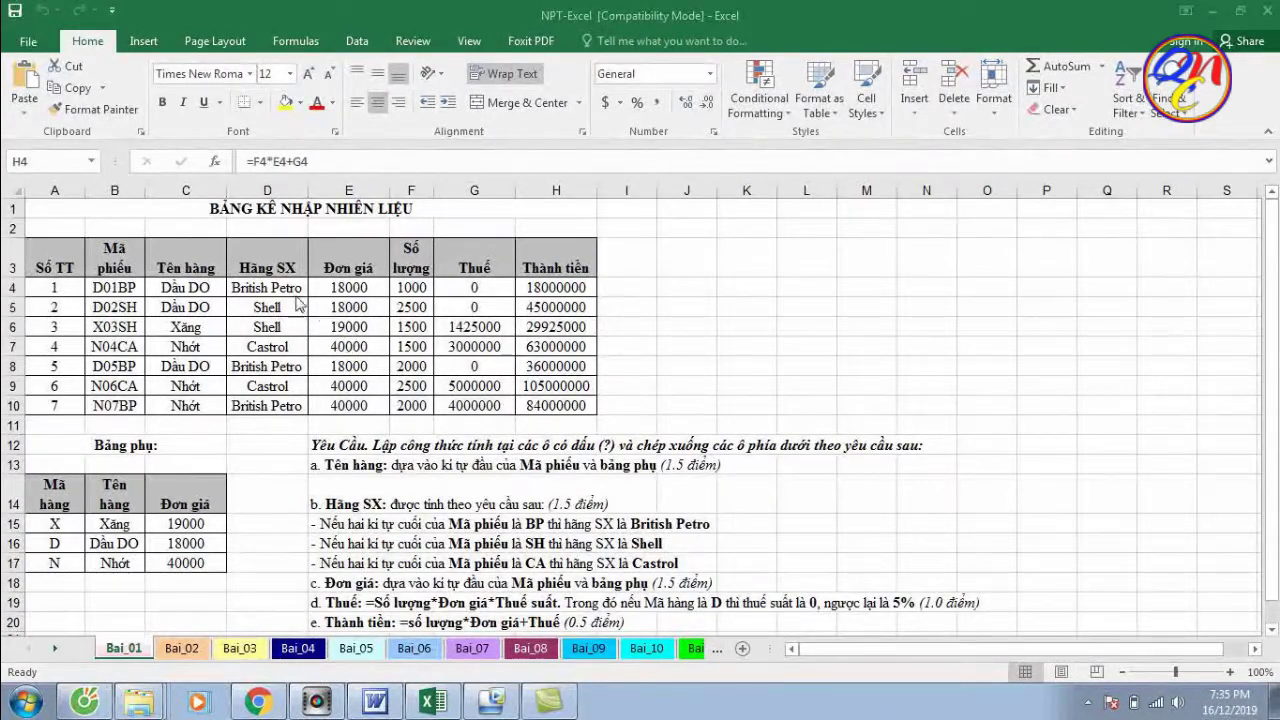
Review the completed fuel table's formulas in C4, D4, G4 and H4
{"action": "left_click", "coordinate": [200, 283]}
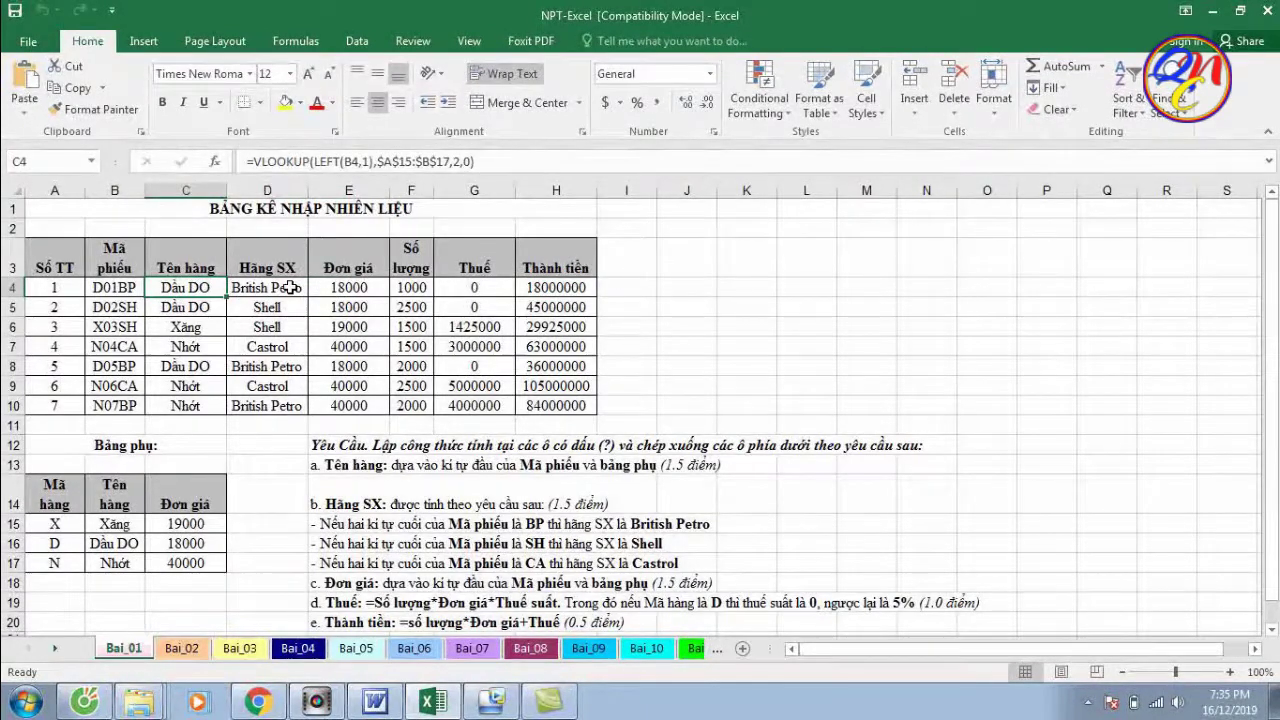
{"action": "left_click", "coordinate": [290, 288]}
{"action": "left_click", "coordinate": [470, 288]}
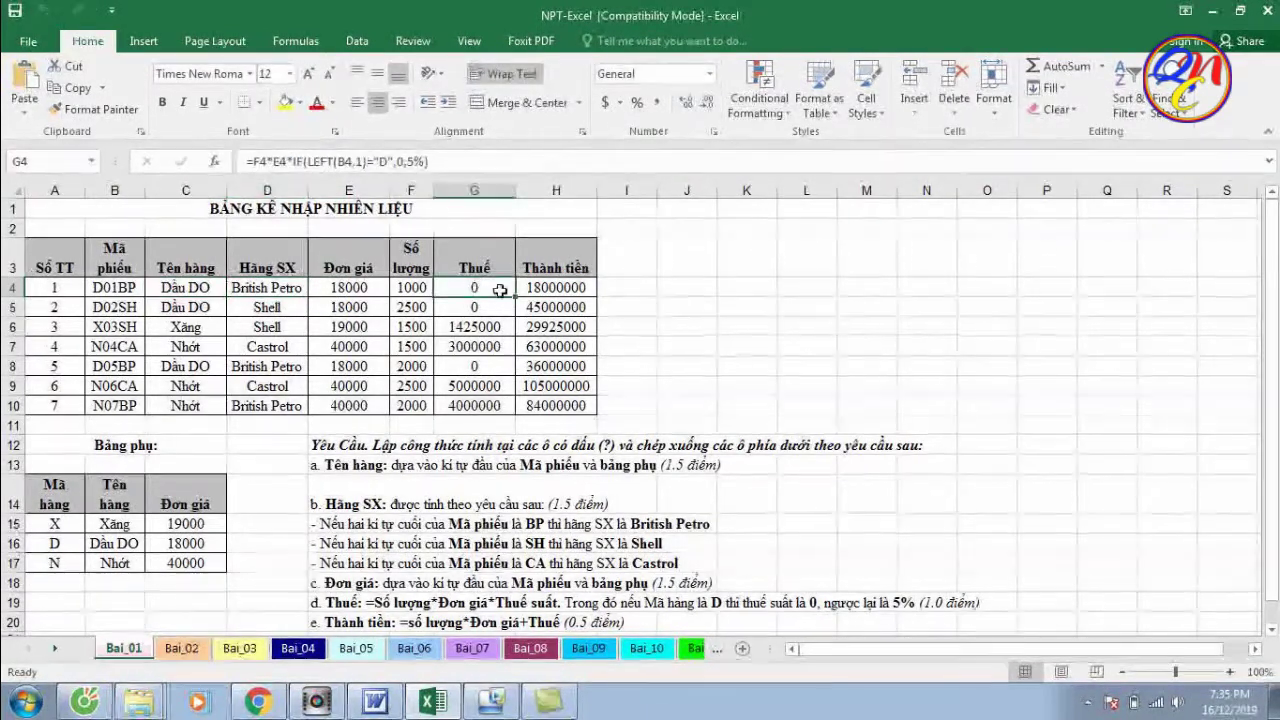
{"action": "left_click", "coordinate": [578, 287]}
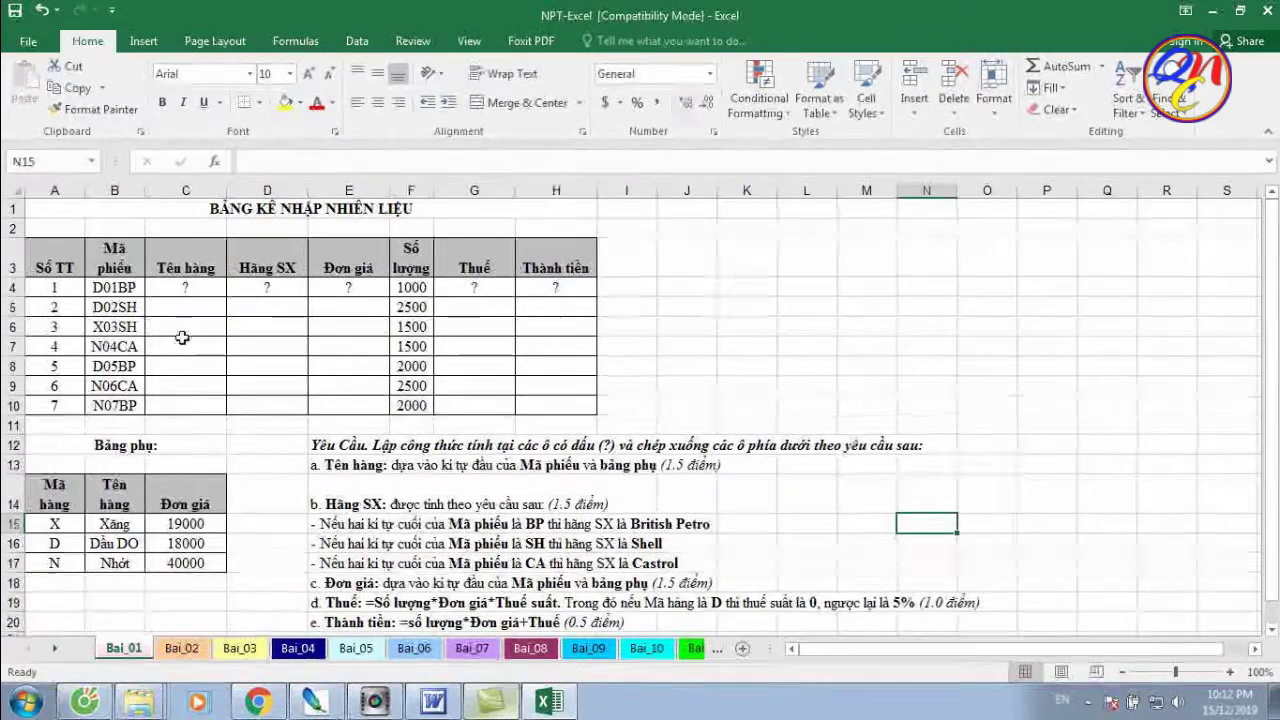
{"action": "left_click_drag", "start_coordinate": [107, 207], "coordinate": [164, 399]}
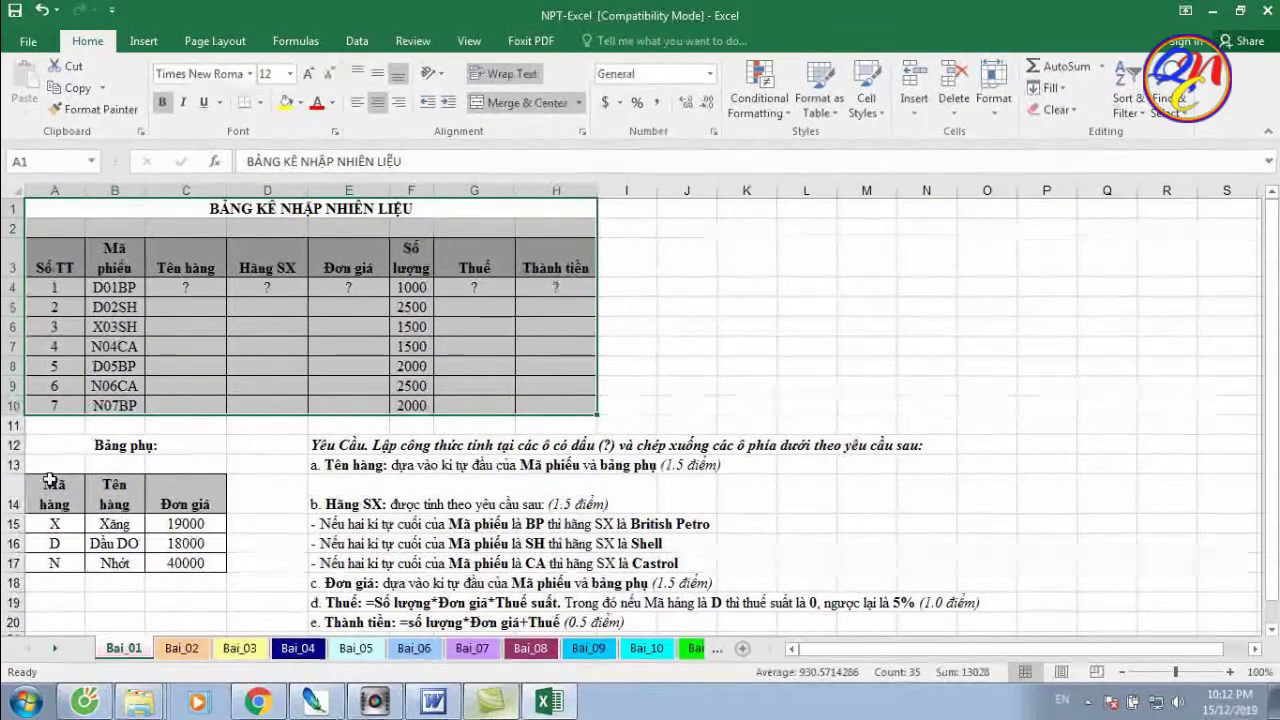
{"action": "left_click_drag", "start_coordinate": [66, 480], "coordinate": [259, 557]}
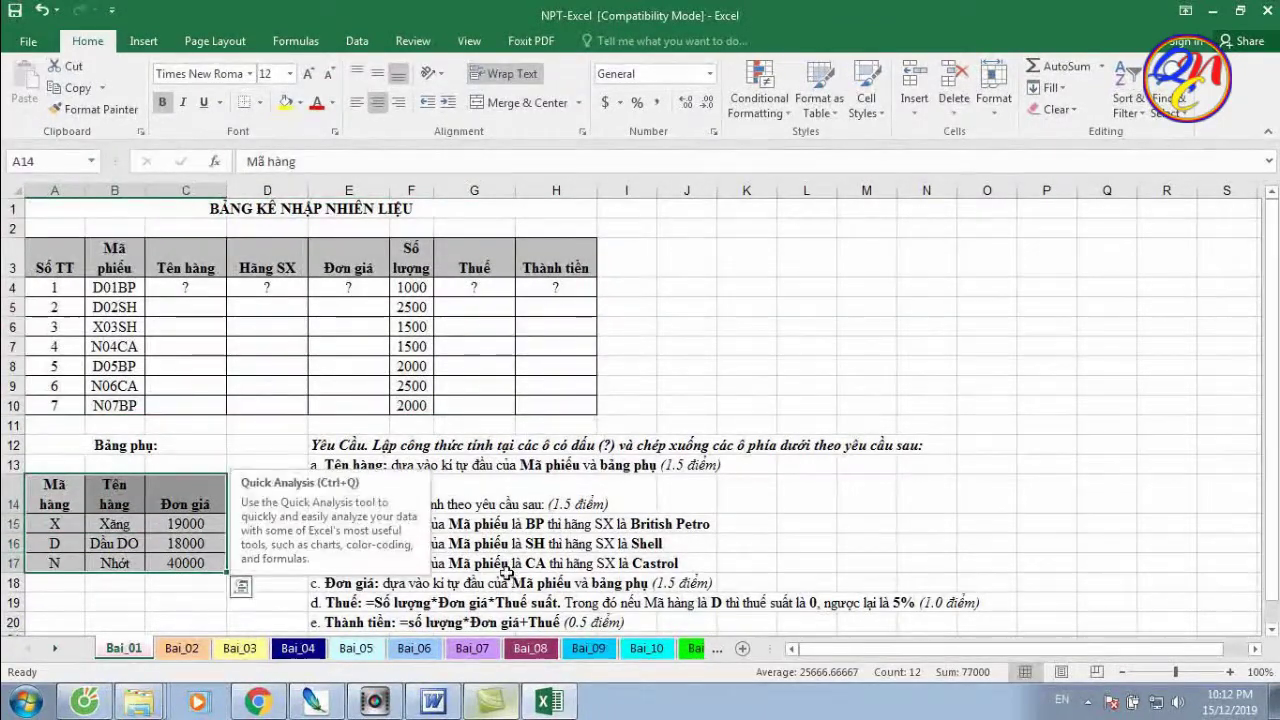
{"action": "left_click", "coordinate": [333, 443]}
{"action": "left_click_drag", "start_coordinate": [333, 443], "coordinate": [655, 544]}
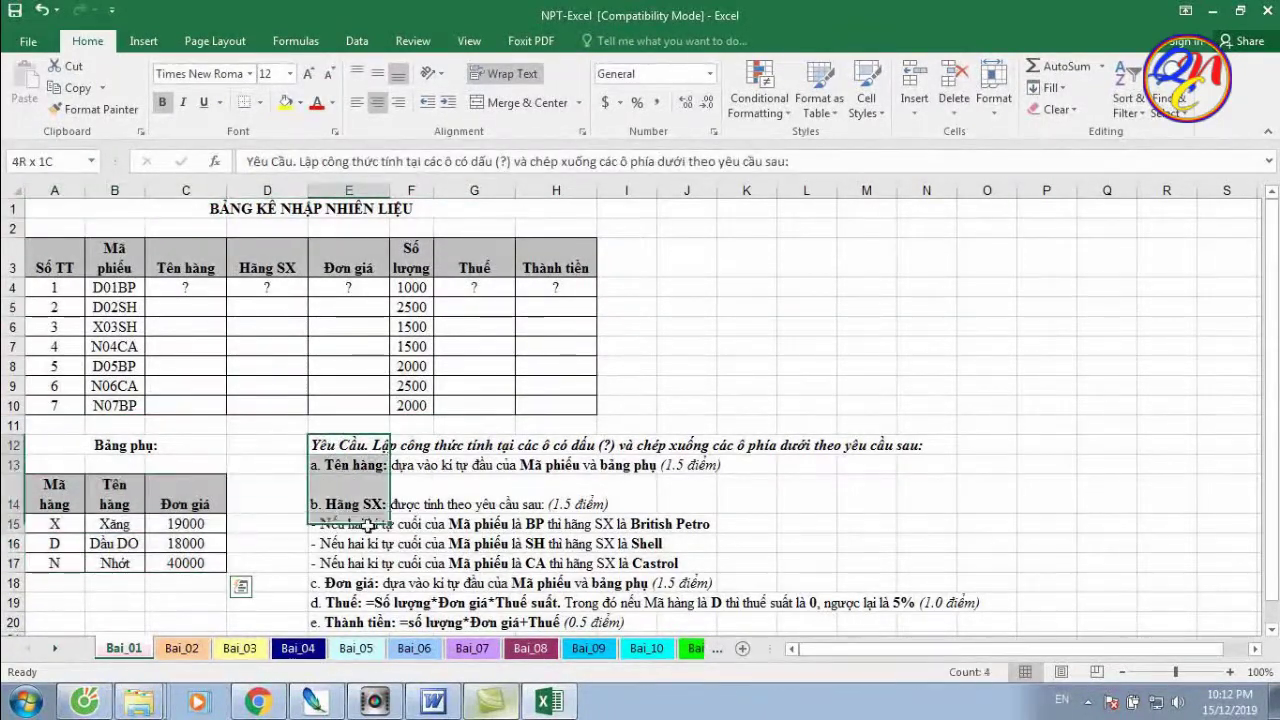
{"action": "scroll", "coordinate": [655, 544], "scroll_direction": "down", "scroll_amount": 1}
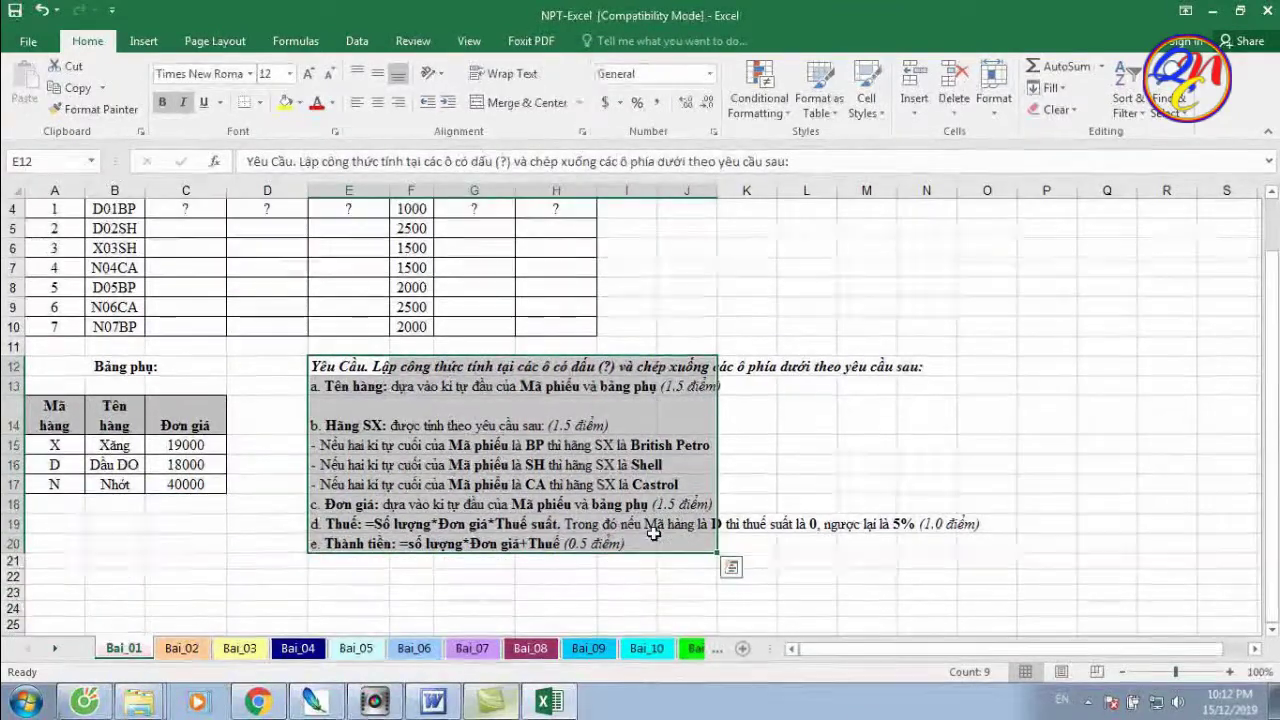
{"action": "scroll", "coordinate": [651, 535], "scroll_direction": "up", "scroll_amount": 1}
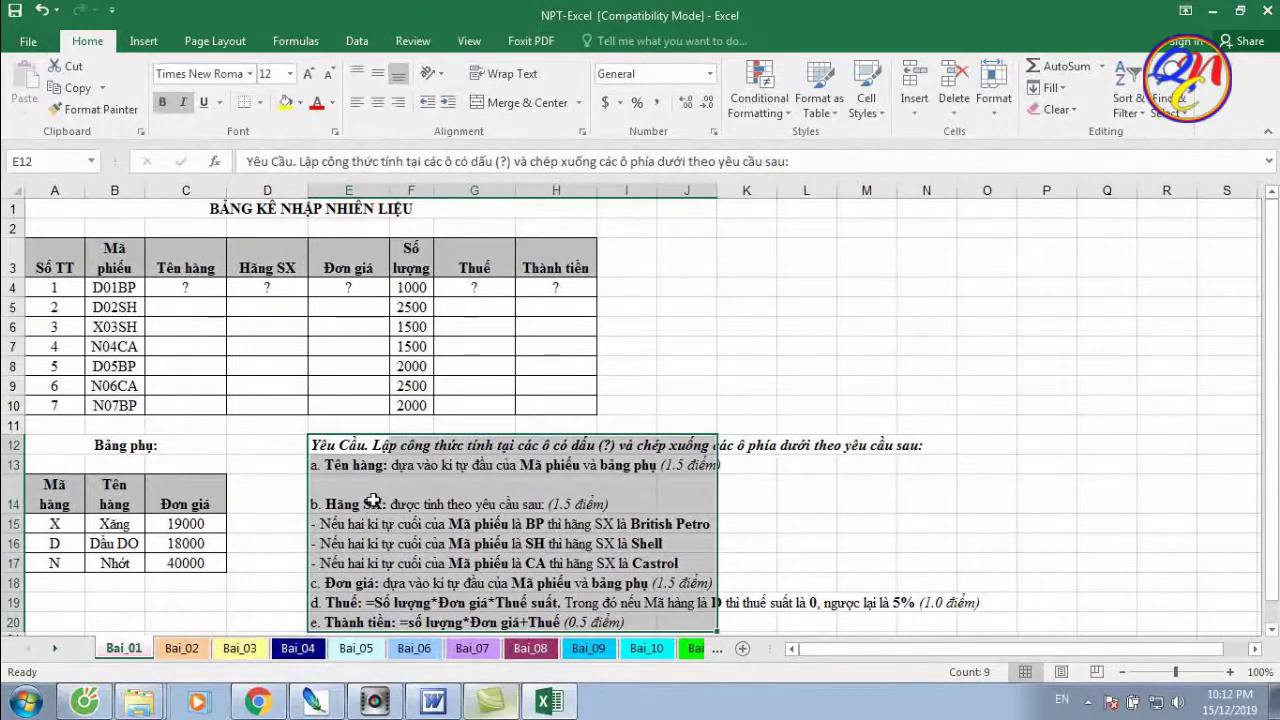
{"action": "left_click", "coordinate": [203, 287]}
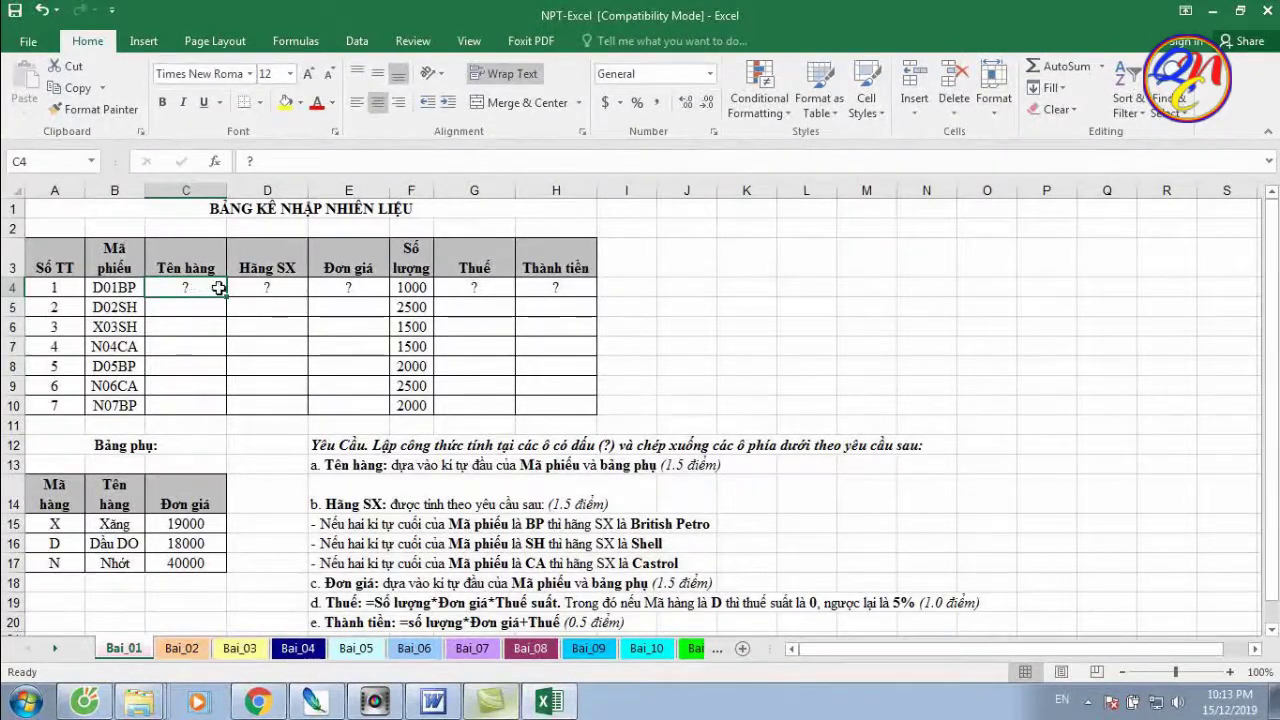
{"action": "left_click_drag", "start_coordinate": [197, 287], "coordinate": [328, 288]}
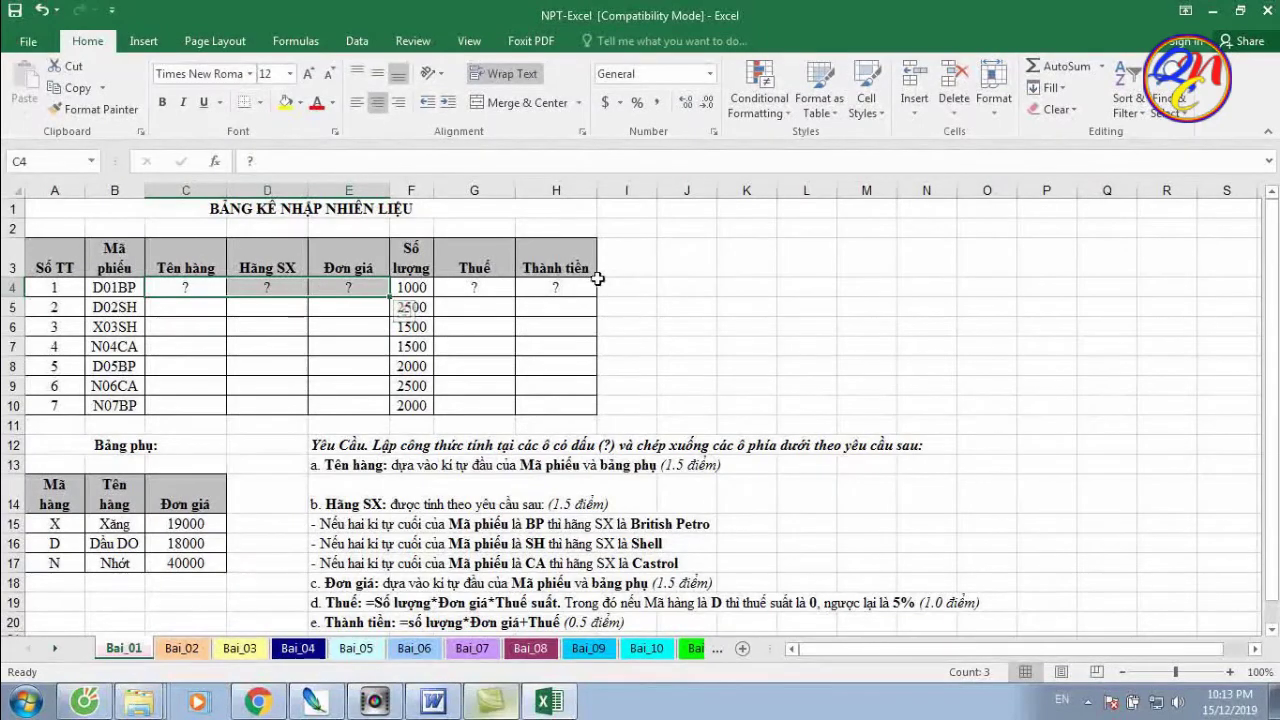
{"action": "left_click_drag", "start_coordinate": [486, 287], "coordinate": [560, 288]}
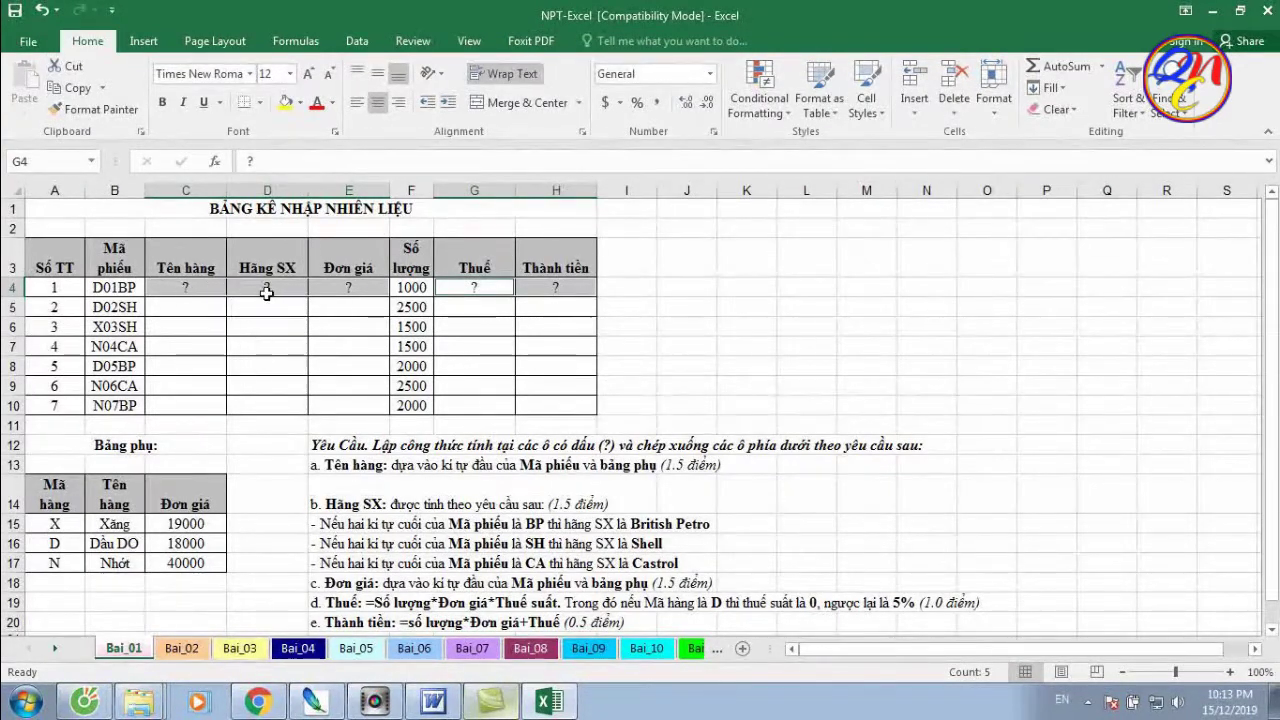
{"action": "left_click", "coordinate": [194, 294]}
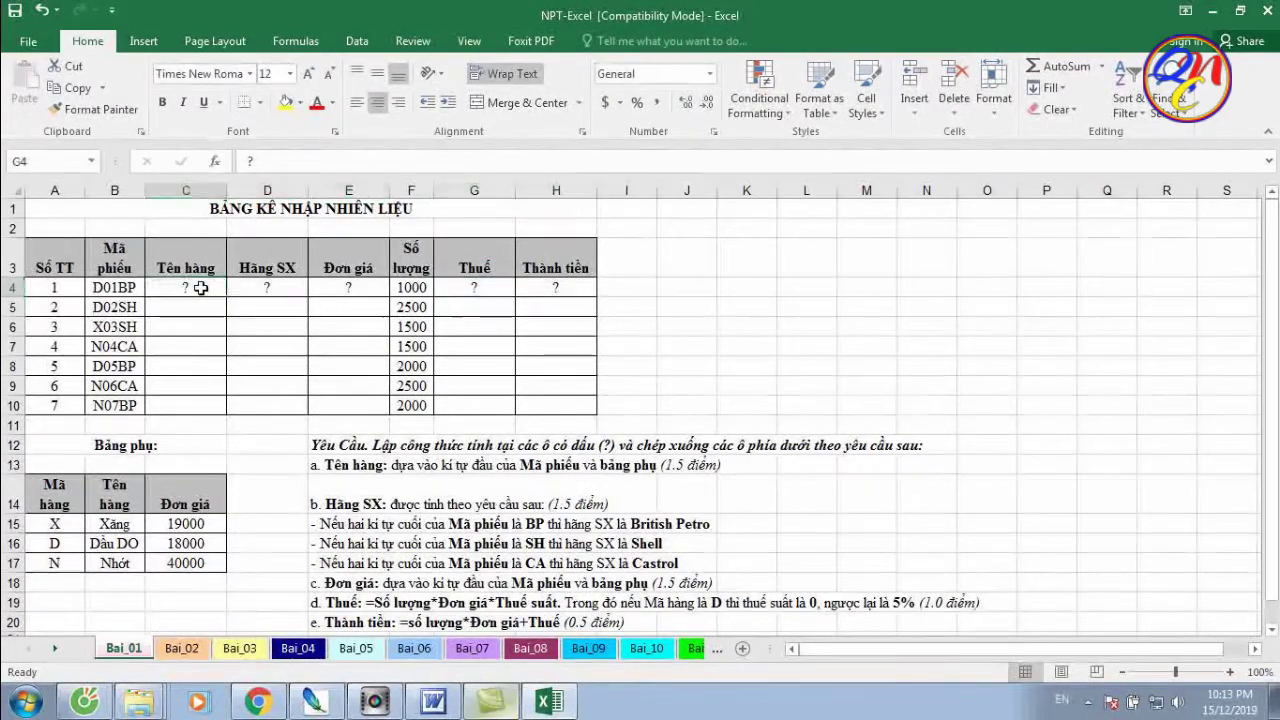
{"action": "left_click", "coordinate": [355, 465]}
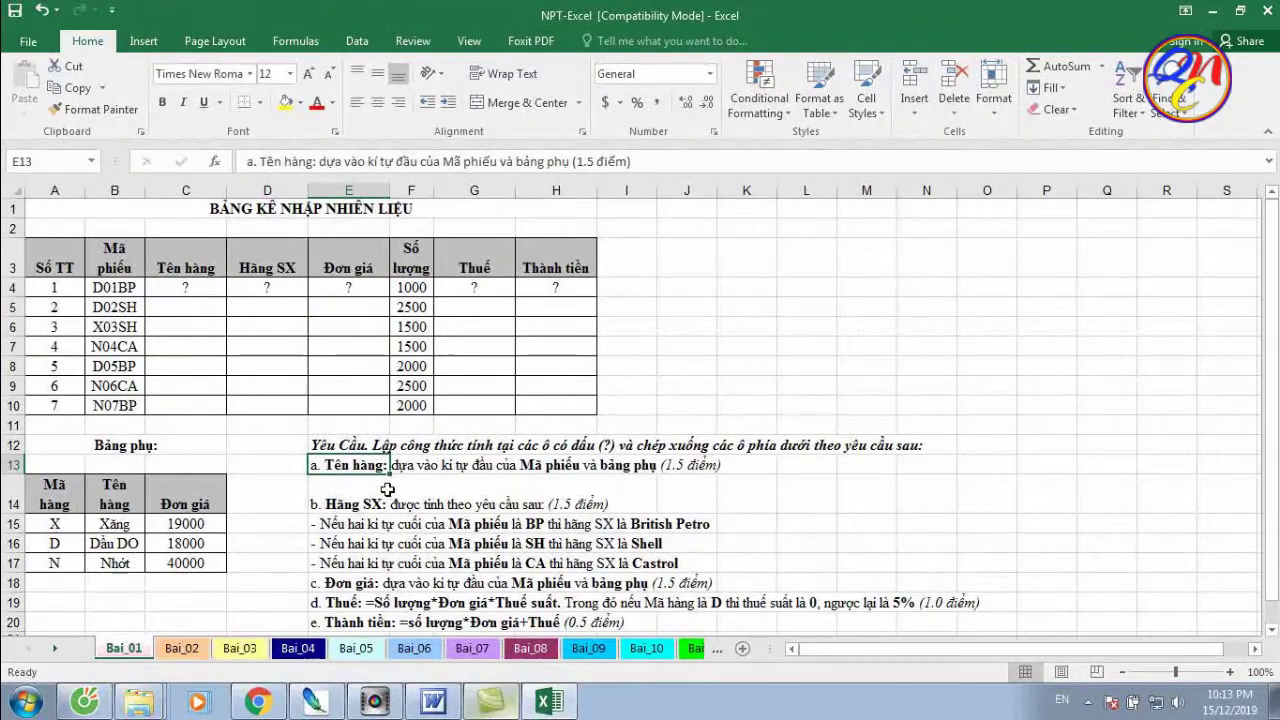
{"action": "left_click", "coordinate": [200, 288]}
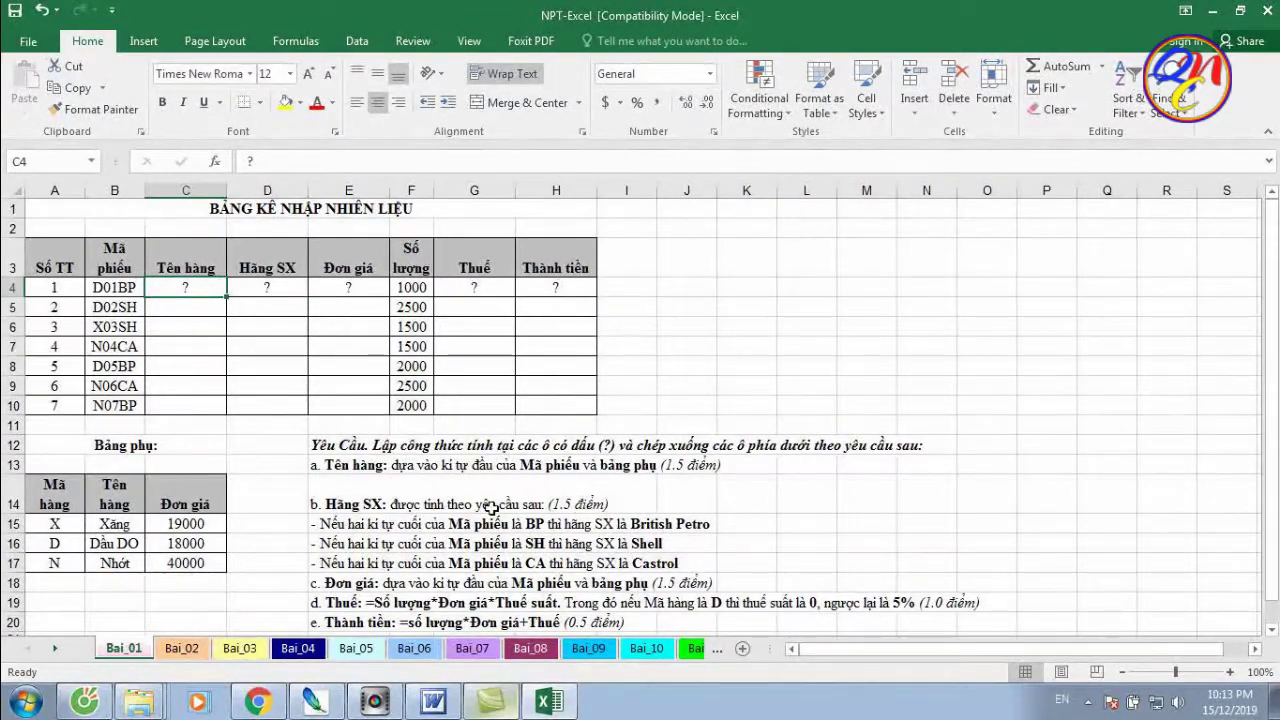
{"action": "left_click", "coordinate": [357, 467]}
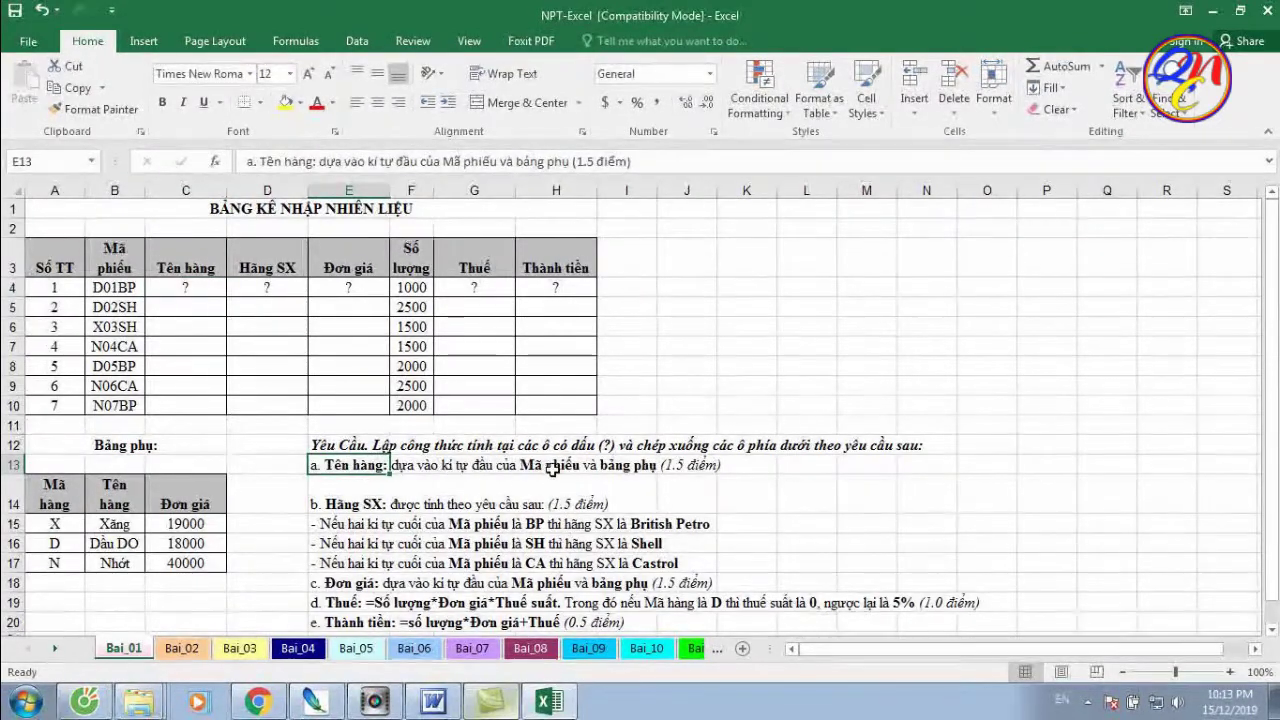
{"action": "left_click", "coordinate": [541, 465]}
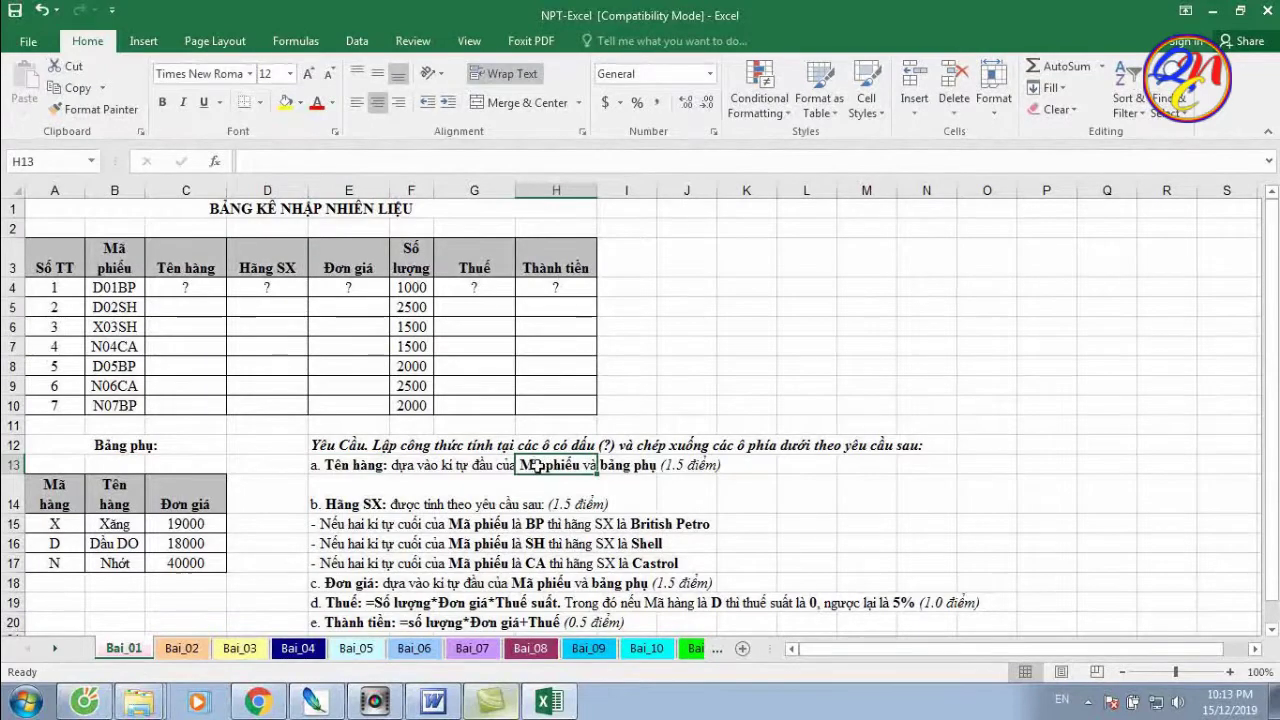
{"action": "left_click", "coordinate": [604, 466]}
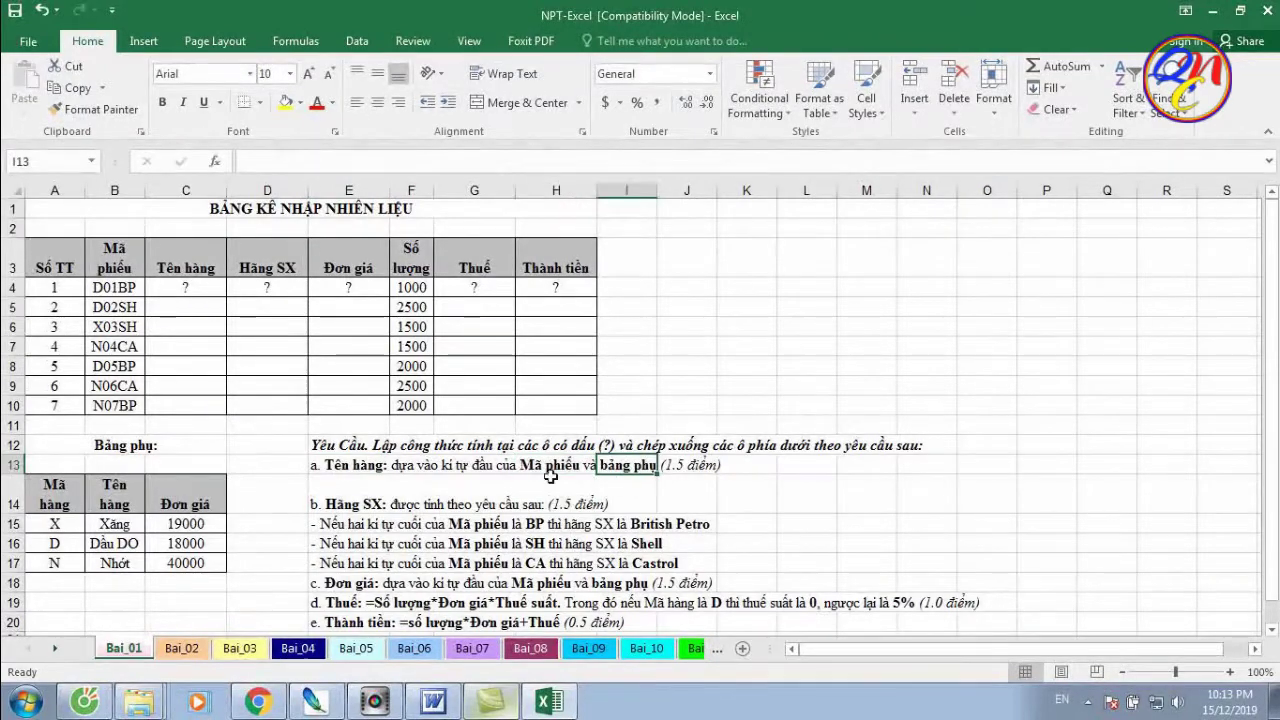
{"action": "left_click_drag", "start_coordinate": [55, 494], "coordinate": [177, 563]}
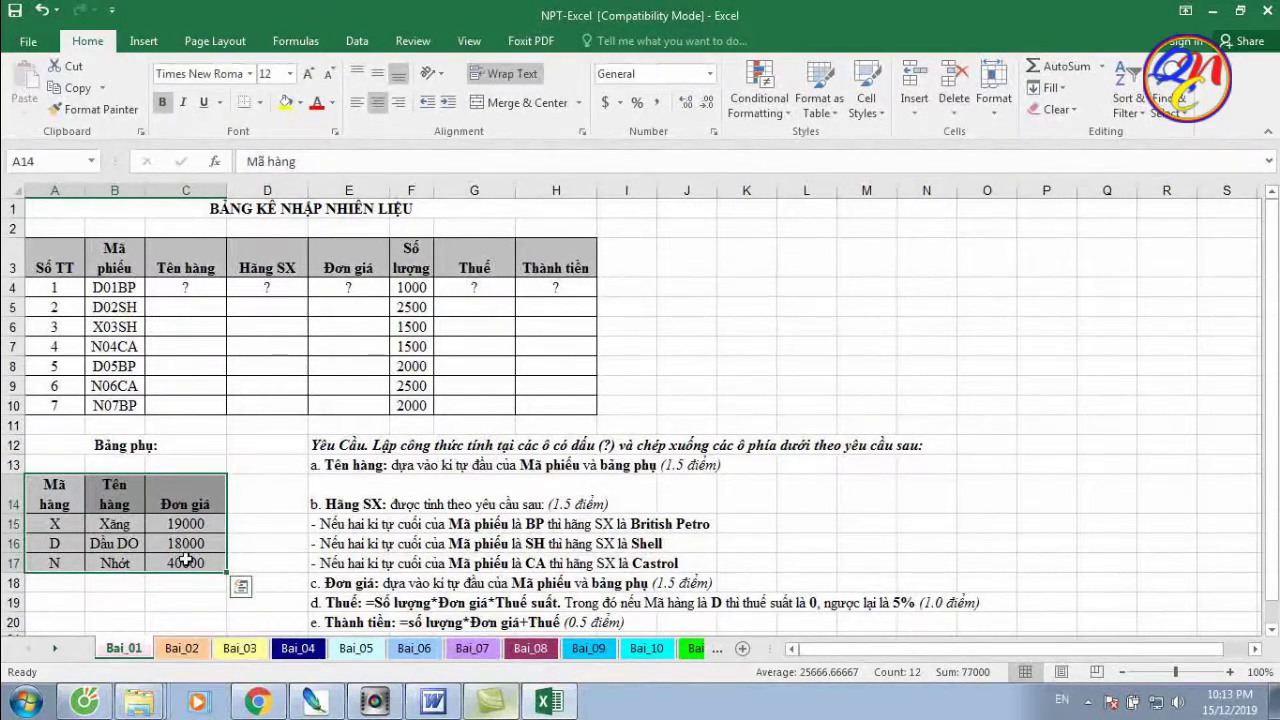
{"action": "left_click_drag", "start_coordinate": [114, 258], "coordinate": [122, 404]}
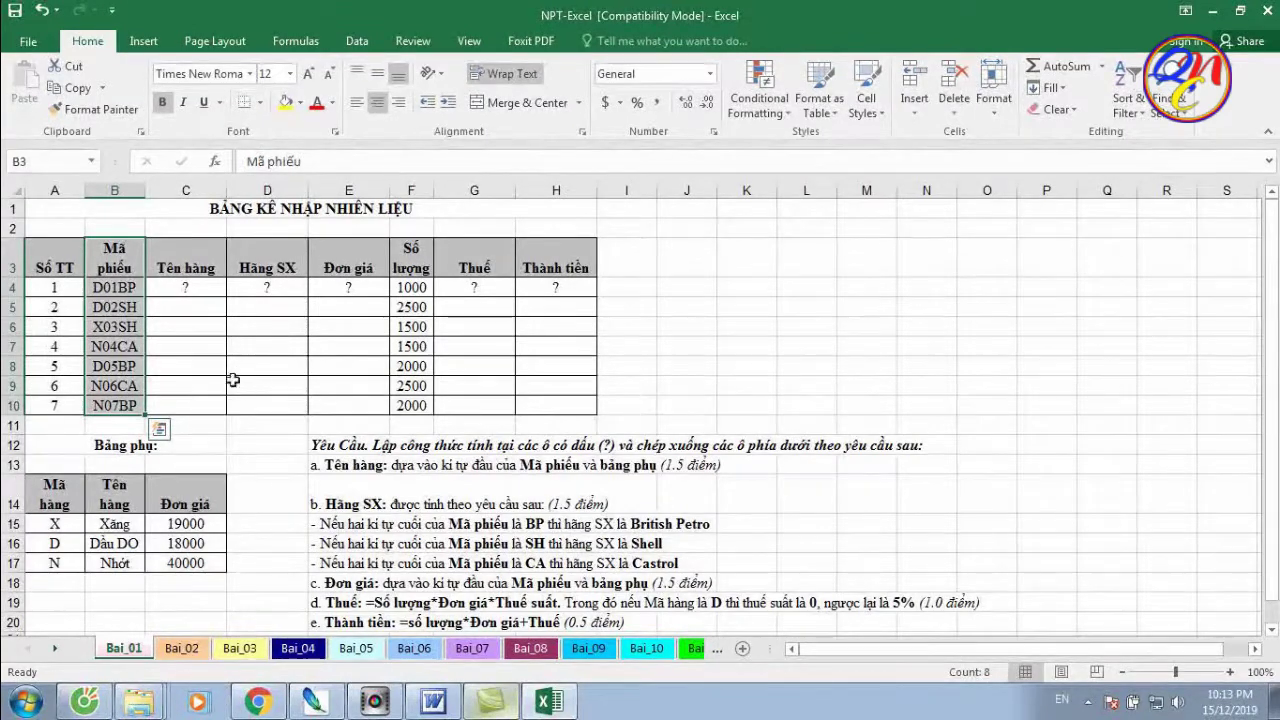
{"action": "left_click", "coordinate": [184, 288]}
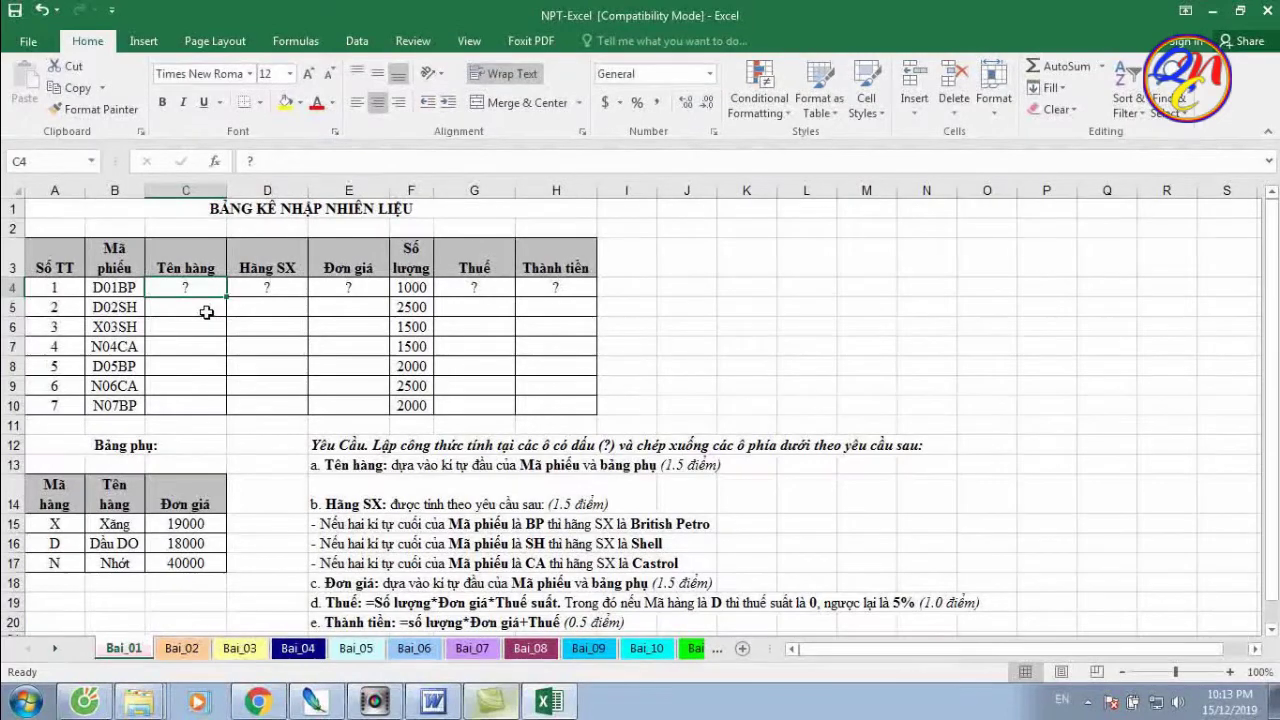
Begin the Tên hàng formula in C4 with =vlookup(
{"action": "key", "text": "F2"}
{"action": "type", "text": "="}
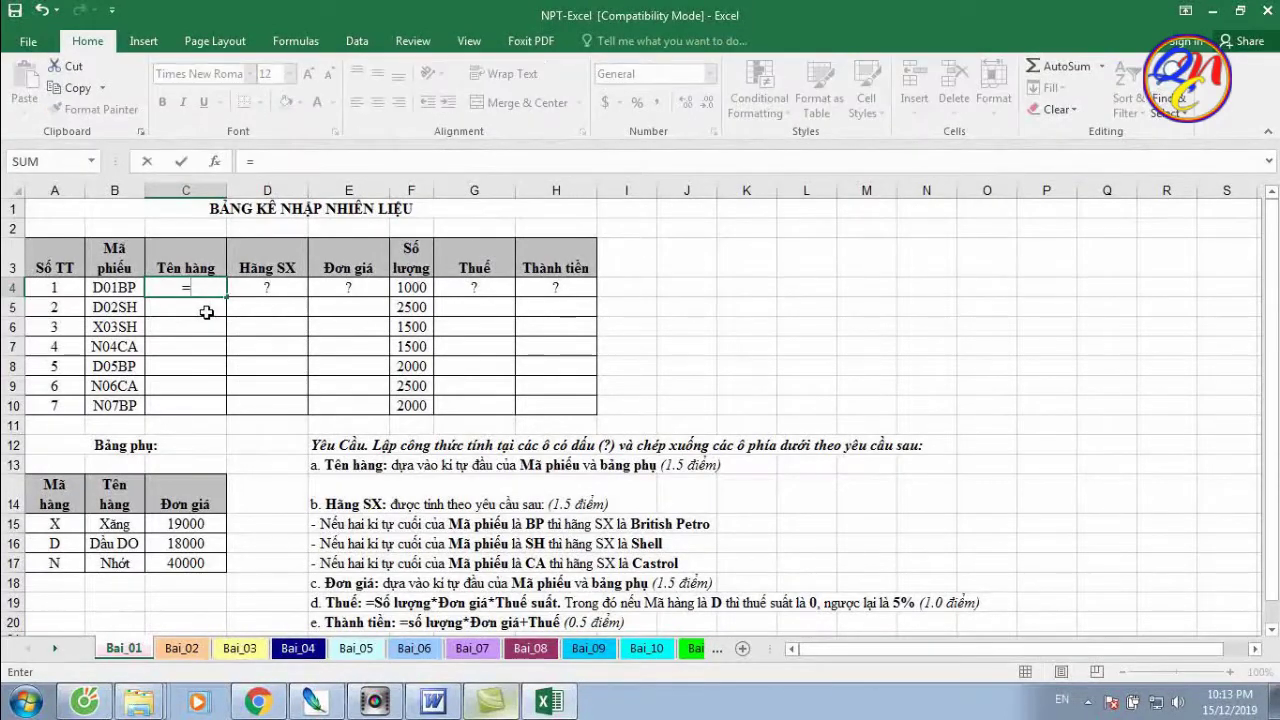
{"action": "type", "text": "v"}
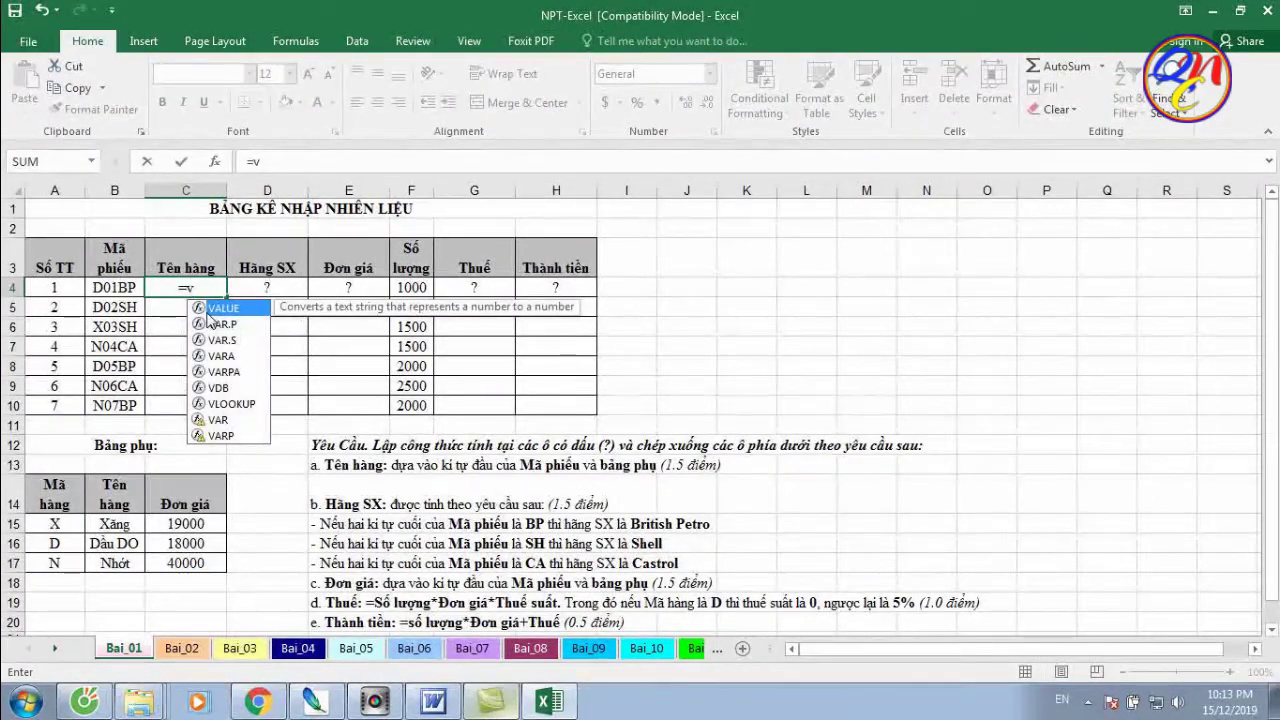
{"action": "type", "text": "lo"}
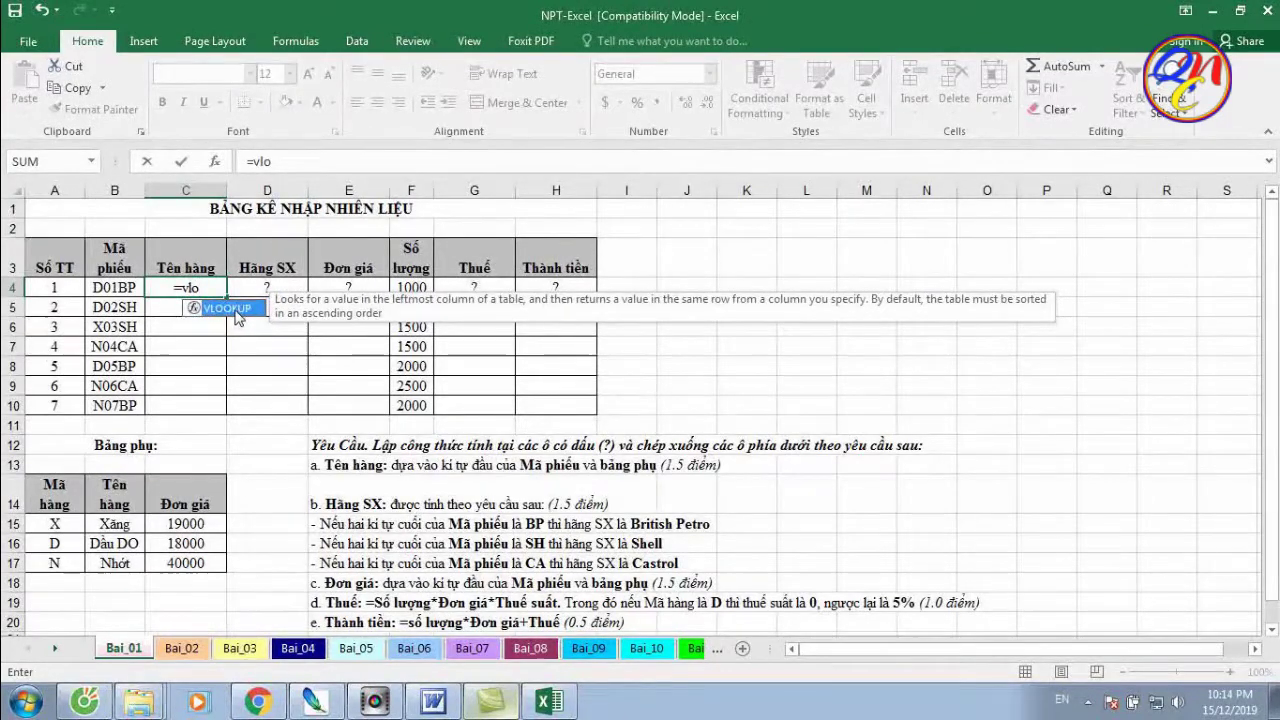
{"action": "left_click", "coordinate": [212, 289]}
{"action": "type", "text": "o"}
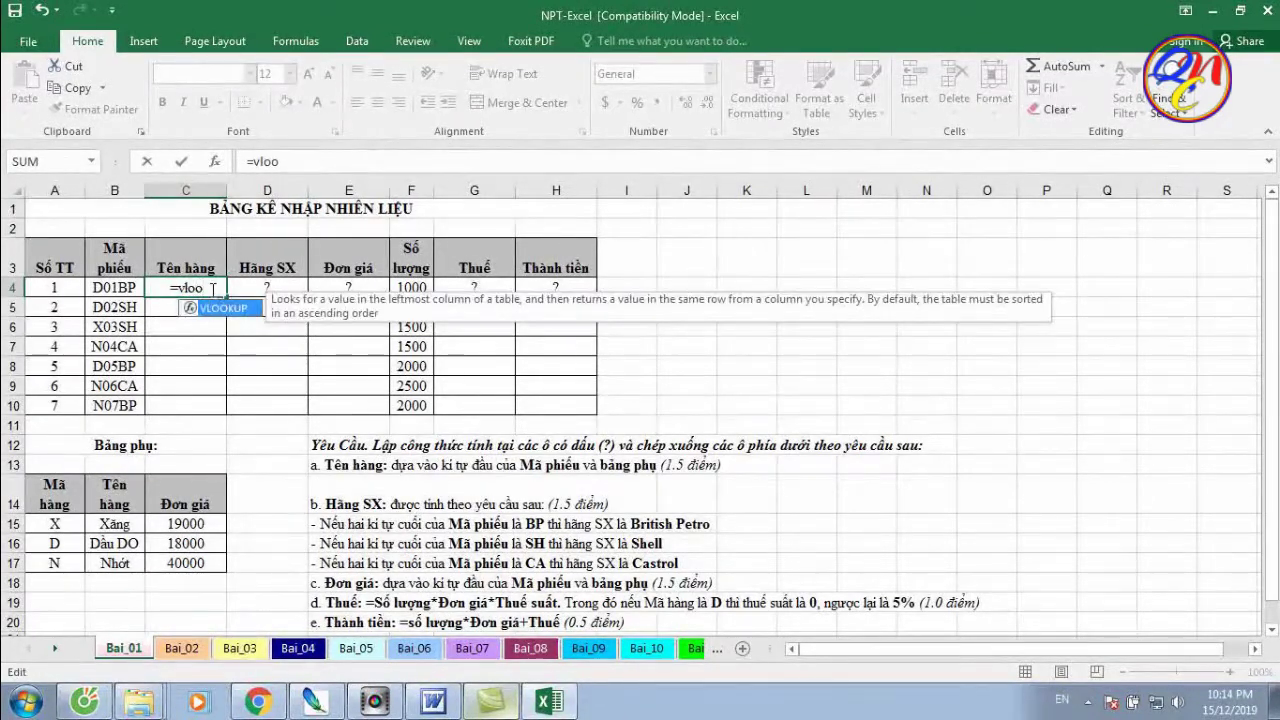
{"action": "type", "text": "kup"}
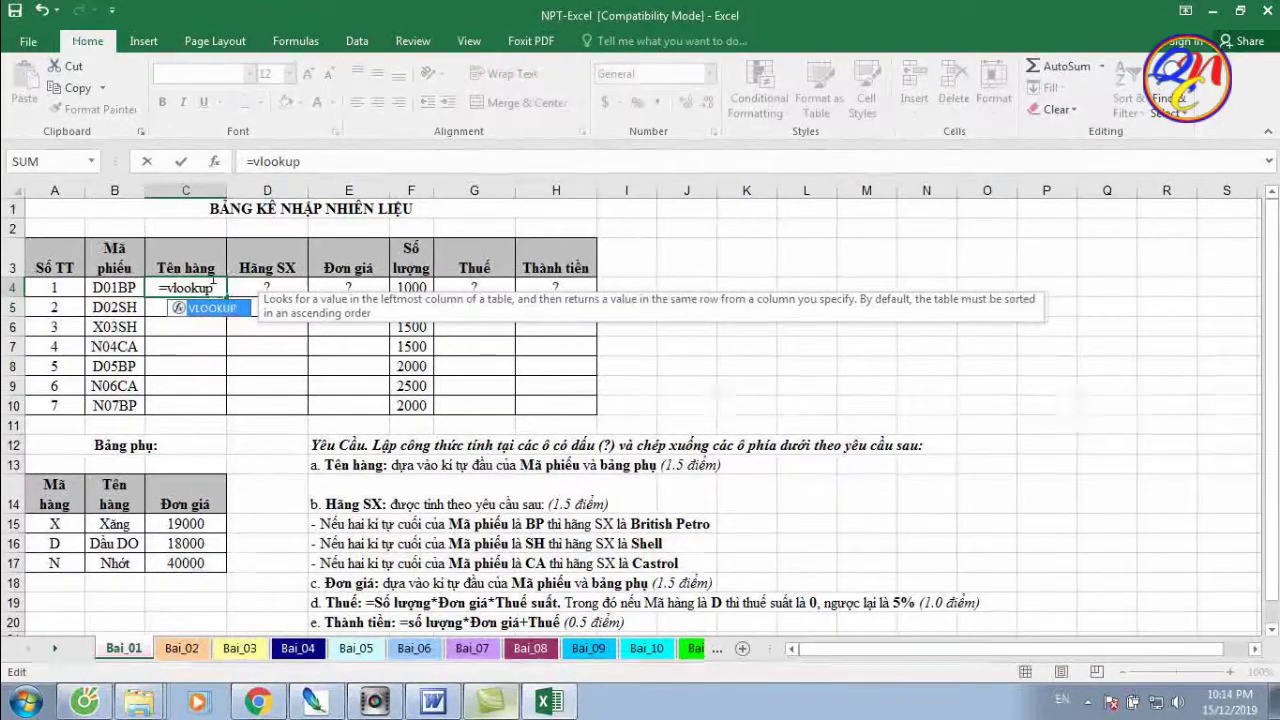
{"action": "type", "text": "("}
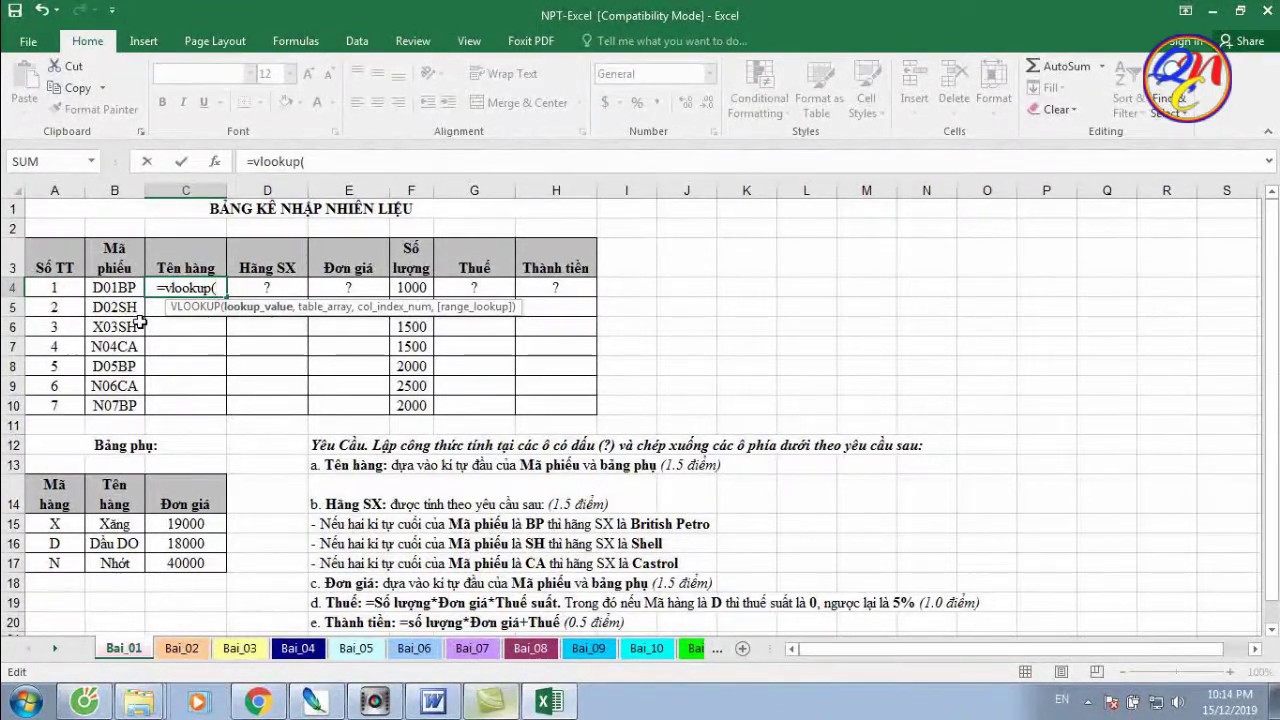
Add LEFT(B4,1) to C4's formula as the VLOOKUP lookup value
{"action": "type", "text": "l"}
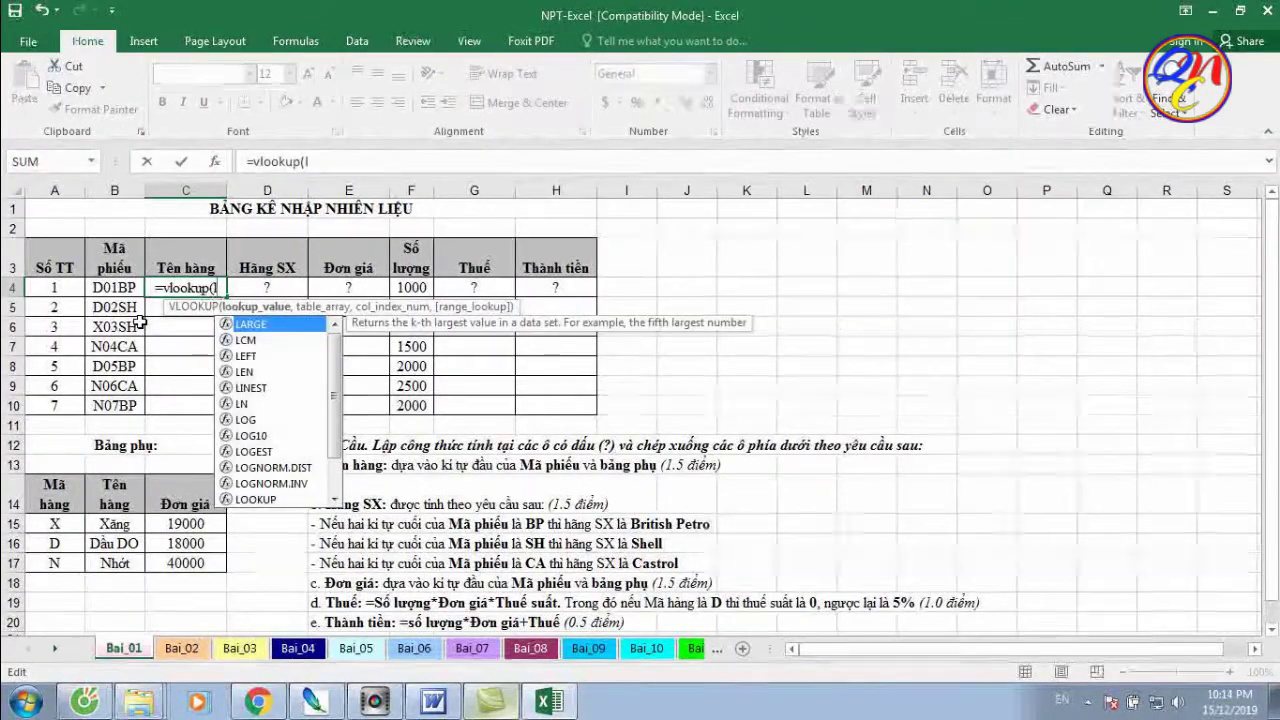
{"action": "type", "text": "e"}
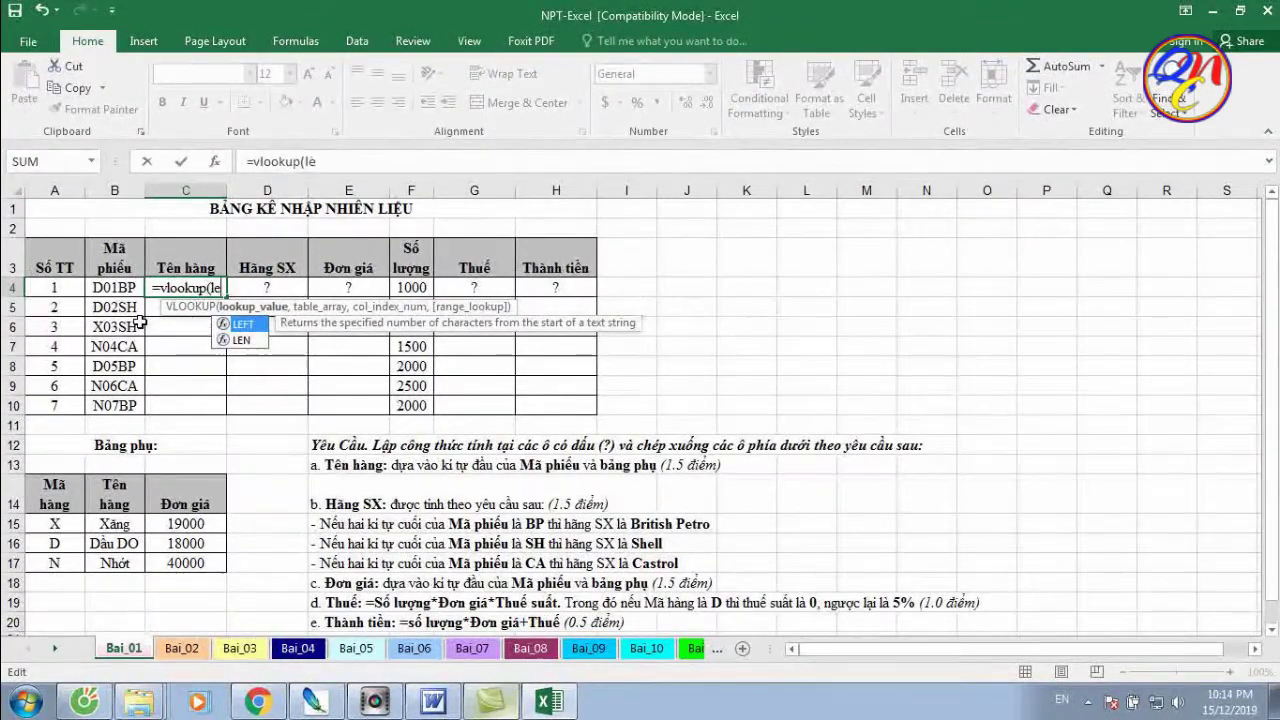
{"action": "type", "text": "ft"}
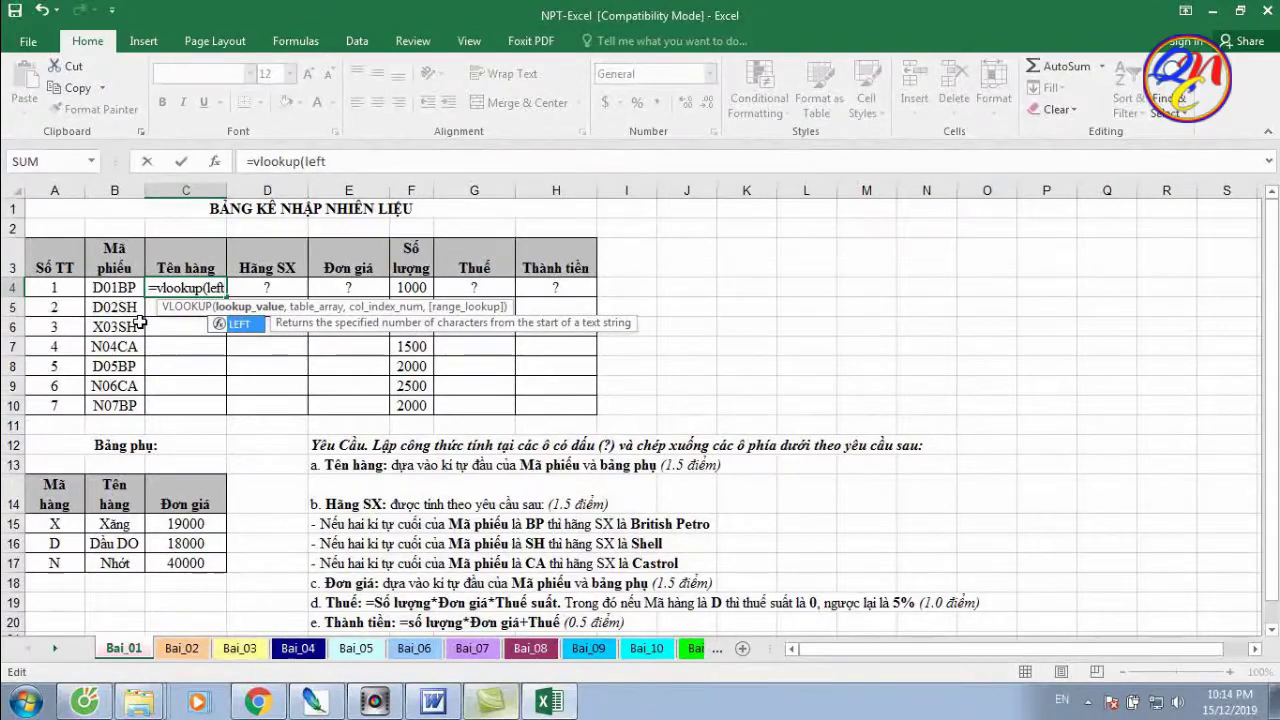
{"action": "type", "text": "("}
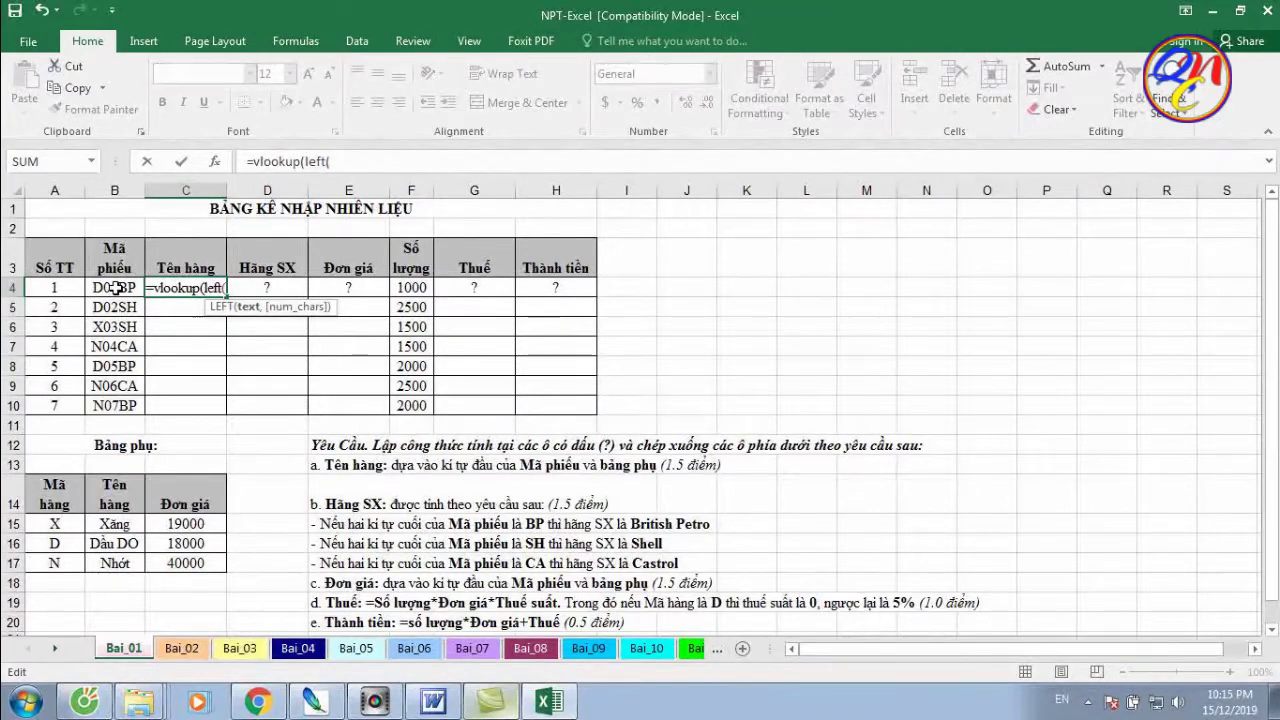
{"action": "left_click", "coordinate": [117, 287]}
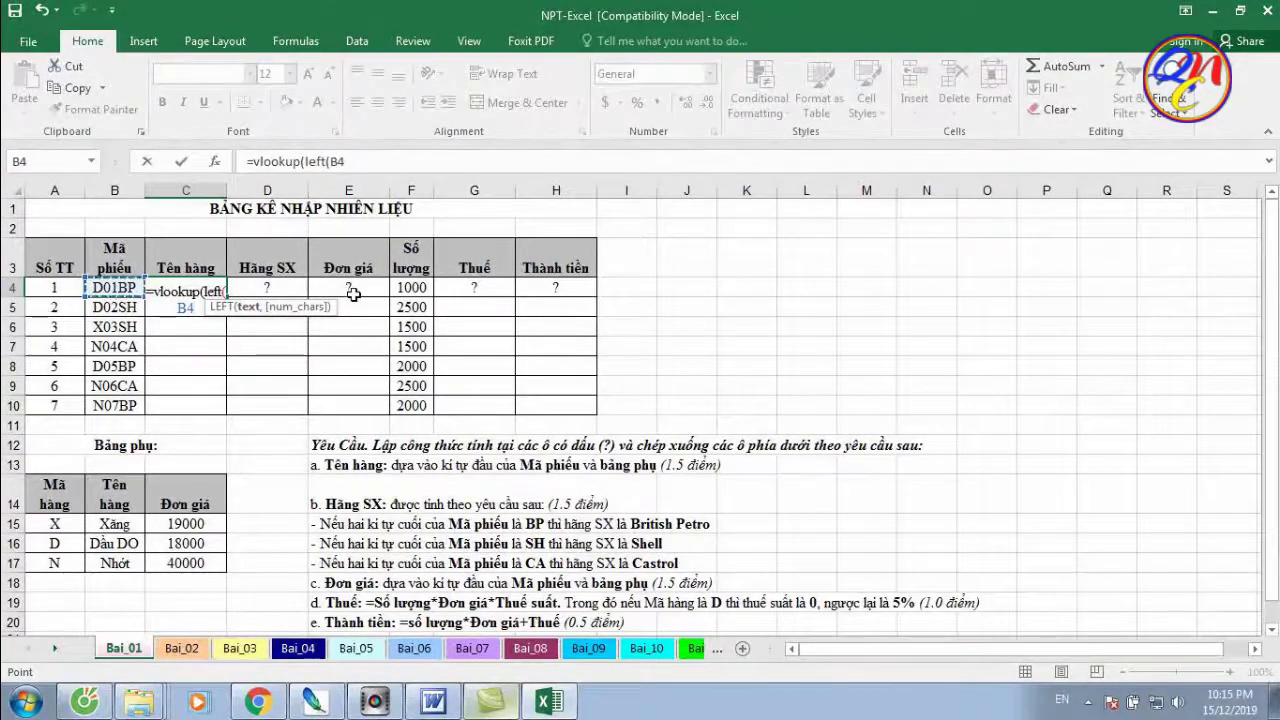
{"action": "type", "text": ",1"}
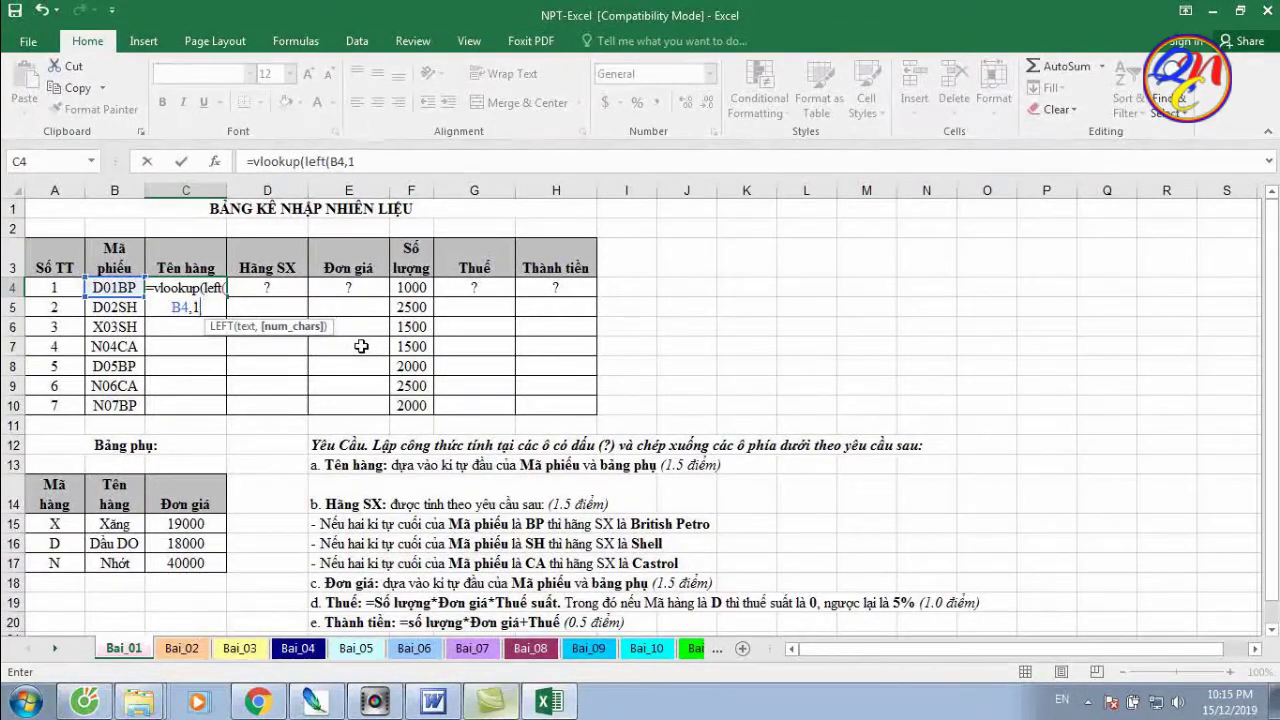
{"action": "type", "text": ")"}
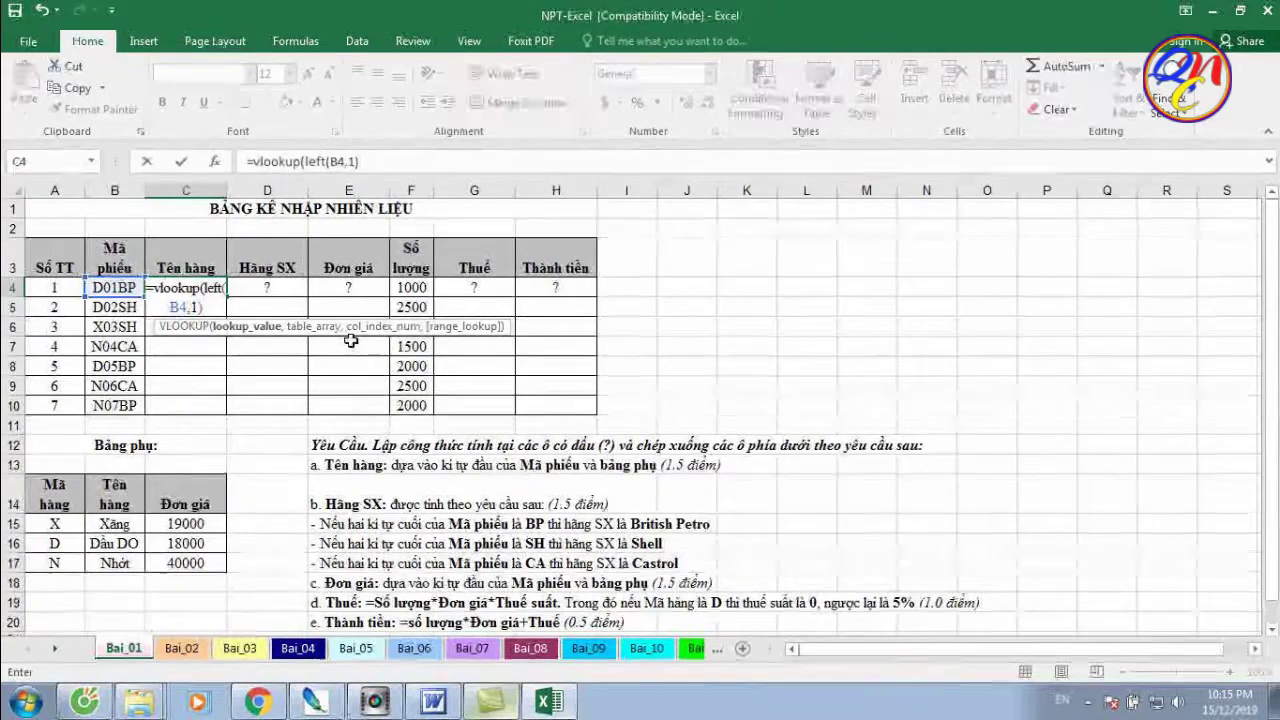
{"action": "type", "text": ","}
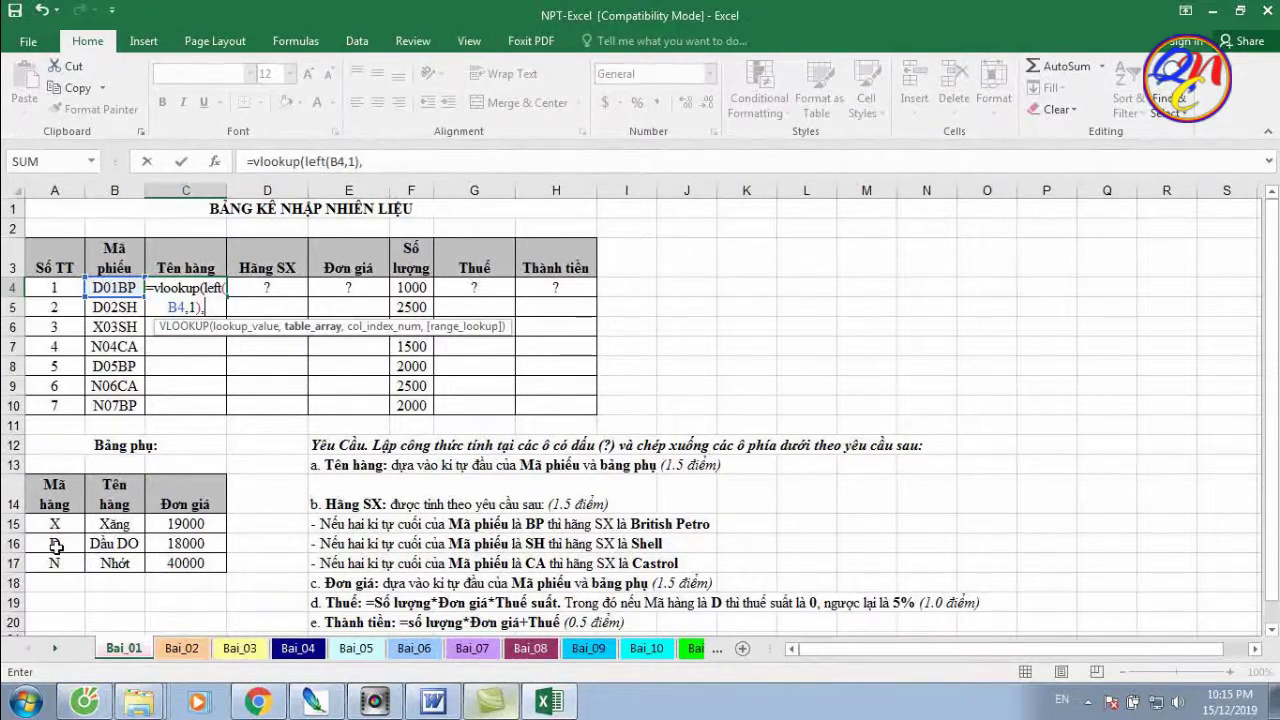
Add the absolute range $A$15:$B$17 and column index 2 to C4's VLOOKUP
{"action": "left_click_drag", "start_coordinate": [60, 524], "coordinate": [60, 541]}
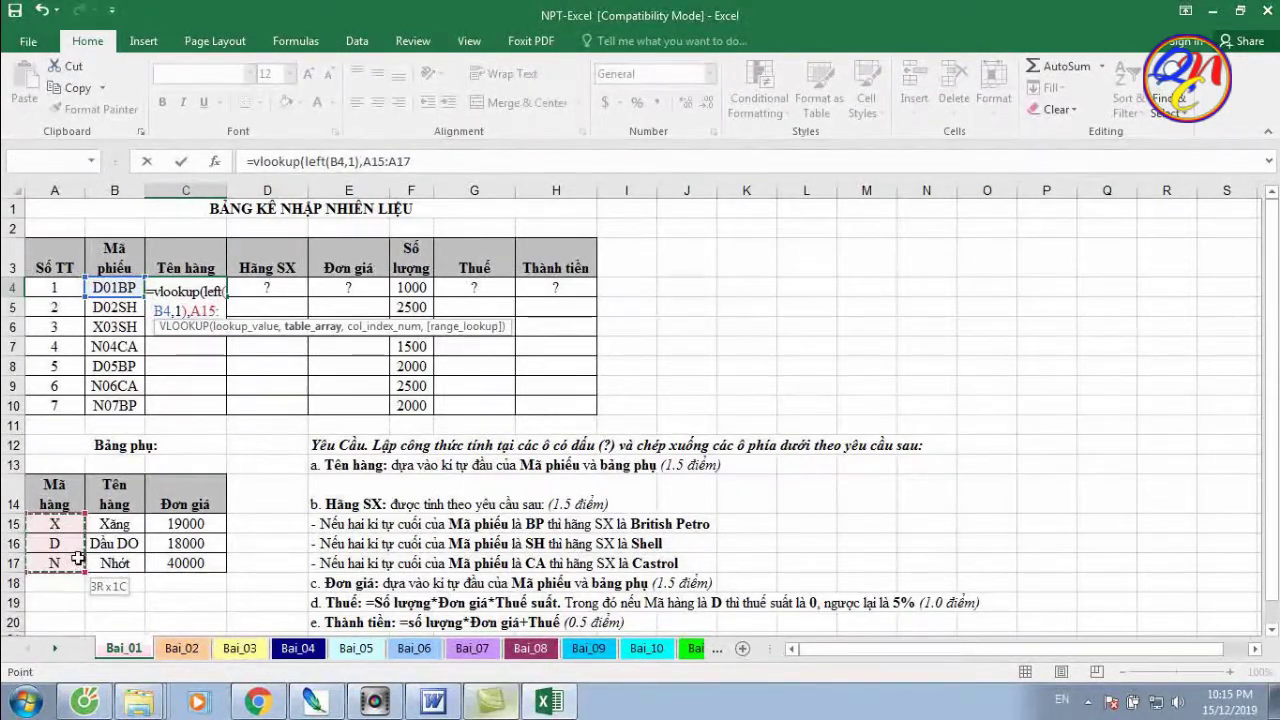
{"action": "left_click_drag", "start_coordinate": [78, 558], "coordinate": [93, 560]}
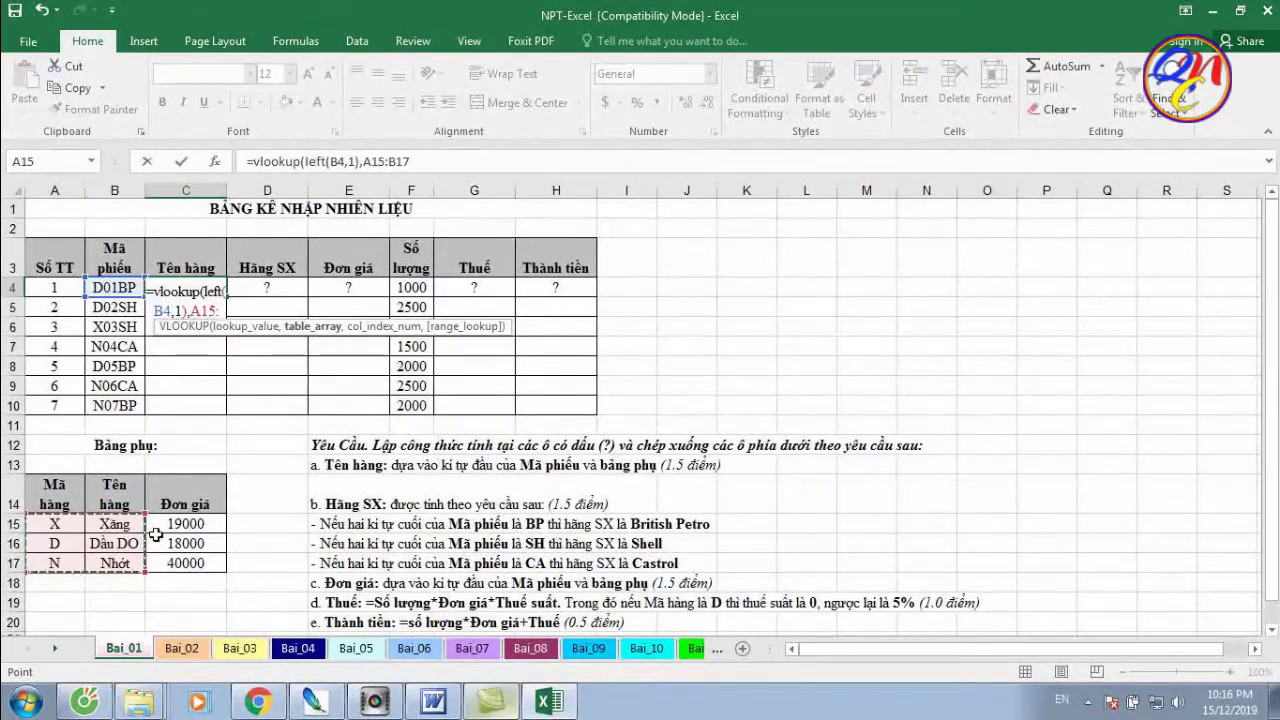
{"action": "left_click", "coordinate": [196, 318]}
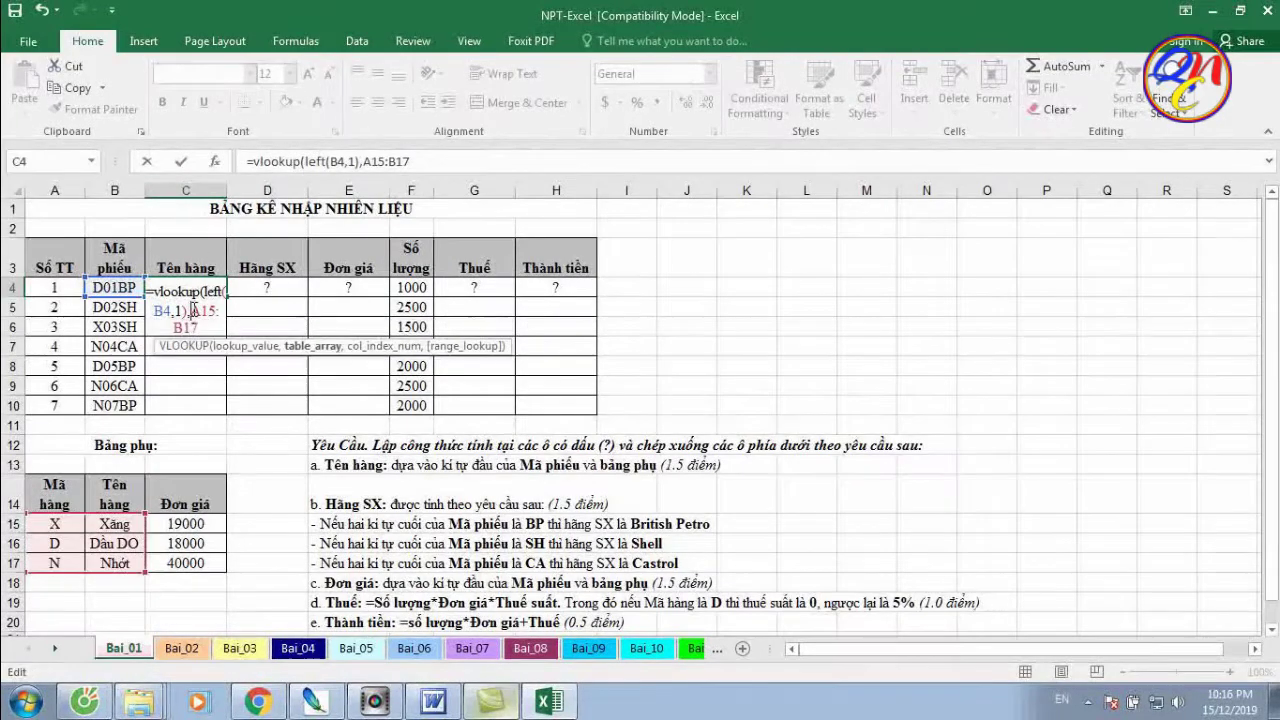
{"action": "left_click_drag", "start_coordinate": [177, 311], "coordinate": [216, 330]}
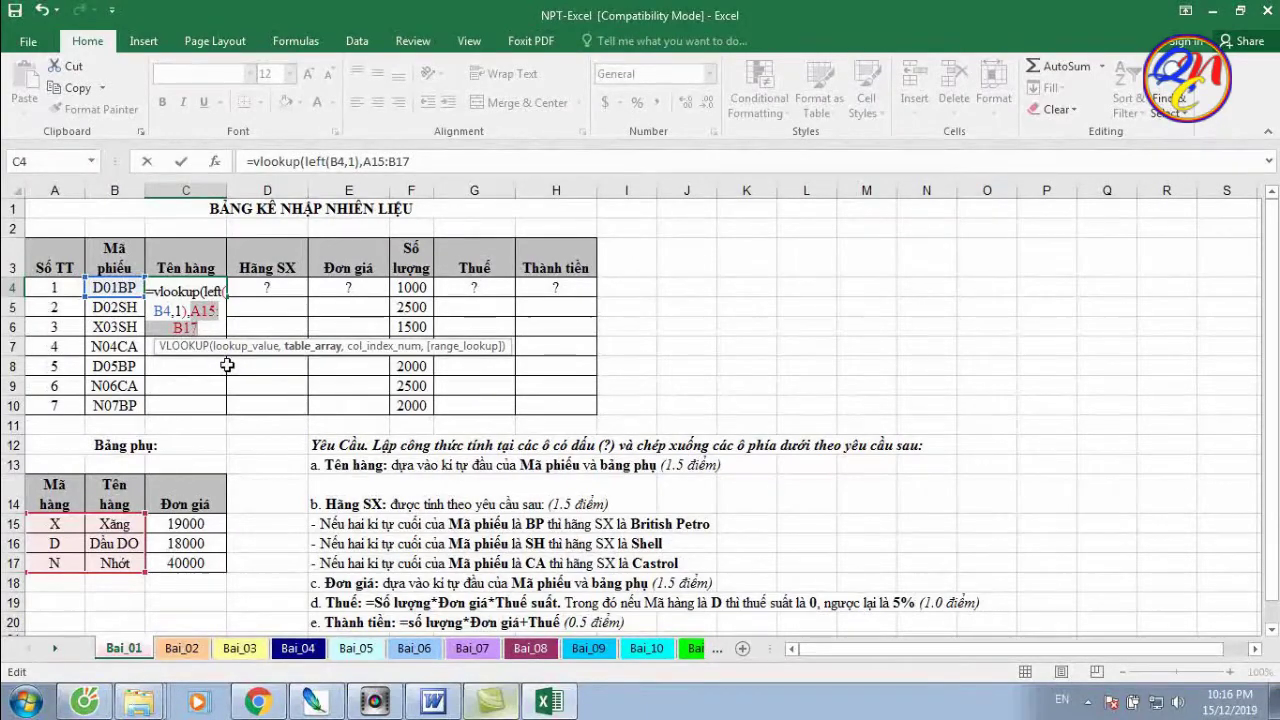
{"action": "key", "text": "F4"}
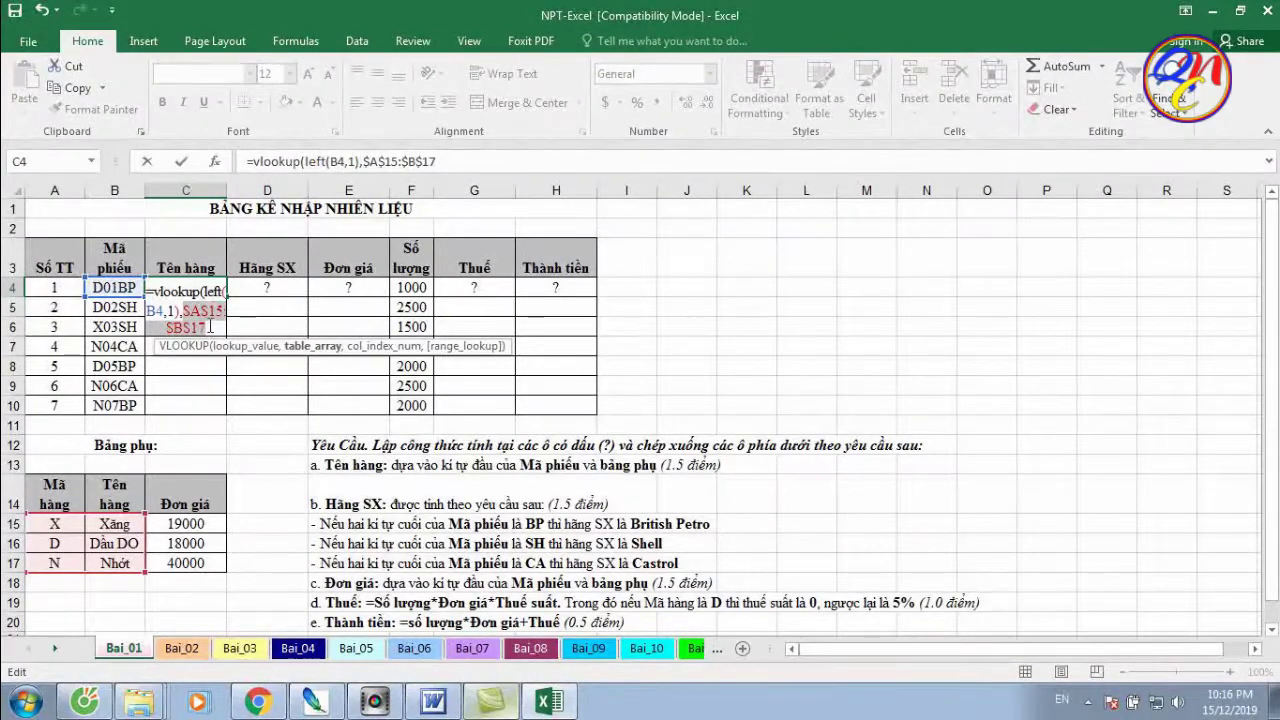
{"action": "left_click", "coordinate": [207, 328]}
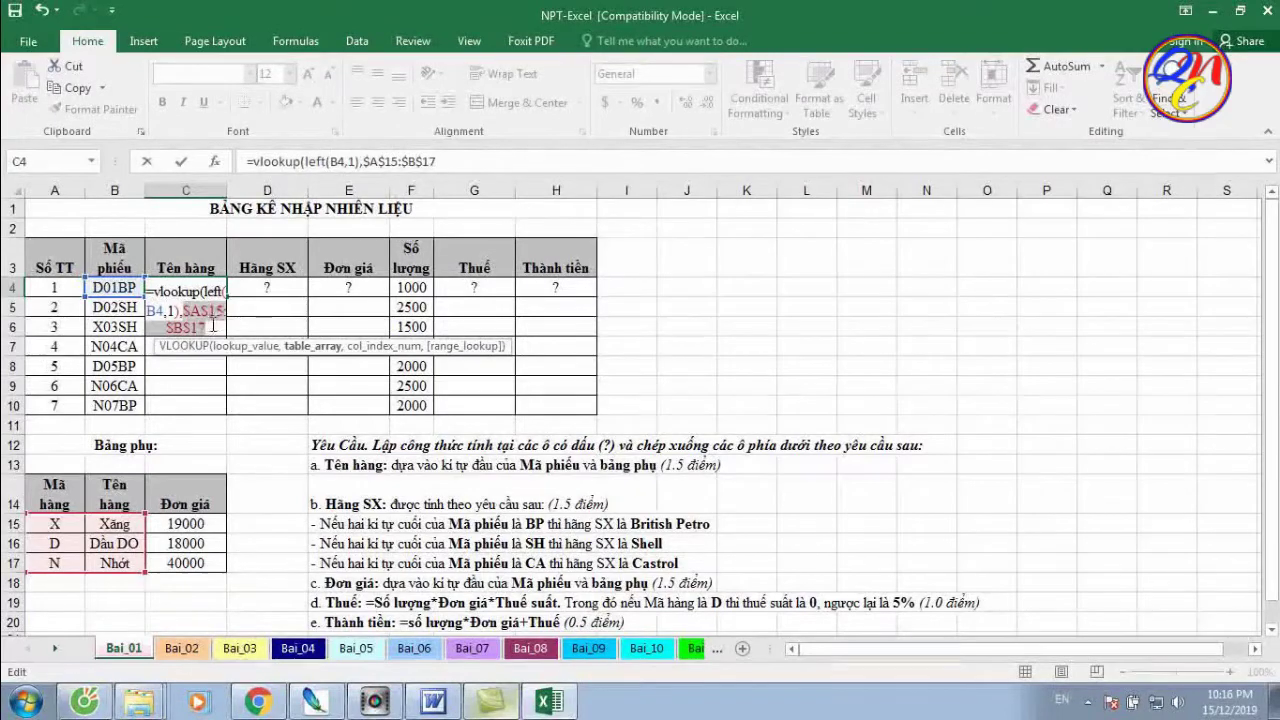
{"action": "type", "text": ","}
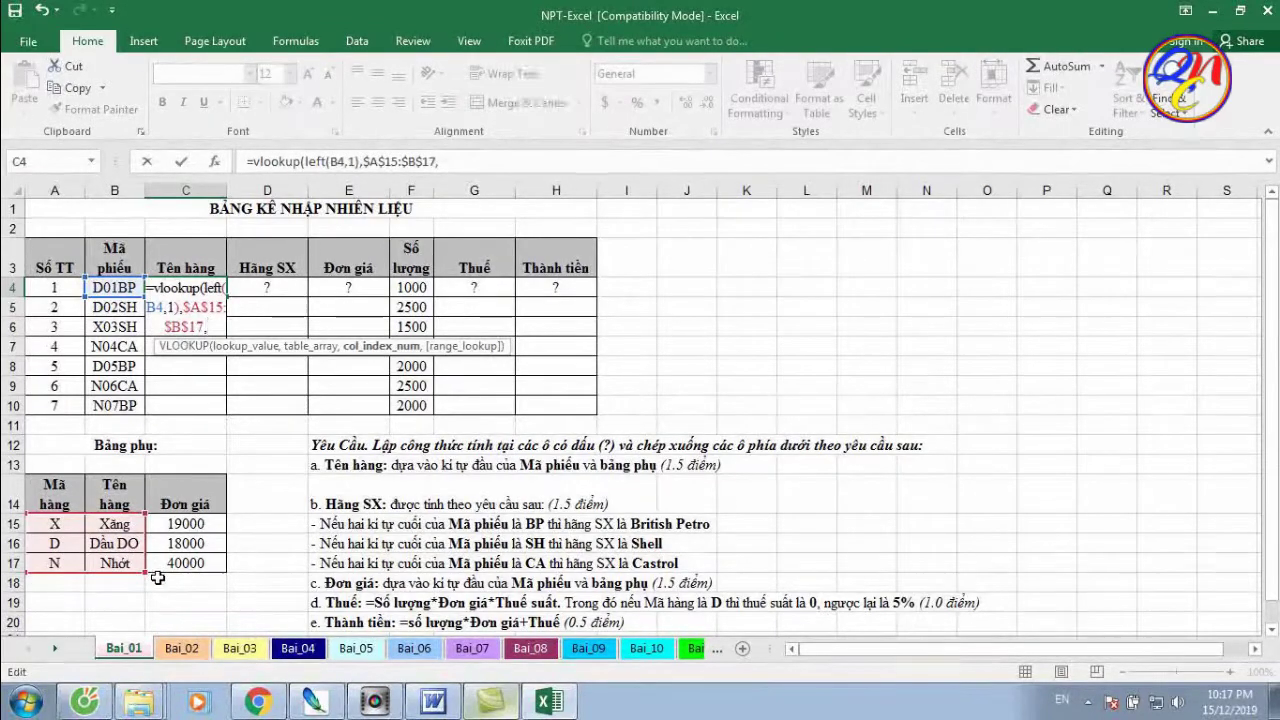
{"action": "type", "text": "2"}
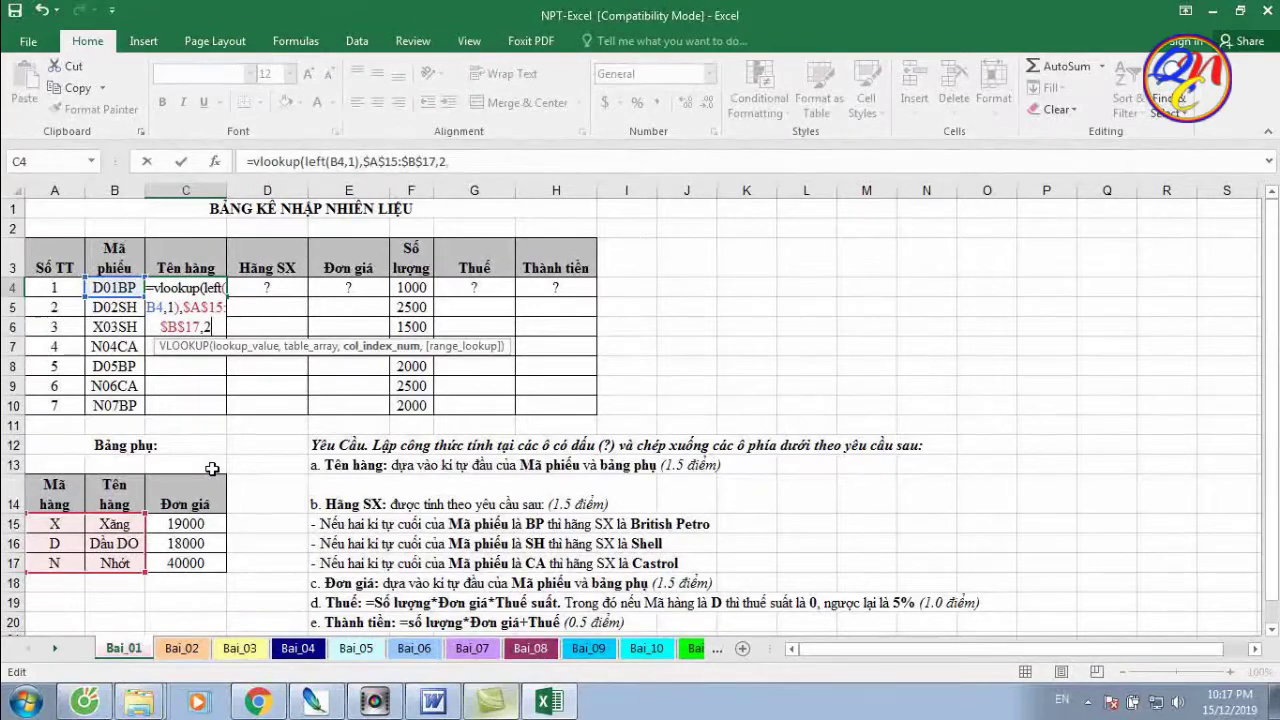
{"action": "type", "text": ","}
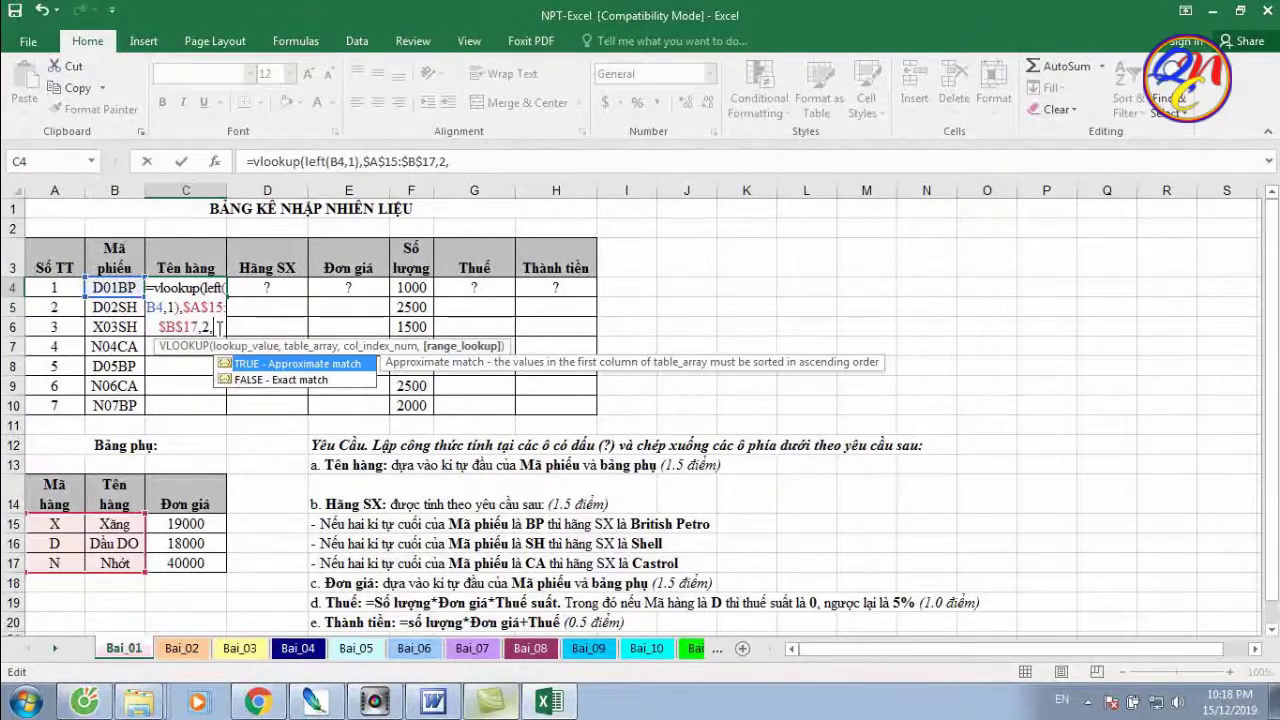
Finish C4 as =VLOOKUP(LEFT(B4,1),$A$15:$B$17,2,0), which returns Dầu DO
{"action": "type", "text": "0"}
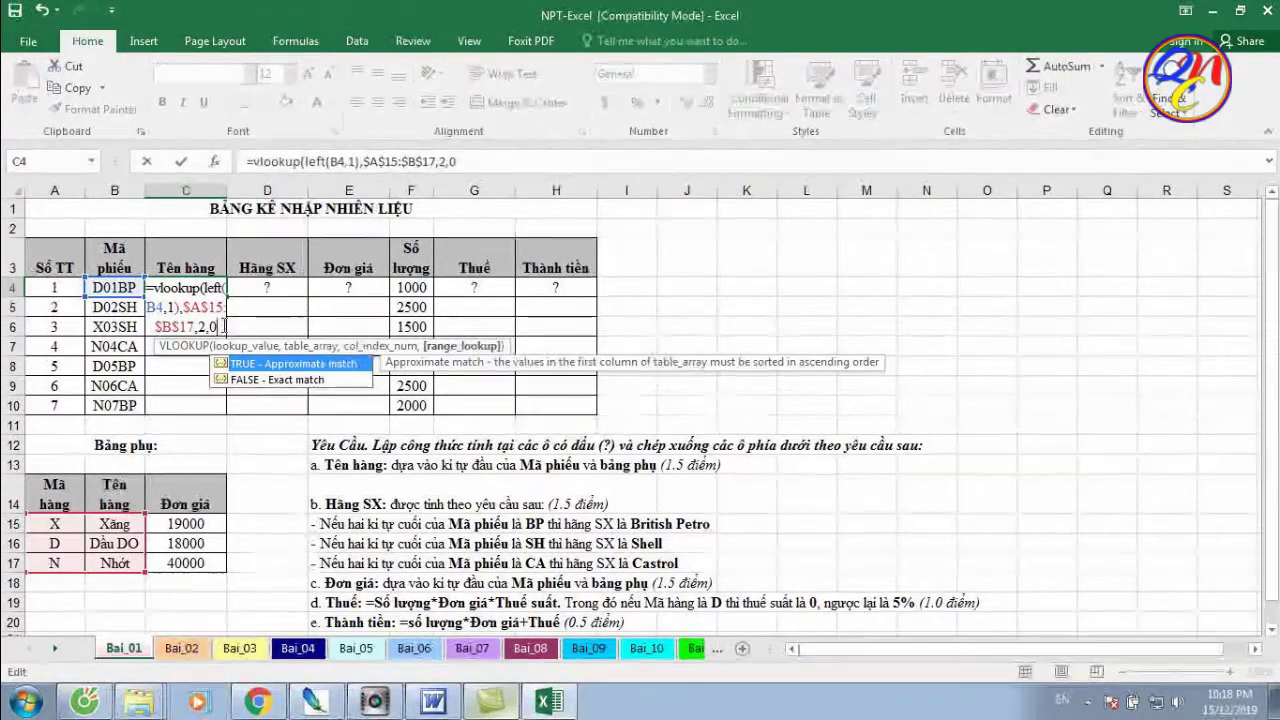
{"action": "key", "text": "Escape"}
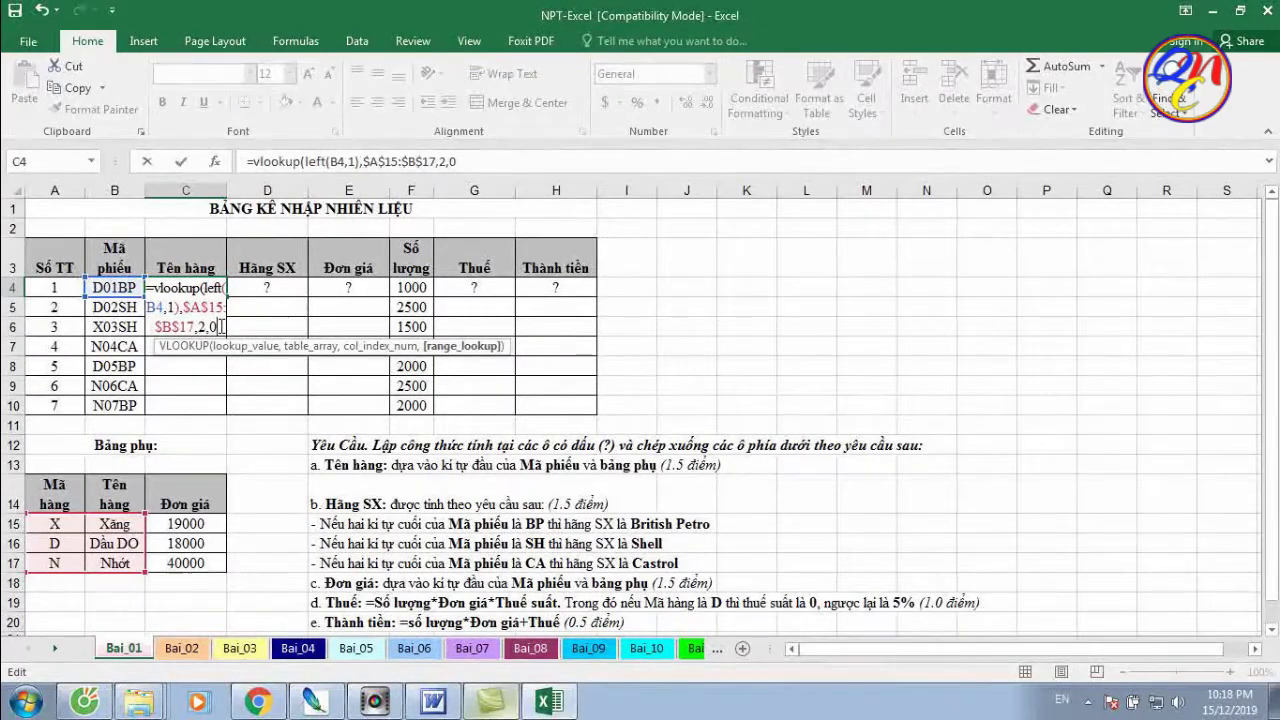
{"action": "type", "text": ")"}
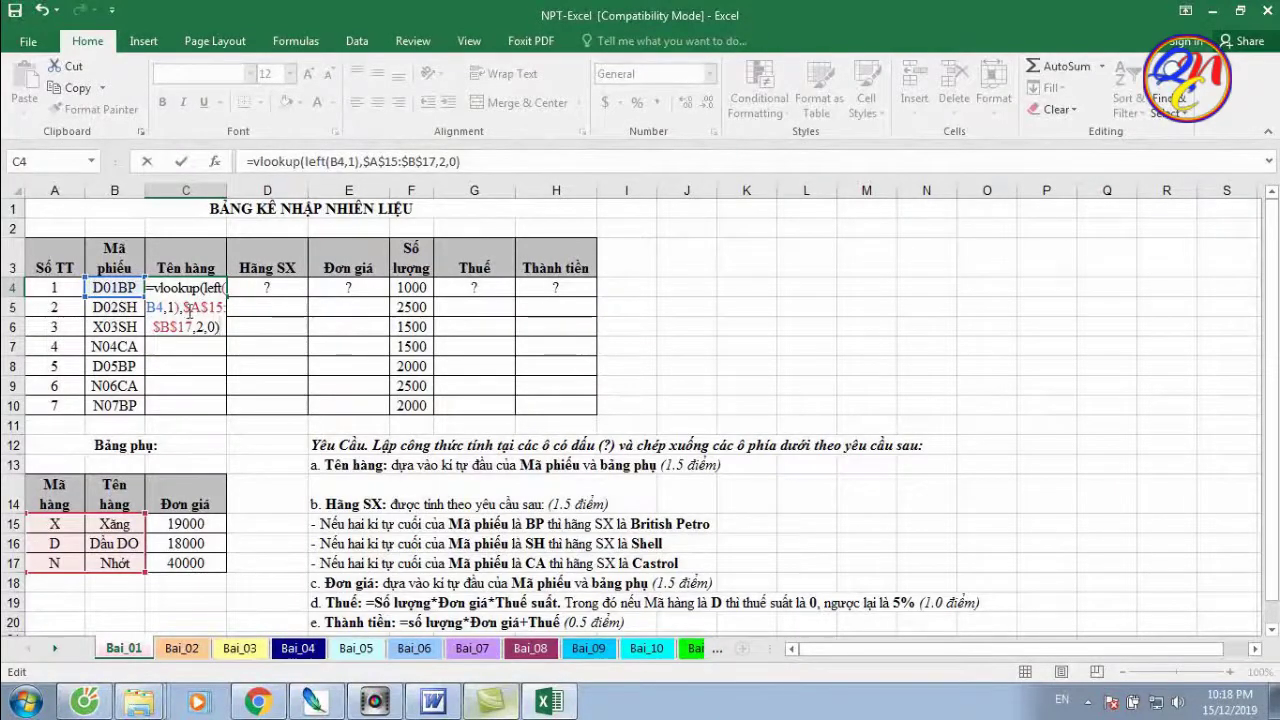
{"action": "key", "text": "ctrl+Return"}
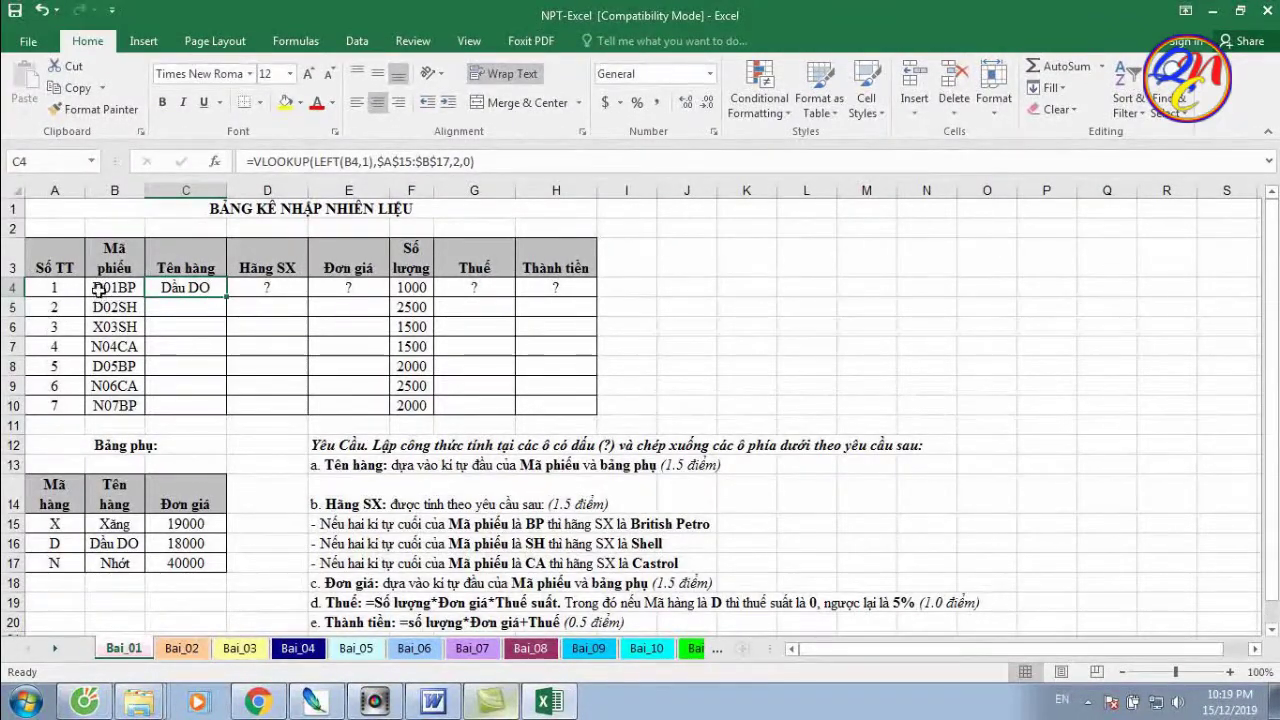
{"action": "left_click", "coordinate": [70, 543]}
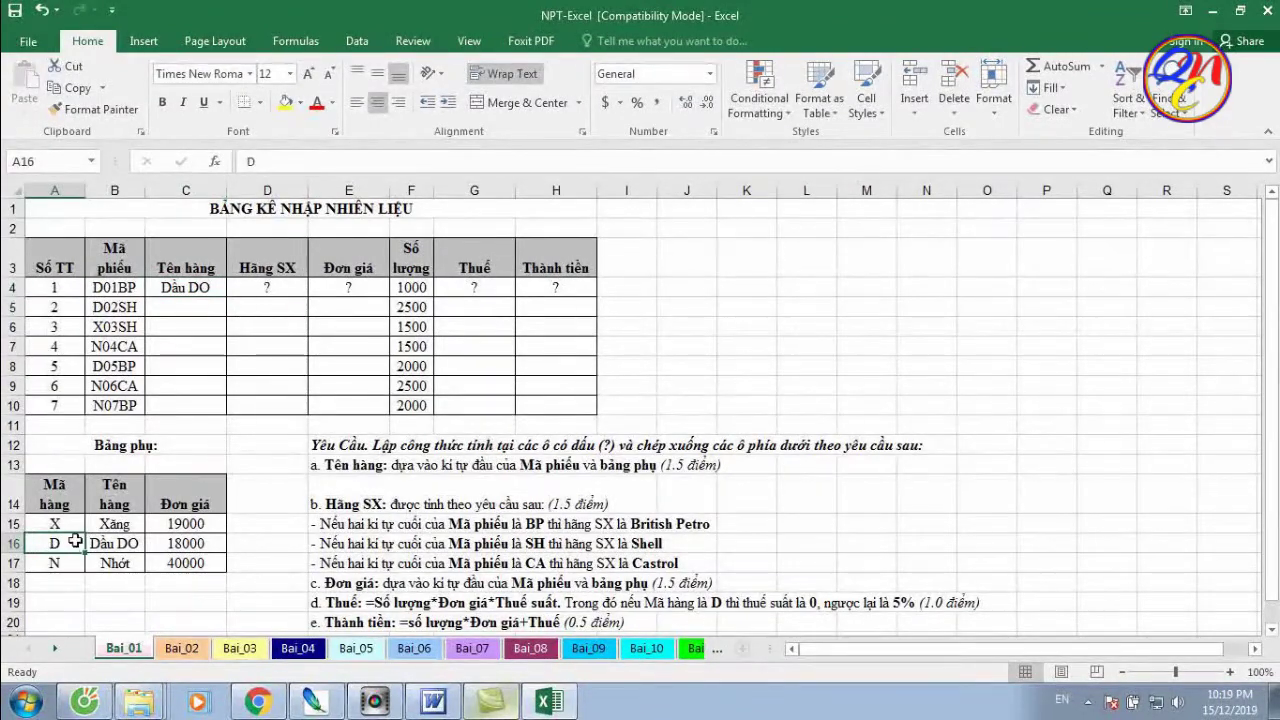
{"action": "left_click_drag", "start_coordinate": [63, 541], "coordinate": [100, 545]}
{"action": "left_click", "coordinate": [96, 548]}
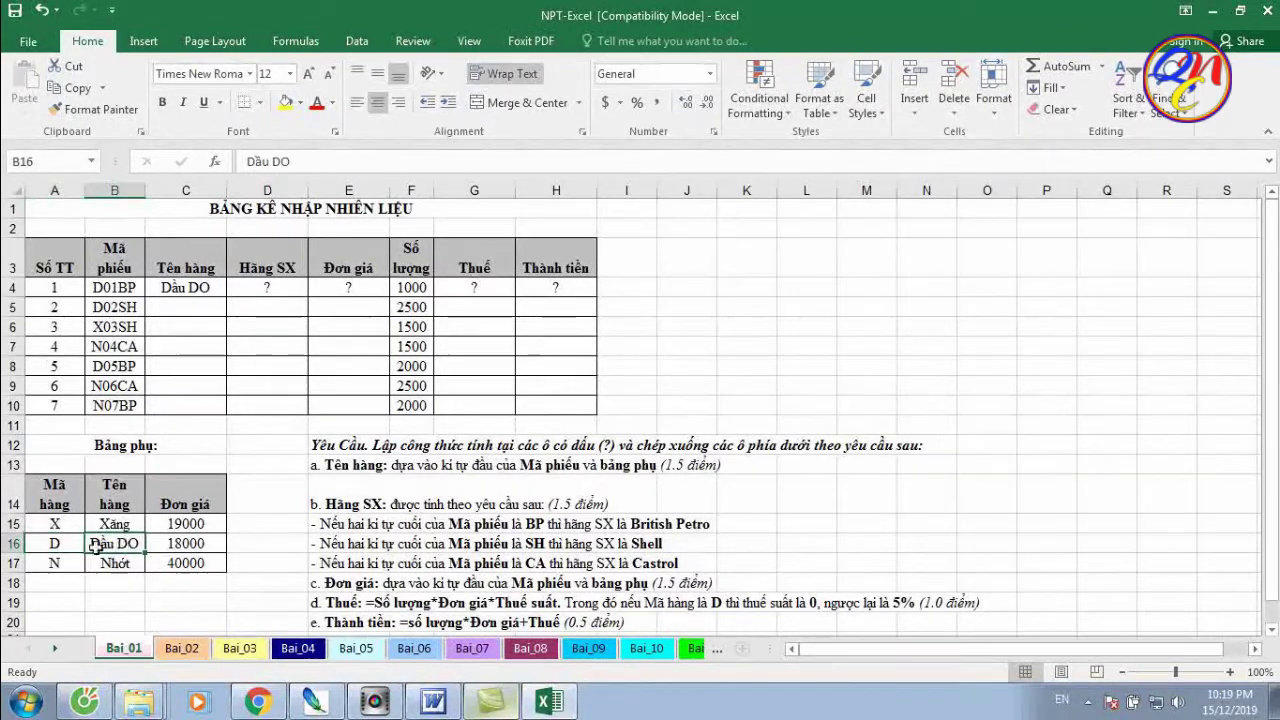
{"action": "left_click", "coordinate": [182, 289]}
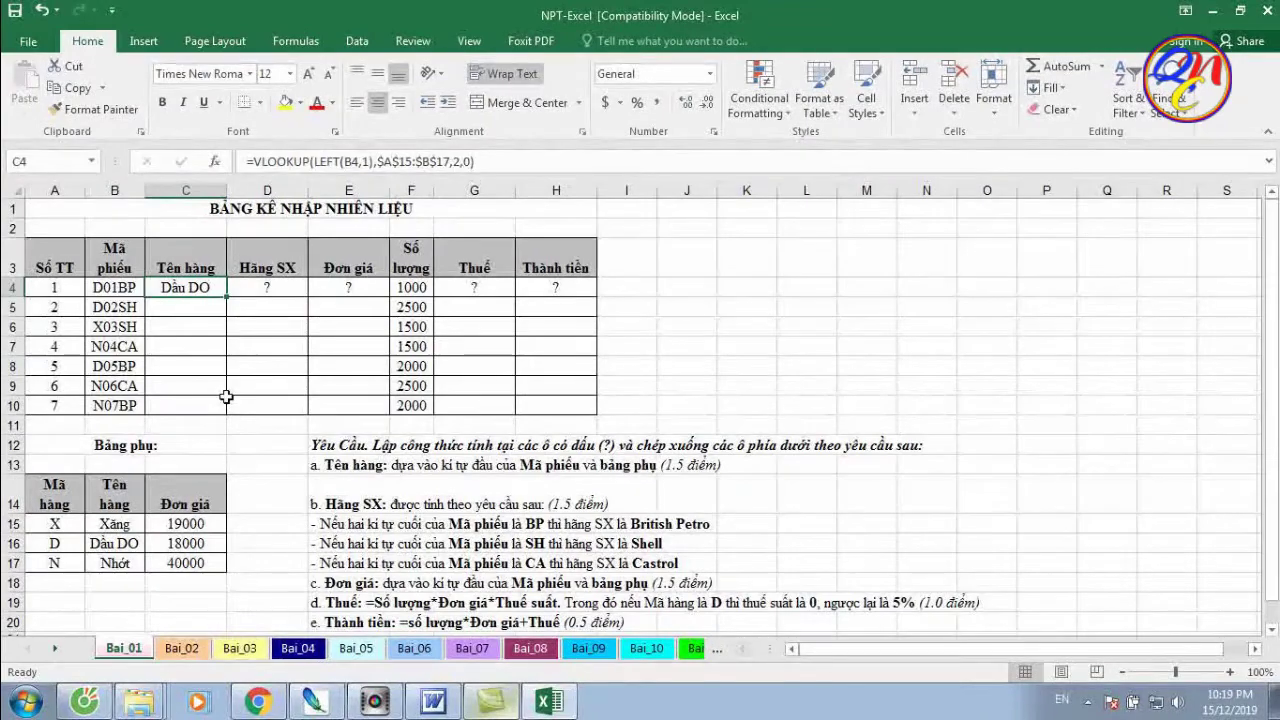
{"action": "left_click_drag", "start_coordinate": [183, 307], "coordinate": [188, 405]}
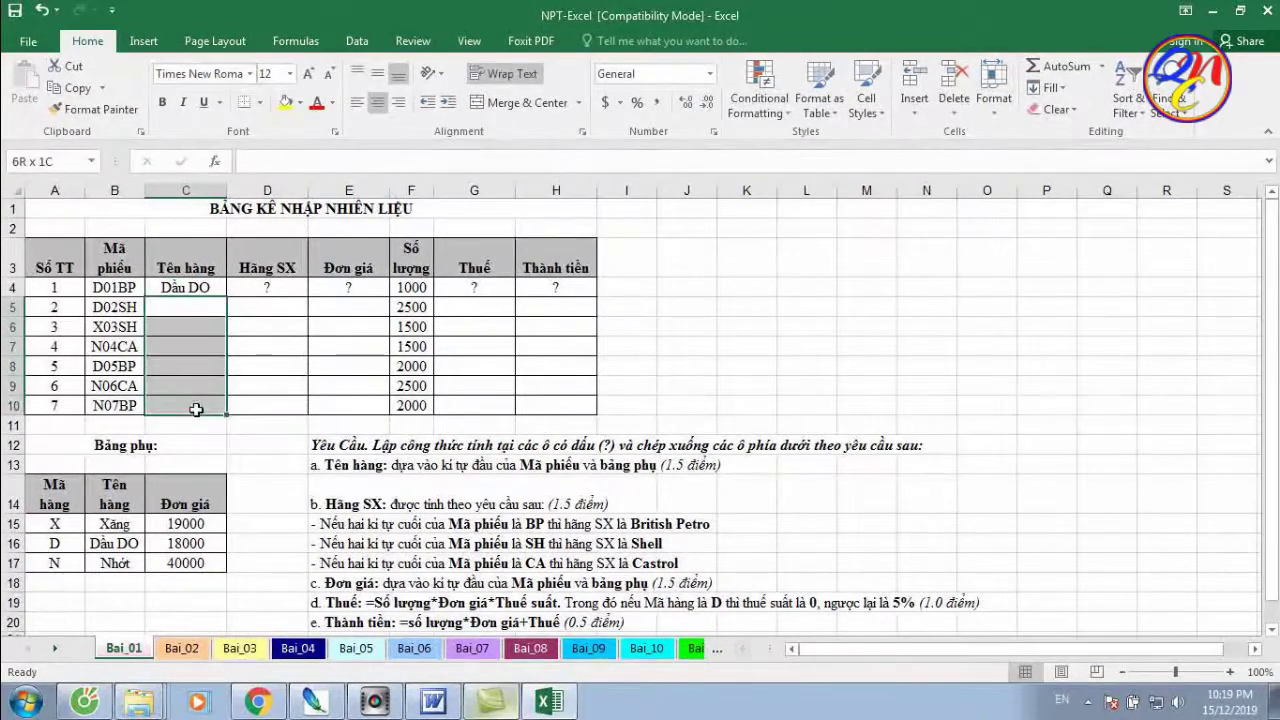
{"action": "left_click", "coordinate": [192, 312]}
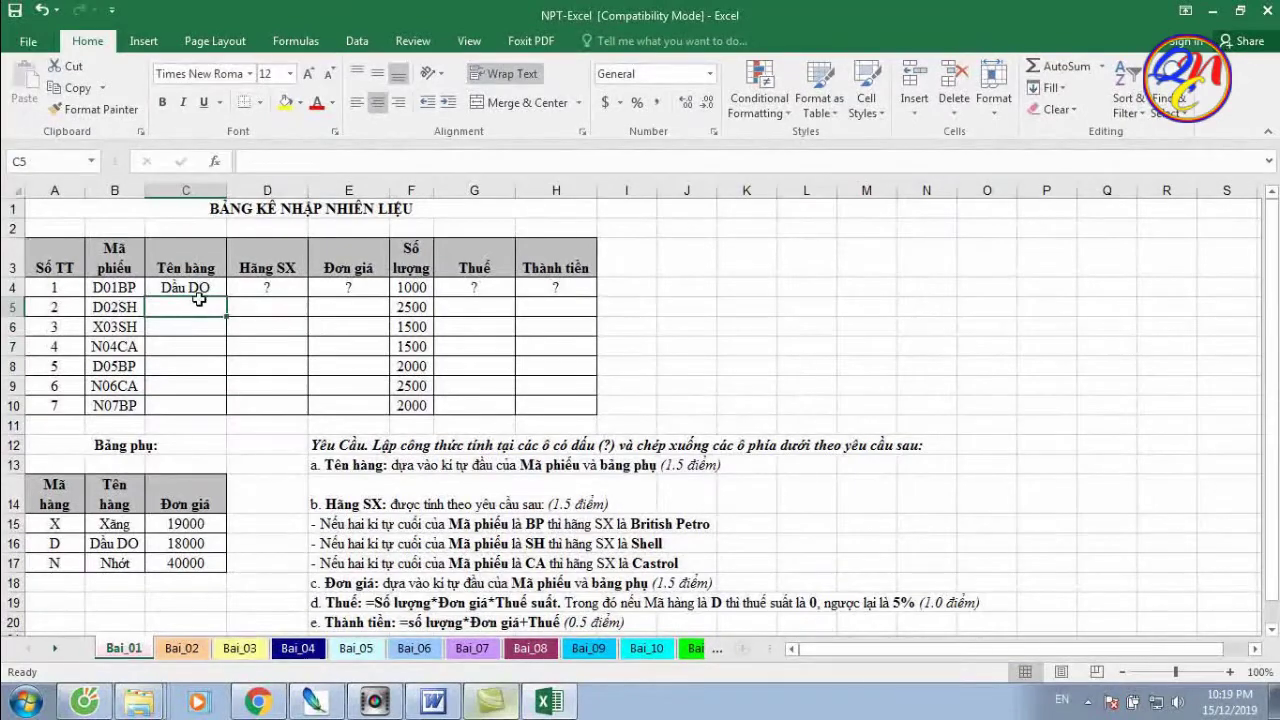
{"action": "left_click", "coordinate": [206, 290]}
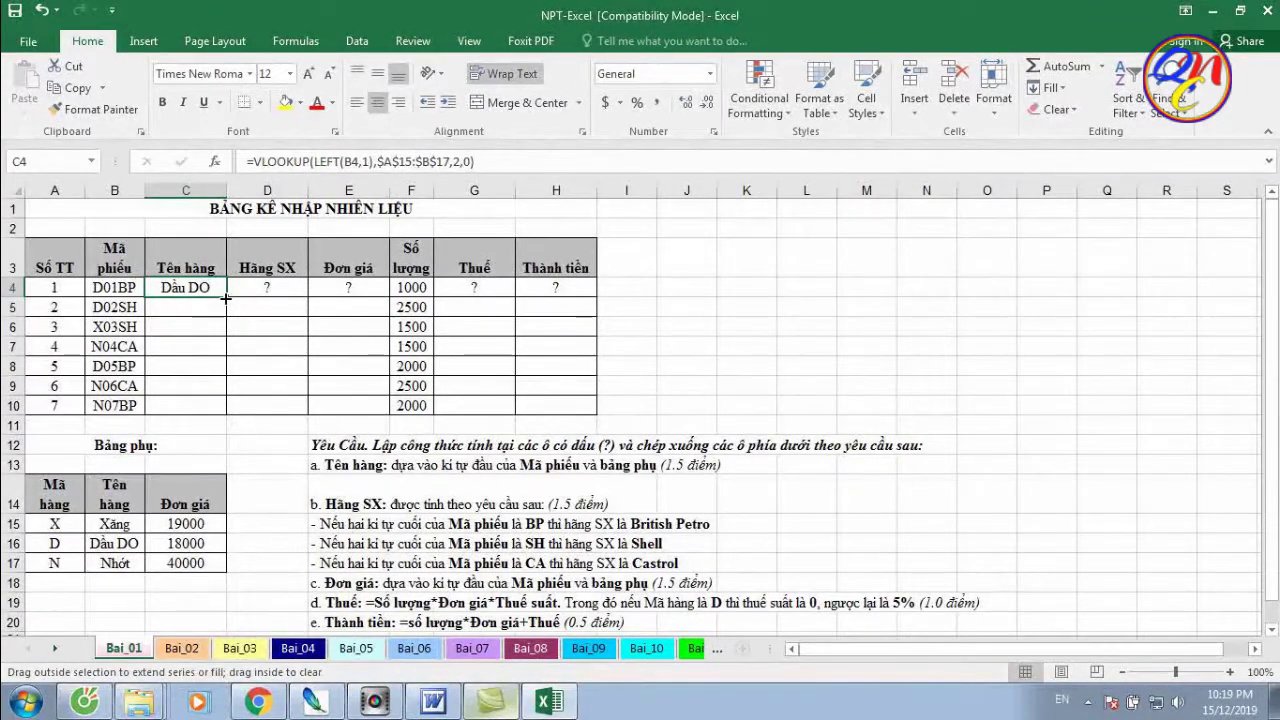
Copy C4's VLOOKUP down to C10 and check each copied formula in C5–C10
{"action": "left_click_drag", "start_coordinate": [227, 297], "coordinate": [229, 413]}
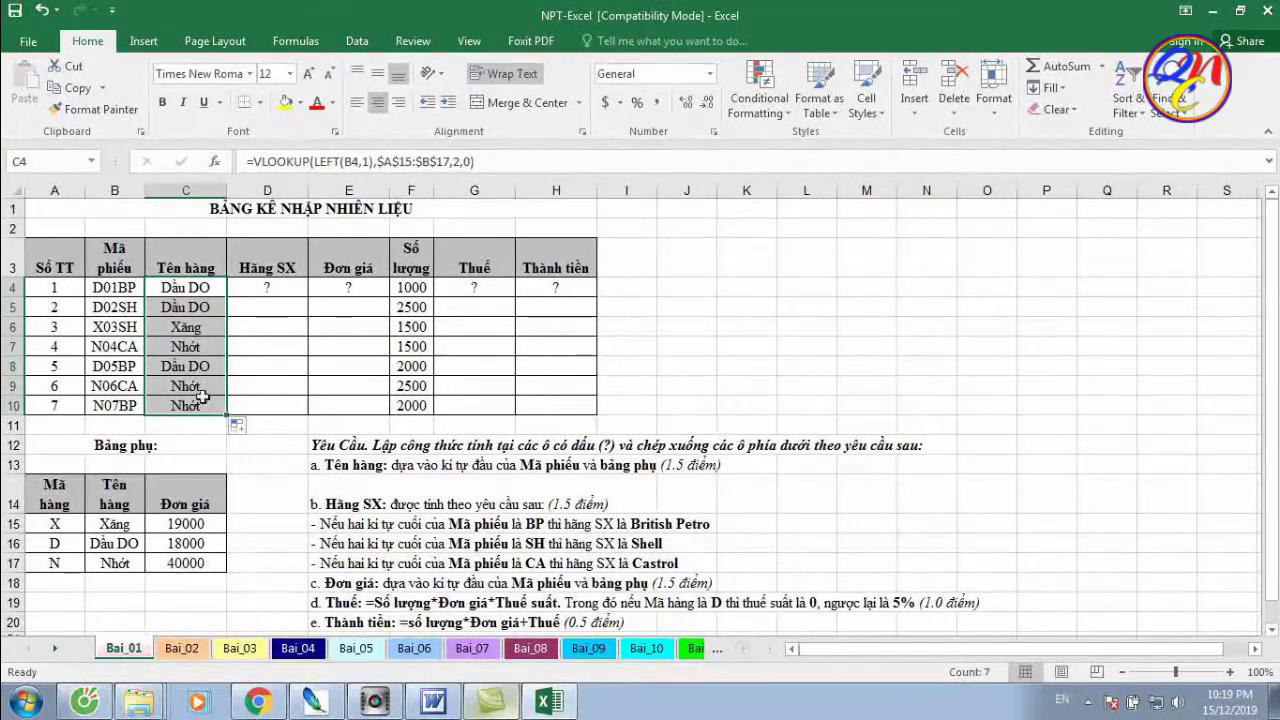
{"action": "left_click", "coordinate": [209, 306]}
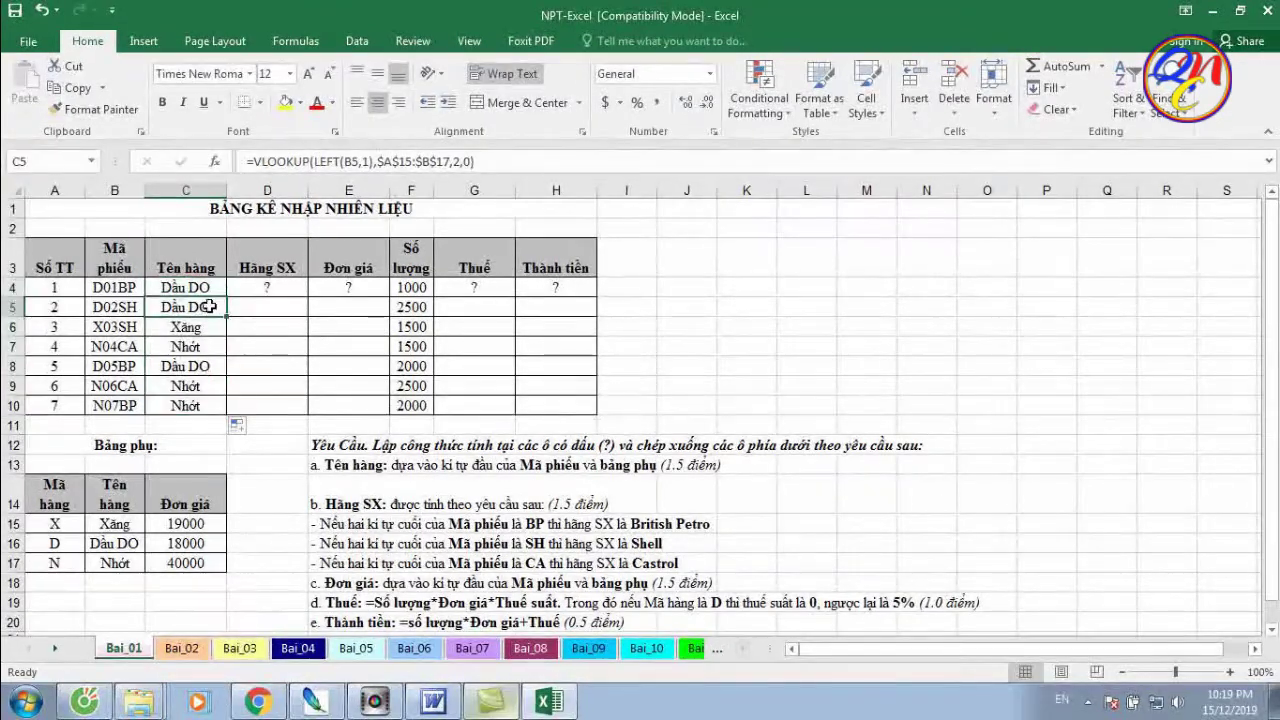
{"action": "left_click", "coordinate": [196, 326]}
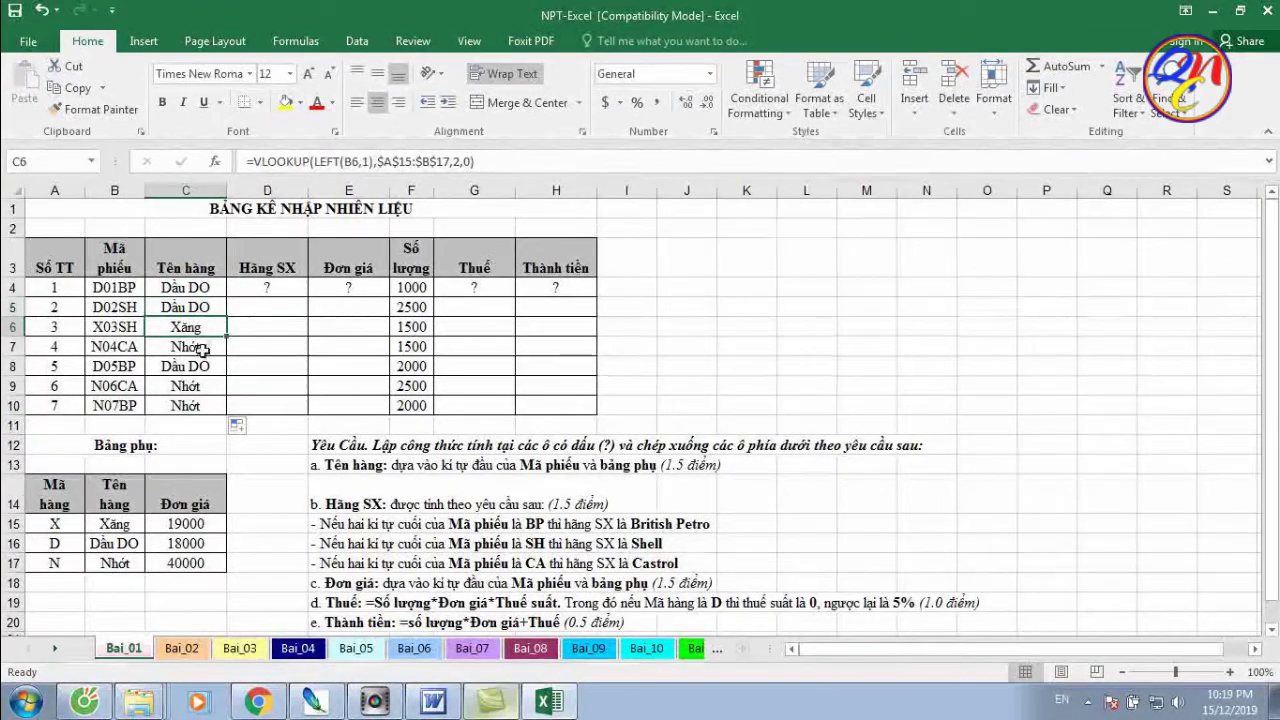
{"action": "left_click", "coordinate": [200, 346]}
{"action": "left_click", "coordinate": [200, 366]}
{"action": "left_click", "coordinate": [204, 387]}
{"action": "left_click", "coordinate": [213, 400]}
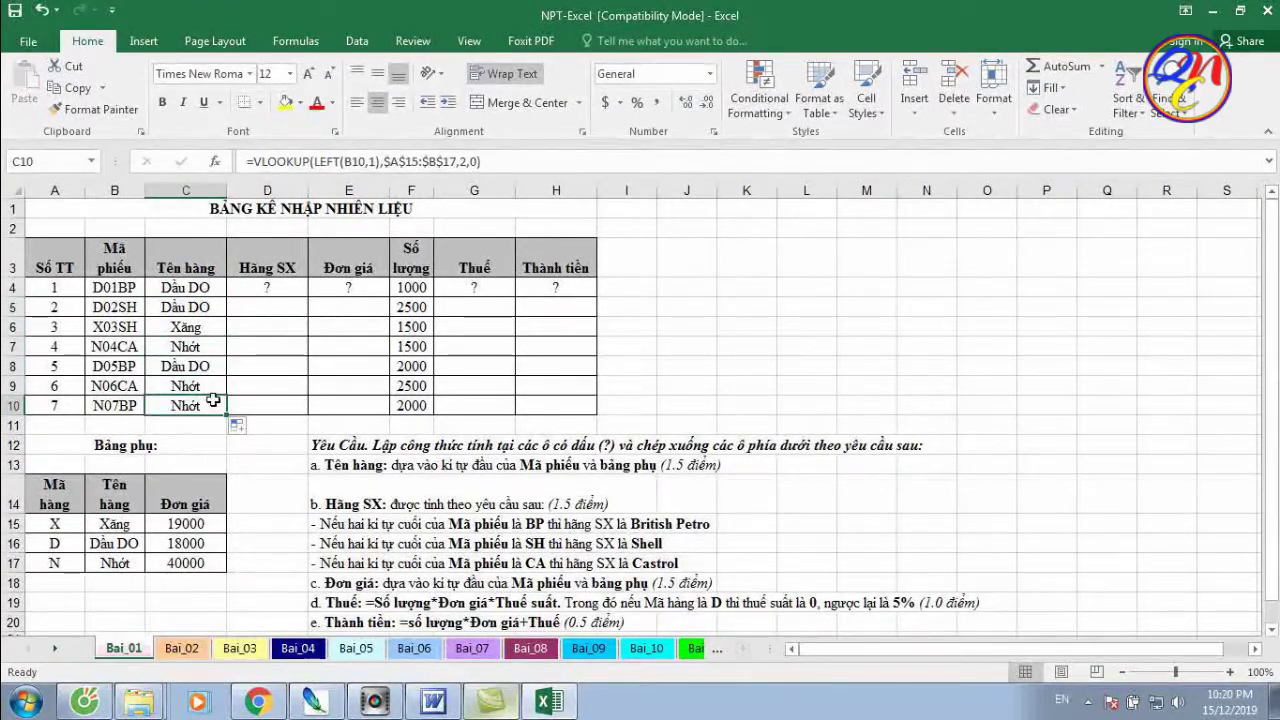
{"action": "left_click", "coordinate": [355, 467]}
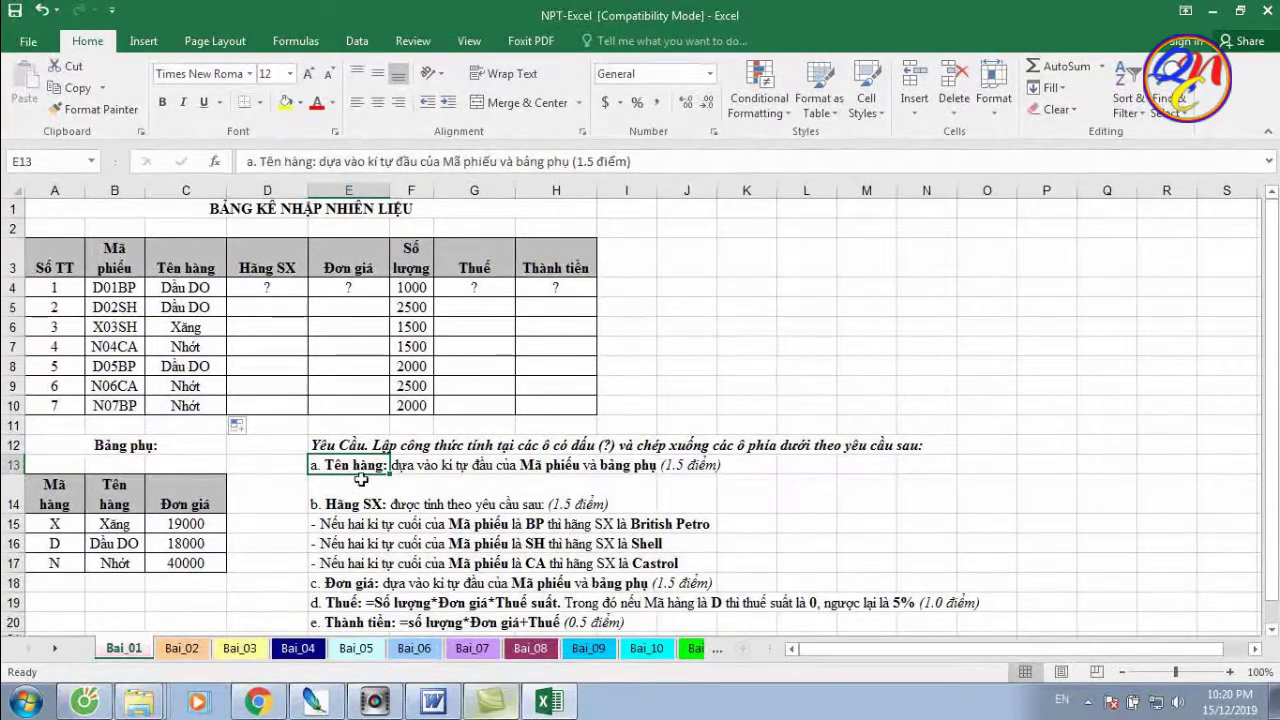
Paste the Hãng SX requirement text into the E14:I17 block
{"action": "left_click", "coordinate": [348, 500]}
{"action": "left_click_drag", "start_coordinate": [348, 500], "coordinate": [543, 506]}
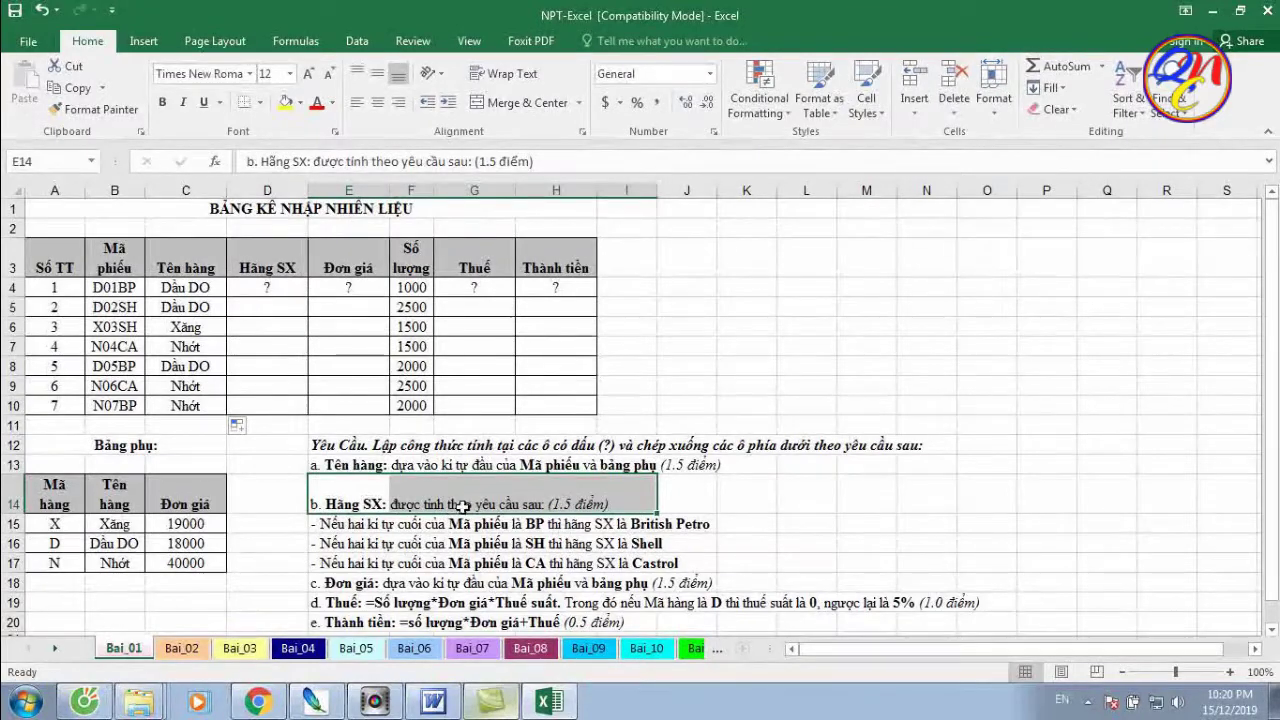
{"action": "left_click_drag", "start_coordinate": [325, 505], "coordinate": [686, 572]}
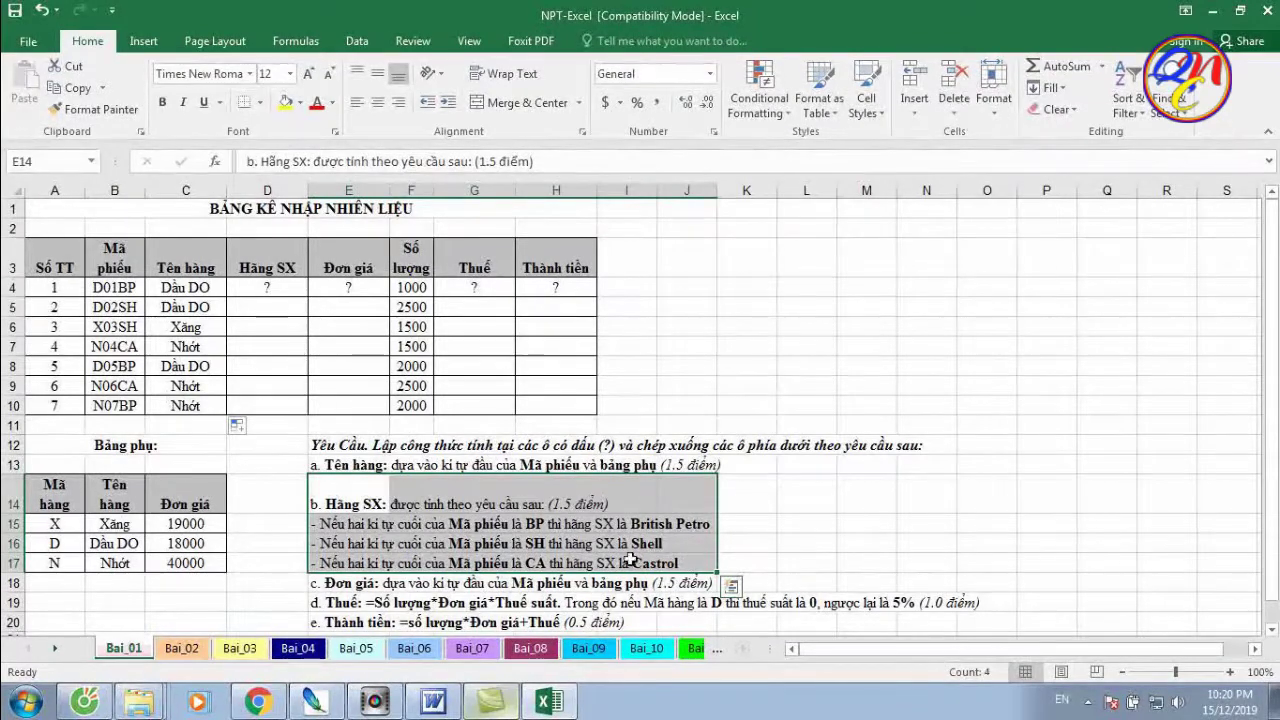
{"action": "key", "text": "ctrl+v"}
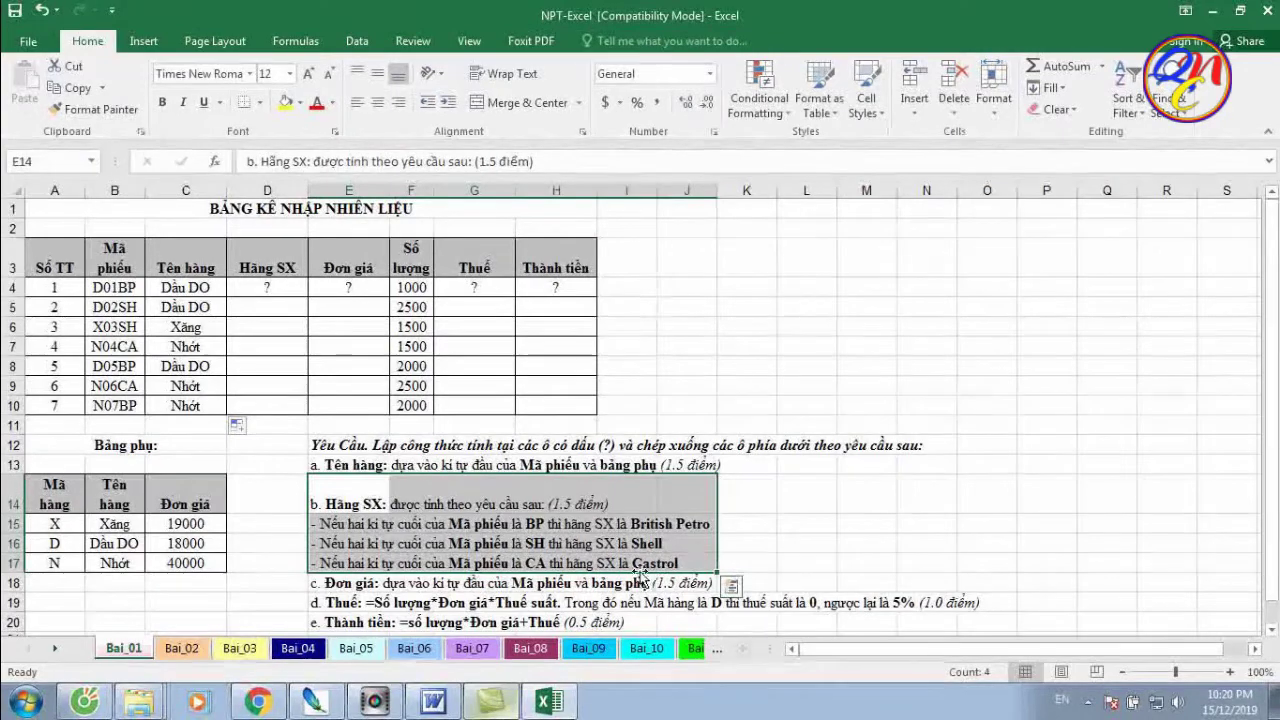
Select the Hãng SX cells D4:D10 and check the code D01BP in B4
{"action": "left_click_drag", "start_coordinate": [274, 290], "coordinate": [274, 400]}
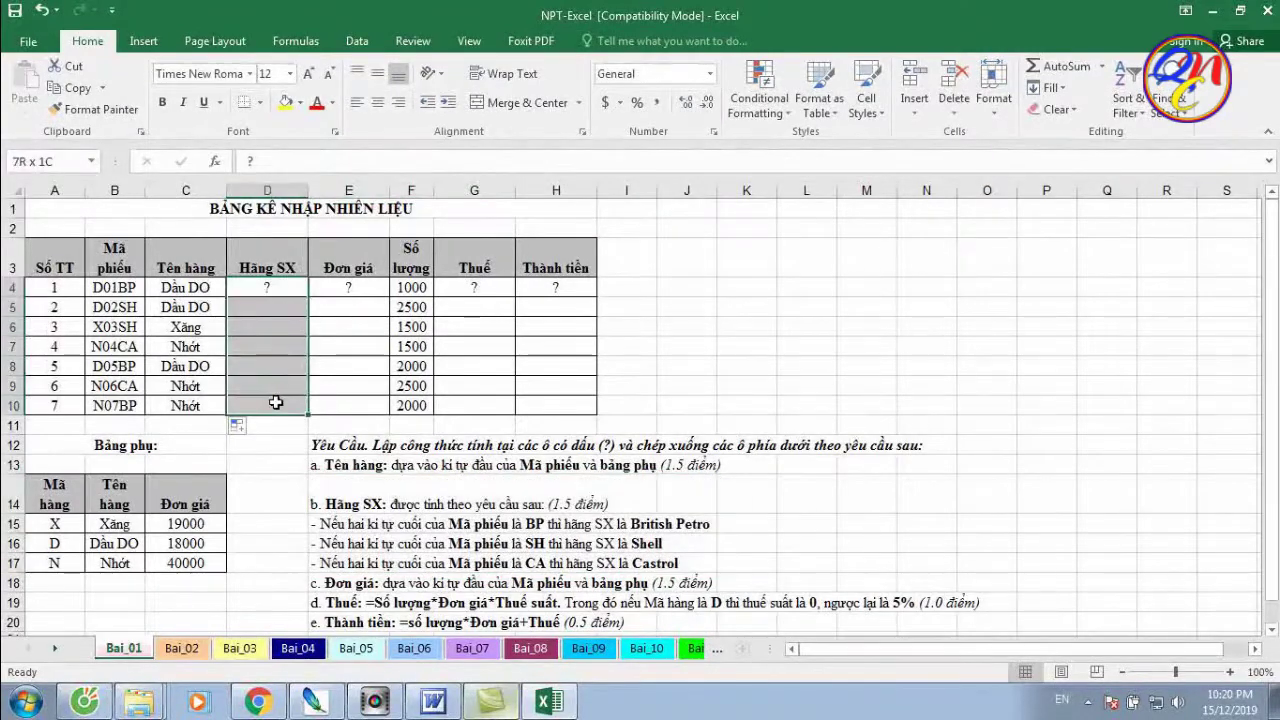
{"action": "left_click", "coordinate": [270, 288]}
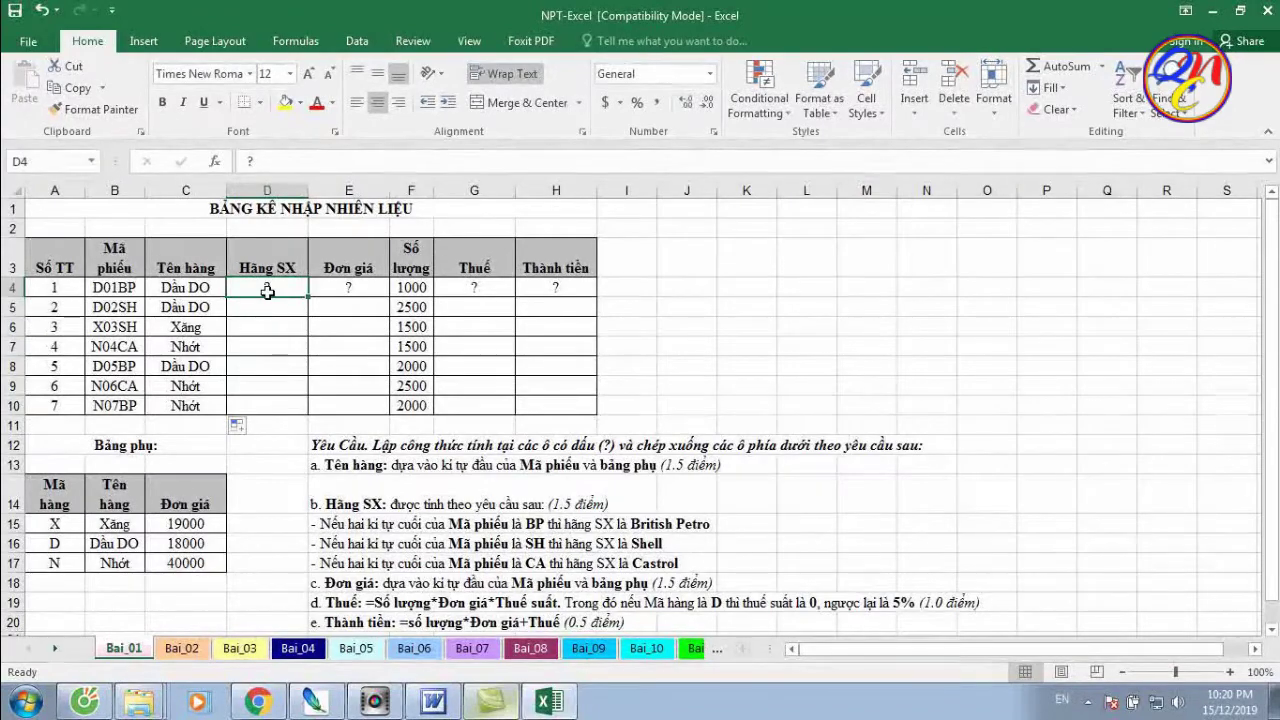
{"action": "double_click", "coordinate": [136, 287]}
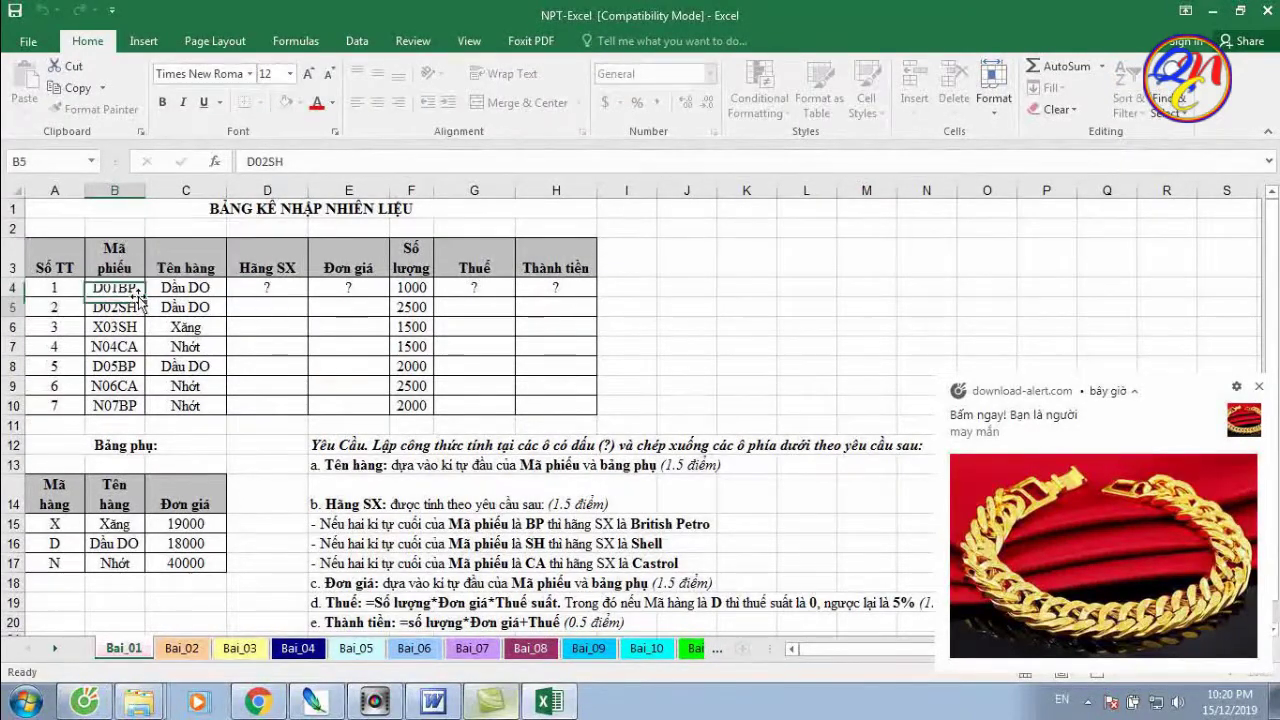
Start D4's Hãng SX formula with =if(right(B4,2)
{"action": "left_click", "coordinate": [273, 289]}
{"action": "double_click", "coordinate": [273, 289]}
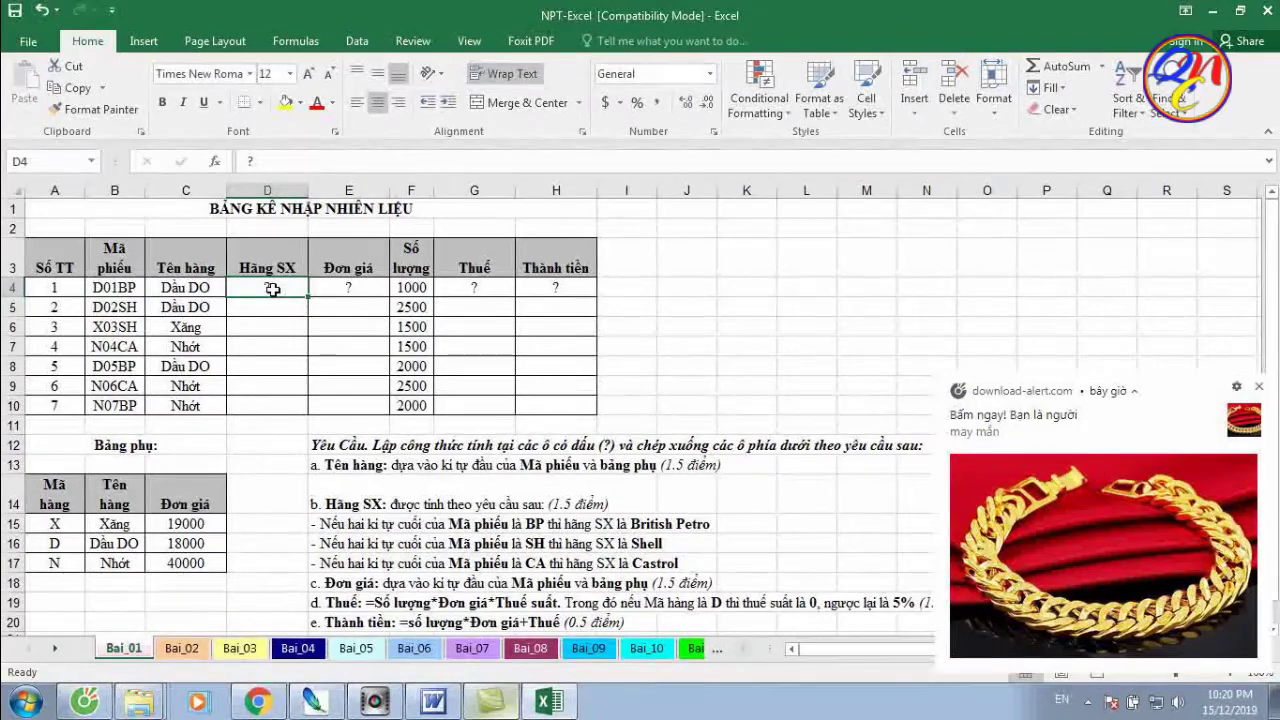
{"action": "type", "text": "=i"}
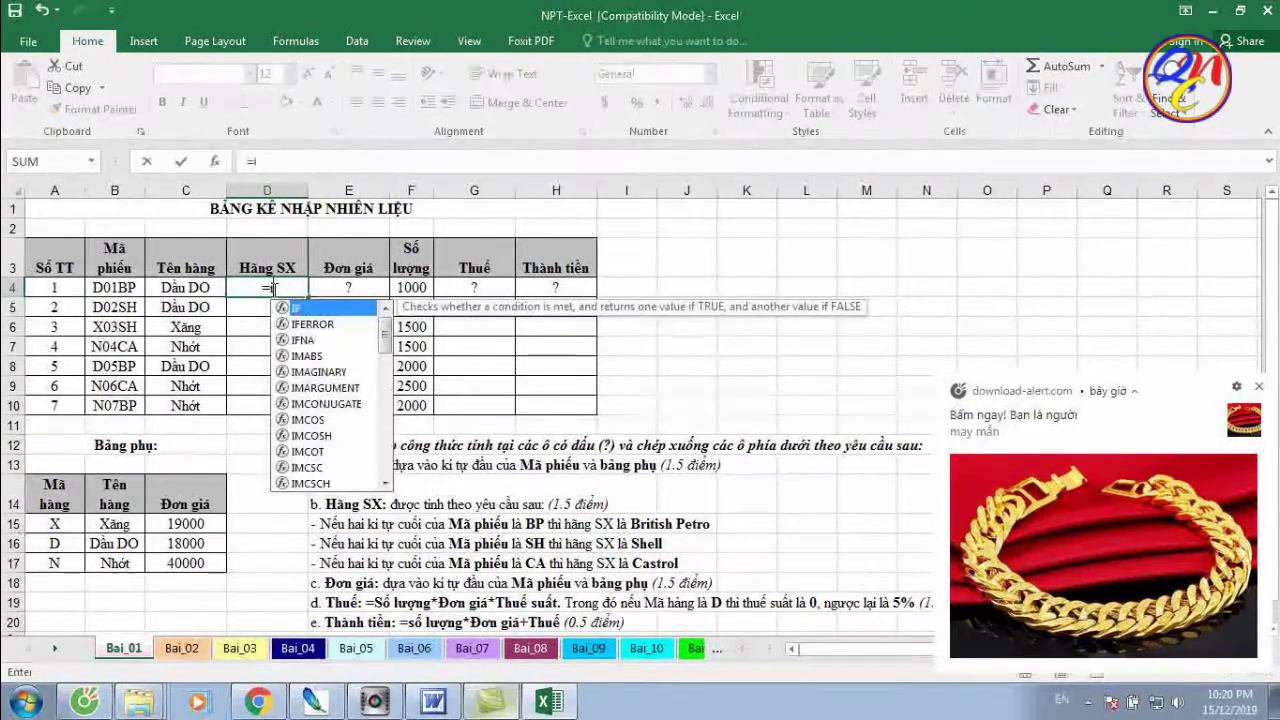
{"action": "type", "text": "f"}
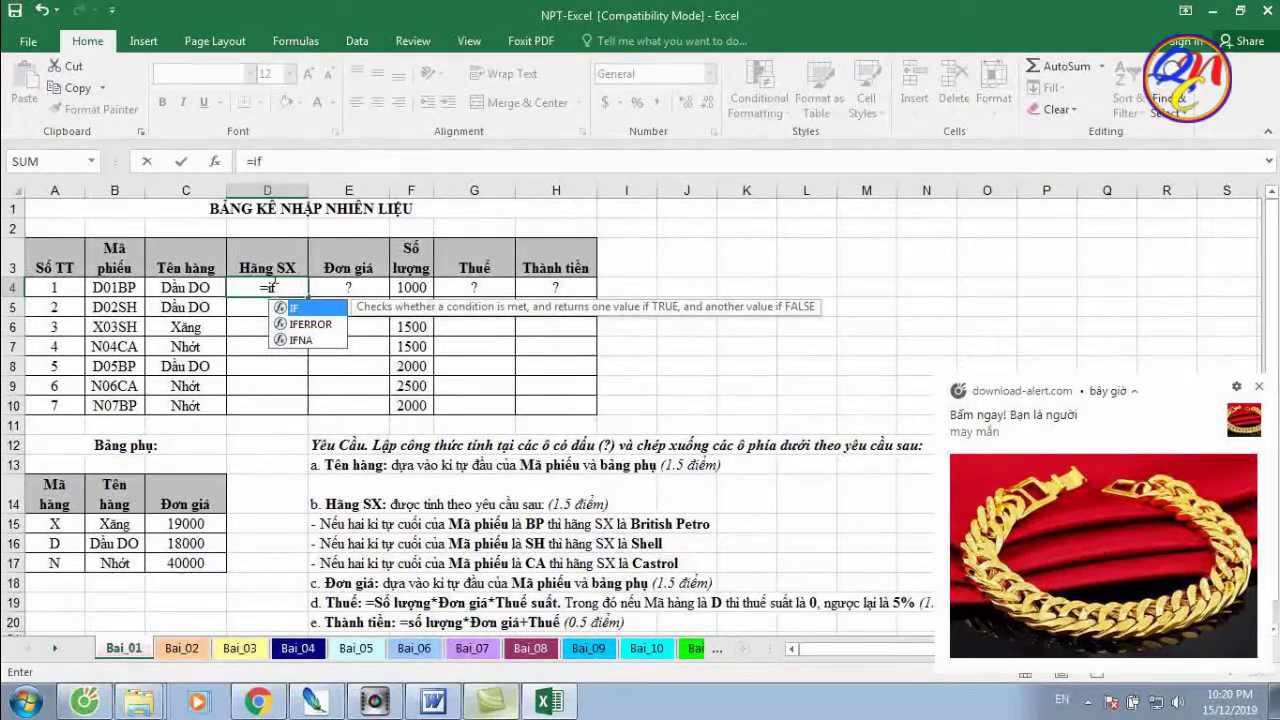
{"action": "type", "text": "("}
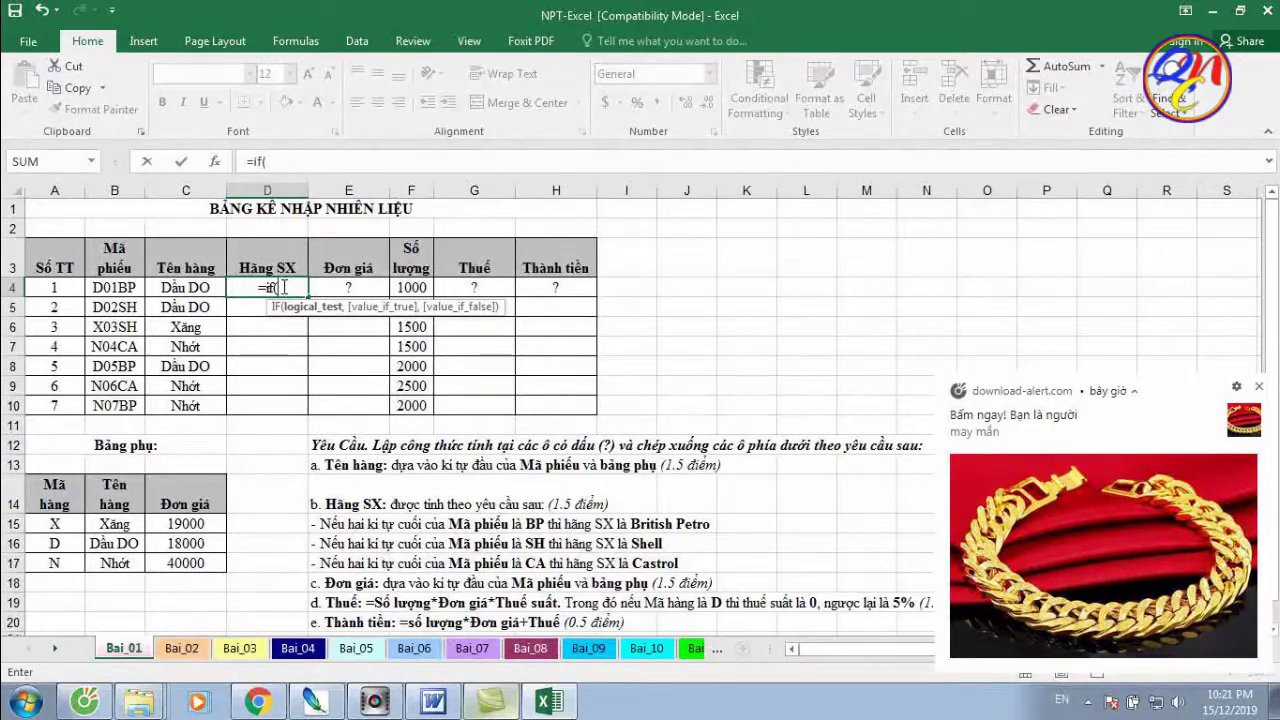
{"action": "type", "text": "r"}
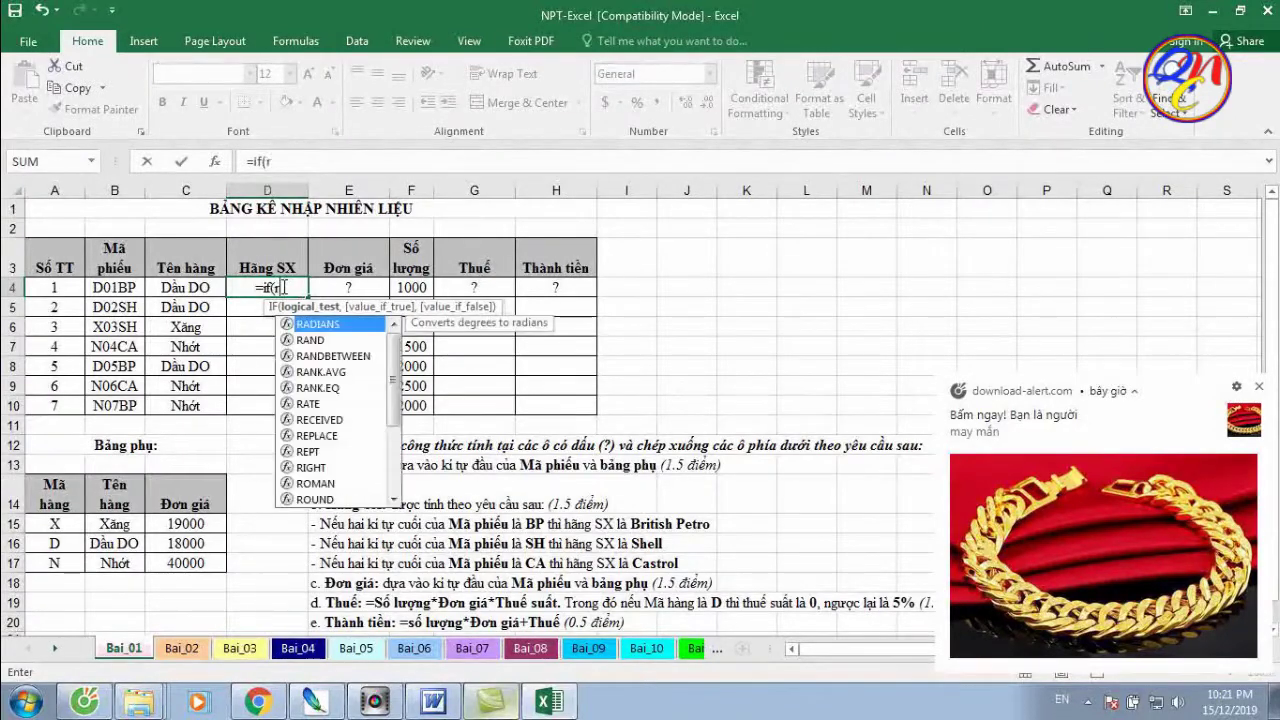
{"action": "type", "text": "i"}
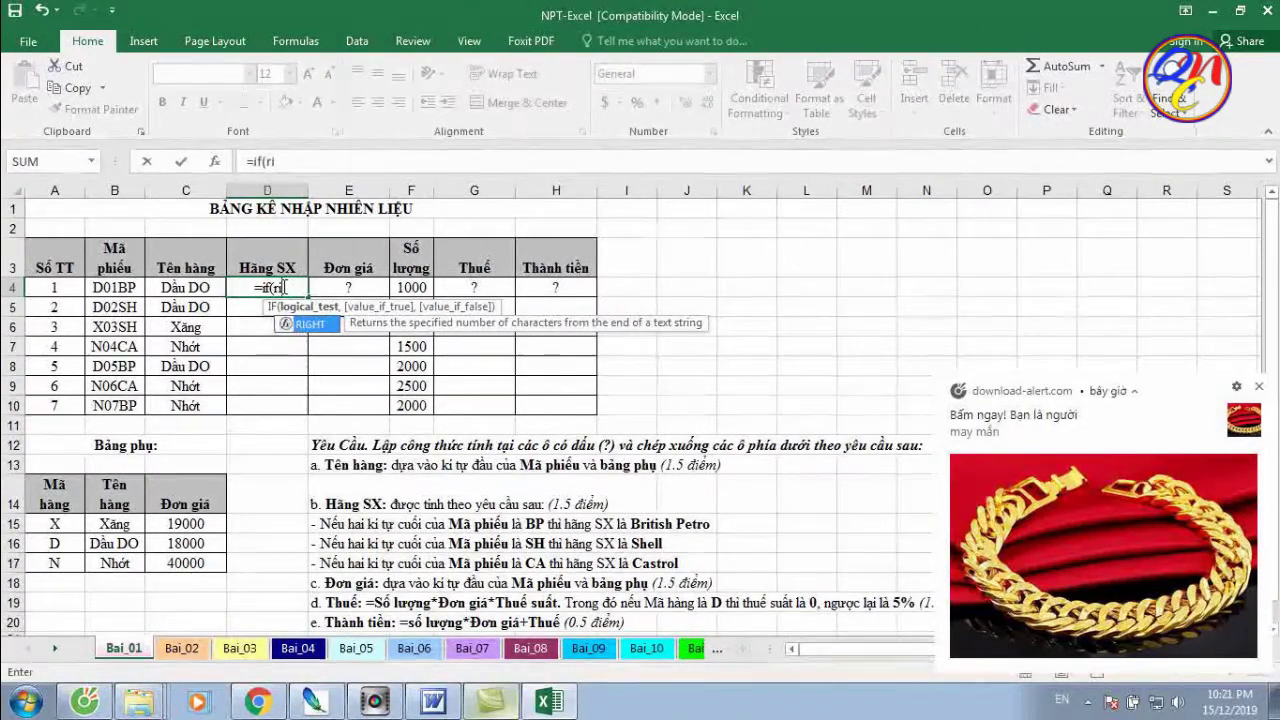
{"action": "type", "text": "ght"}
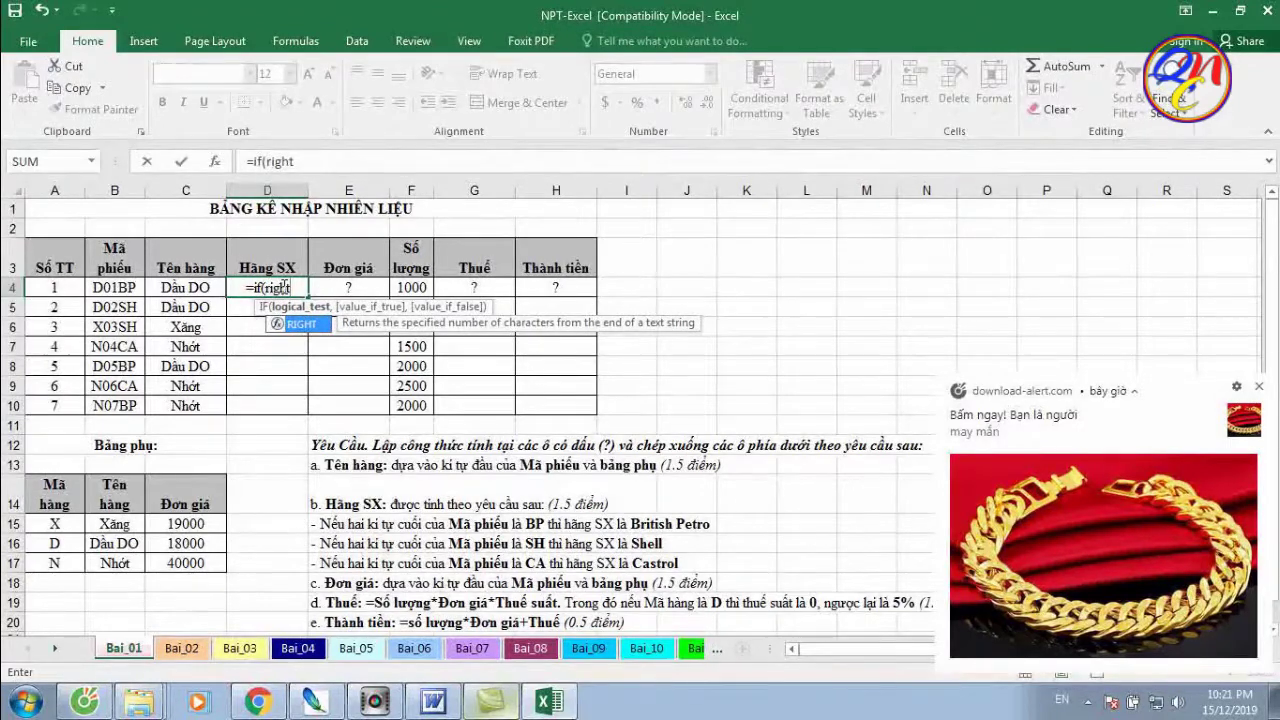
{"action": "type", "text": "("}
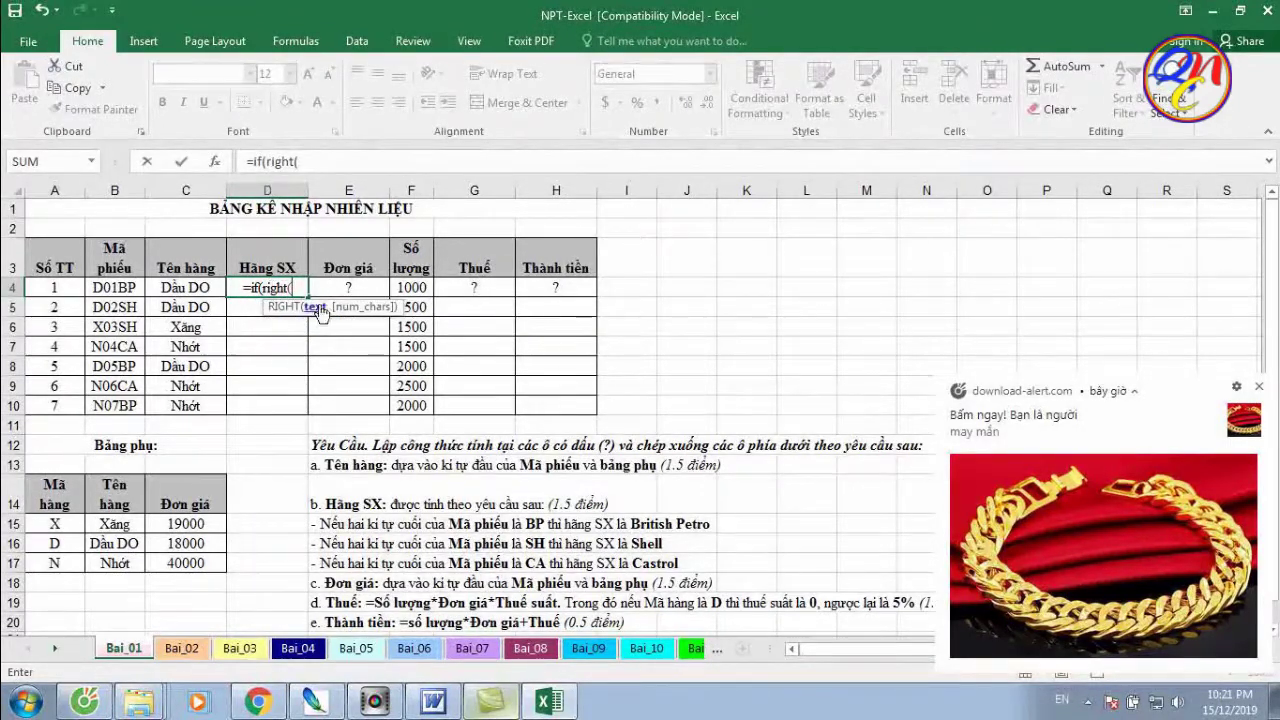
{"action": "left_click", "coordinate": [127, 287]}
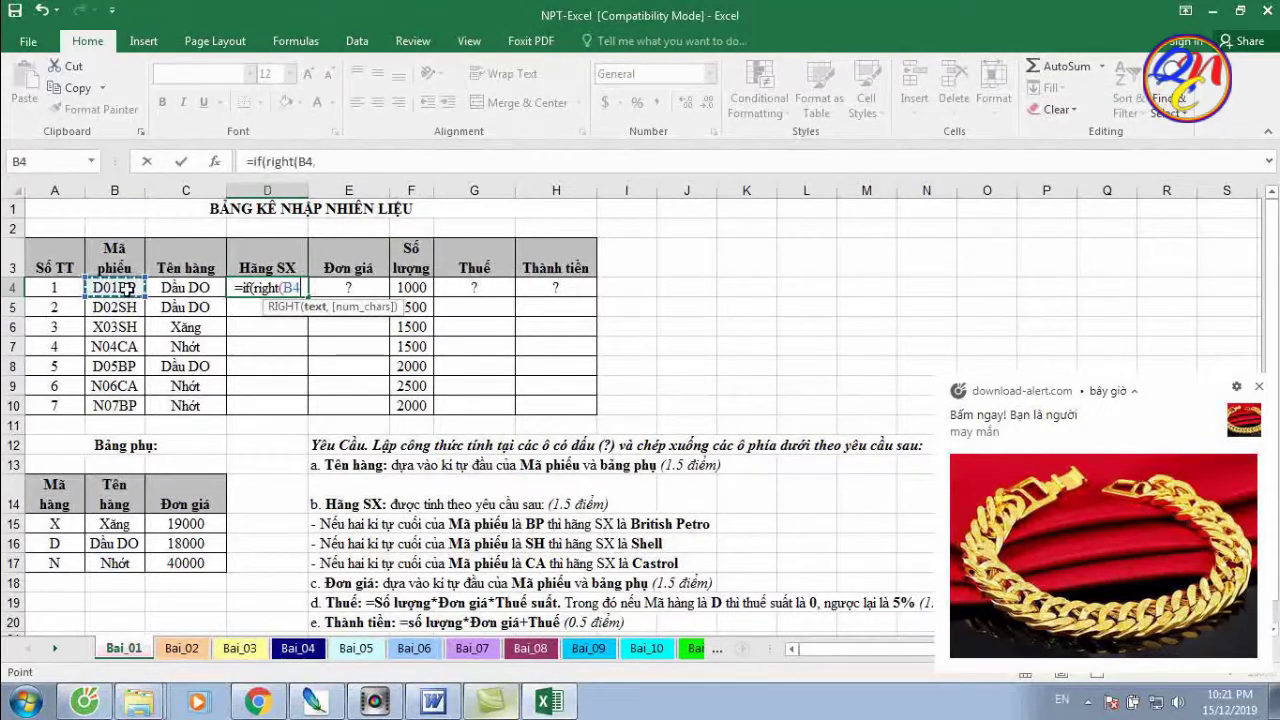
{"action": "type", "text": ","}
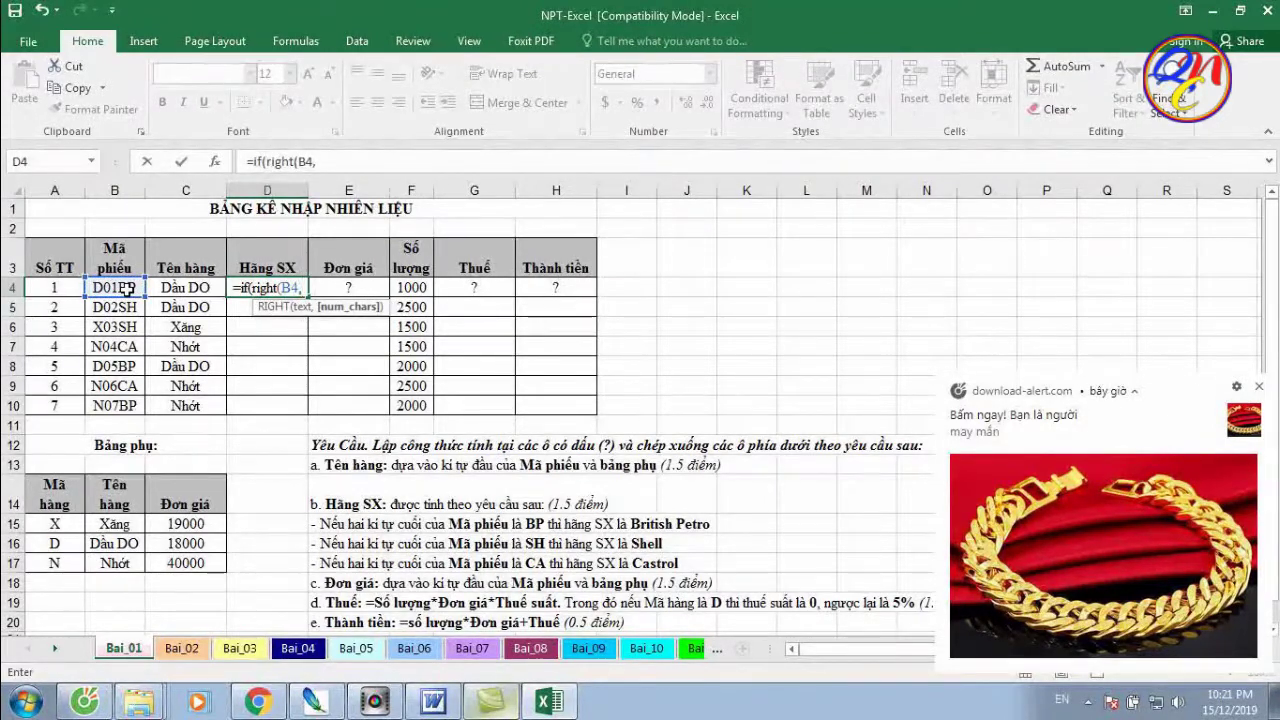
{"action": "type", "text": "2"}
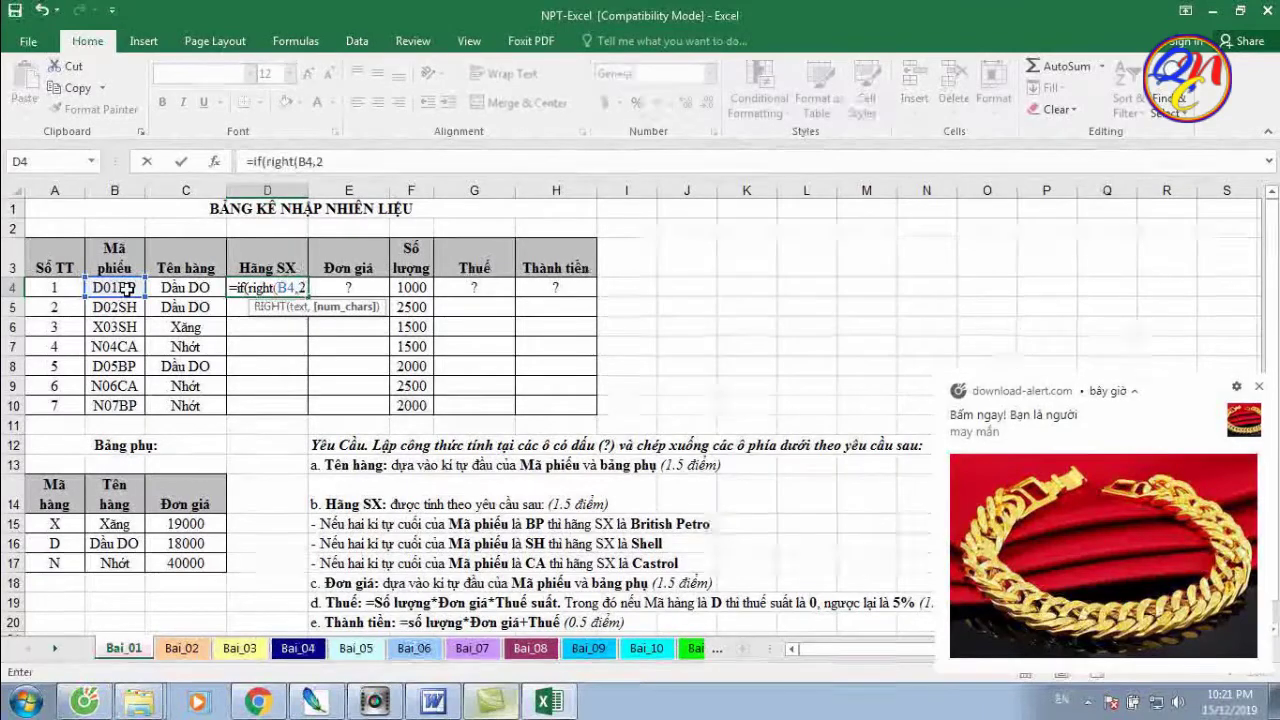
{"action": "type", "text": ")"}
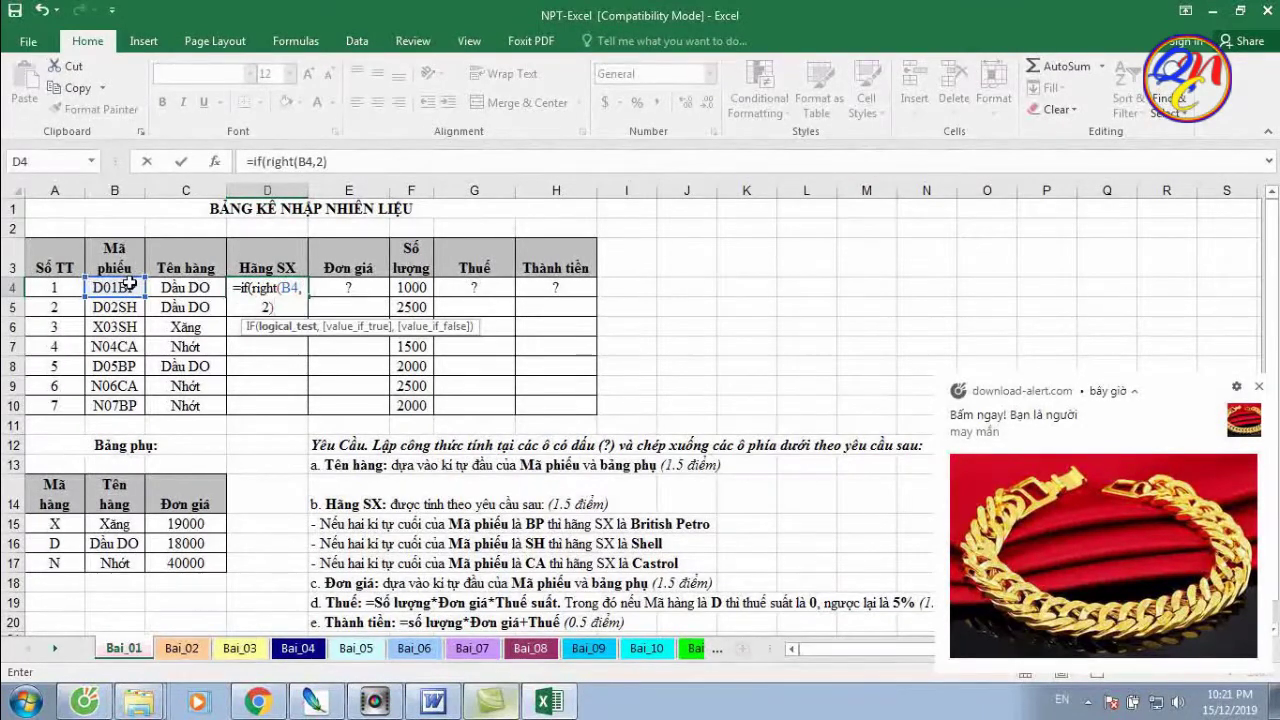
{"action": "type", "text": ","}
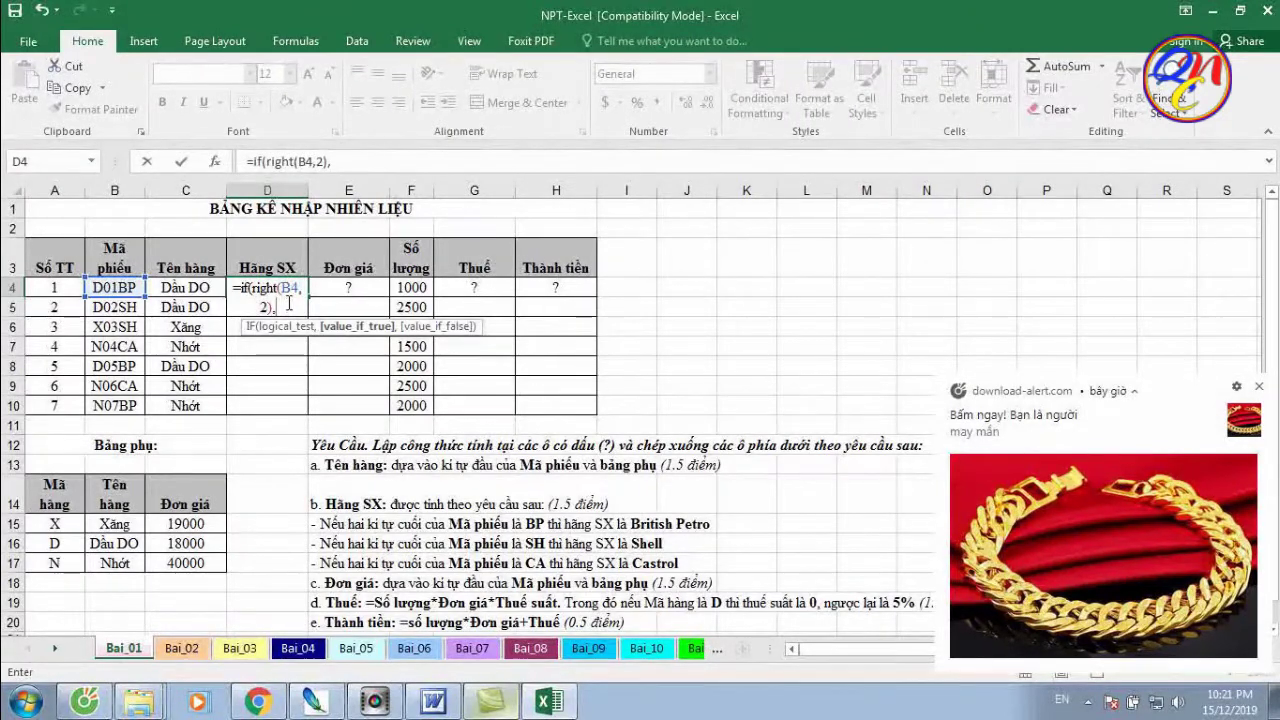
{"action": "key", "text": "BackSpace"}
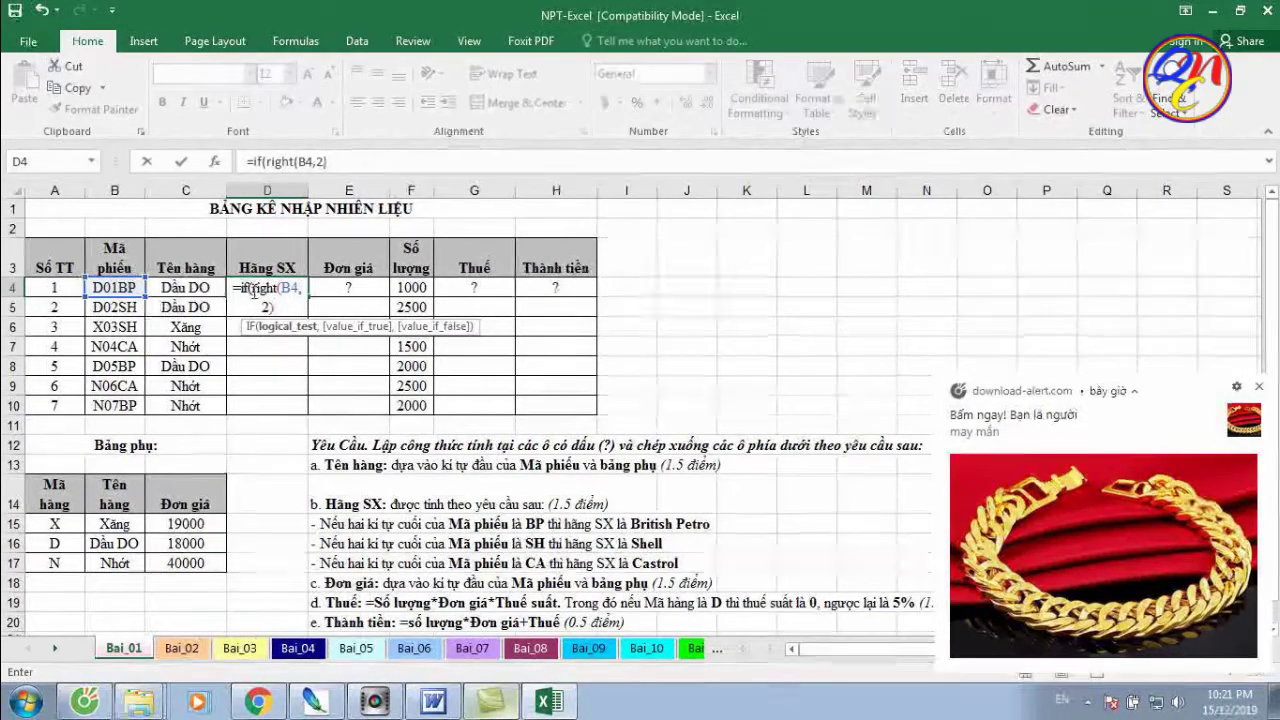
Complete the test ="BP" returning "British Petro" and begin a nested if(
{"action": "left_click_drag", "start_coordinate": [276, 289], "coordinate": [278, 310]}
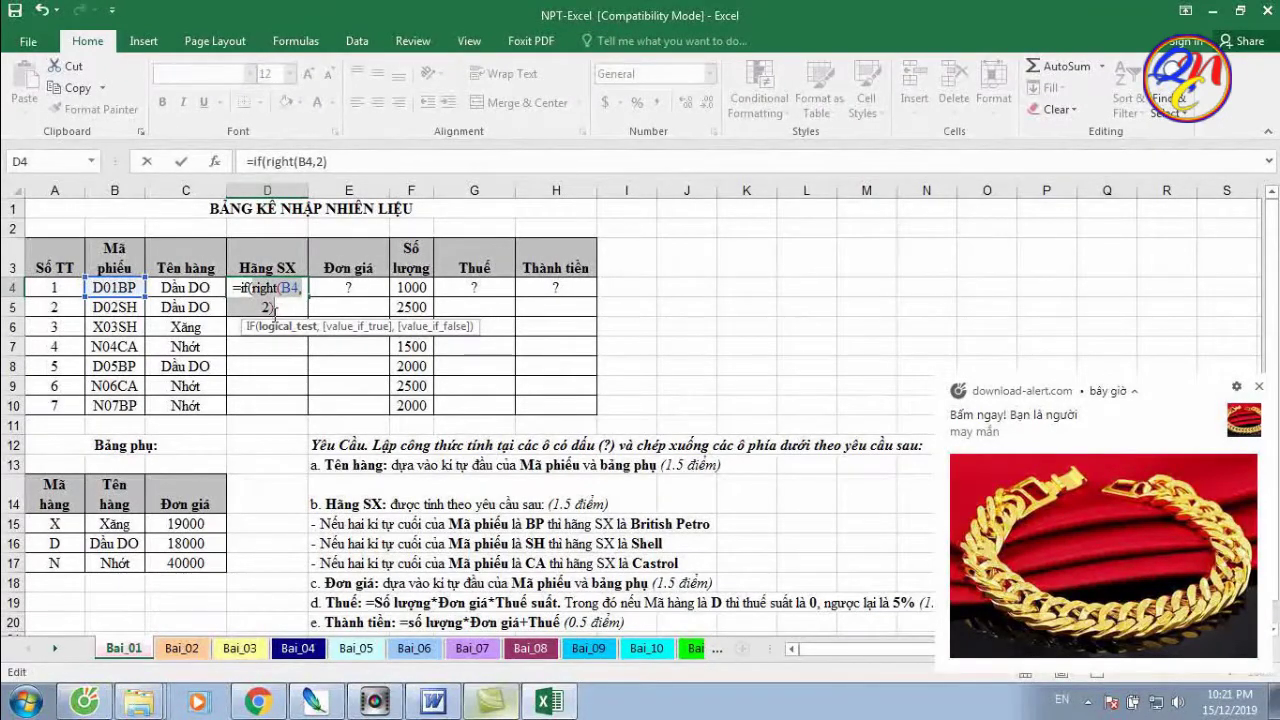
{"action": "left_click", "coordinate": [275, 310]}
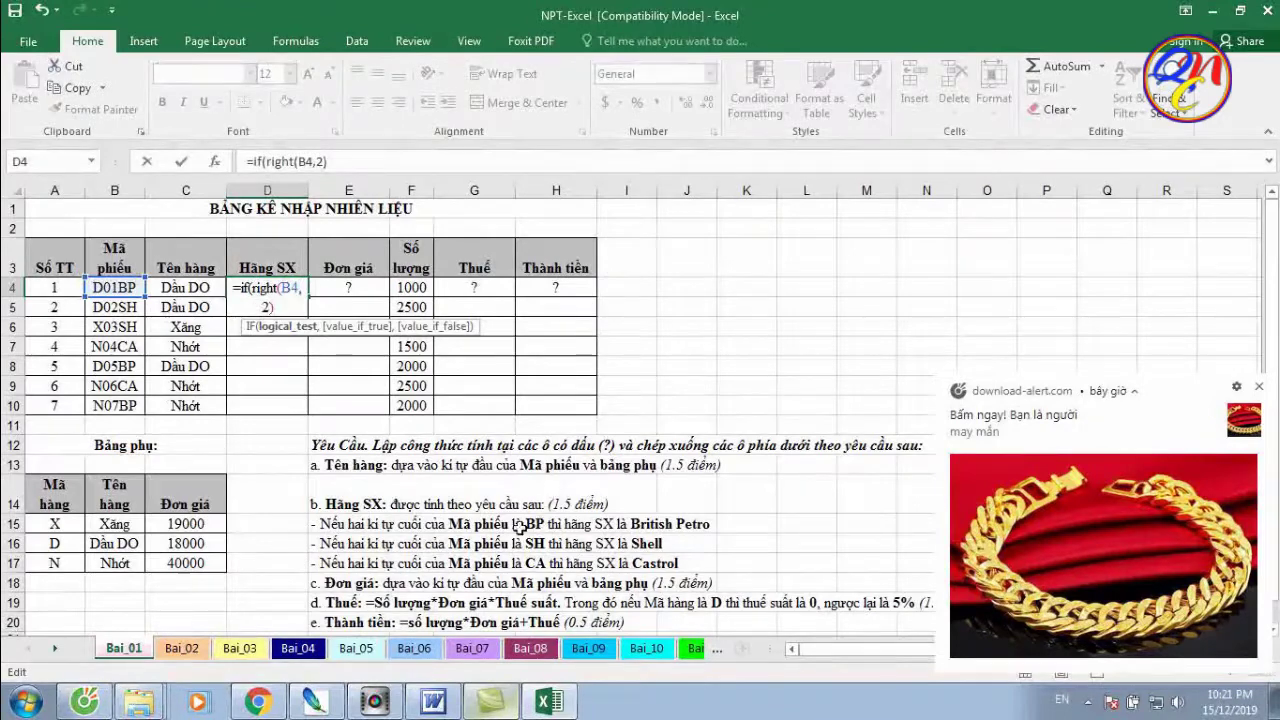
{"action": "type", "text": "ư"}
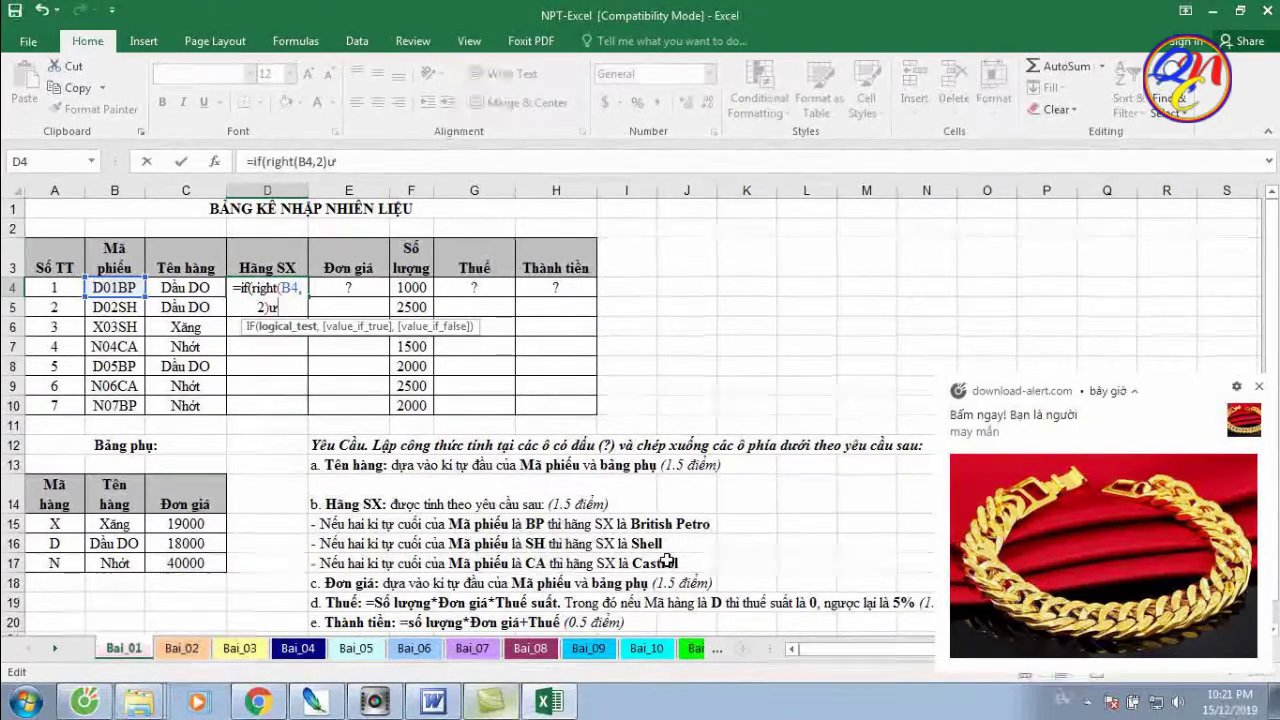
{"action": "key", "text": "BackSpace"}
{"action": "type", "text": "="}
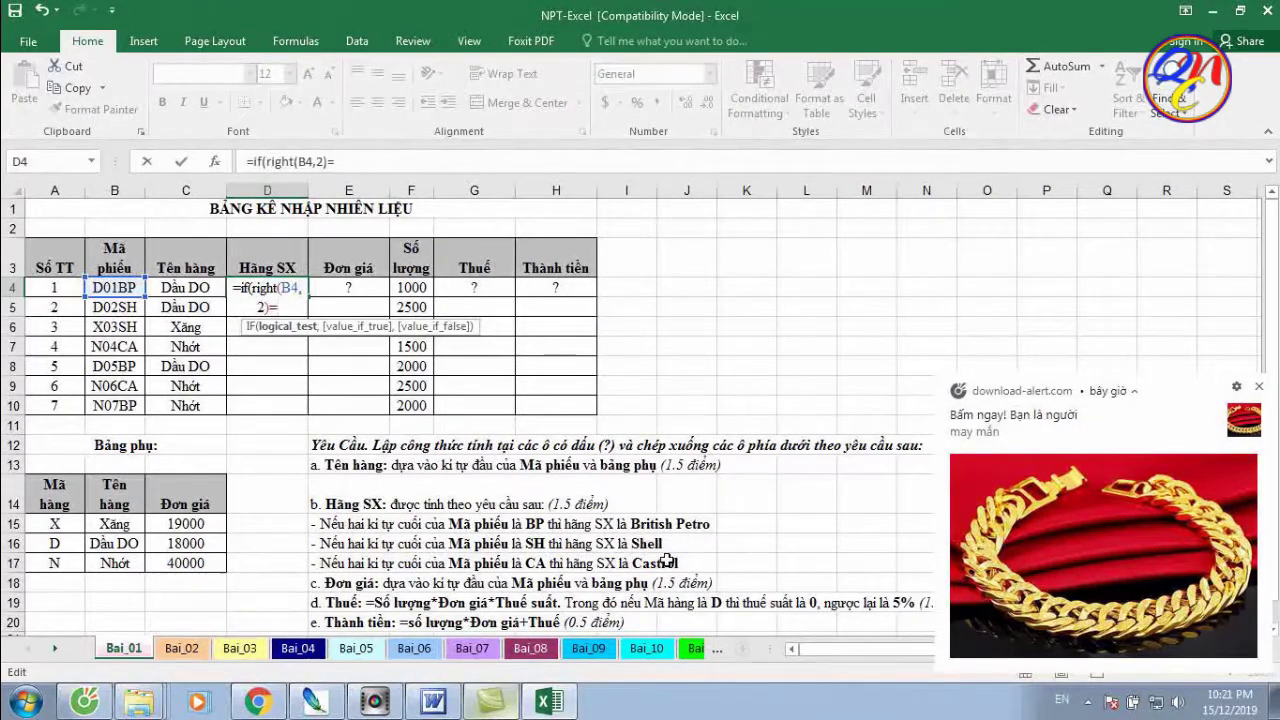
{"action": "type", "text": "\"B"}
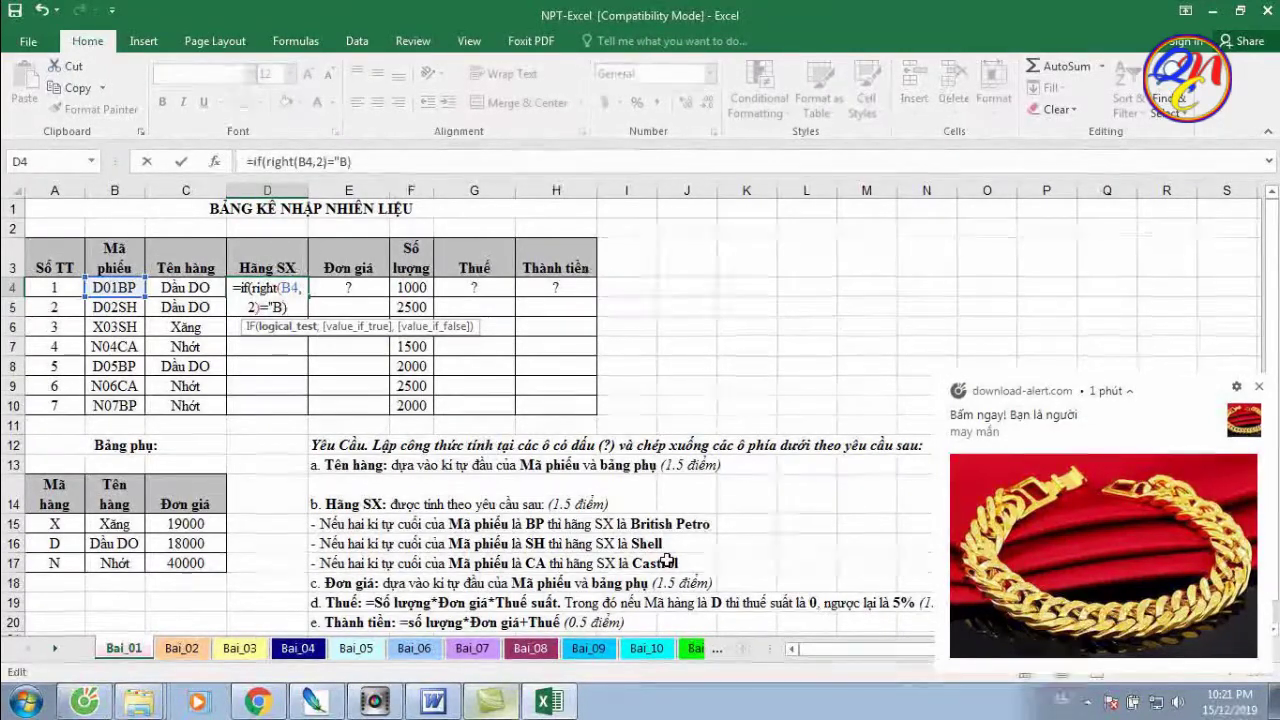
{"action": "key", "text": "BackSpace"}
{"action": "key", "text": "BackSpace"}
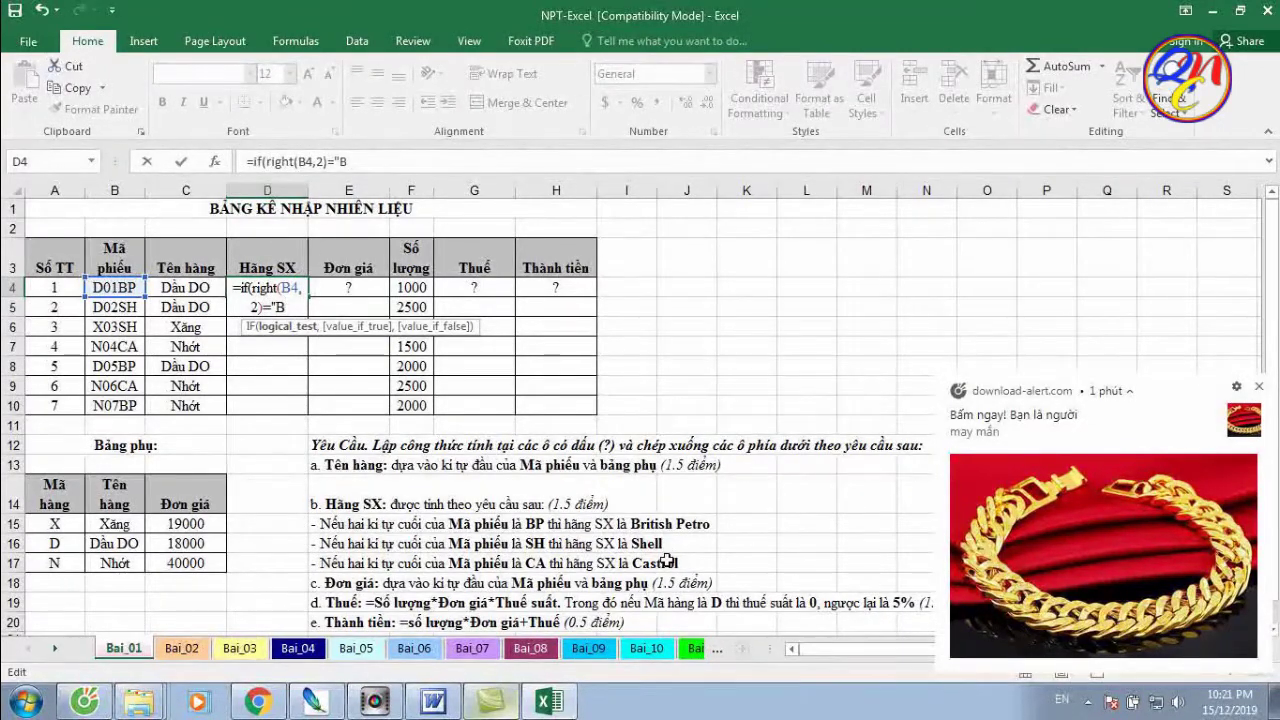
{"action": "type", "text": "P\""}
{"action": "type", "text": ","}
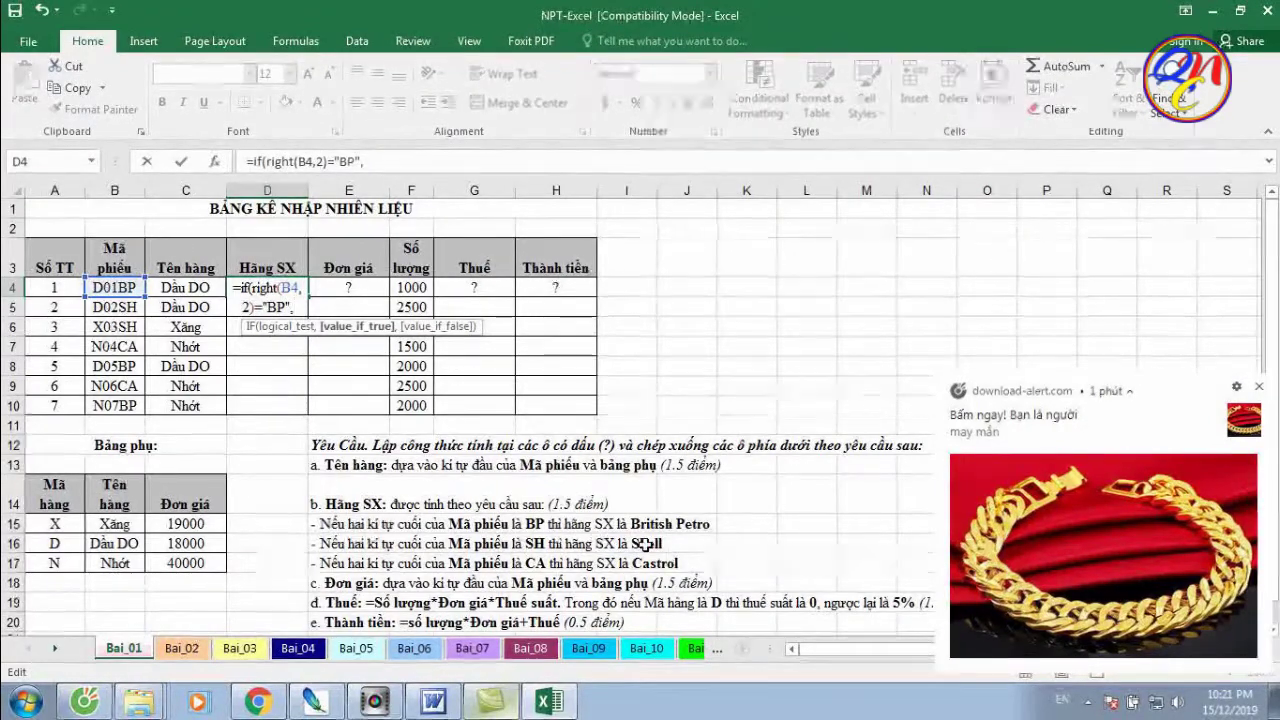
{"action": "type", "text": "\""}
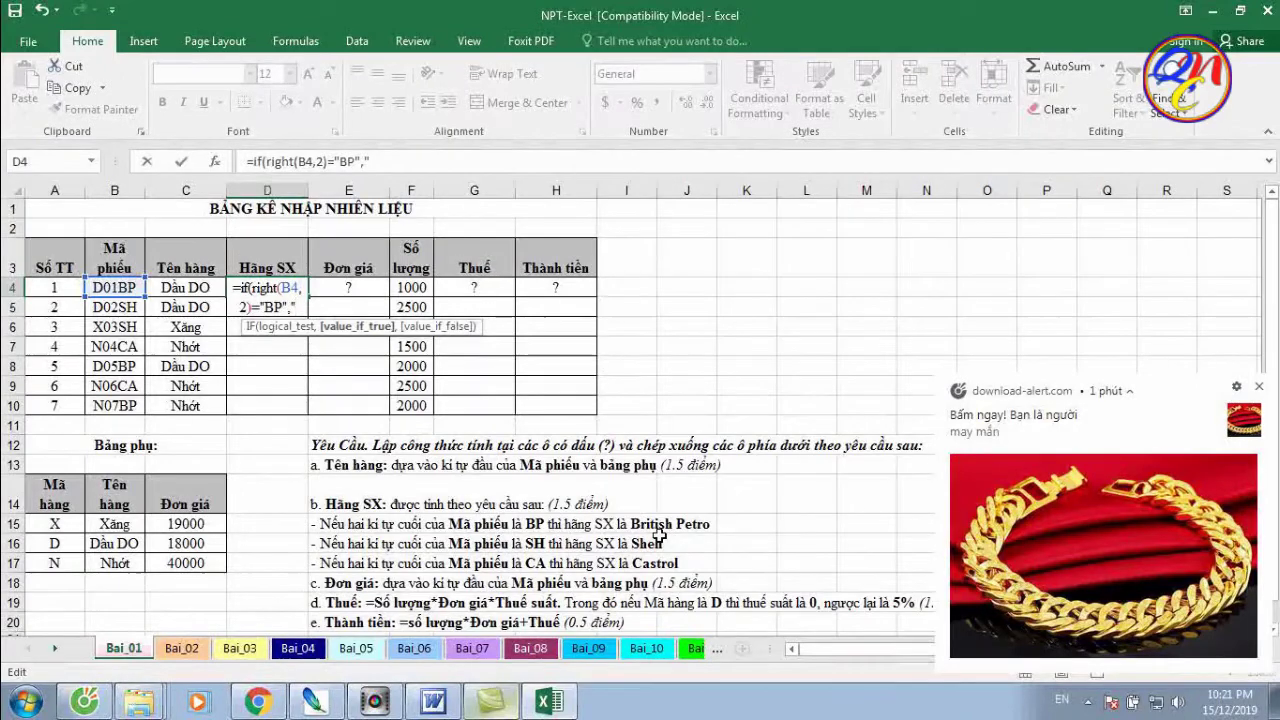
{"action": "type", "text": "B"}
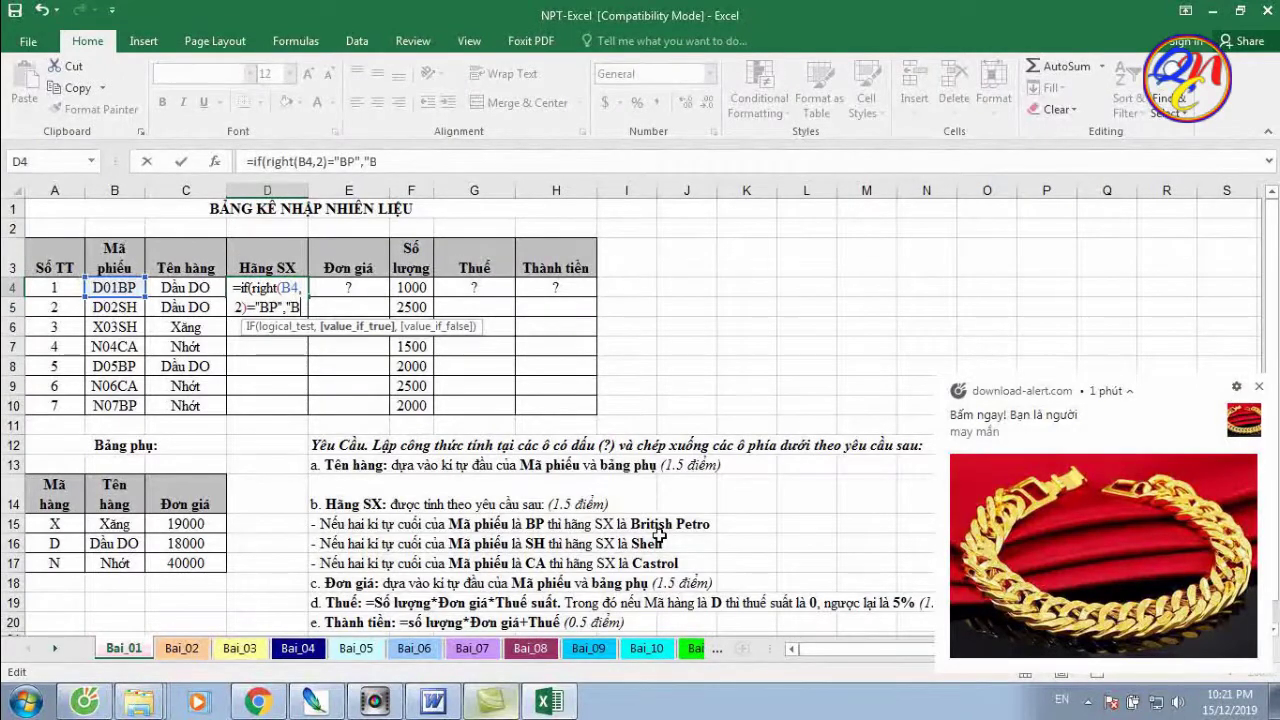
{"action": "type", "text": "r"}
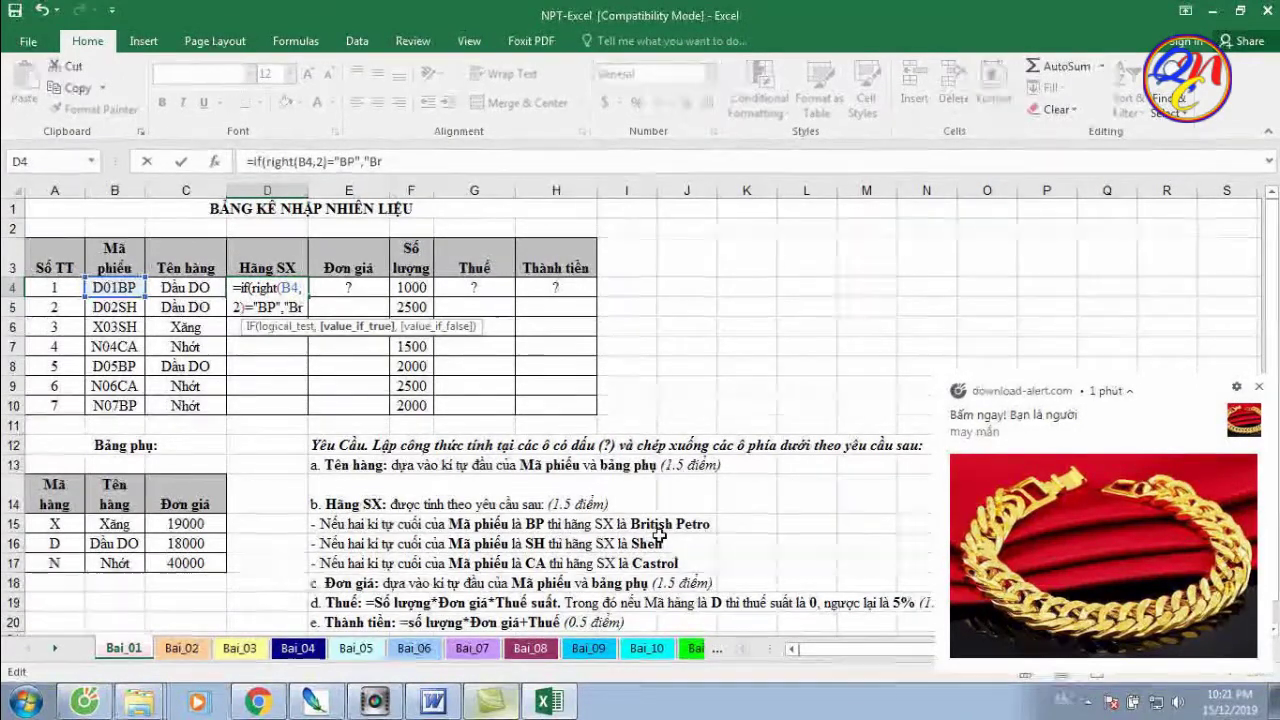
{"action": "type", "text": "it"}
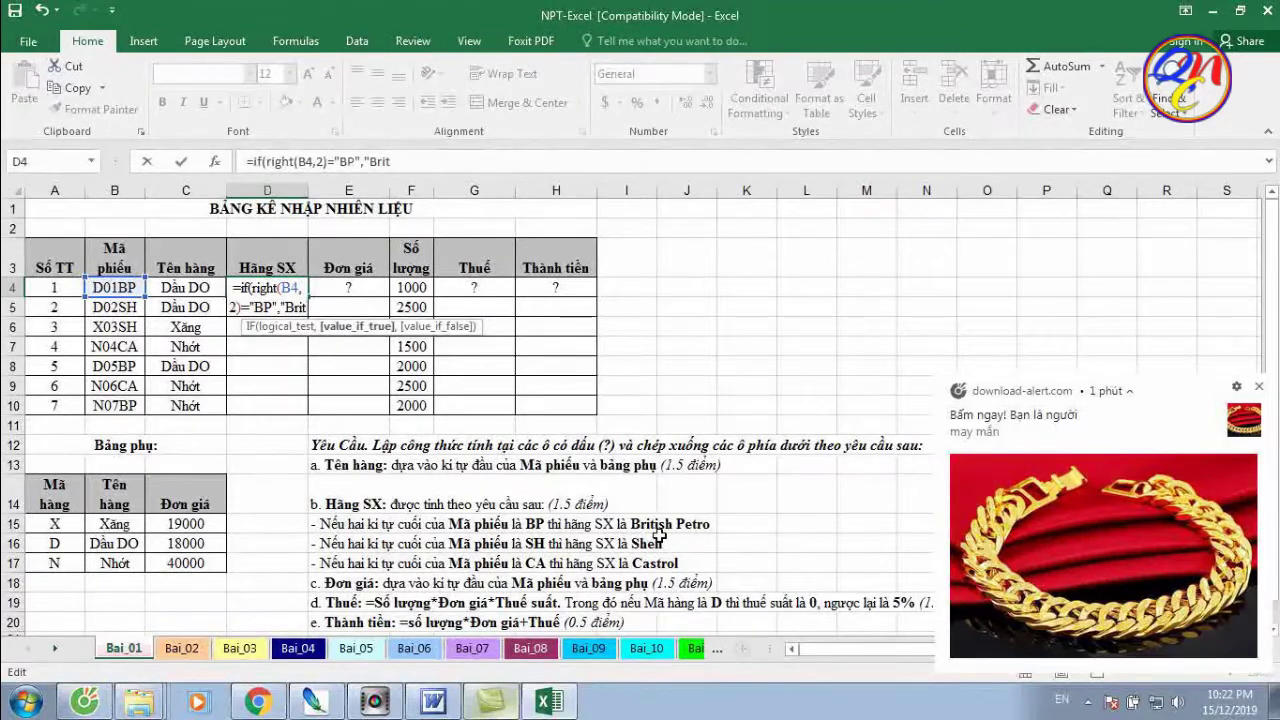
{"action": "type", "text": "ish "}
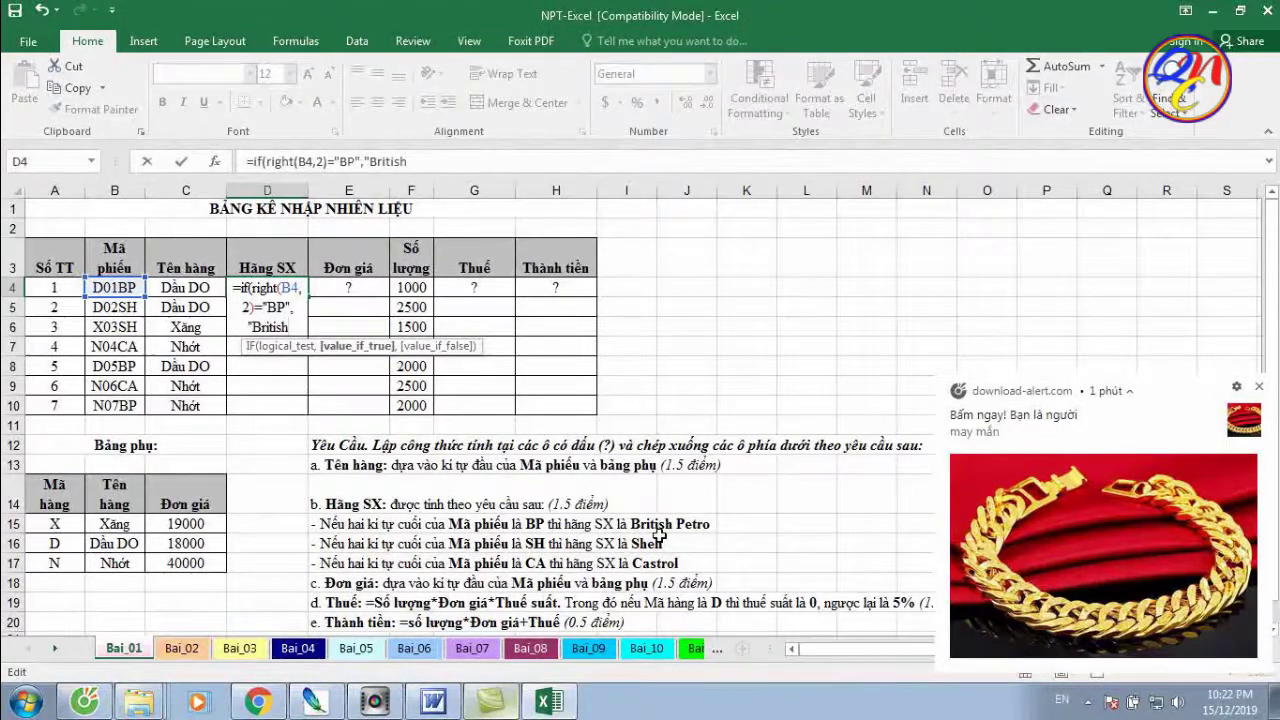
{"action": "type", "text": "P"}
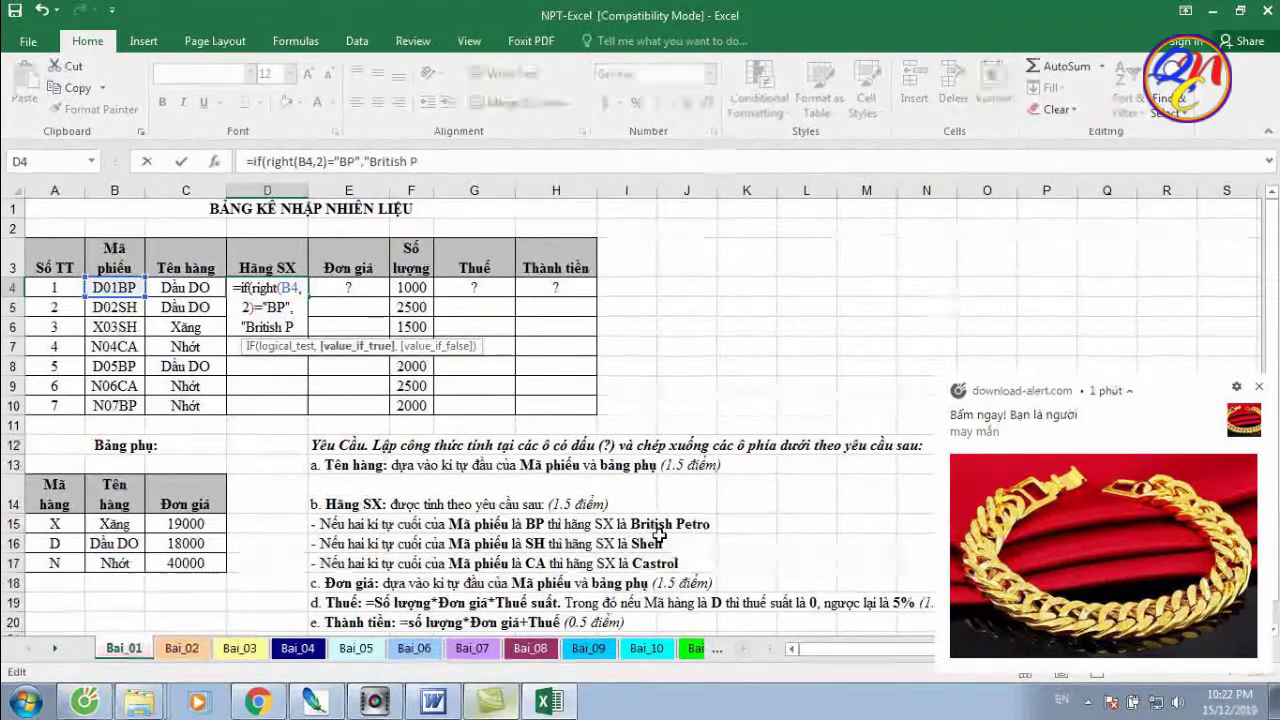
{"action": "type", "text": "etro"}
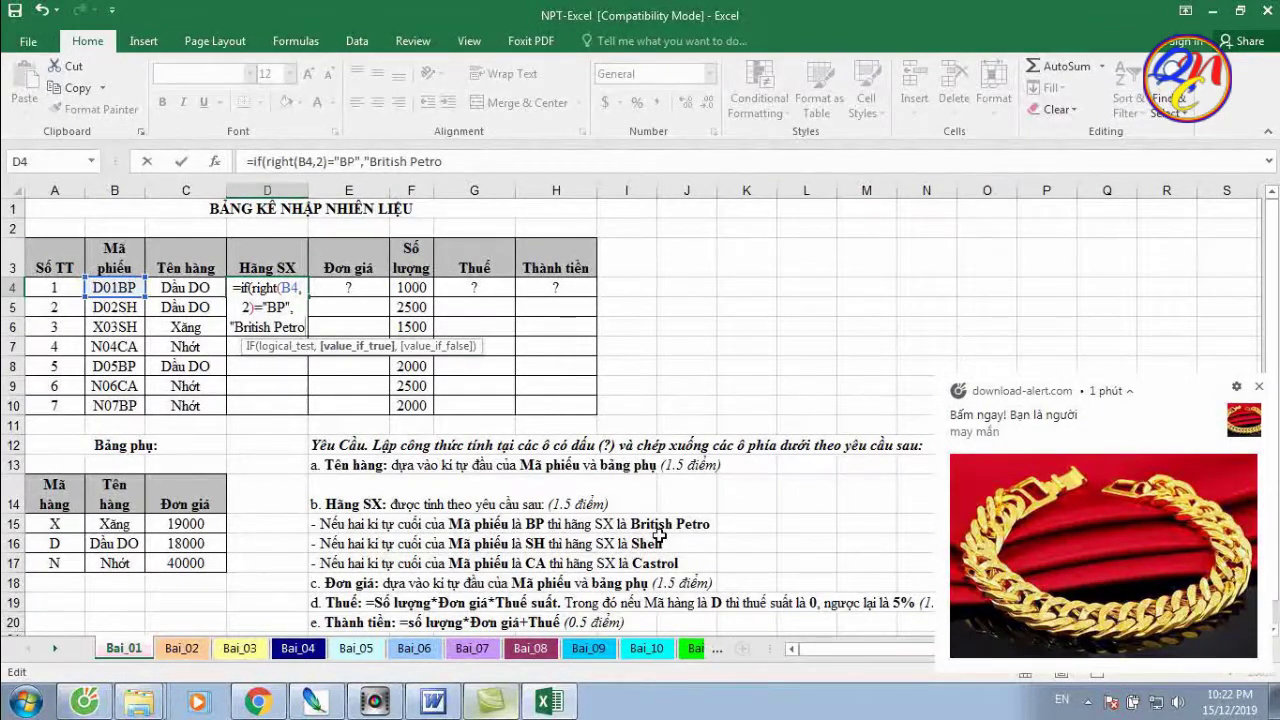
{"action": "type", "text": "\","}
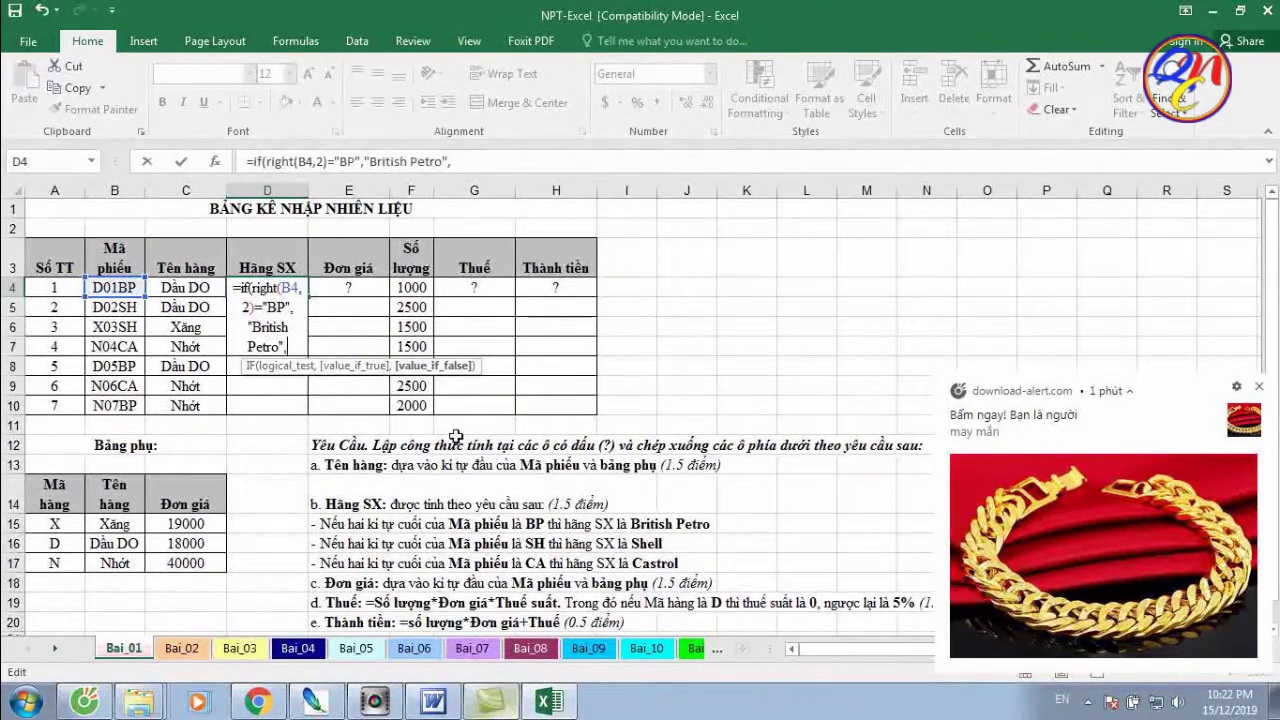
{"action": "type", "text": "if"}
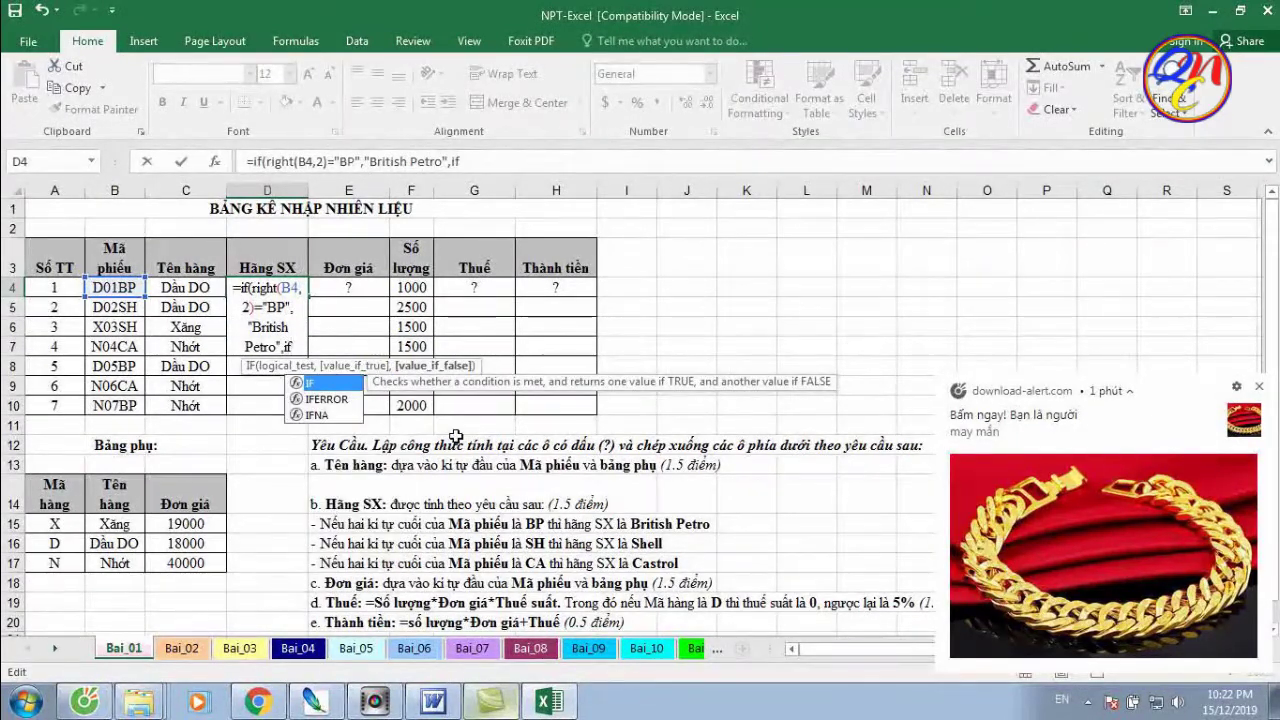
{"action": "type", "text": "("}
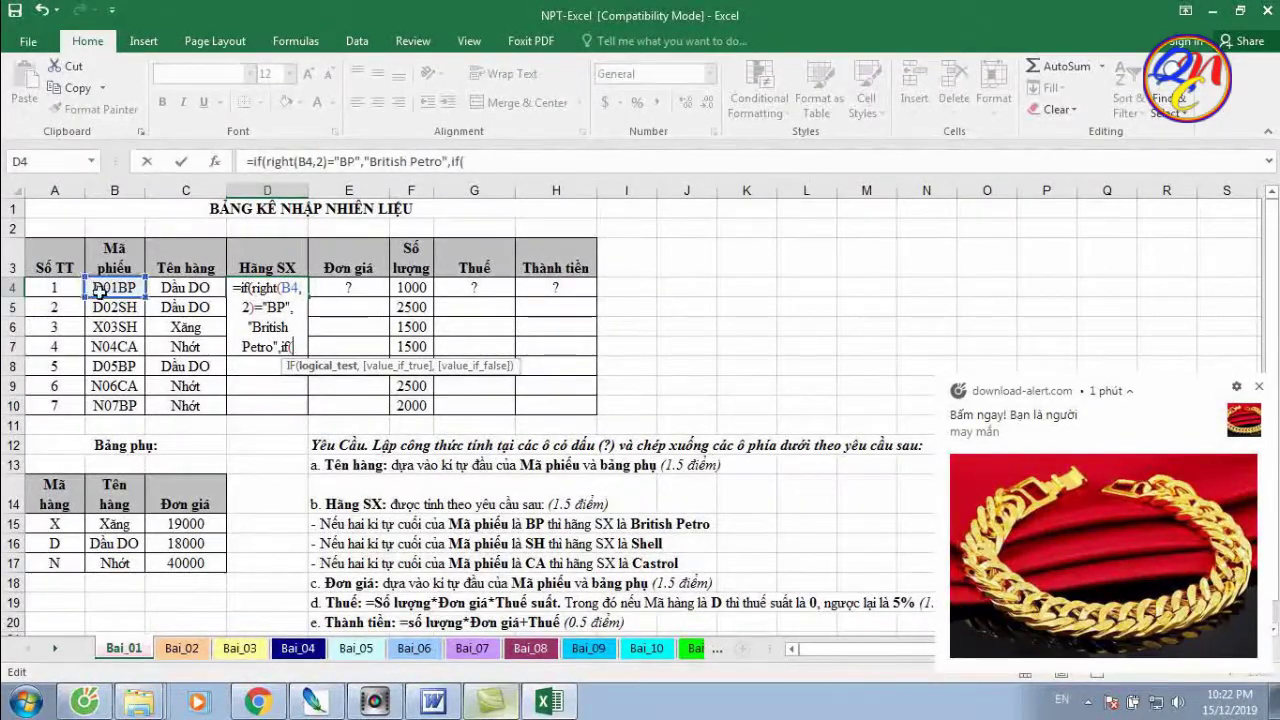
Reuse the RIGHT(B4,2) test in the nested IF, returning "Shell" for codes ending in SH
{"action": "key", "text": "BackSpace"}
{"action": "key", "text": "BackSpace"}
{"action": "type", "text": "f("}
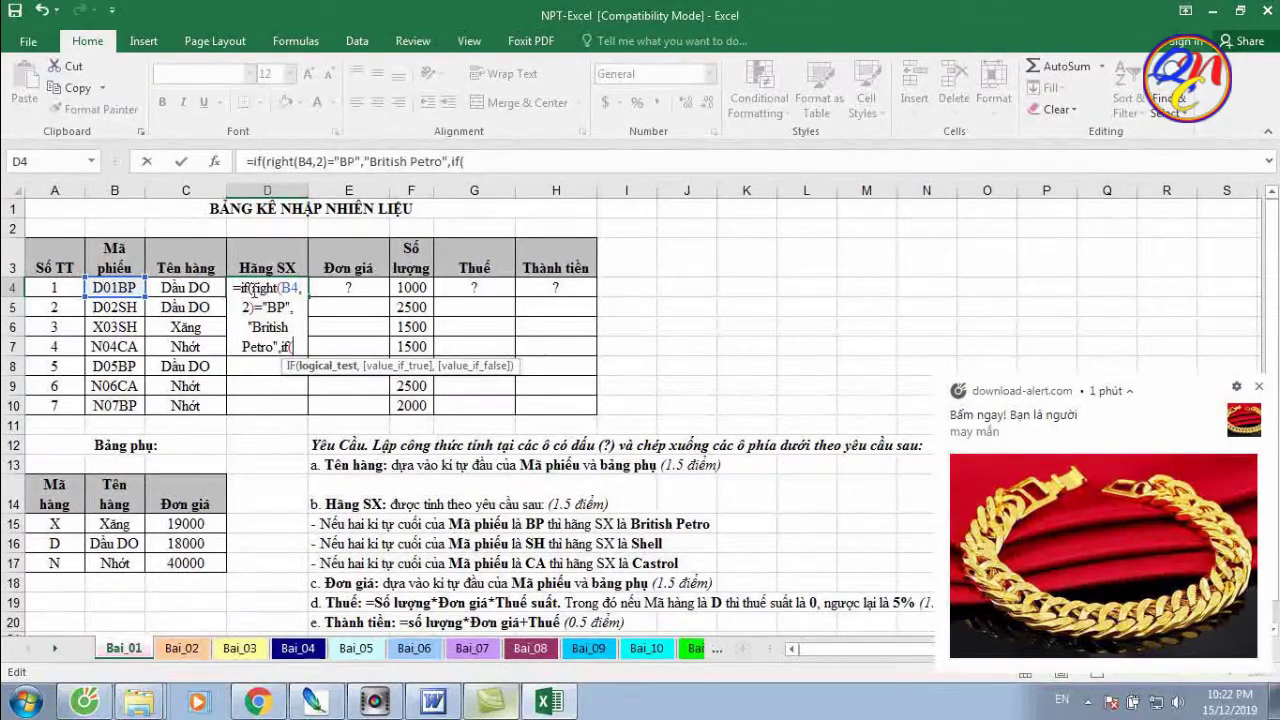
{"action": "mouse_move", "coordinate": [276, 288]}
{"action": "left_mouse_down"}
{"action": "mouse_move", "coordinate": [268, 300]}
{"action": "mouse_move", "coordinate": [293, 309]}
{"action": "left_mouse_up"}
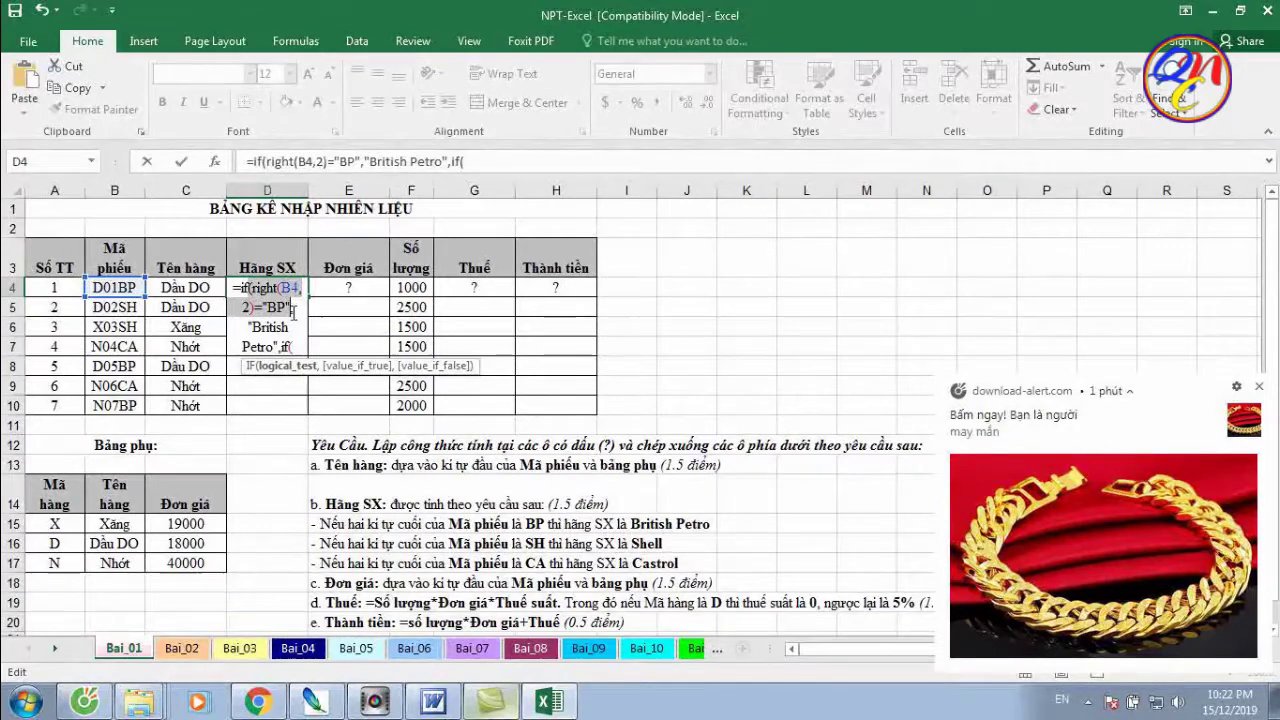
{"action": "left_click", "coordinate": [301, 347]}
{"action": "type", "text": "(right(B4,2)=\"BP\""}
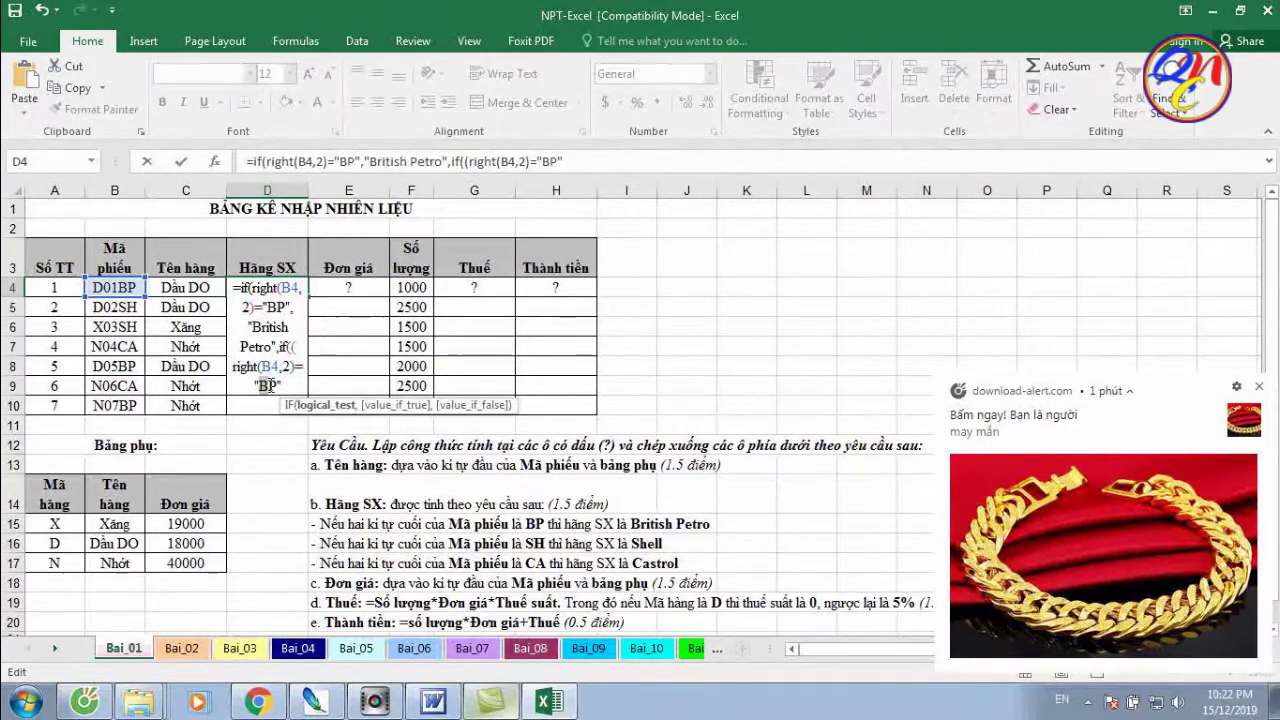
{"action": "left_click_drag", "start_coordinate": [262, 388], "coordinate": [281, 386]}
{"action": "type", "text": "SH"}
{"action": "type", "text": "\",\""}
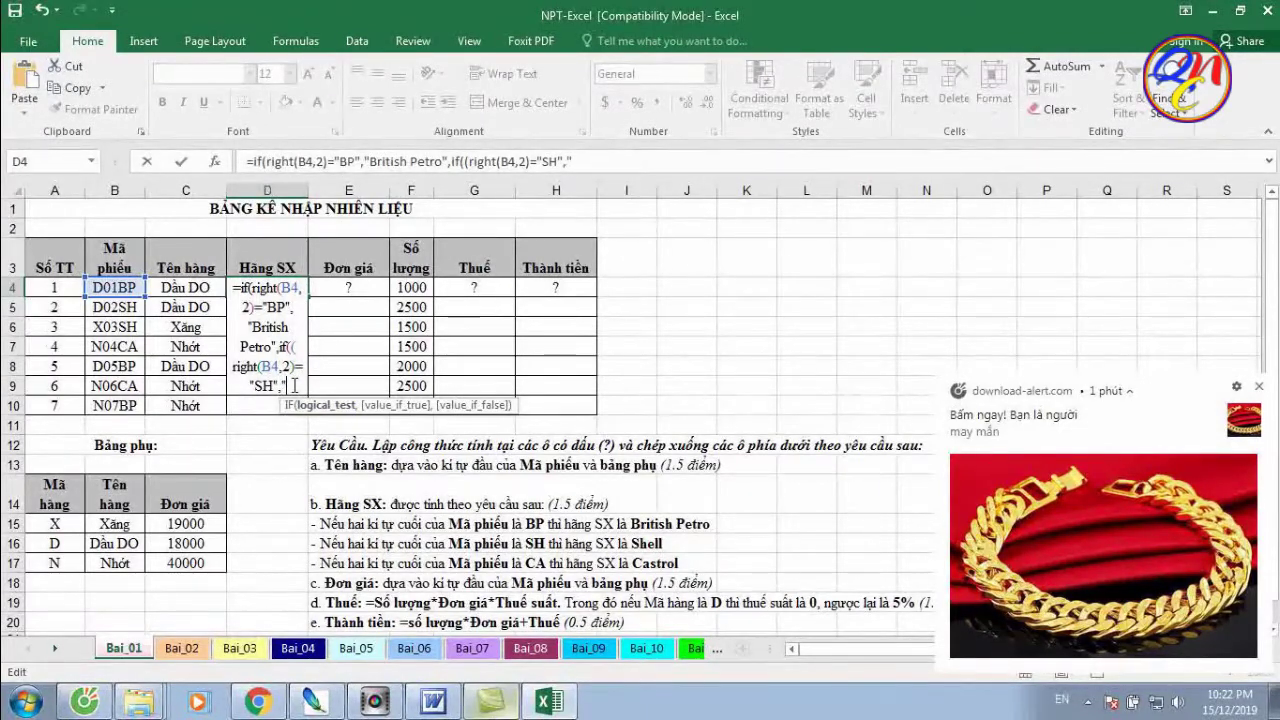
{"action": "type", "text": "S"}
{"action": "type", "text": "hell"}
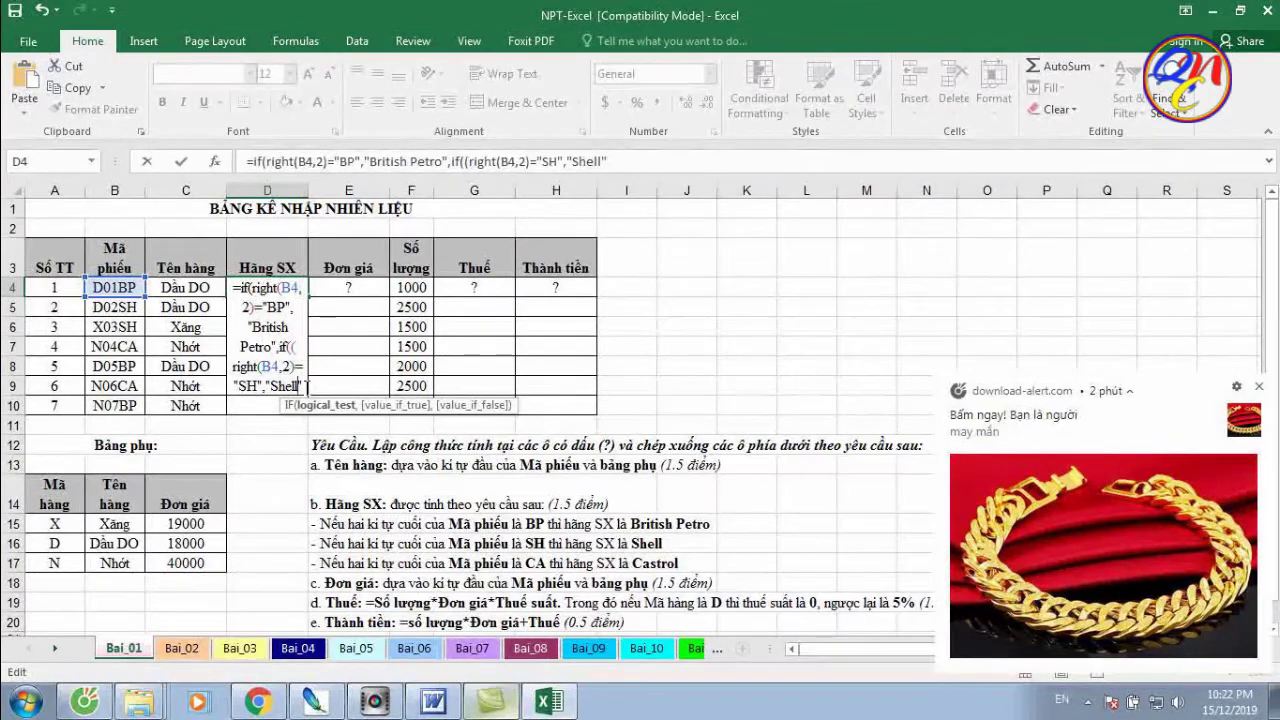
{"action": "type", "text": ","}
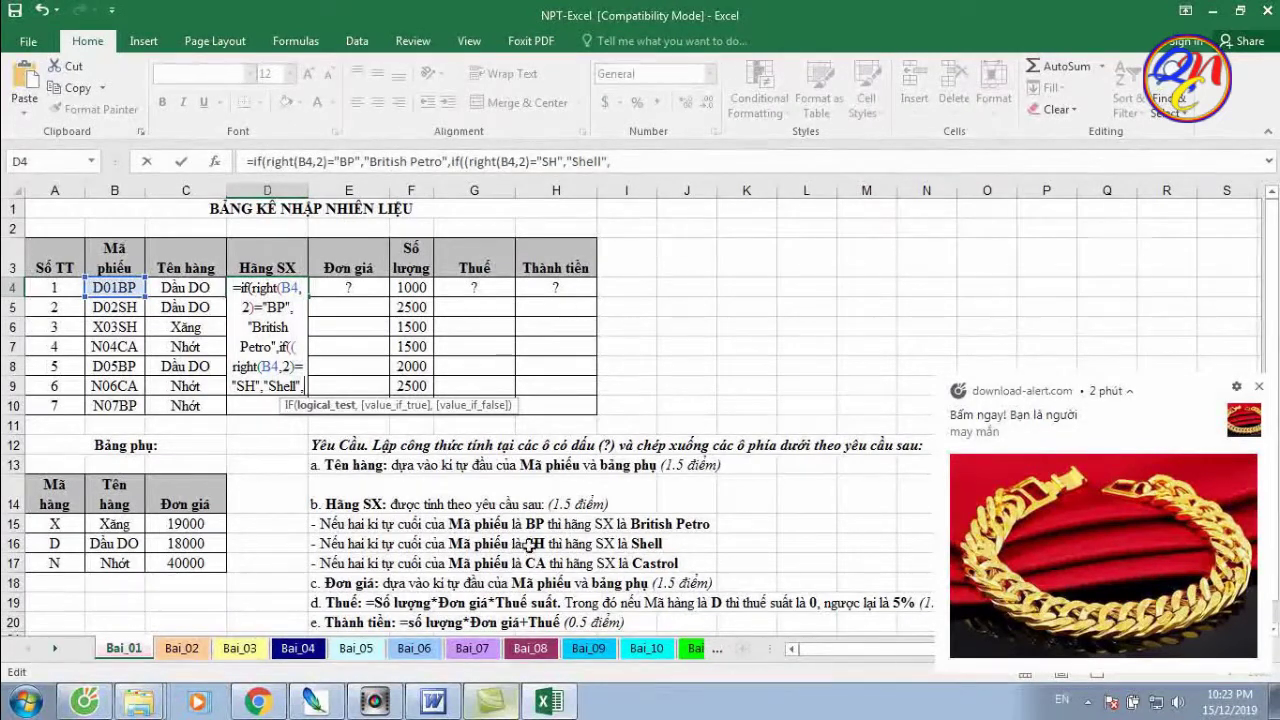
Close D4's formula with the "Castrol" fallback, review the IF arguments, and commit it
{"action": "type", "text": "\""}
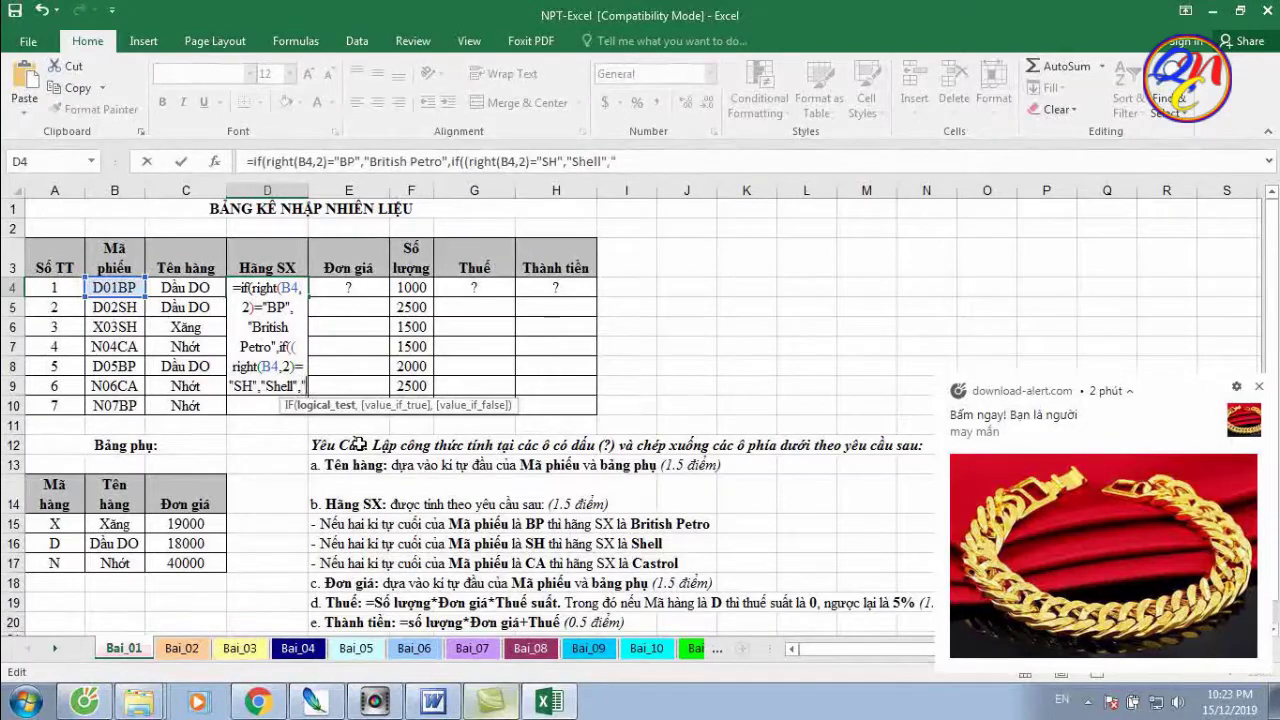
{"action": "type", "text": "Ca"}
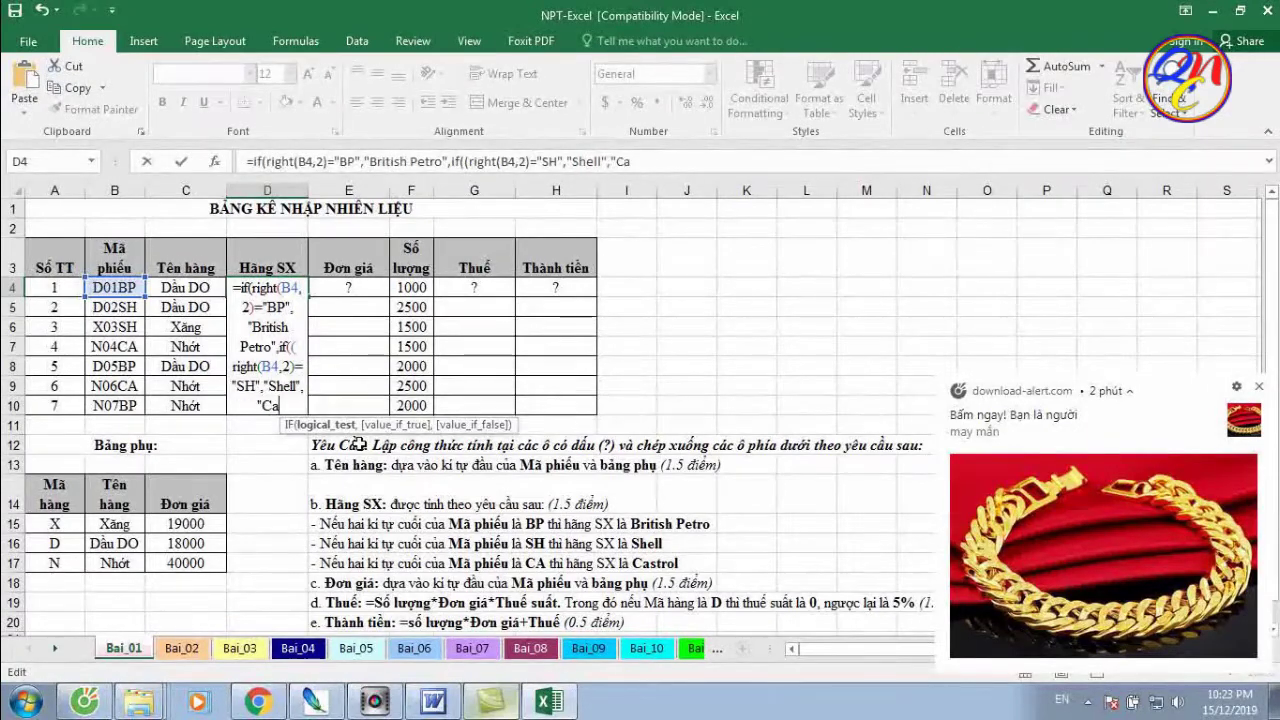
{"action": "type", "text": "str"}
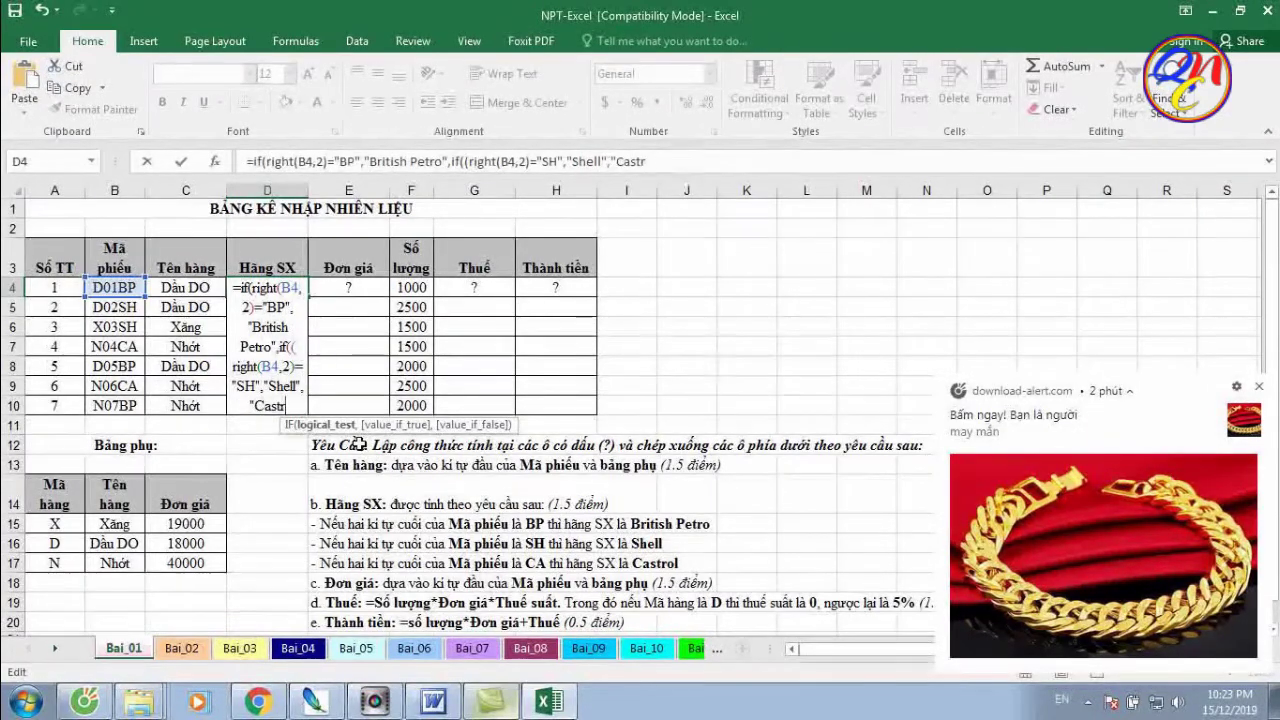
{"action": "type", "text": "ol\""}
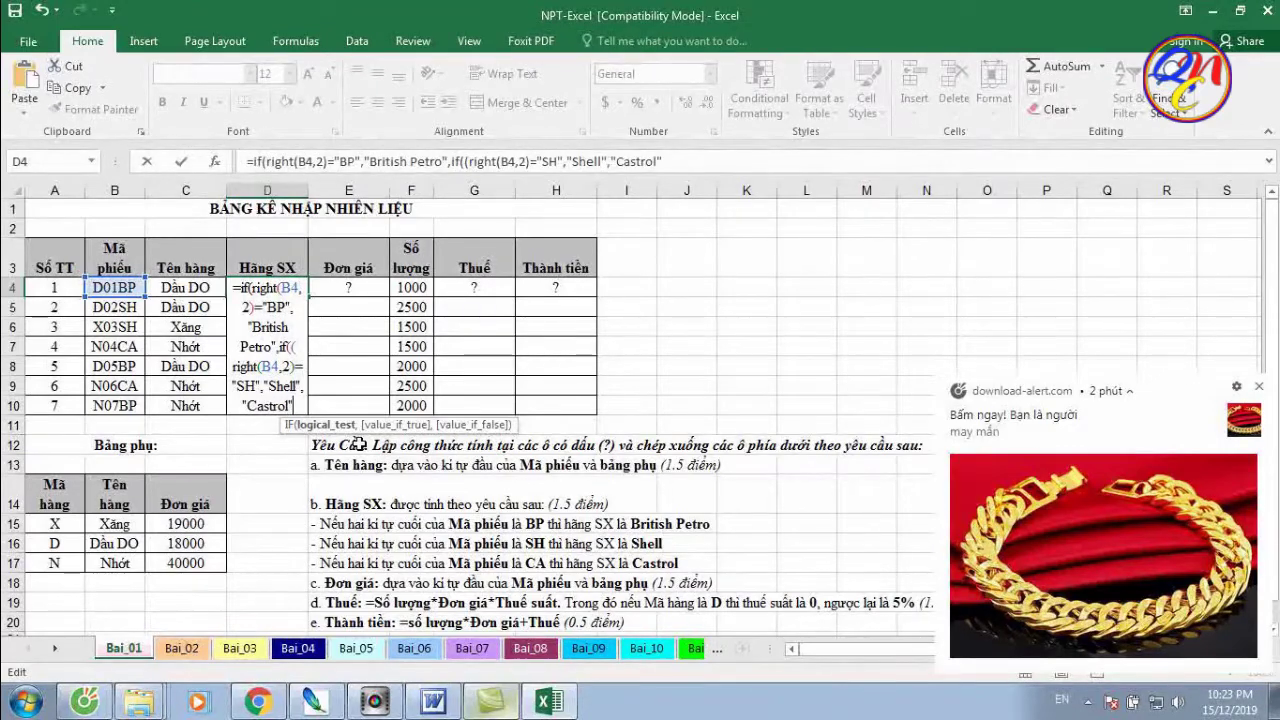
{"action": "type", "text": ")"}
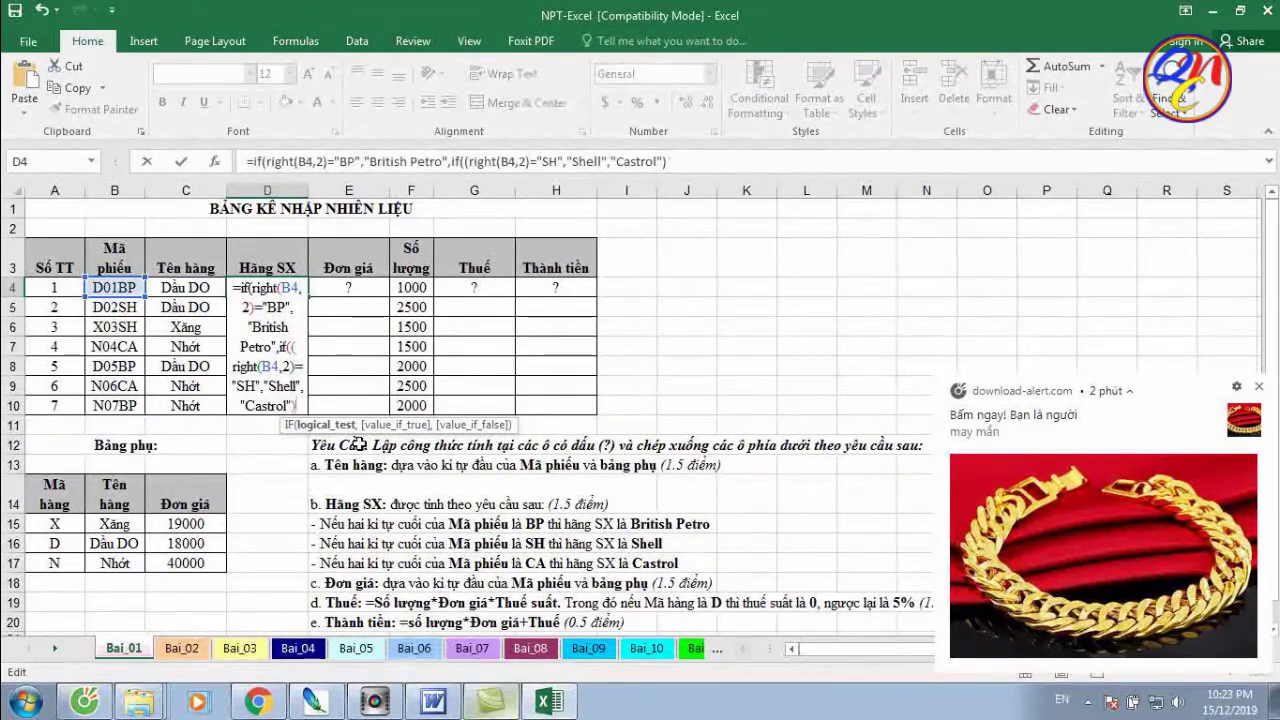
{"action": "type", "text": "))"}
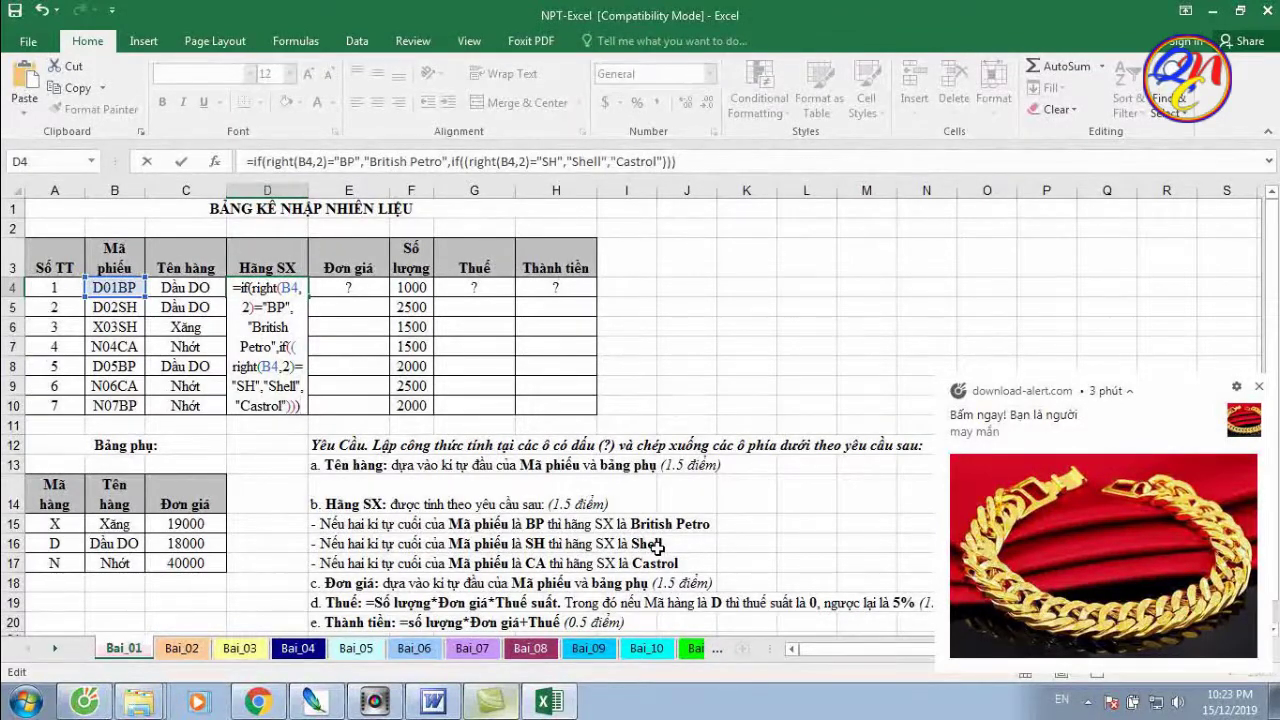
{"action": "left_click", "coordinate": [245, 288]}
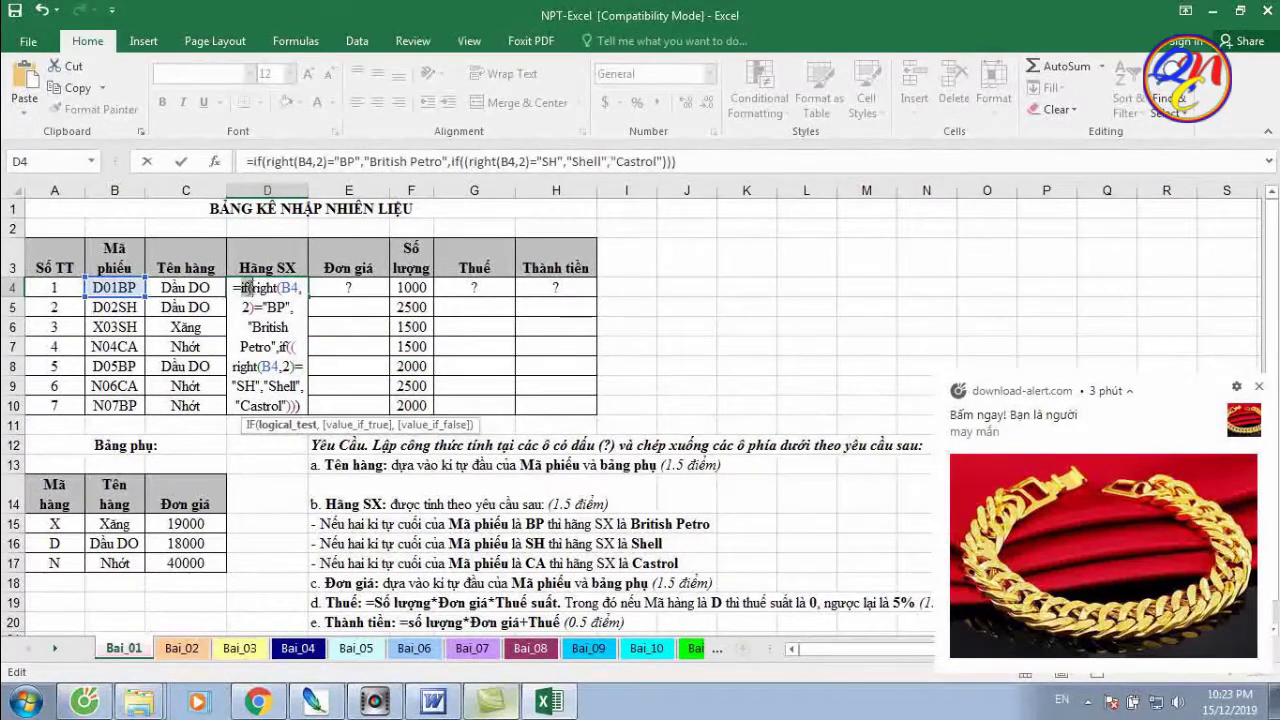
{"action": "double_click", "coordinate": [285, 347]}
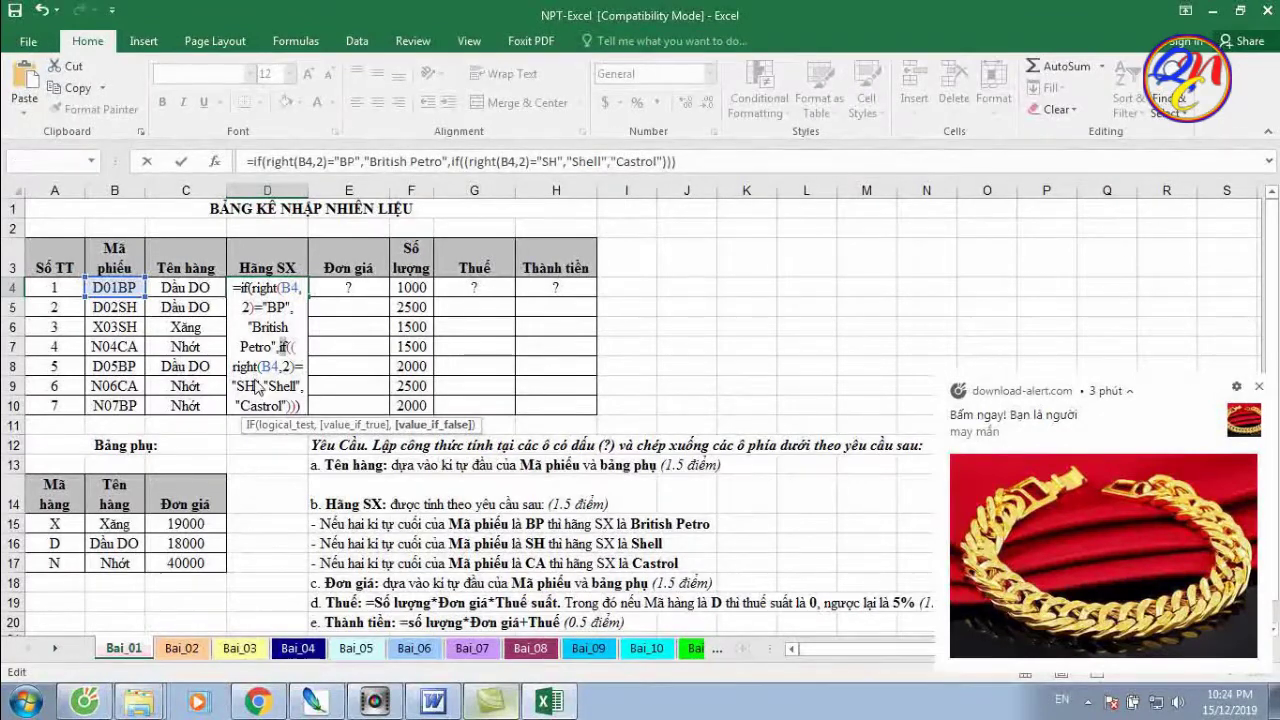
{"action": "key", "text": "Return"}
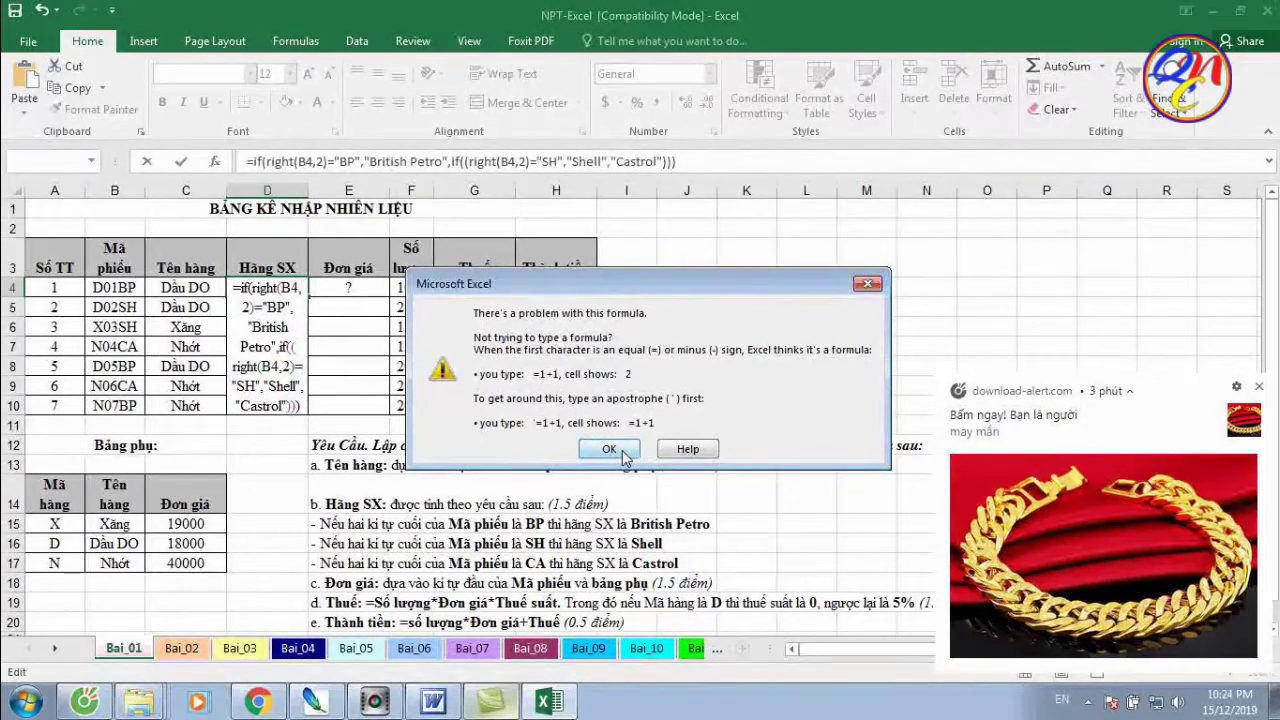
Dismiss the formula error warning and resume editing D4's Hãng SX formula, still containing 'if(('
{"action": "left_click", "coordinate": [608, 449]}
{"action": "left_click", "coordinate": [272, 386]}
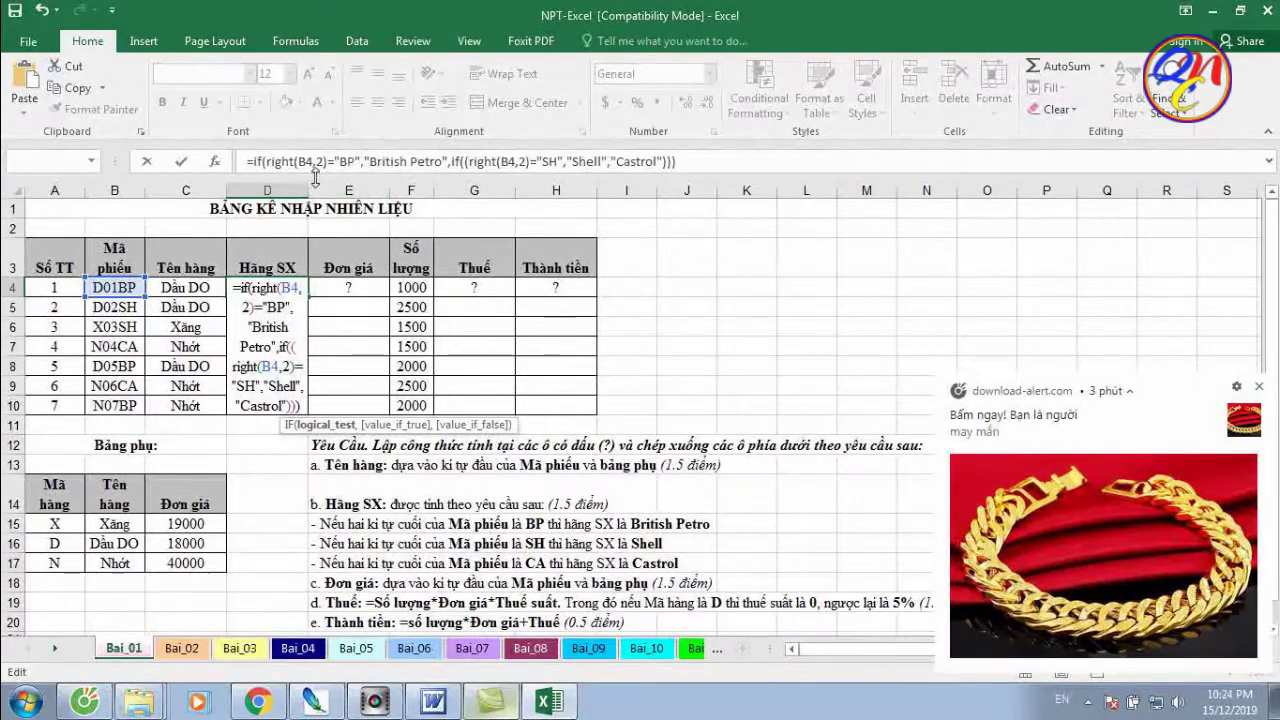
Delete the extra '(' after the nested if in D4's formula and commit it
{"action": "left_click", "coordinate": [268, 163]}
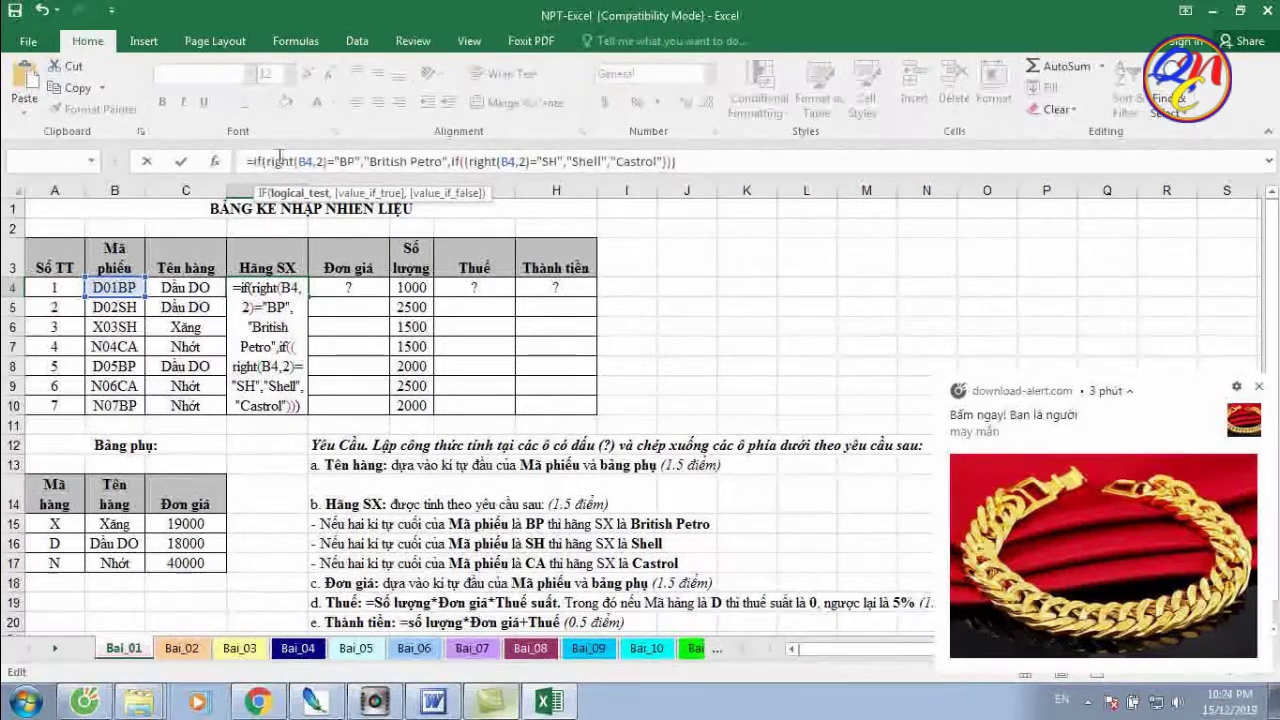
{"action": "left_click", "coordinate": [451, 162]}
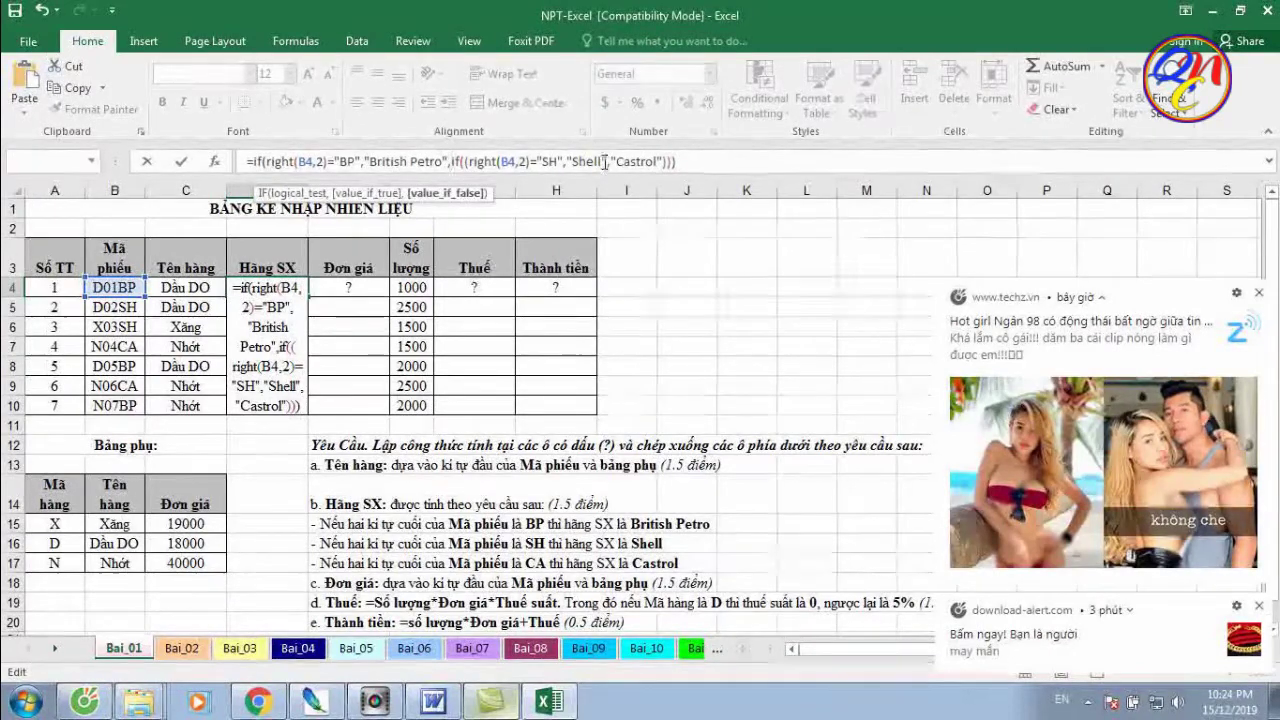
{"action": "left_click", "coordinate": [473, 162]}
{"action": "key", "text": "BackSpace"}
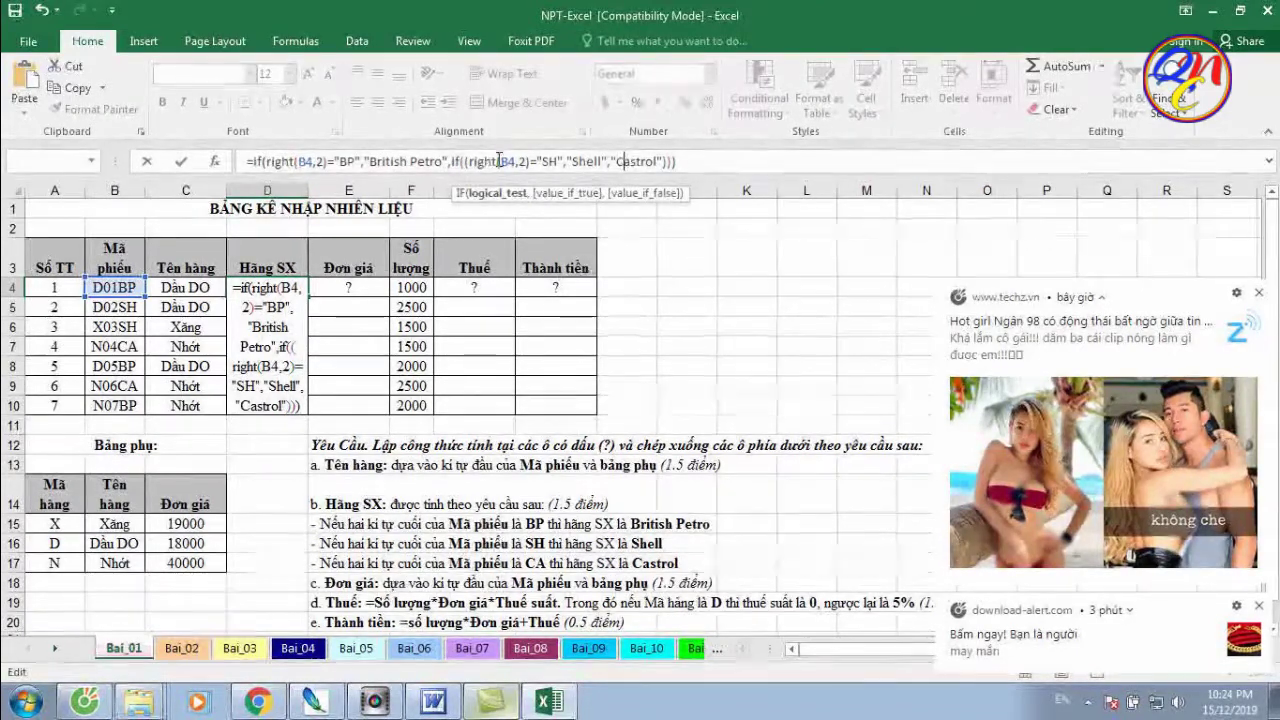
{"action": "left_click_drag", "start_coordinate": [465, 164], "coordinate": [480, 163]}
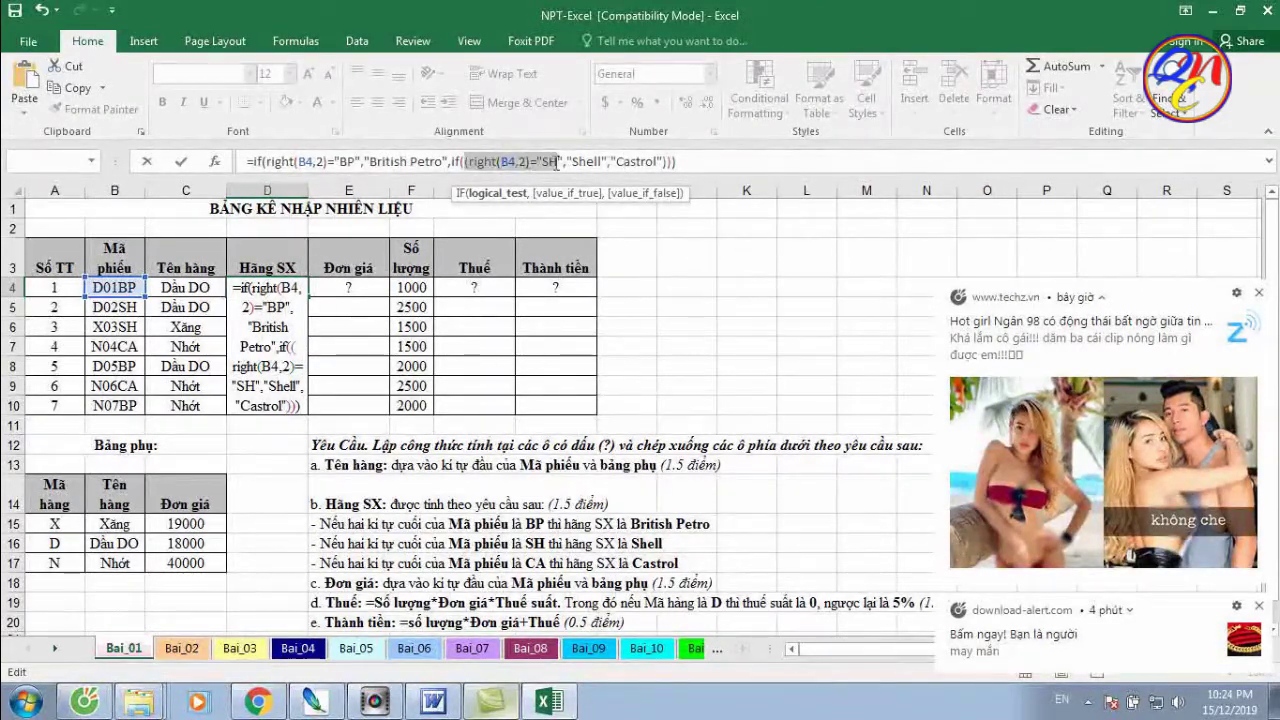
{"action": "left_click_drag", "start_coordinate": [557, 163], "coordinate": [564, 162]}
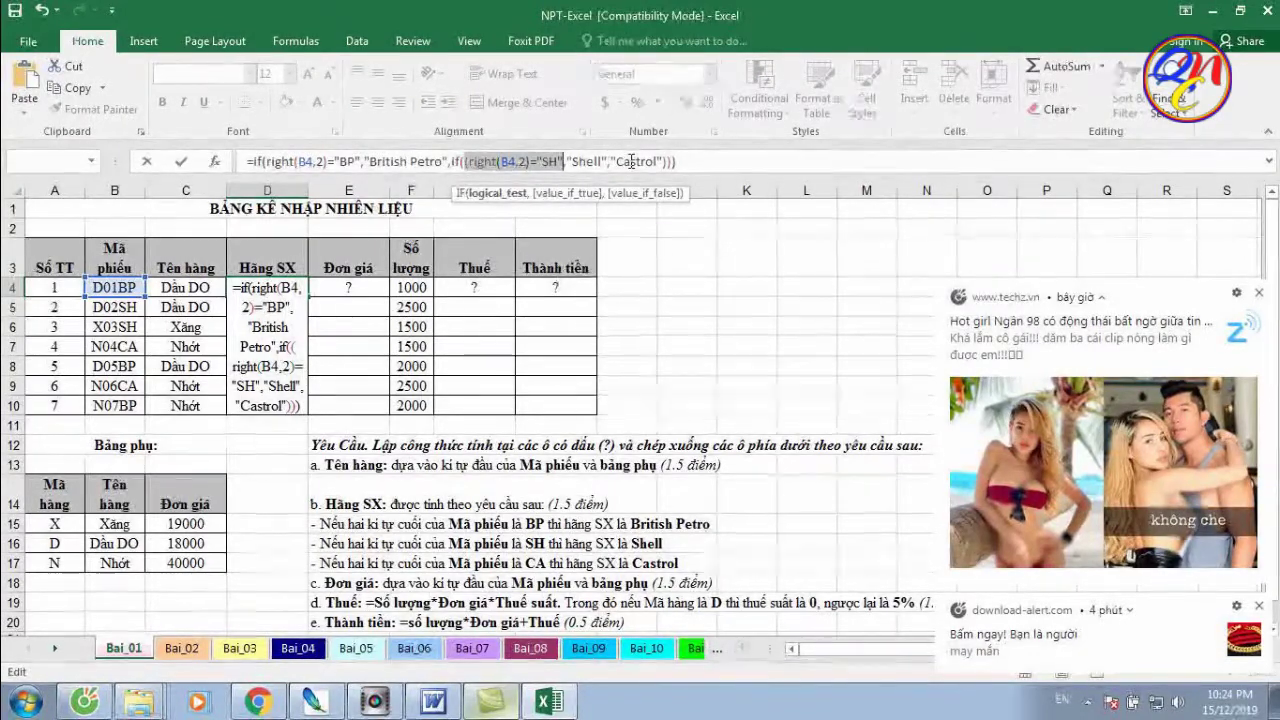
{"action": "left_click", "coordinate": [470, 162]}
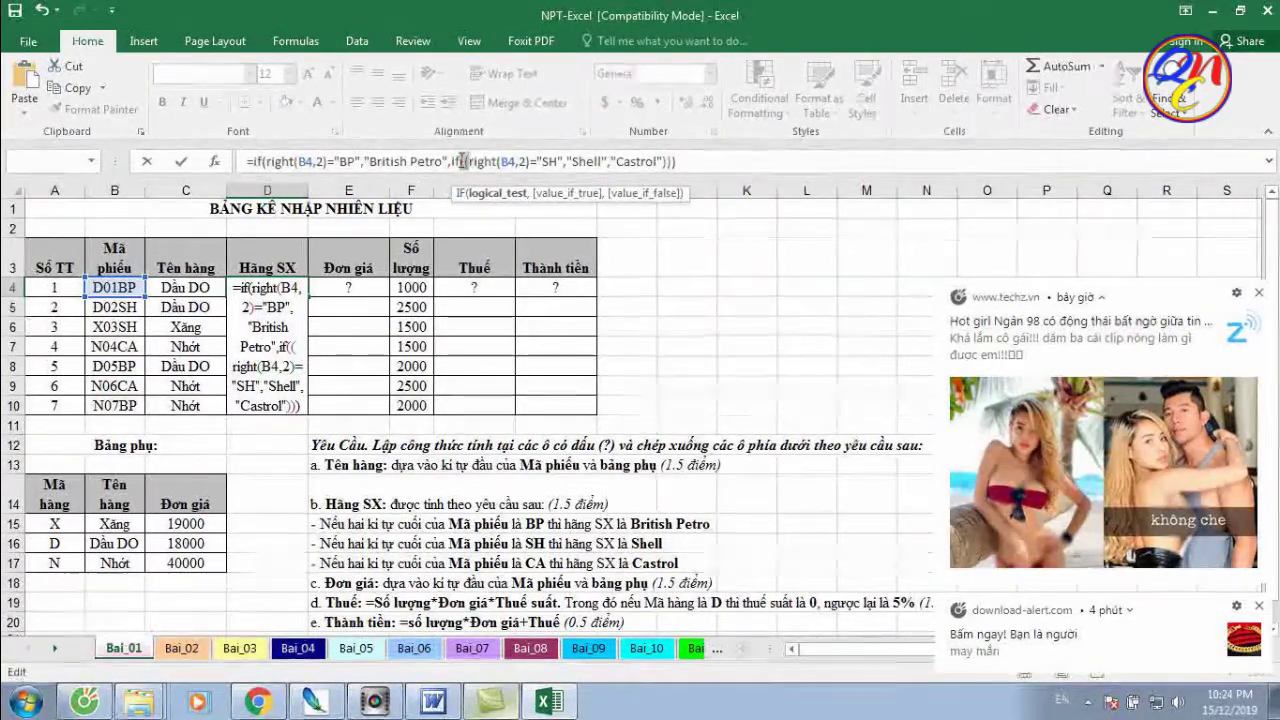
{"action": "key", "text": "BackSpace"}
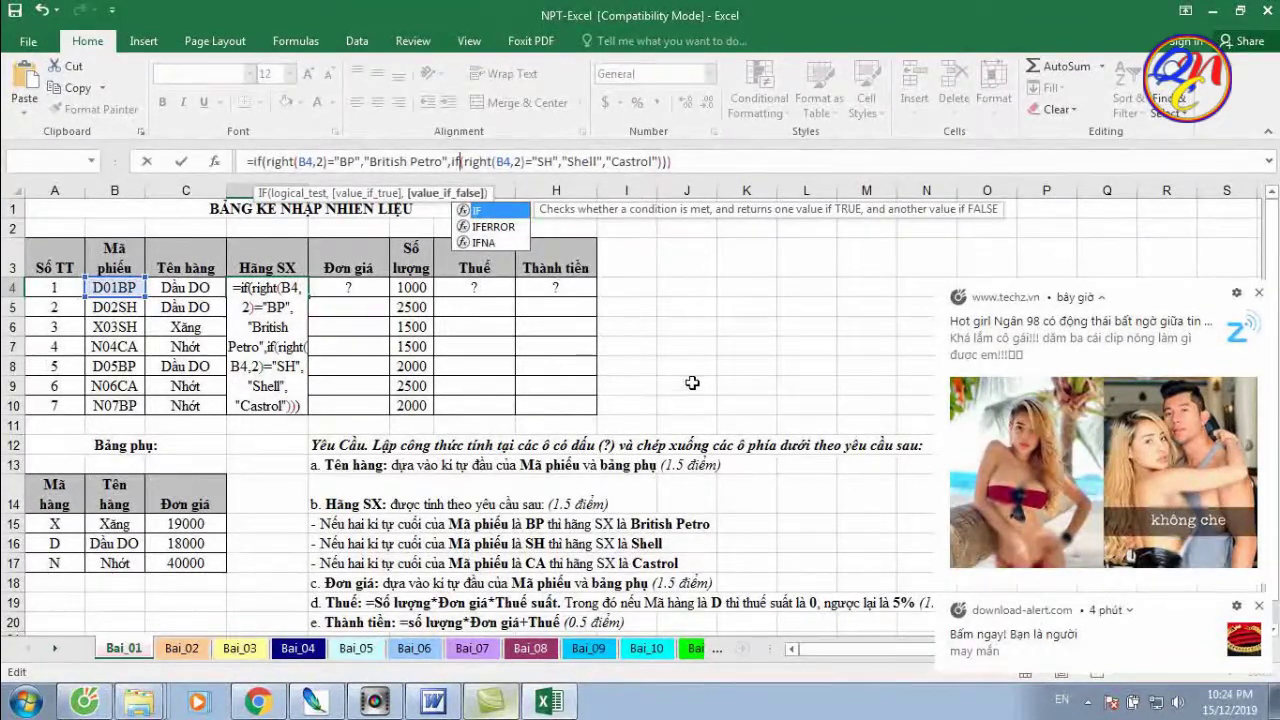
{"action": "key", "text": "Return"}
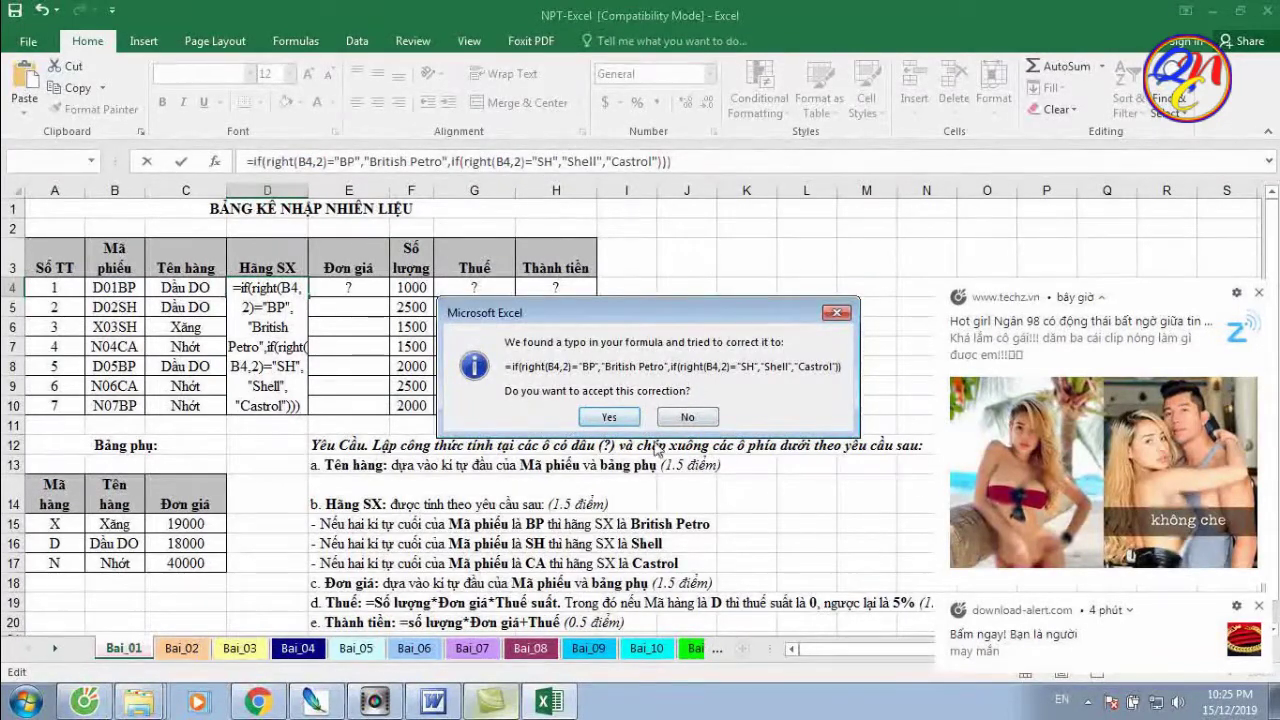
Accept the corrected D4 formula and fill it down to D10, giving British Petro, Shell or Castrol
{"action": "left_click", "coordinate": [605, 419]}
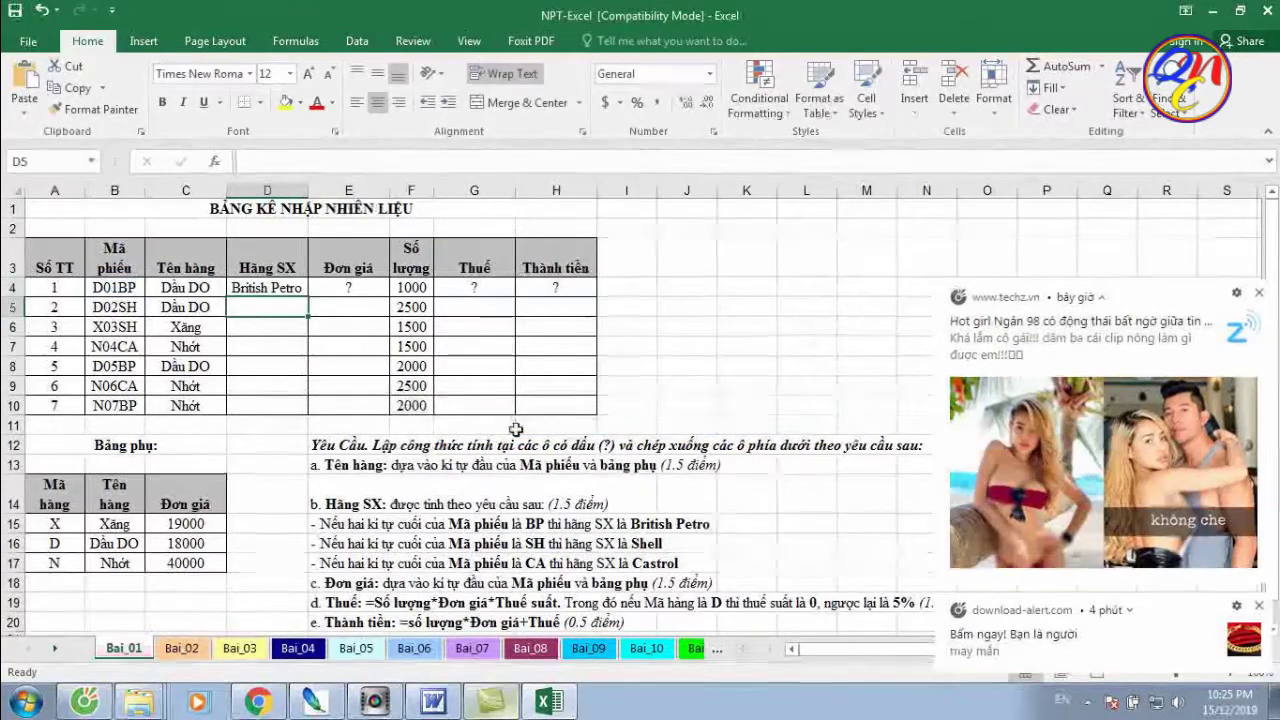
{"action": "key", "text": "Up"}
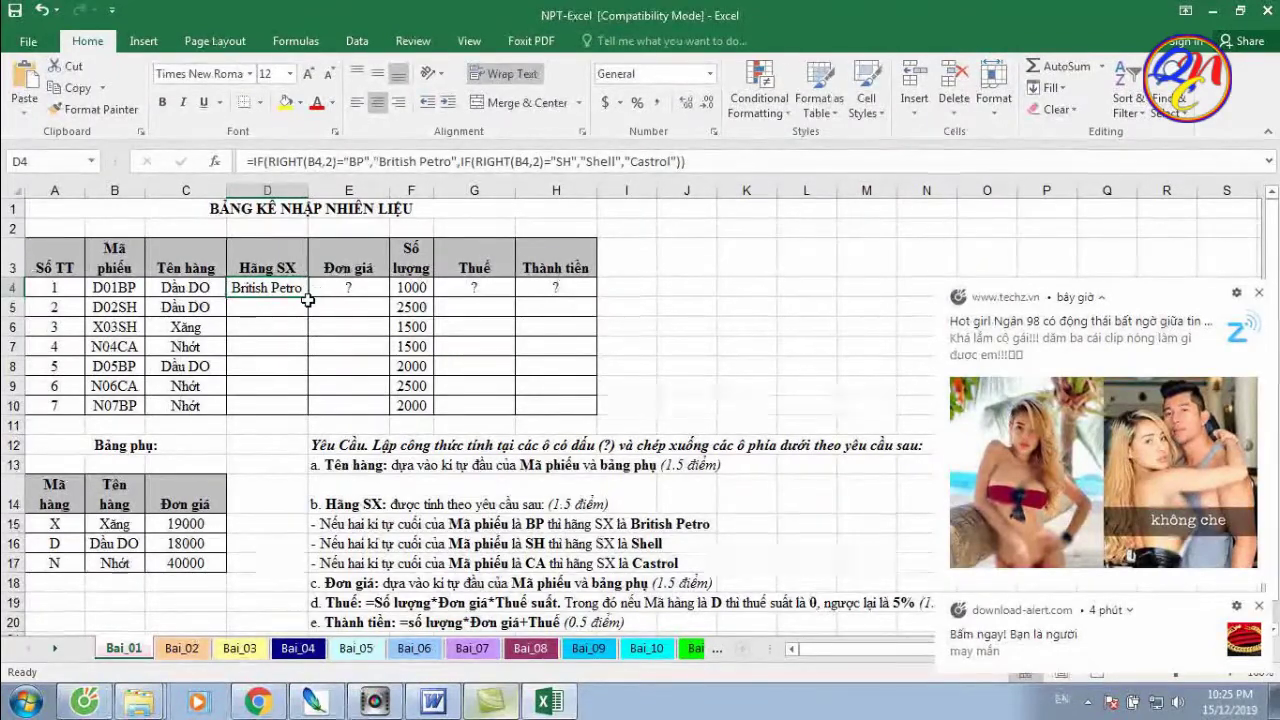
{"action": "left_click_drag", "start_coordinate": [308, 297], "coordinate": [310, 415]}
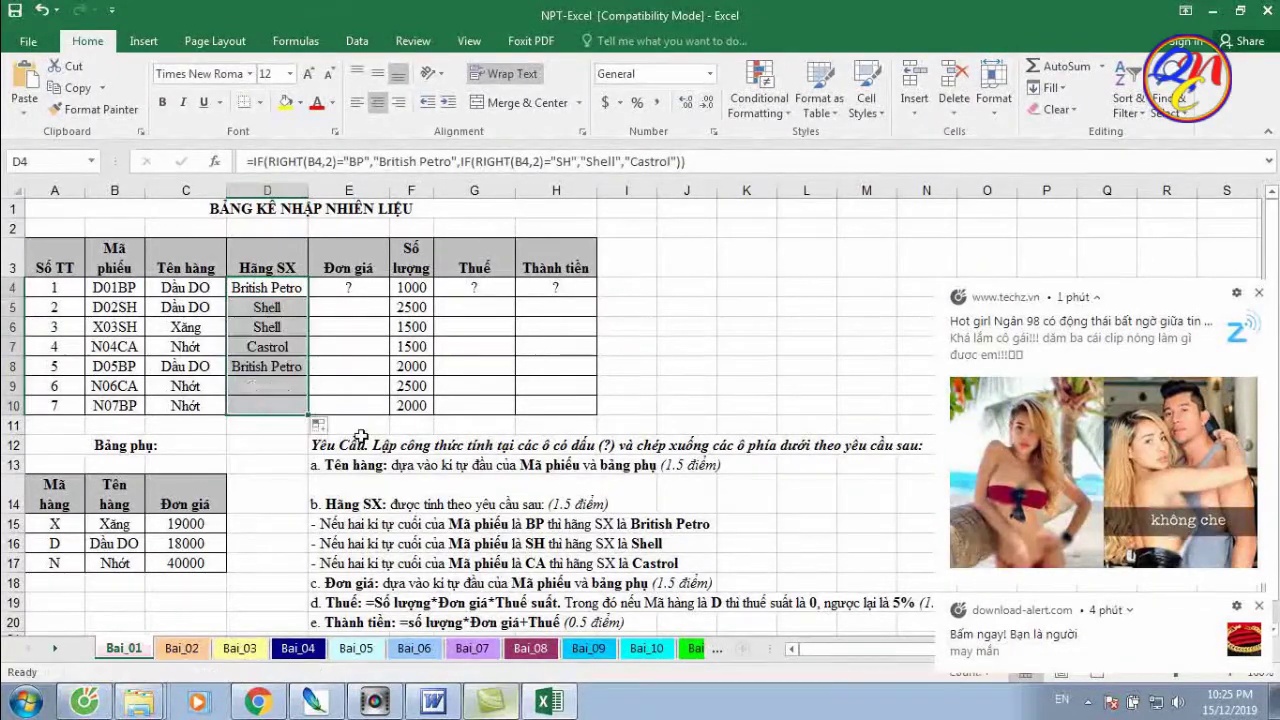
{"action": "left_click", "coordinate": [266, 366]}
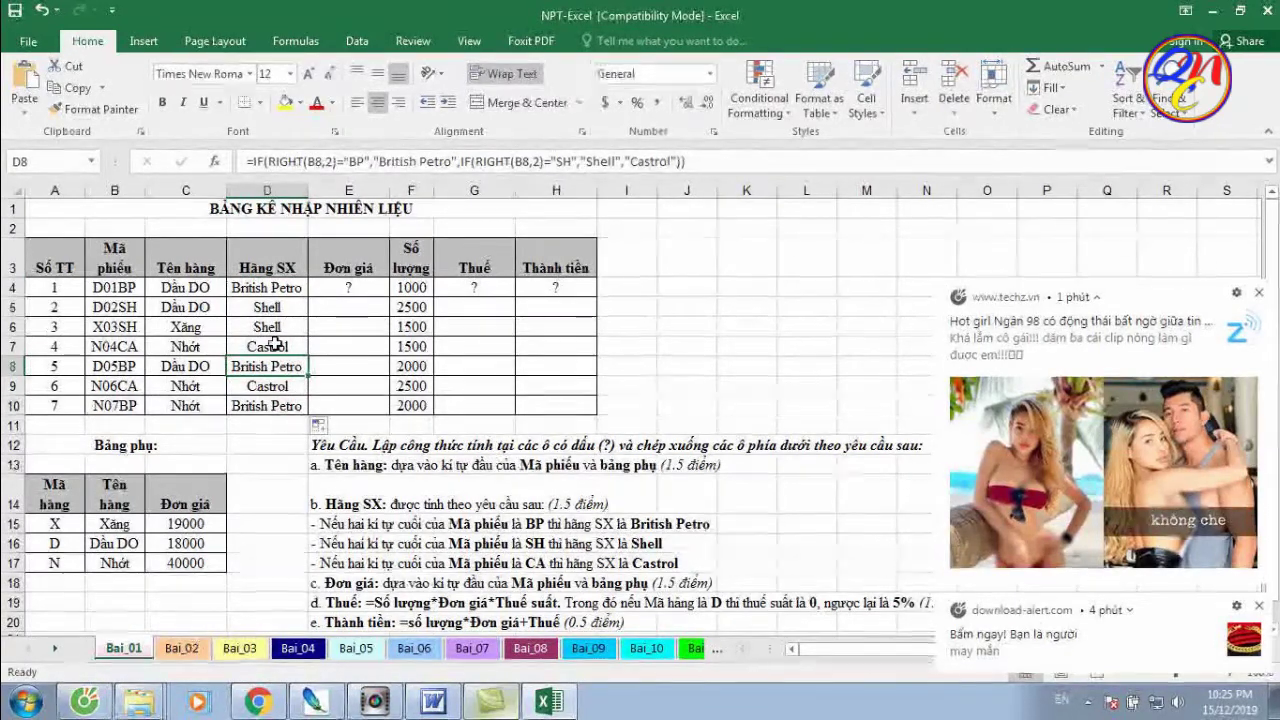
{"action": "left_click", "coordinate": [352, 287]}
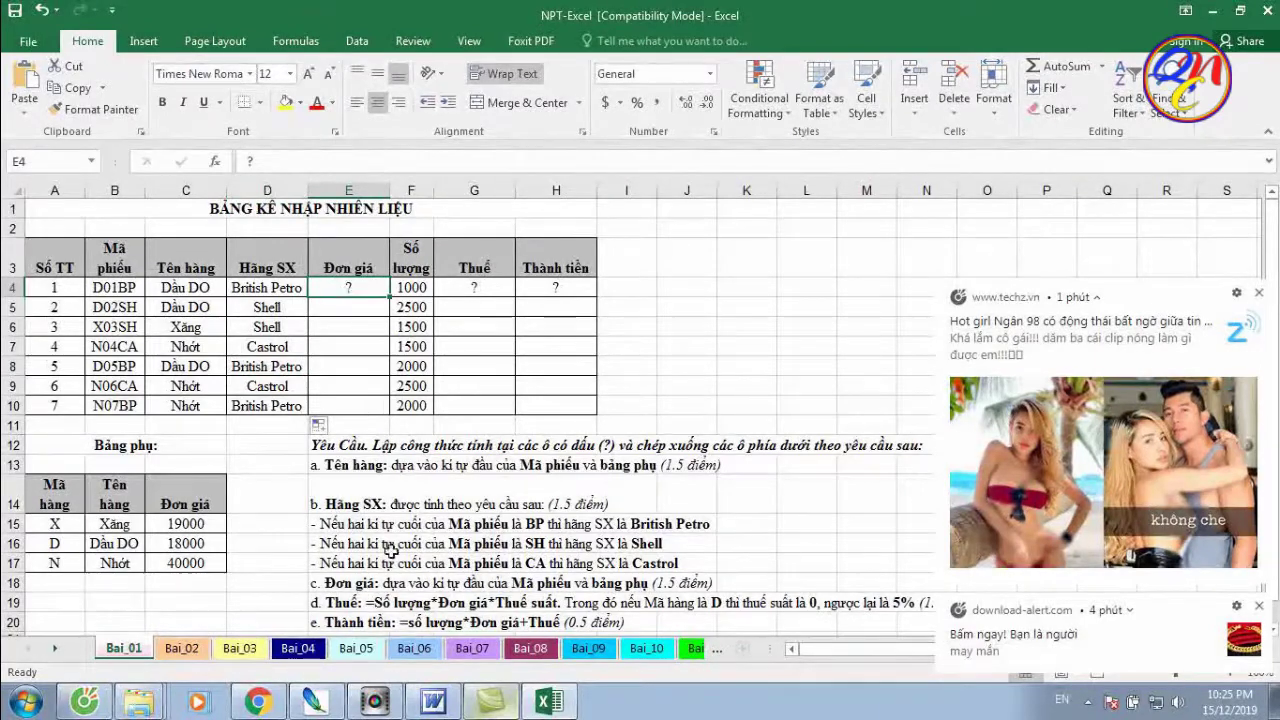
{"action": "scroll", "coordinate": [362, 581], "scroll_direction": "down", "scroll_amount": 1}
{"action": "scroll", "coordinate": [362, 581], "scroll_direction": "up", "scroll_amount": 1}
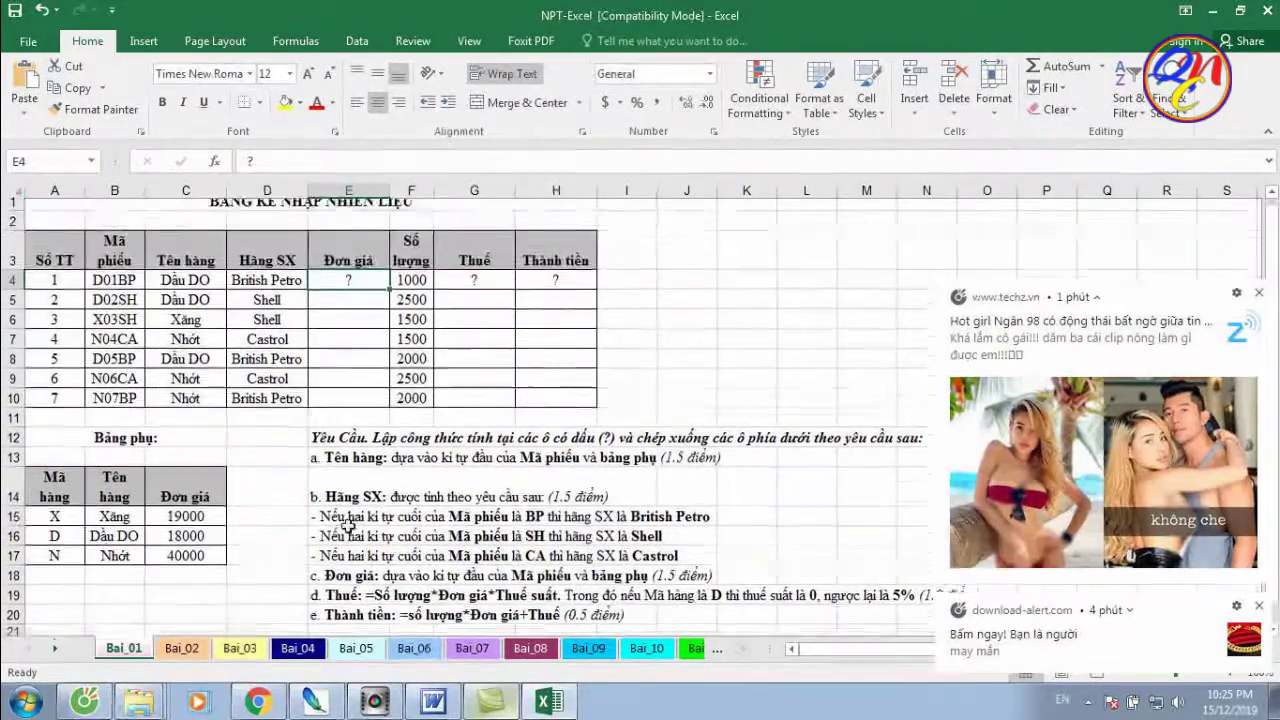
{"action": "left_click", "coordinate": [362, 583]}
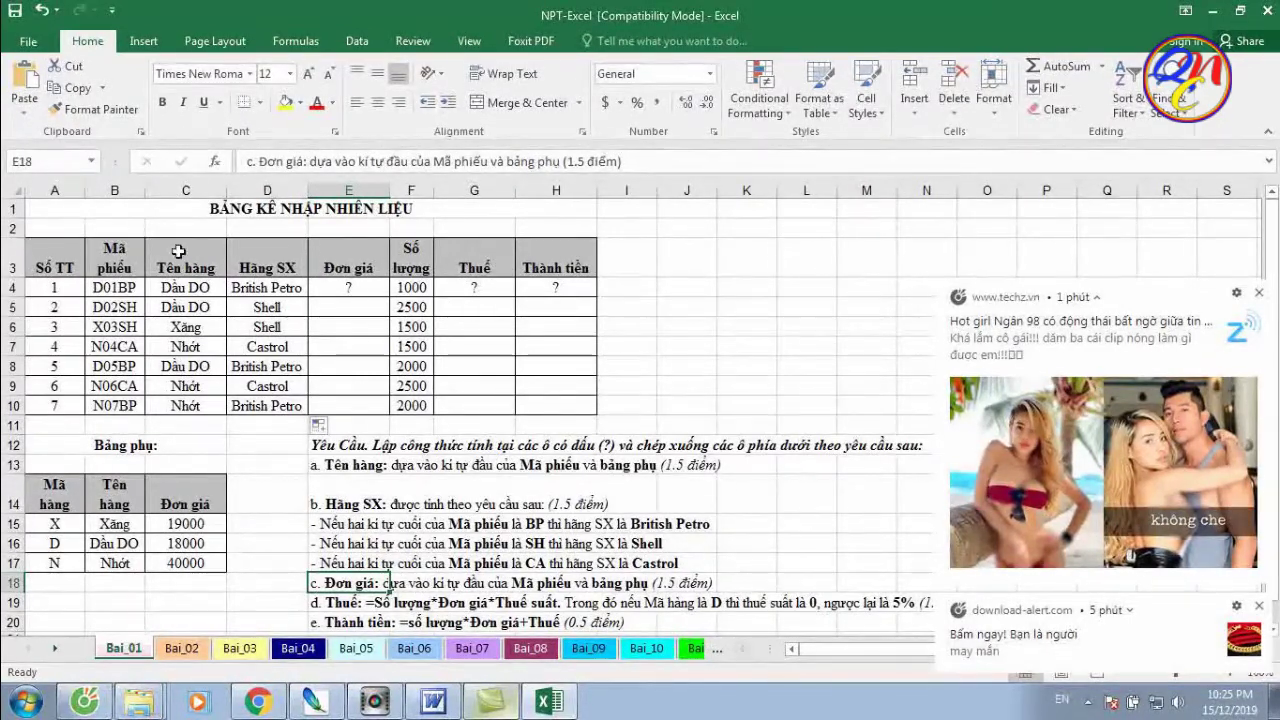
In E4, start =vlookup(left(B4,1), using the auxiliary table A15:C17 as the lookup range
{"action": "left_click", "coordinate": [353, 288]}
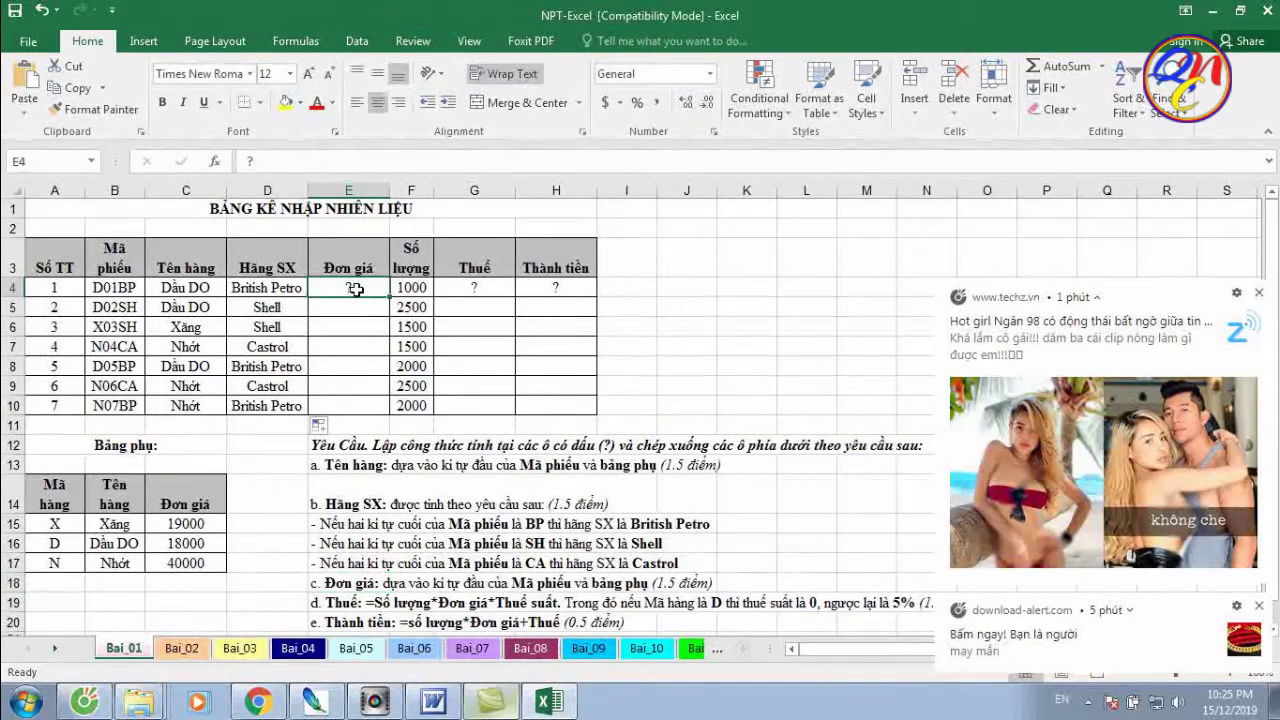
{"action": "type", "text": "="}
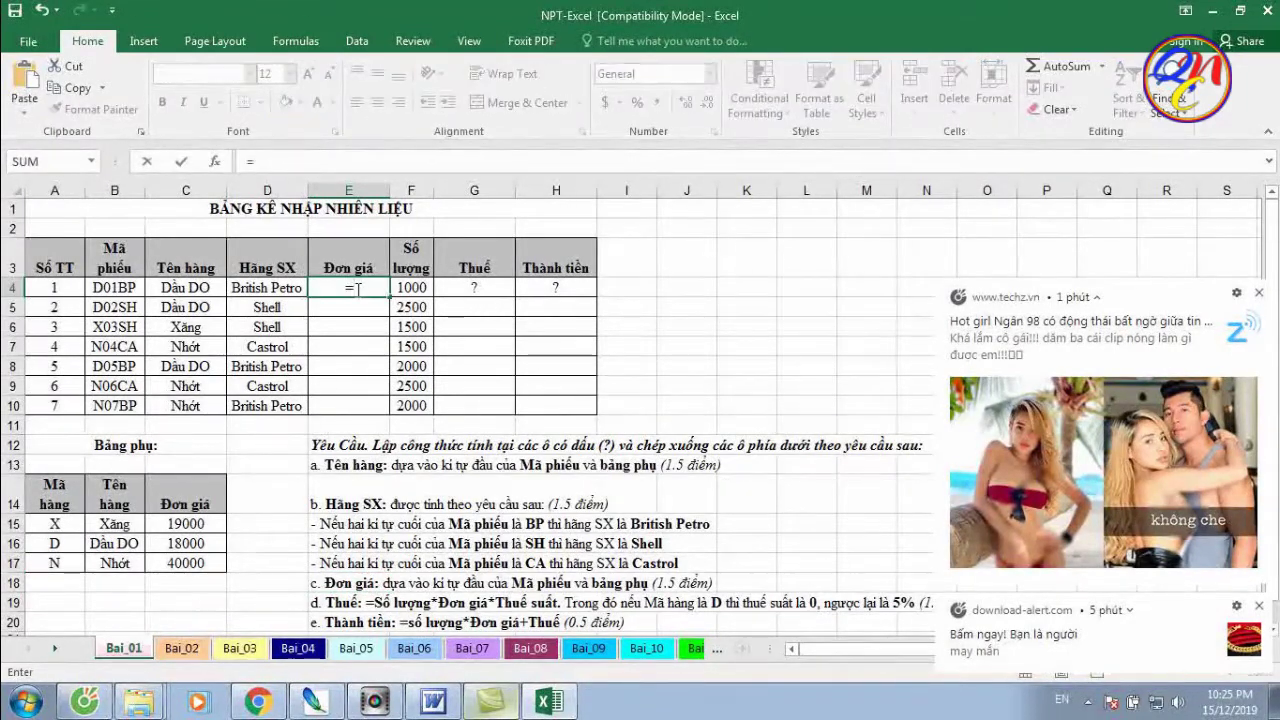
{"action": "type", "text": "vloo"}
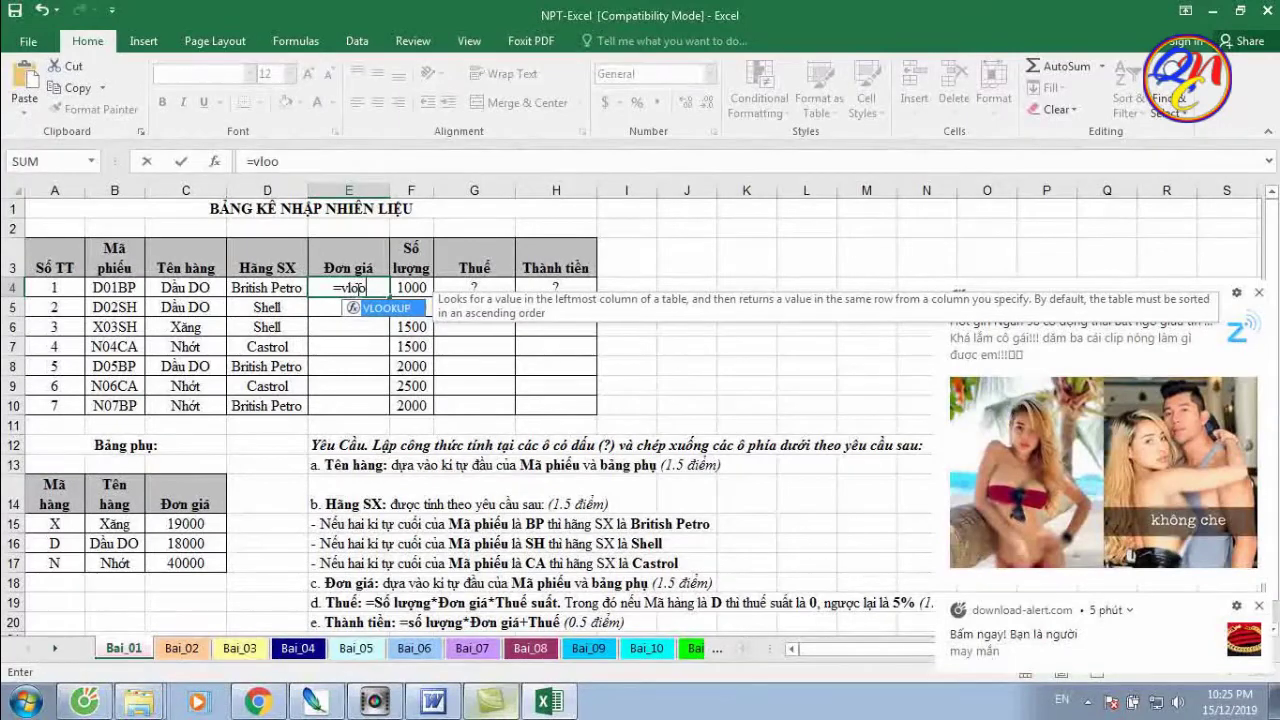
{"action": "type", "text": "kup"}
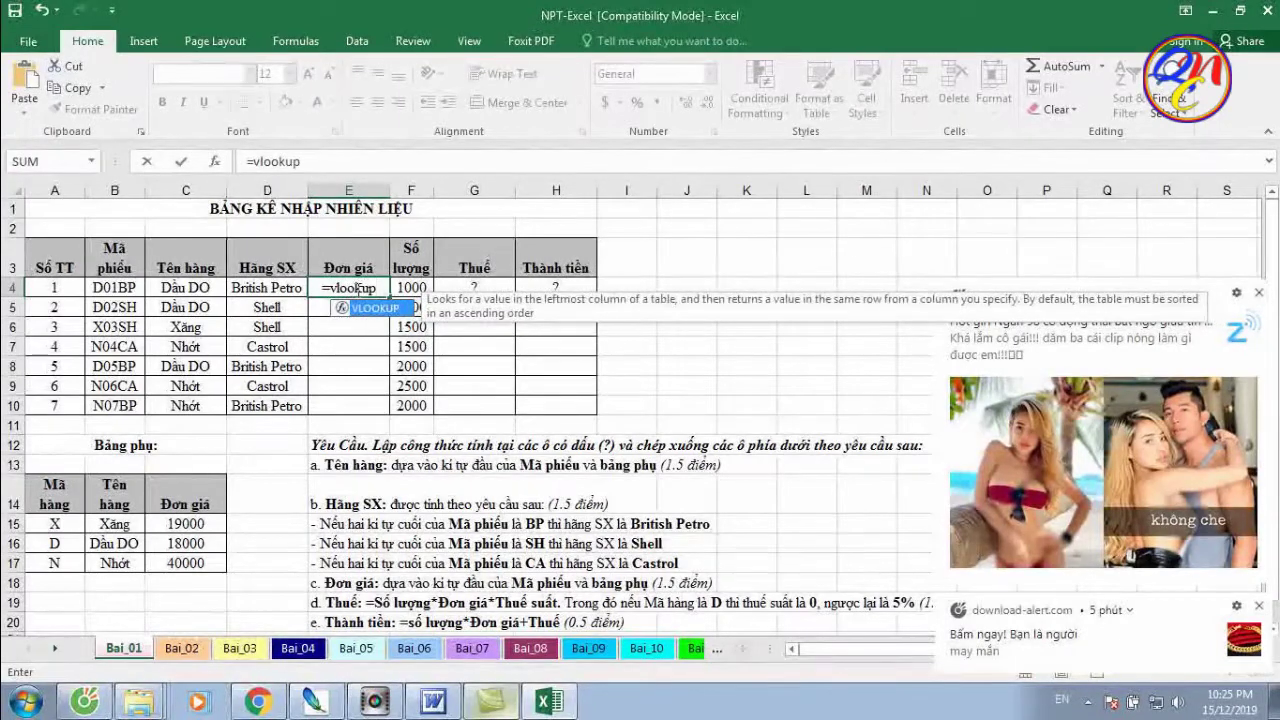
{"action": "type", "text": "("}
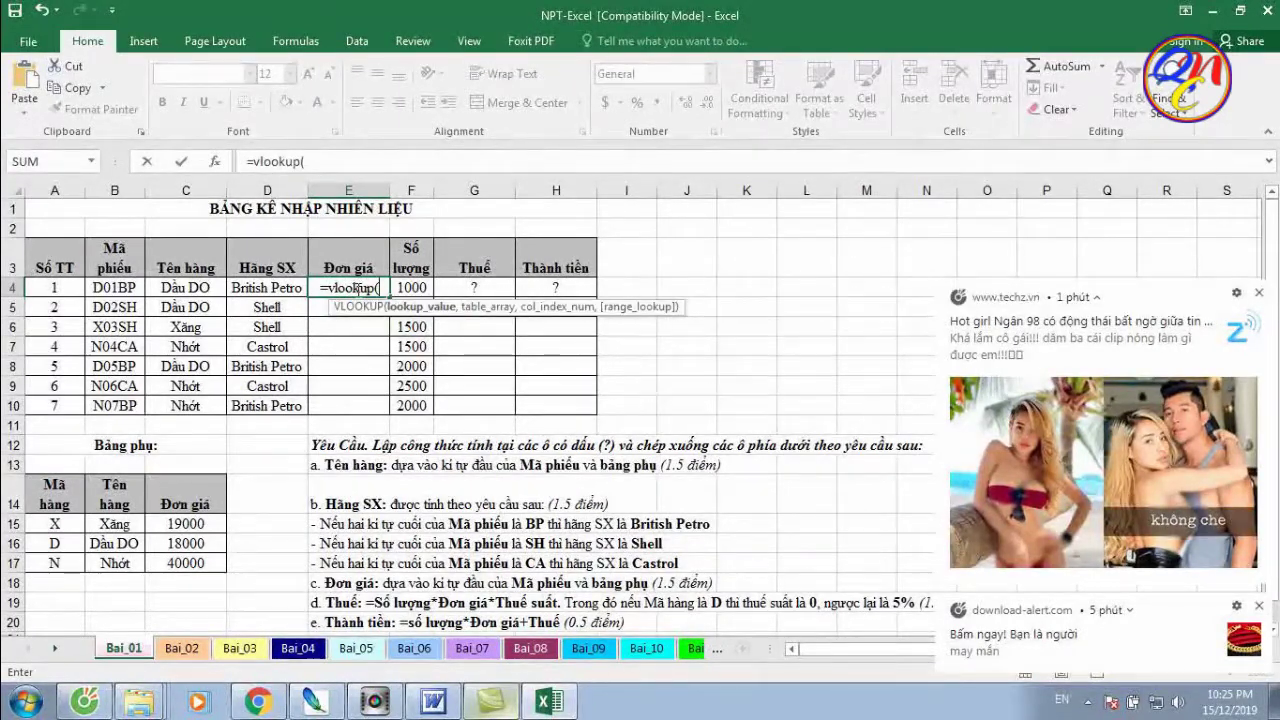
{"action": "type", "text": "le"}
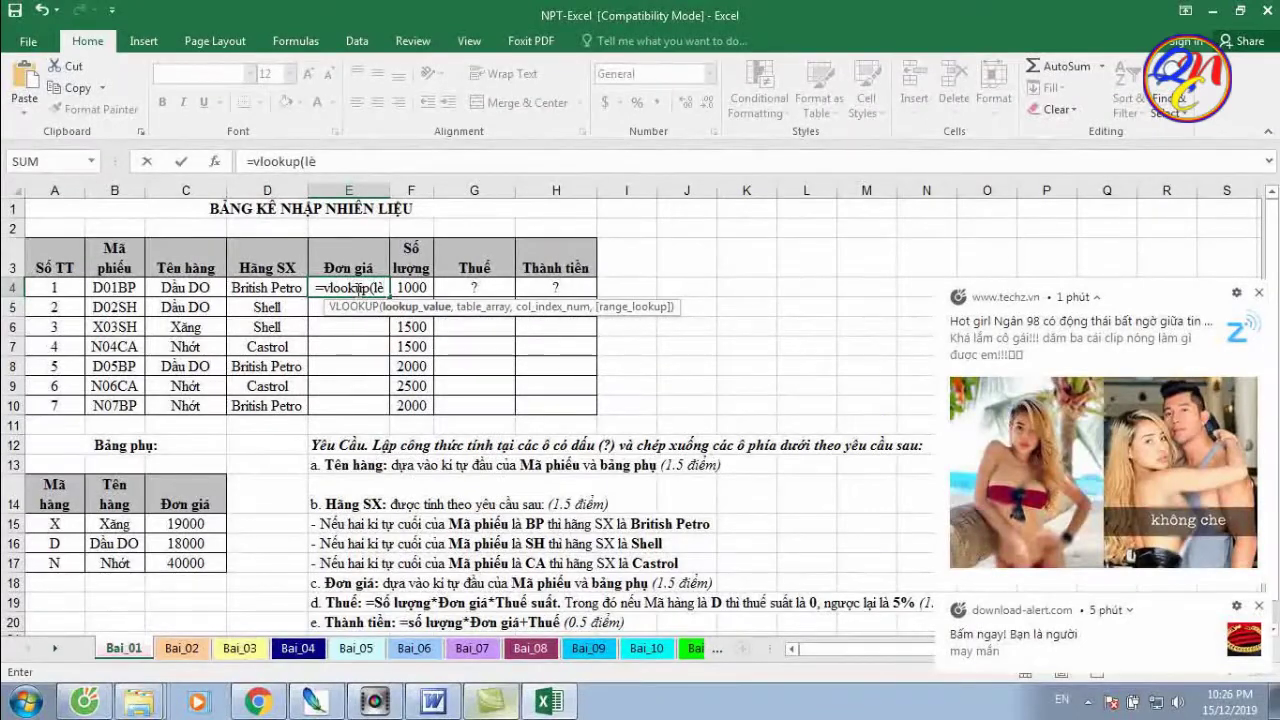
{"action": "type", "text": "ft("}
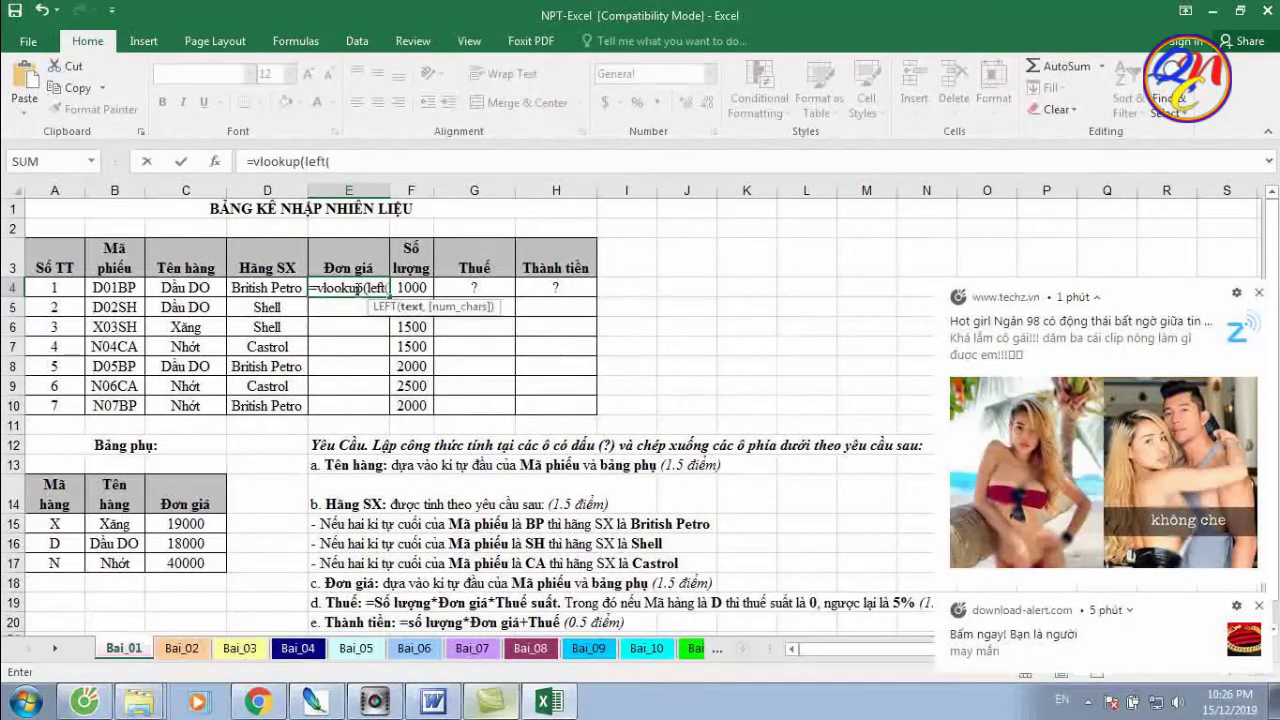
{"action": "left_click", "coordinate": [118, 288]}
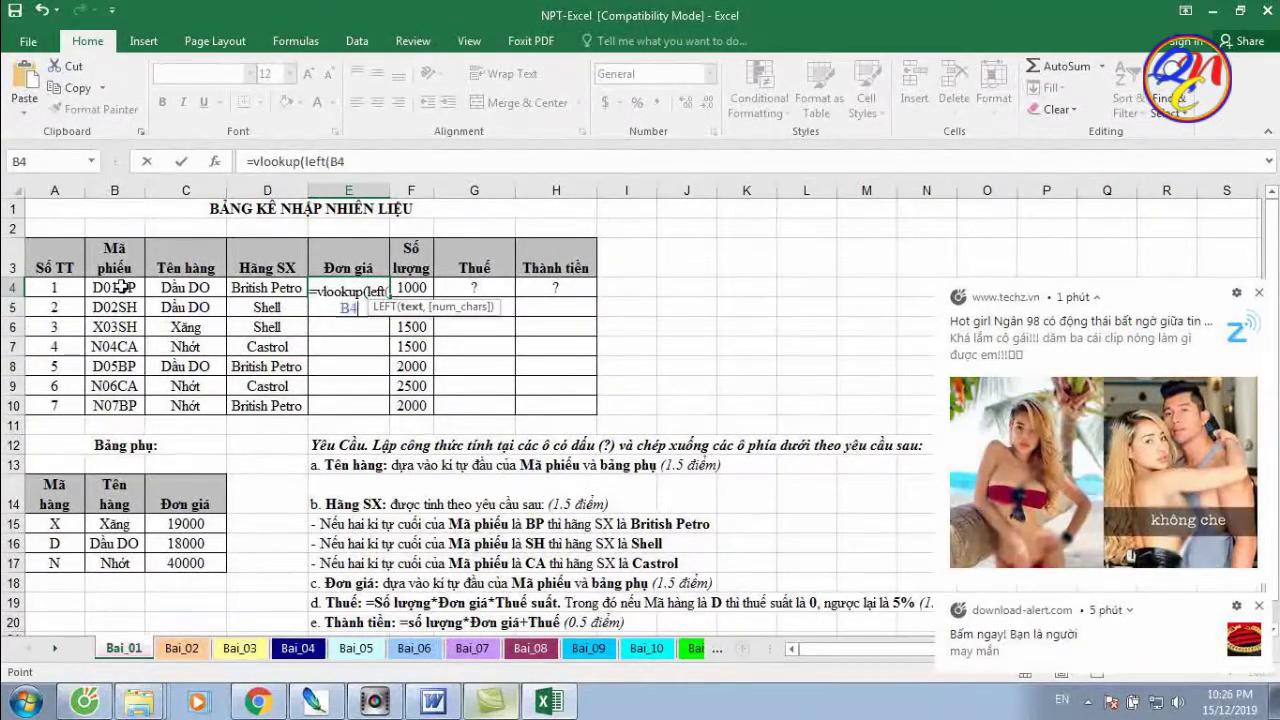
{"action": "type", "text": ",2"}
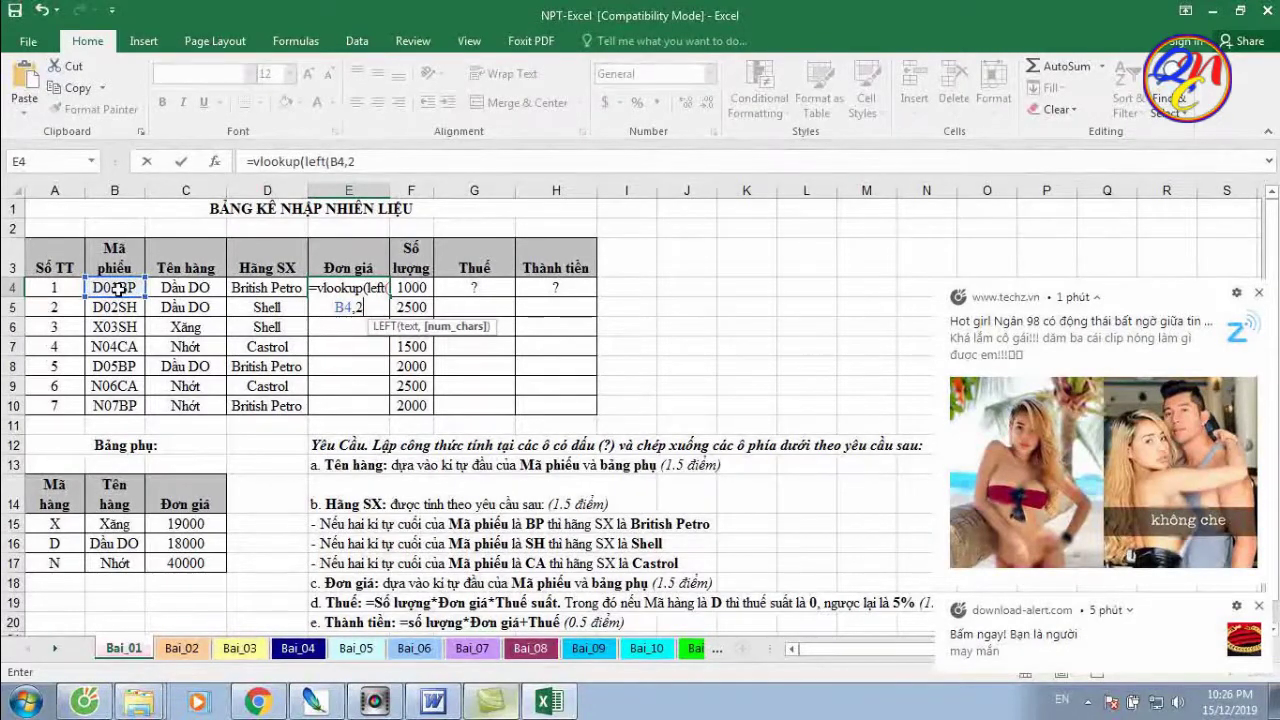
{"action": "key", "text": "BackSpace"}
{"action": "type", "text": "1"}
{"action": "type", "text": ")"}
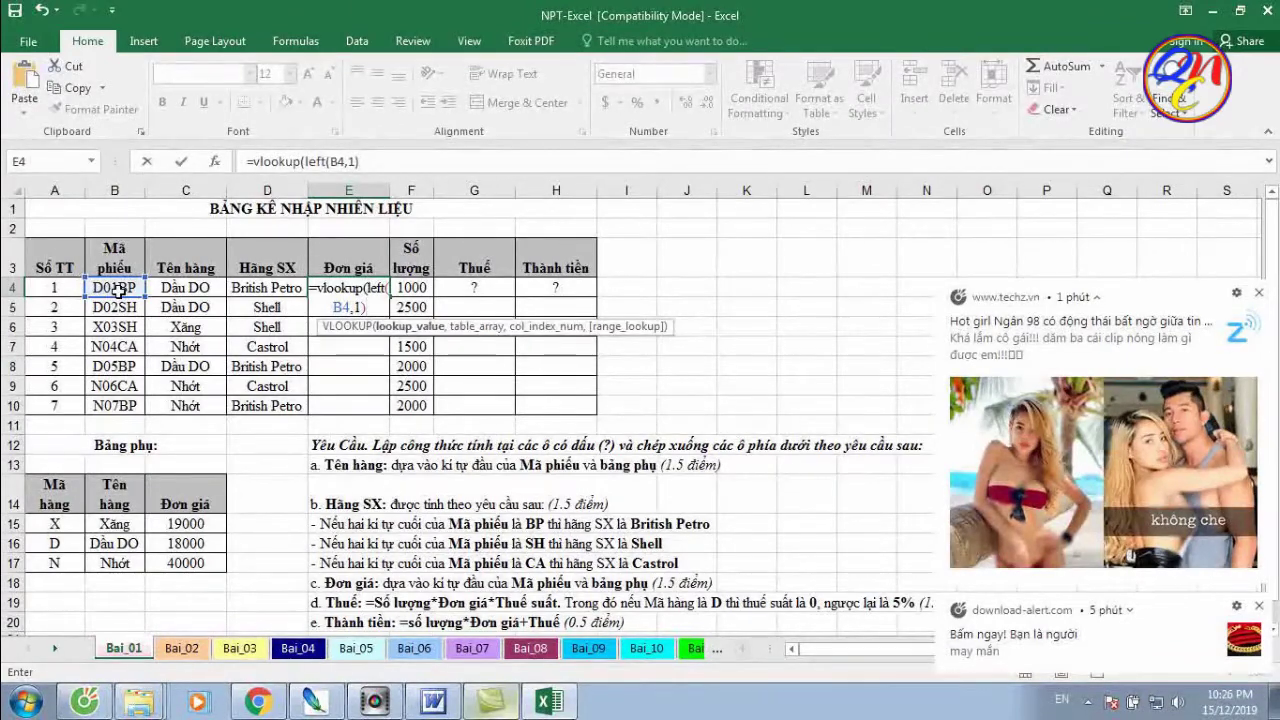
{"action": "type", "text": ","}
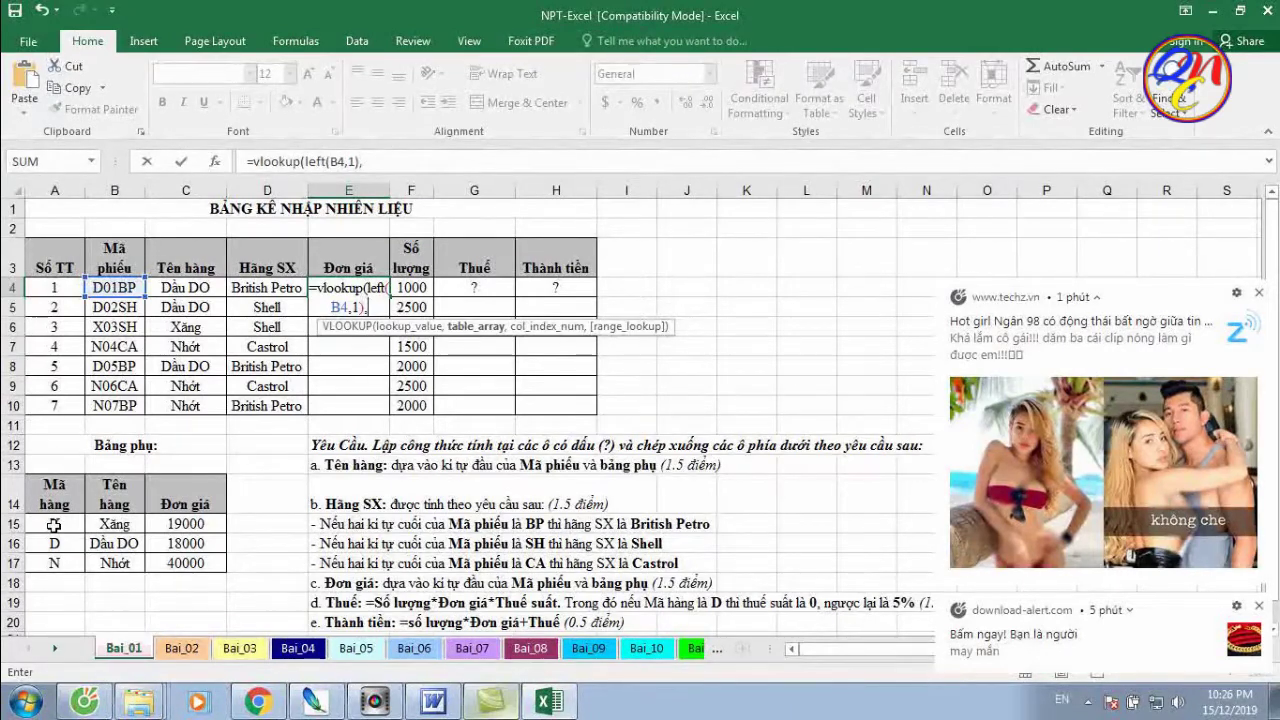
{"action": "left_click_drag", "start_coordinate": [54, 525], "coordinate": [88, 556]}
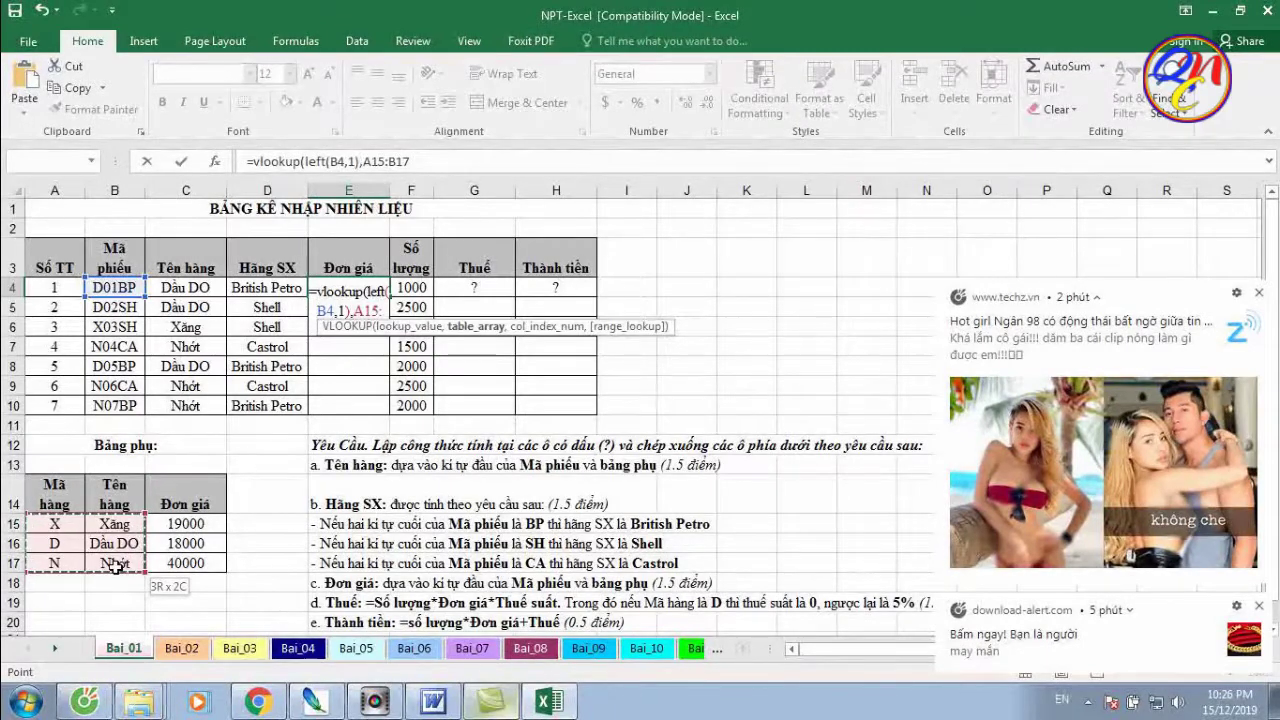
{"action": "left_click_drag", "start_coordinate": [115, 566], "coordinate": [167, 563]}
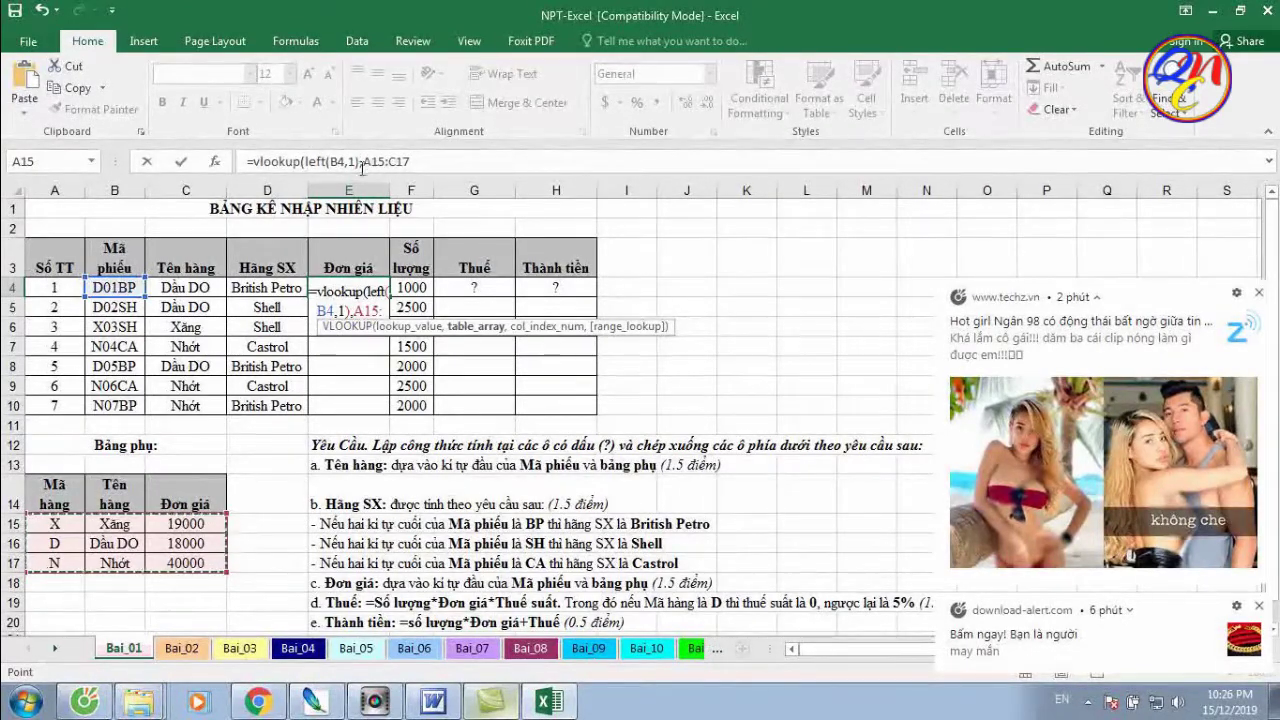
Finish E4 as =VLOOKUP(LEFT(B4,1),$A$15:$C$17,3,0) with an absolute lookup range
{"action": "left_click", "coordinate": [404, 161]}
{"action": "key", "text": "BackSpace"}
{"action": "type", "text": "C$"}
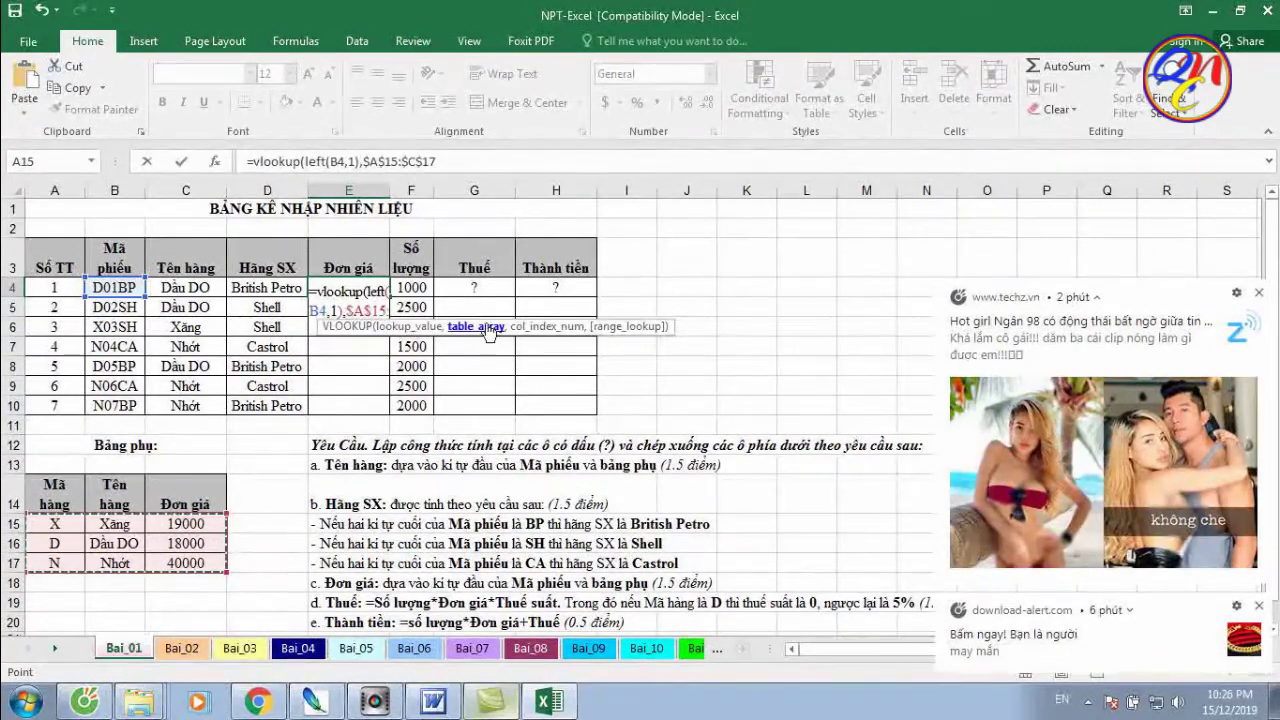
{"action": "key", "text": "F4"}
{"action": "left_click", "coordinate": [377, 163]}
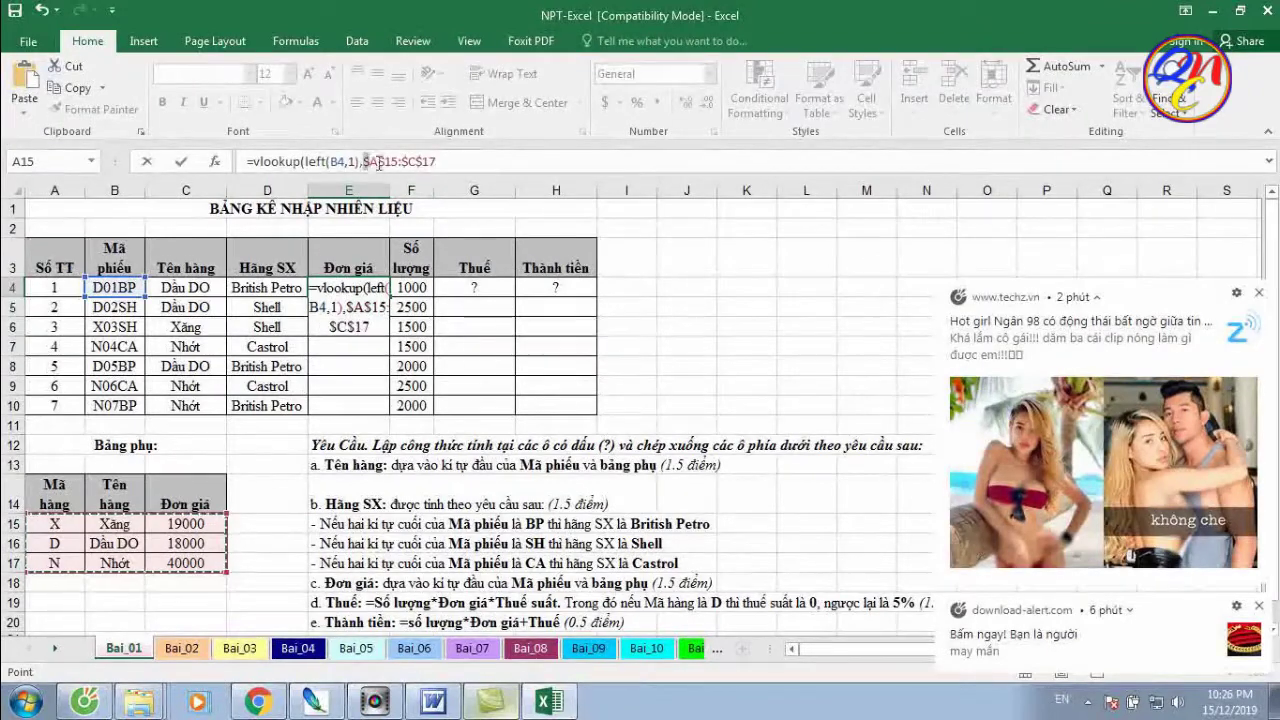
{"action": "left_click", "coordinate": [425, 162]}
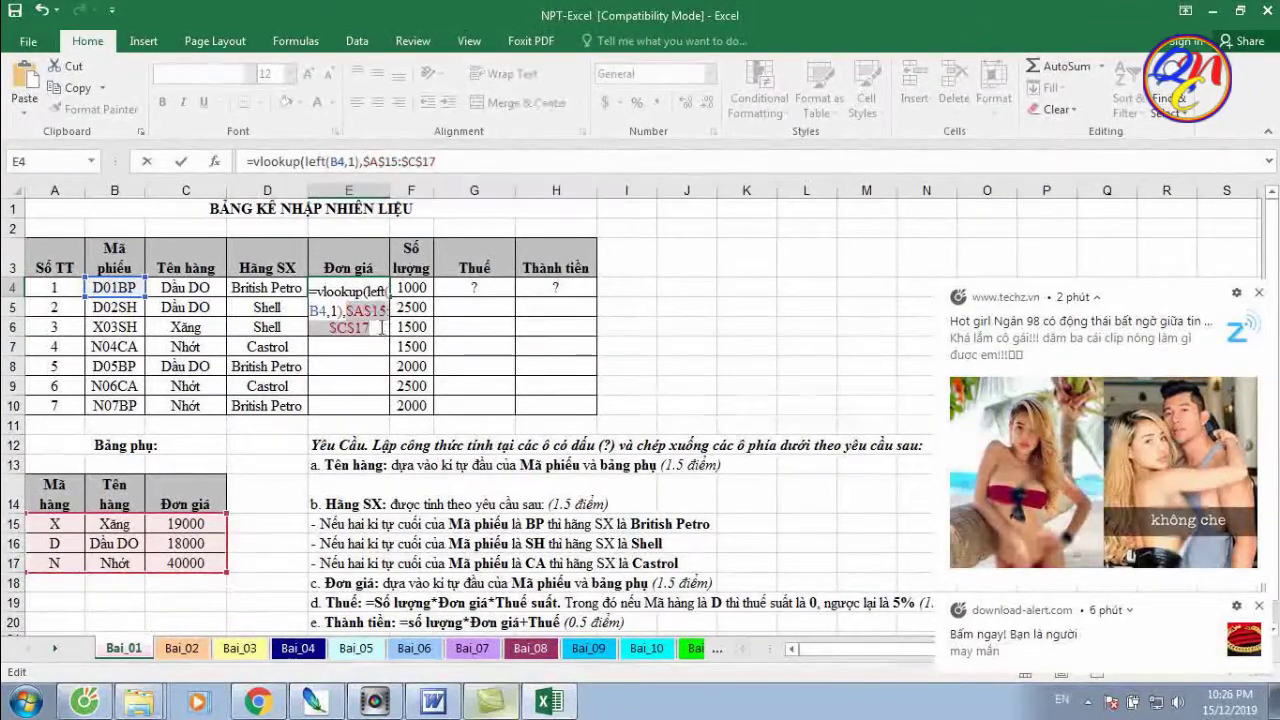
{"action": "left_click", "coordinate": [383, 330]}
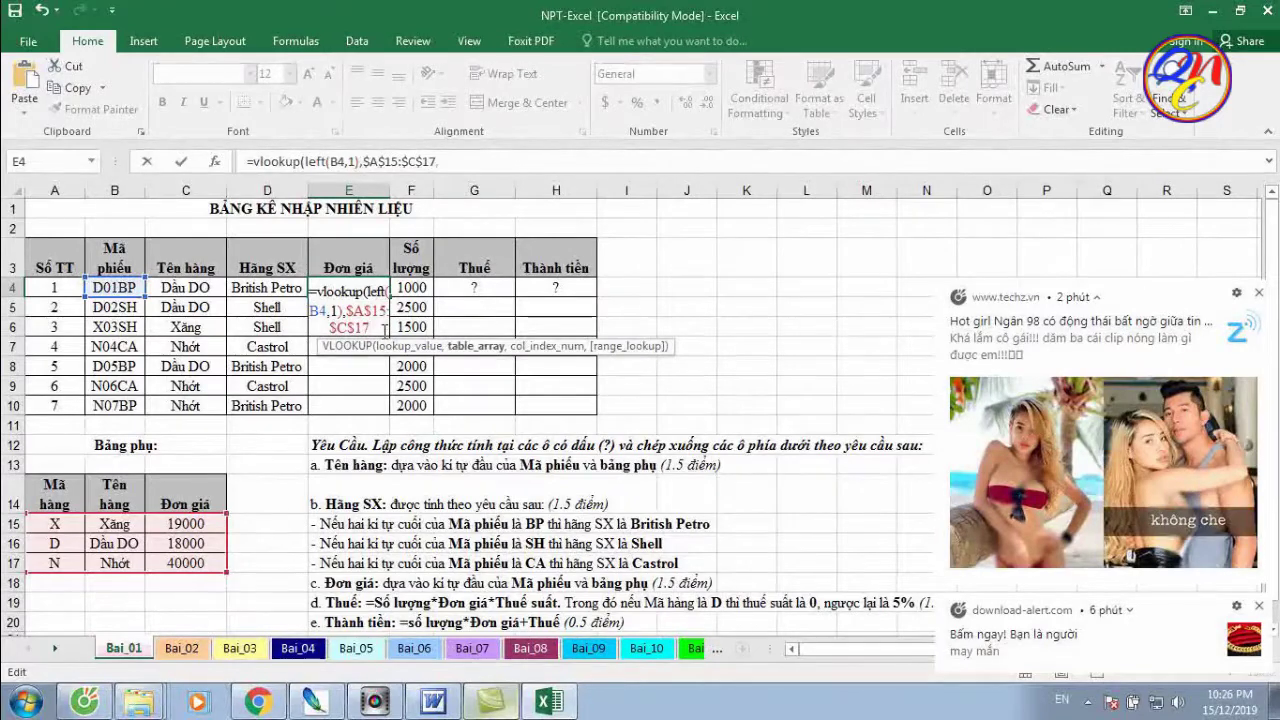
{"action": "type", "text": ","}
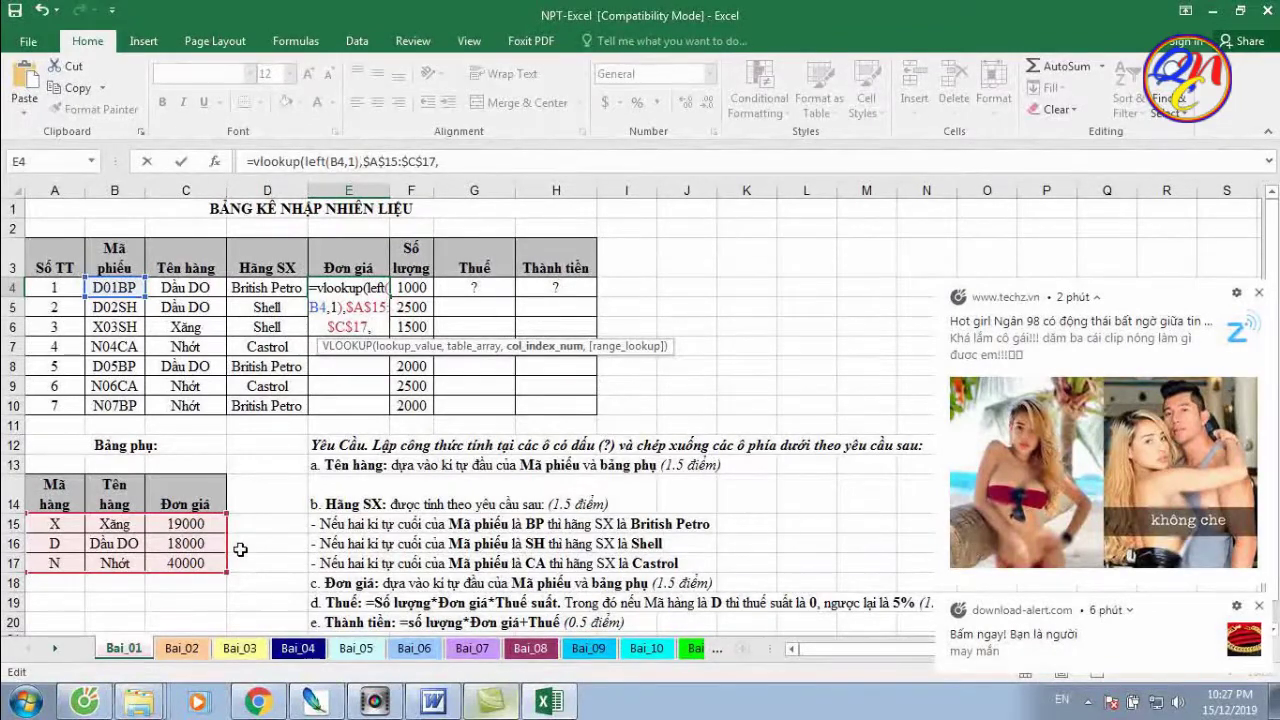
{"action": "type", "text": "3,"}
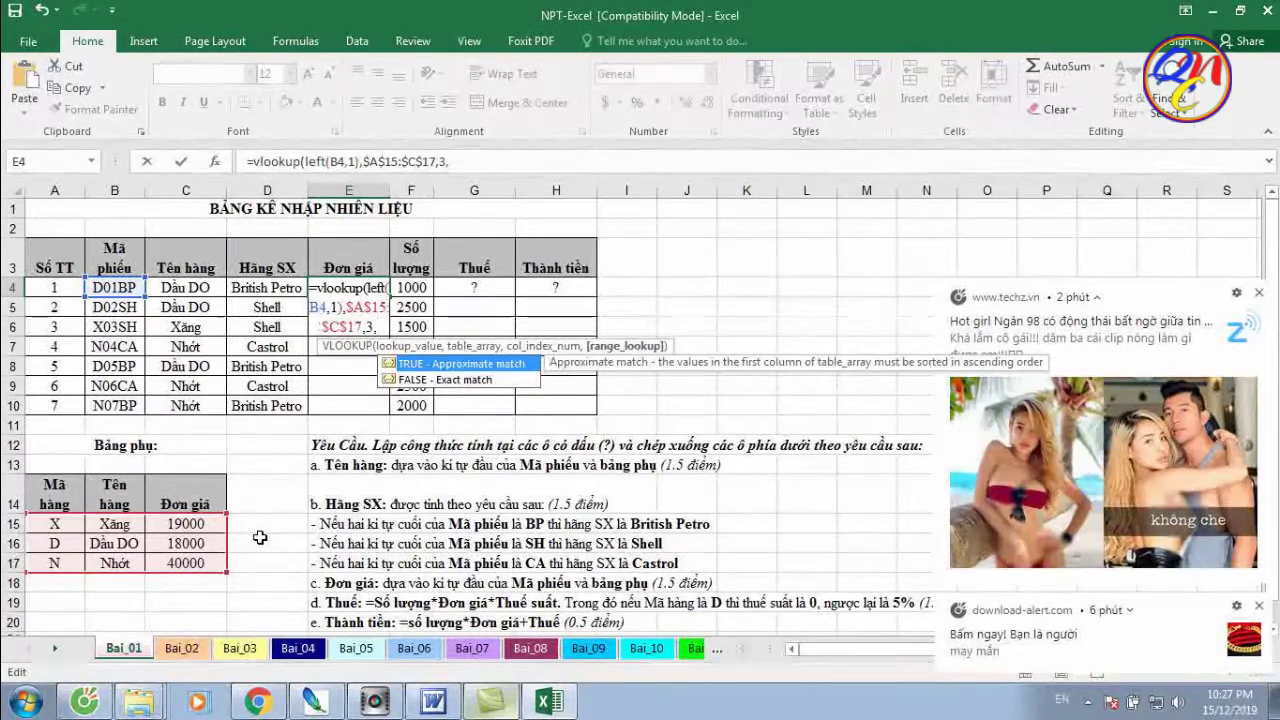
{"action": "type", "text": "0)"}
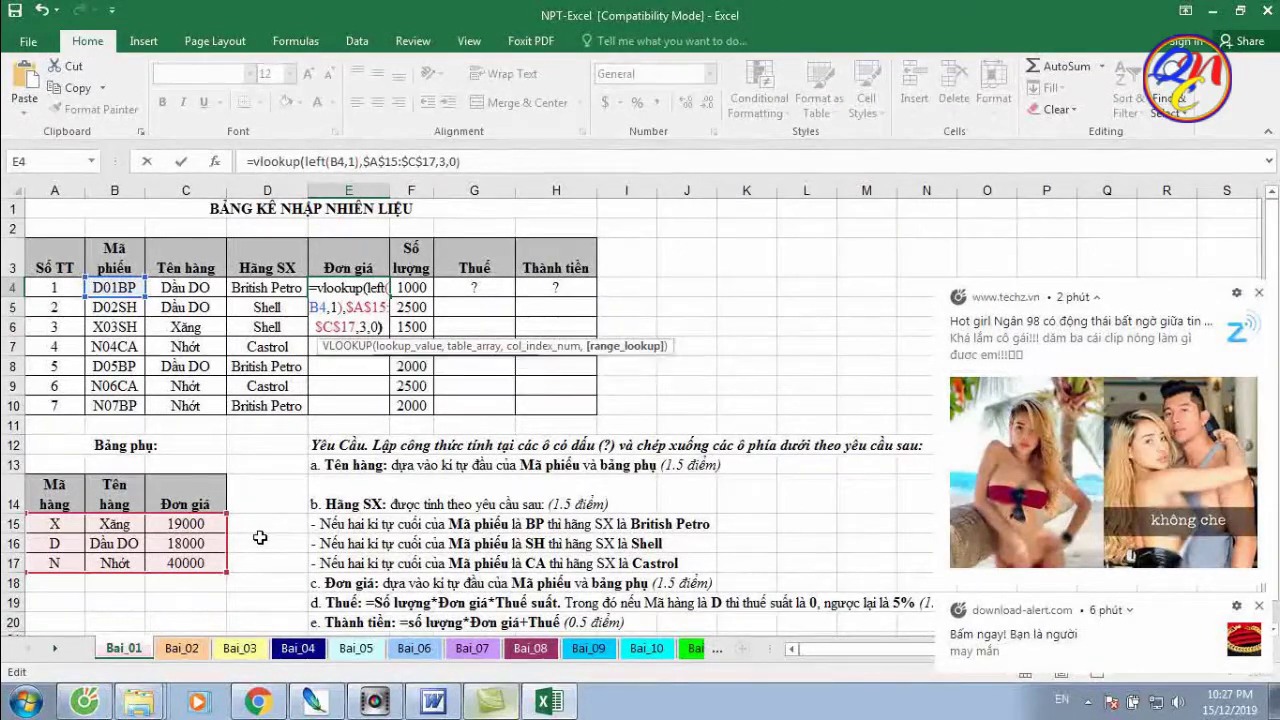
{"action": "key", "text": "Return"}
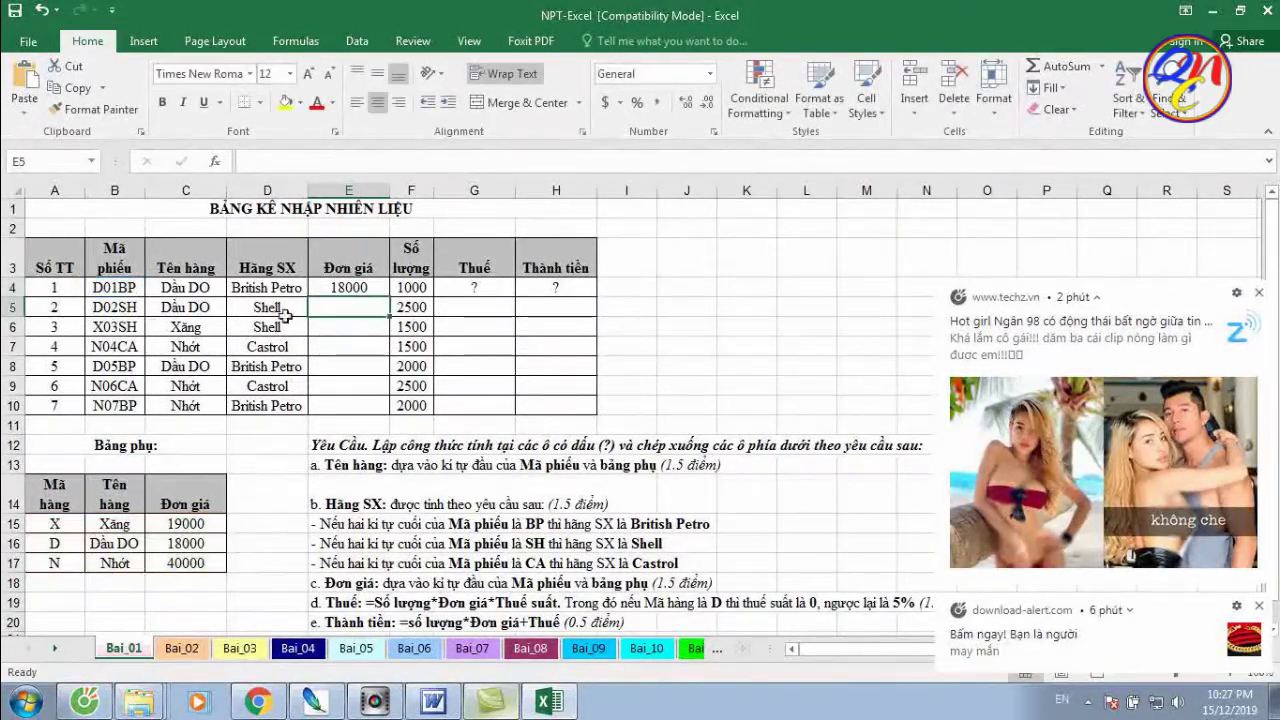
Fill the Đơn giá formula down E4:E10, returning 18000, 19000 or 40000
{"action": "left_click", "coordinate": [350, 287]}
{"action": "left_click_drag", "start_coordinate": [392, 300], "coordinate": [393, 412]}
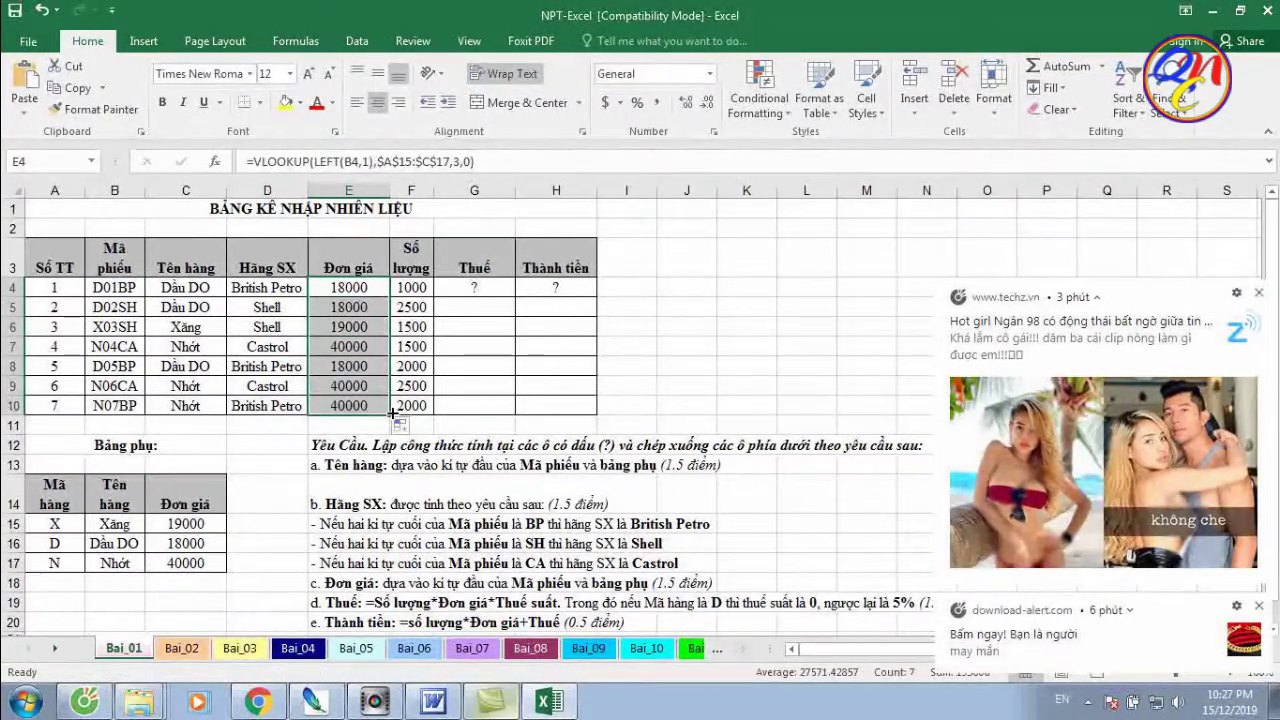
{"action": "left_click", "coordinate": [472, 386]}
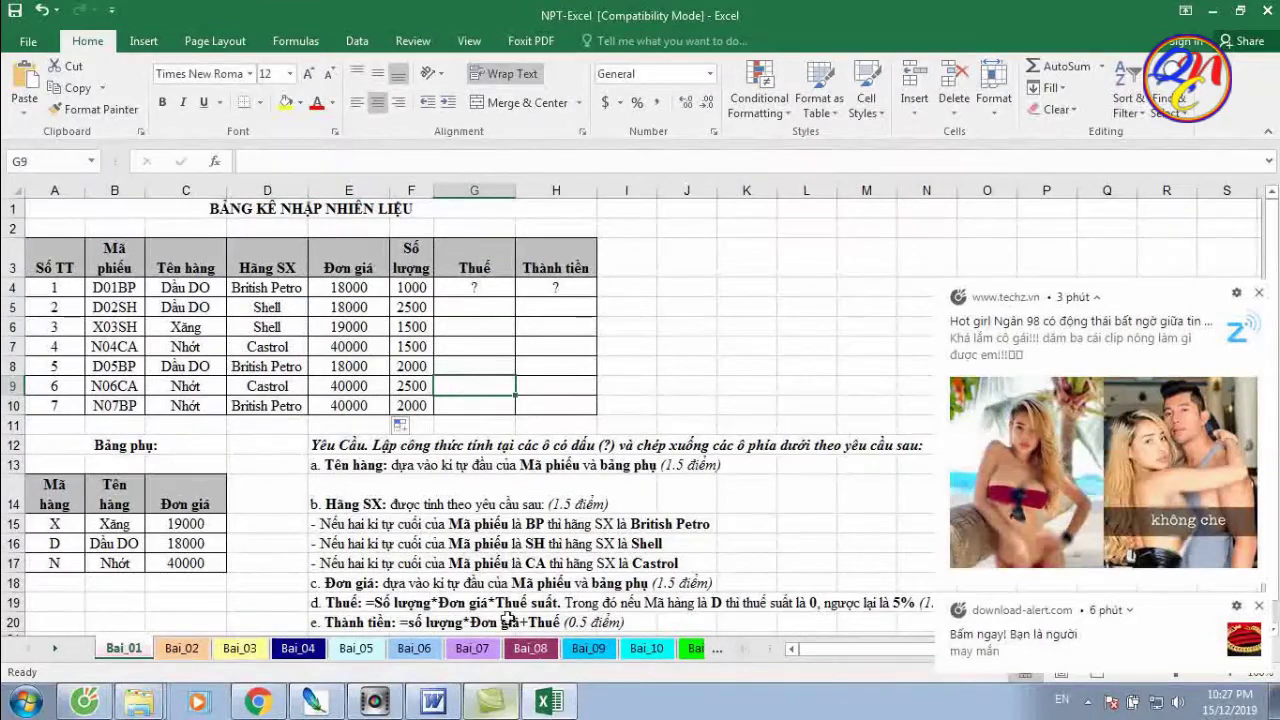
{"action": "left_click", "coordinate": [322, 602]}
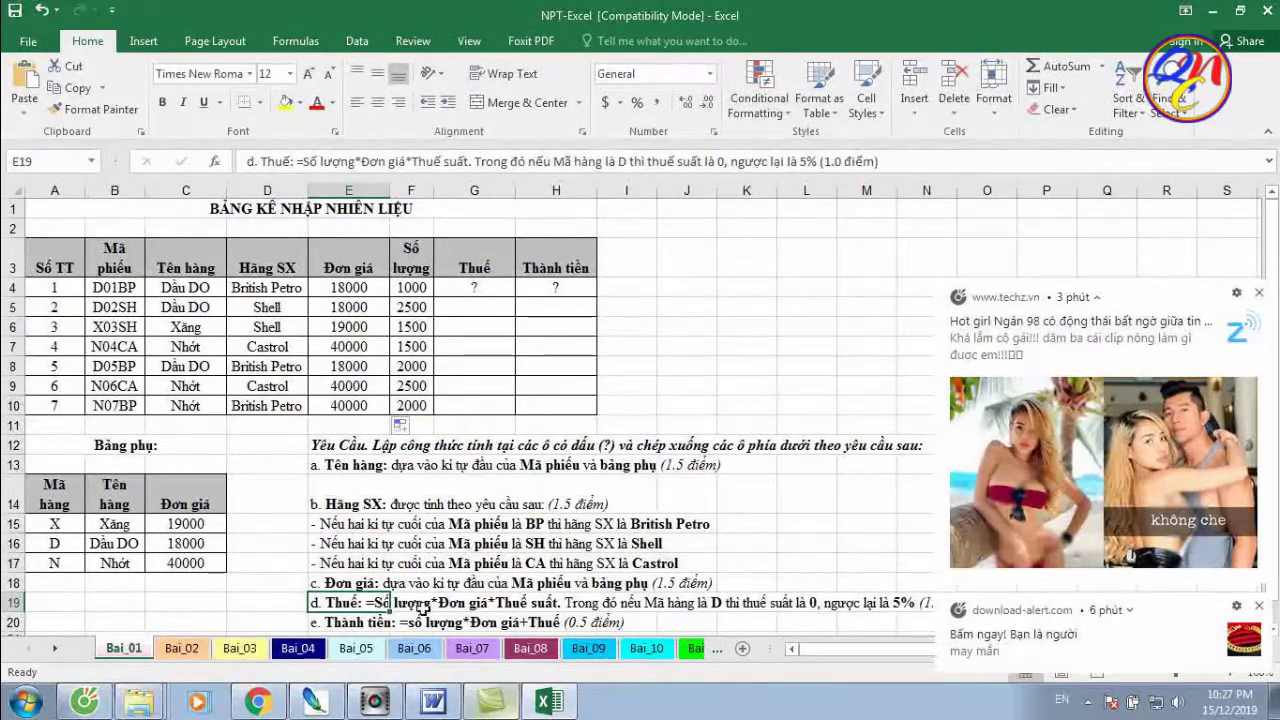
{"action": "left_click", "coordinate": [478, 604]}
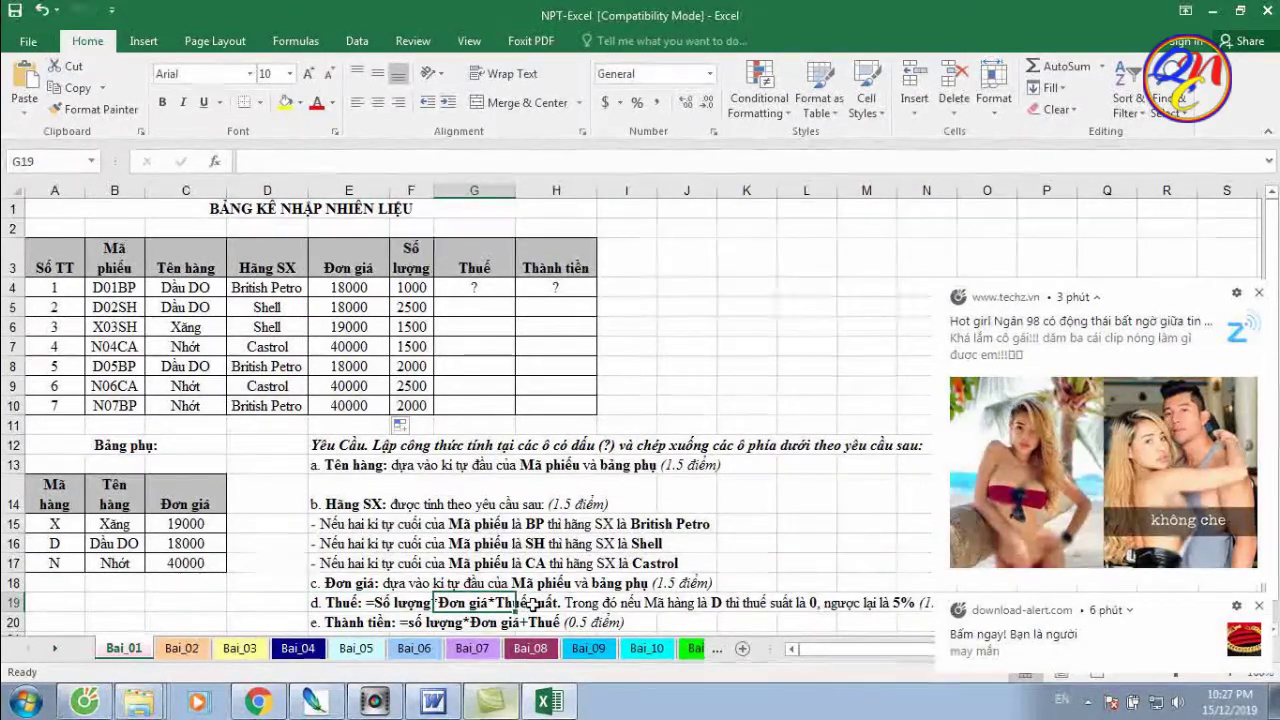
{"action": "left_click", "coordinate": [533, 604]}
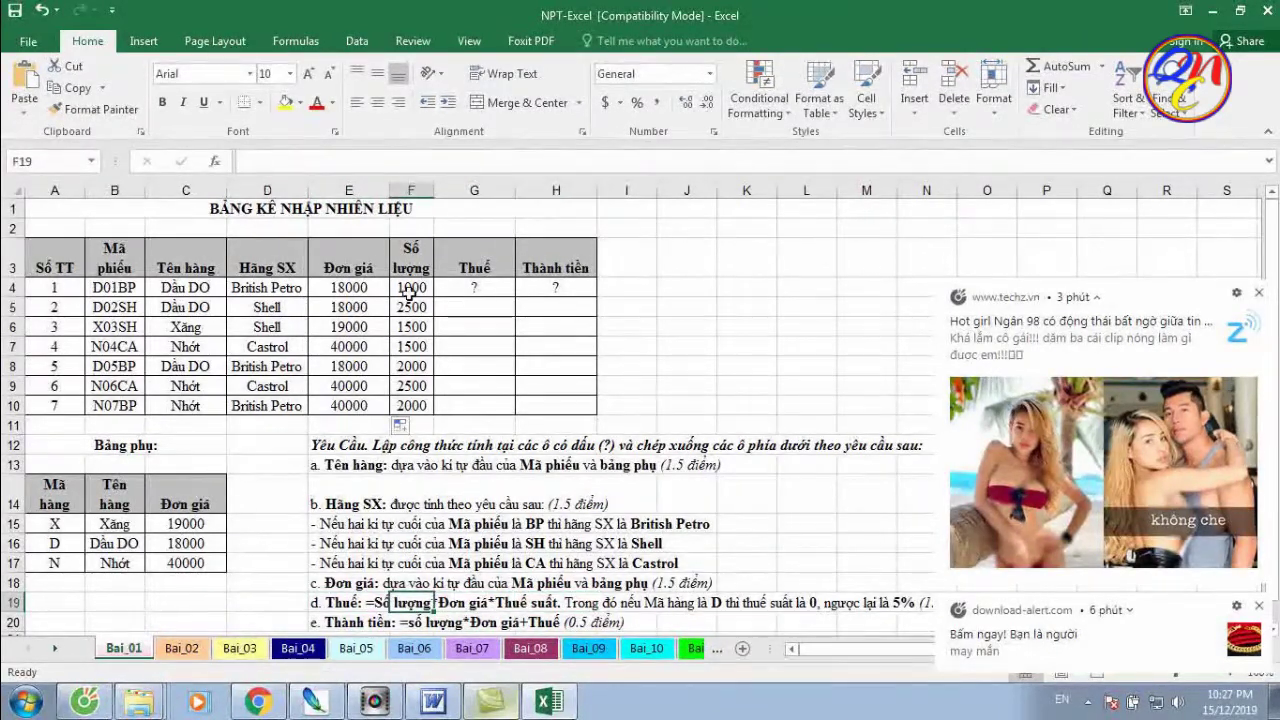
{"action": "left_click", "coordinate": [376, 289]}
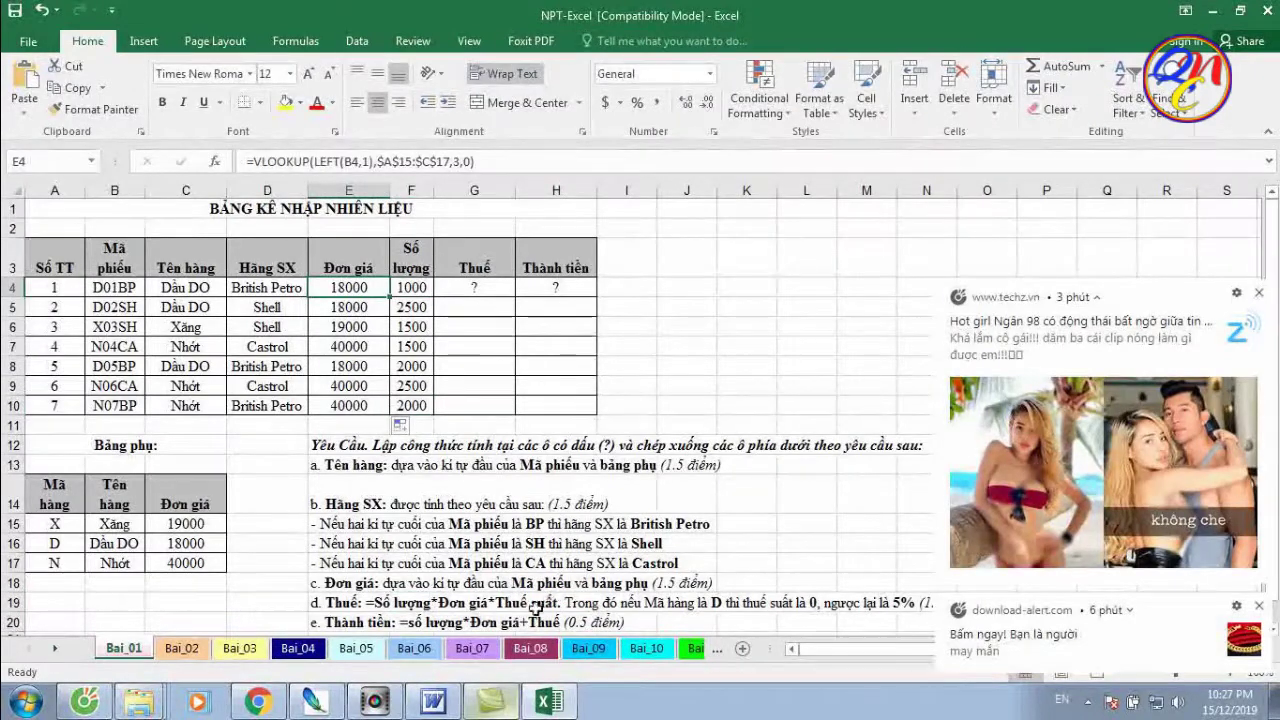
{"action": "left_click", "coordinate": [568, 605]}
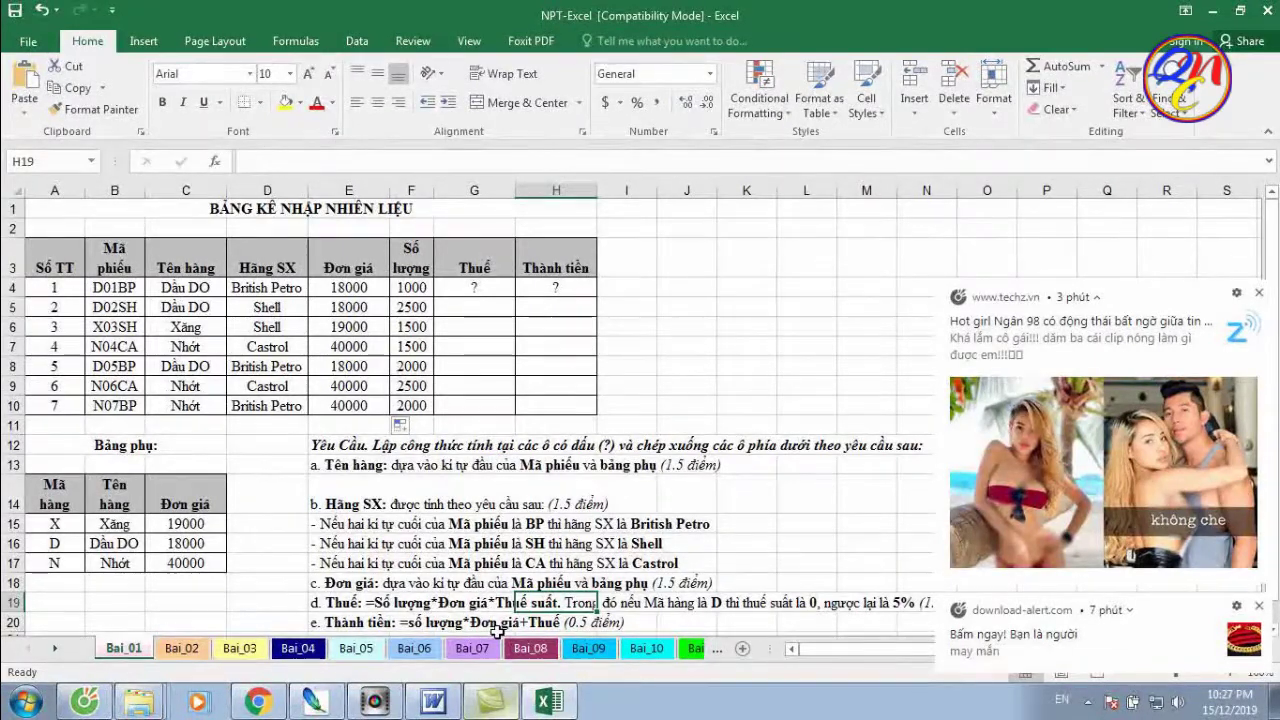
{"action": "left_click", "coordinate": [104, 287]}
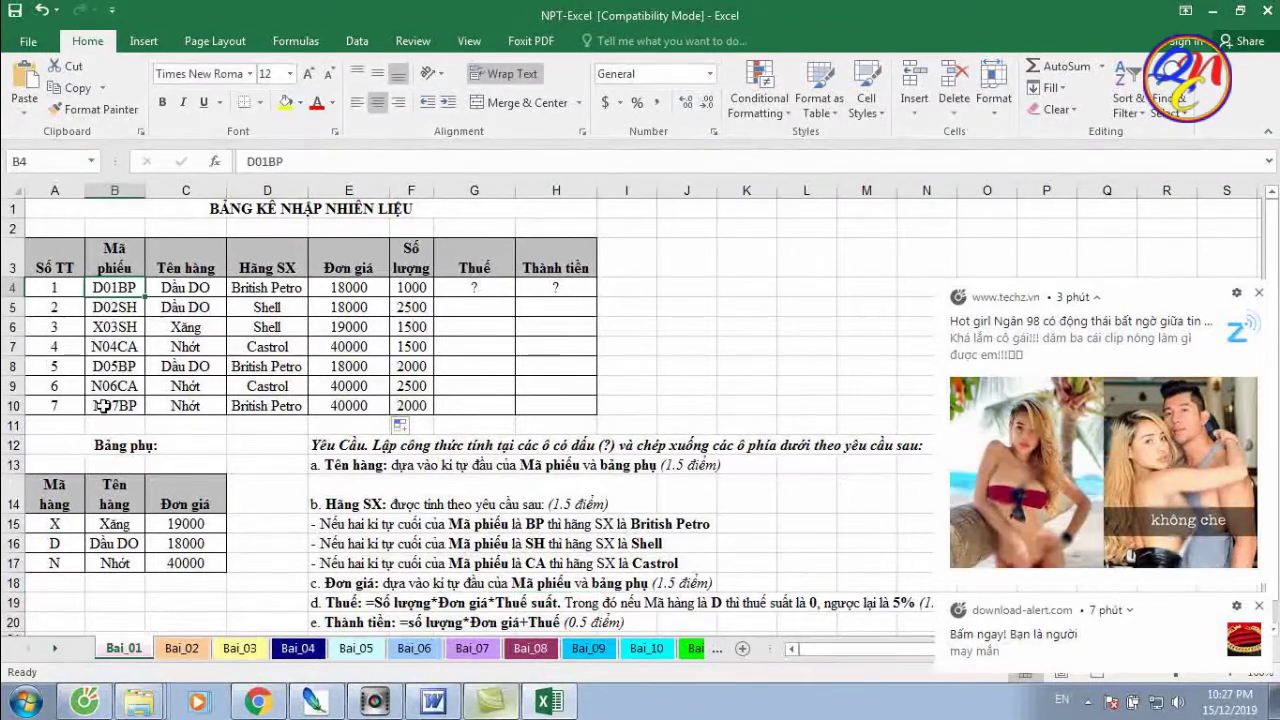
{"action": "left_click", "coordinate": [50, 521]}
{"action": "left_click", "coordinate": [56, 542]}
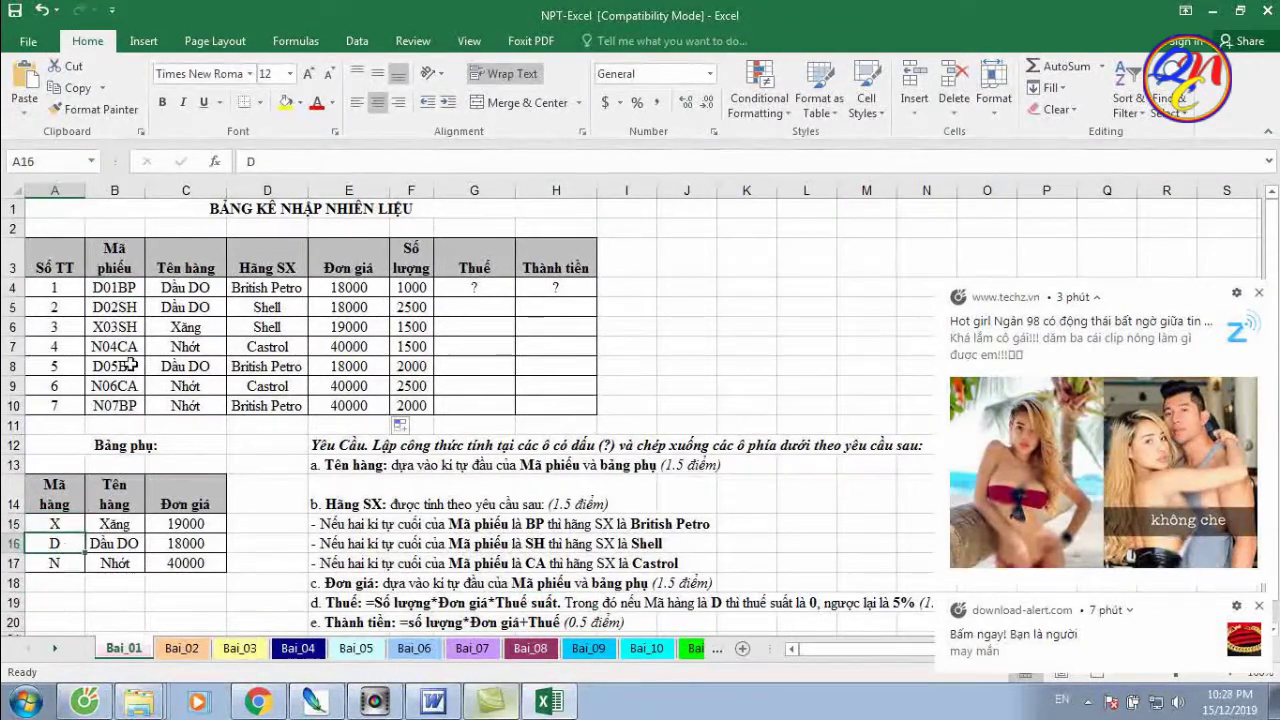
{"action": "left_click", "coordinate": [104, 287]}
{"action": "double_click", "coordinate": [98, 287]}
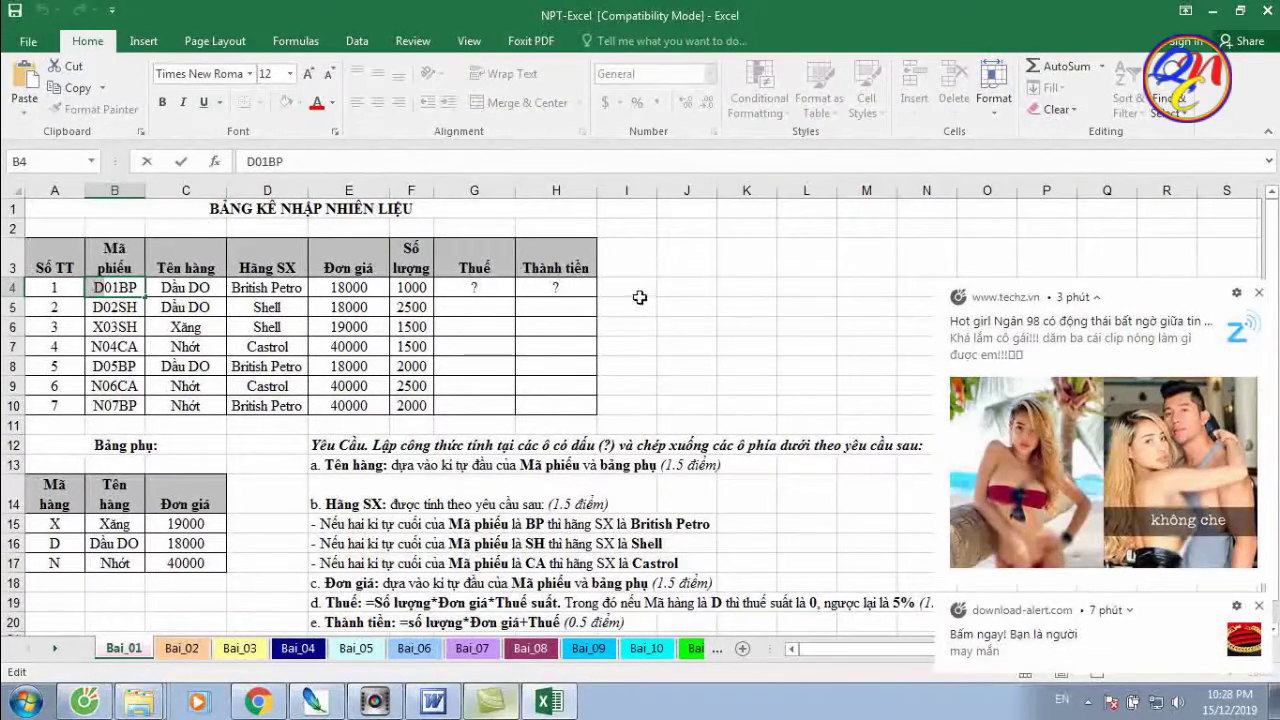
{"action": "key", "text": "Escape"}
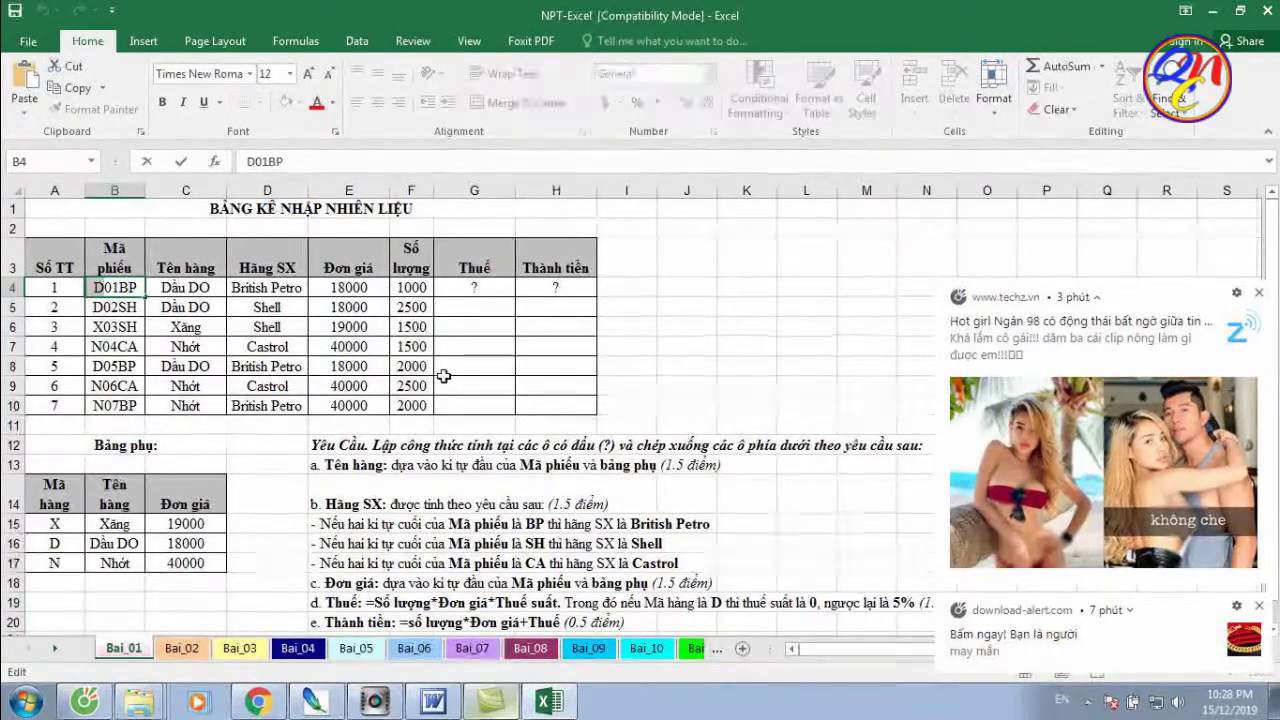
Enter the tax formula =F4*E4*if(left(B4,1)="D",0,5%)) in G4 and submit it
{"action": "left_click", "coordinate": [478, 288]}
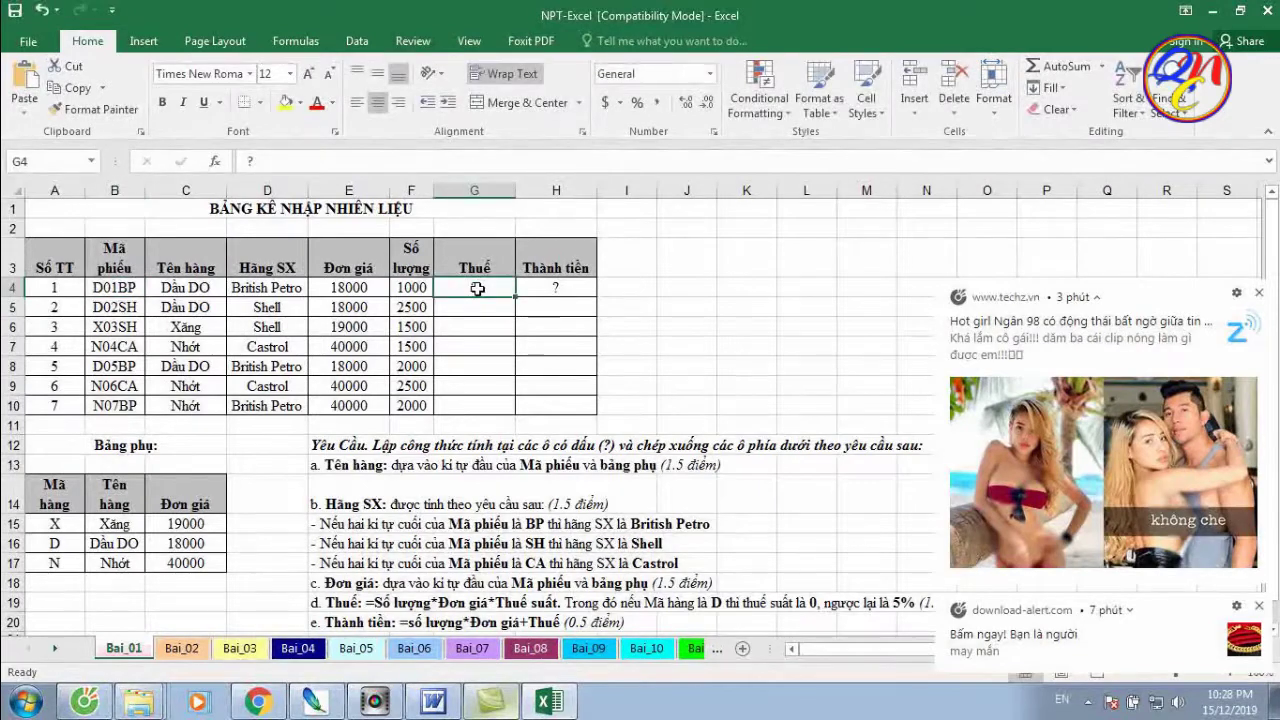
{"action": "type", "text": "="}
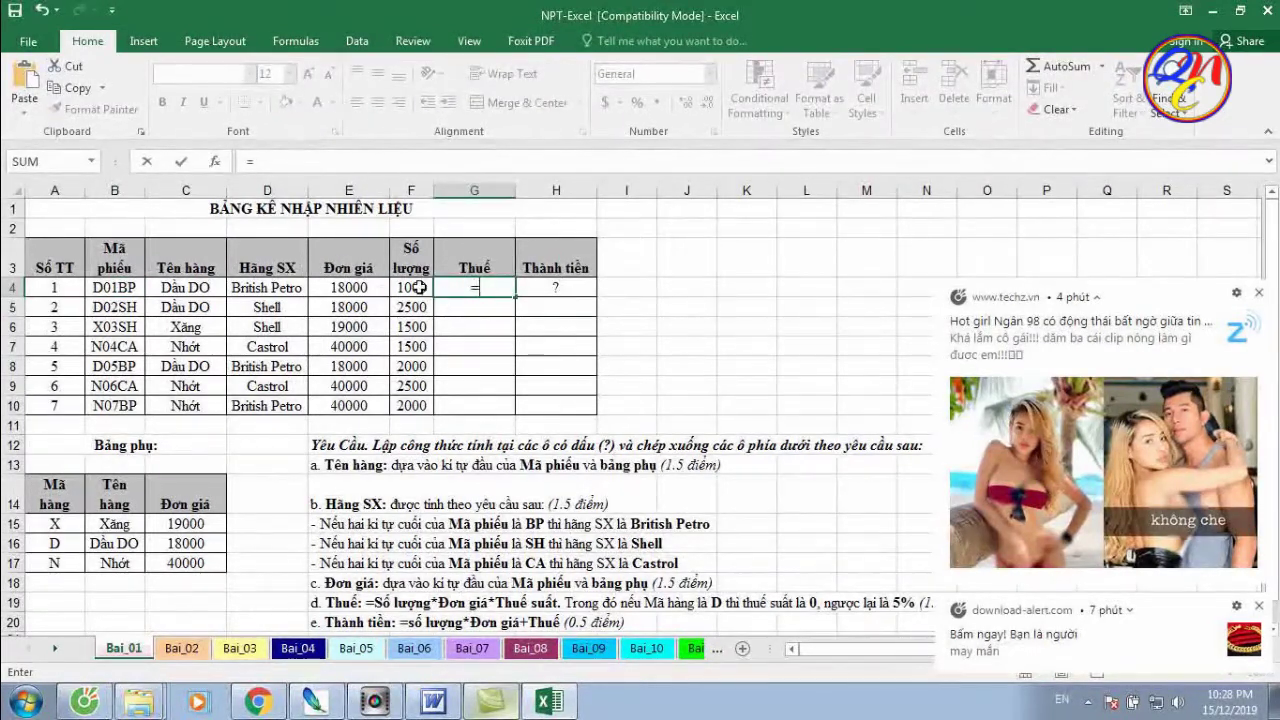
{"action": "left_click", "coordinate": [418, 287]}
{"action": "type", "text": "*"}
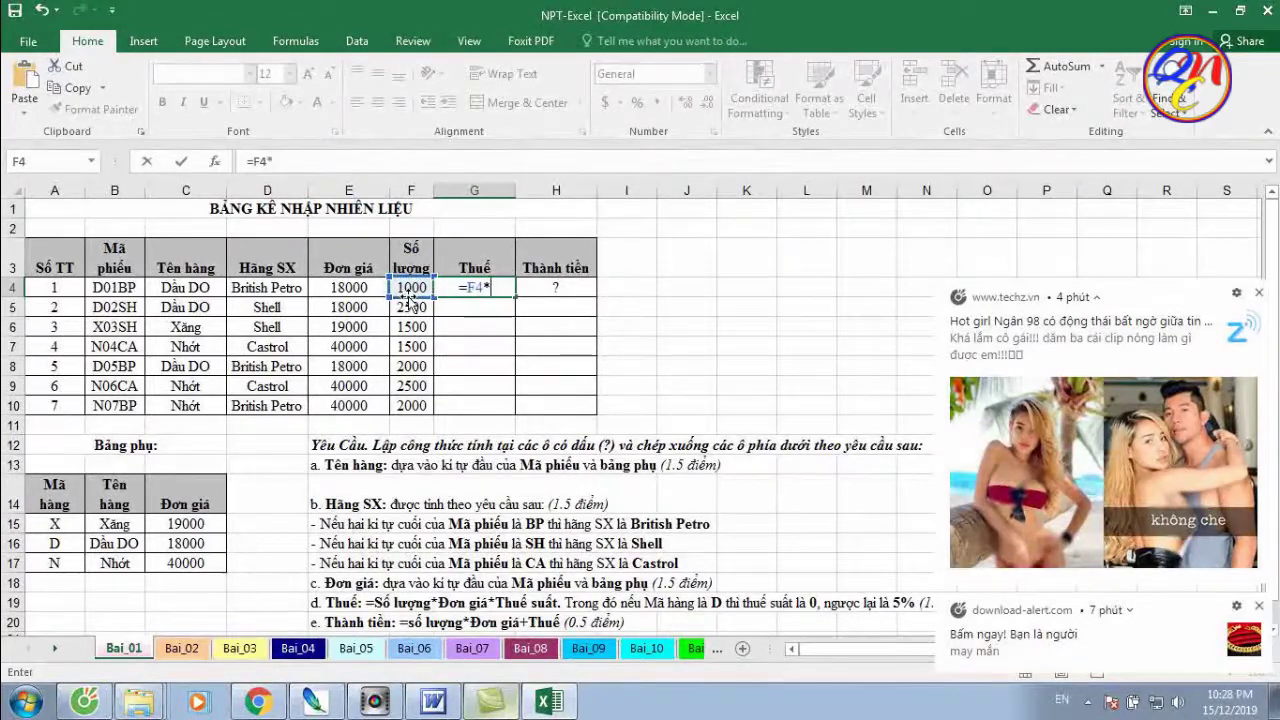
{"action": "left_click", "coordinate": [346, 288]}
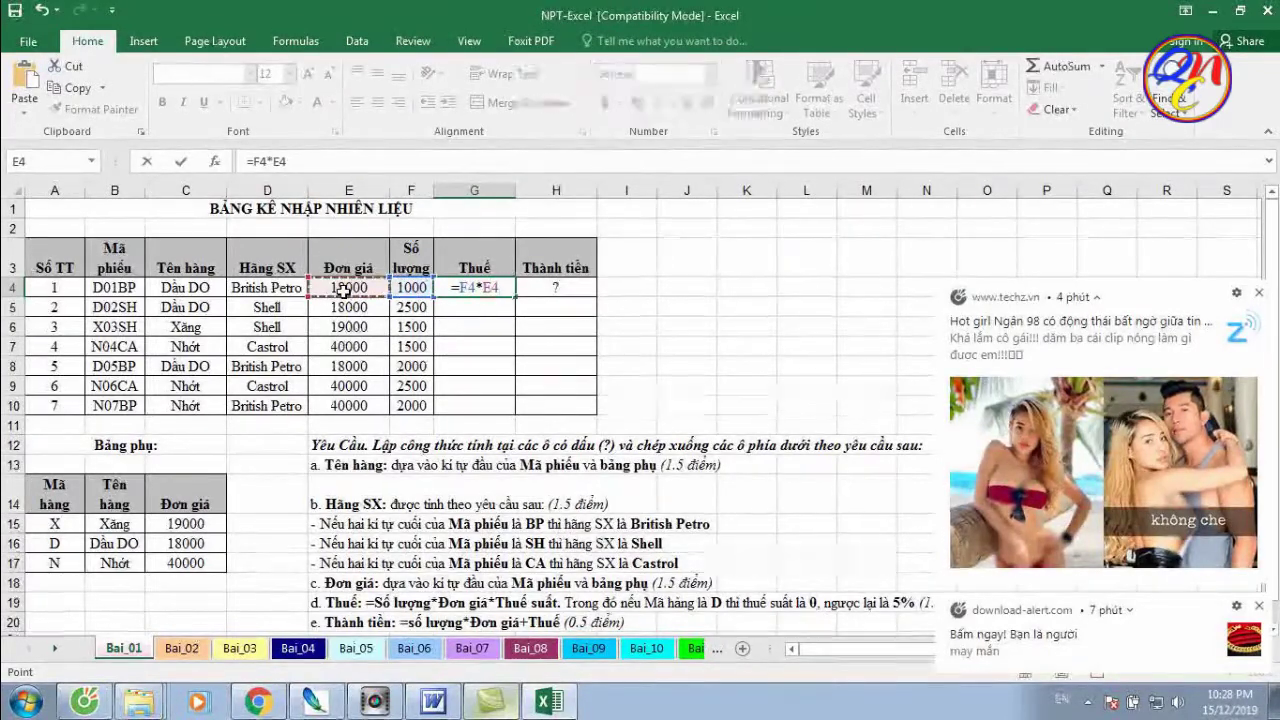
{"action": "type", "text": "*"}
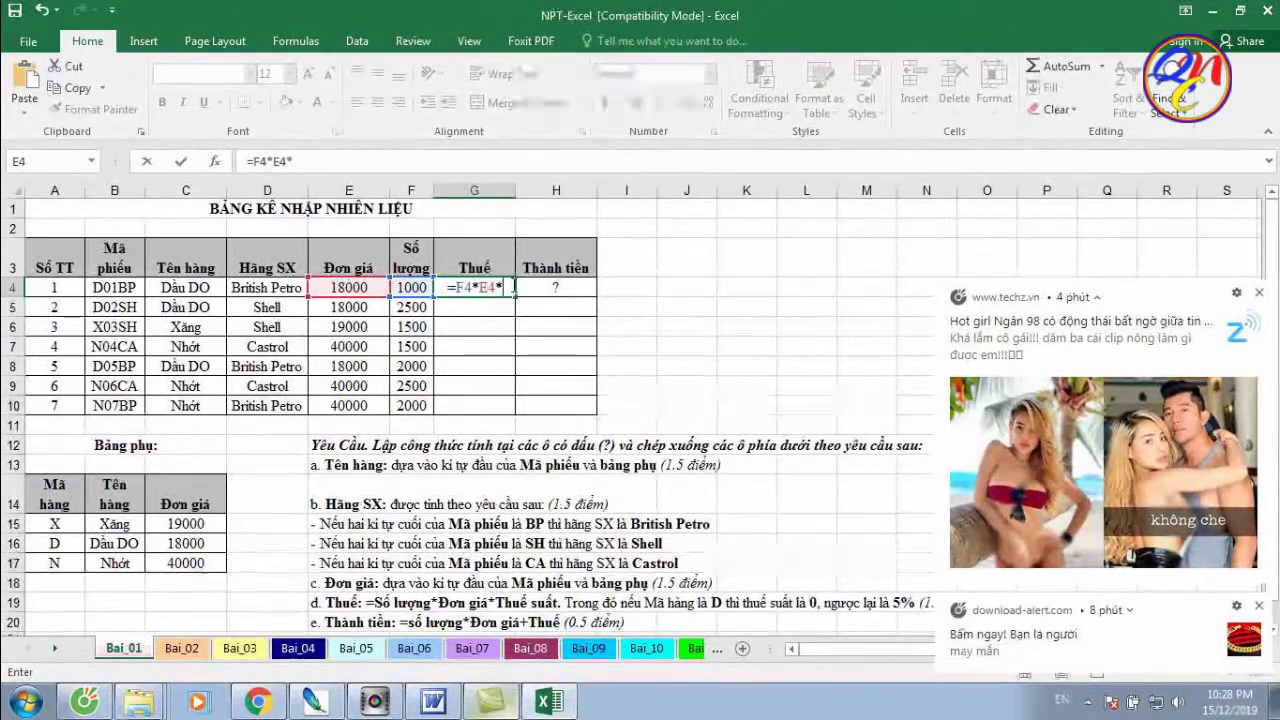
{"action": "type", "text": "i"}
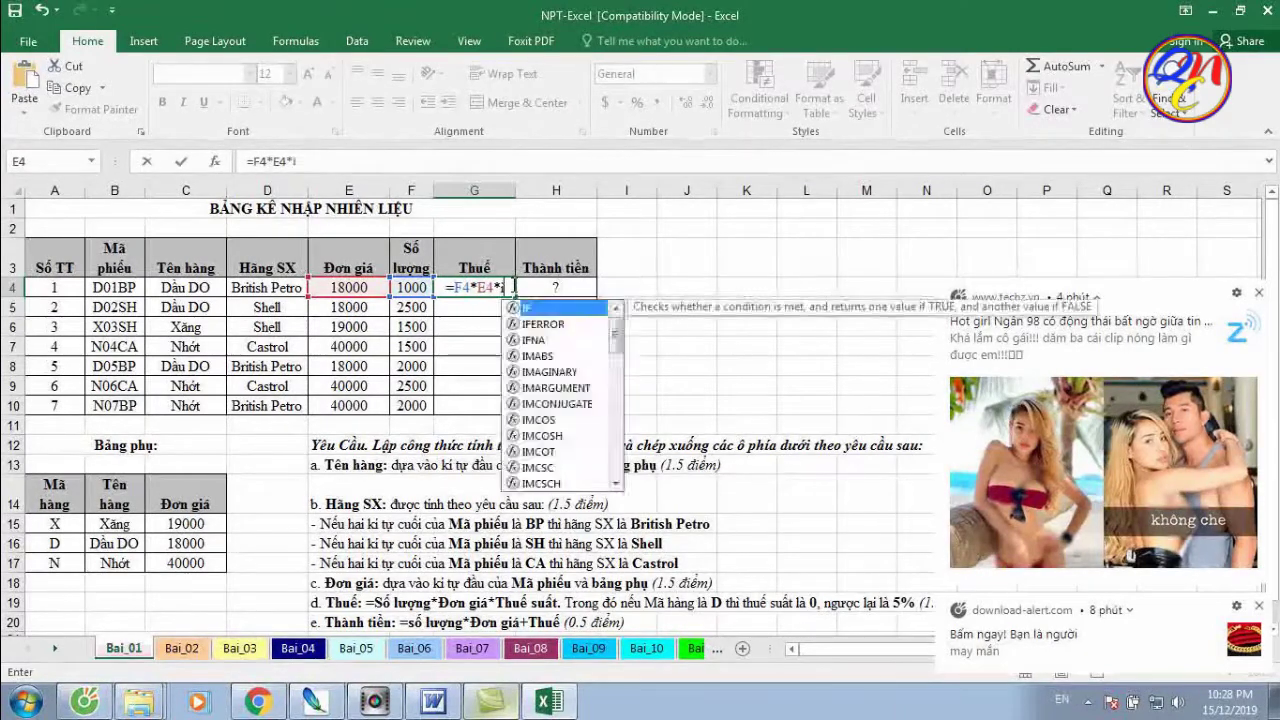
{"action": "type", "text": "f("}
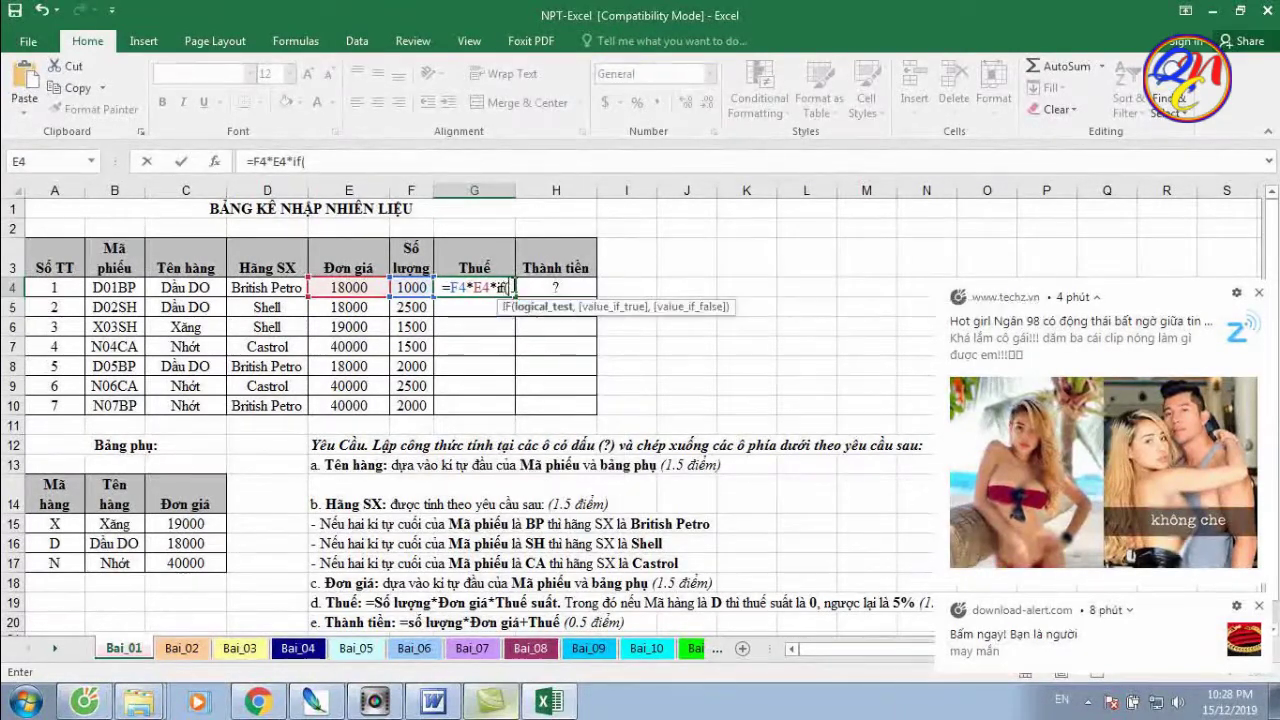
{"action": "type", "text": "le"}
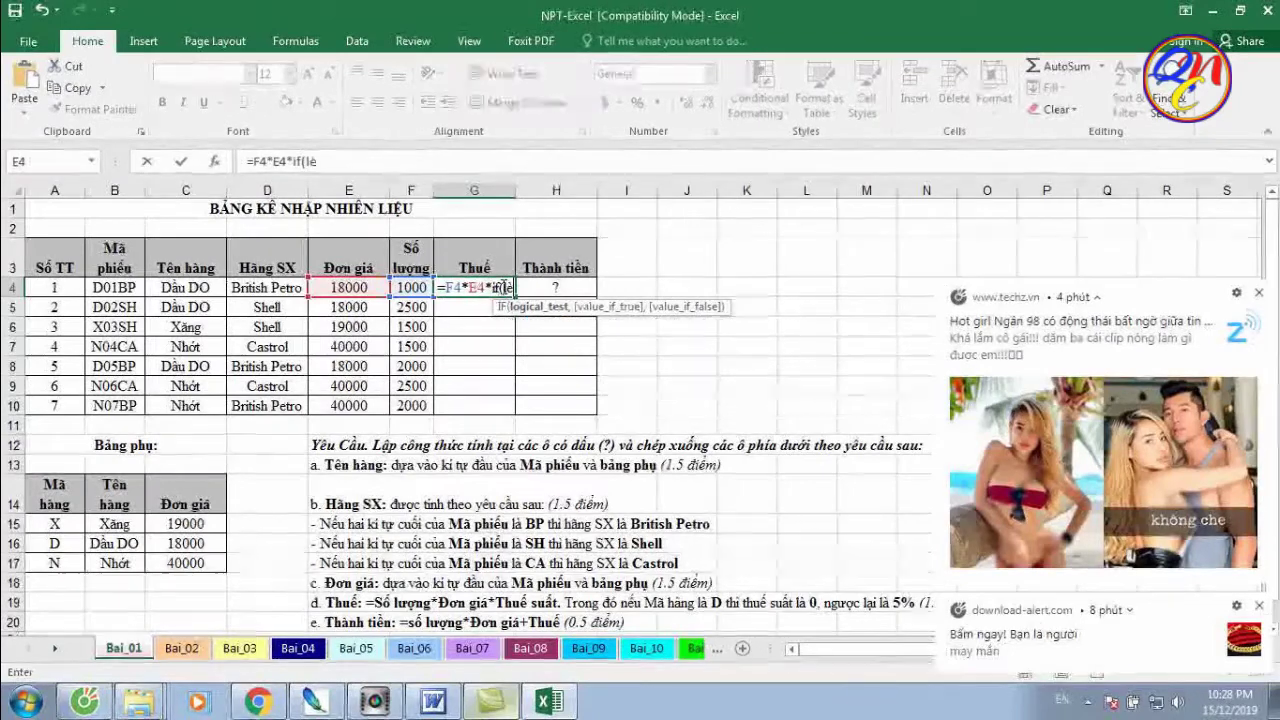
{"action": "type", "text": "ft("}
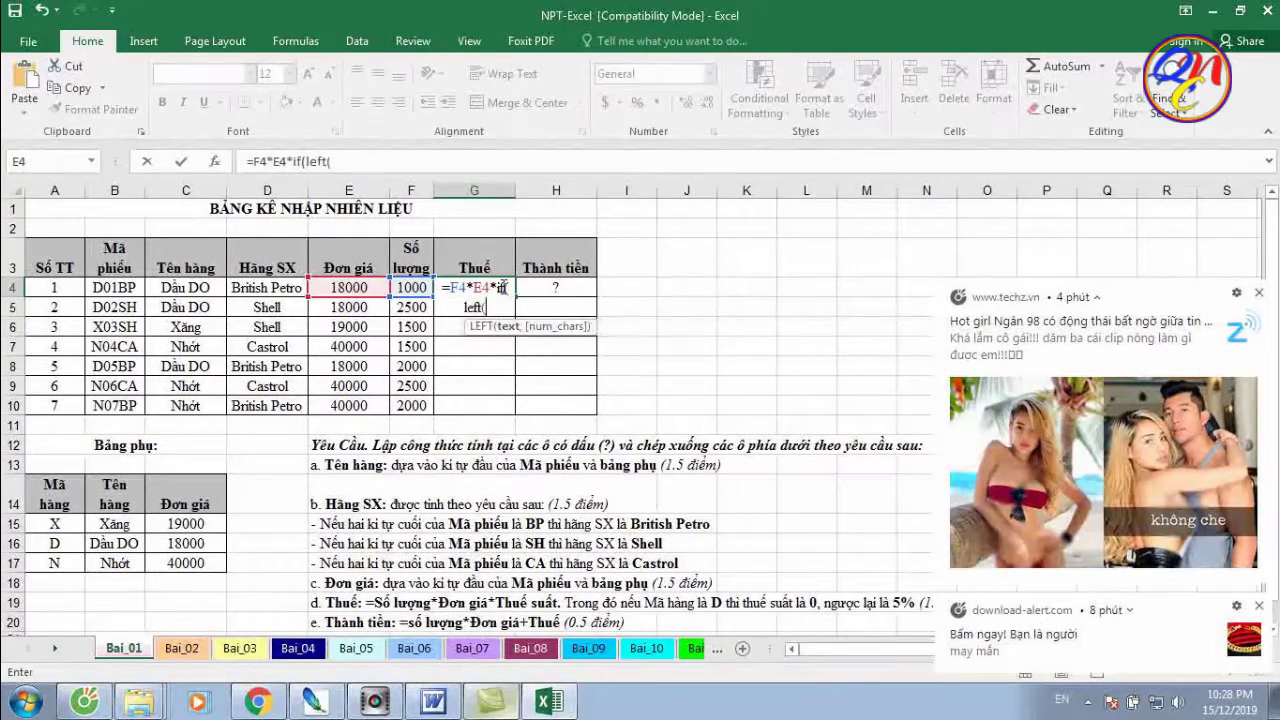
{"action": "left_click", "coordinate": [125, 289]}
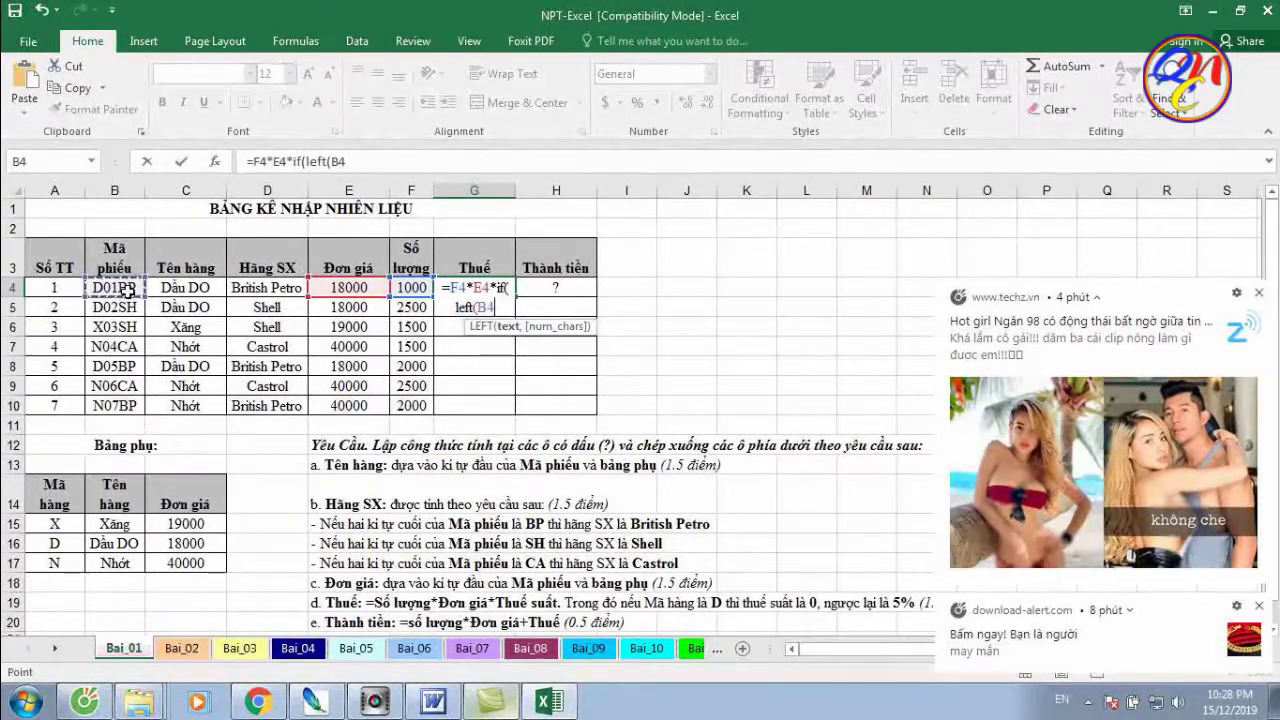
{"action": "type", "text": ",1"}
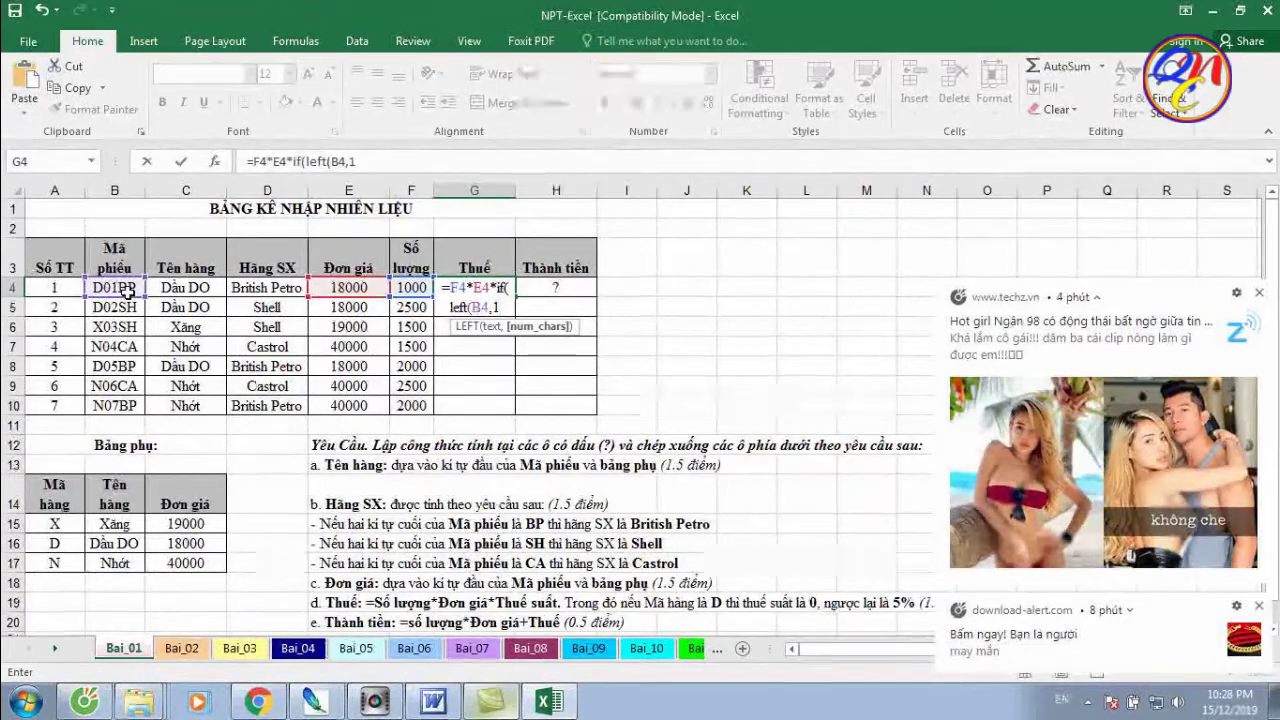
{"action": "type", "text": ")="}
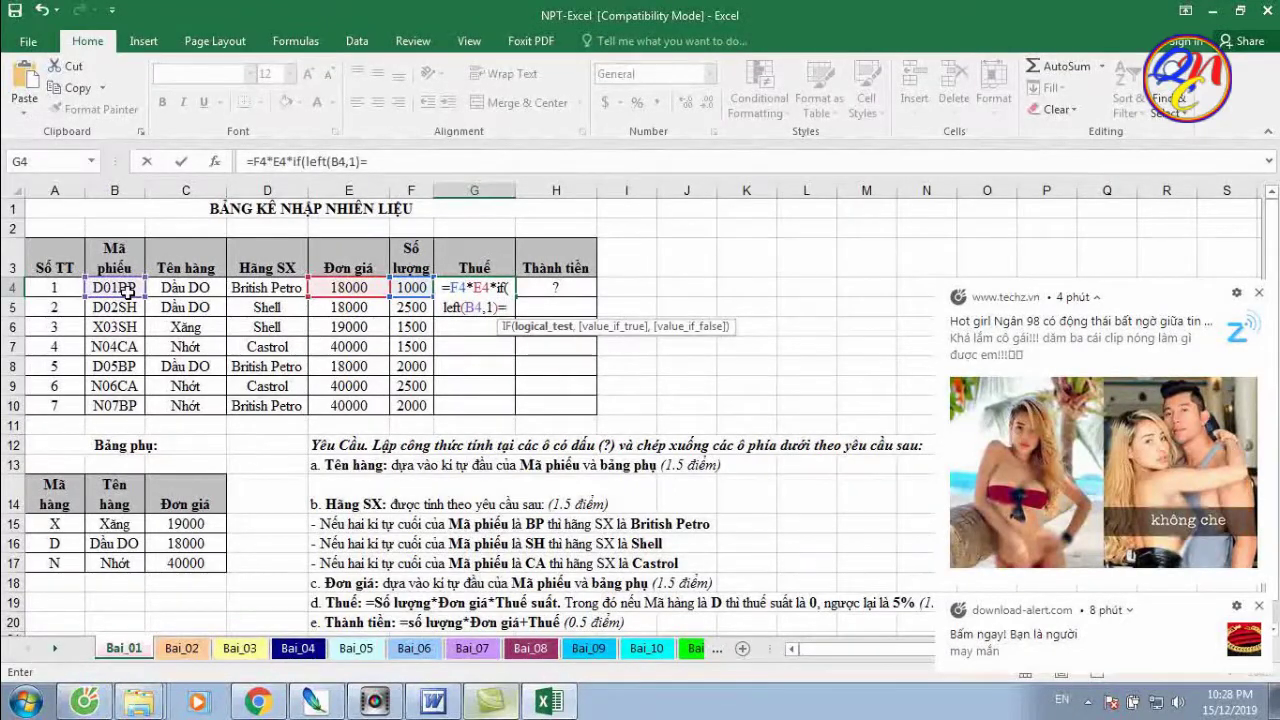
{"action": "type", "text": "\"D"}
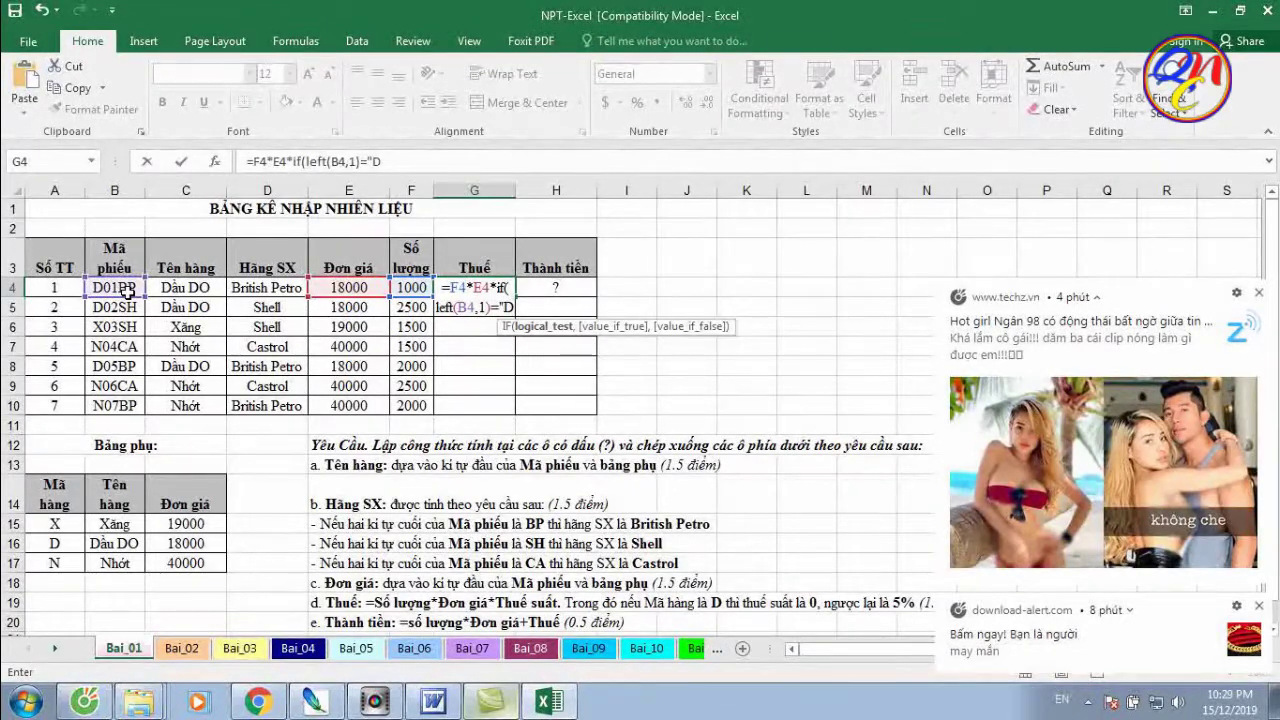
{"action": "type", "text": "\""}
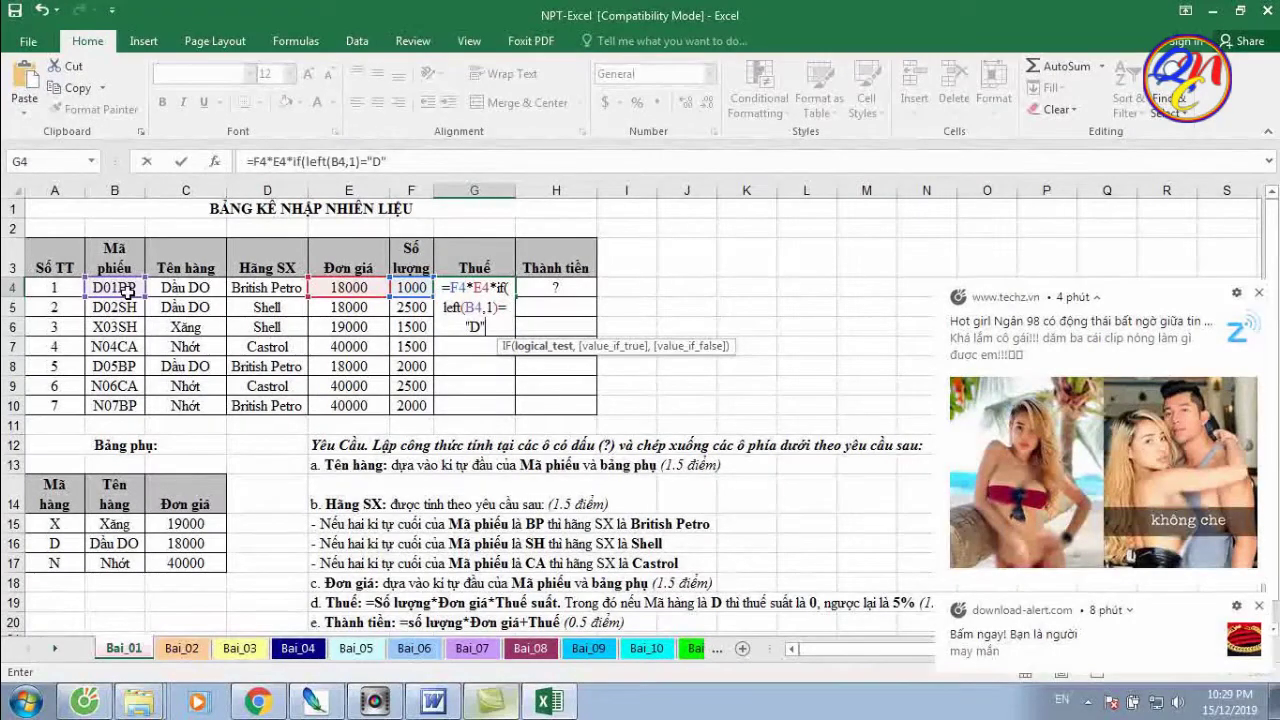
{"action": "type", "text": ",0"}
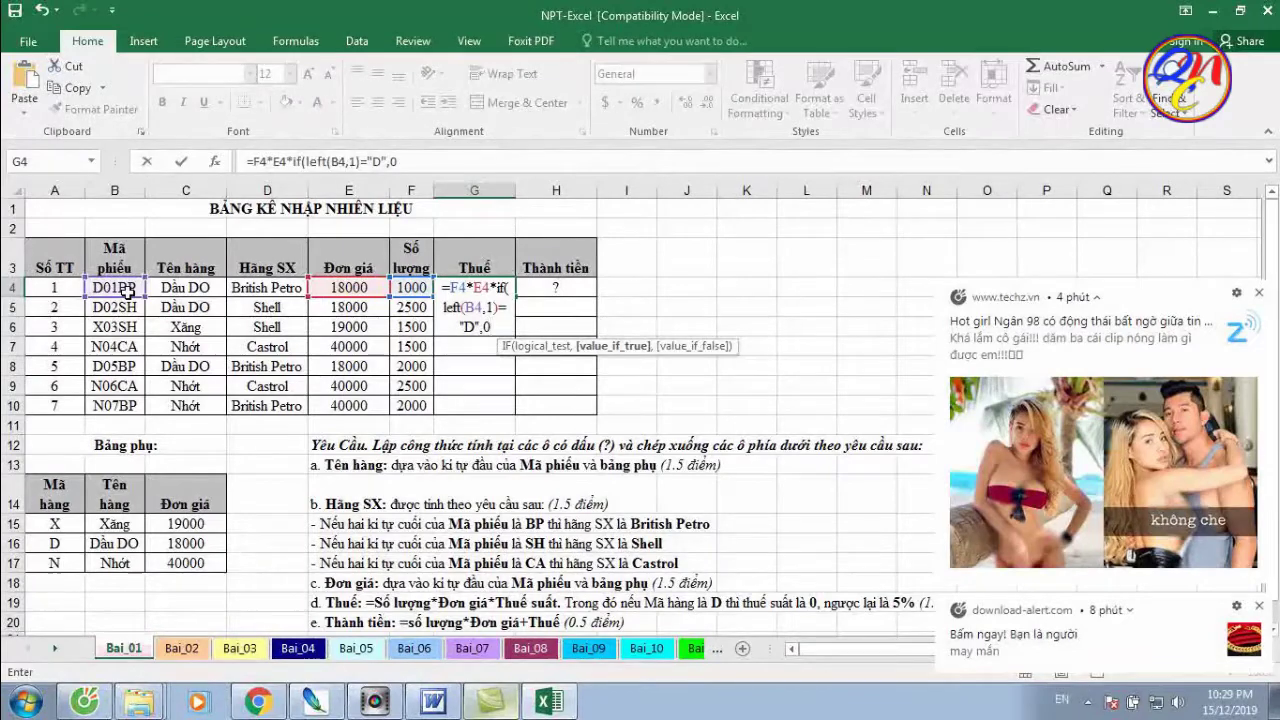
{"action": "type", "text": ",%"}
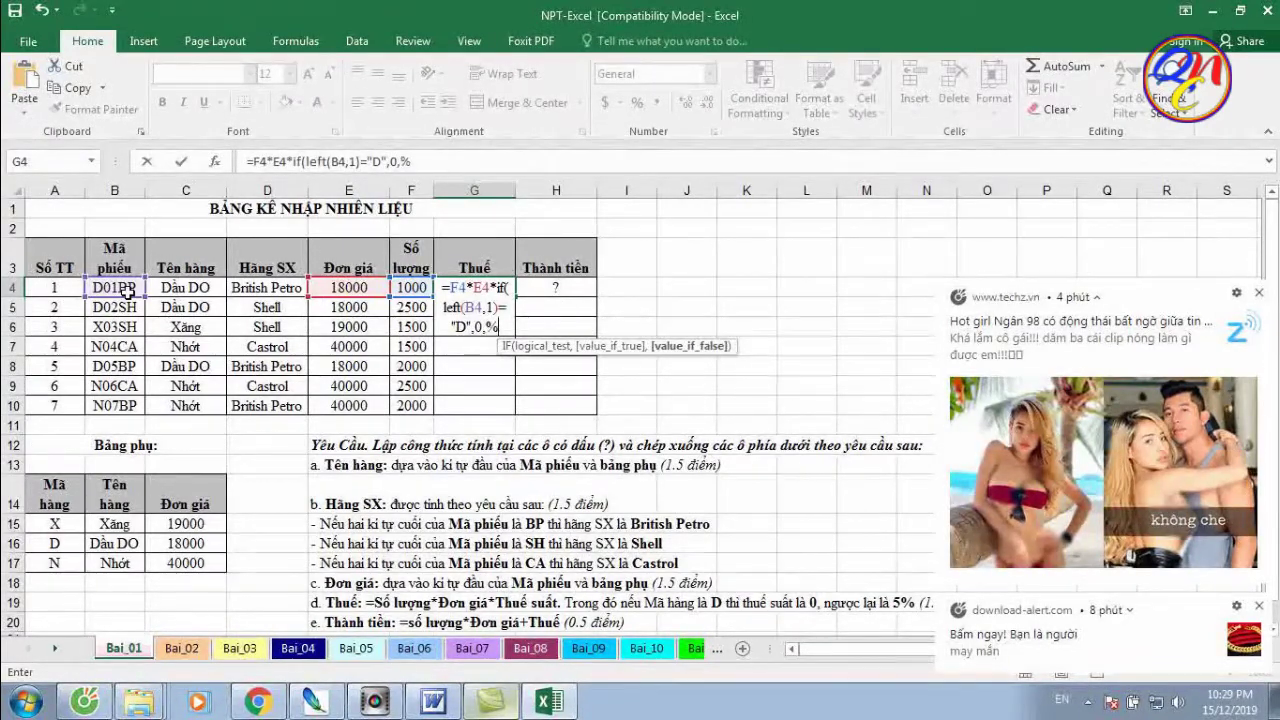
{"action": "key", "text": "BackSpace"}
{"action": "type", "text": "%"}
{"action": "type", "text": ")"}
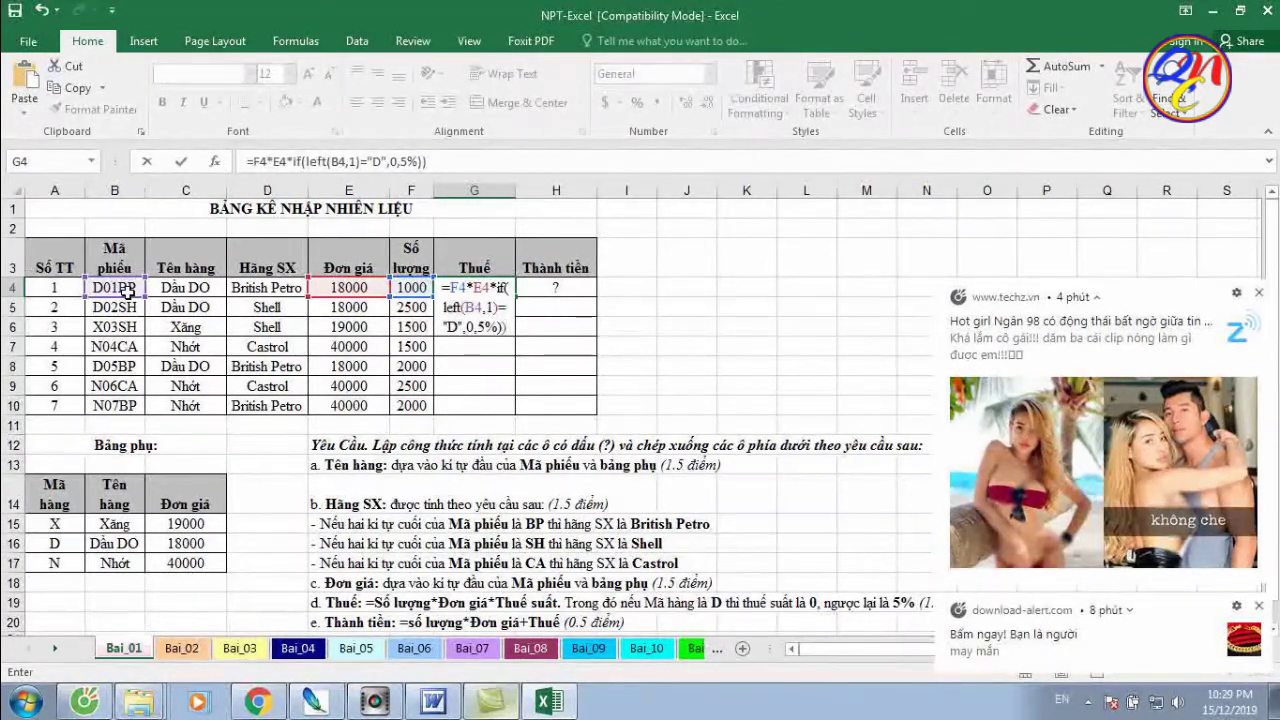
{"action": "key", "text": "Return"}
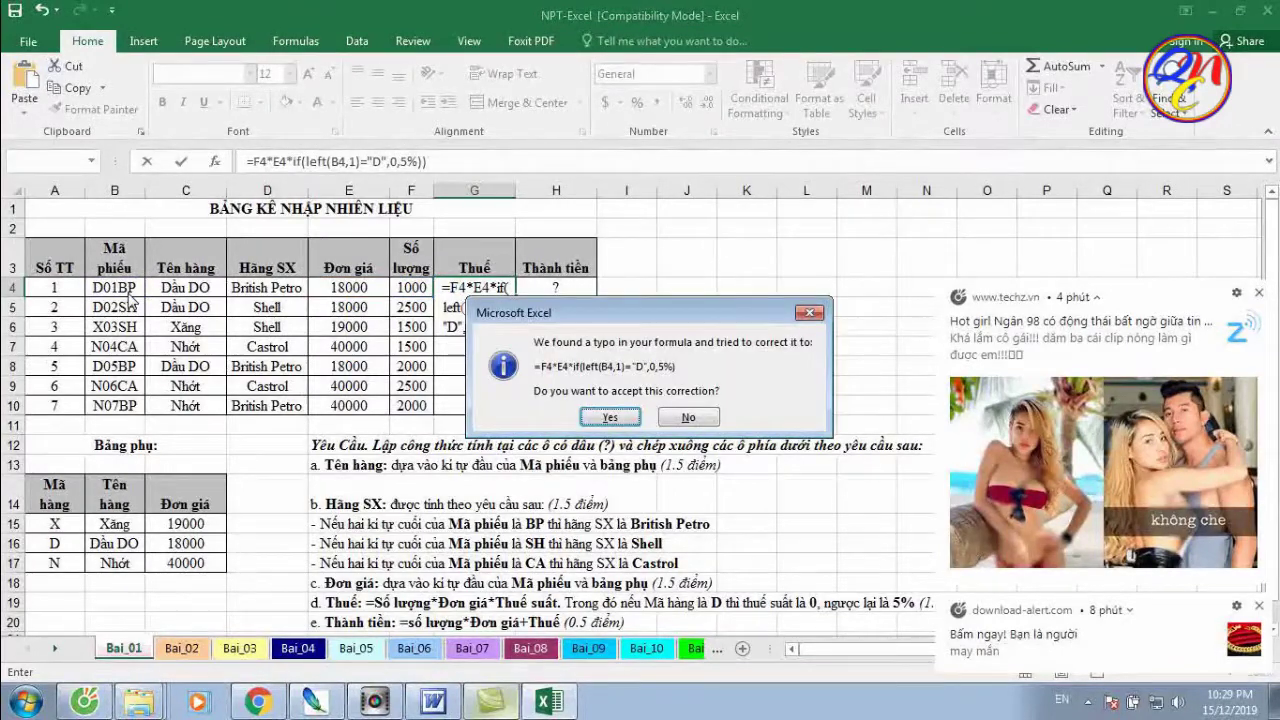
Decline the correction, close the Help window, and delete G4's extra closing parenthesis
{"action": "left_click", "coordinate": [688, 418]}
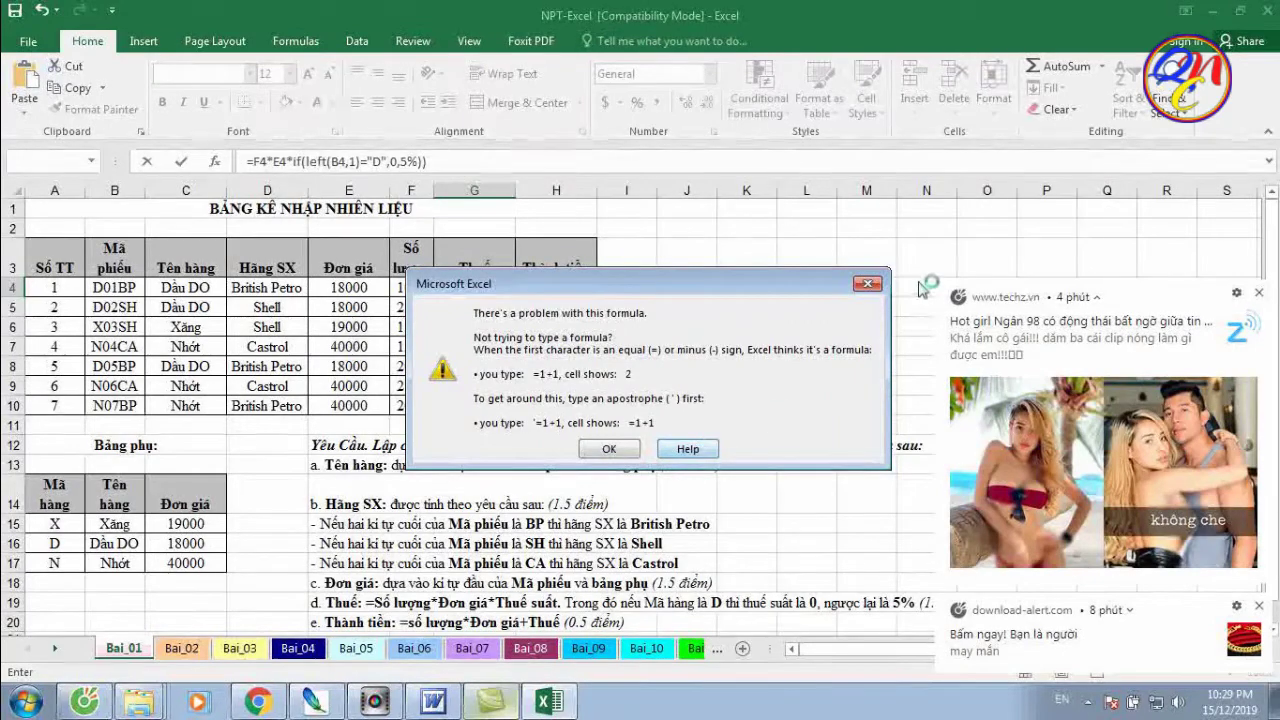
{"action": "left_click", "coordinate": [869, 287]}
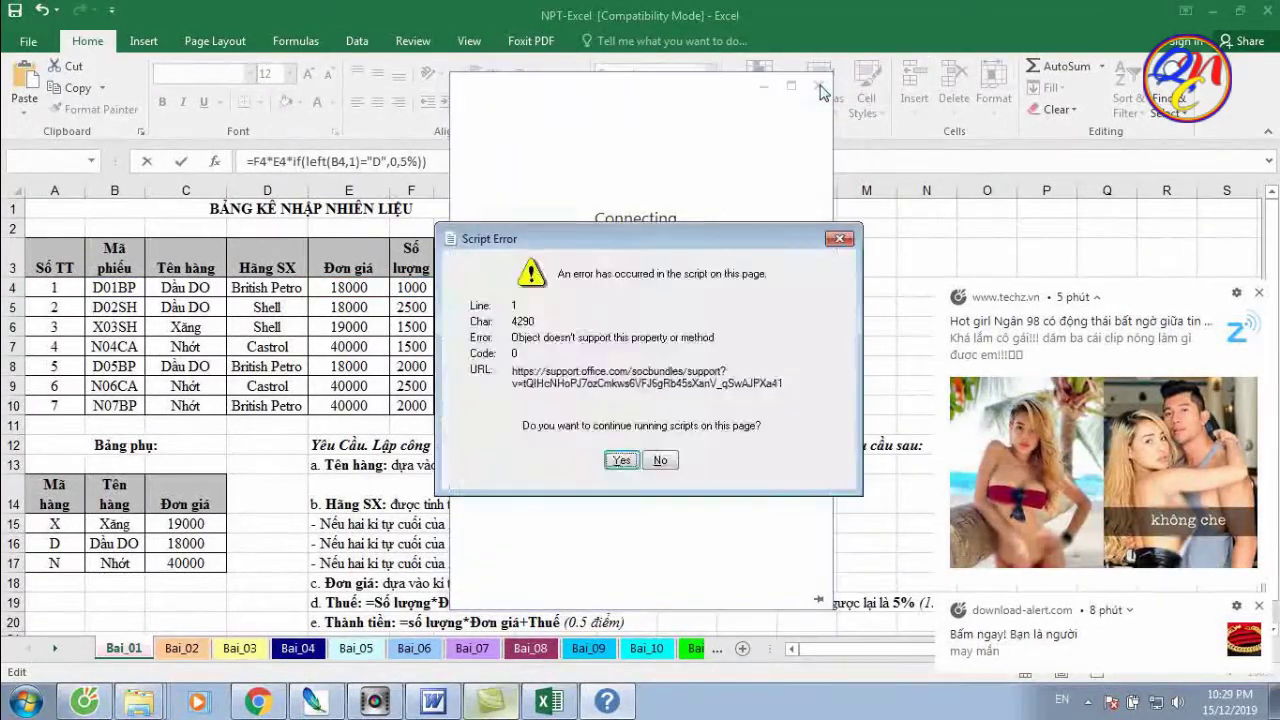
{"action": "left_click", "coordinate": [620, 461]}
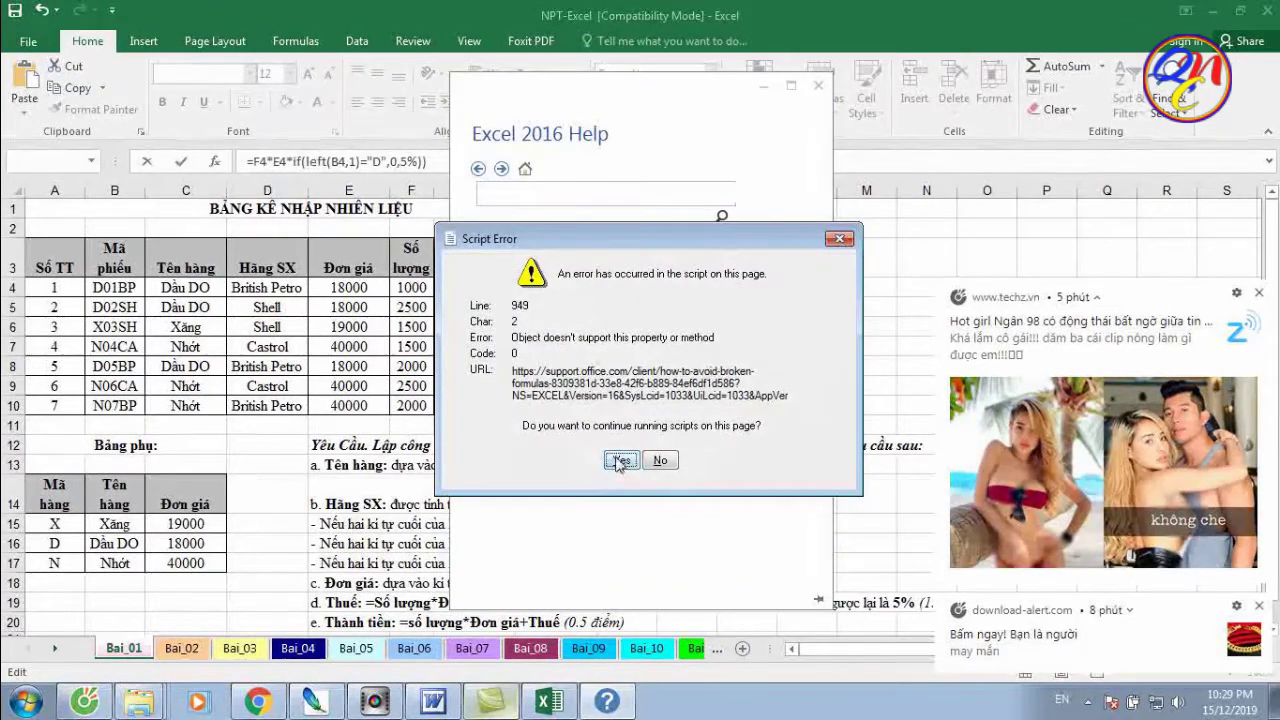
{"action": "left_click", "coordinate": [620, 461]}
{"action": "left_click", "coordinate": [622, 462]}
{"action": "left_click", "coordinate": [660, 461]}
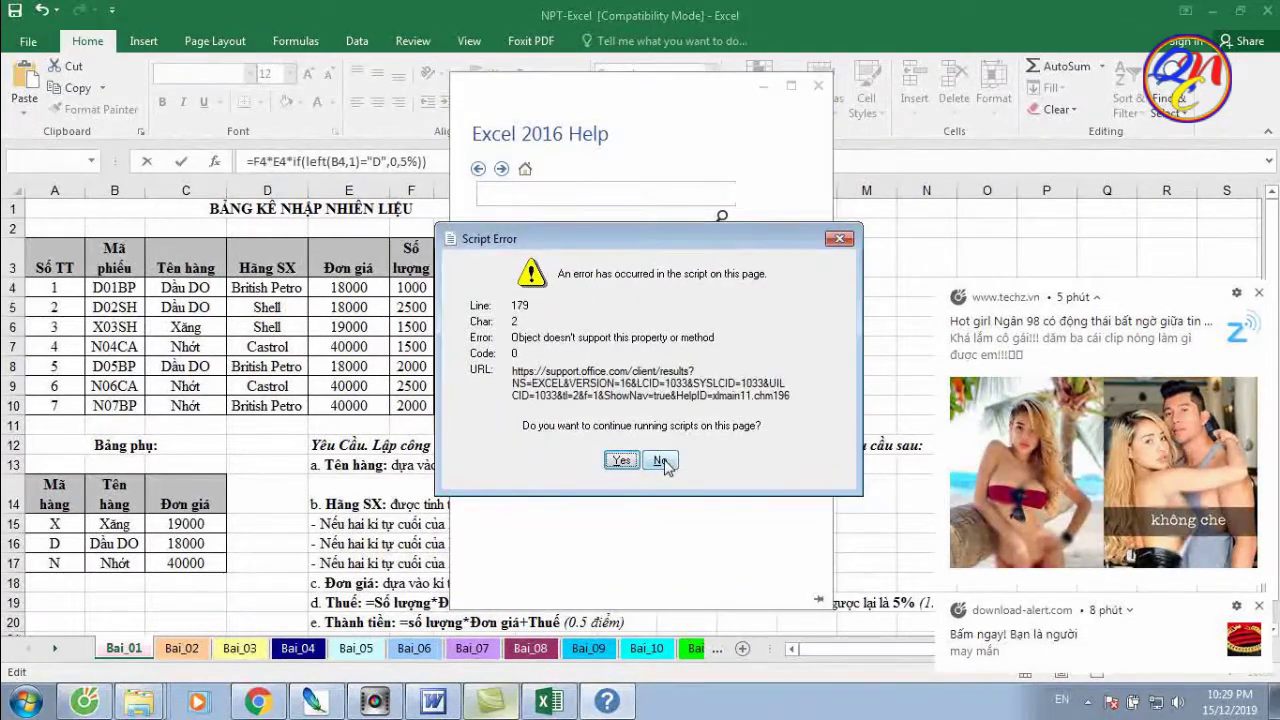
{"action": "left_click", "coordinate": [662, 461]}
{"action": "left_click", "coordinate": [818, 86]}
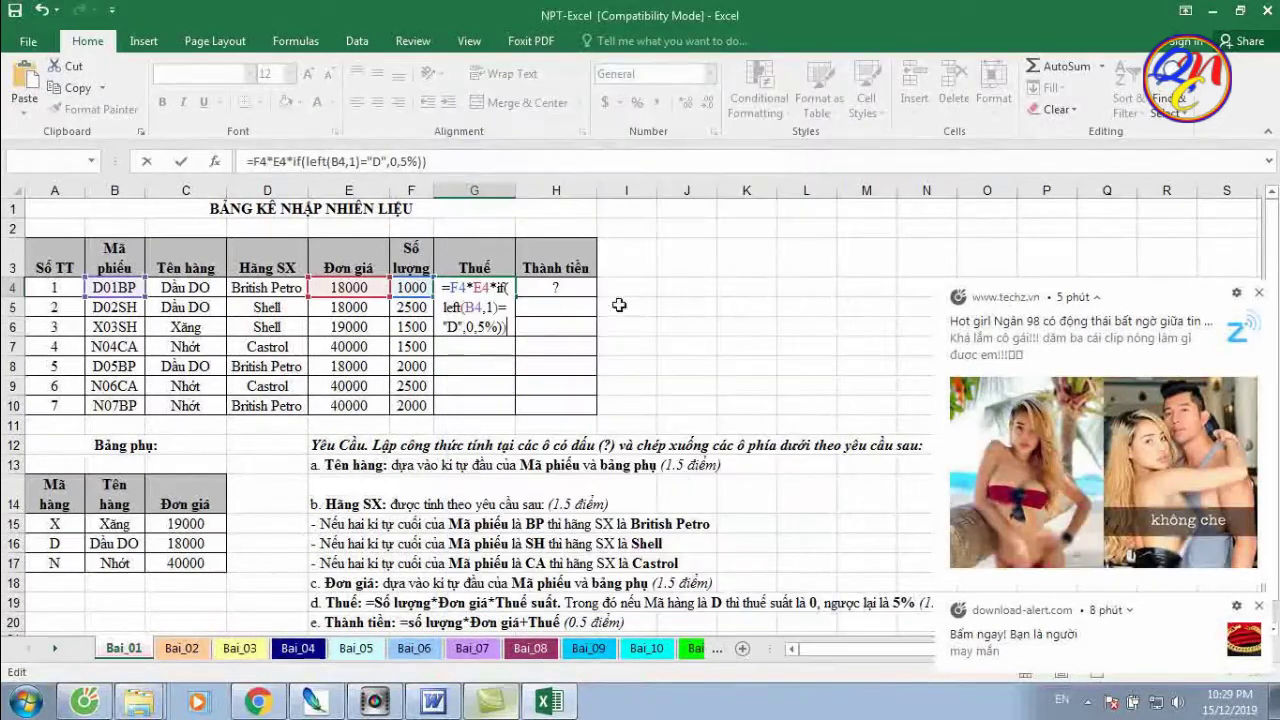
{"action": "key", "text": "BackSpace"}
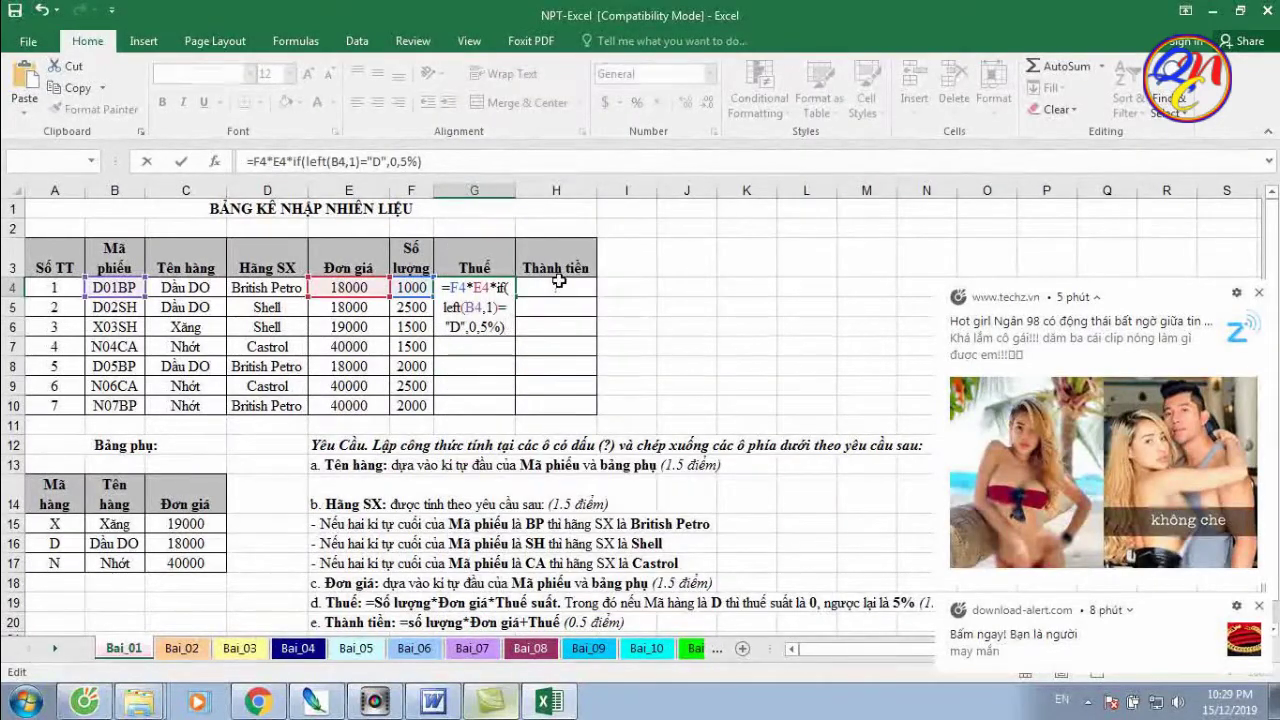
Commit G4's tax formula, showing 0, and paste it into G5
{"action": "key", "text": "Return"}
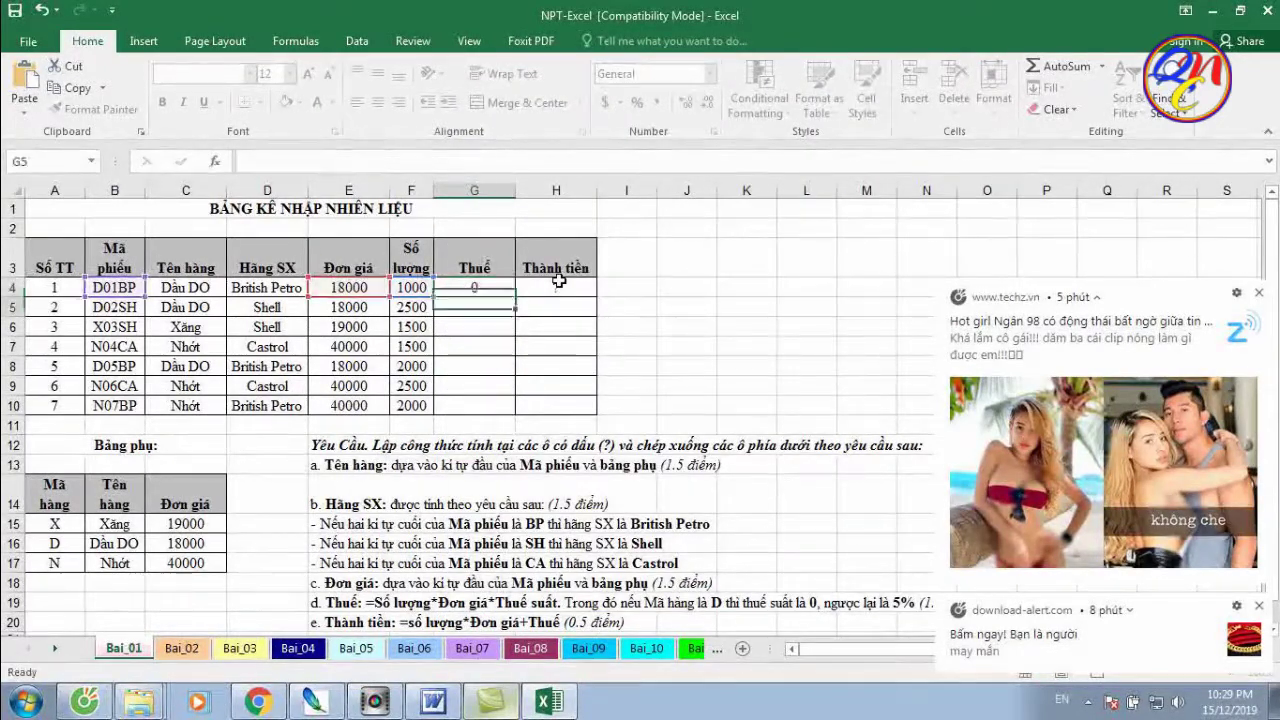
{"action": "left_click", "coordinate": [478, 290]}
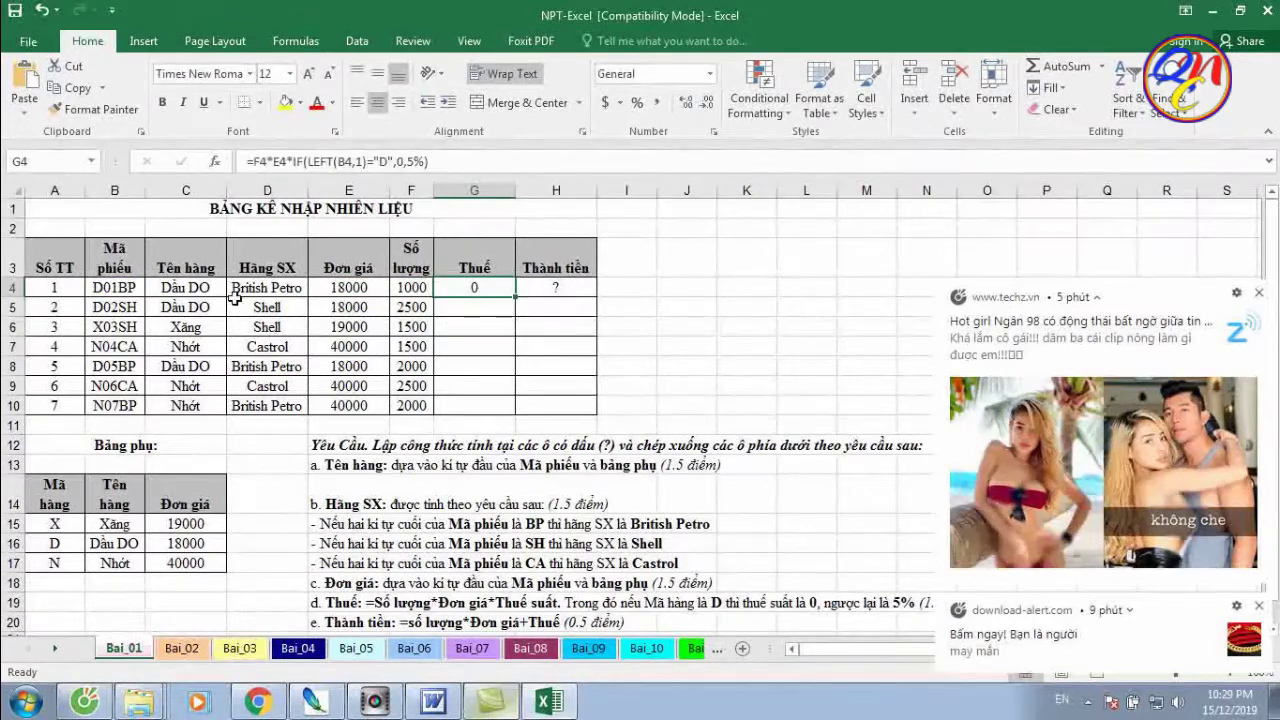
{"action": "left_click", "coordinate": [473, 307]}
{"action": "type", "text": "0"}
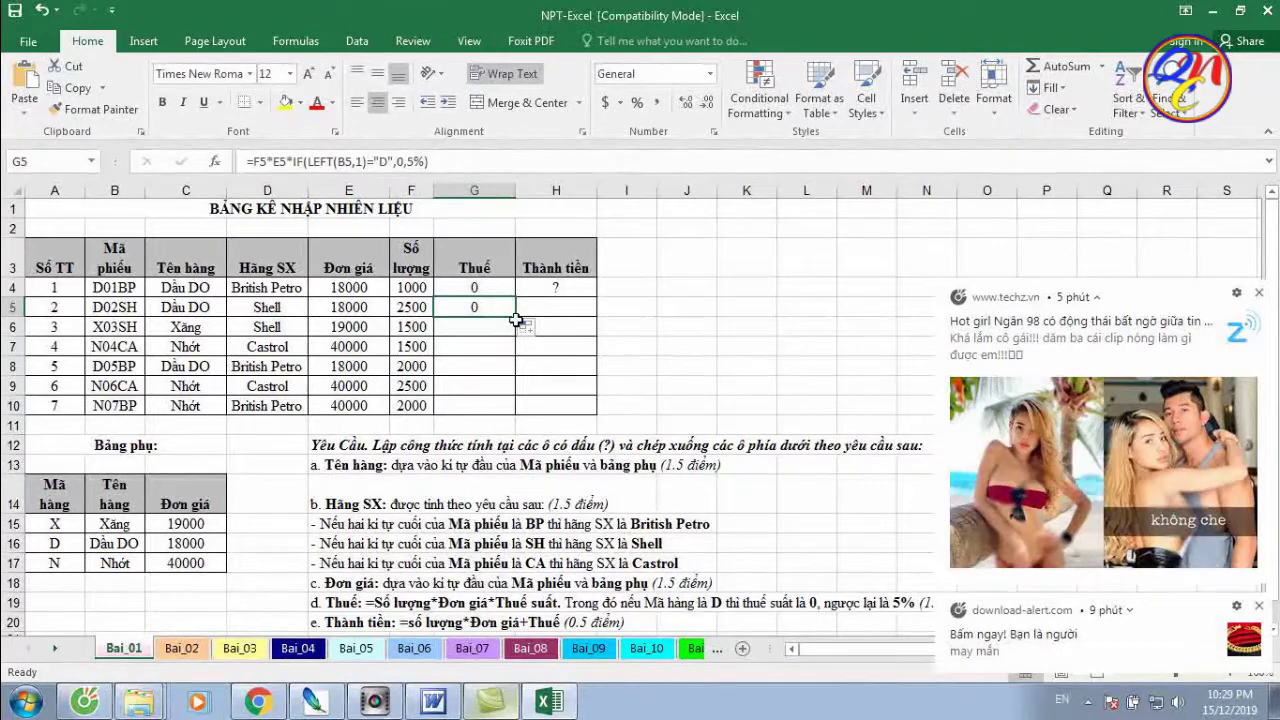
Fill the tax formula down to G10, giving 0, 0, 1425000, 3000000, 0, 5000000, 4000000
{"action": "left_click_drag", "start_coordinate": [517, 320], "coordinate": [517, 320]}
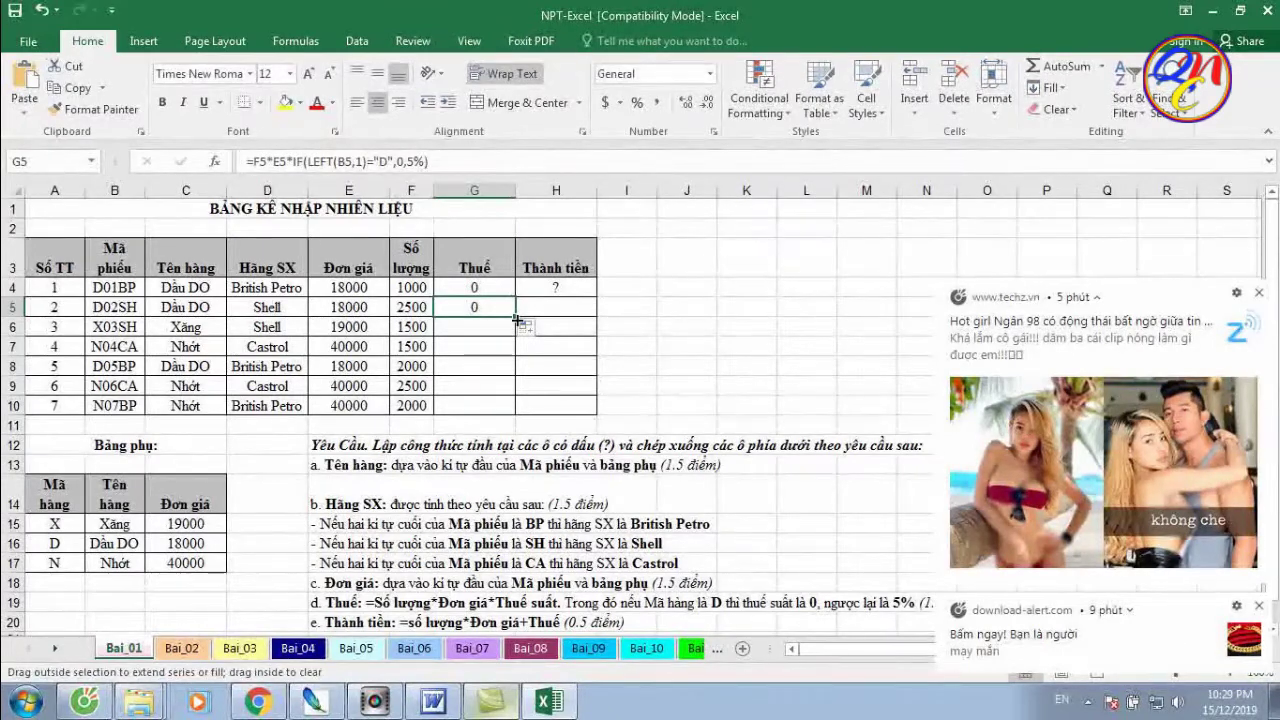
{"action": "left_click_drag", "start_coordinate": [517, 331], "coordinate": [517, 331]}
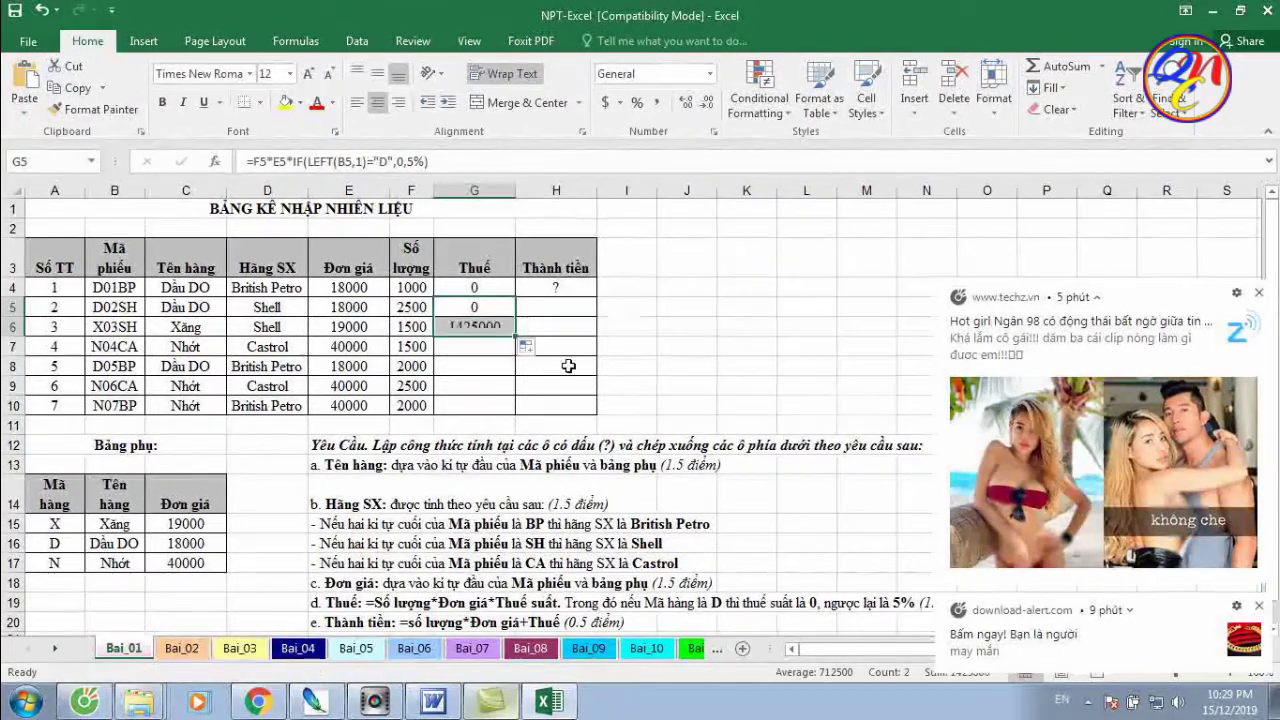
{"action": "left_click", "coordinate": [484, 328]}
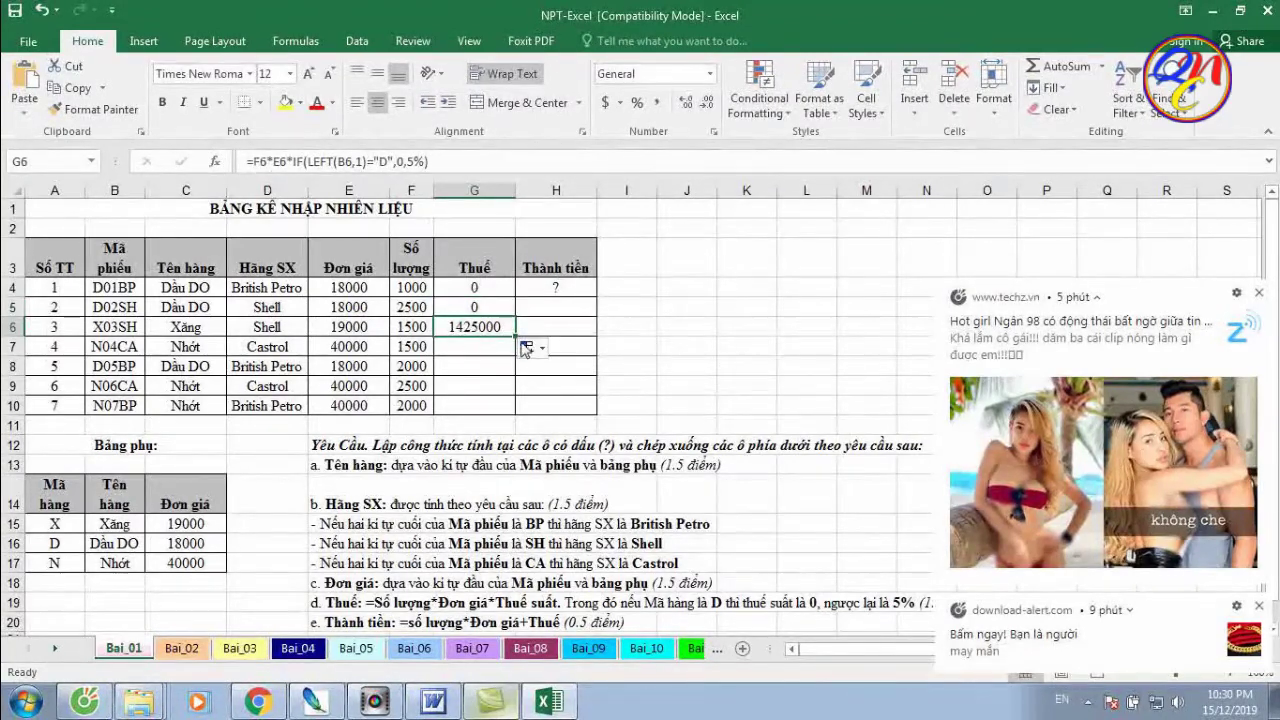
{"action": "left_click_drag", "start_coordinate": [516, 337], "coordinate": [517, 410]}
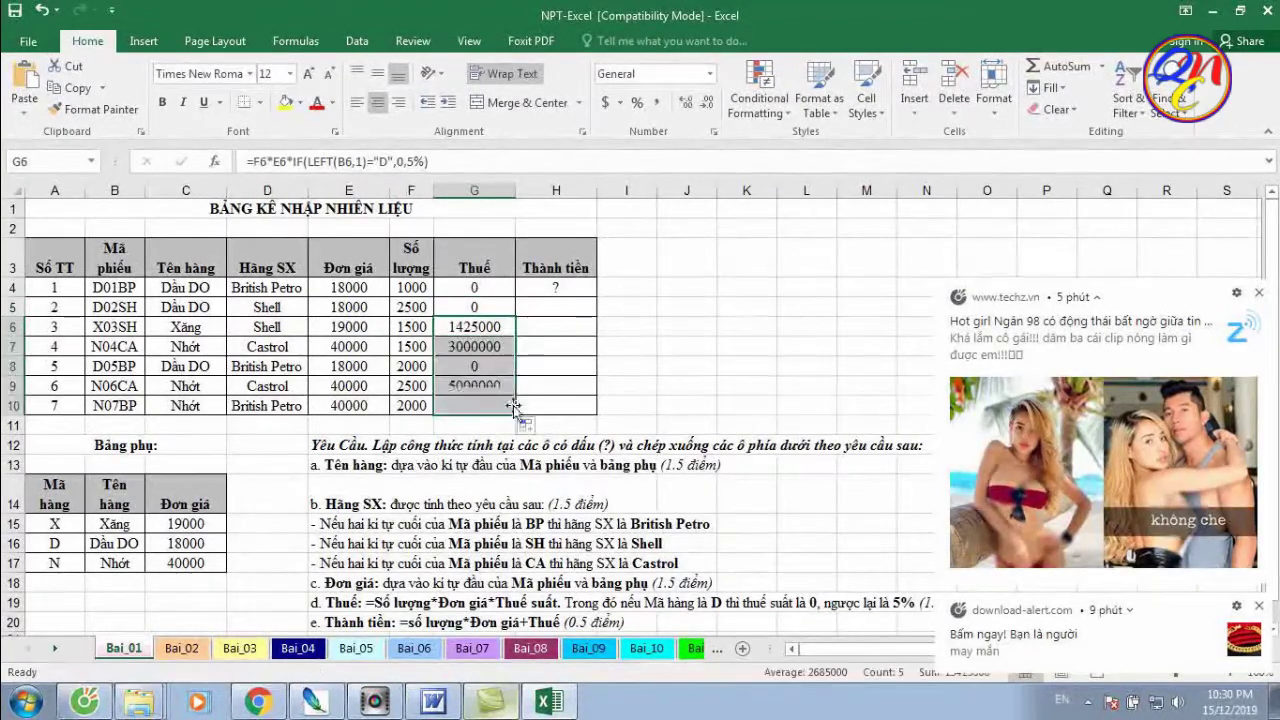
Verify the tax results in G6, G7, G9 and G10 against ticket codes N04CA, N06CA, N07BP
{"action": "left_click", "coordinate": [494, 327]}
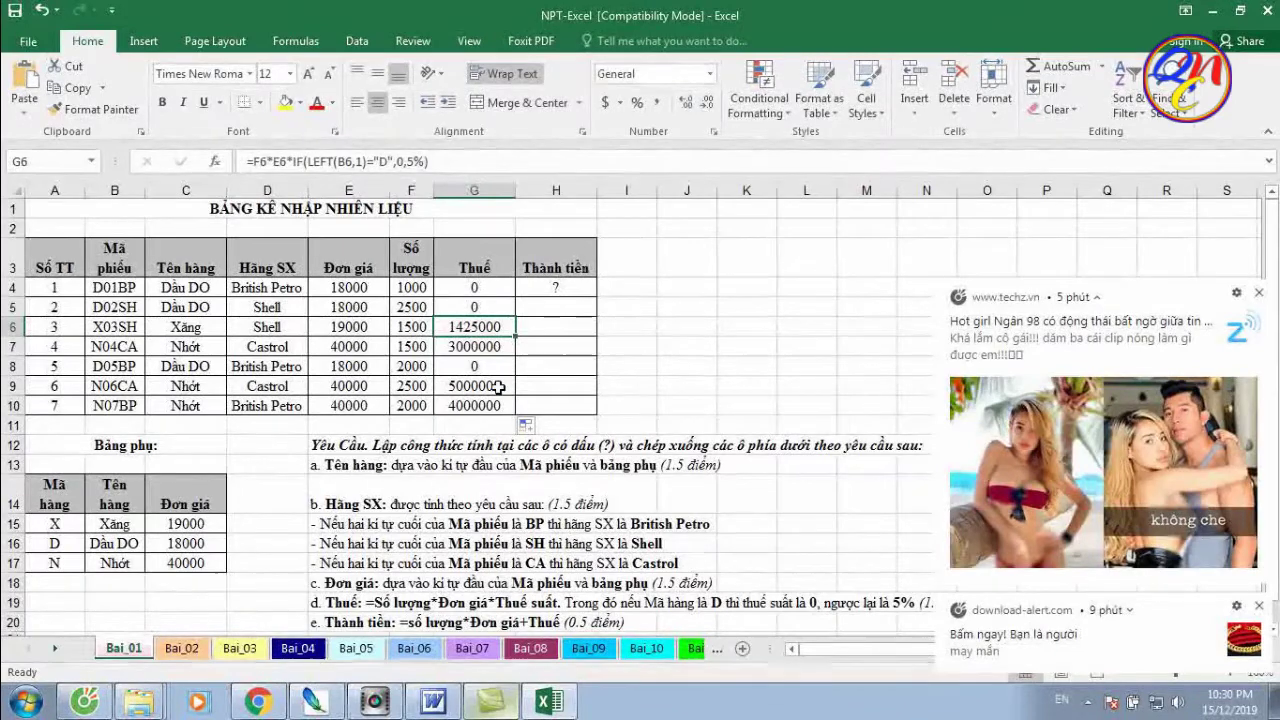
{"action": "left_click", "coordinate": [127, 387]}
{"action": "left_click", "coordinate": [97, 407]}
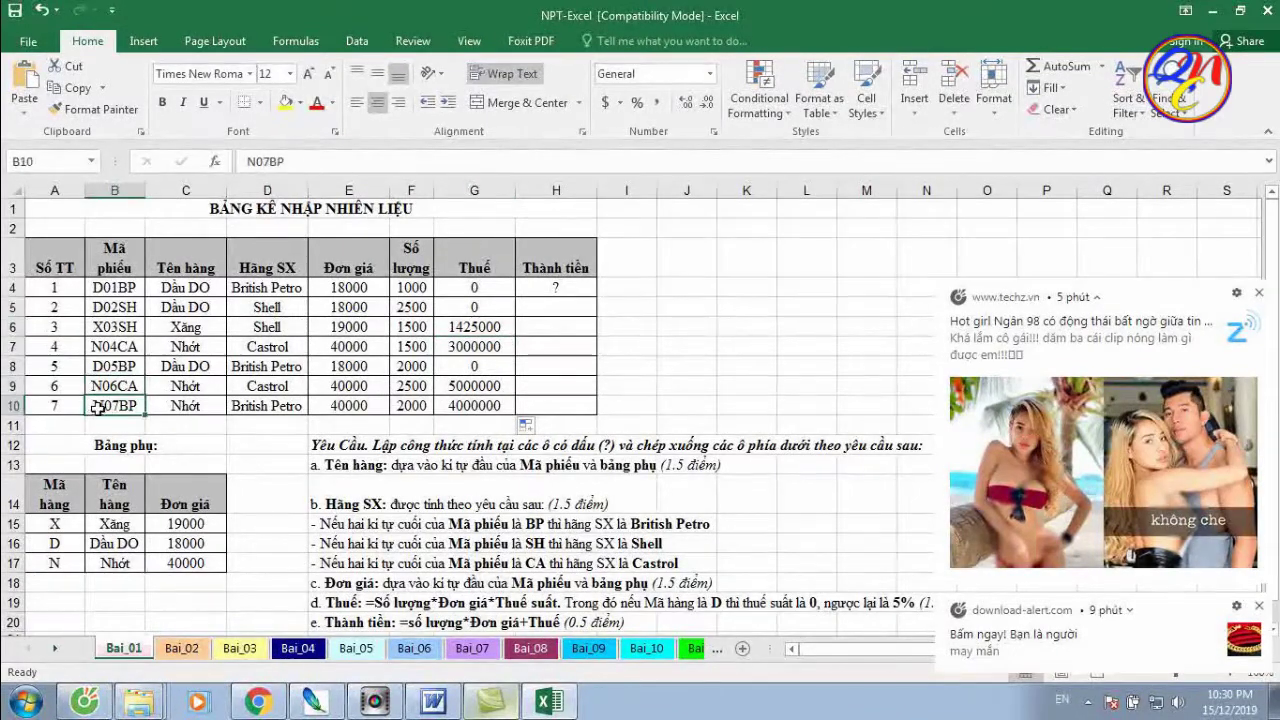
{"action": "left_click", "coordinate": [460, 405]}
{"action": "left_click", "coordinate": [480, 386]}
{"action": "left_click", "coordinate": [474, 346]}
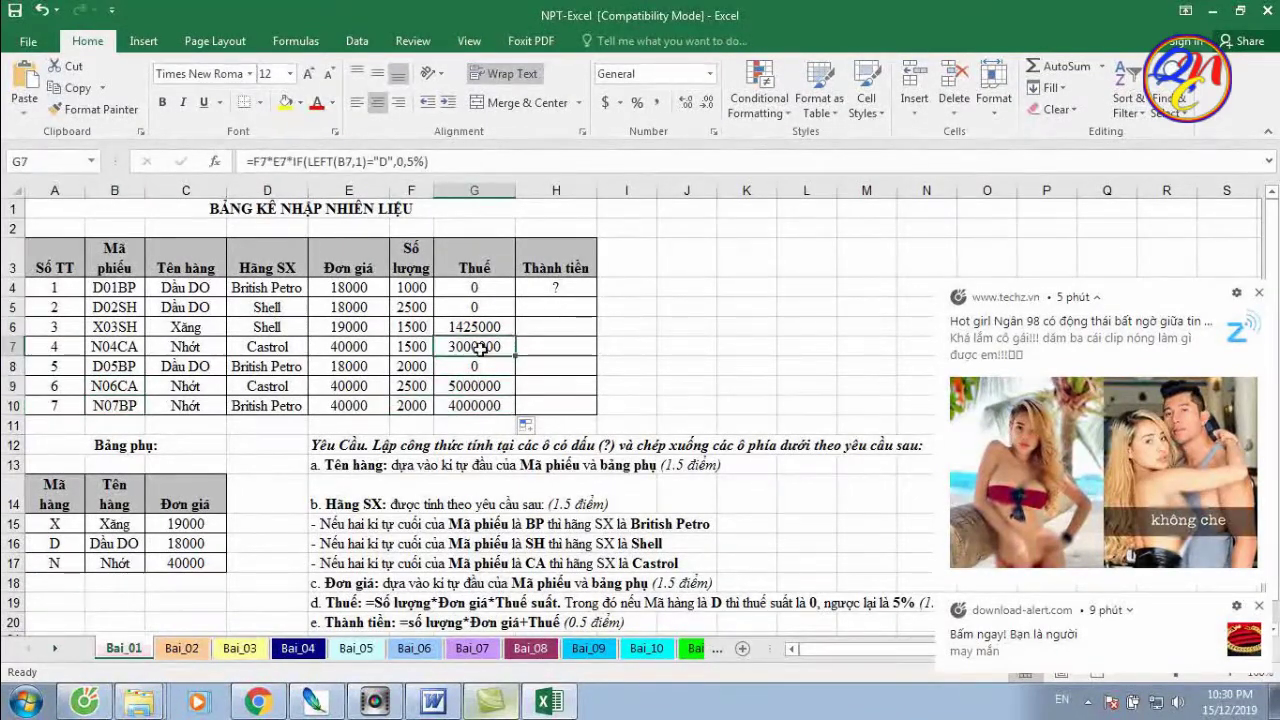
{"action": "left_click", "coordinate": [122, 346]}
{"action": "left_click", "coordinate": [482, 346]}
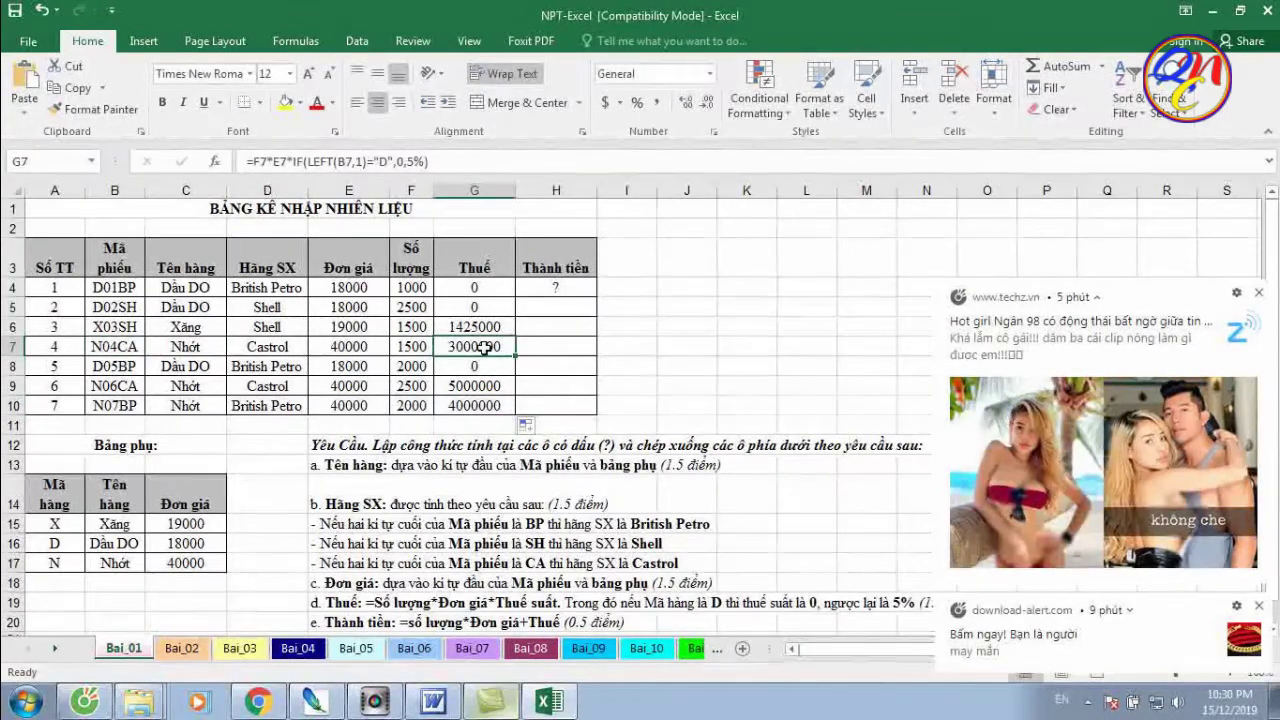
{"action": "scroll", "coordinate": [680, 492], "scroll_direction": "down", "scroll_amount": 1}
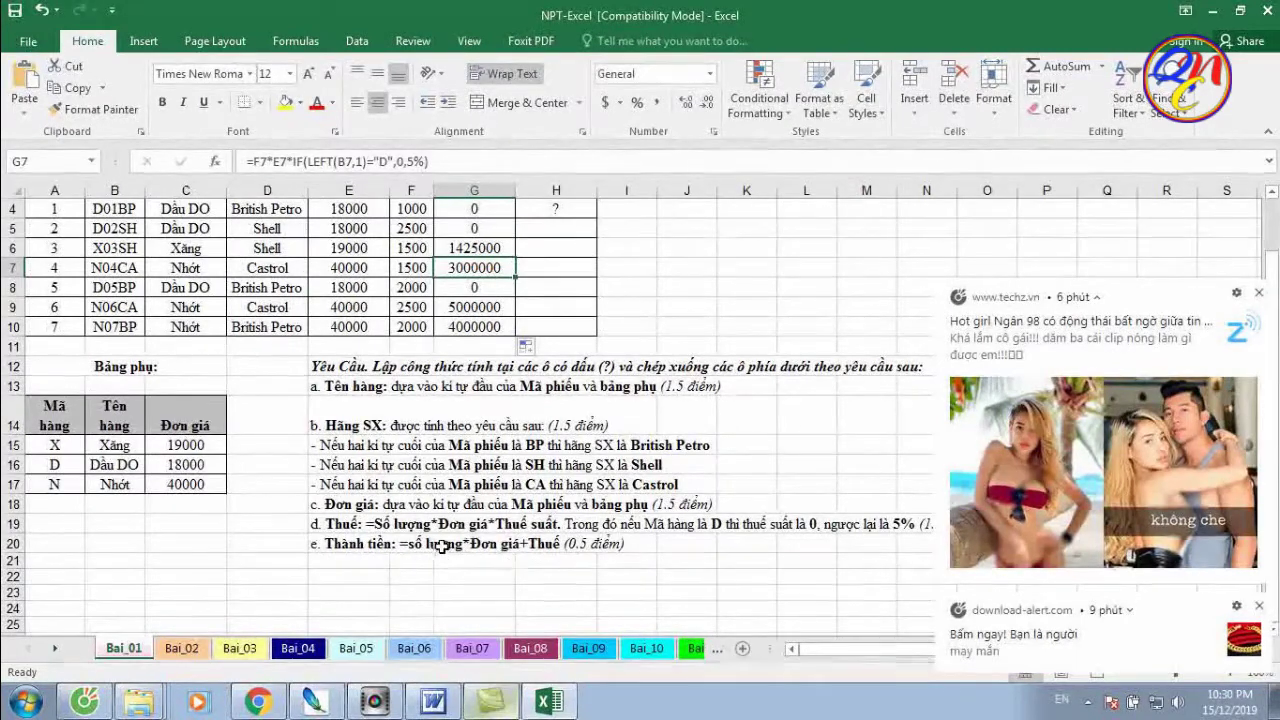
{"action": "scroll", "coordinate": [553, 582], "scroll_direction": "up", "scroll_amount": 1}
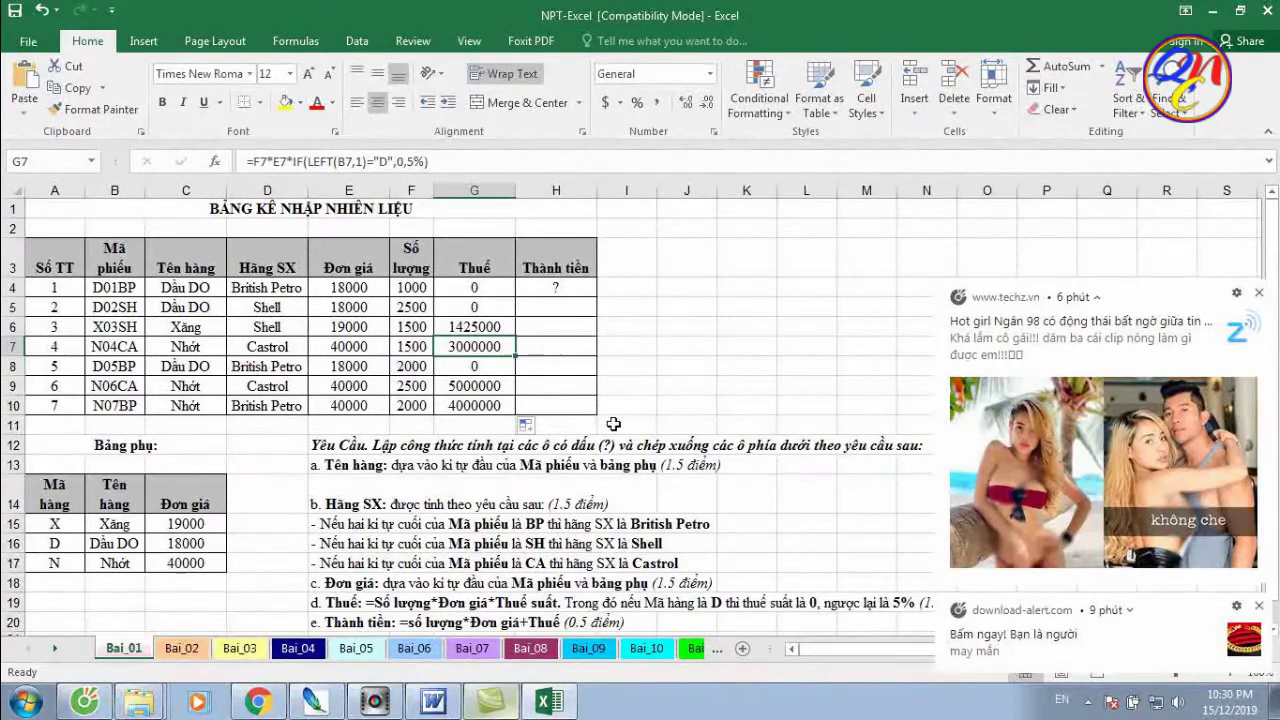
{"action": "left_click", "coordinate": [534, 287]}
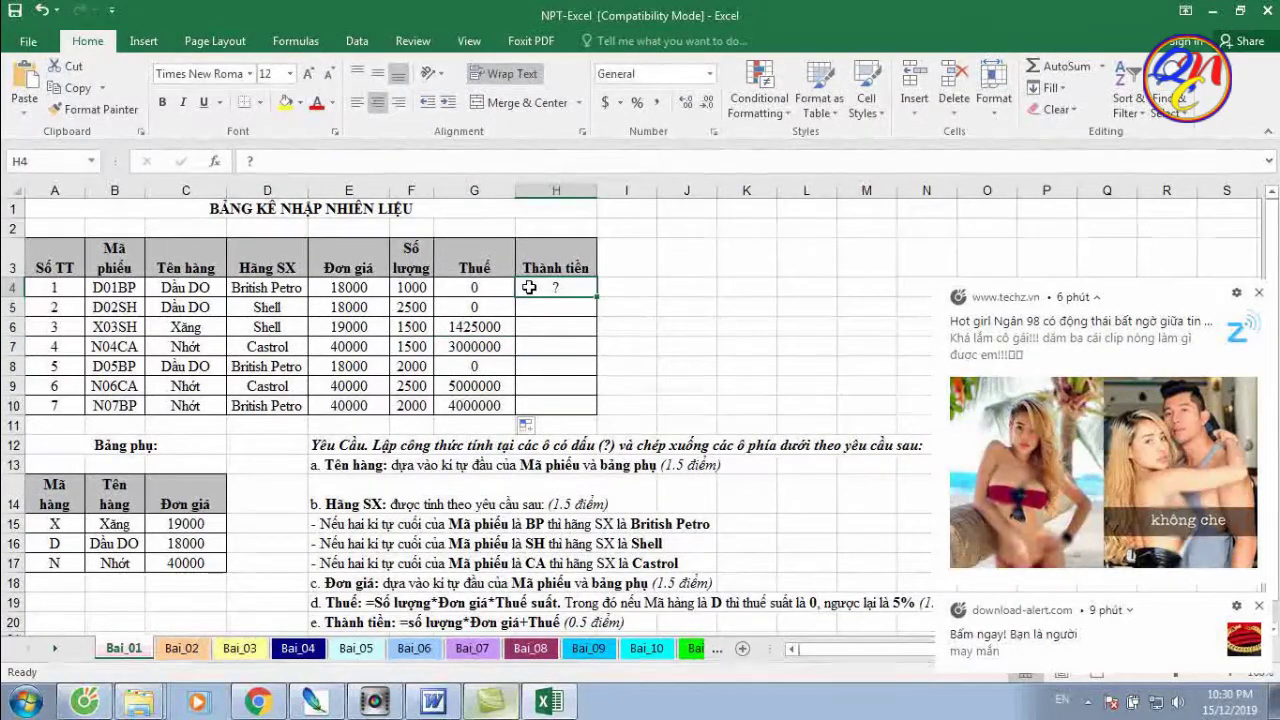
Enter the Thành tiền total =F4*E4+G4 in H4, giving 18000000
{"action": "type", "text": "="}
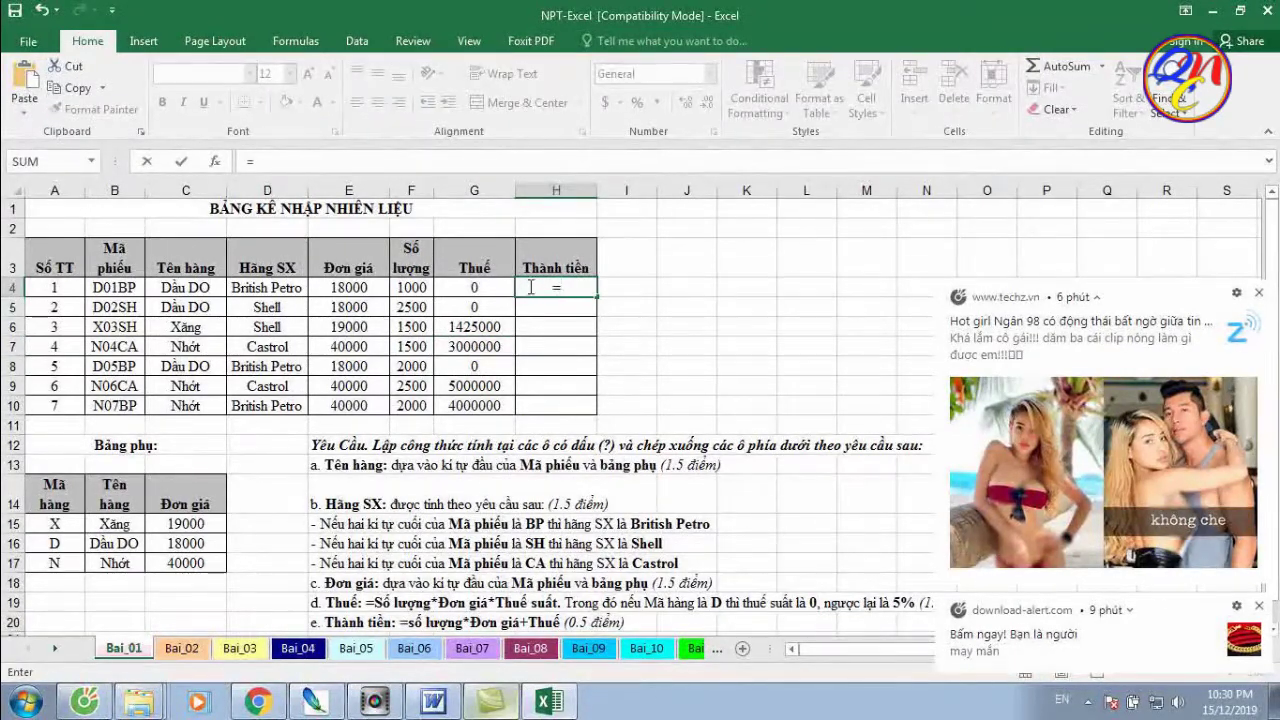
{"action": "left_click", "coordinate": [395, 288]}
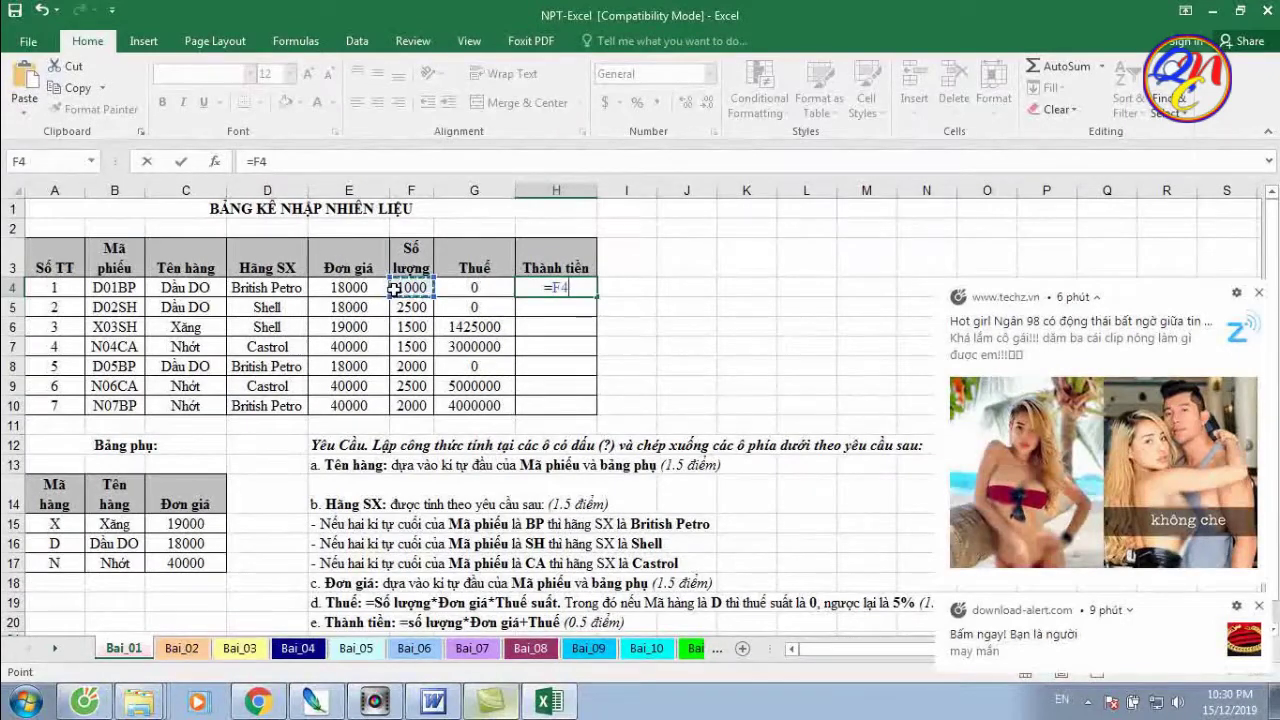
{"action": "type", "text": "*"}
{"action": "left_click", "coordinate": [338, 288]}
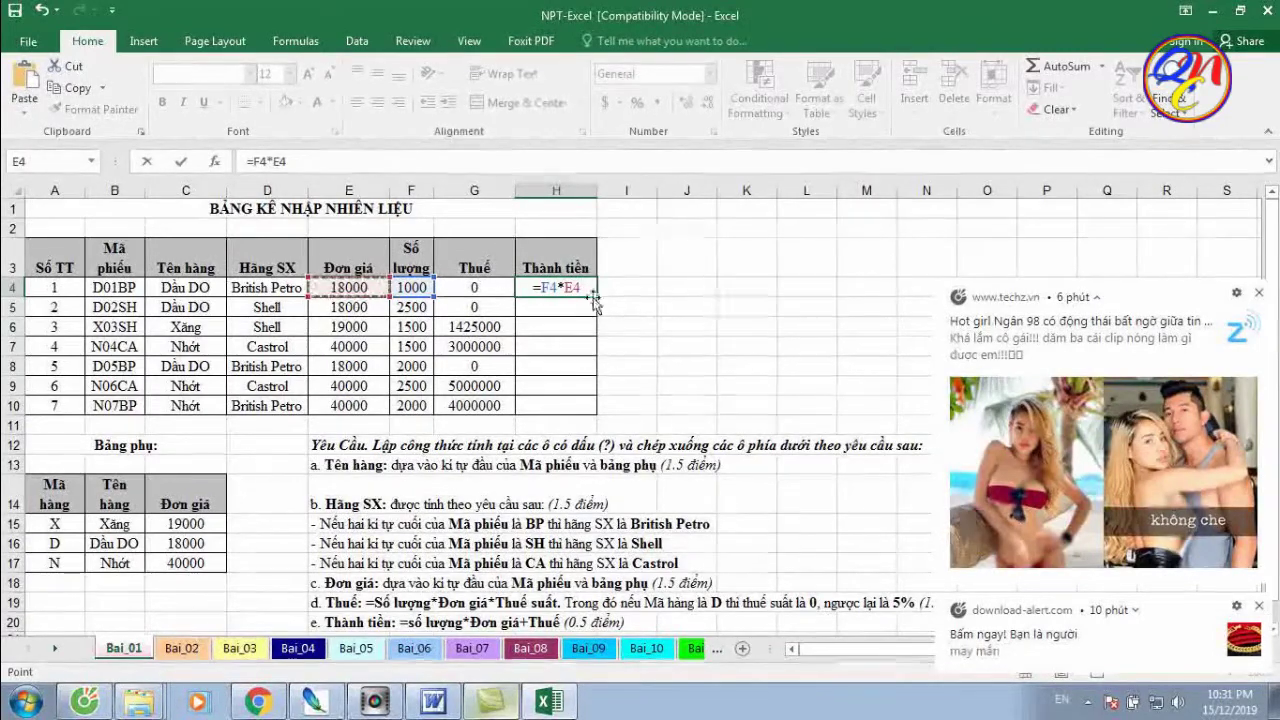
{"action": "type", "text": "*"}
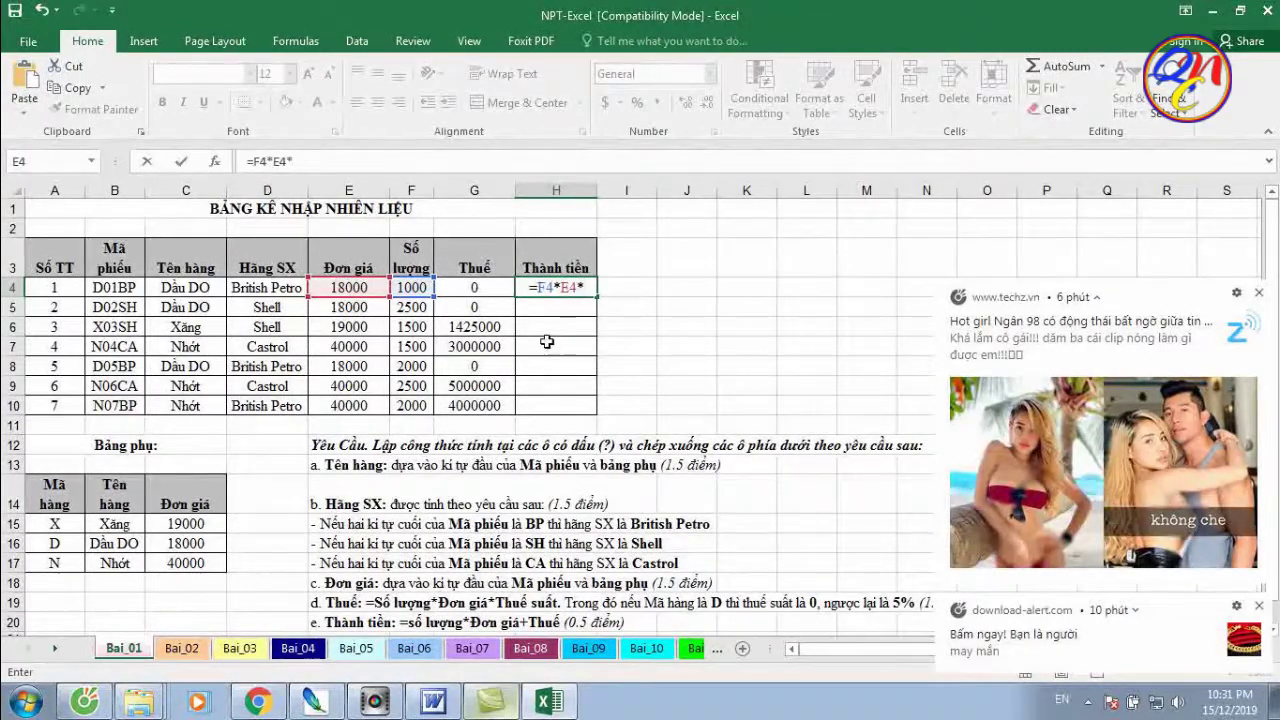
{"action": "key", "text": "BackSpace"}
{"action": "type", "text": "+"}
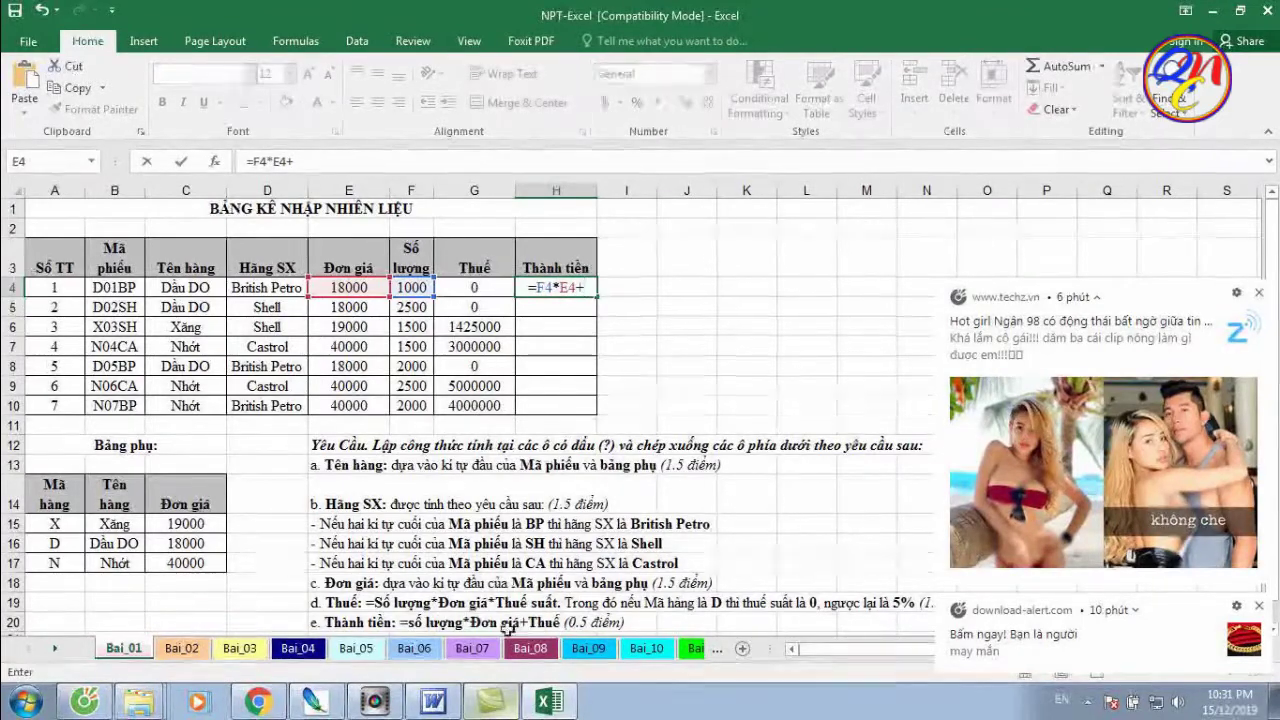
{"action": "left_click", "coordinate": [488, 295]}
{"action": "key", "text": "Return"}
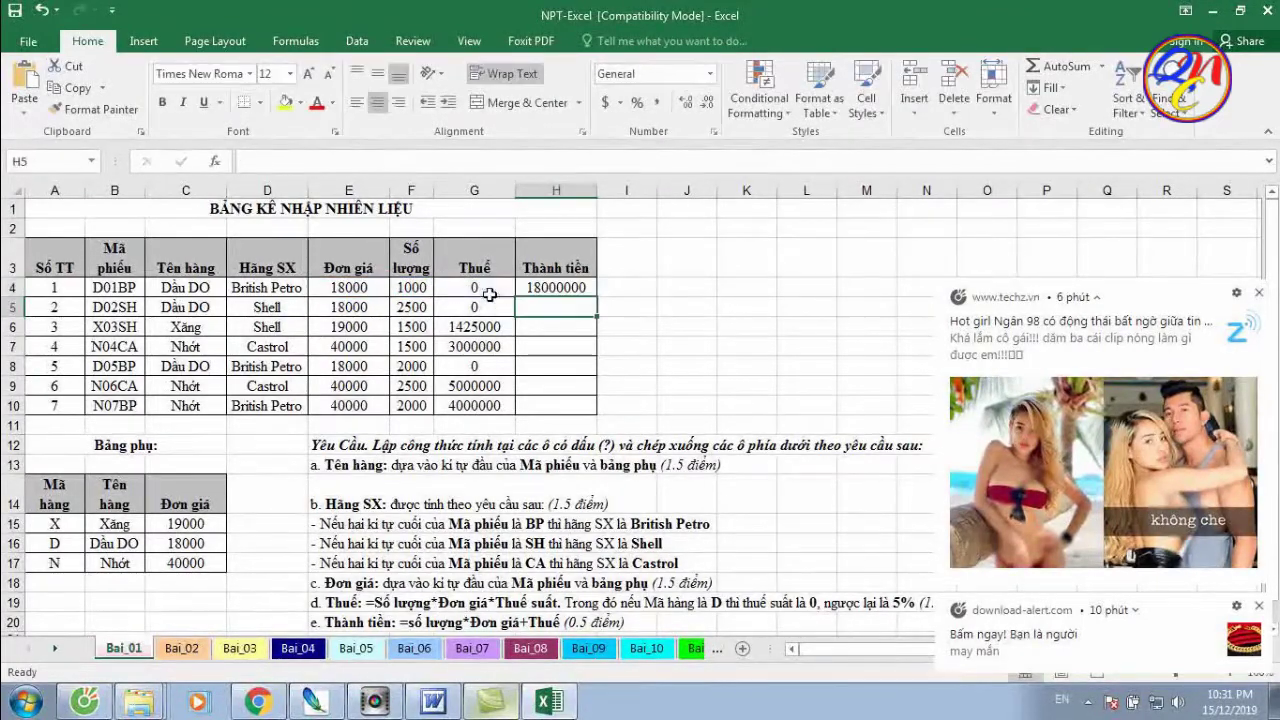
Fill the Thành tiền formula down H4:H10 and check the copy in H7
{"action": "left_click", "coordinate": [540, 287]}
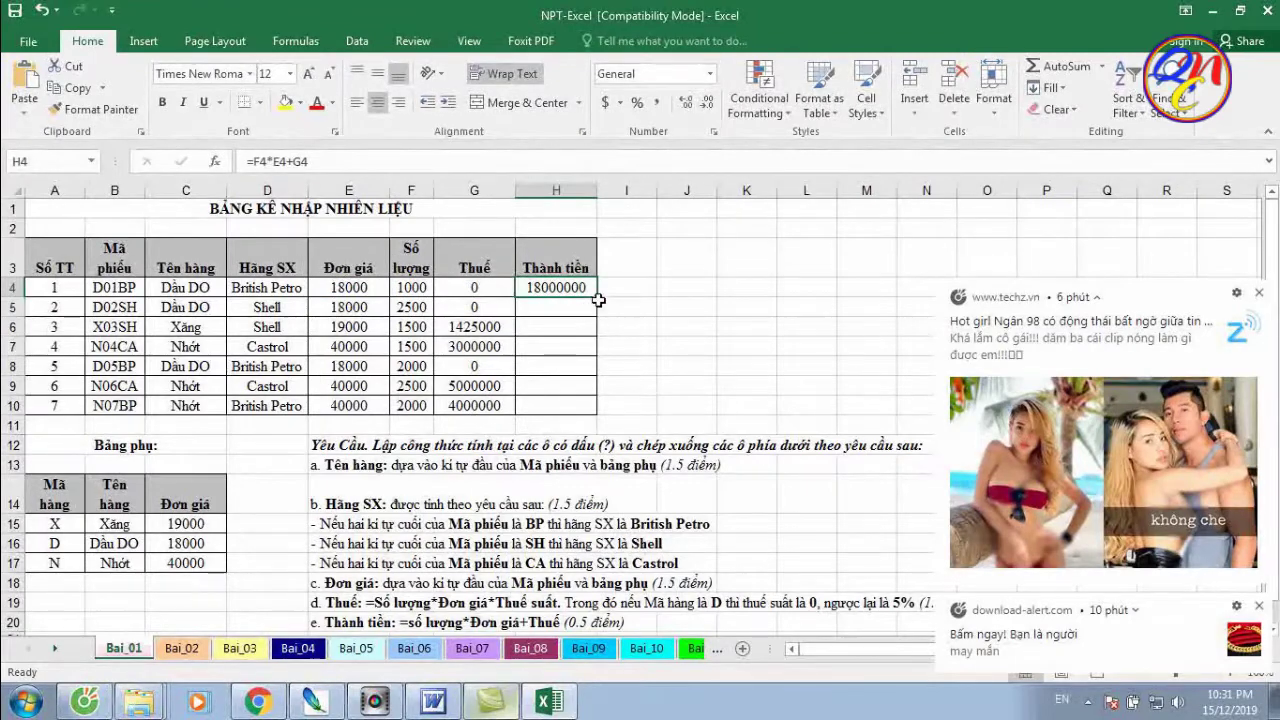
{"action": "left_click_drag", "start_coordinate": [598, 298], "coordinate": [608, 407]}
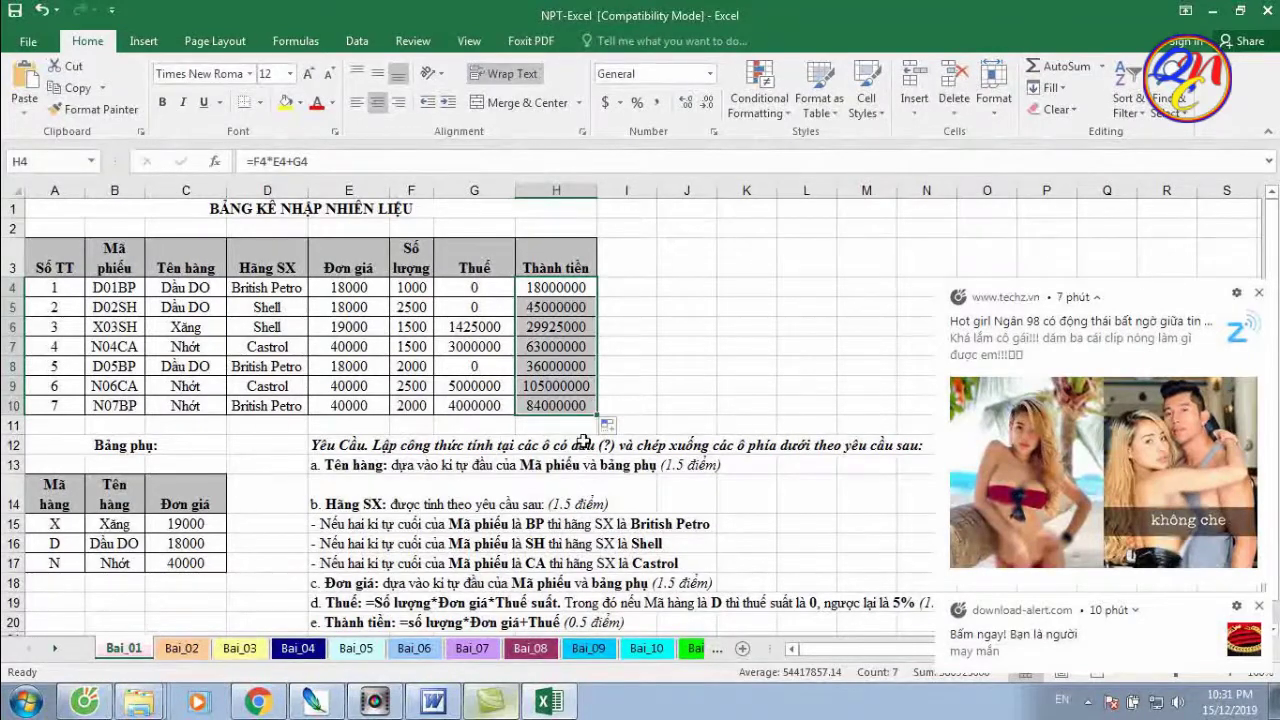
{"action": "left_click", "coordinate": [556, 346]}
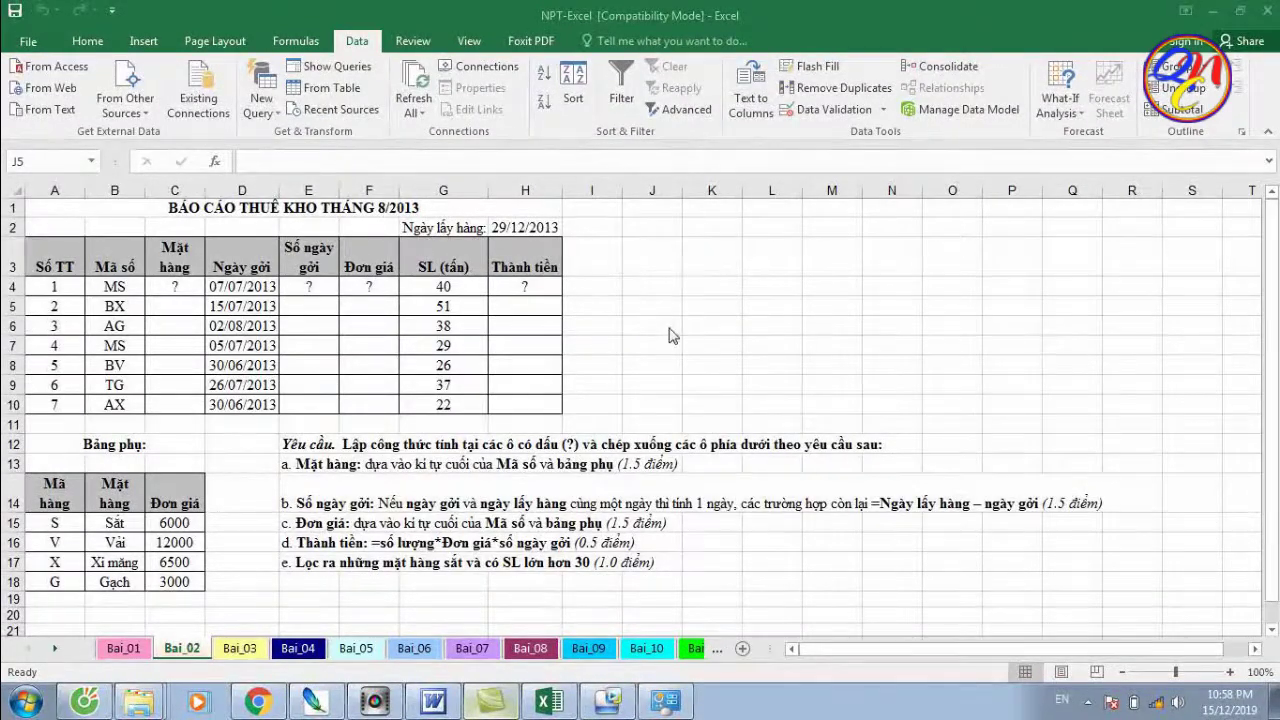
{"action": "left_click", "coordinate": [196, 652]}
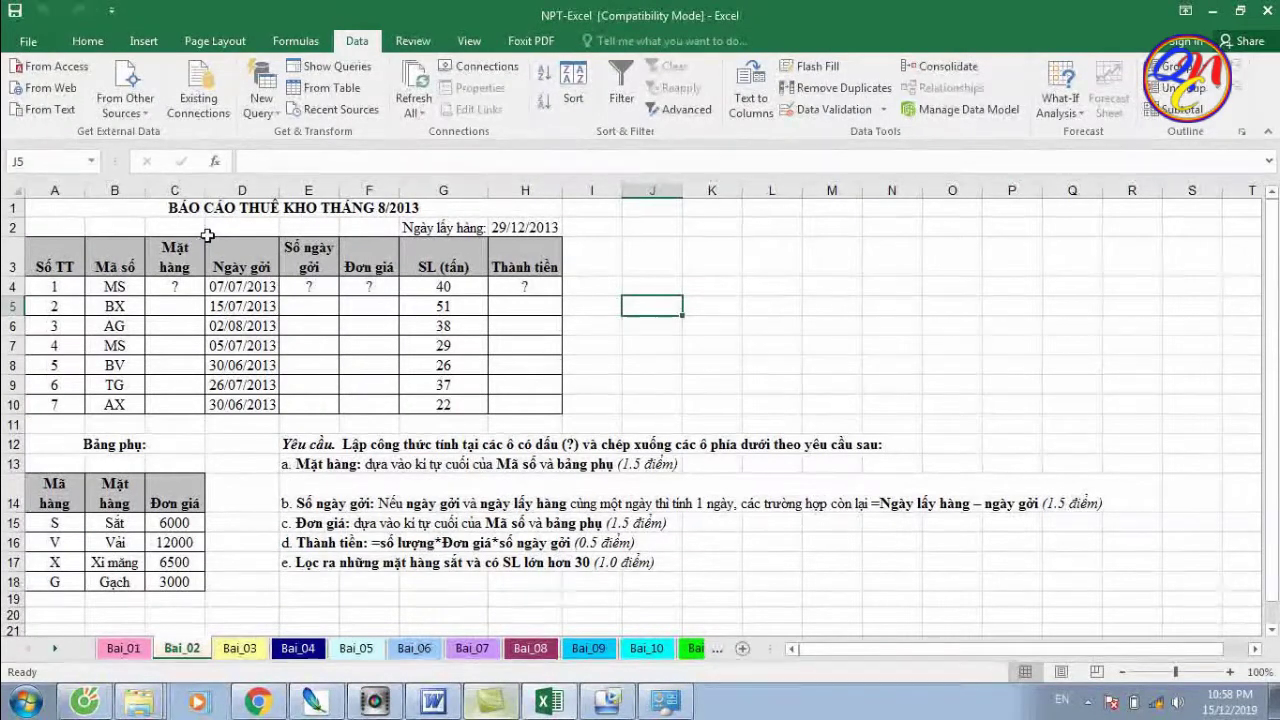
{"action": "left_click", "coordinate": [240, 210]}
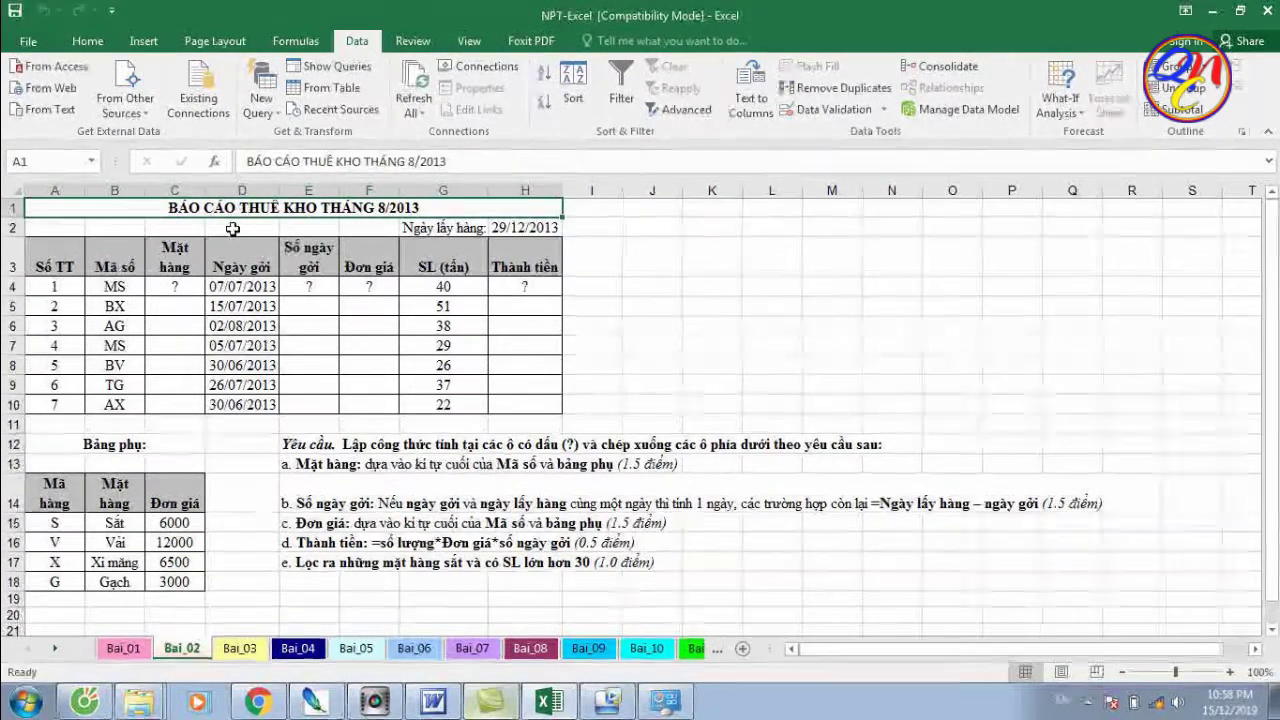
{"action": "left_click", "coordinate": [69, 248]}
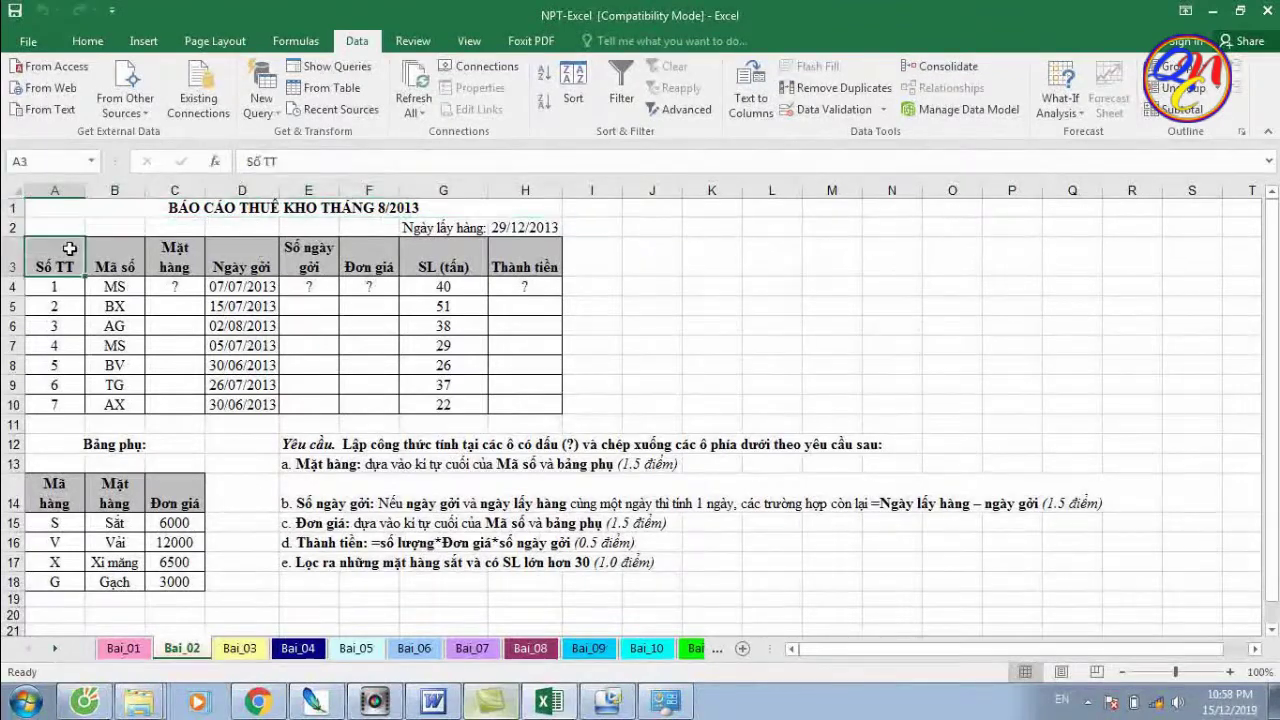
{"action": "mouse_move", "coordinate": [69, 248]}
{"action": "left_mouse_down"}
{"action": "mouse_move", "coordinate": [518, 386]}
{"action": "mouse_move", "coordinate": [520, 405]}
{"action": "left_mouse_up"}
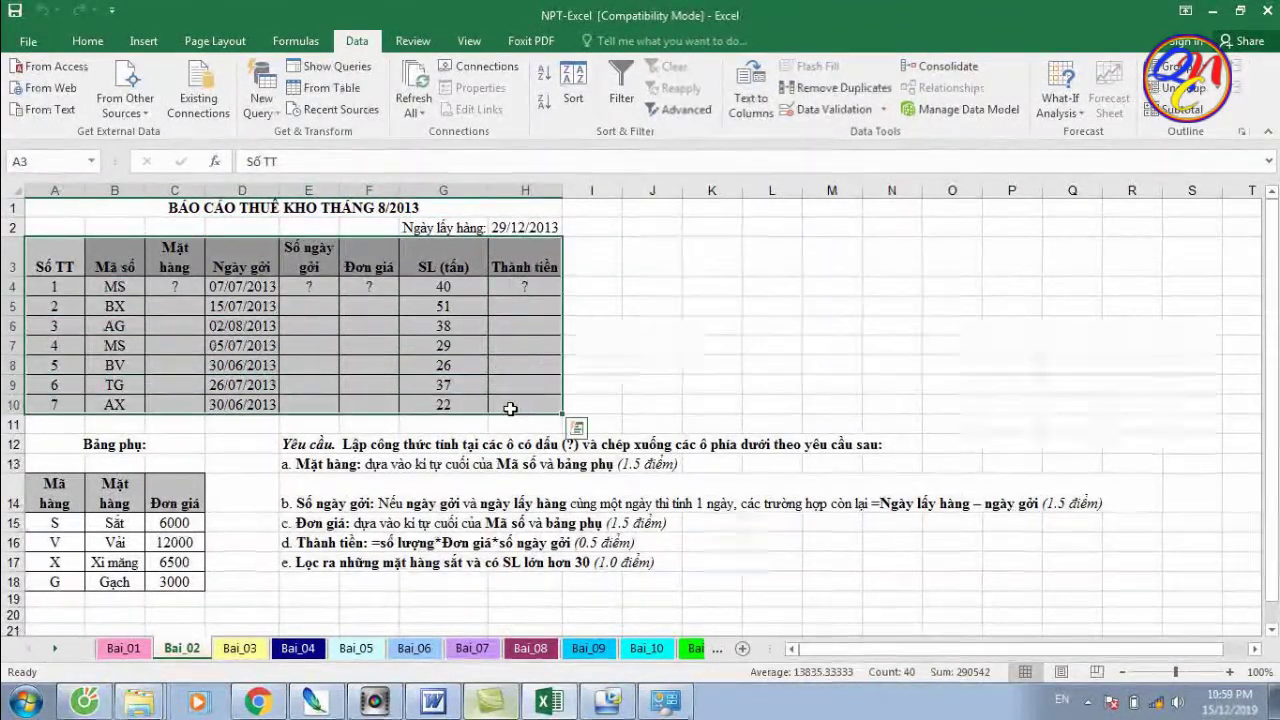
{"action": "left_click_drag", "start_coordinate": [40, 502], "coordinate": [180, 583]}
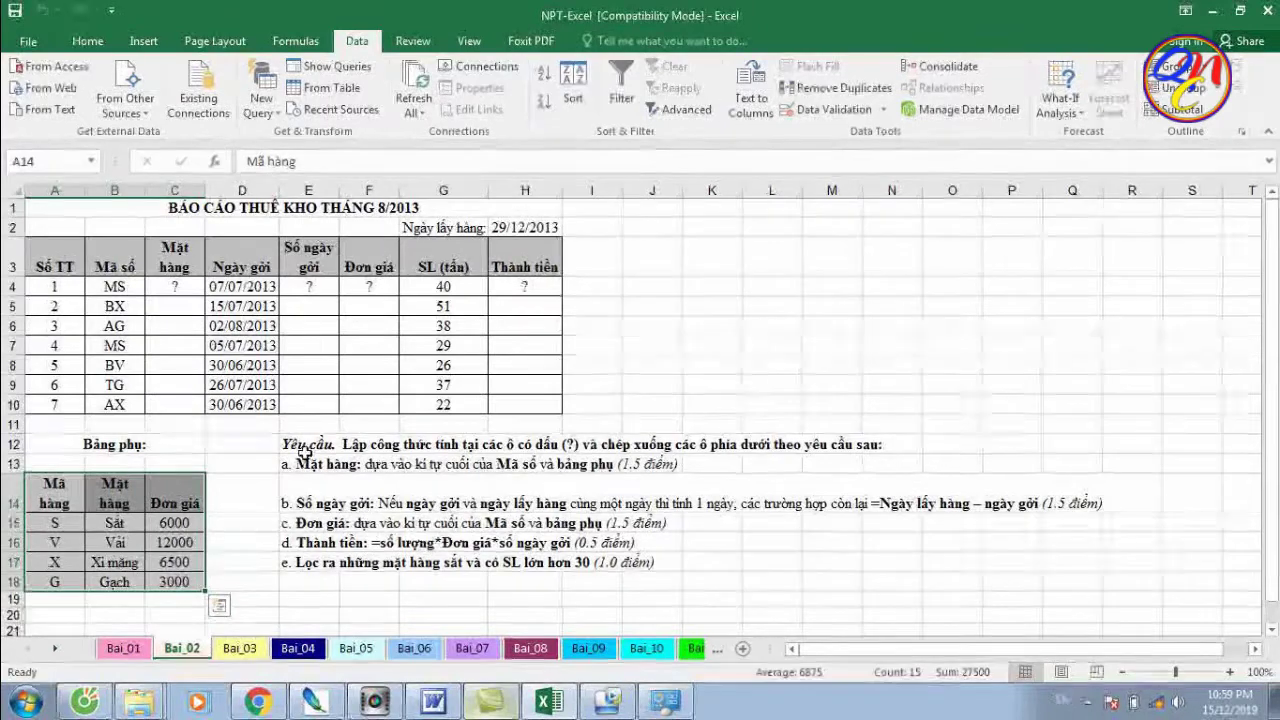
{"action": "mouse_move", "coordinate": [288, 446]}
{"action": "left_mouse_down"}
{"action": "mouse_move", "coordinate": [404, 481]}
{"action": "mouse_move", "coordinate": [1029, 558]}
{"action": "left_mouse_up"}
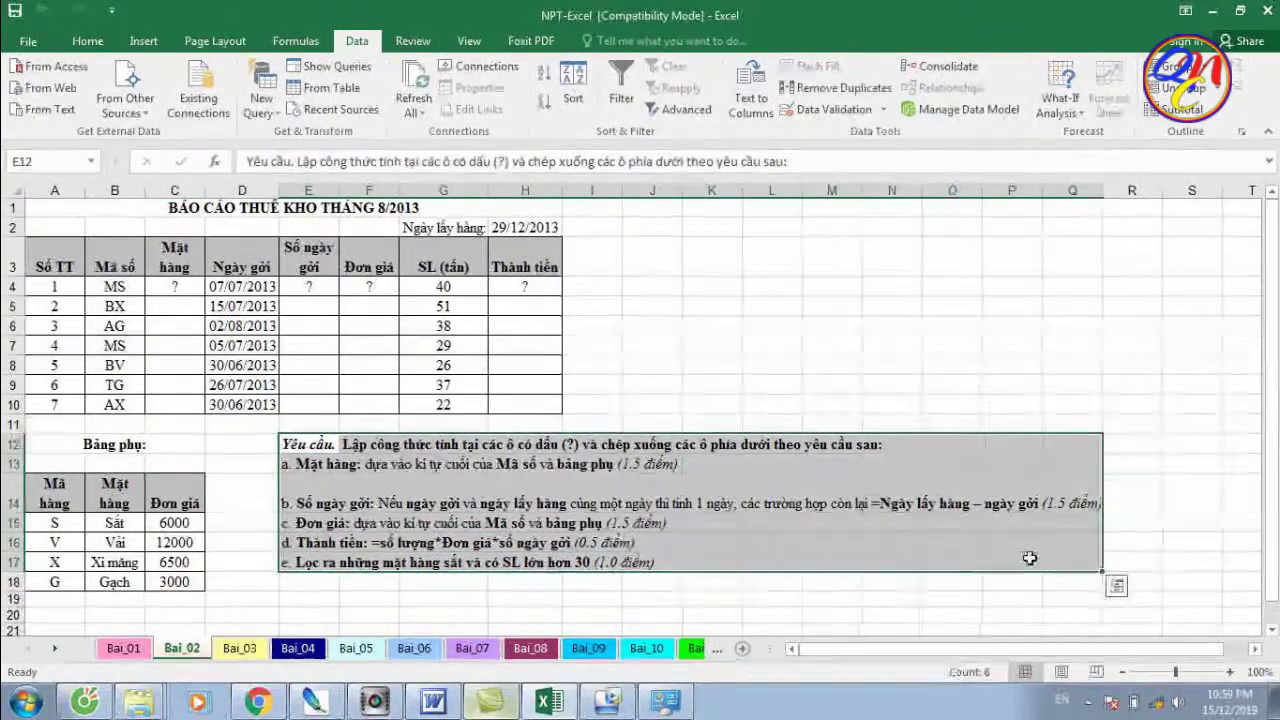
{"action": "left_click", "coordinate": [326, 467]}
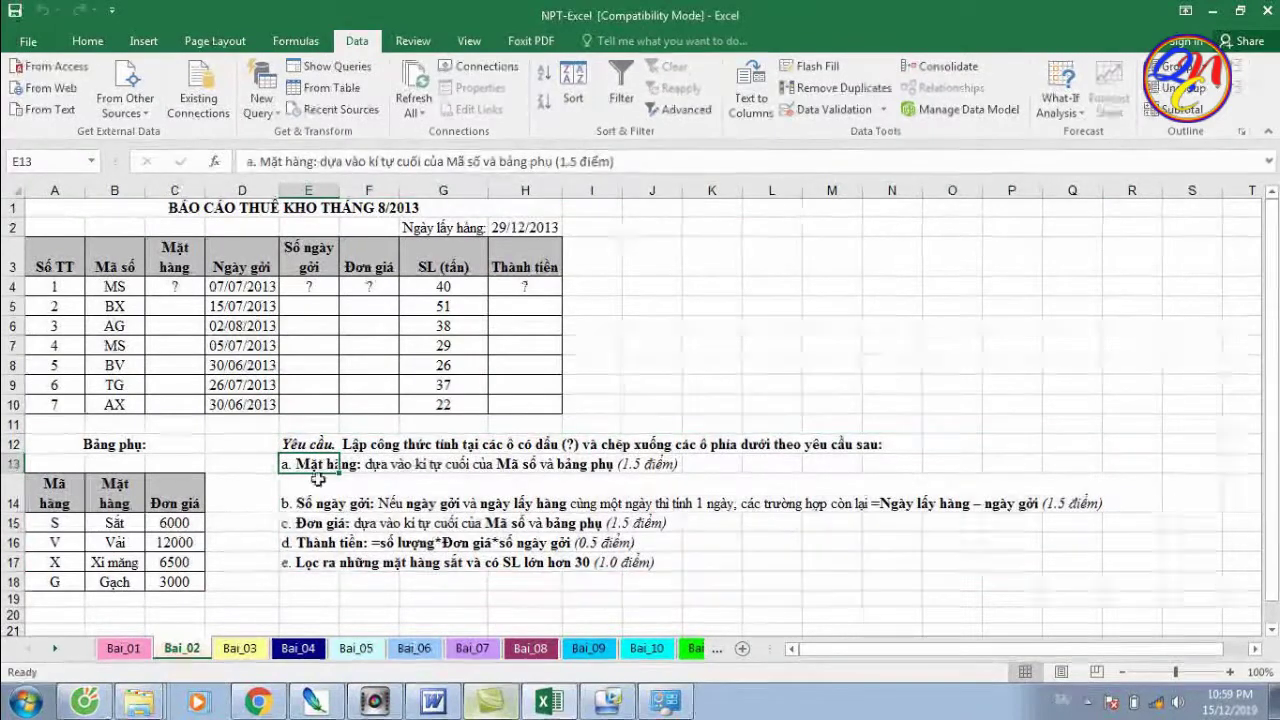
{"action": "left_click", "coordinate": [308, 503]}
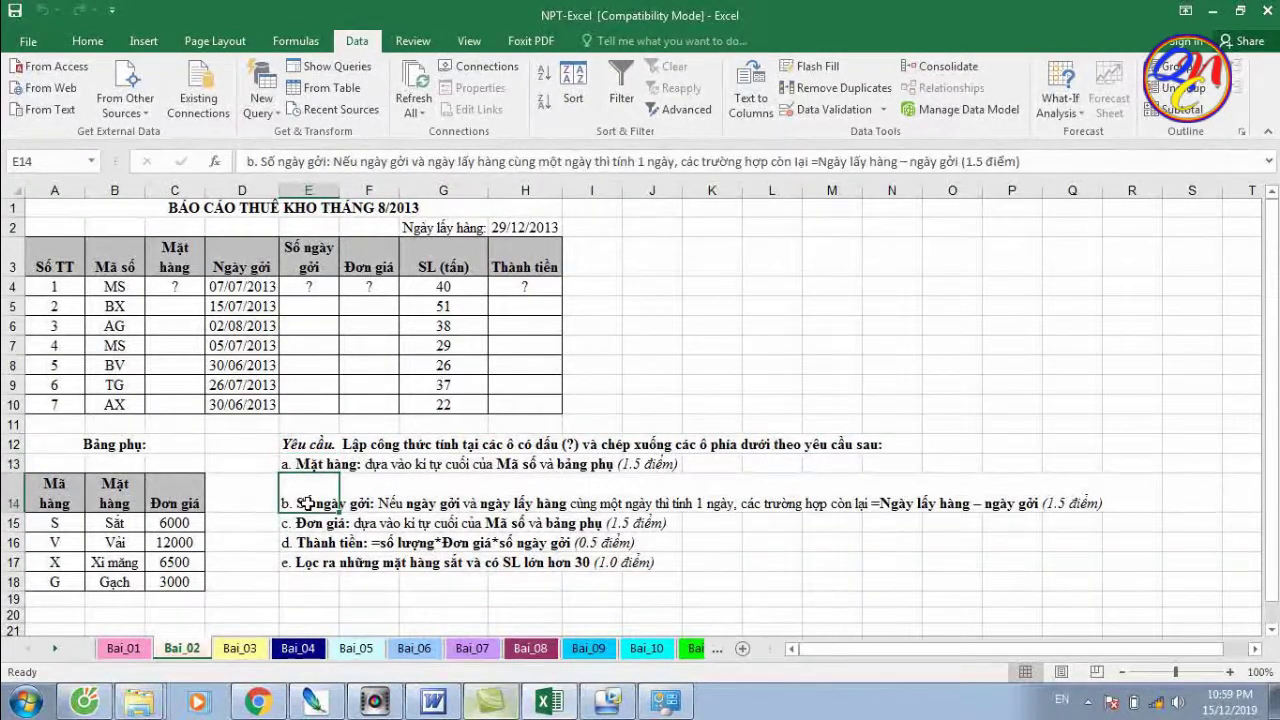
{"action": "left_click", "coordinate": [334, 528]}
{"action": "left_click", "coordinate": [331, 546]}
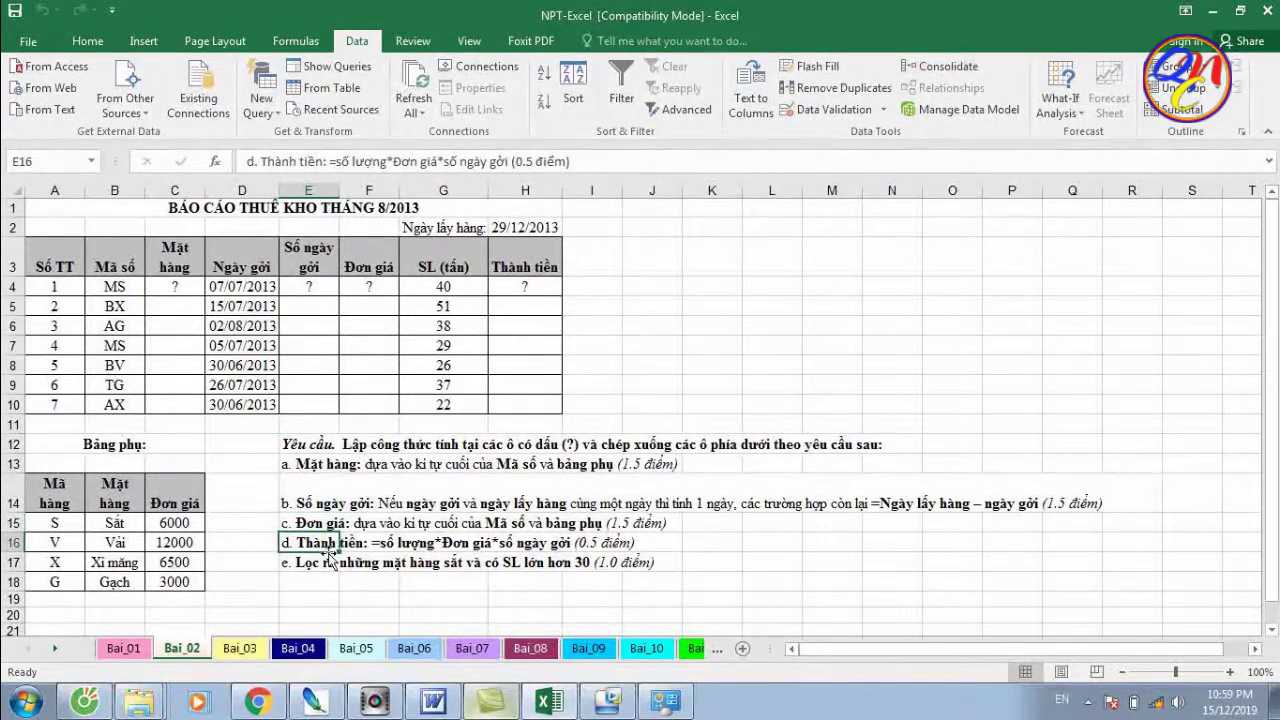
{"action": "left_click", "coordinate": [326, 562]}
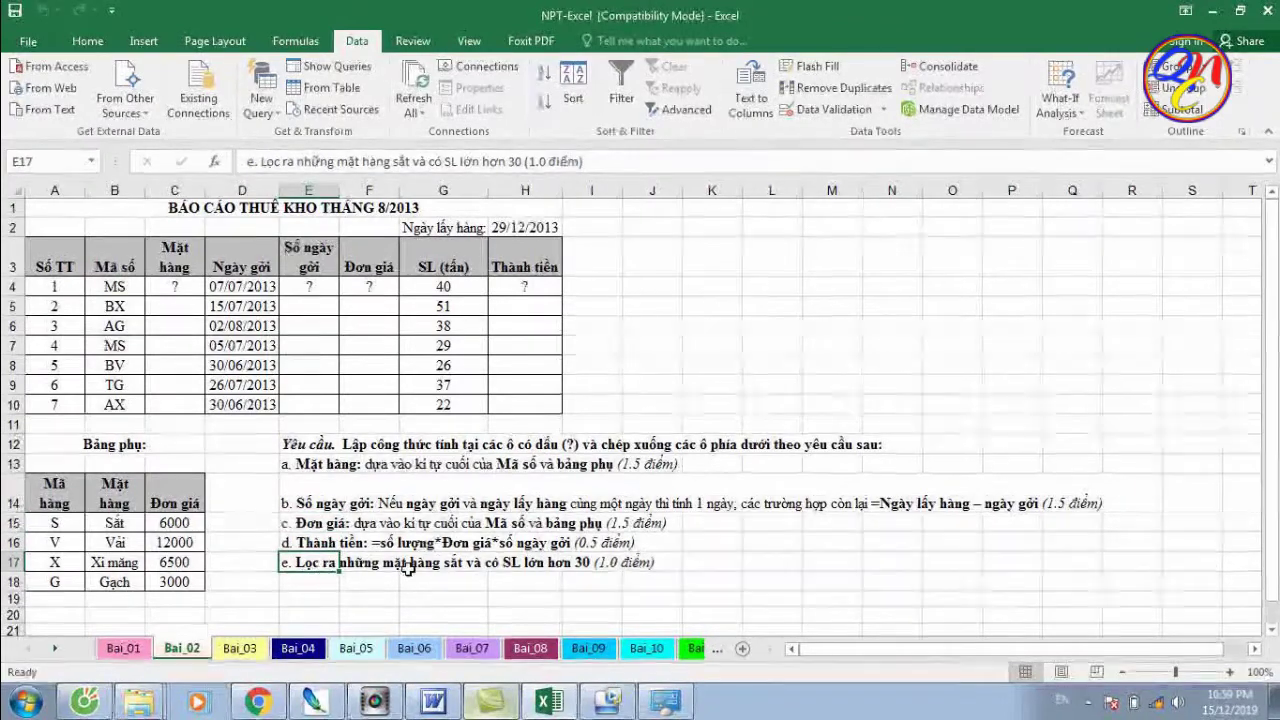
{"action": "key", "text": "Right"}
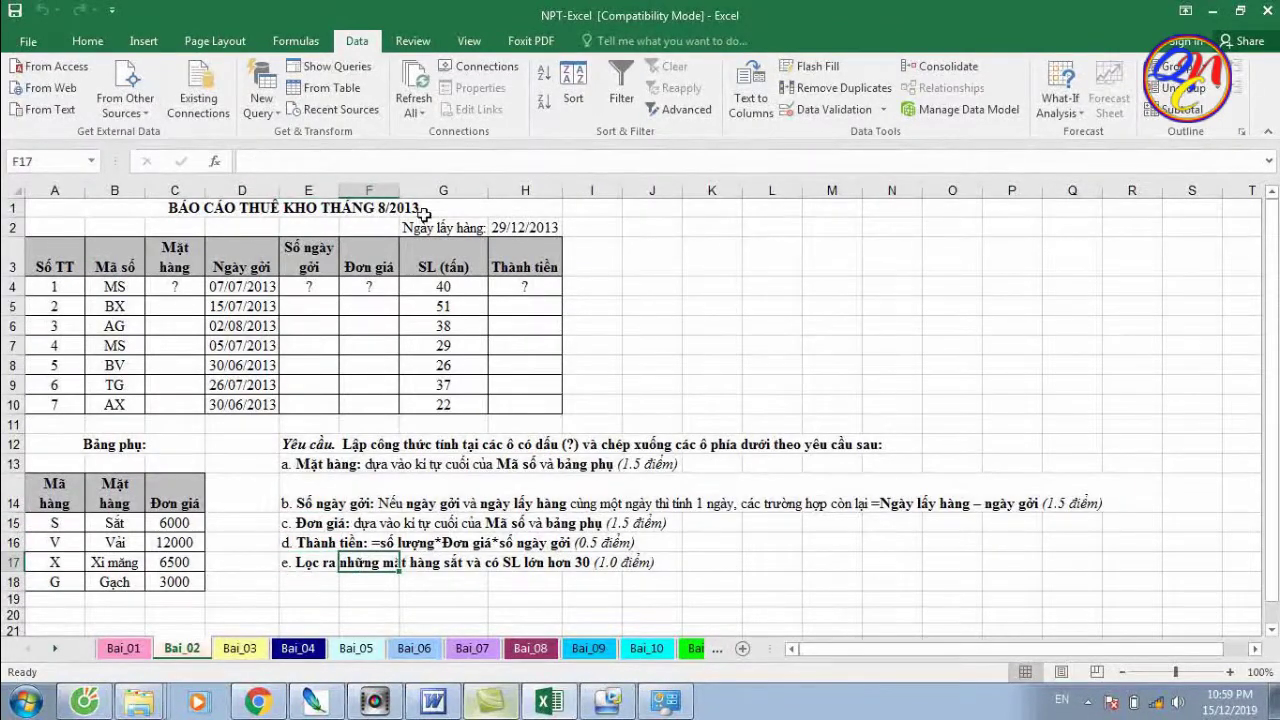
{"action": "left_click", "coordinate": [190, 285]}
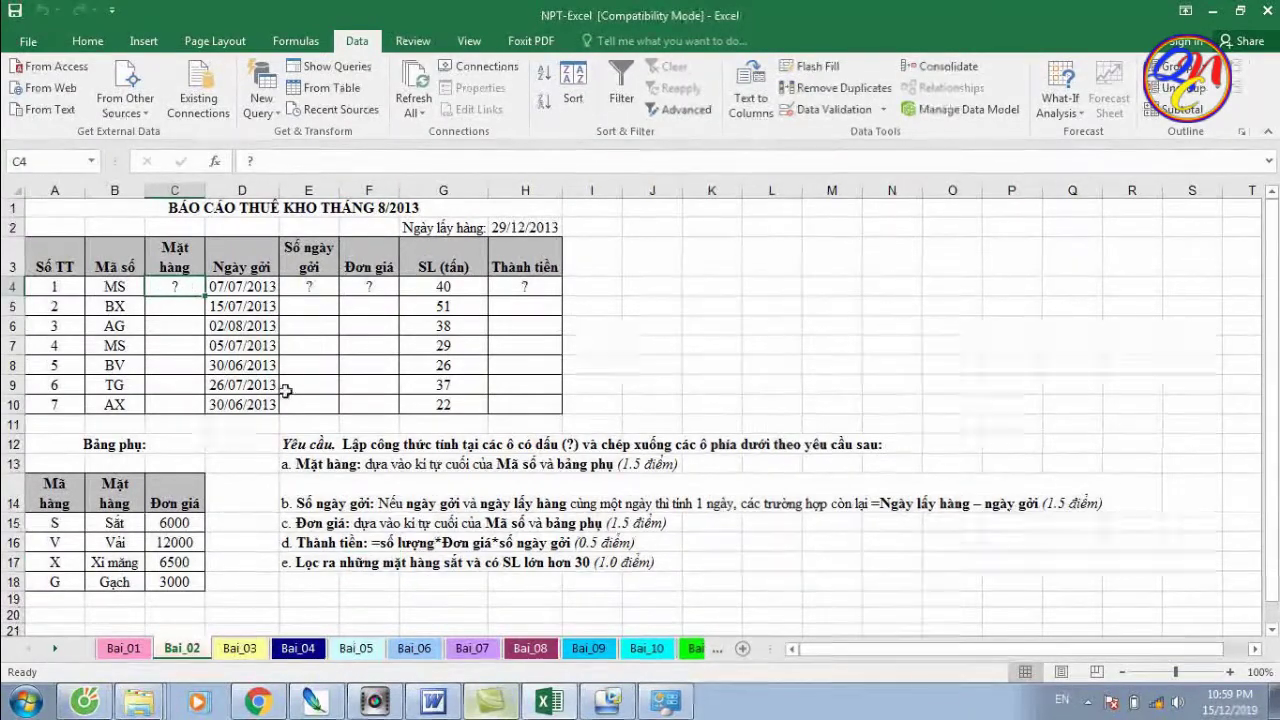
{"action": "left_click", "coordinate": [311, 463]}
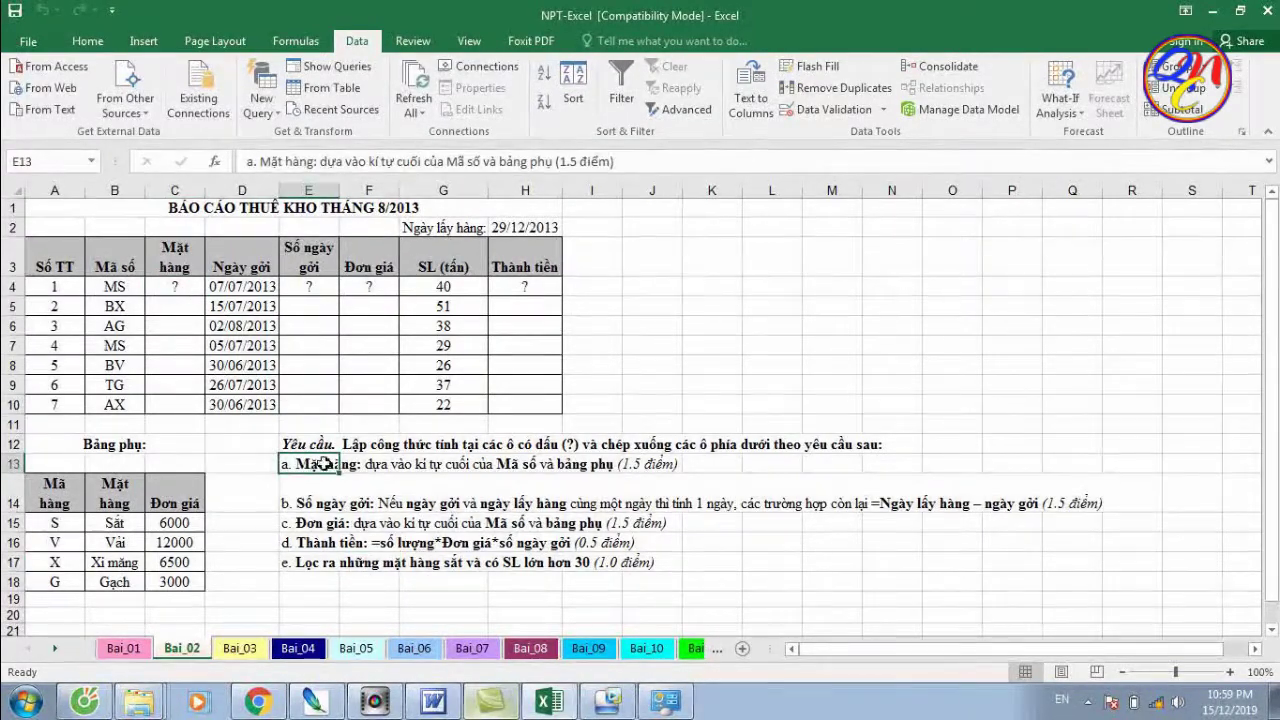
{"action": "left_click_drag", "start_coordinate": [325, 463], "coordinate": [655, 464]}
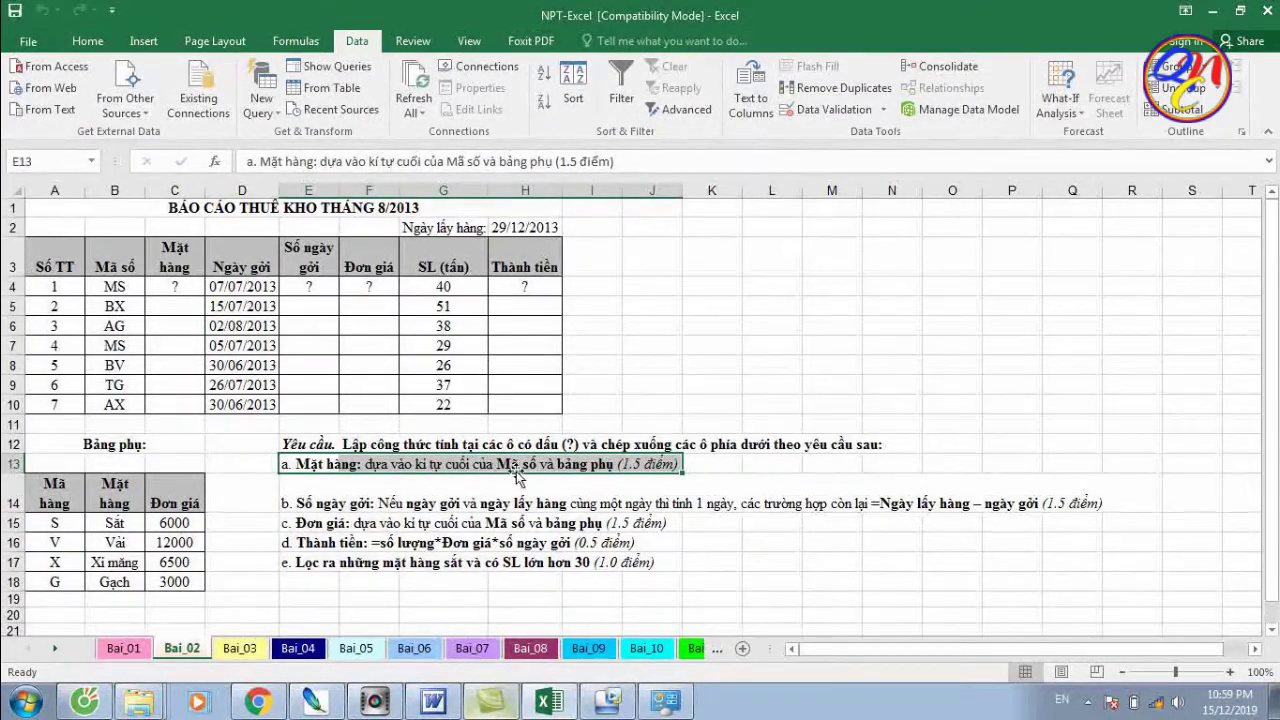
{"action": "left_click", "coordinate": [136, 288]}
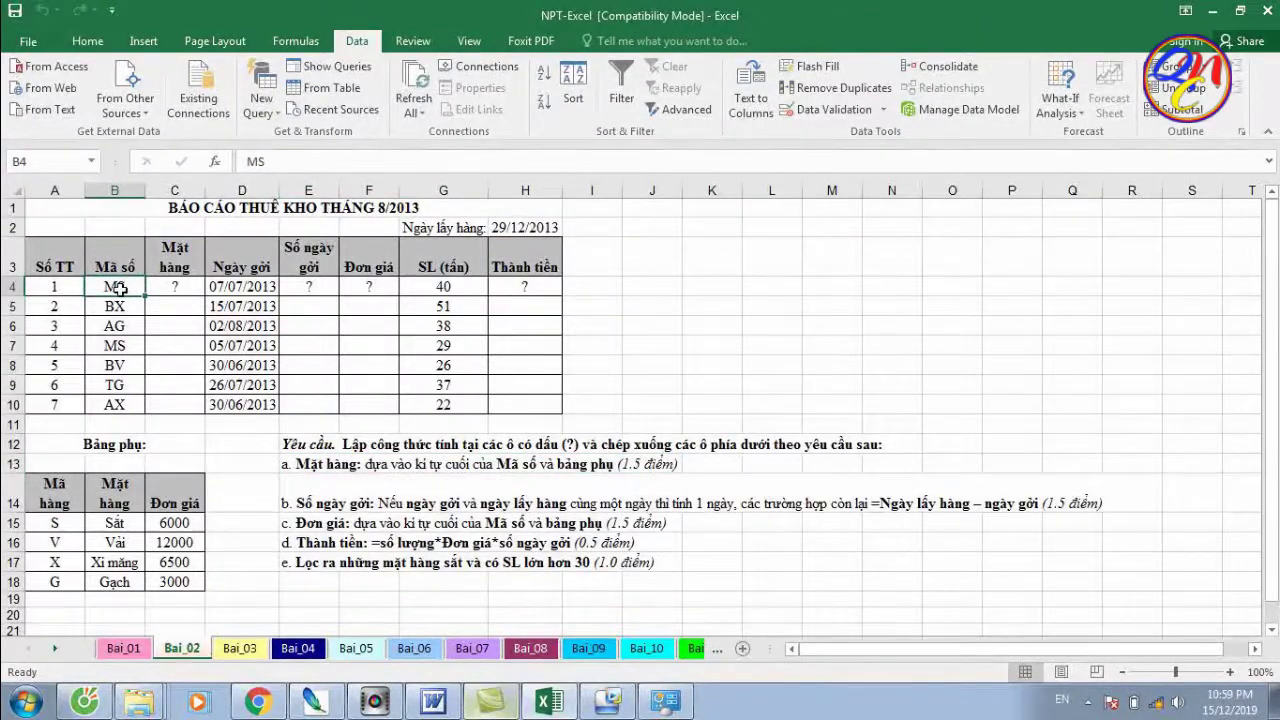
{"action": "left_click", "coordinate": [164, 289]}
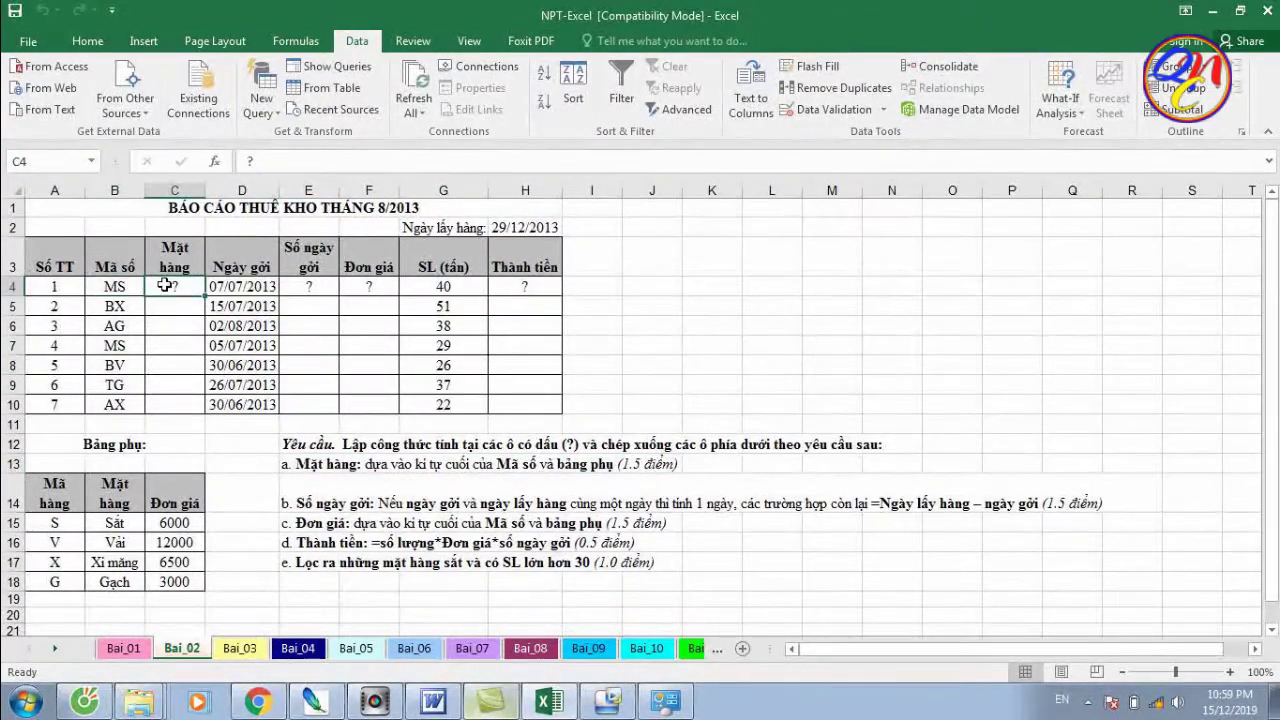
In C4, begin =vlookup(right(B4,1), using the last character of B4's code as the lookup value
{"action": "type", "text": "="}
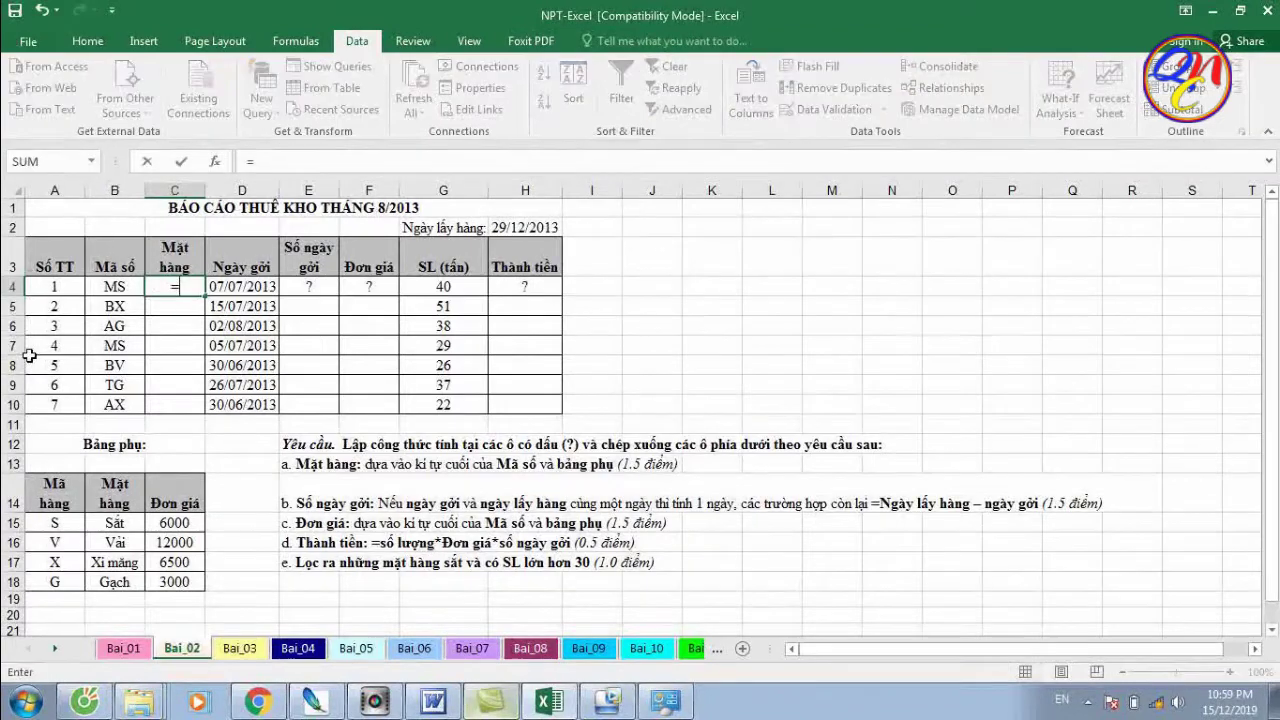
{"action": "type", "text": "vloo"}
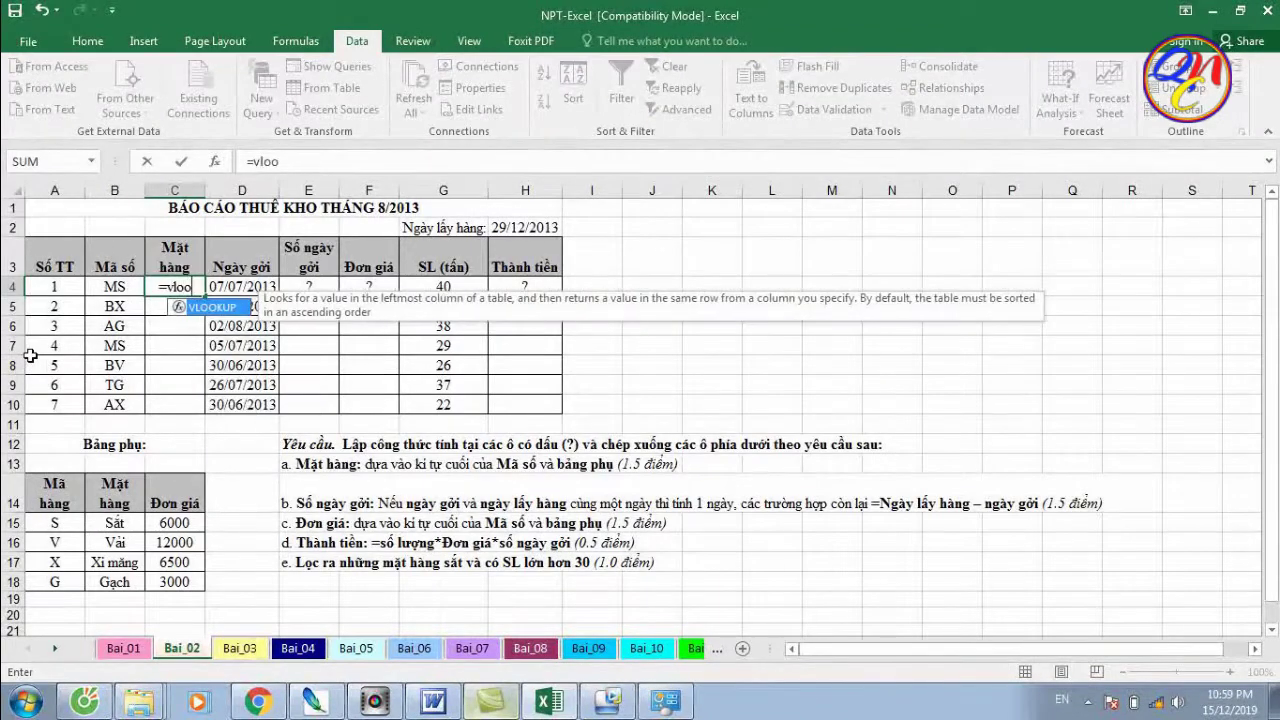
{"action": "type", "text": "kup"}
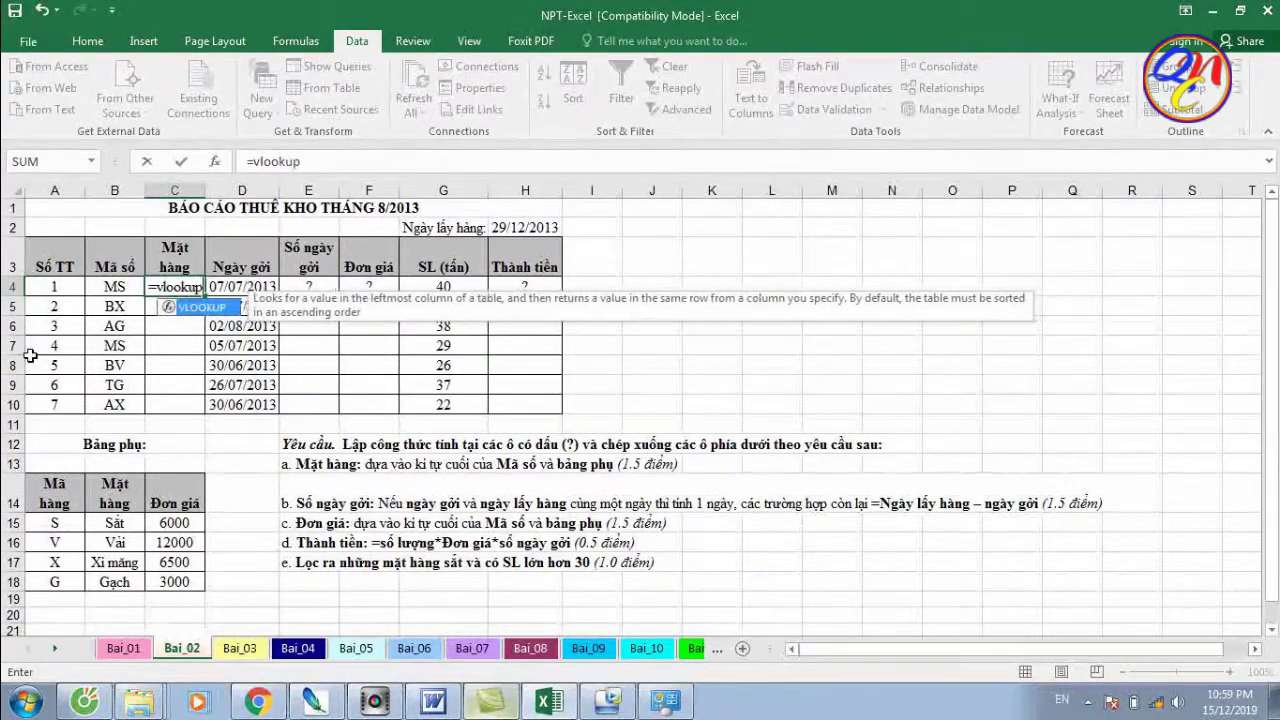
{"action": "type", "text": "("}
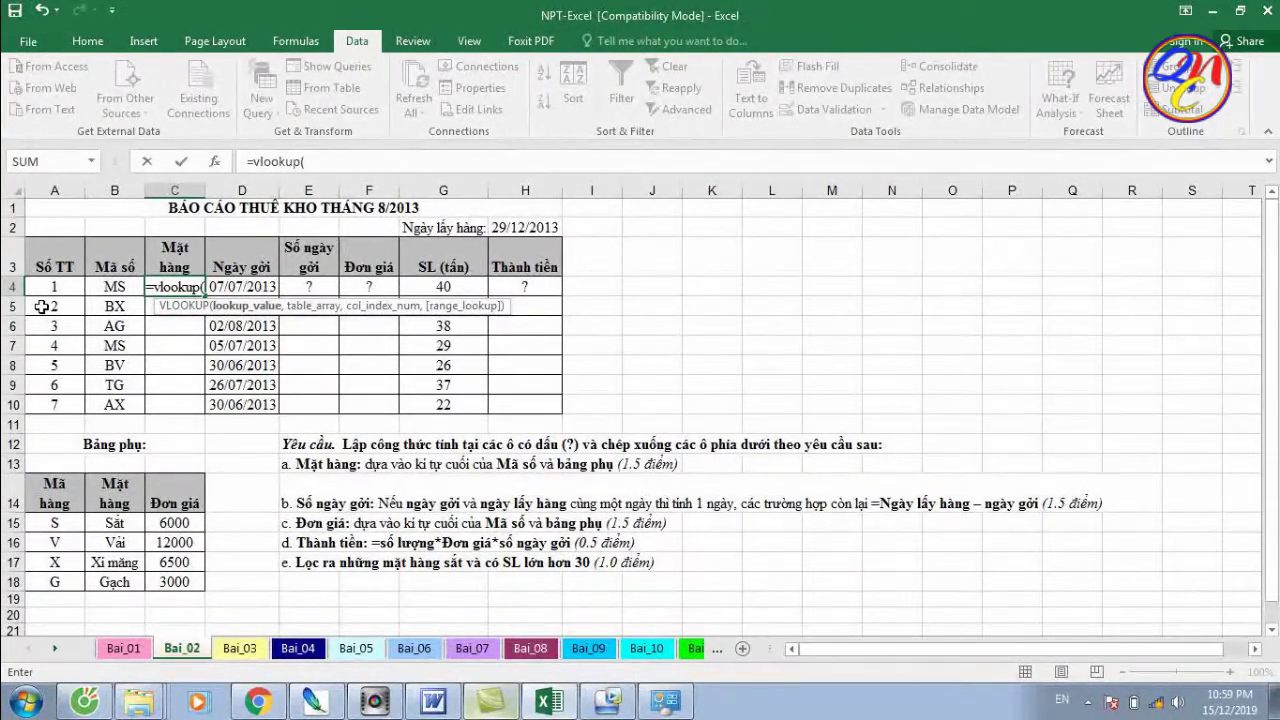
{"action": "type", "text": "right"}
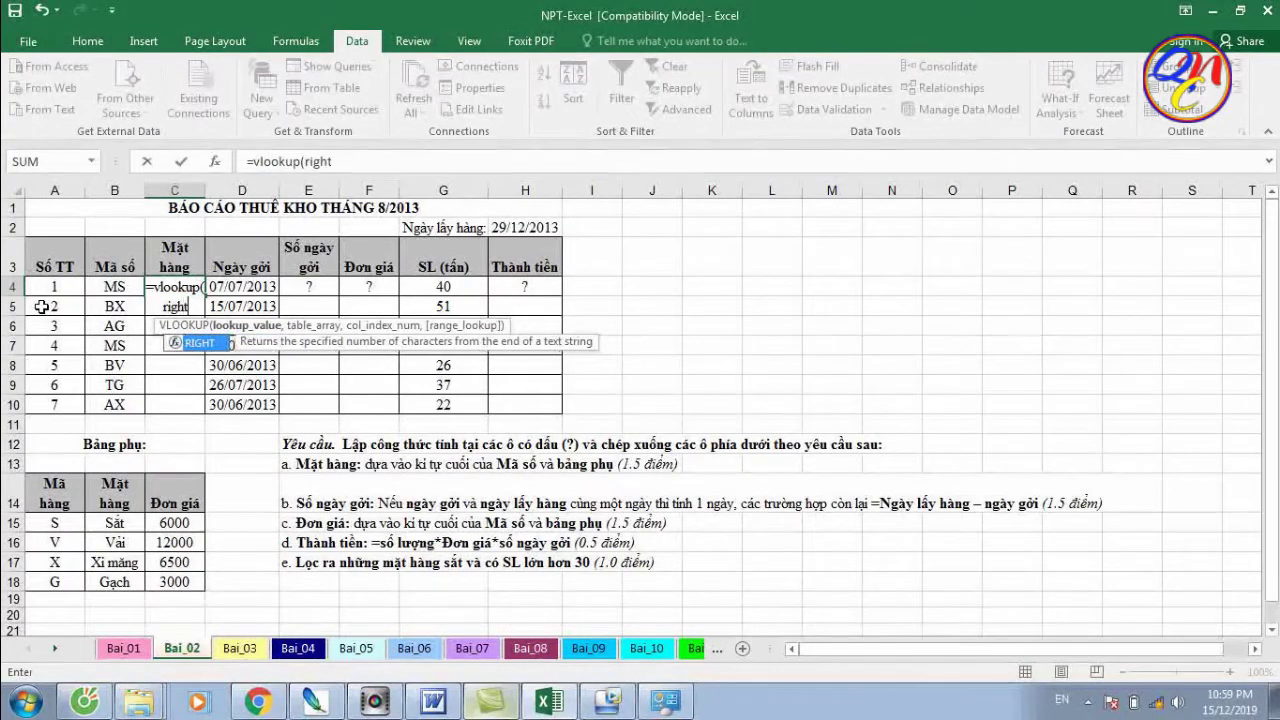
{"action": "type", "text": "("}
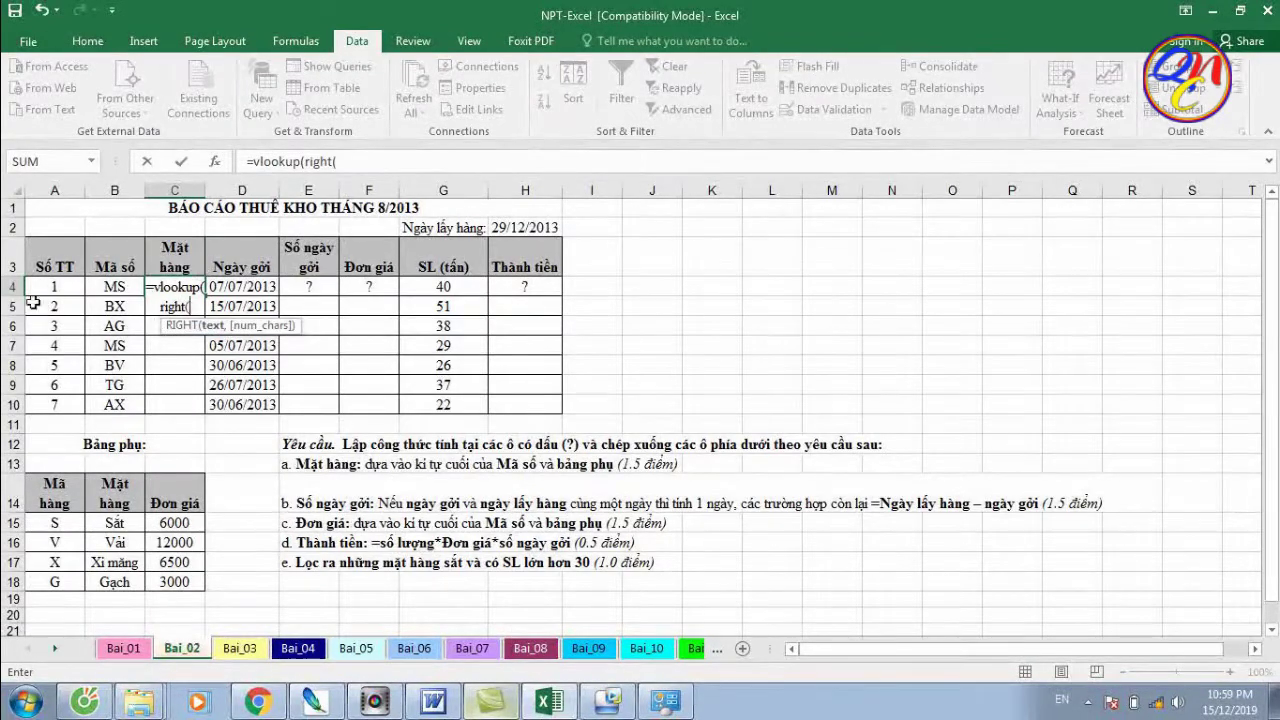
{"action": "left_click", "coordinate": [133, 285]}
{"action": "type", "text": ","}
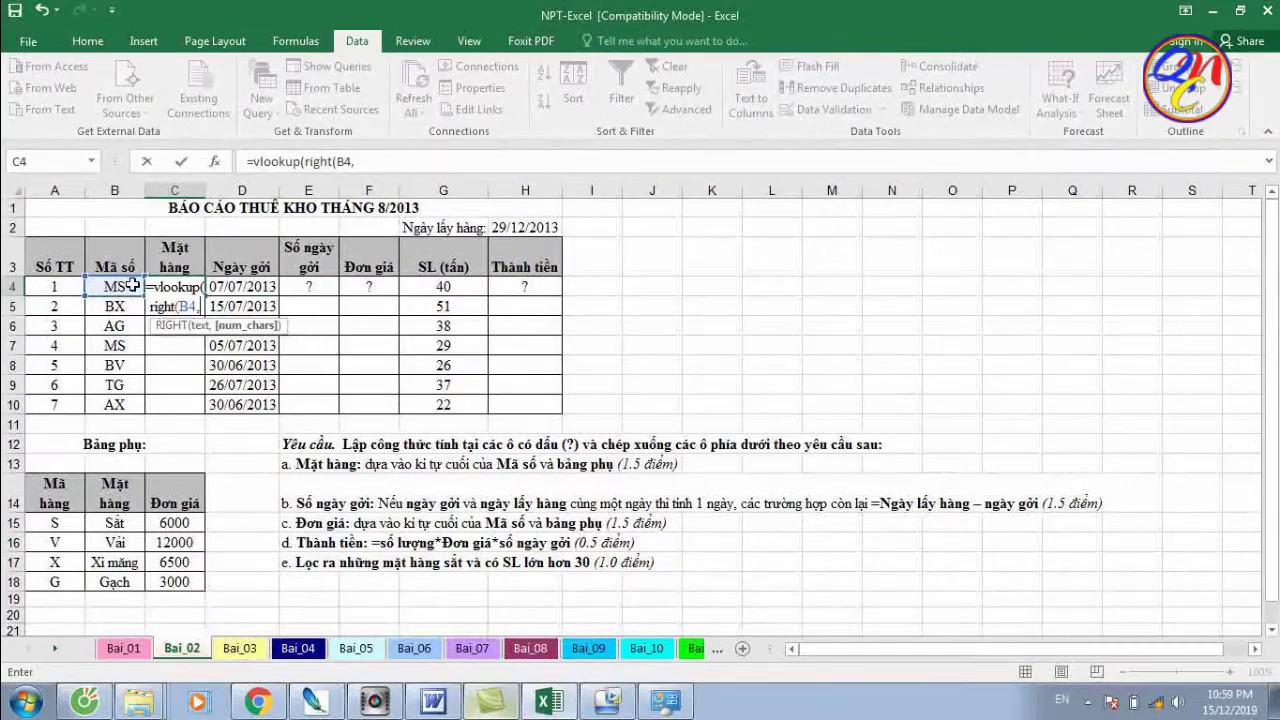
{"action": "type", "text": "1)"}
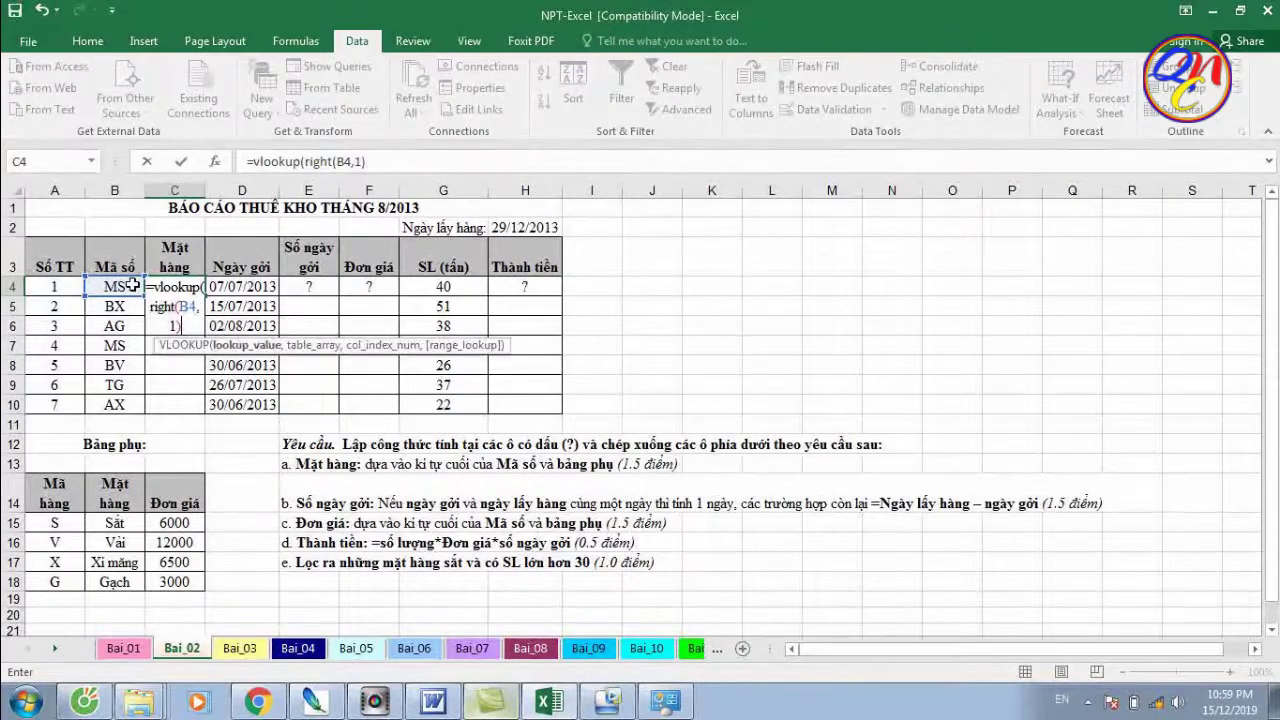
{"action": "type", "text": ","}
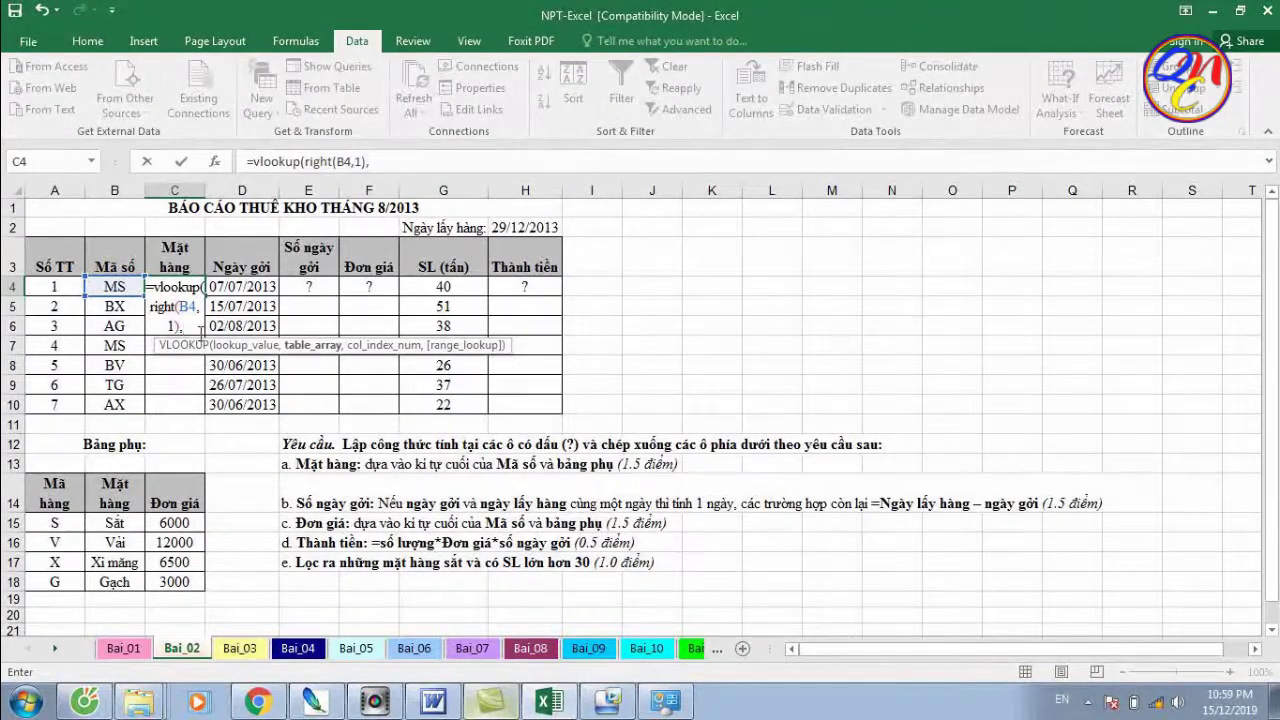
{"action": "left_click_drag", "start_coordinate": [154, 306], "coordinate": [192, 331]}
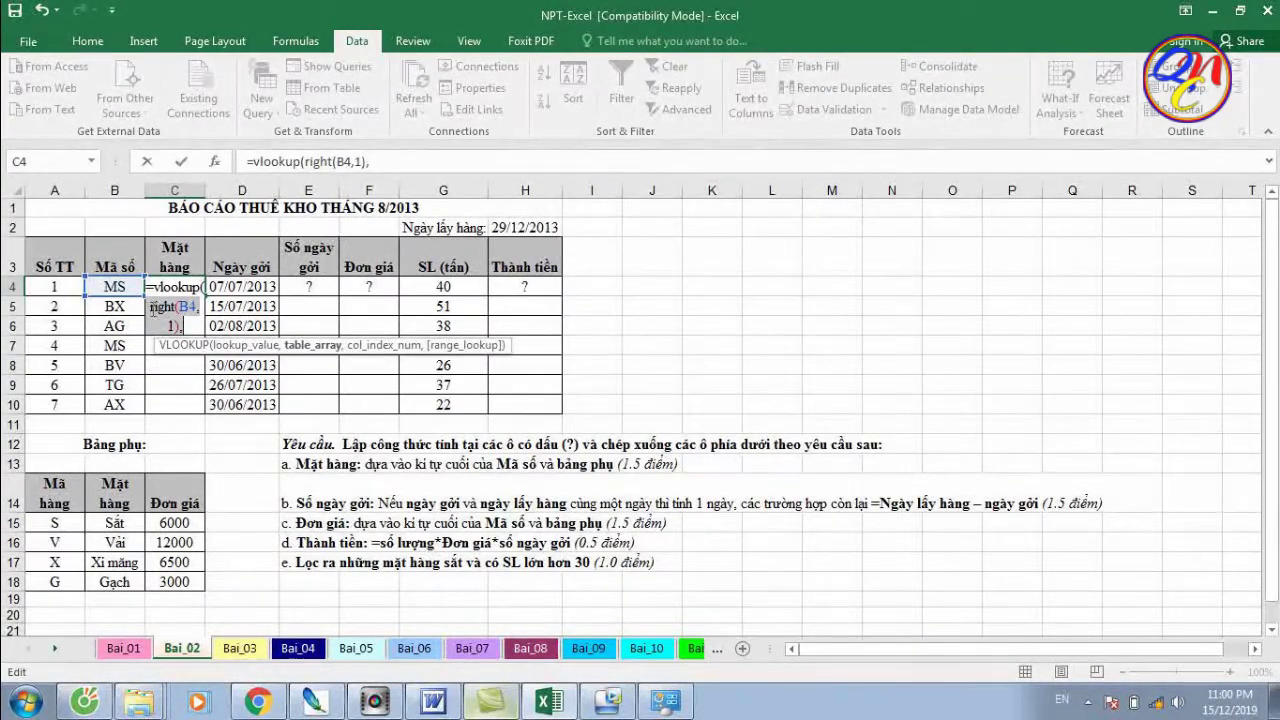
{"action": "left_click", "coordinate": [155, 308]}
{"action": "left_click_drag", "start_coordinate": [152, 307], "coordinate": [198, 327]}
{"action": "left_click", "coordinate": [191, 326]}
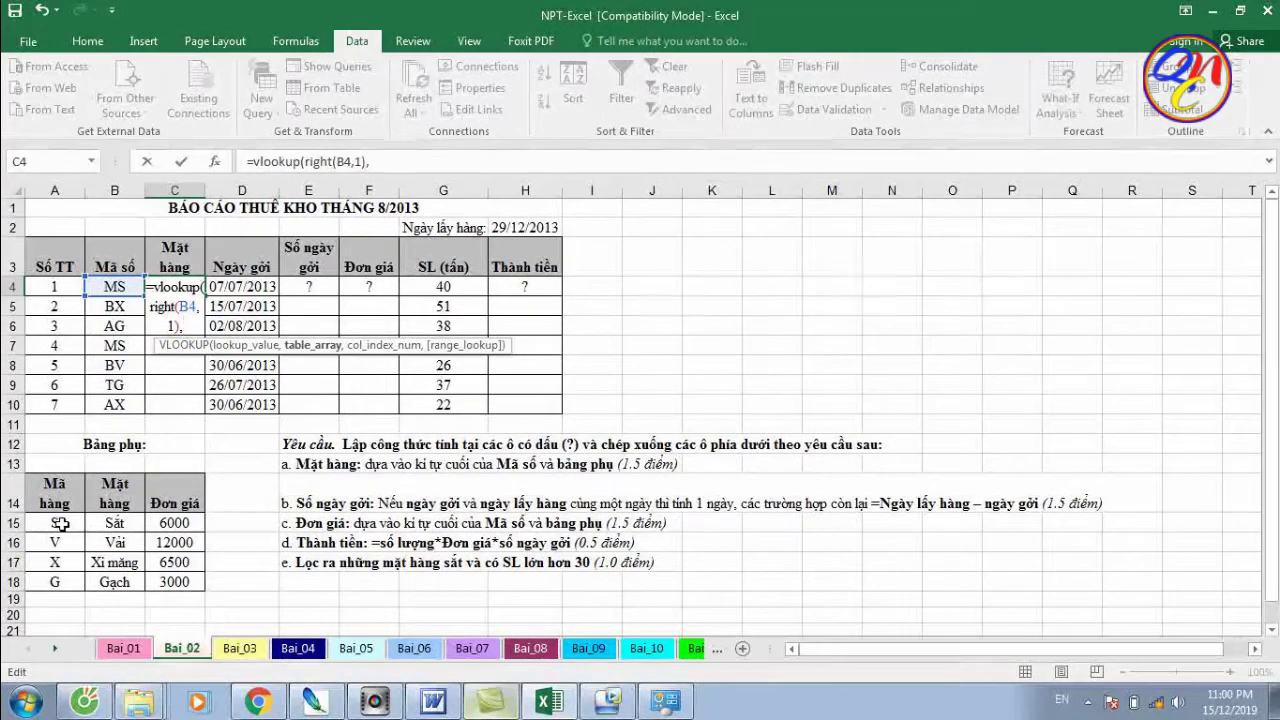
Add the auxiliary table A15:B18 as the lookup range, made absolute as $A$15:$B$18
{"action": "left_click", "coordinate": [53, 524]}
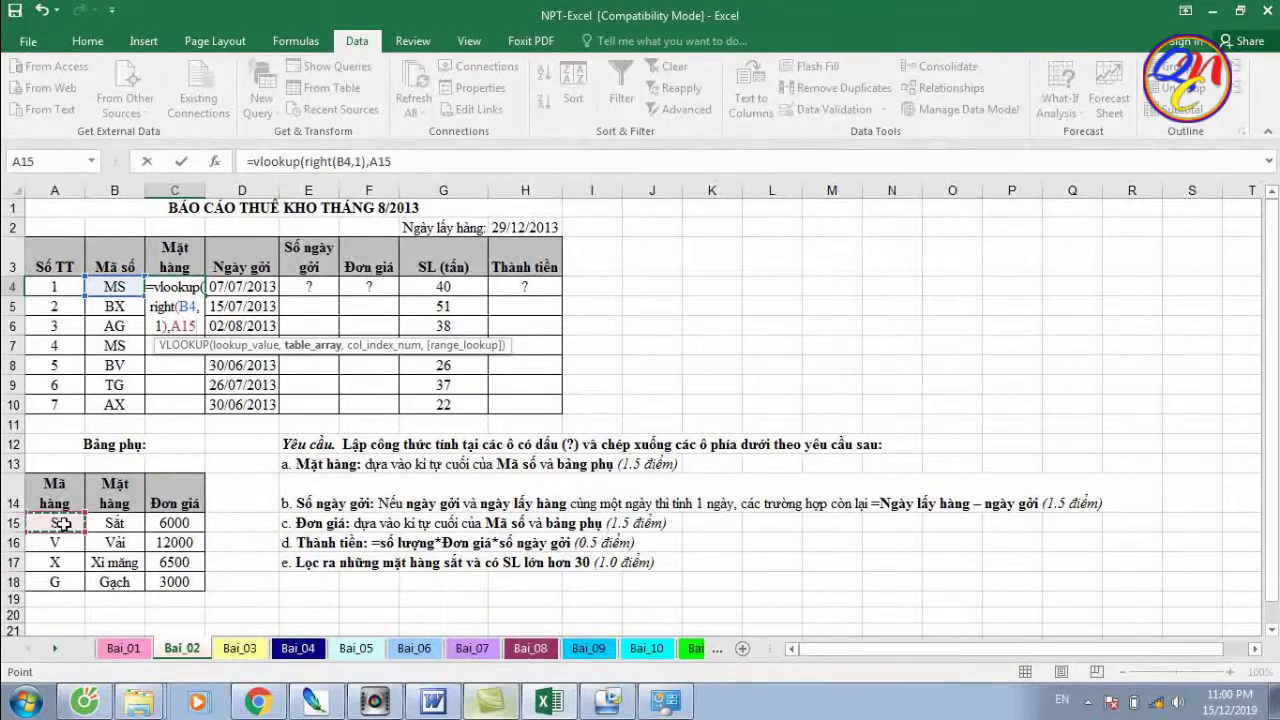
{"action": "left_click_drag", "start_coordinate": [75, 527], "coordinate": [112, 583]}
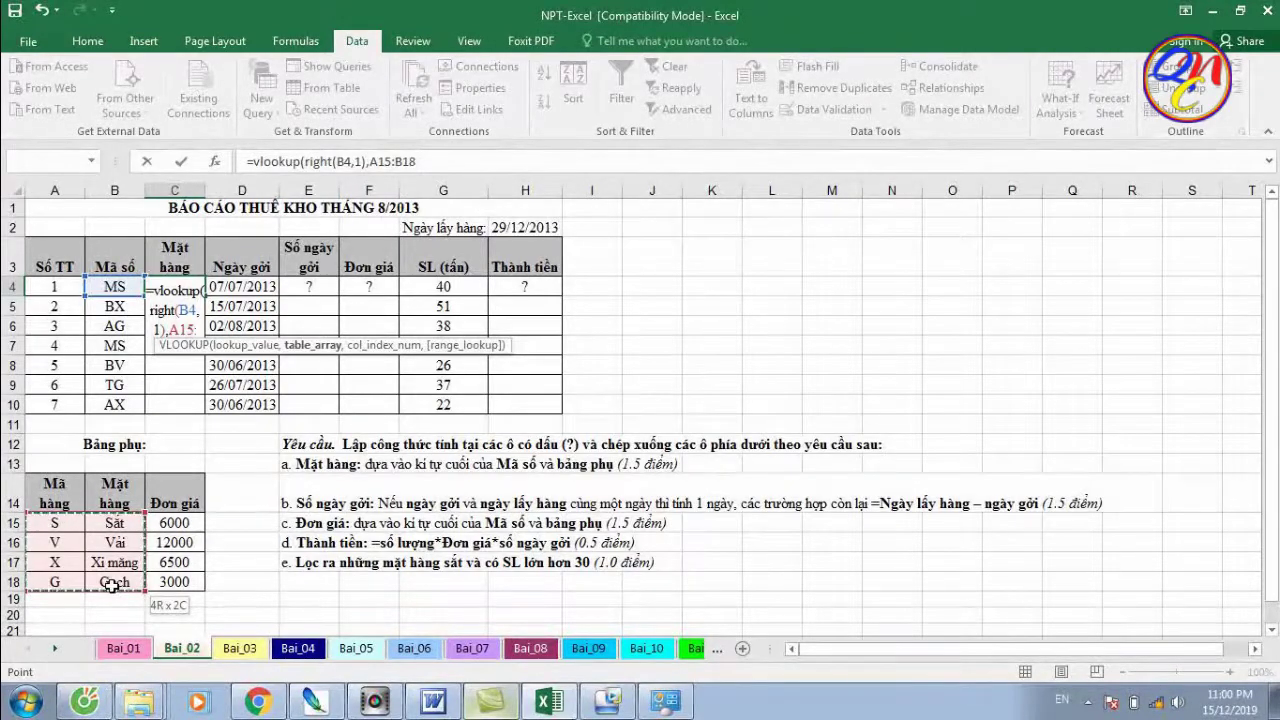
{"action": "left_click_drag", "start_coordinate": [112, 585], "coordinate": [112, 585]}
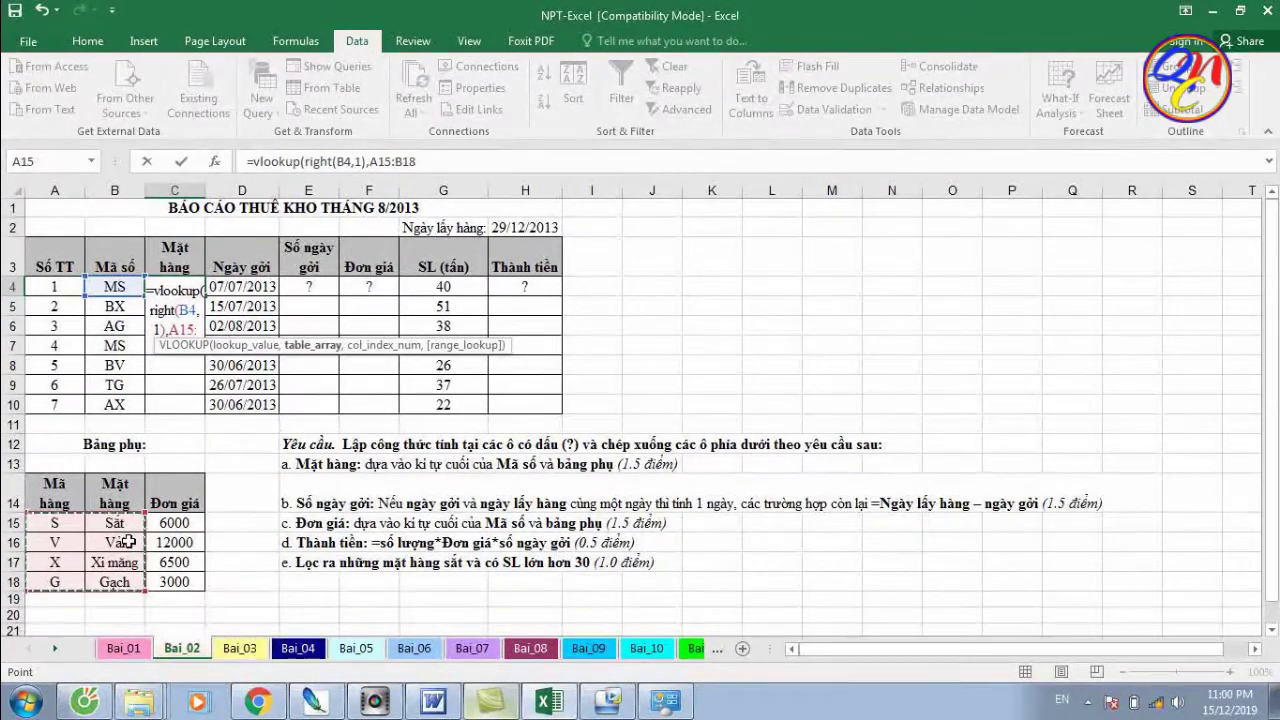
{"action": "key", "text": "F4"}
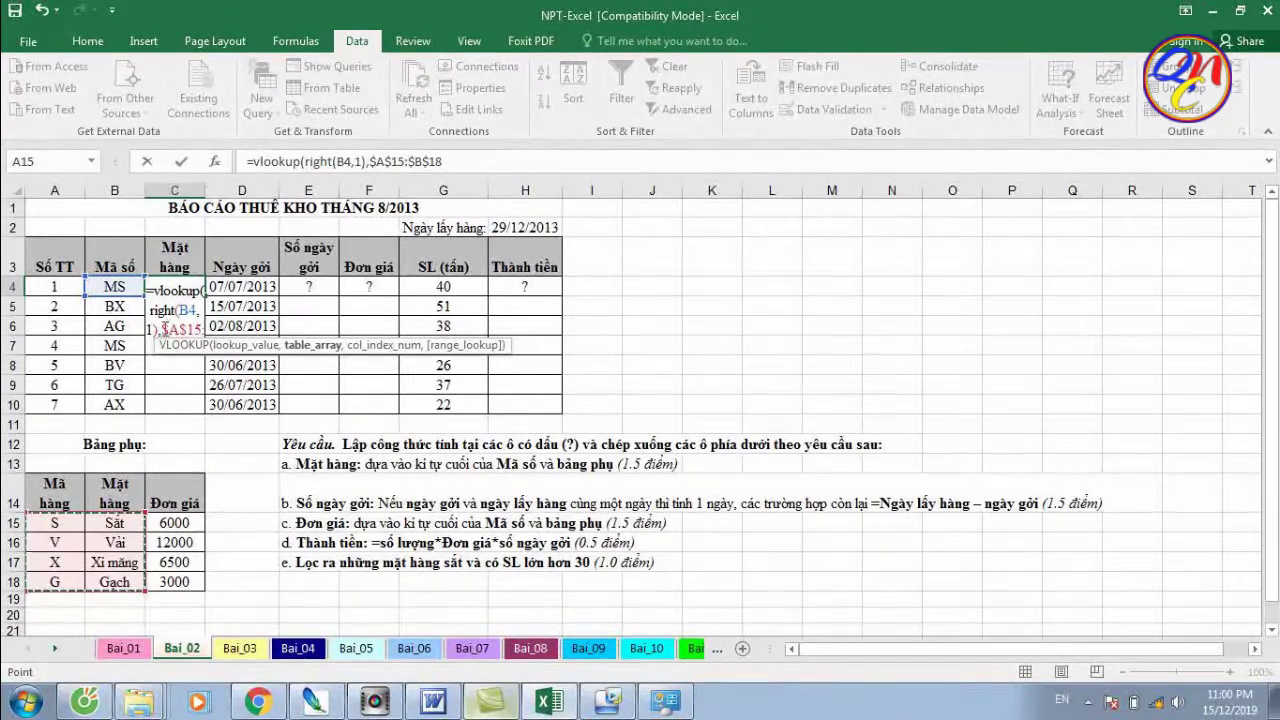
{"action": "left_click", "coordinate": [163, 332]}
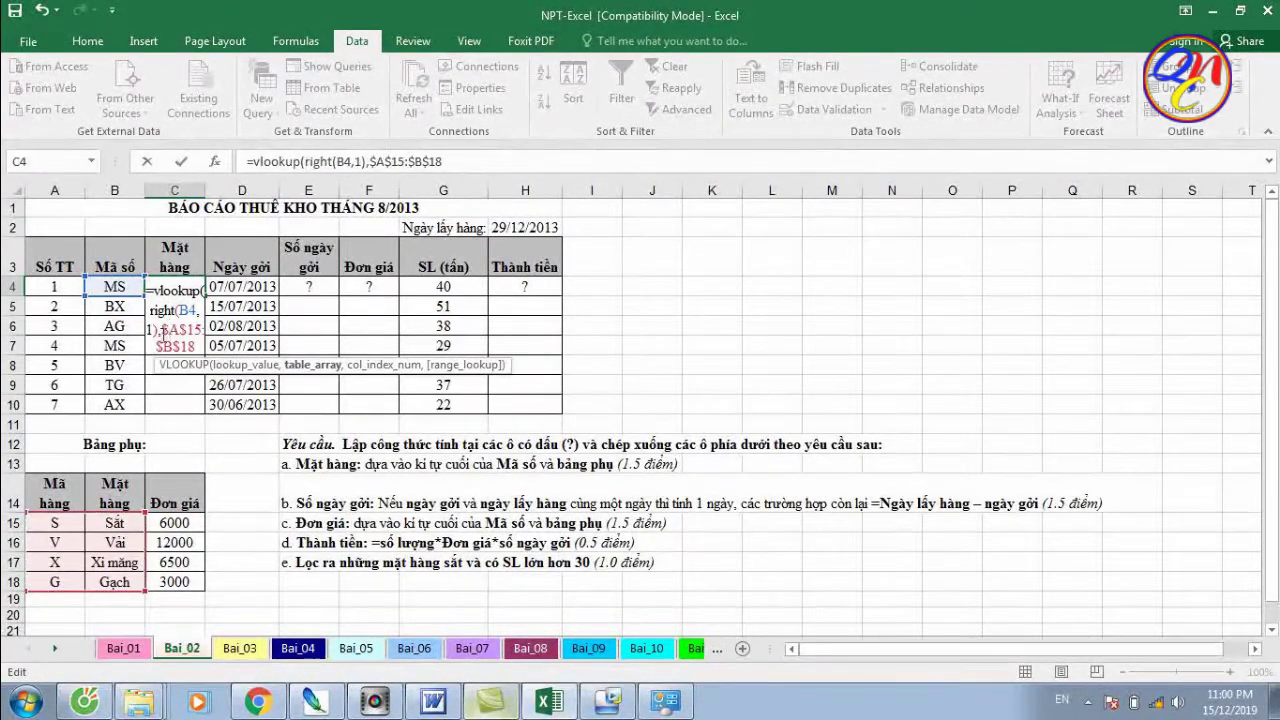
{"action": "left_click_drag", "start_coordinate": [167, 332], "coordinate": [193, 346]}
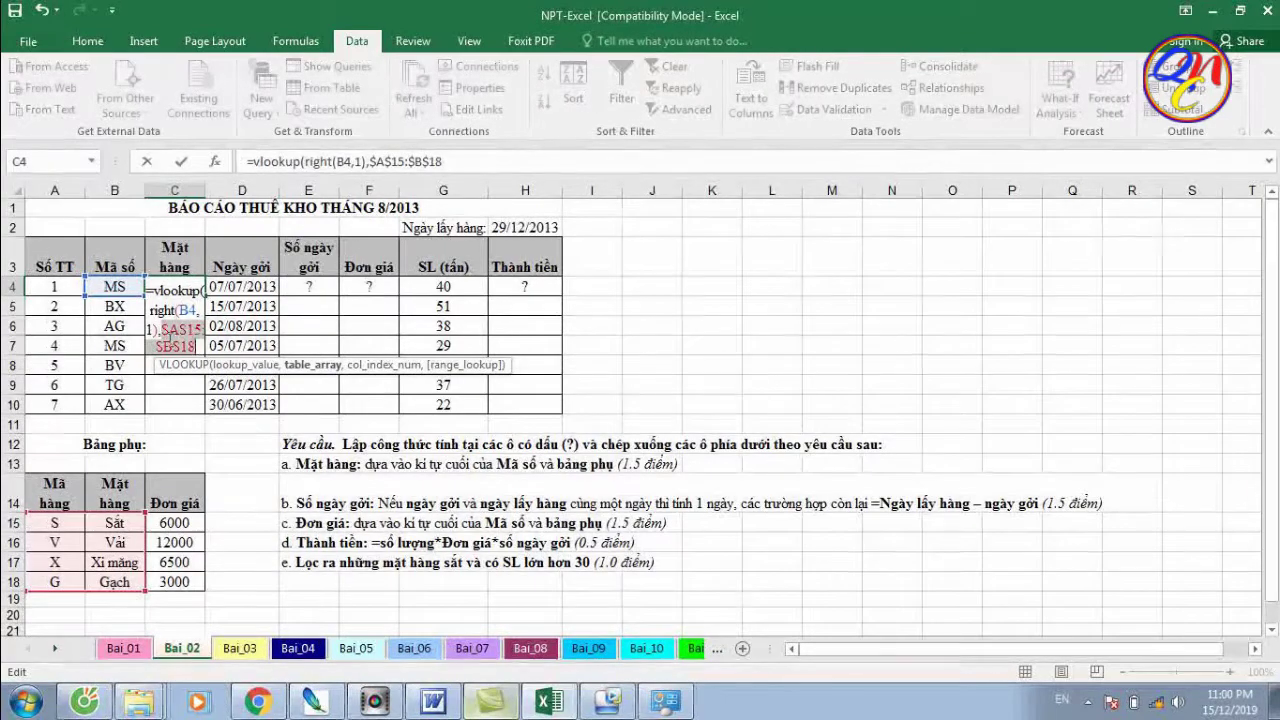
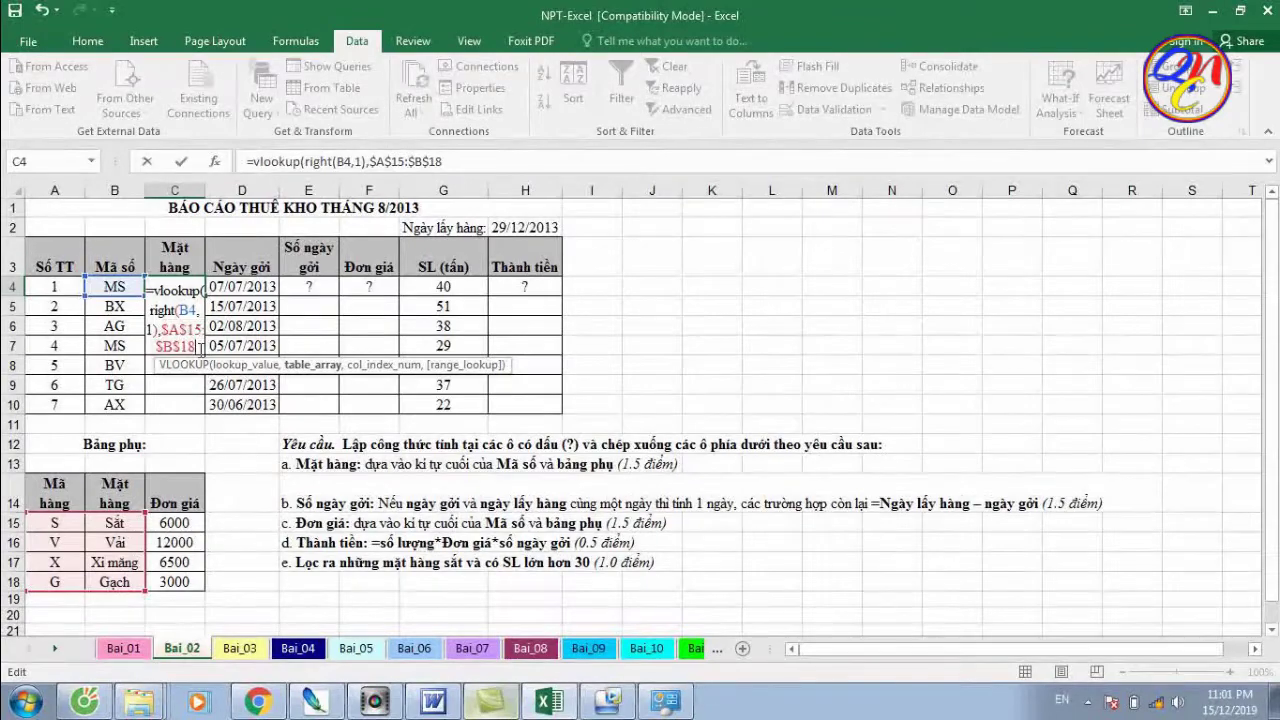
Complete =VLOOKUP(RIGHT(B4,1),$A$15:$B$18,2,0) in C4 with exact match 0, returning Sắt
{"action": "type", "text": ",2"}
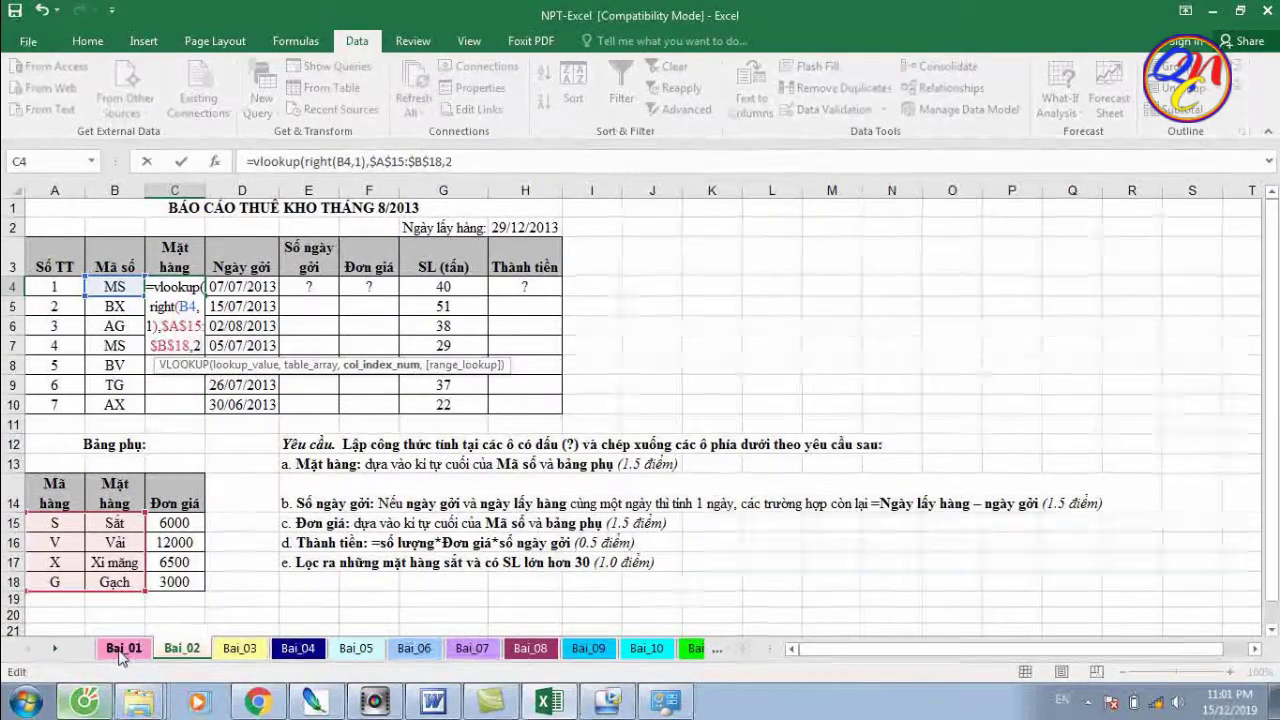
{"action": "type", "text": ",0"}
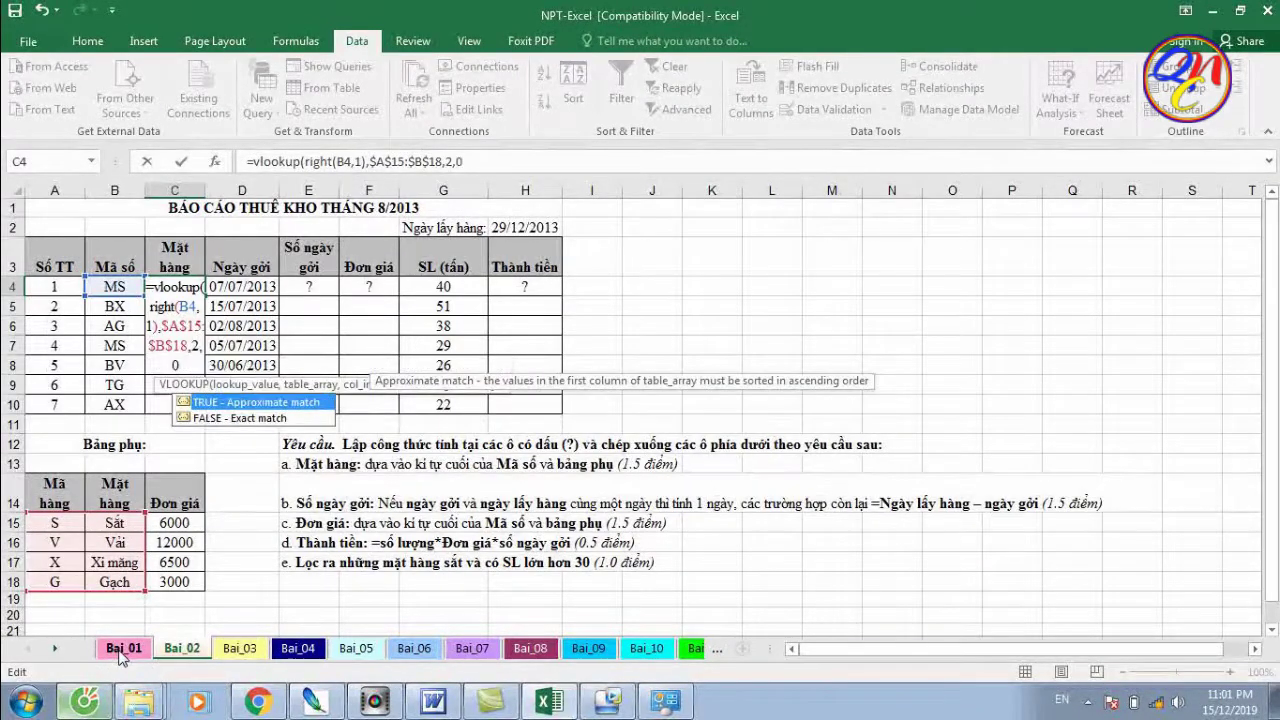
{"action": "left_click", "coordinate": [179, 365]}
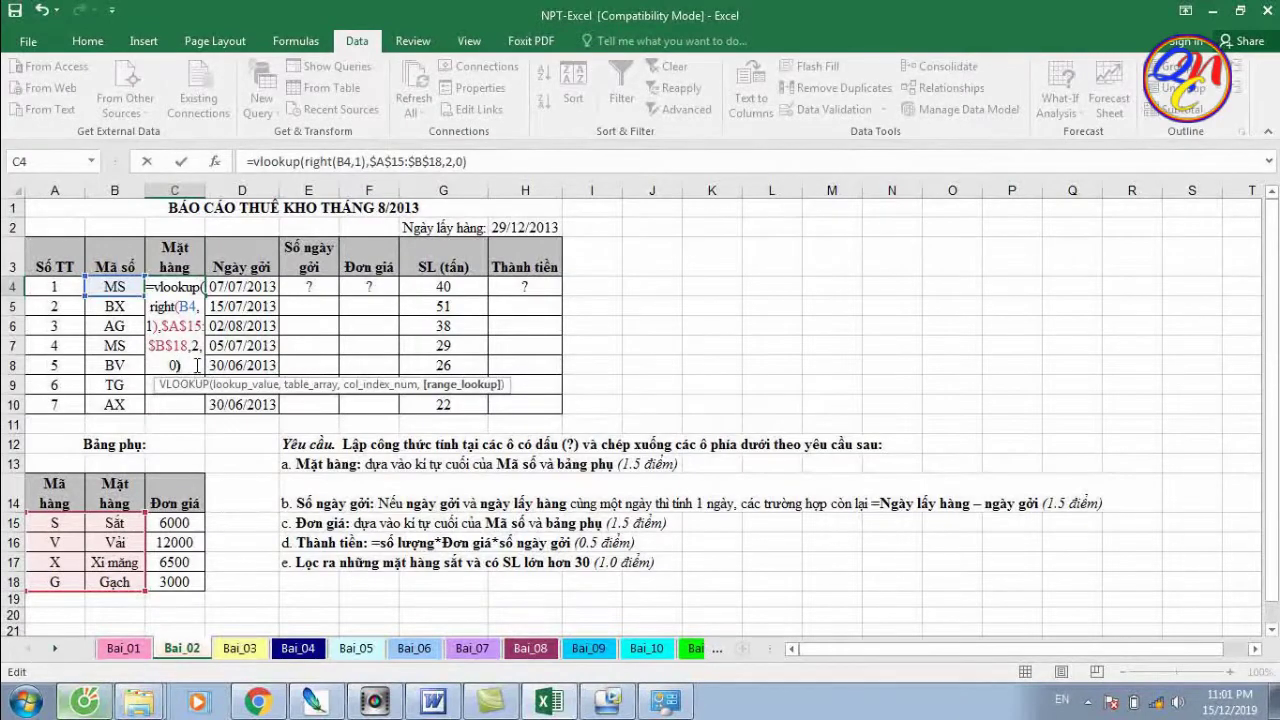
{"action": "key", "text": "Return"}
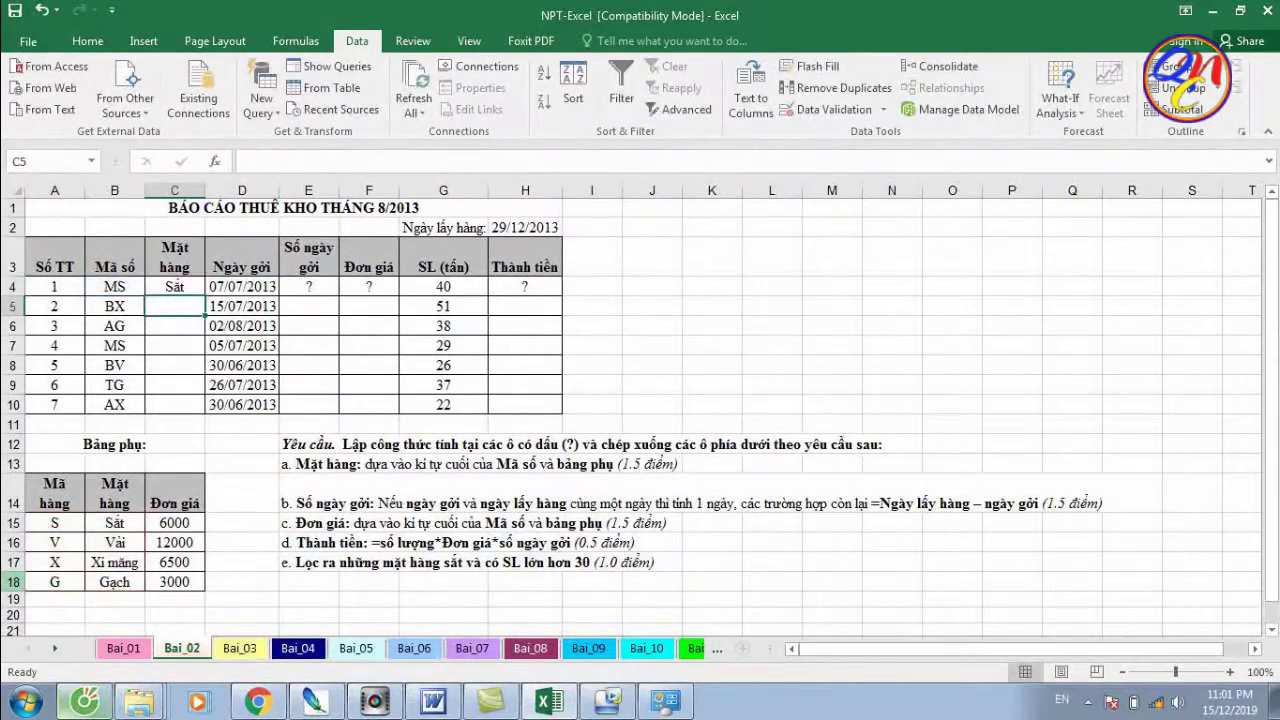
Check code MS in B4 against the helper table's S row (Sắt, 6000)
{"action": "left_click", "coordinate": [190, 289]}
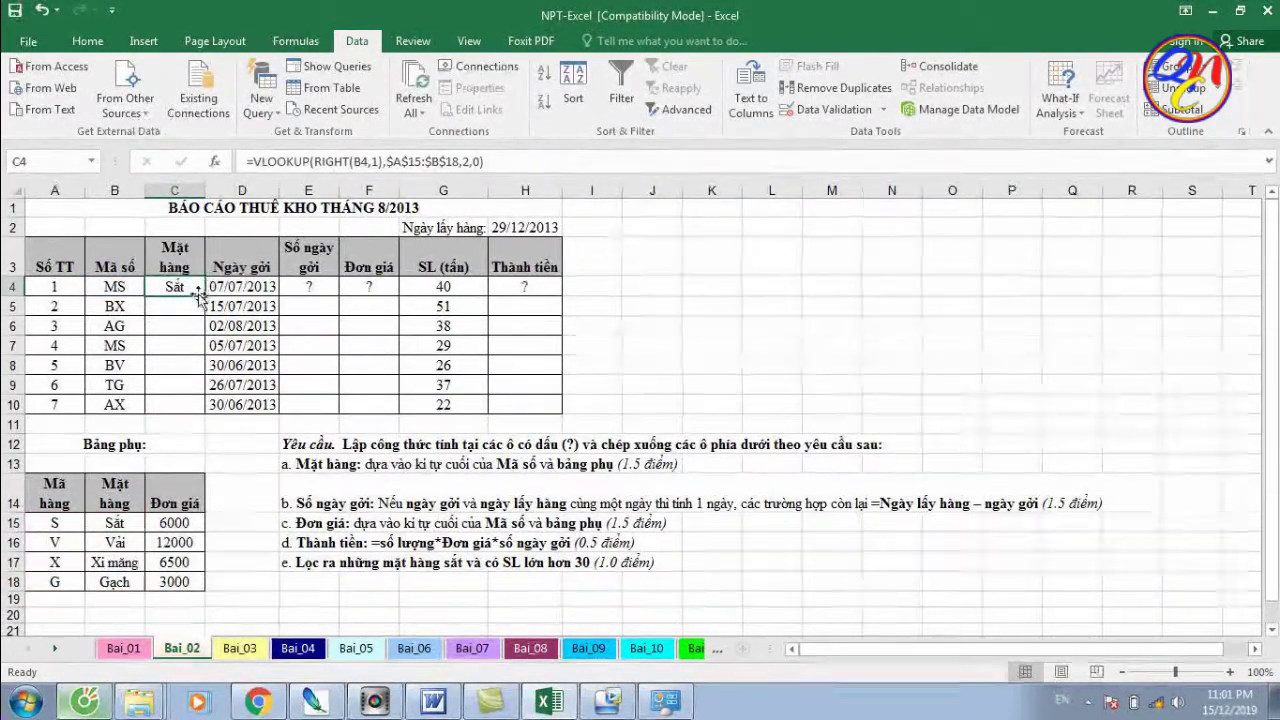
{"action": "left_click", "coordinate": [115, 285]}
{"action": "double_click", "coordinate": [125, 288]}
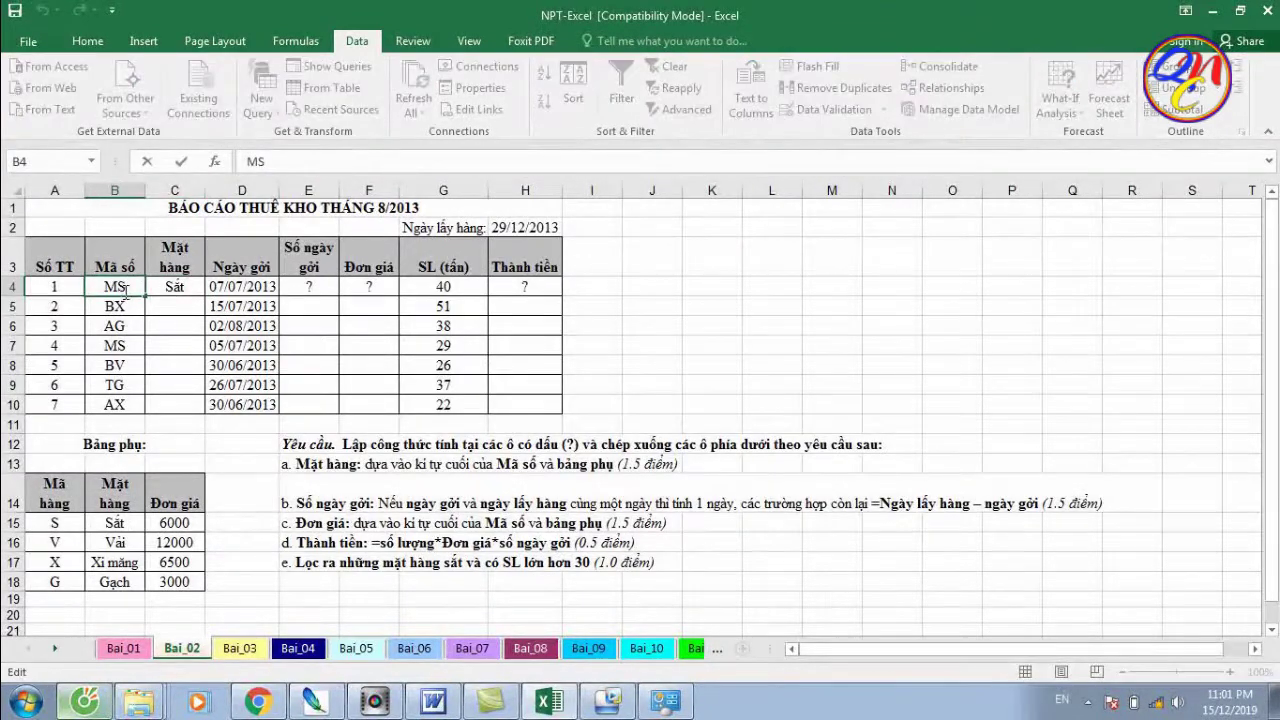
{"action": "double_click", "coordinate": [124, 289]}
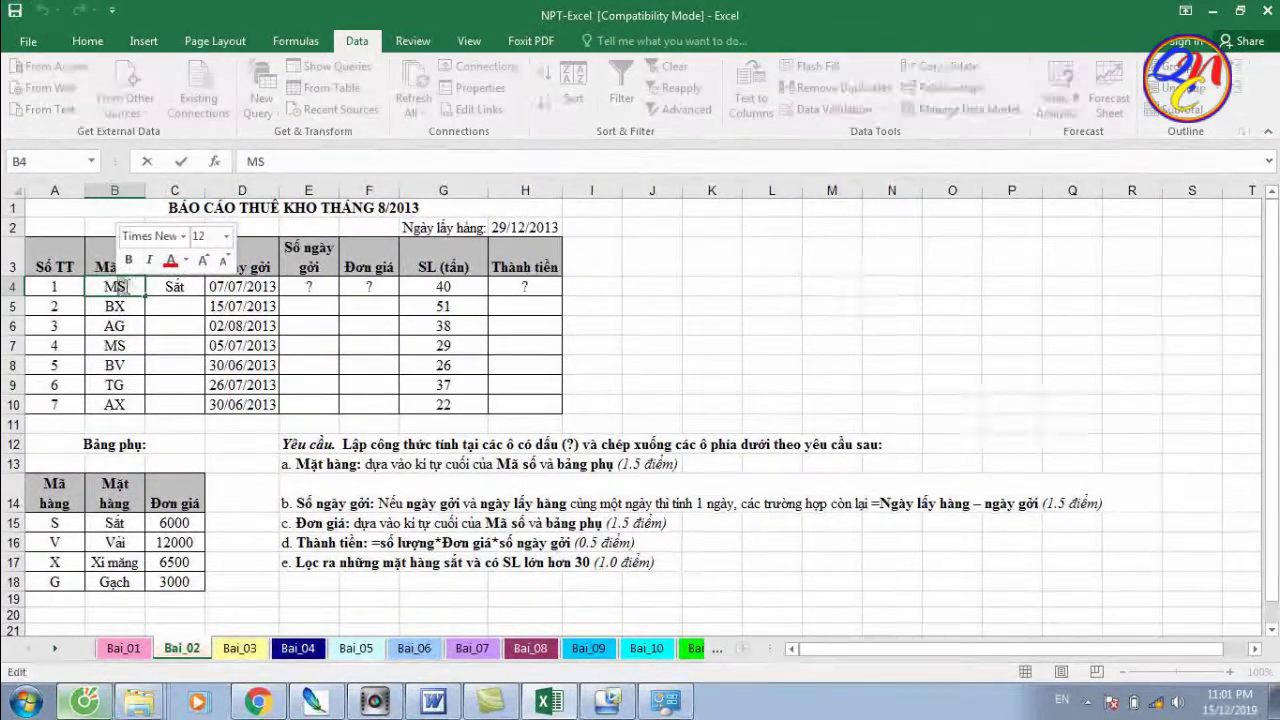
{"action": "left_click", "coordinate": [60, 530]}
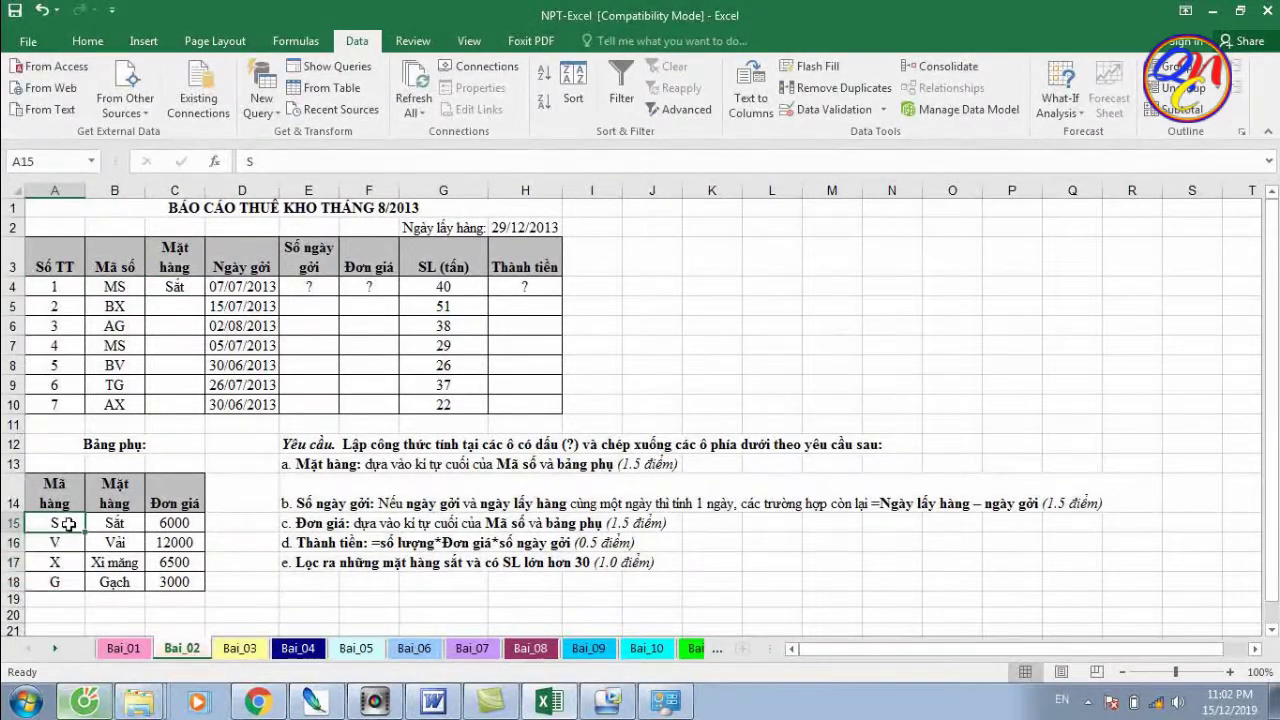
{"action": "double_click", "coordinate": [68, 524]}
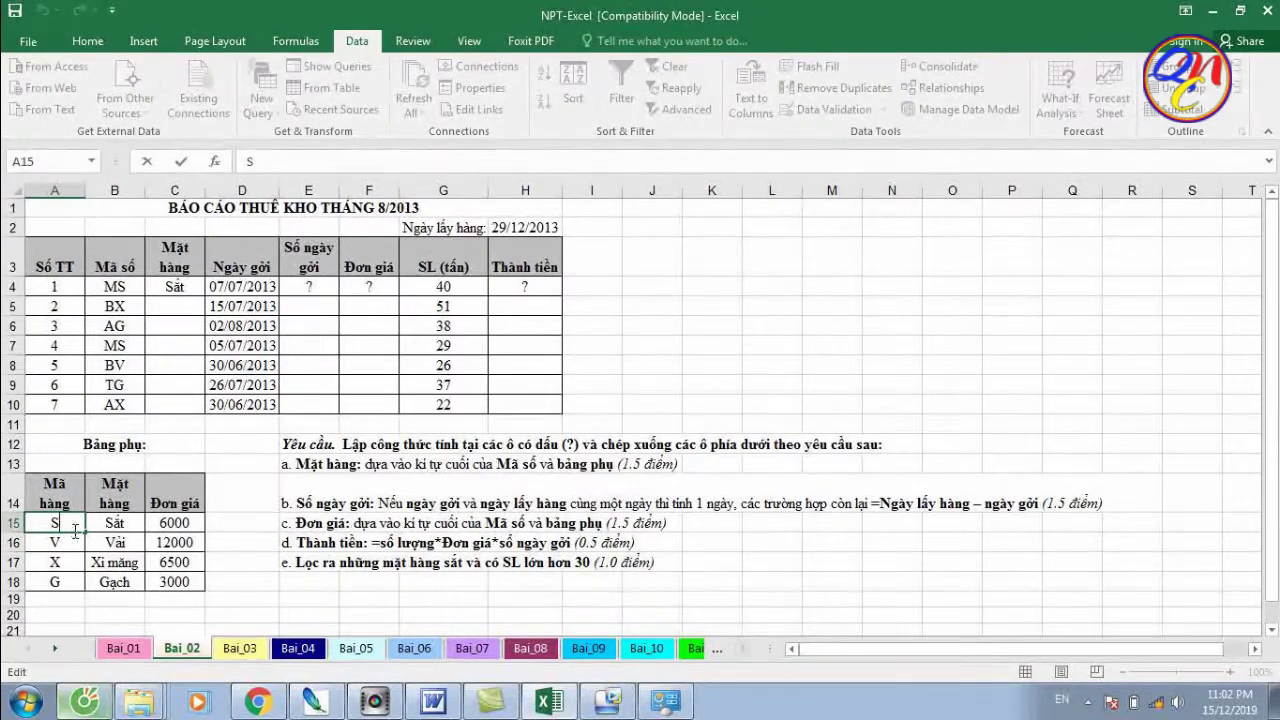
{"action": "left_click_drag", "start_coordinate": [75, 531], "coordinate": [180, 523]}
{"action": "left_click", "coordinate": [180, 523]}
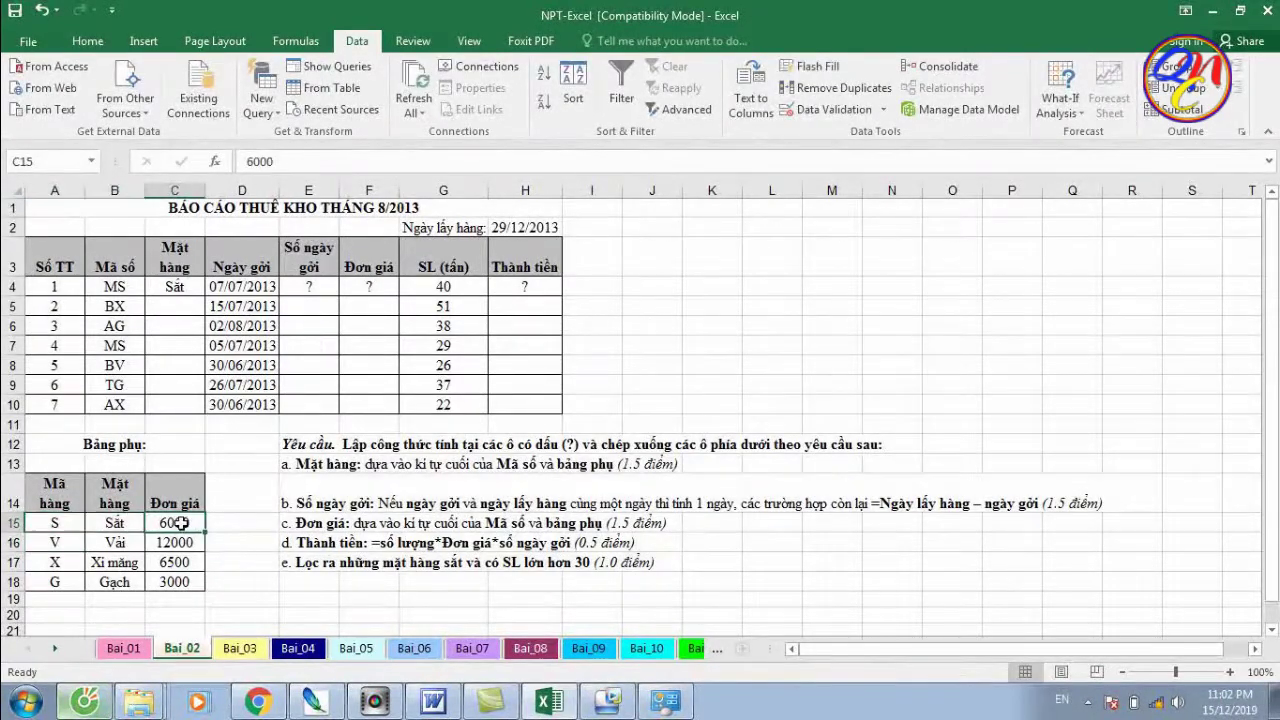
{"action": "left_click", "coordinate": [68, 524]}
{"action": "left_click", "coordinate": [113, 522]}
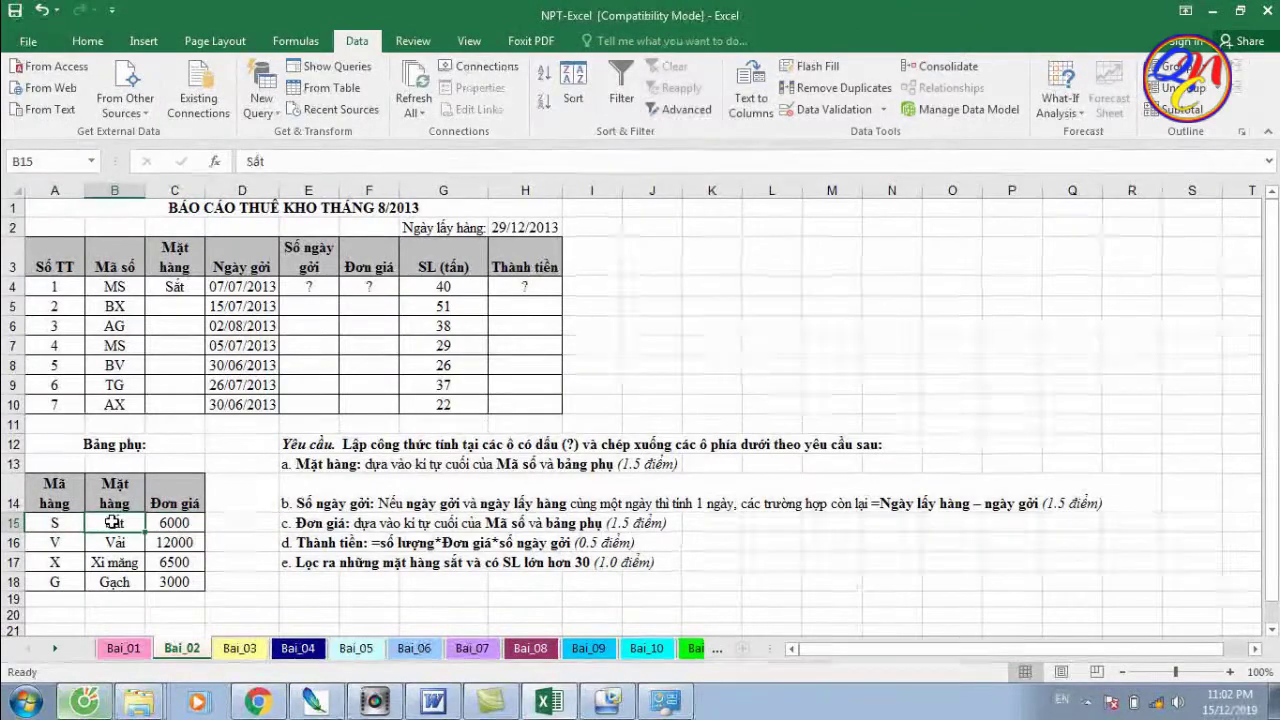
Fill C4's lookup formula down to C10, giving Xi măng, Gạch, Sắt, Vải, Gạch, Xi măng
{"action": "left_click", "coordinate": [197, 291]}
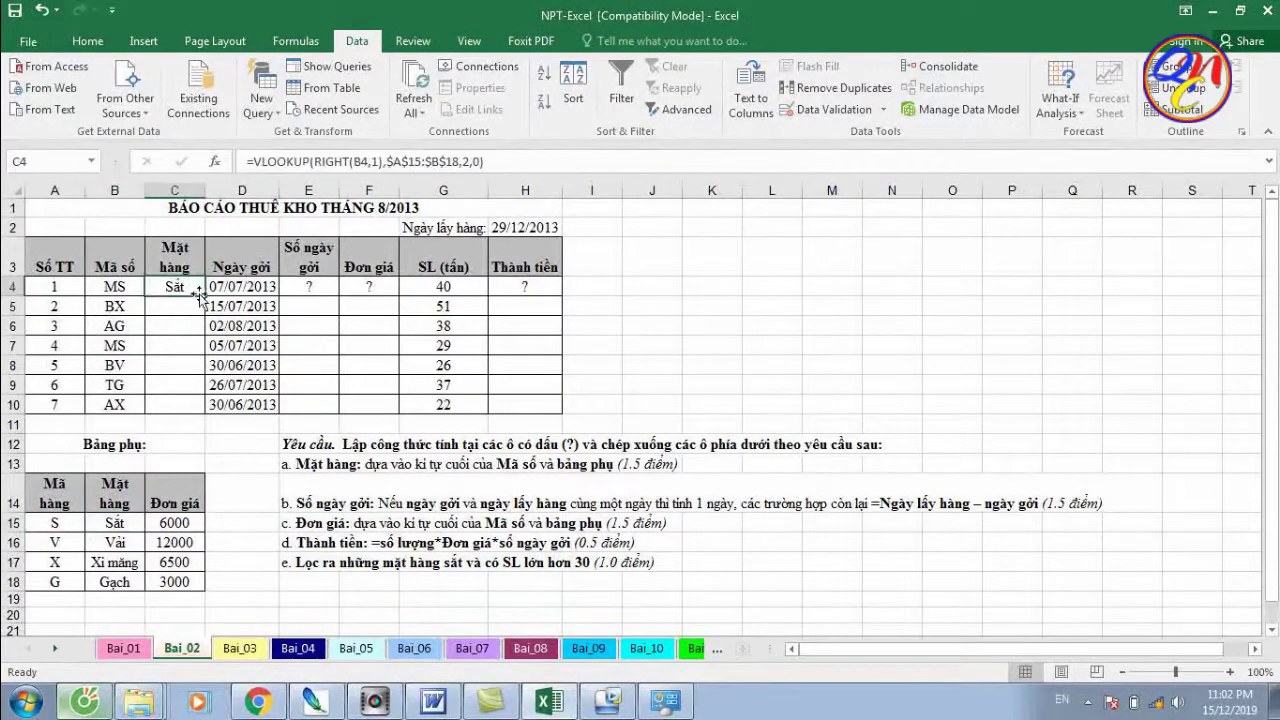
{"action": "left_click_drag", "start_coordinate": [207, 297], "coordinate": [208, 410]}
{"action": "left_click", "coordinate": [329, 287]}
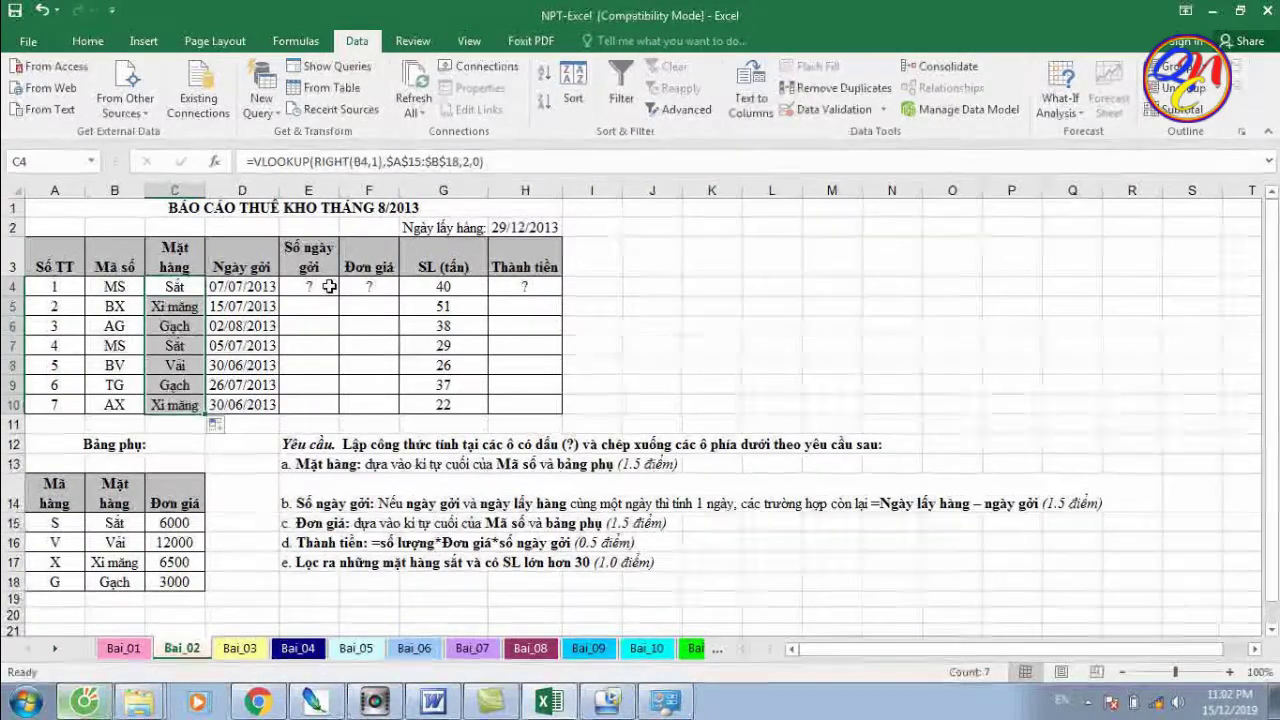
{"action": "left_click_drag", "start_coordinate": [322, 500], "coordinate": [1091, 494]}
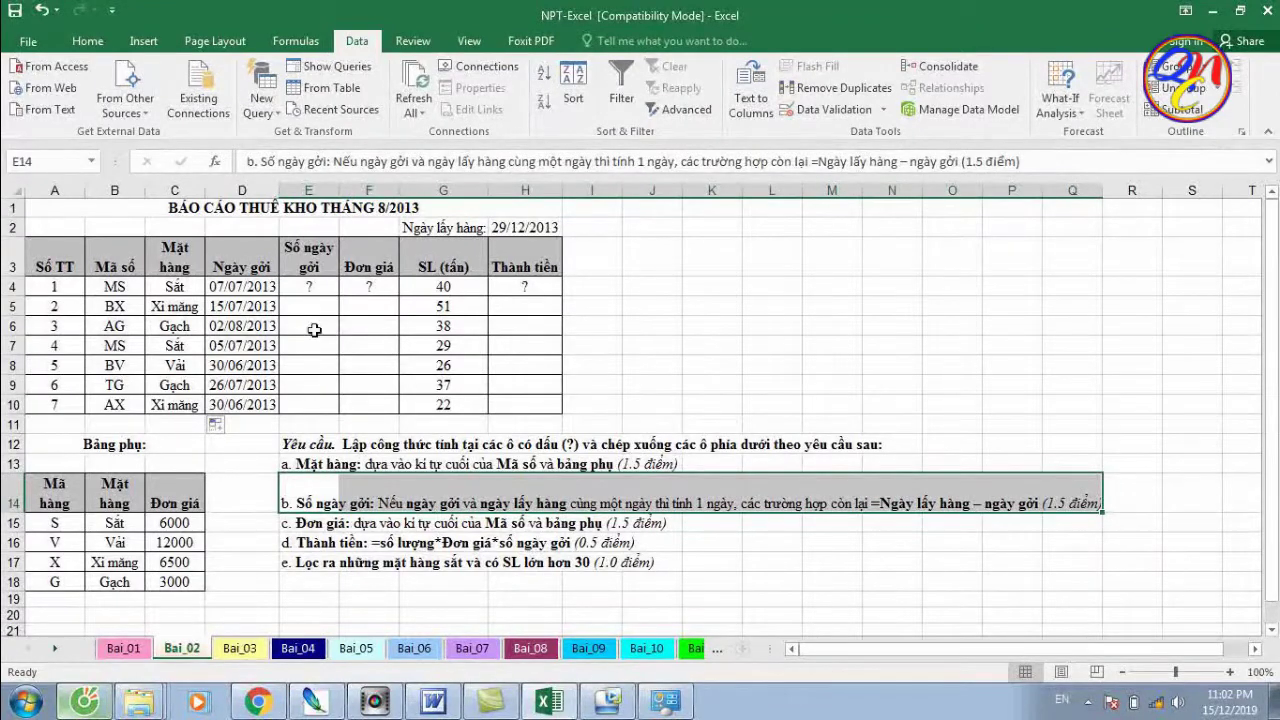
Draft =if(H2=D4,1,H2-D4) in E4, making the first H2 reference absolute ($H$2)
{"action": "left_click", "coordinate": [309, 287]}
{"action": "type", "text": "="}
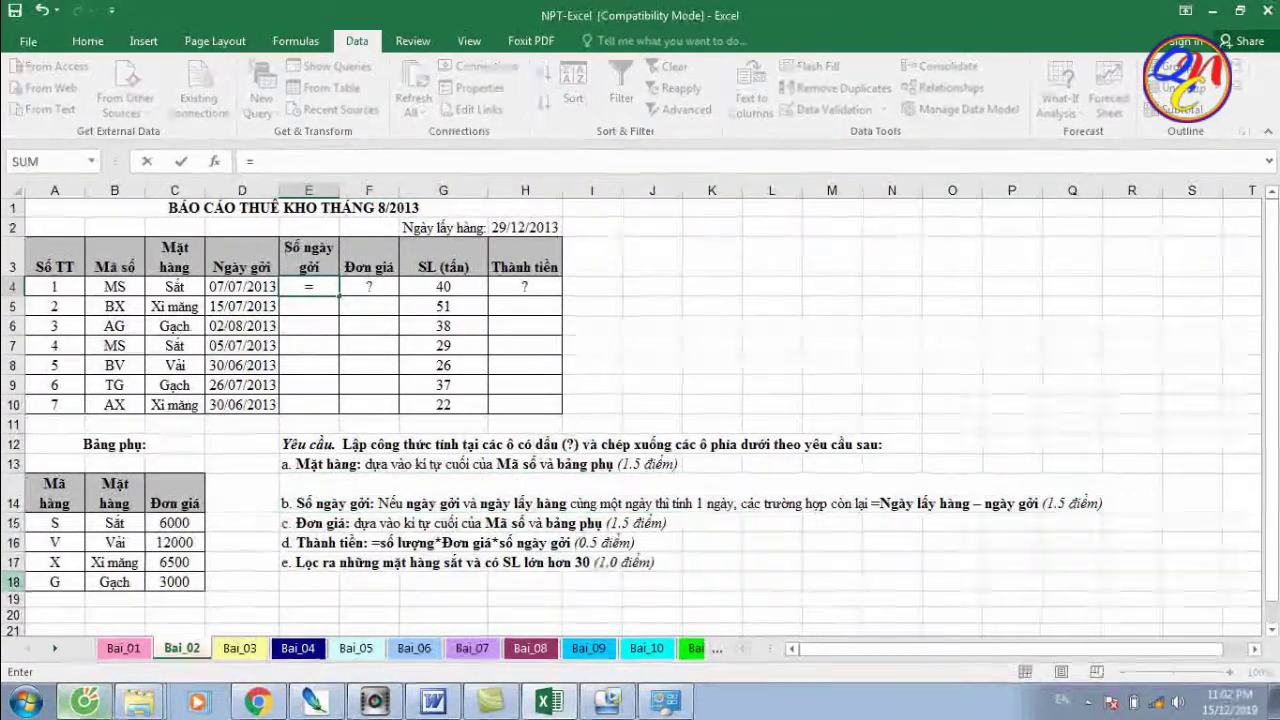
{"action": "type", "text": "if"}
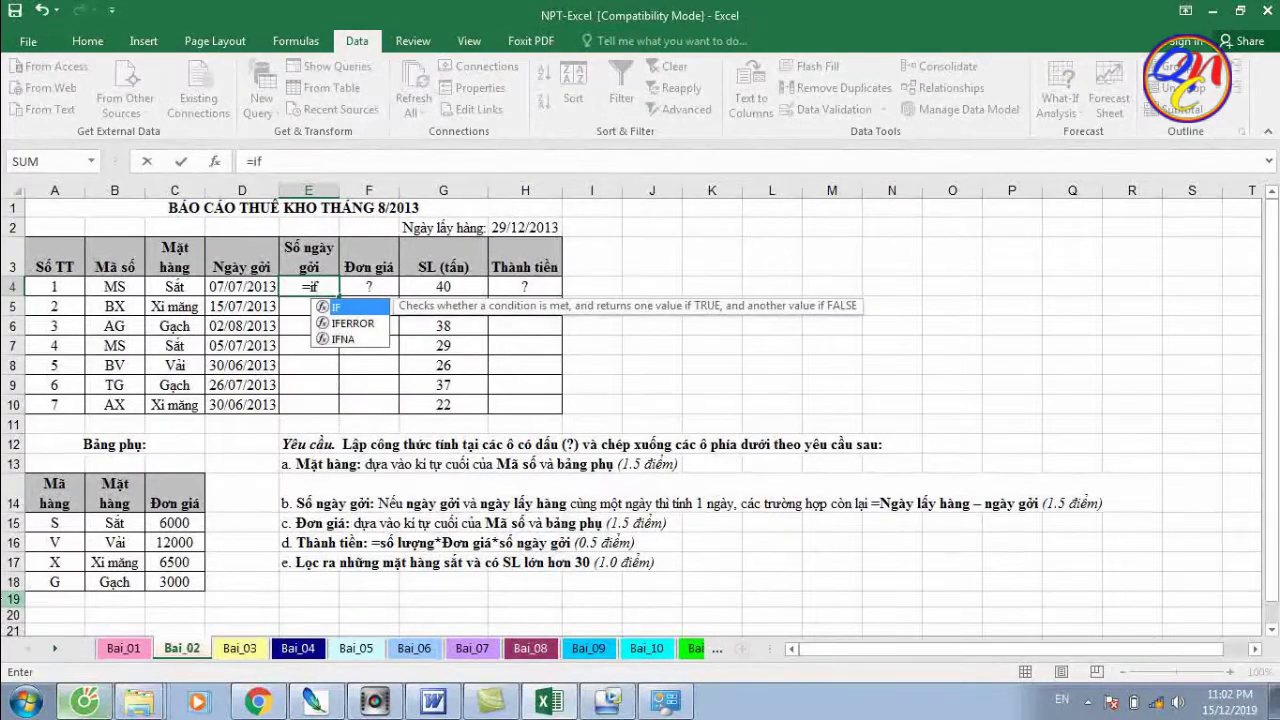
{"action": "type", "text": "("}
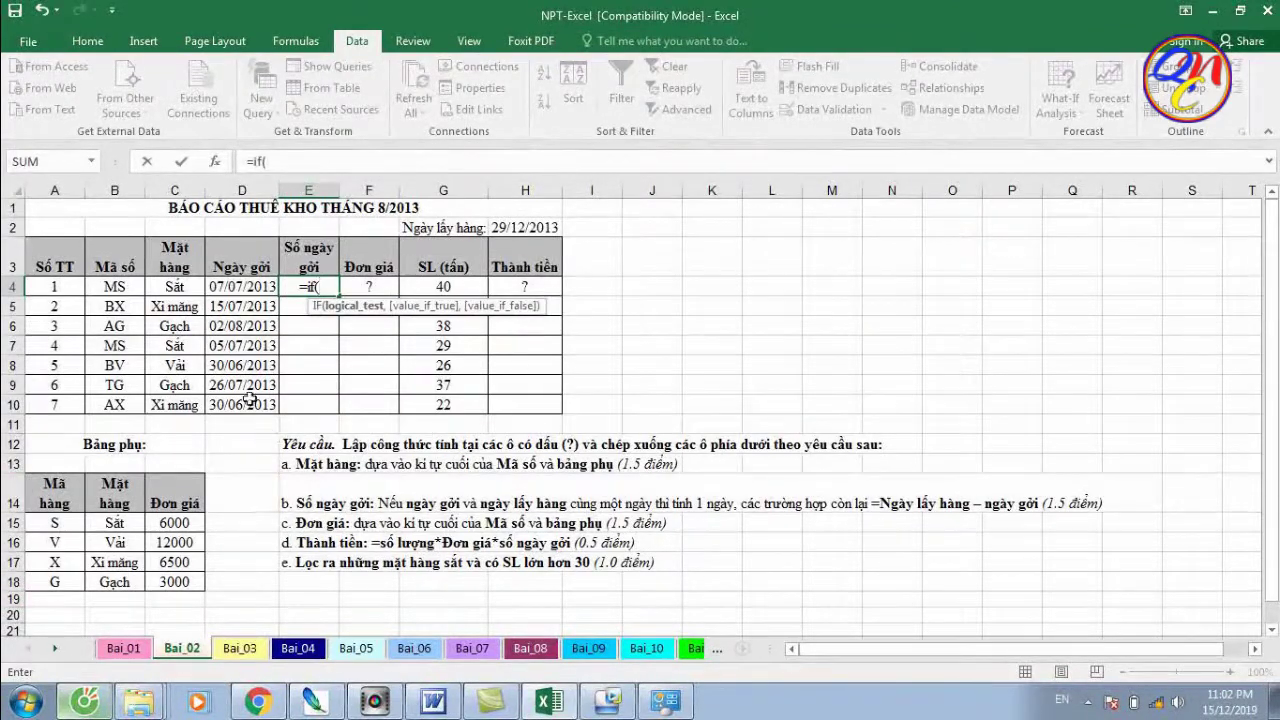
{"action": "left_click", "coordinate": [528, 228]}
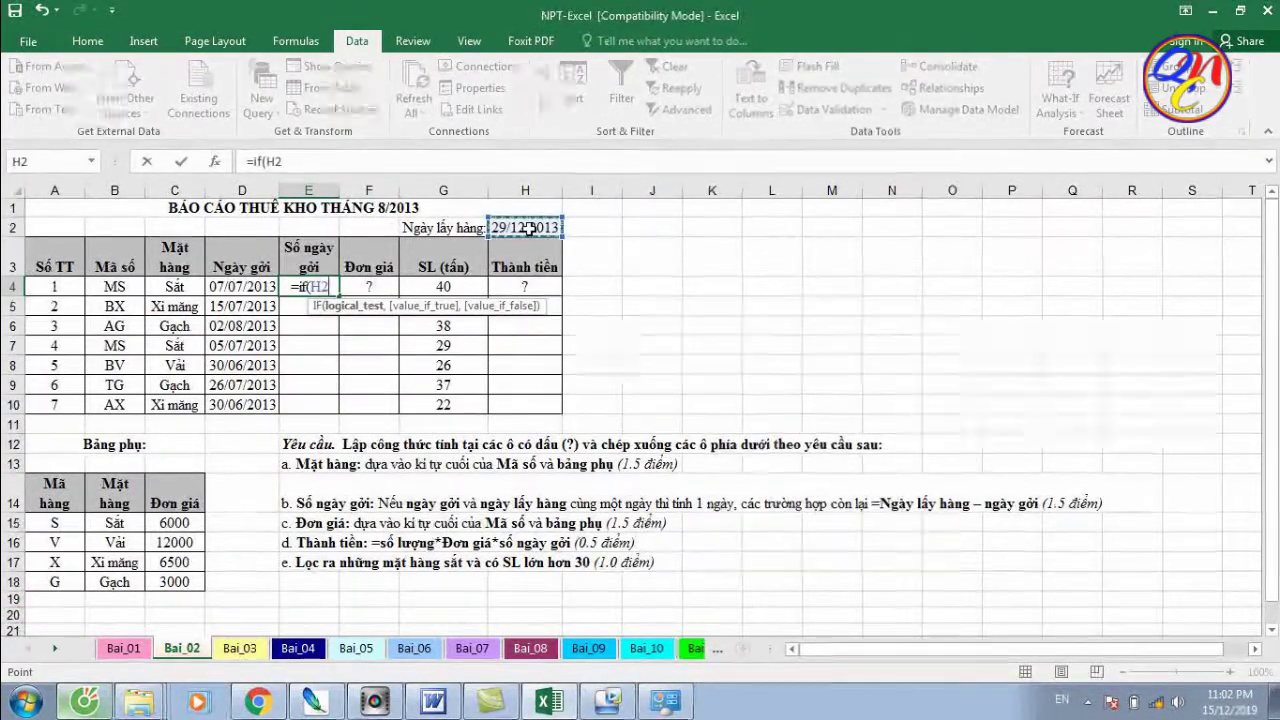
{"action": "type", "text": "="}
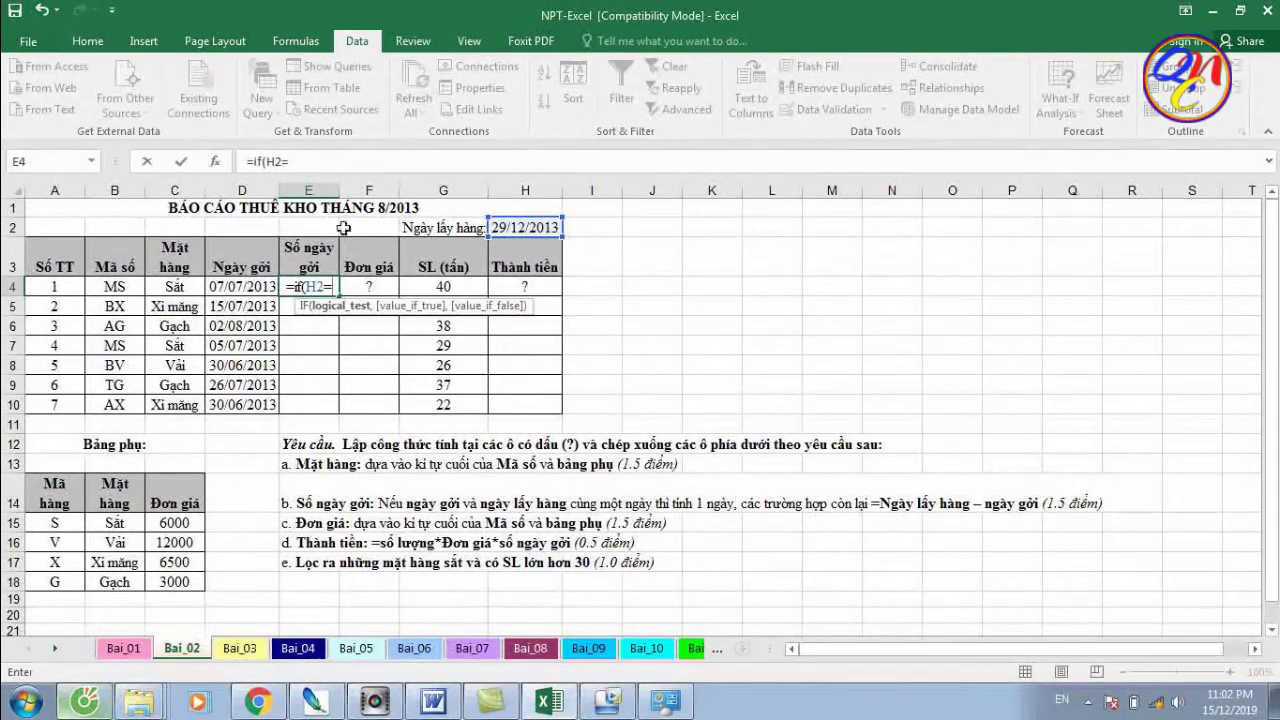
{"action": "left_click", "coordinate": [245, 288]}
{"action": "type", "text": ","}
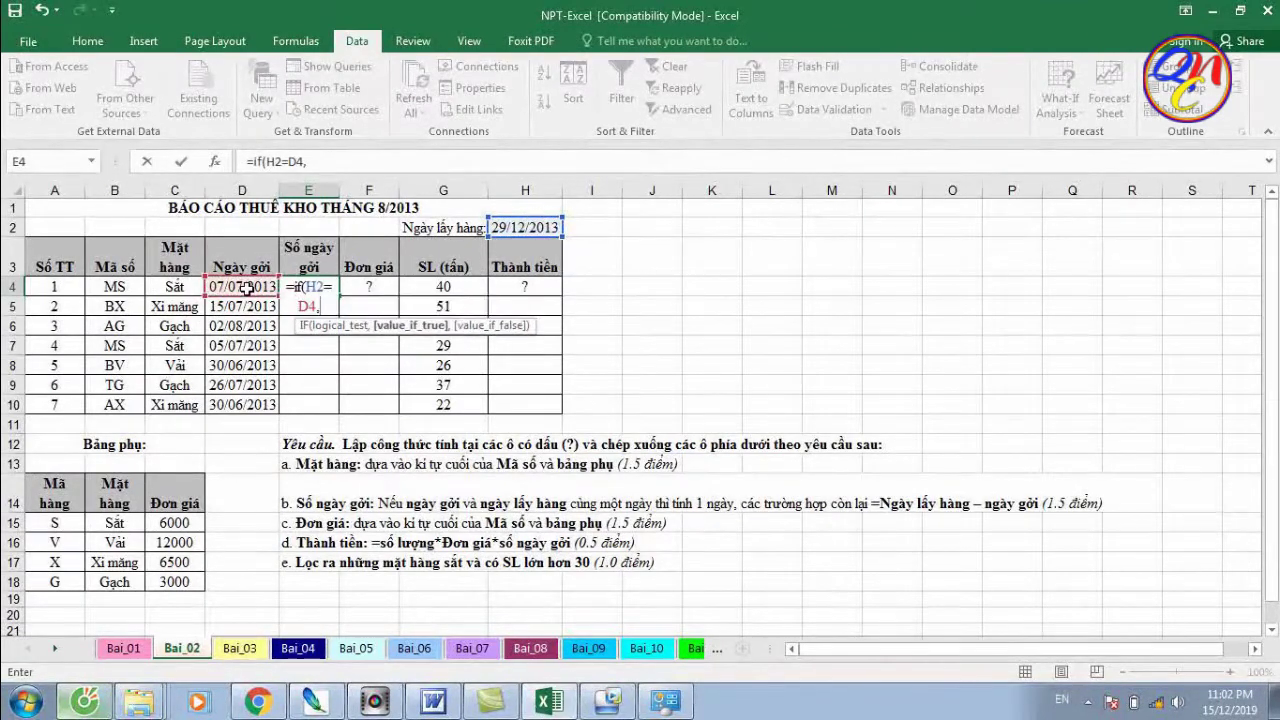
{"action": "type", "text": "1"}
{"action": "type", "text": ","}
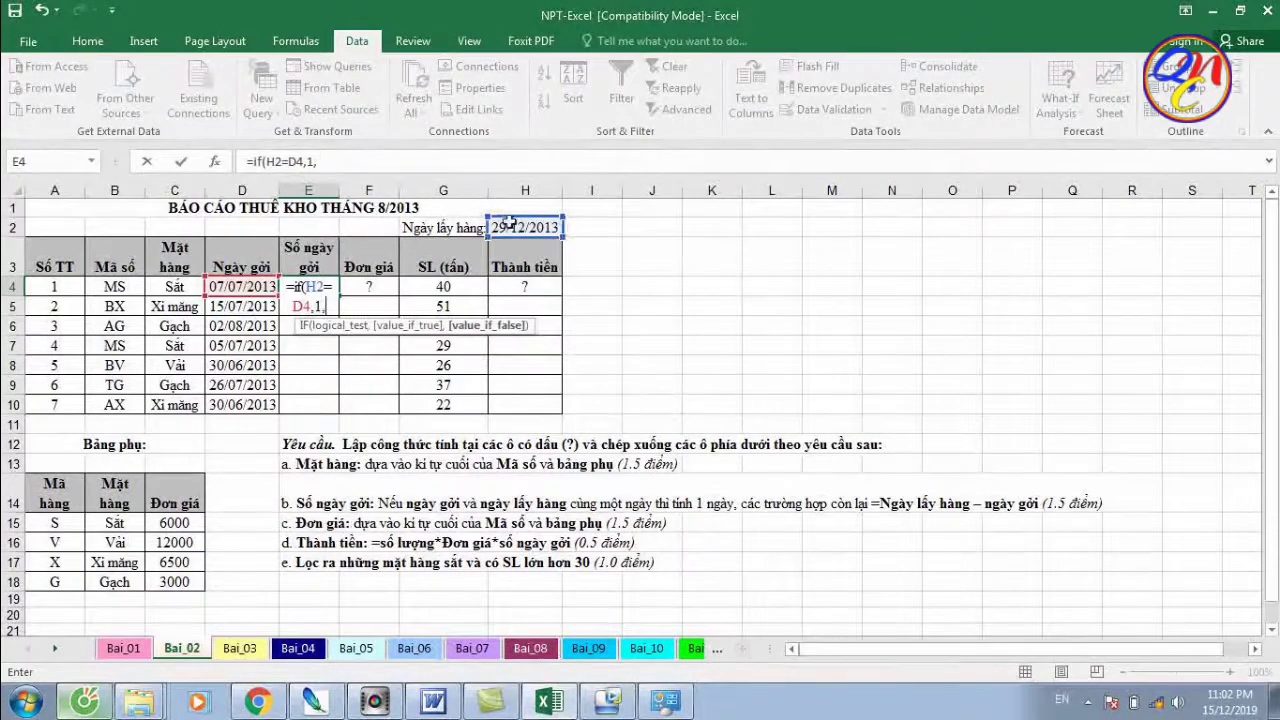
{"action": "left_click", "coordinate": [511, 225]}
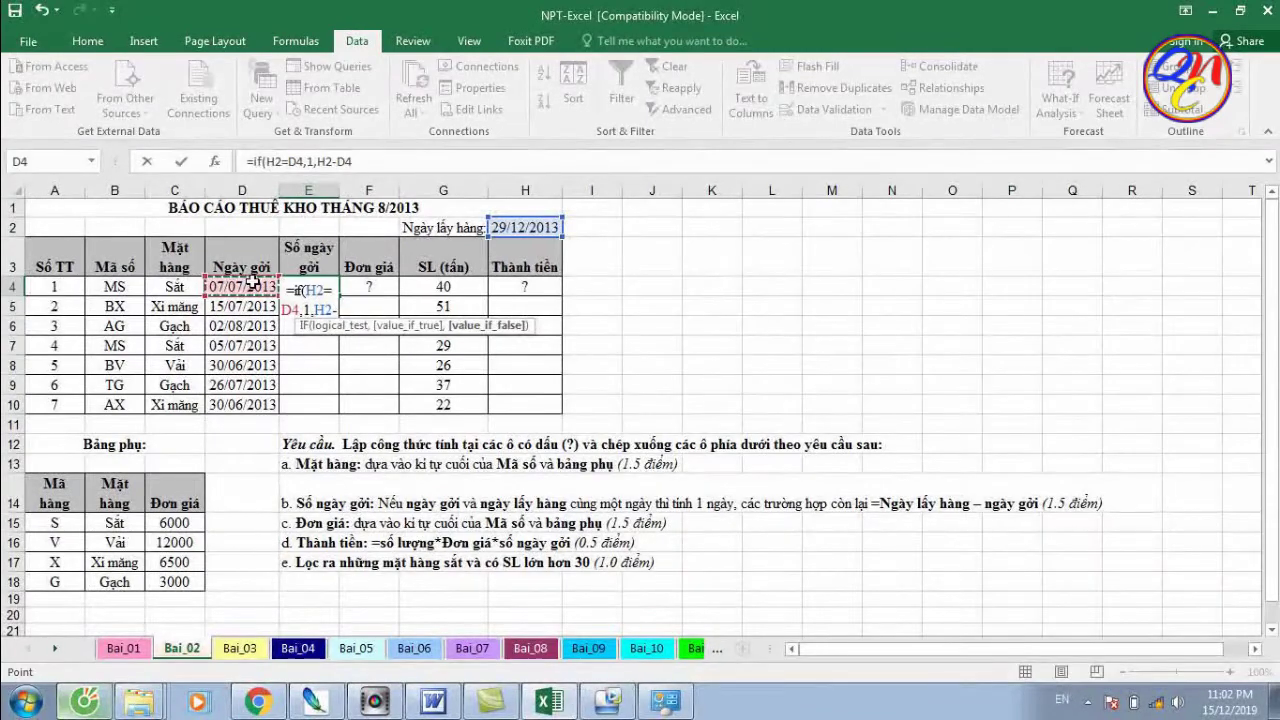
{"action": "type", "text": ")"}
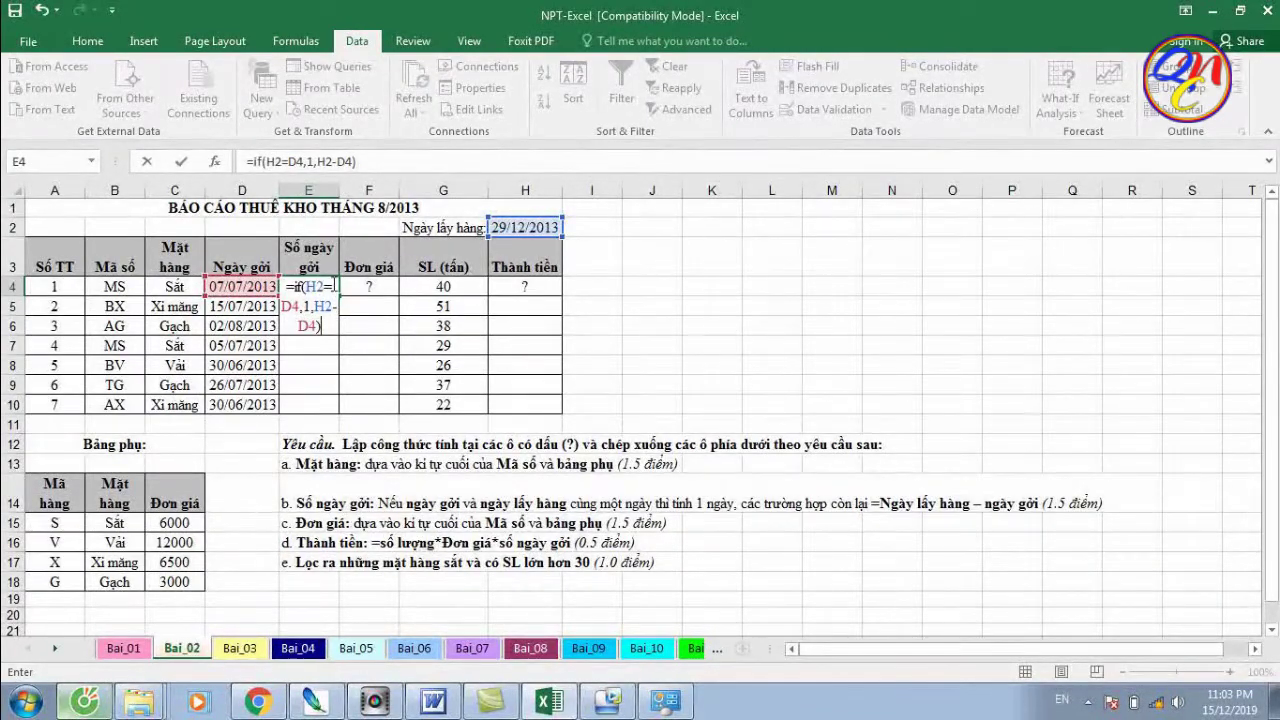
{"action": "left_click", "coordinate": [326, 286]}
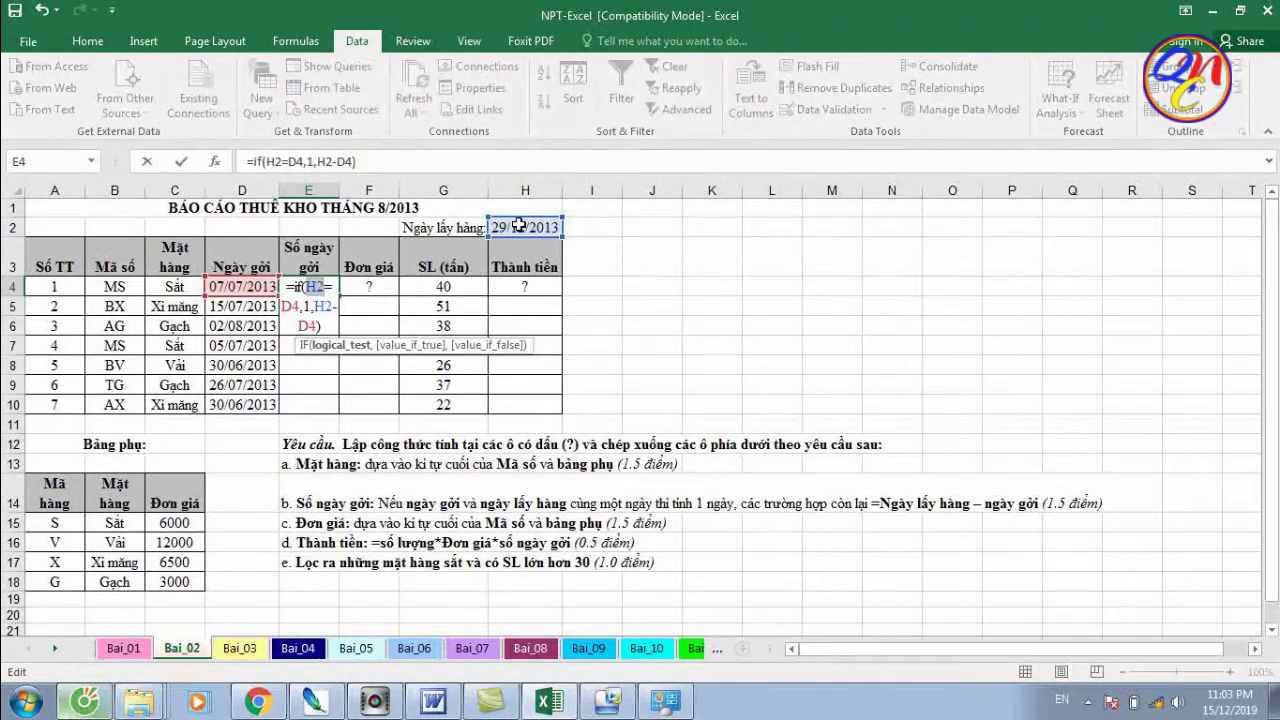
{"action": "key", "text": "F4"}
Make the second H2 absolute too and commit =if($H$2=D4,1,$H$2-D4), showing 175
{"action": "left_click", "coordinate": [316, 326]}
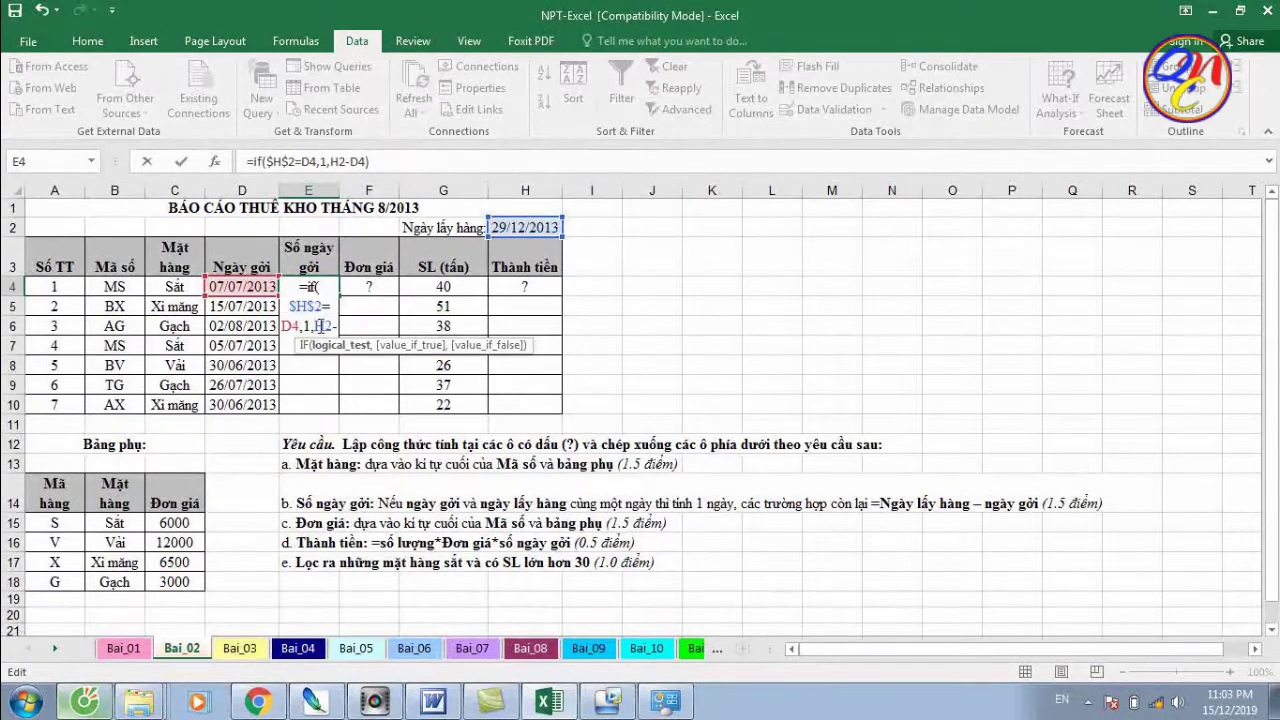
{"action": "key", "text": "F4"}
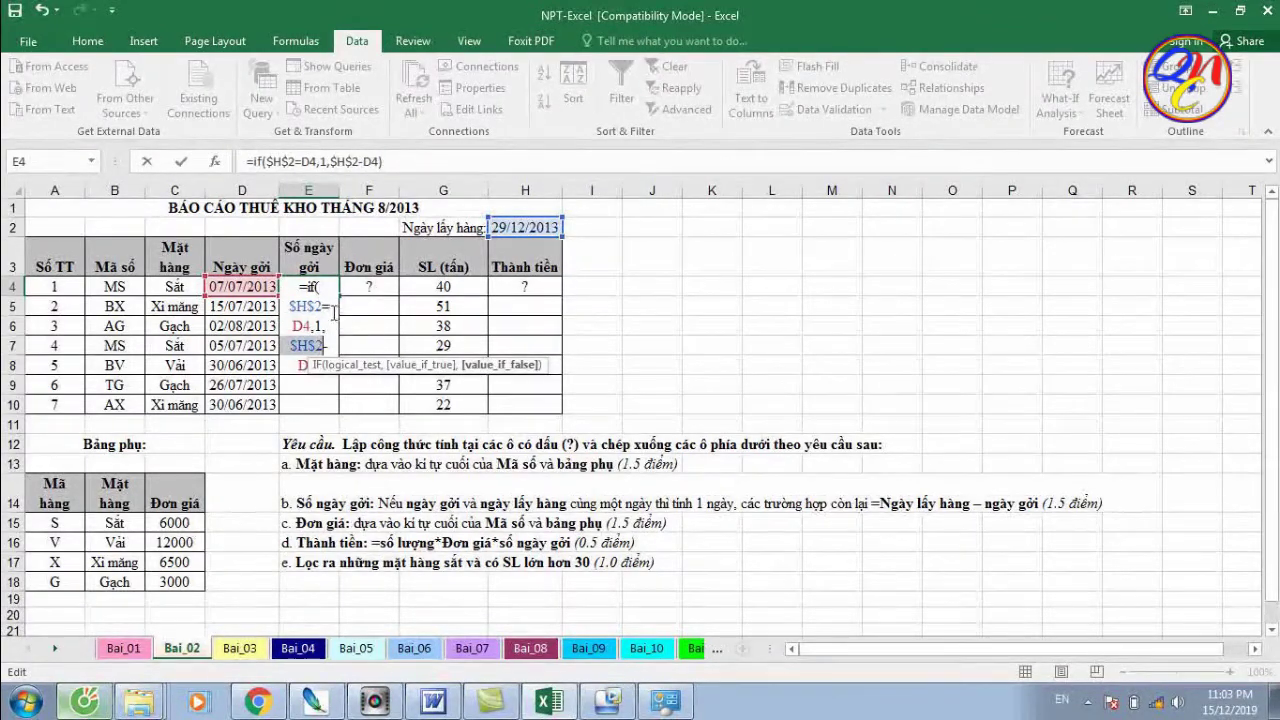
{"action": "left_click", "coordinate": [311, 303]}
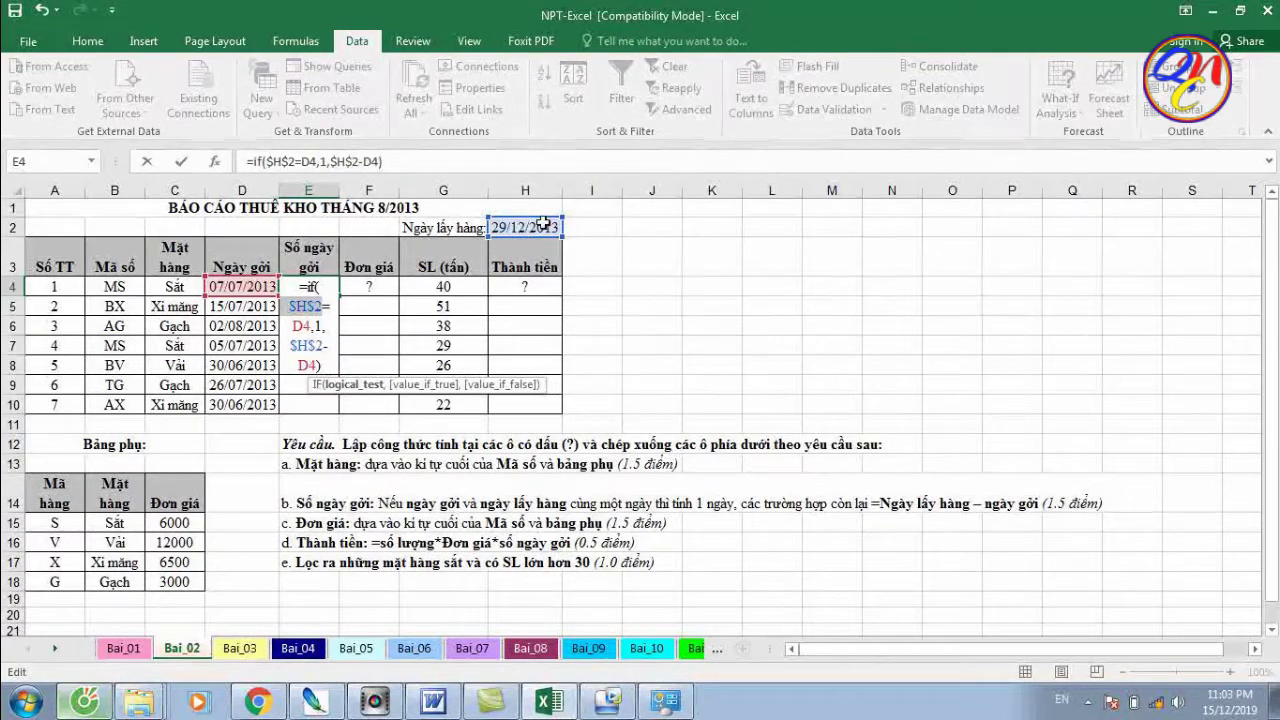
{"action": "double_click", "coordinate": [305, 325]}
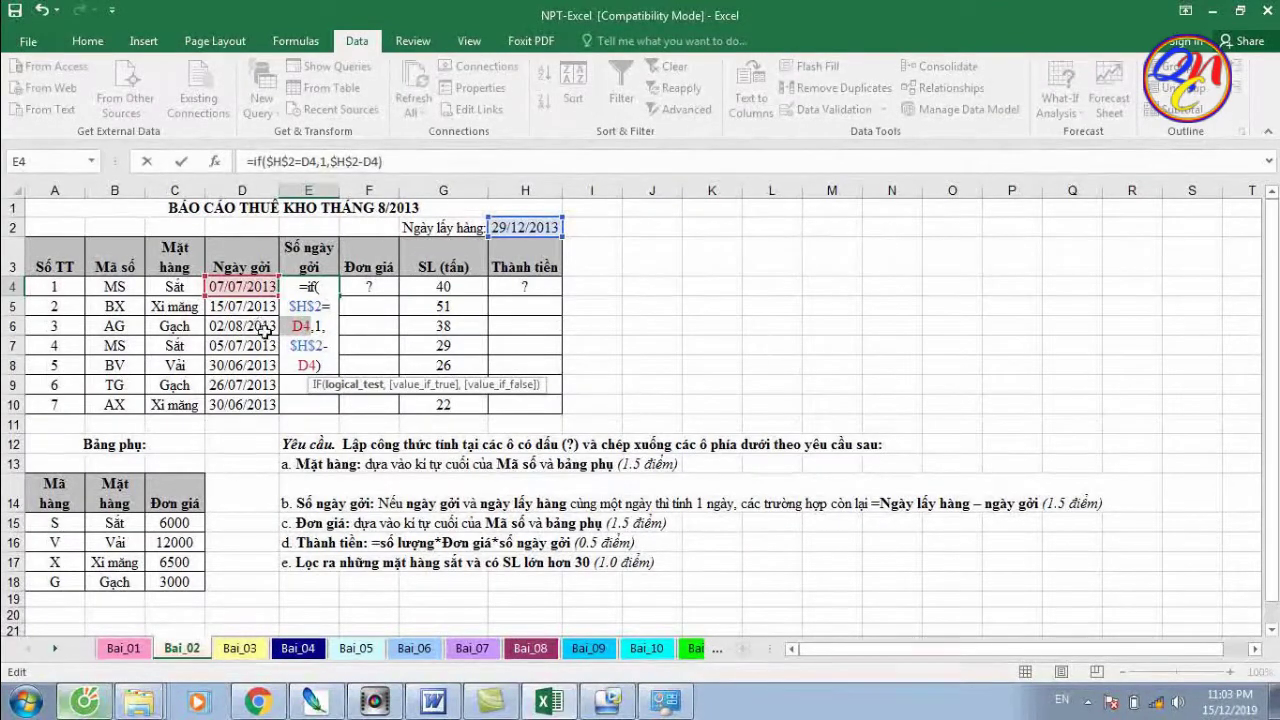
{"action": "key", "text": "Return"}
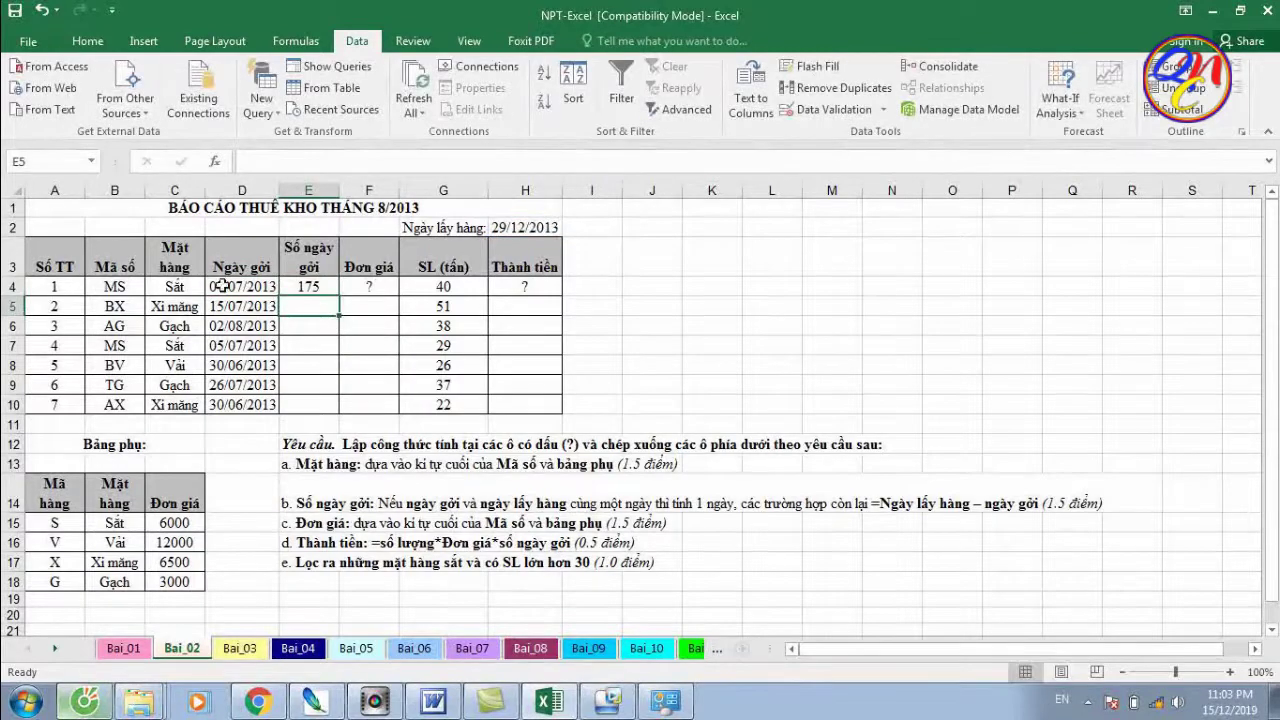
Copy the days formula down to E10 (167, 149, 177, 182, 156, 182) and verify the last row
{"action": "left_click", "coordinate": [327, 286]}
{"action": "left_click_drag", "start_coordinate": [339, 296], "coordinate": [330, 410]}
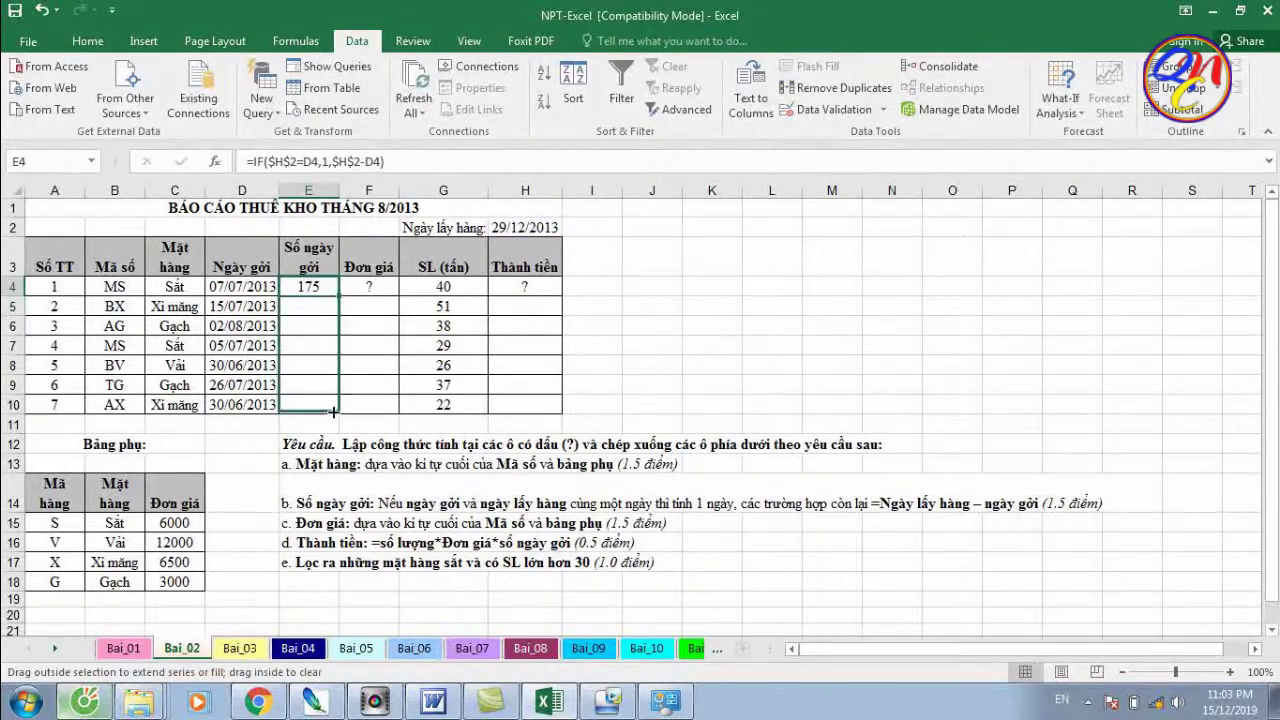
{"action": "left_click", "coordinate": [320, 405]}
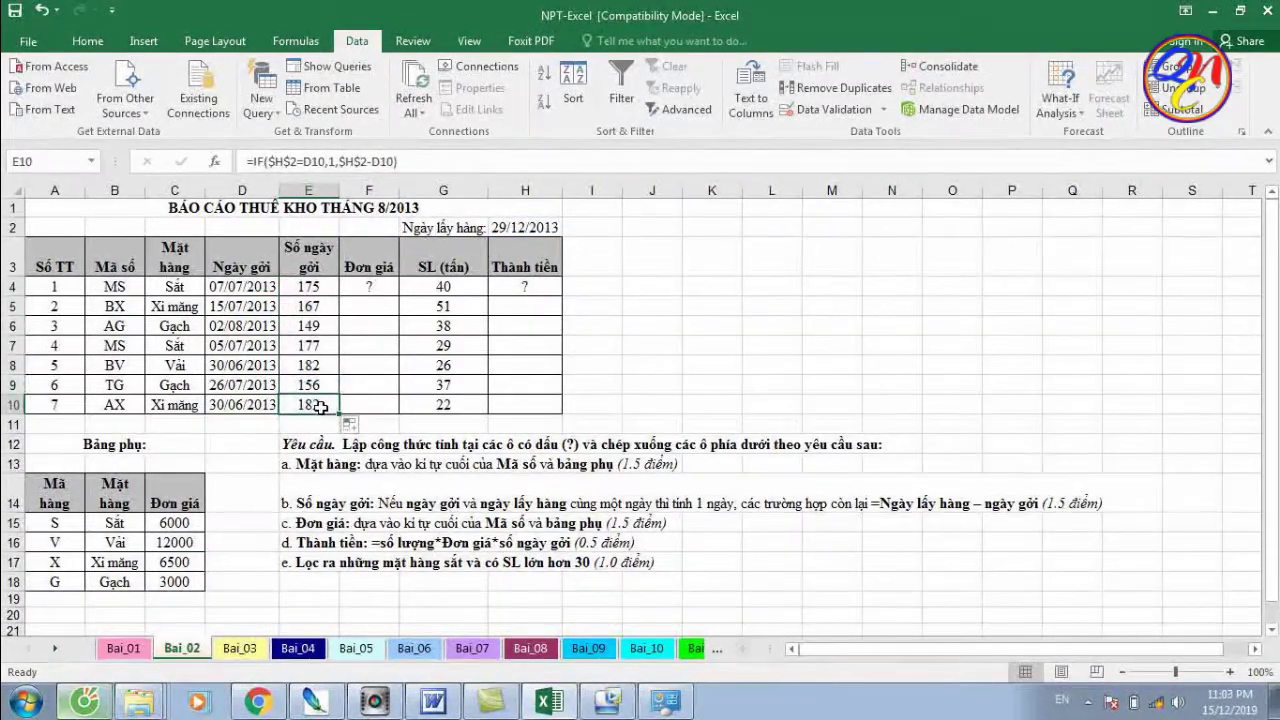
{"action": "double_click", "coordinate": [320, 405]}
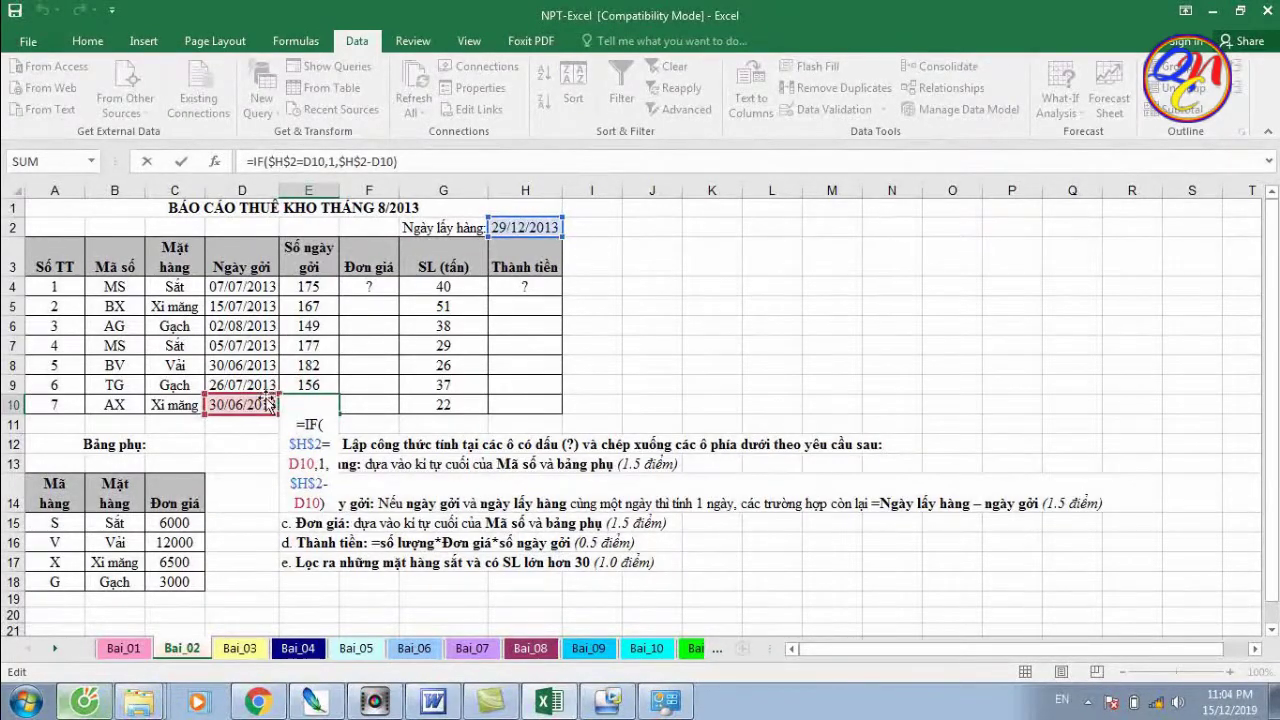
{"action": "key", "text": "Return"}
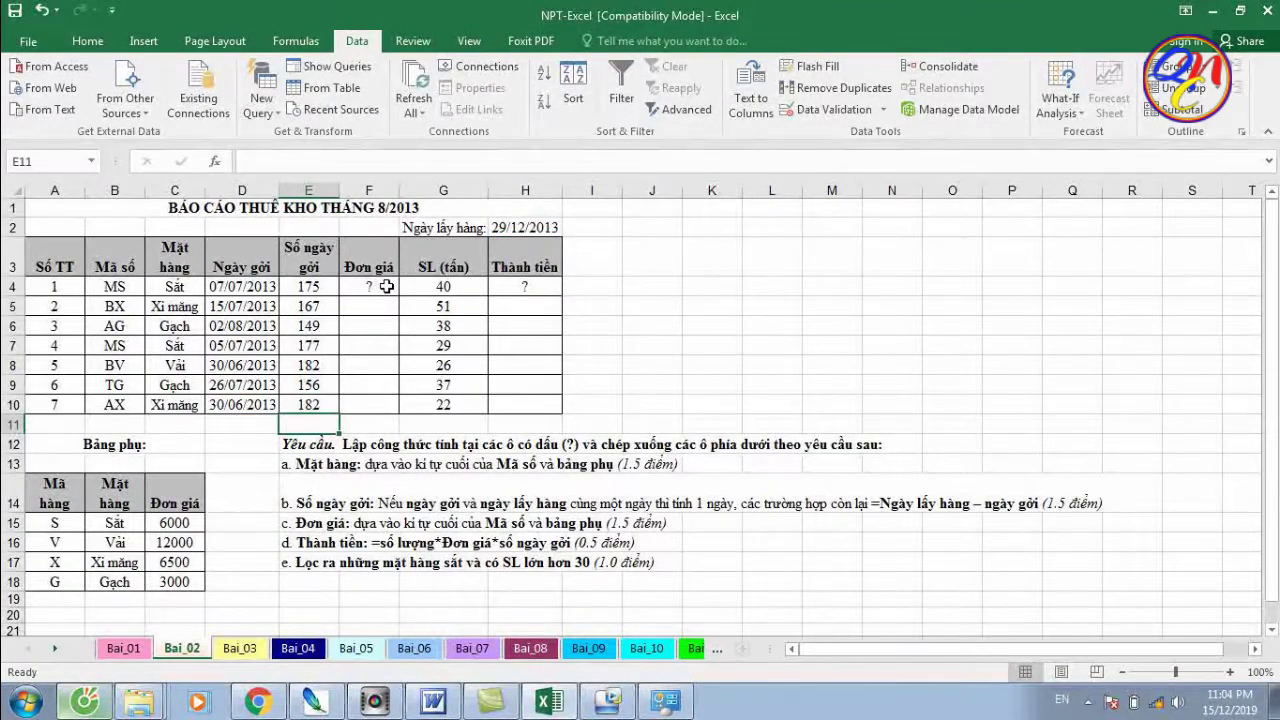
{"action": "left_click", "coordinate": [386, 287]}
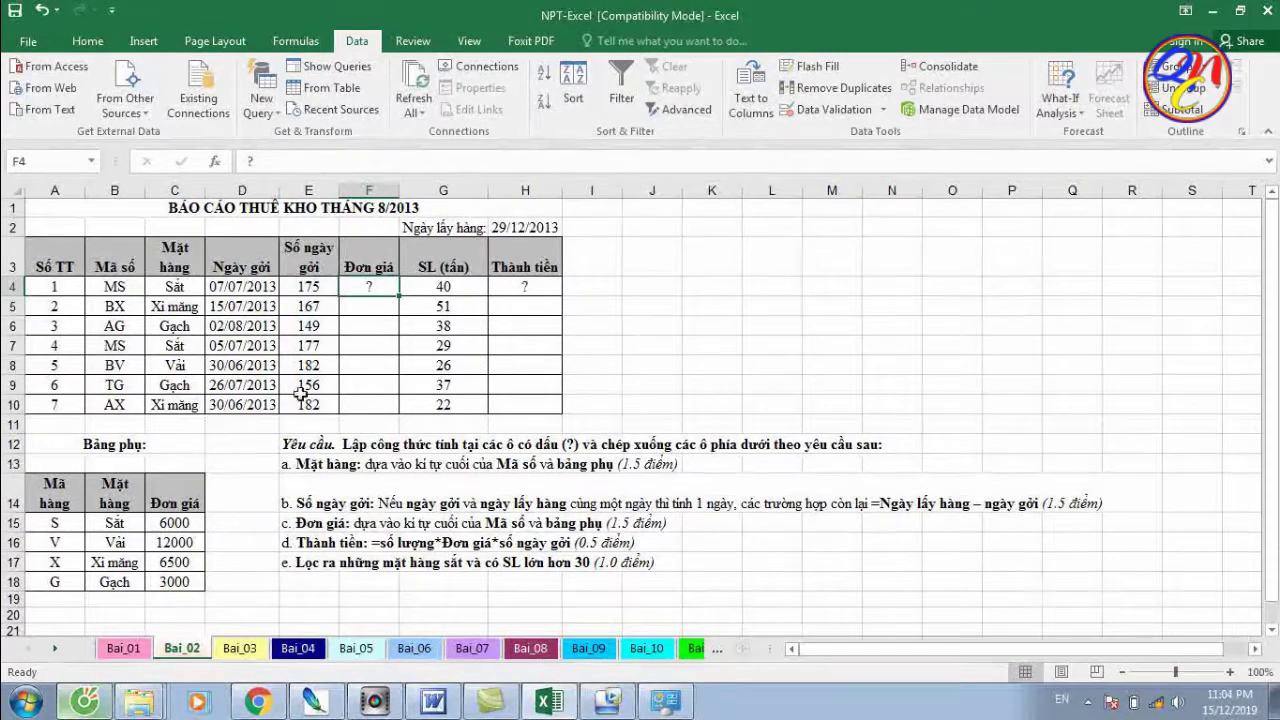
Enter =VLOOKUP(RIGHT(B4,1),$A$15:$C$18,3,0) in F4 to look up the unit price
{"action": "type", "text": "="}
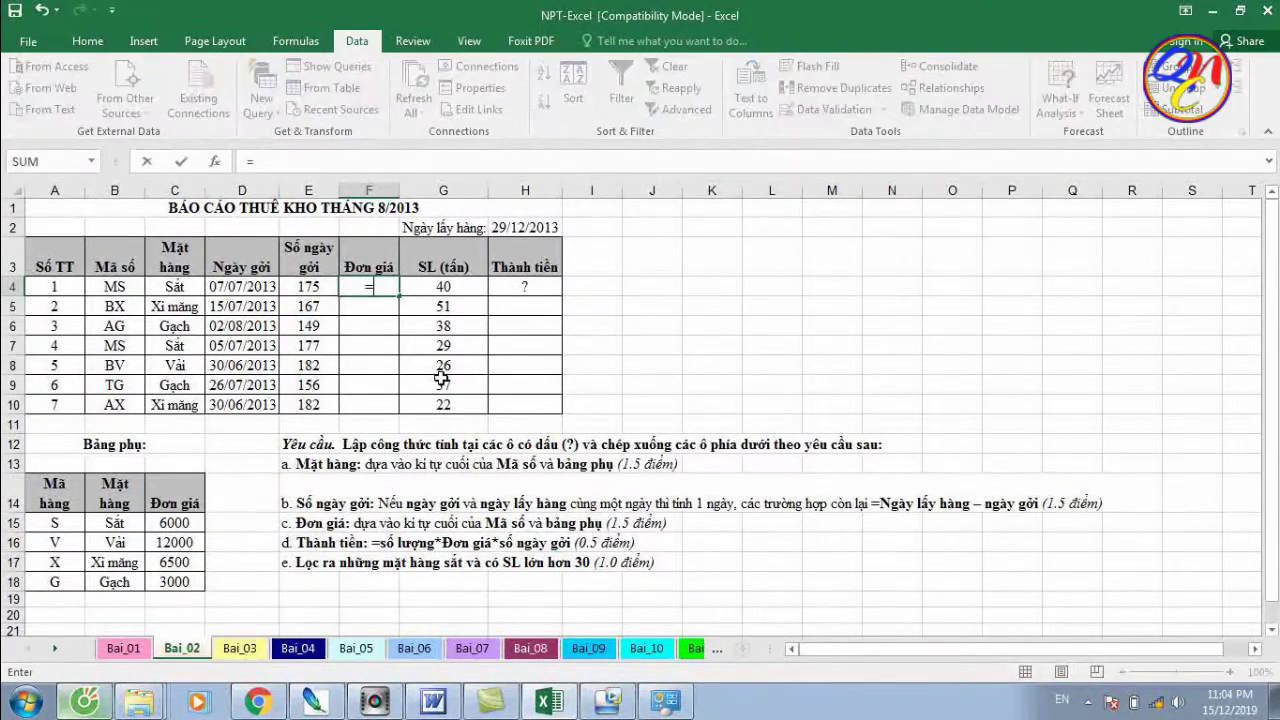
{"action": "type", "text": "vll"}
{"action": "key", "text": "BackSpace"}
{"action": "type", "text": "ook"}
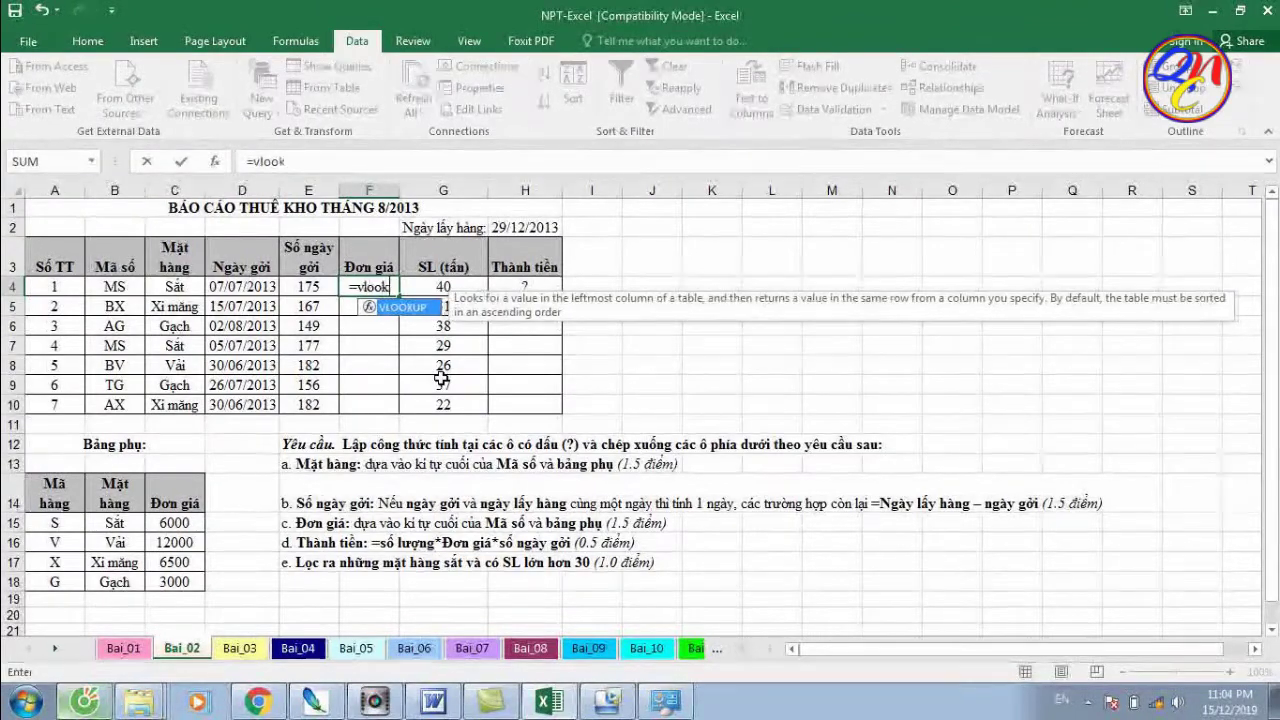
{"action": "type", "text": "up("}
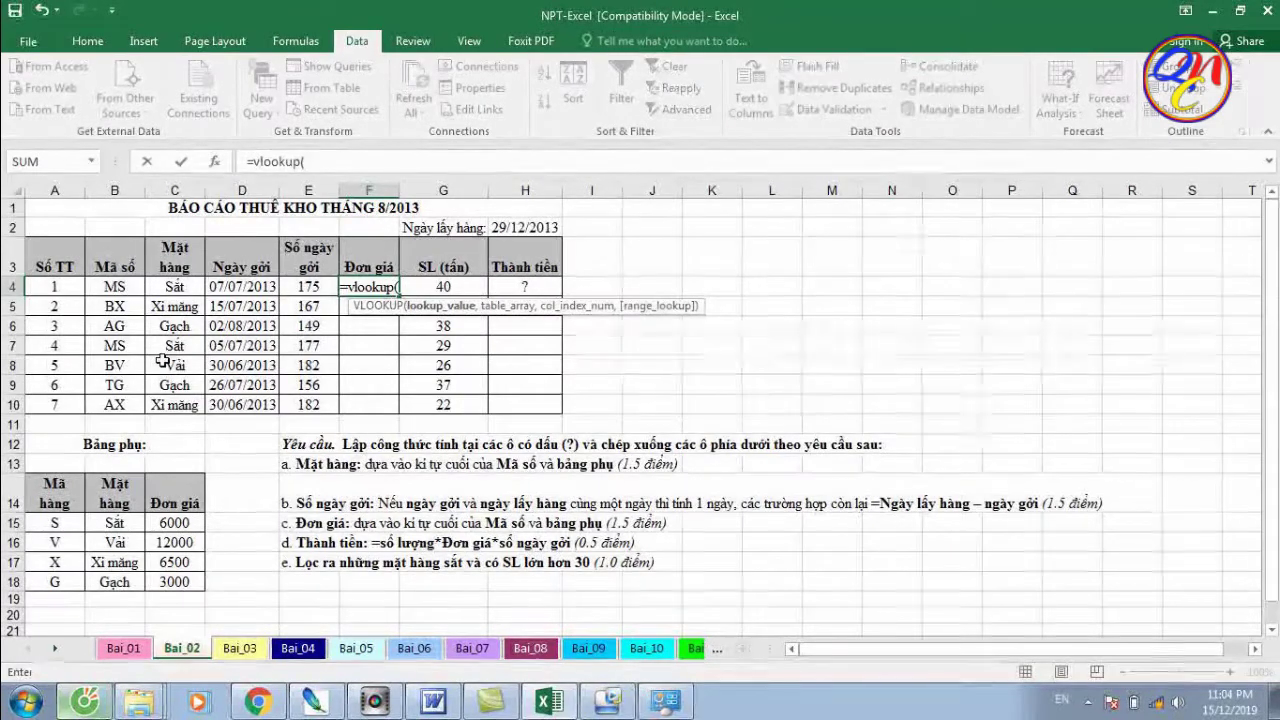
{"action": "type", "text": "righ"}
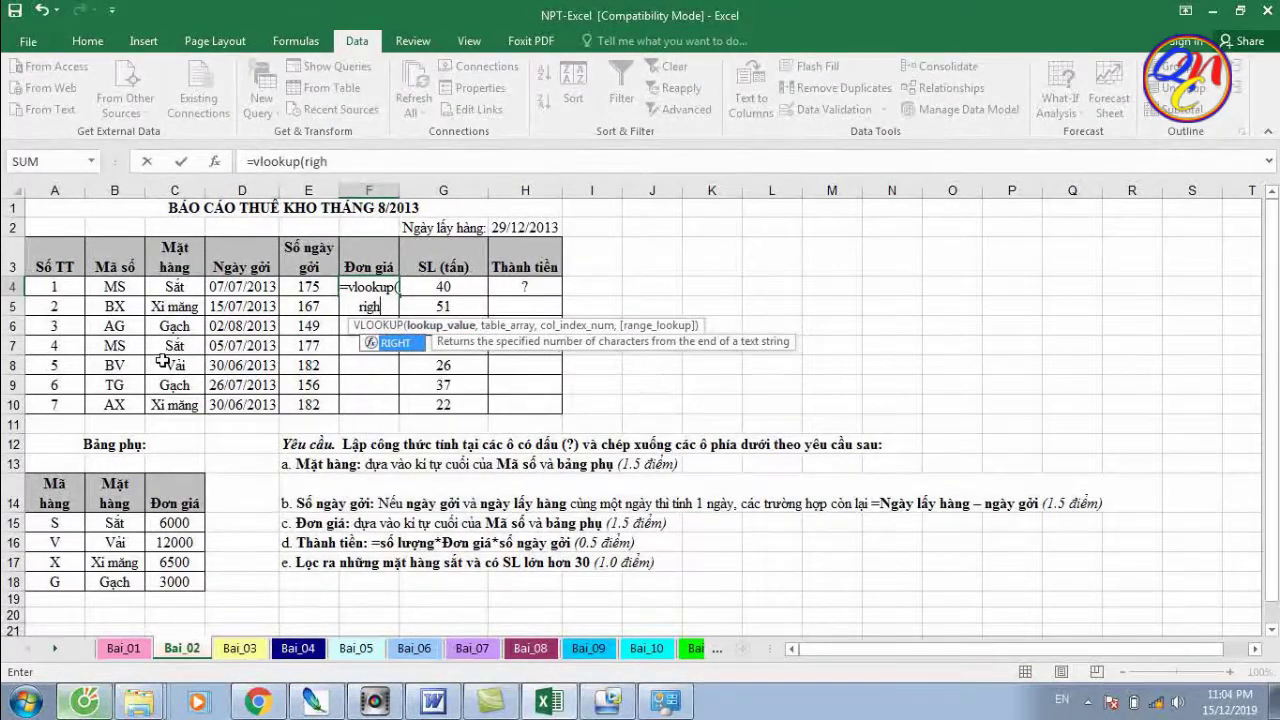
{"action": "type", "text": "t"}
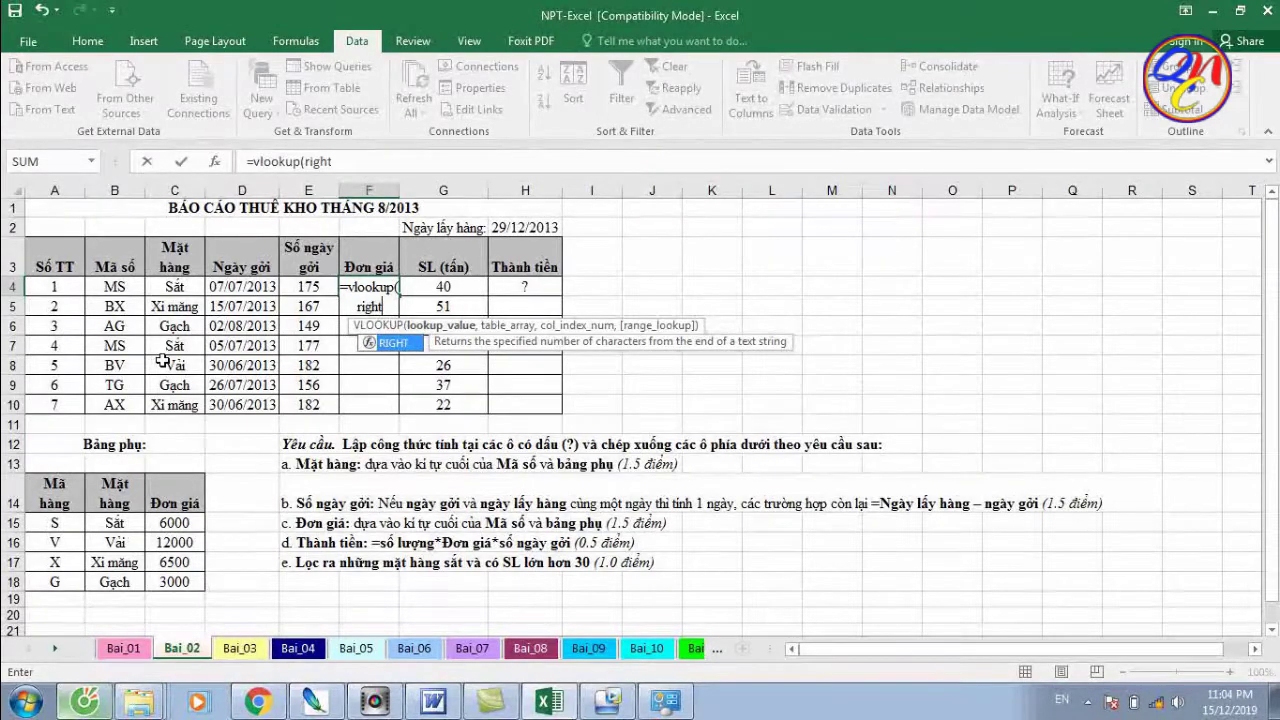
{"action": "type", "text": "("}
{"action": "left_click", "coordinate": [103, 287]}
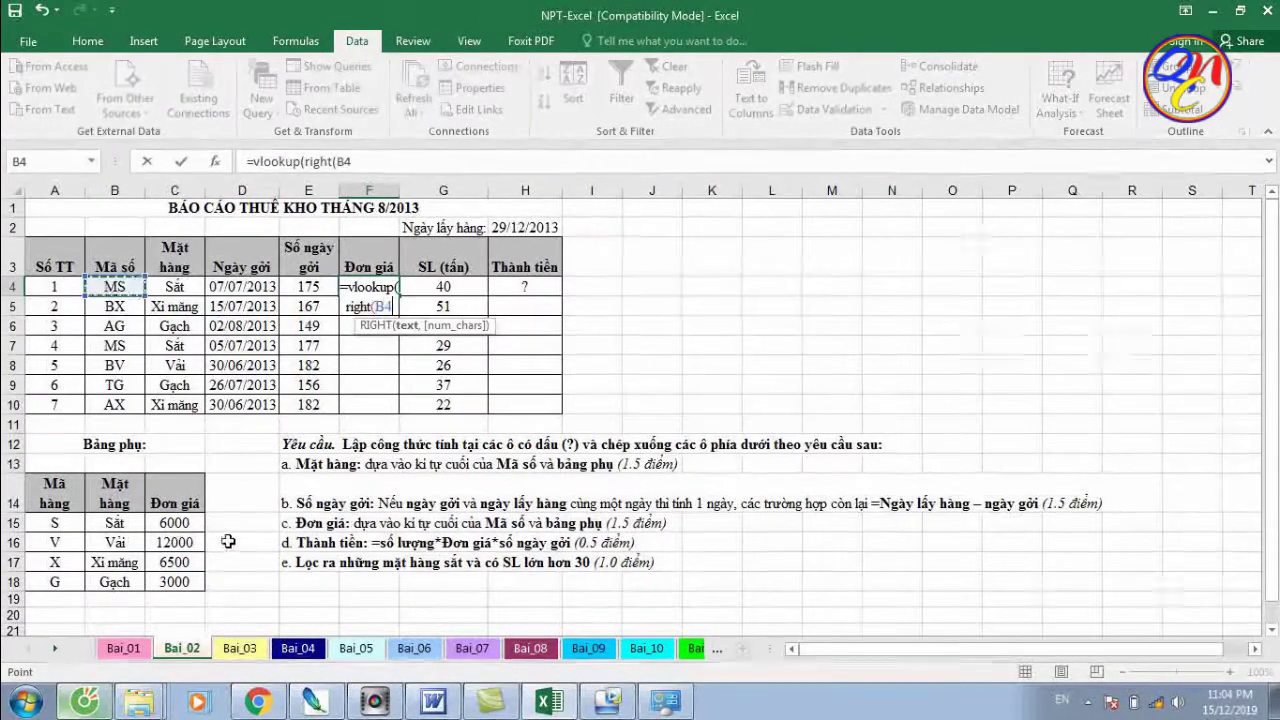
{"action": "type", "text": ","}
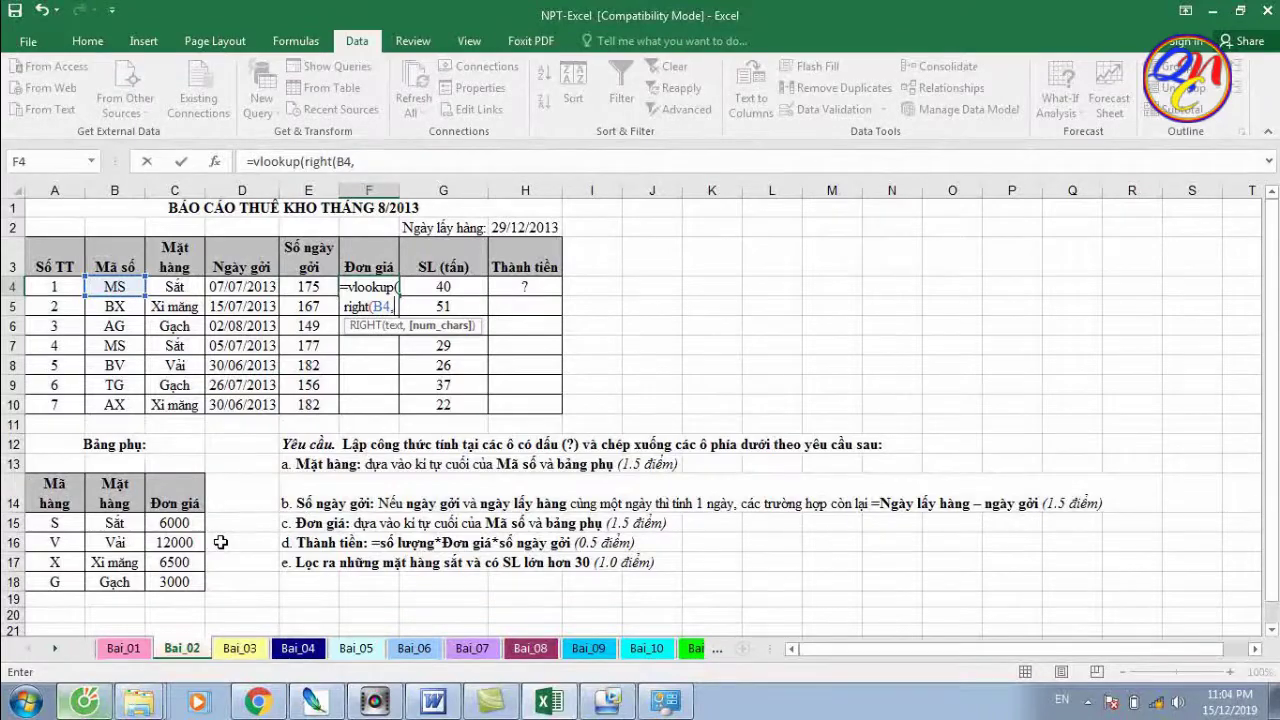
{"action": "type", "text": "1)"}
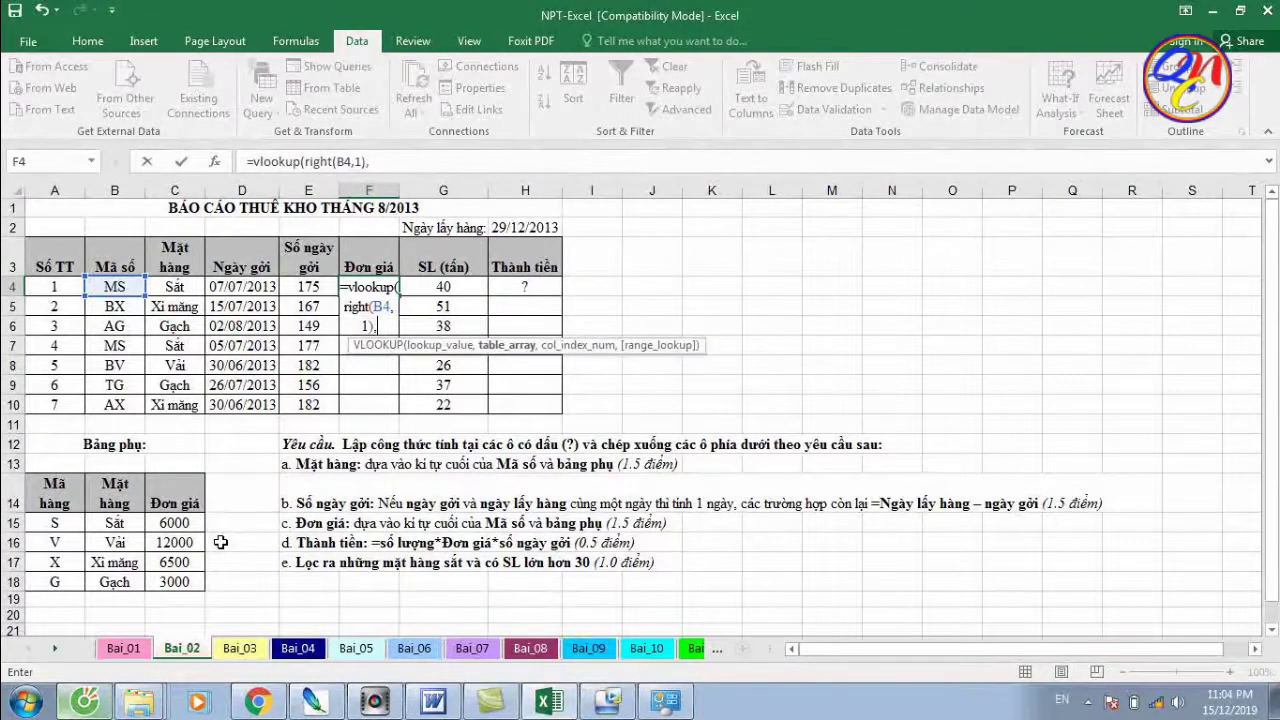
{"action": "type", "text": ","}
{"action": "mouse_move", "coordinate": [57, 520]}
{"action": "left_mouse_down"}
{"action": "mouse_move", "coordinate": [171, 542]}
{"action": "mouse_move", "coordinate": [181, 585]}
{"action": "left_mouse_up"}
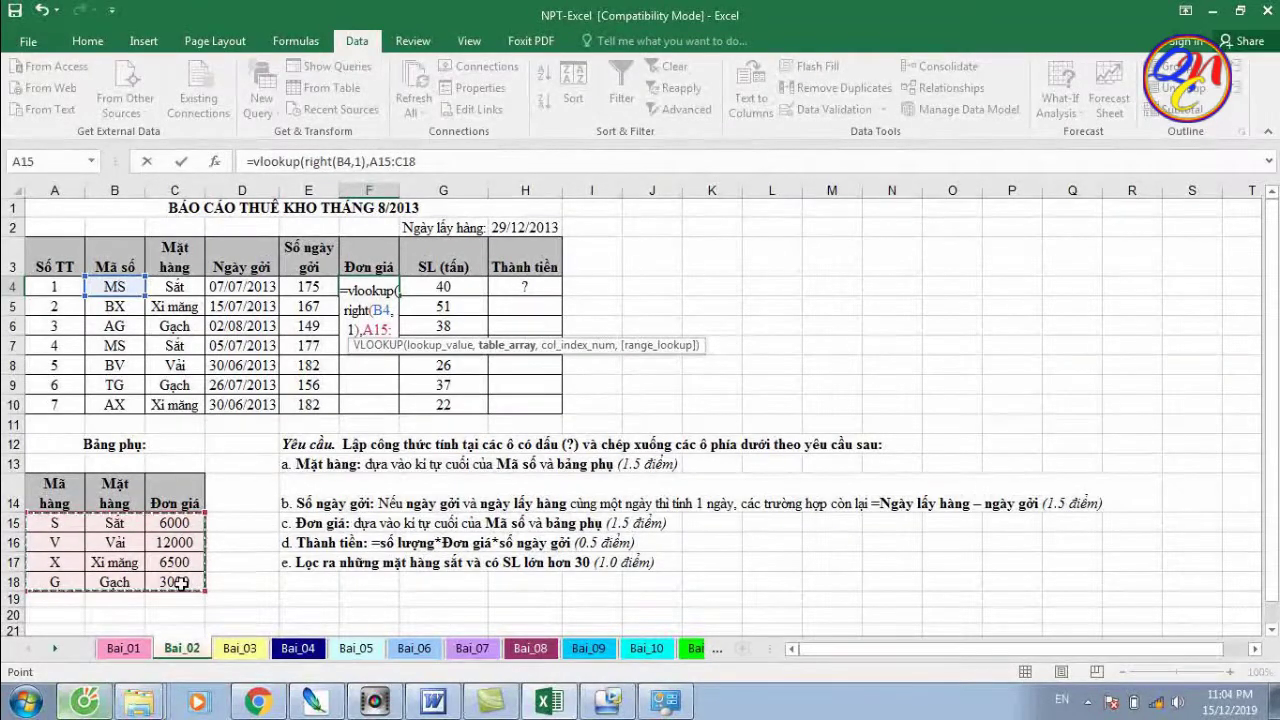
{"action": "key", "text": "F4"}
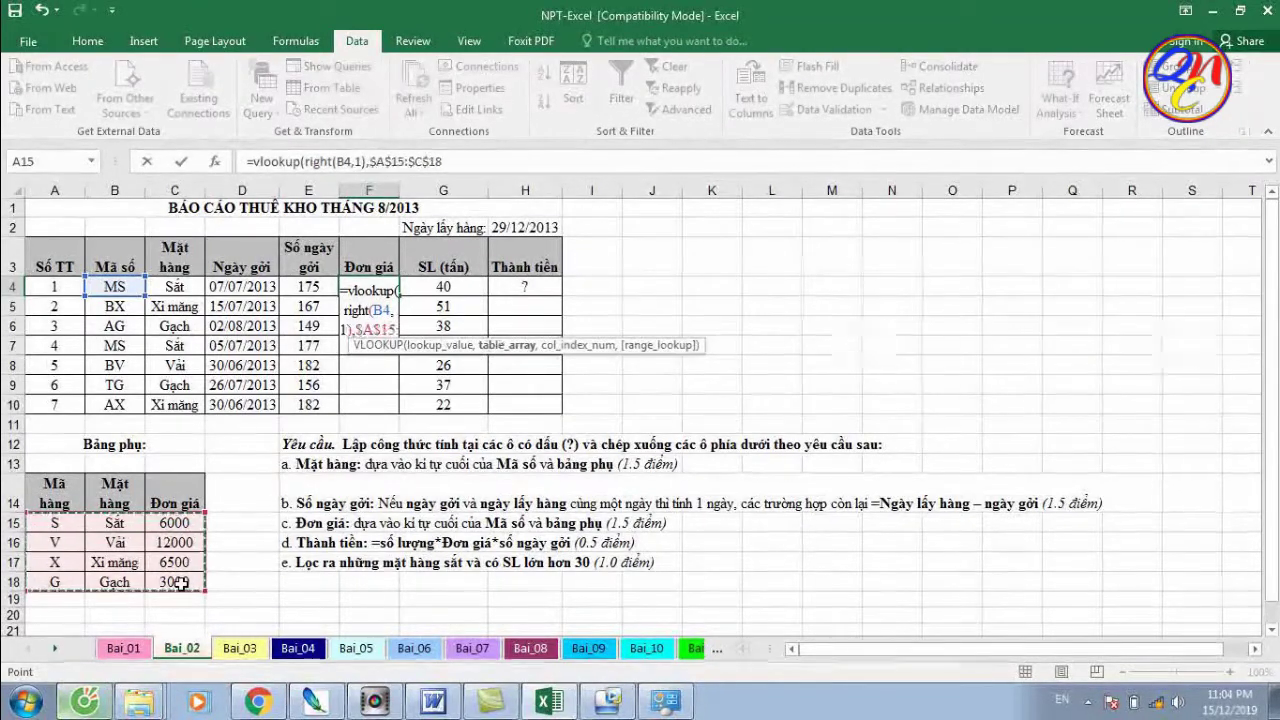
{"action": "type", "text": ","}
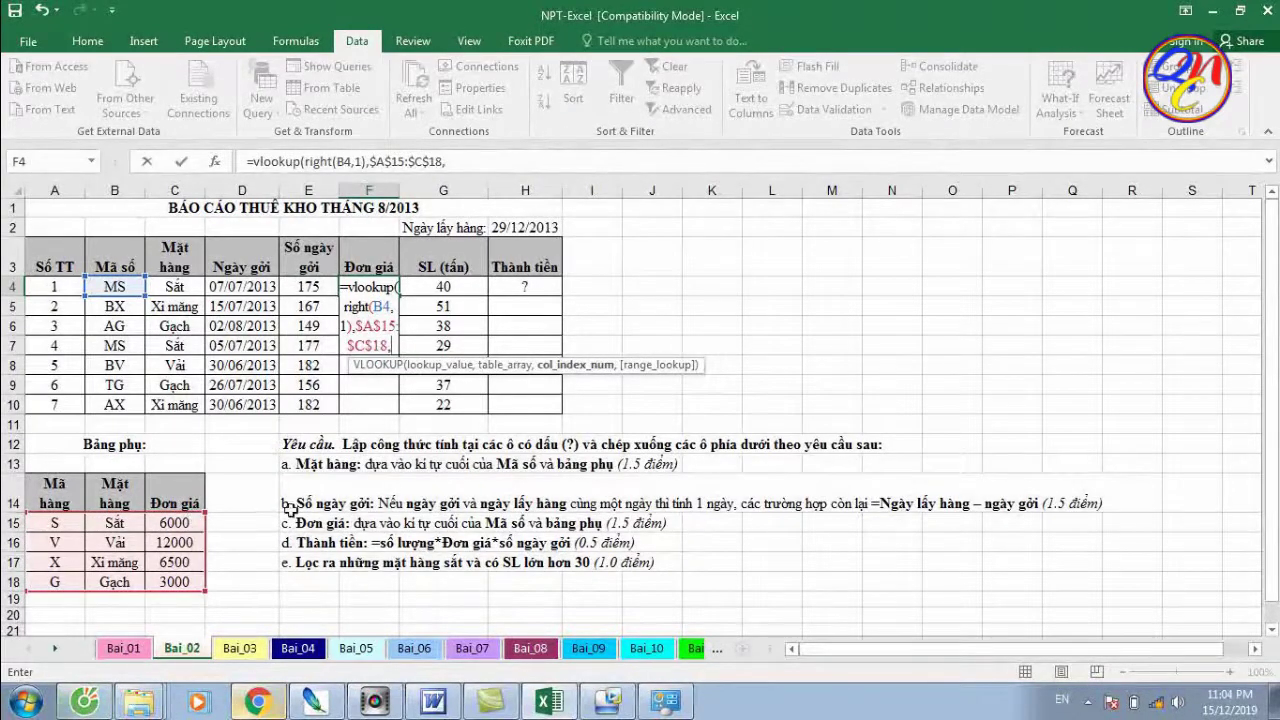
{"action": "type", "text": "3"}
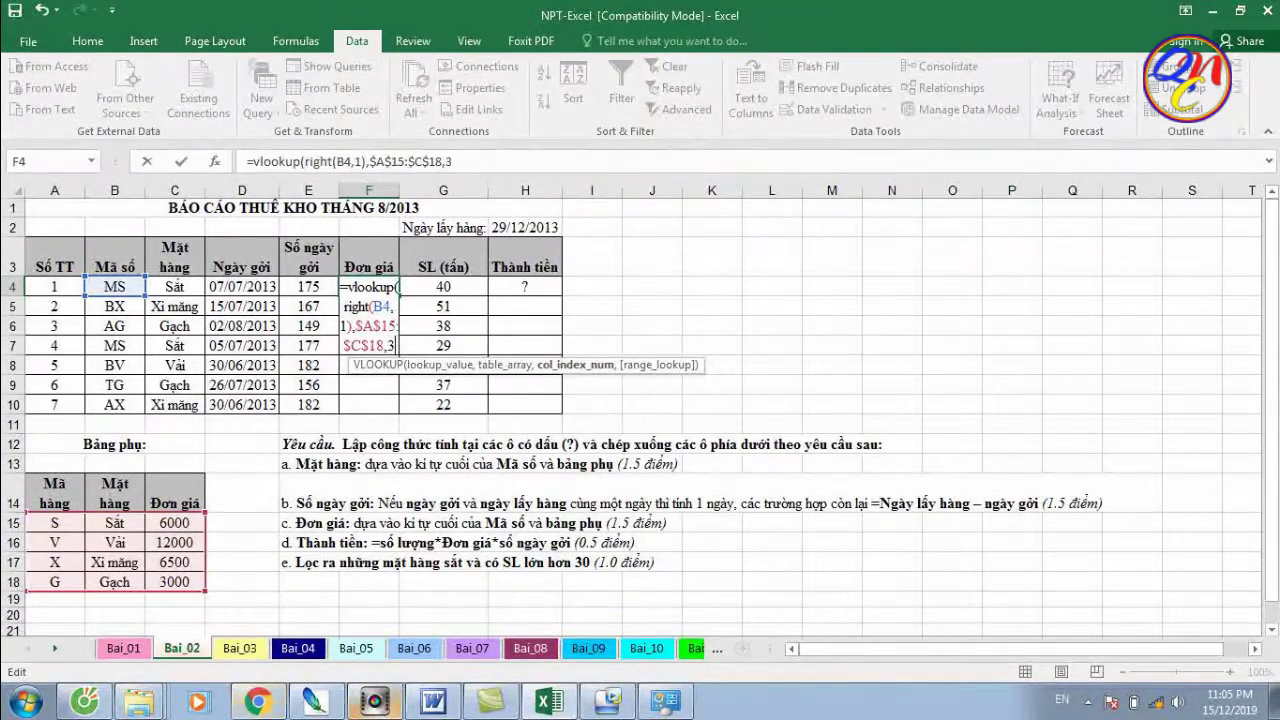
{"action": "type", "text": ",0"}
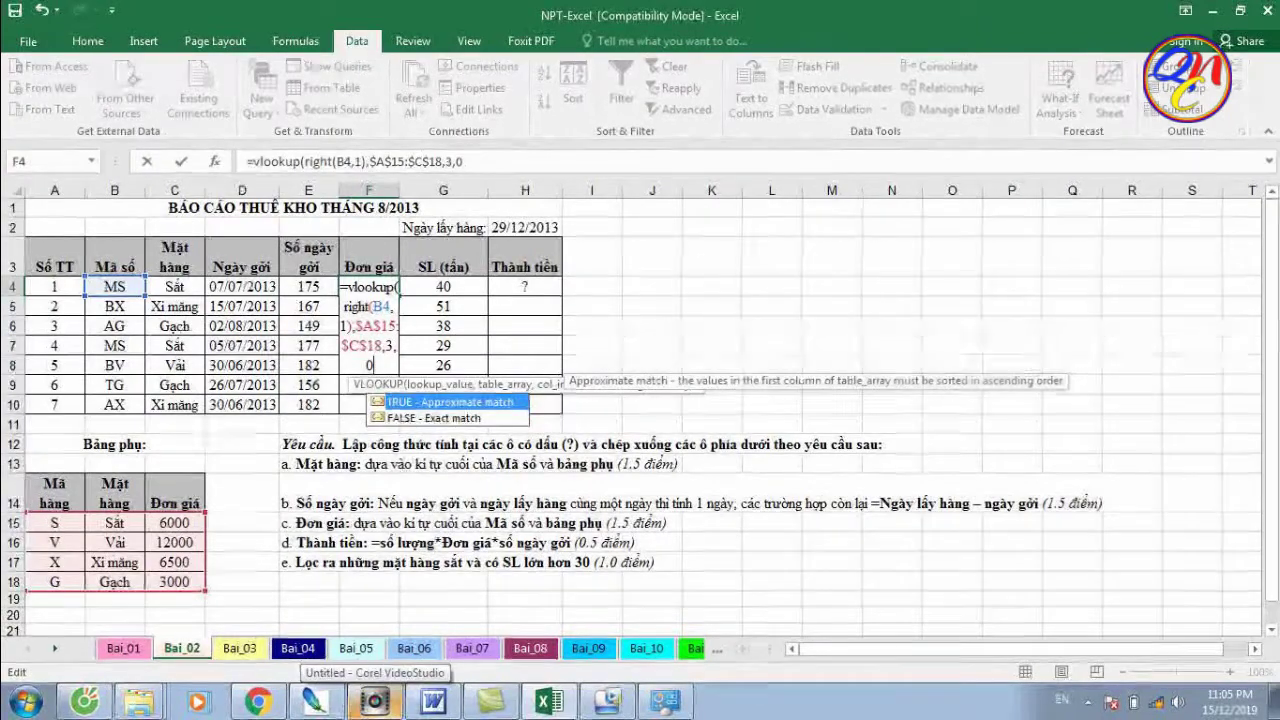
{"action": "key", "text": "Return"}
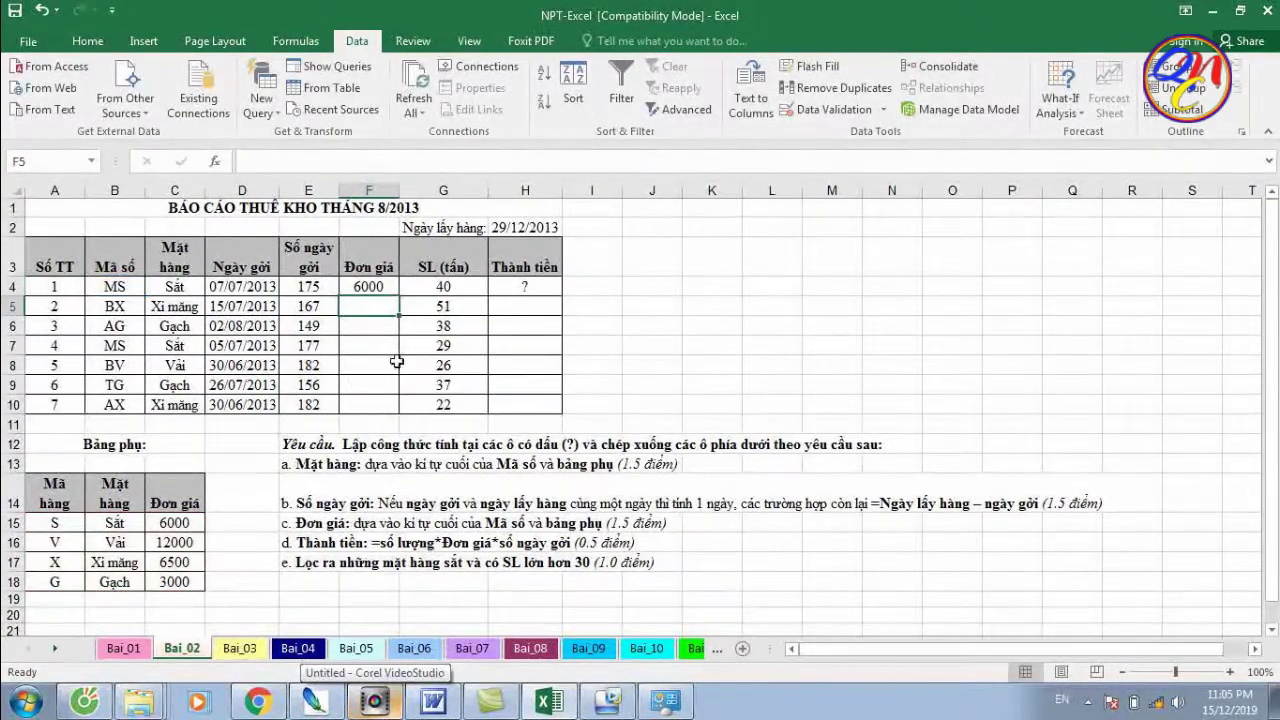
Fill the price formula down to F10 and verify row 8's code BV gives 12000
{"action": "left_click", "coordinate": [377, 287]}
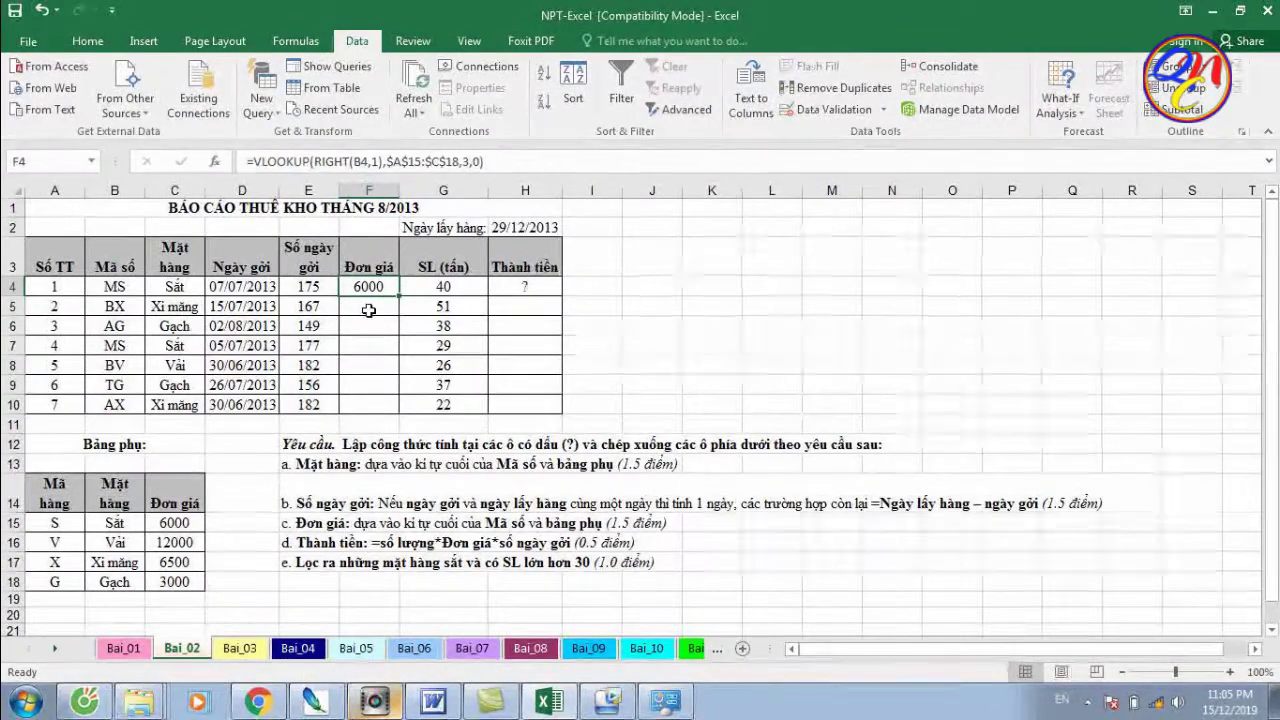
{"action": "left_click_drag", "start_coordinate": [399, 297], "coordinate": [390, 404]}
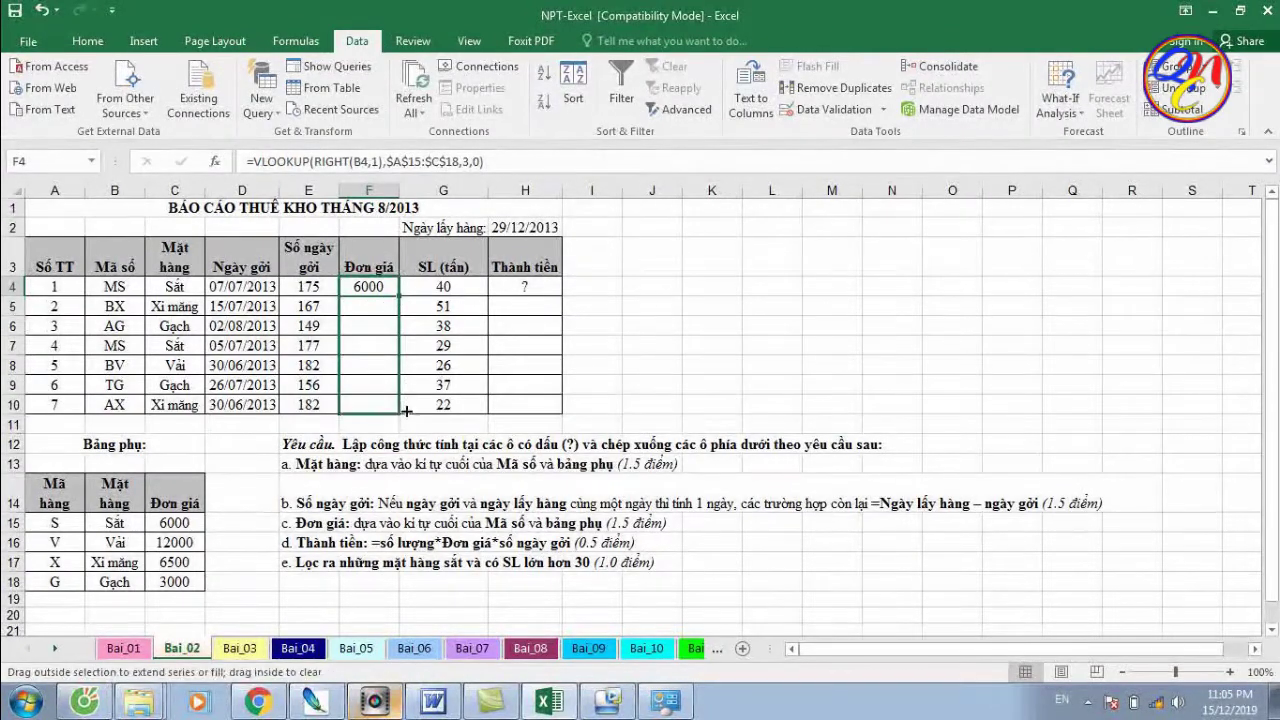
{"action": "left_click", "coordinate": [375, 362]}
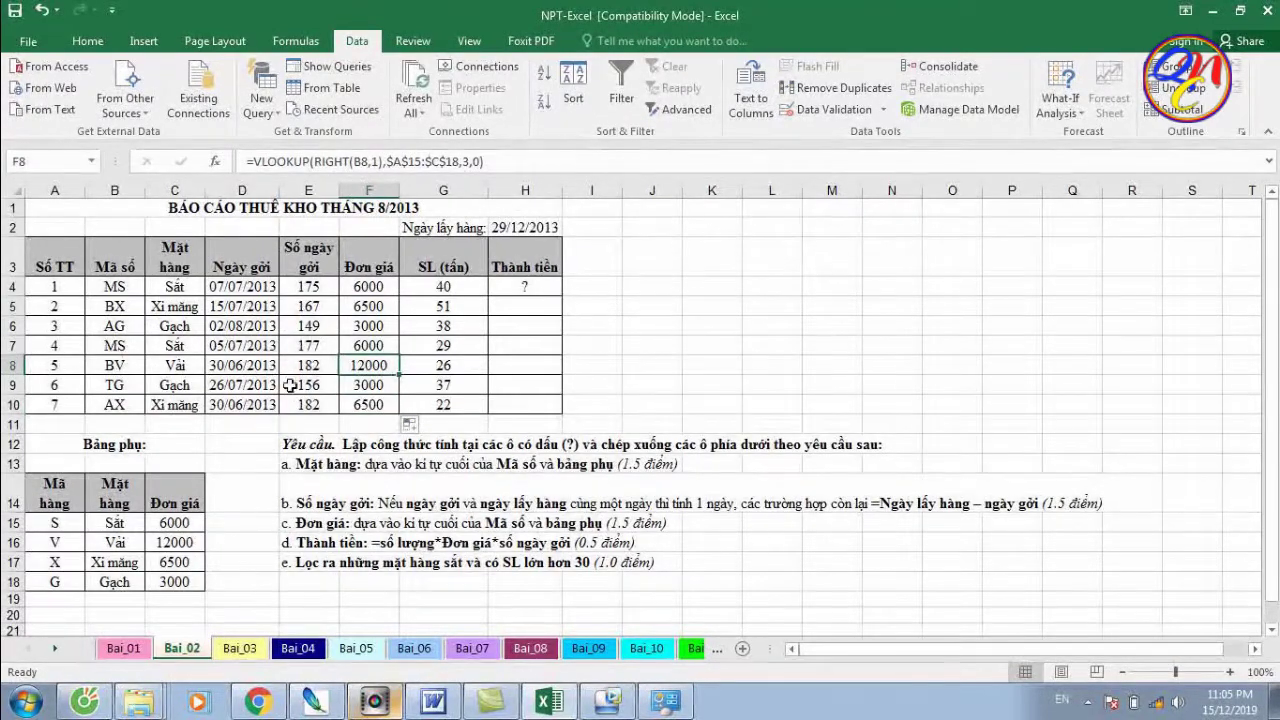
{"action": "left_click_drag", "start_coordinate": [375, 365], "coordinate": [124, 365]}
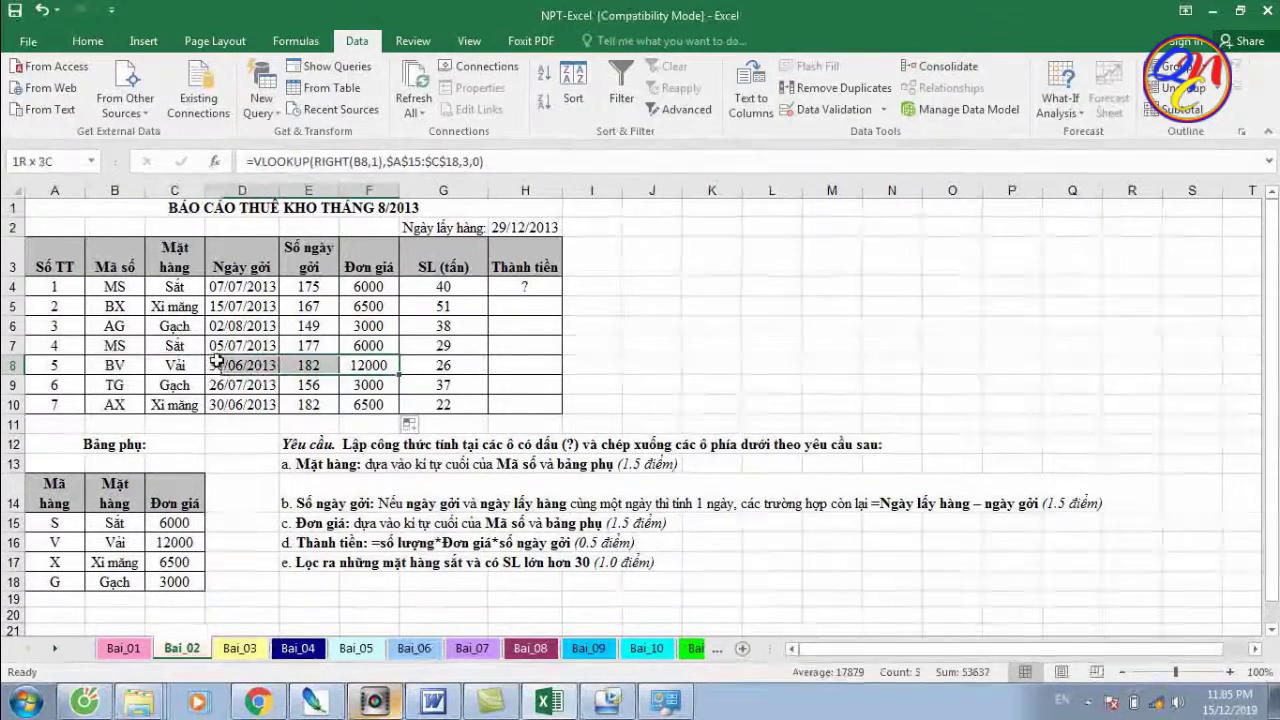
{"action": "left_click", "coordinate": [125, 364]}
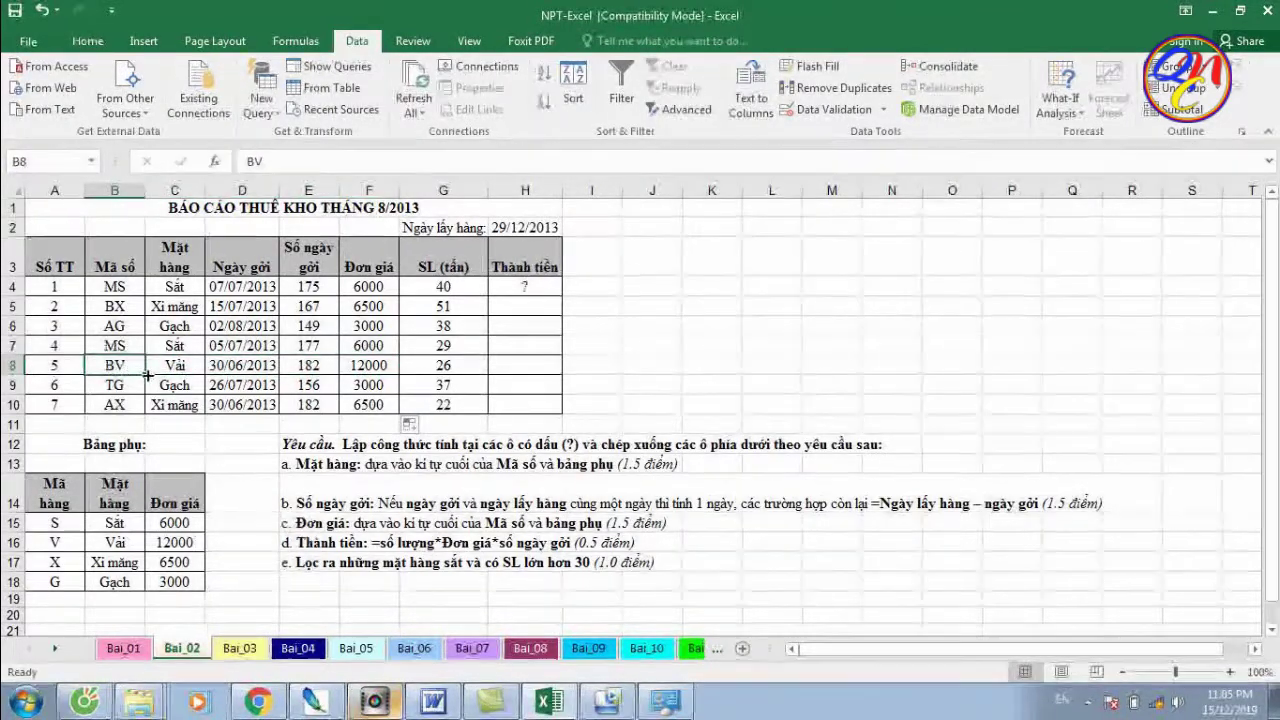
{"action": "double_click", "coordinate": [133, 364]}
{"action": "left_click_drag", "start_coordinate": [133, 364], "coordinate": [116, 365]}
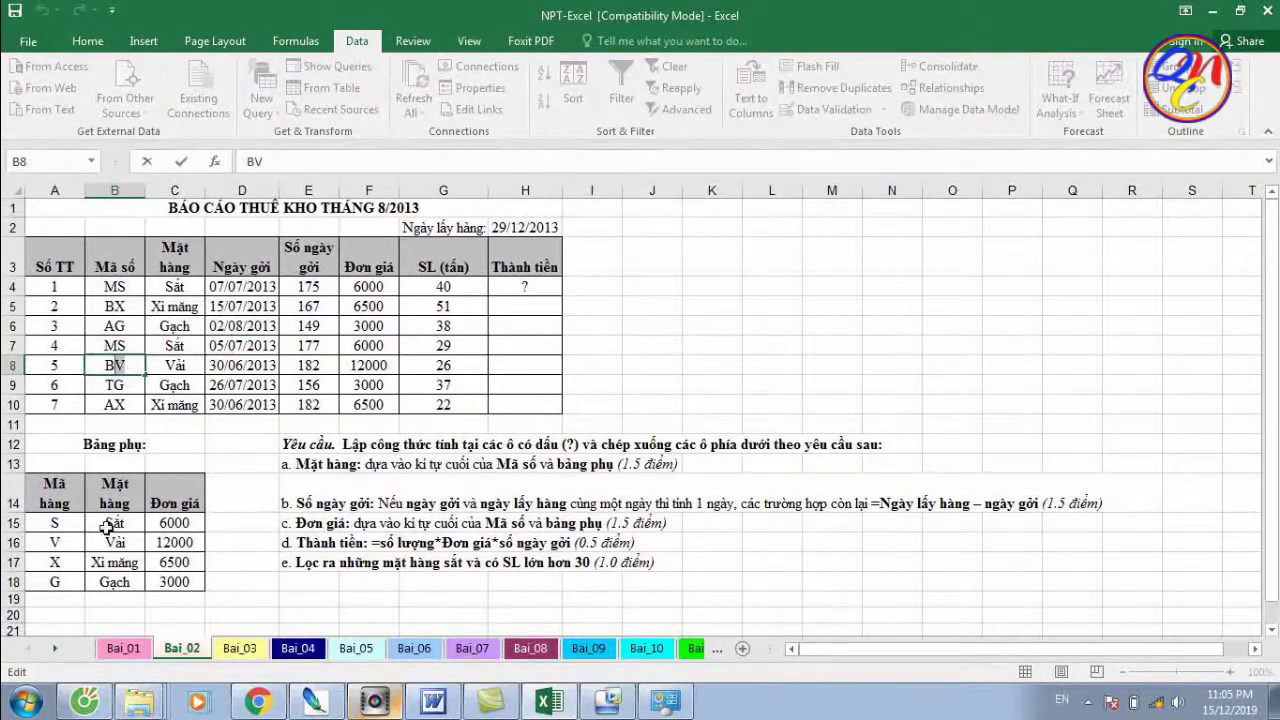
{"action": "left_click_drag", "start_coordinate": [57, 522], "coordinate": [59, 582]}
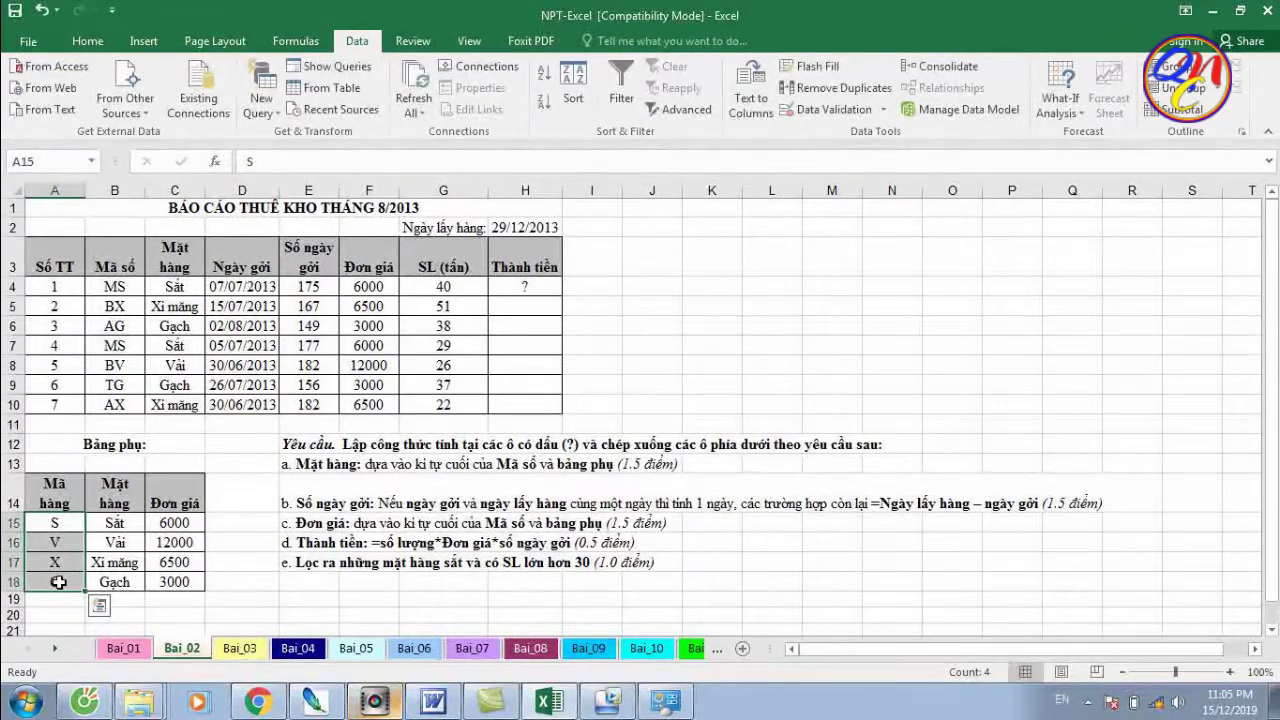
{"action": "left_click", "coordinate": [73, 543]}
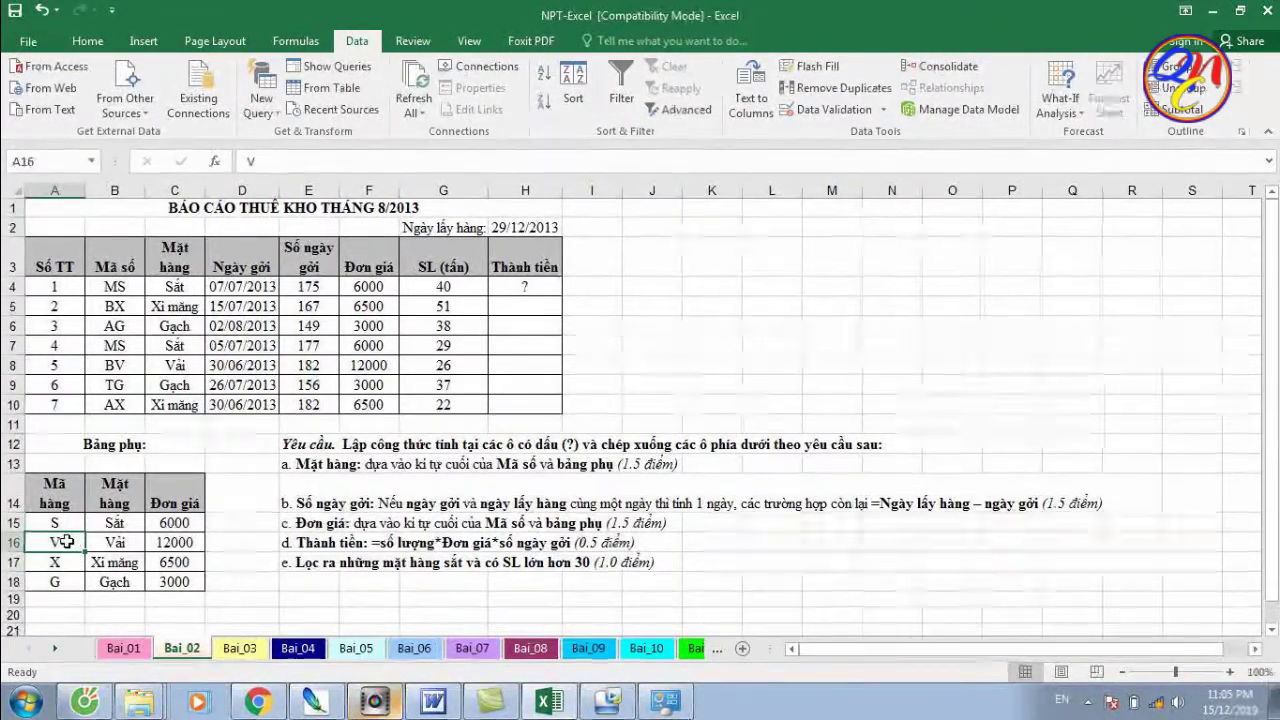
{"action": "left_click_drag", "start_coordinate": [65, 541], "coordinate": [196, 550]}
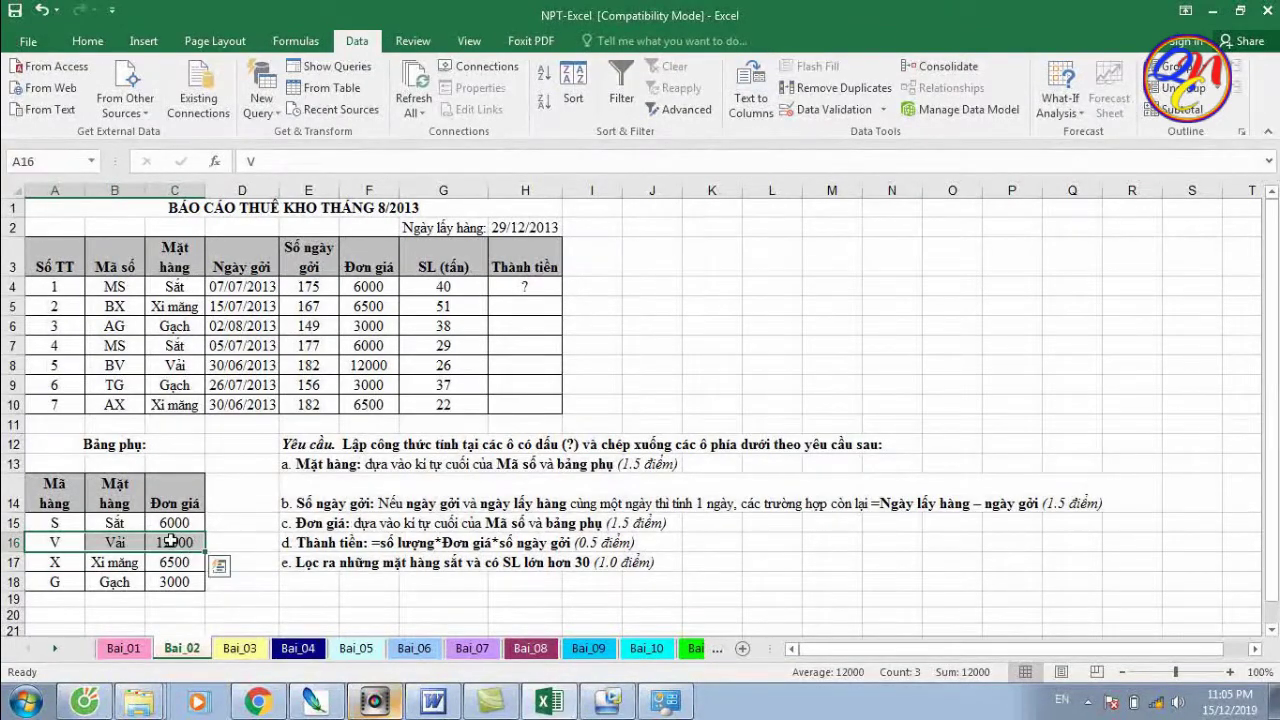
{"action": "left_click", "coordinate": [190, 542]}
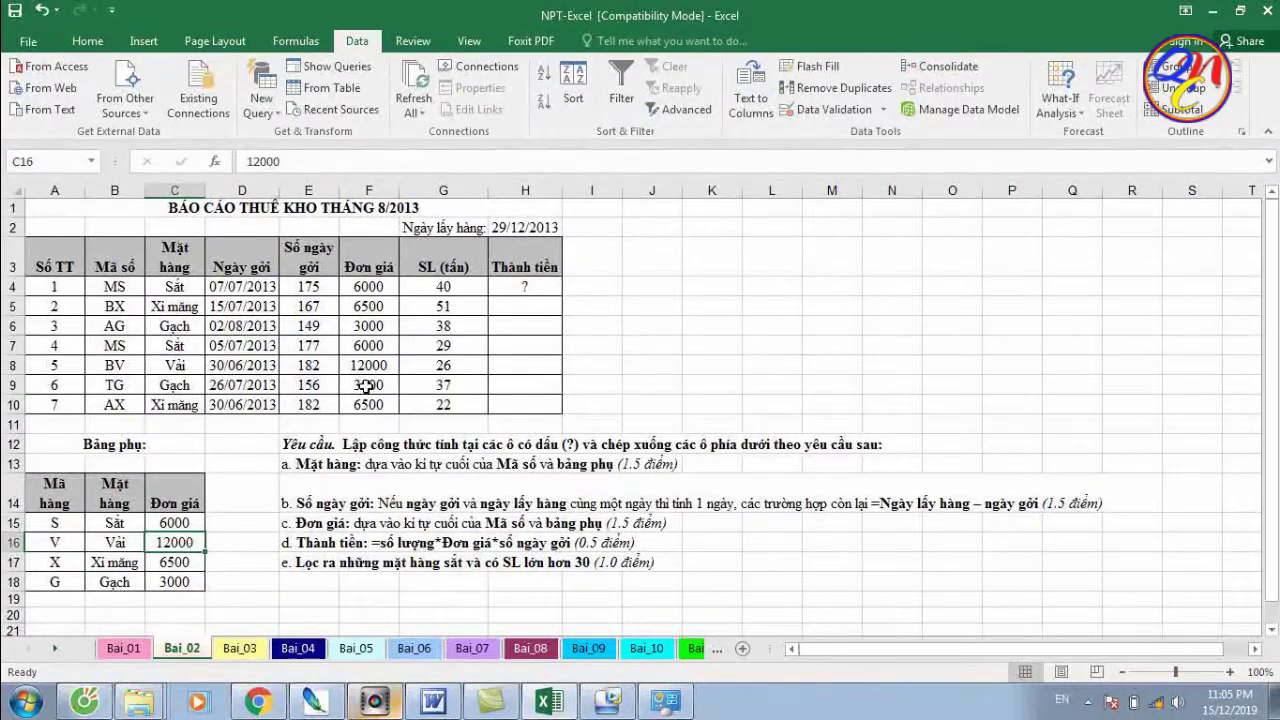
{"action": "left_click", "coordinate": [376, 366]}
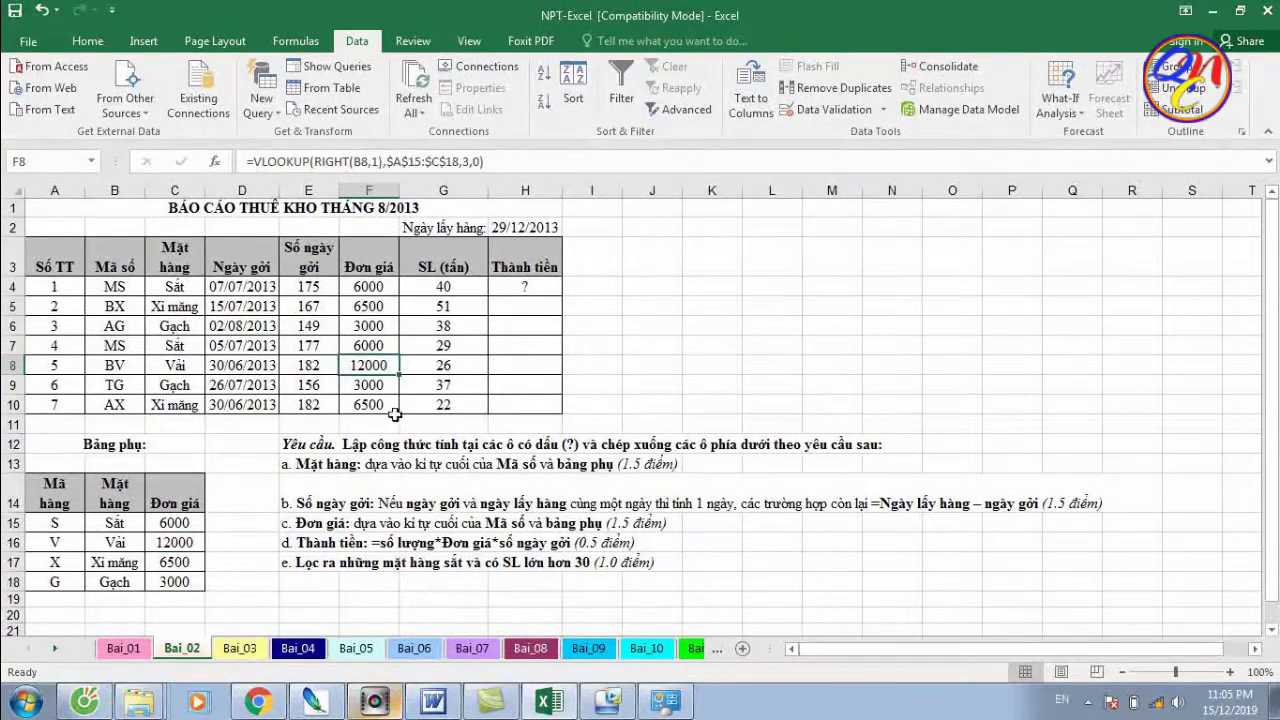
{"action": "left_click", "coordinate": [526, 290]}
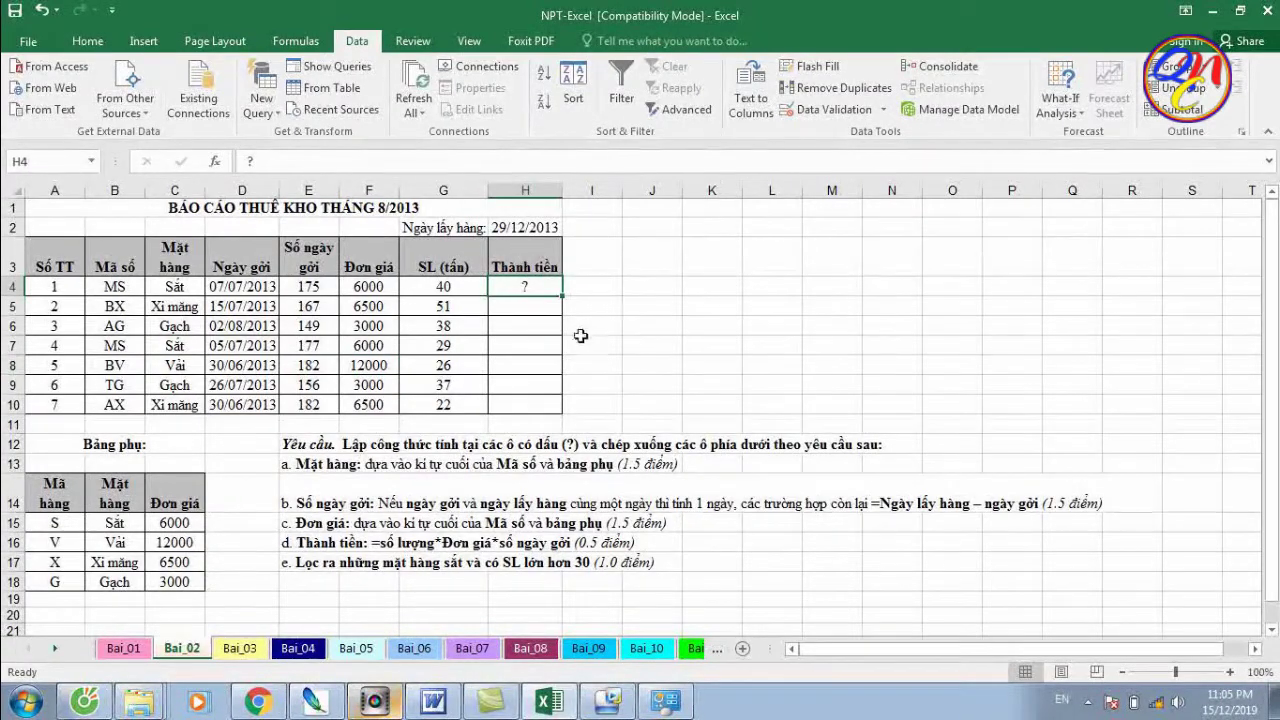
{"action": "left_click_drag", "start_coordinate": [300, 543], "coordinate": [665, 548]}
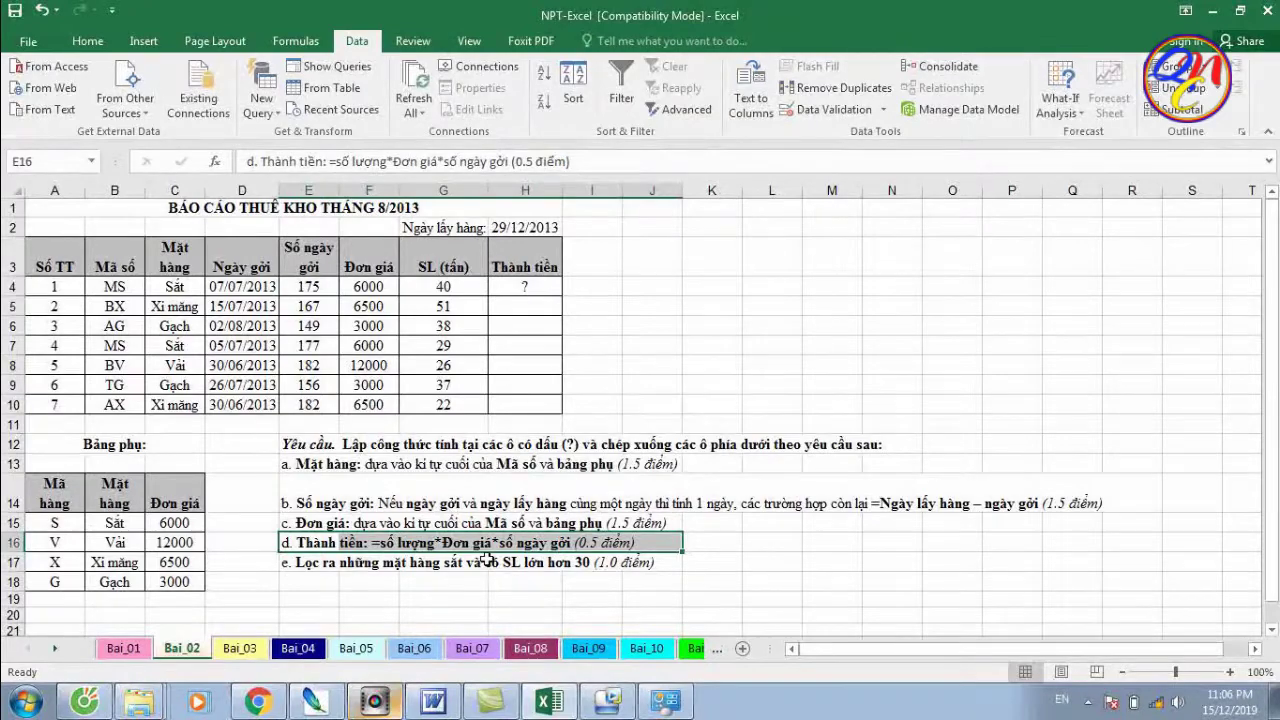
{"action": "left_click", "coordinate": [524, 286]}
{"action": "type", "text": "="}
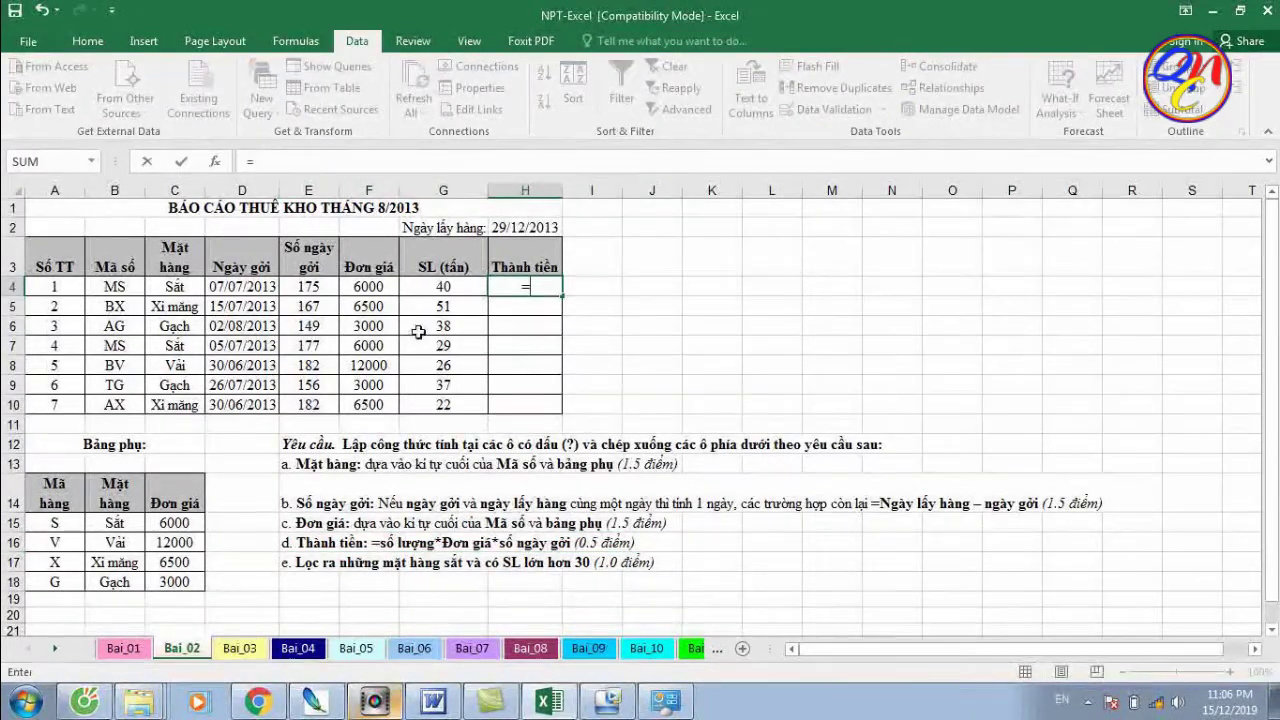
{"action": "left_click", "coordinate": [441, 287]}
{"action": "type", "text": "*"}
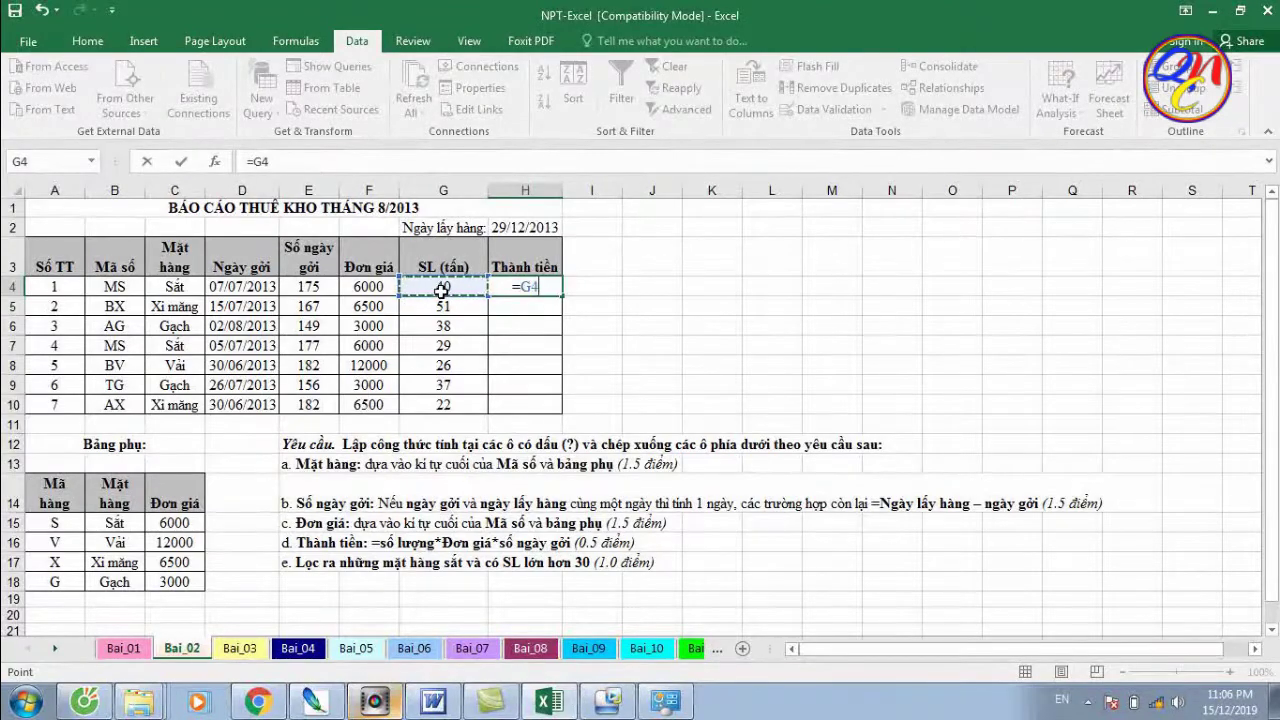
{"action": "left_click", "coordinate": [386, 286]}
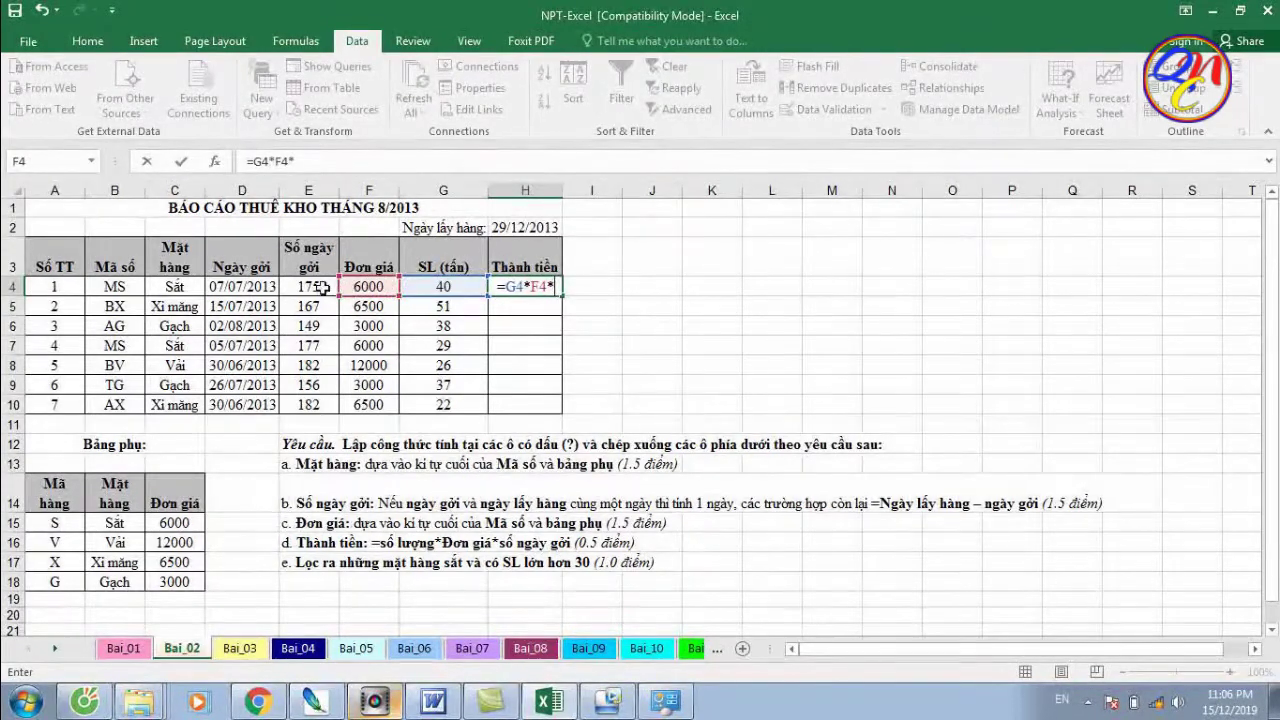
{"action": "left_click", "coordinate": [322, 288]}
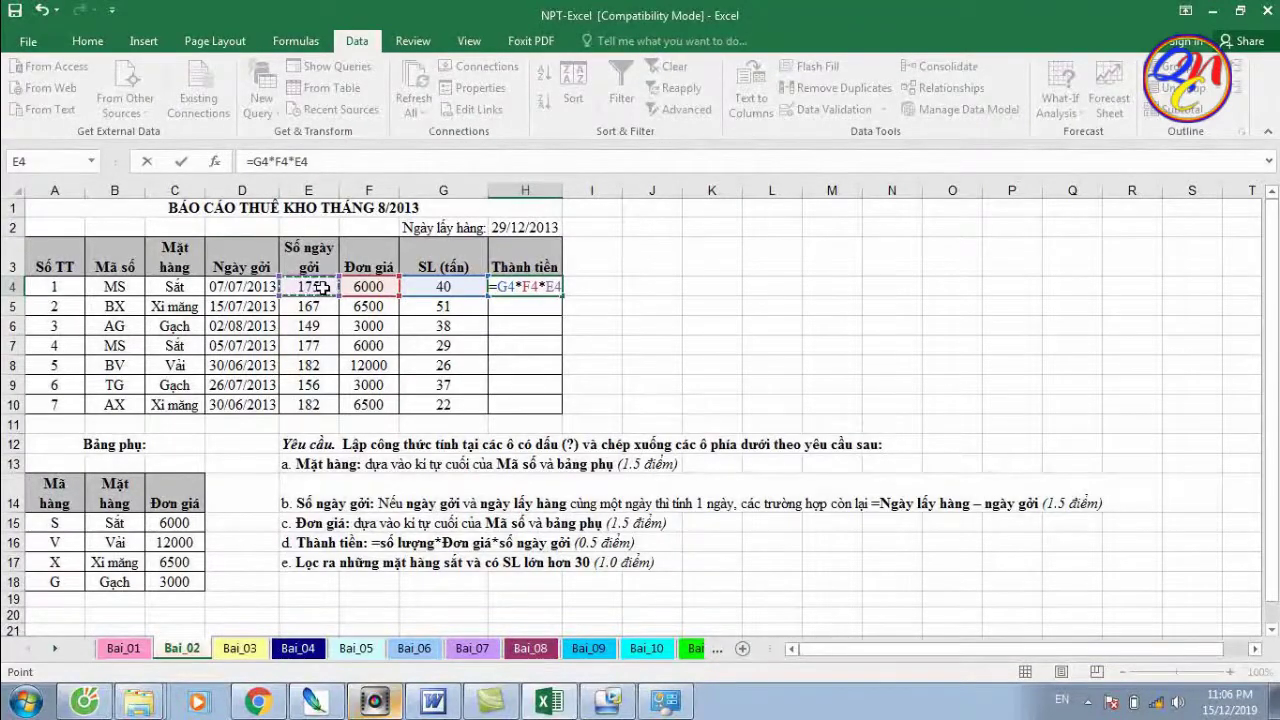
{"action": "key", "text": "Return"}
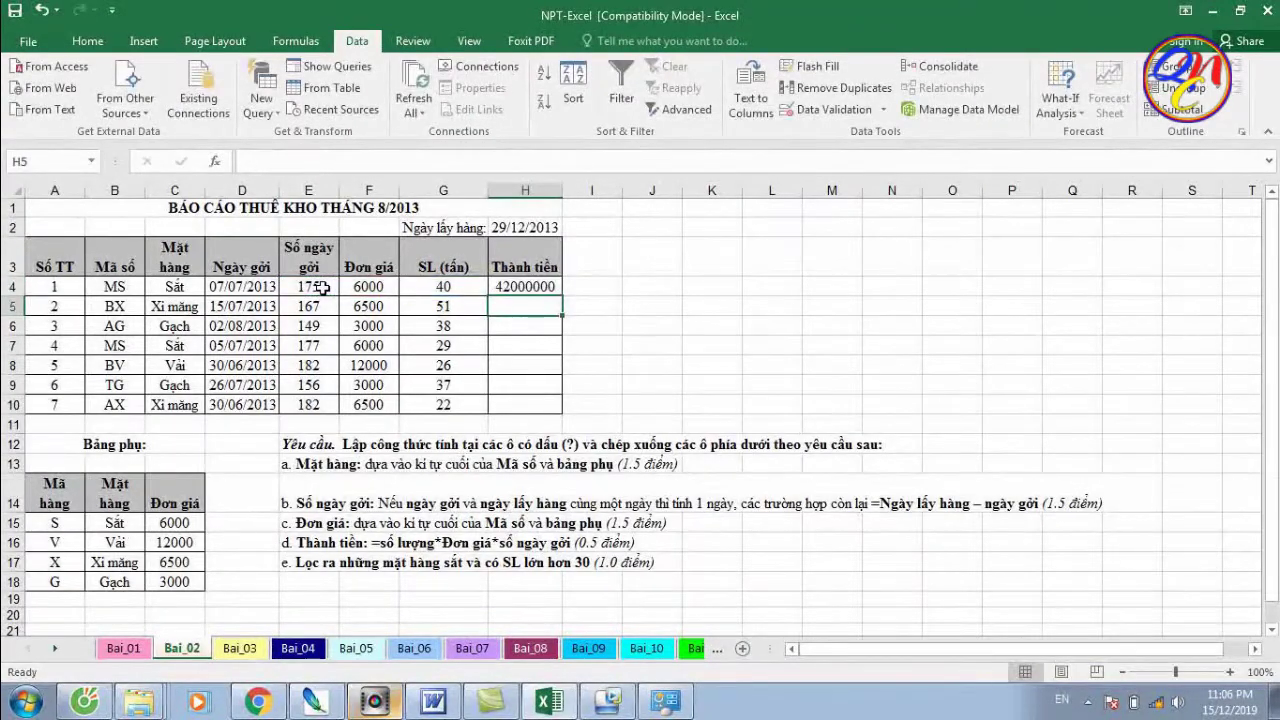
{"action": "left_click", "coordinate": [530, 285]}
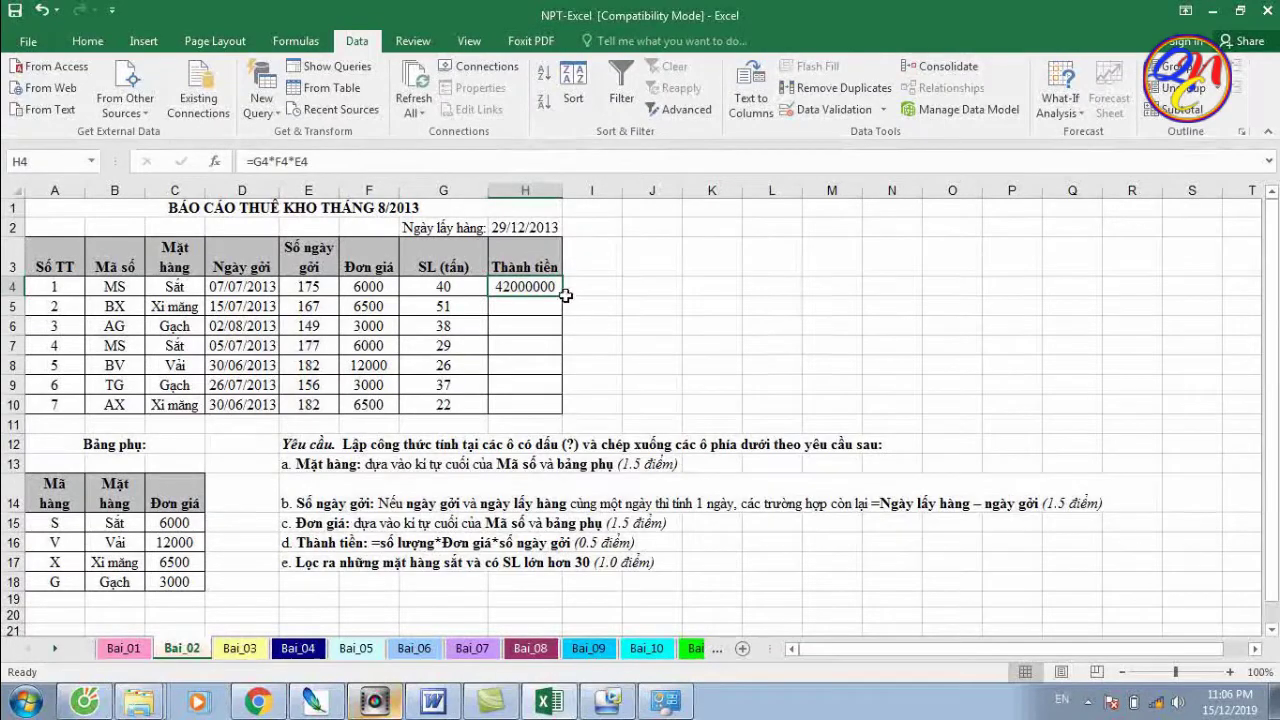
{"action": "left_click_drag", "start_coordinate": [565, 295], "coordinate": [577, 402]}
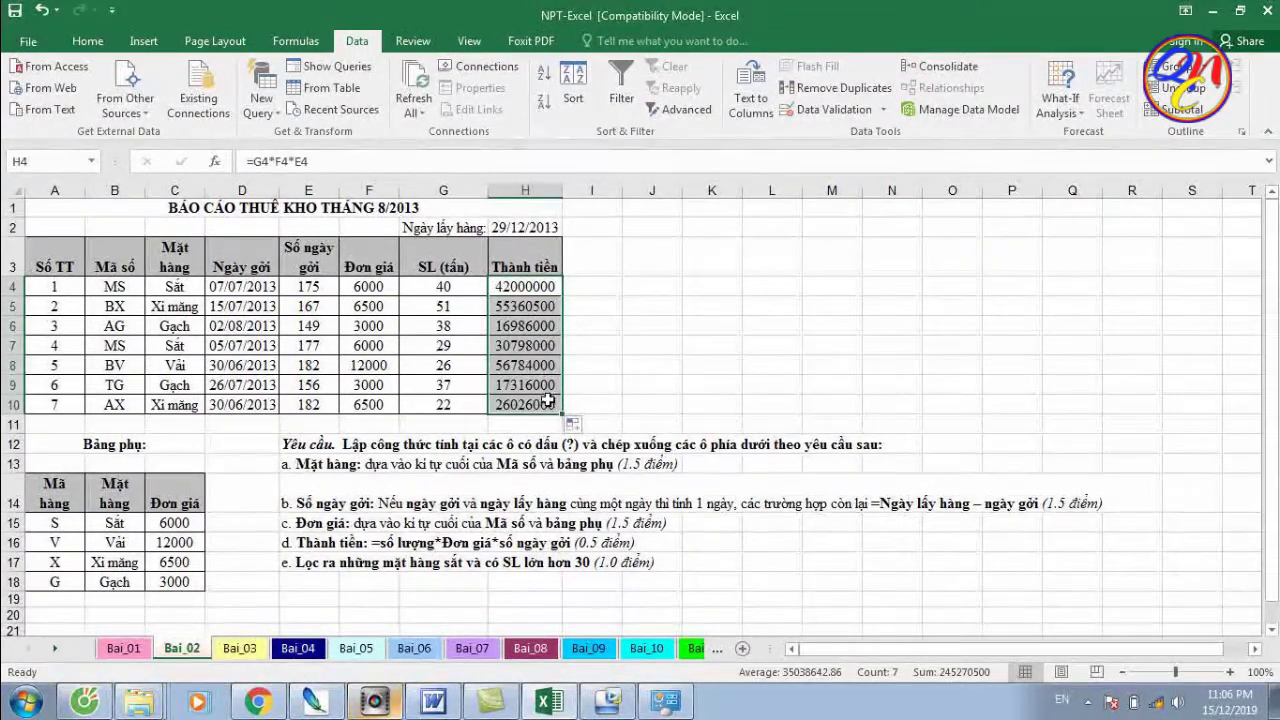
{"action": "left_click", "coordinate": [300, 564]}
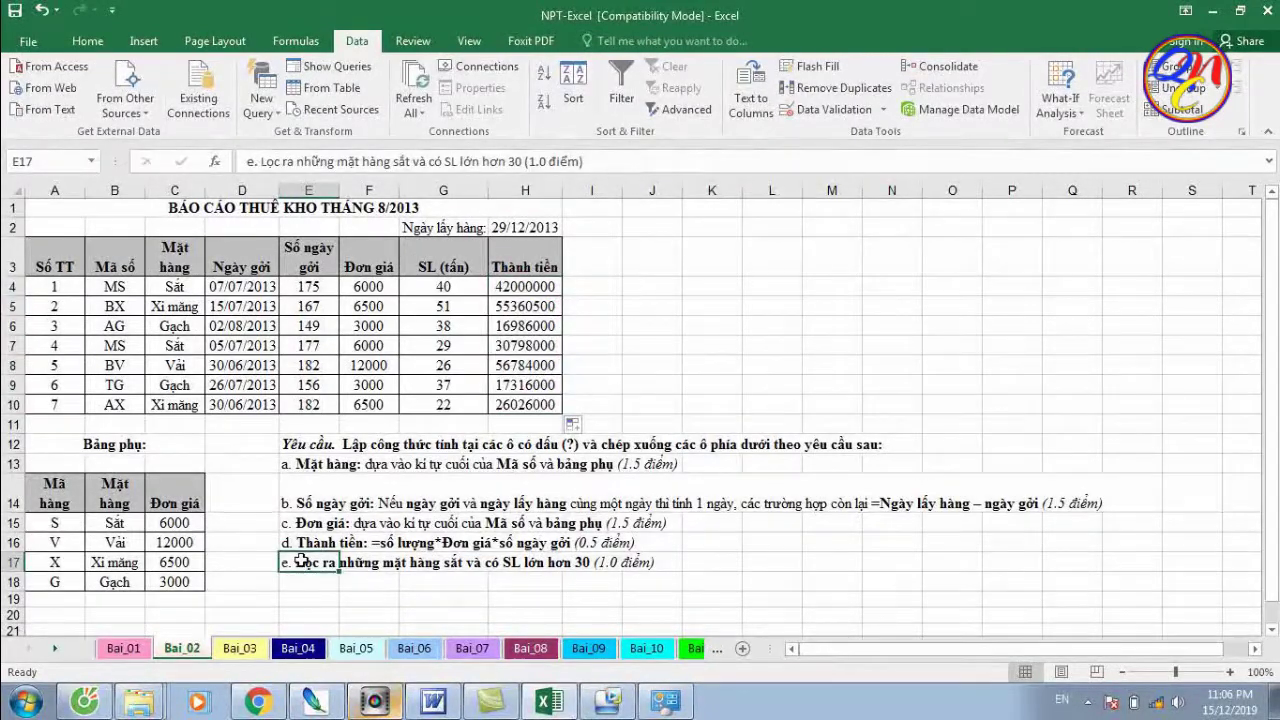
{"action": "left_click_drag", "start_coordinate": [300, 562], "coordinate": [603, 563]}
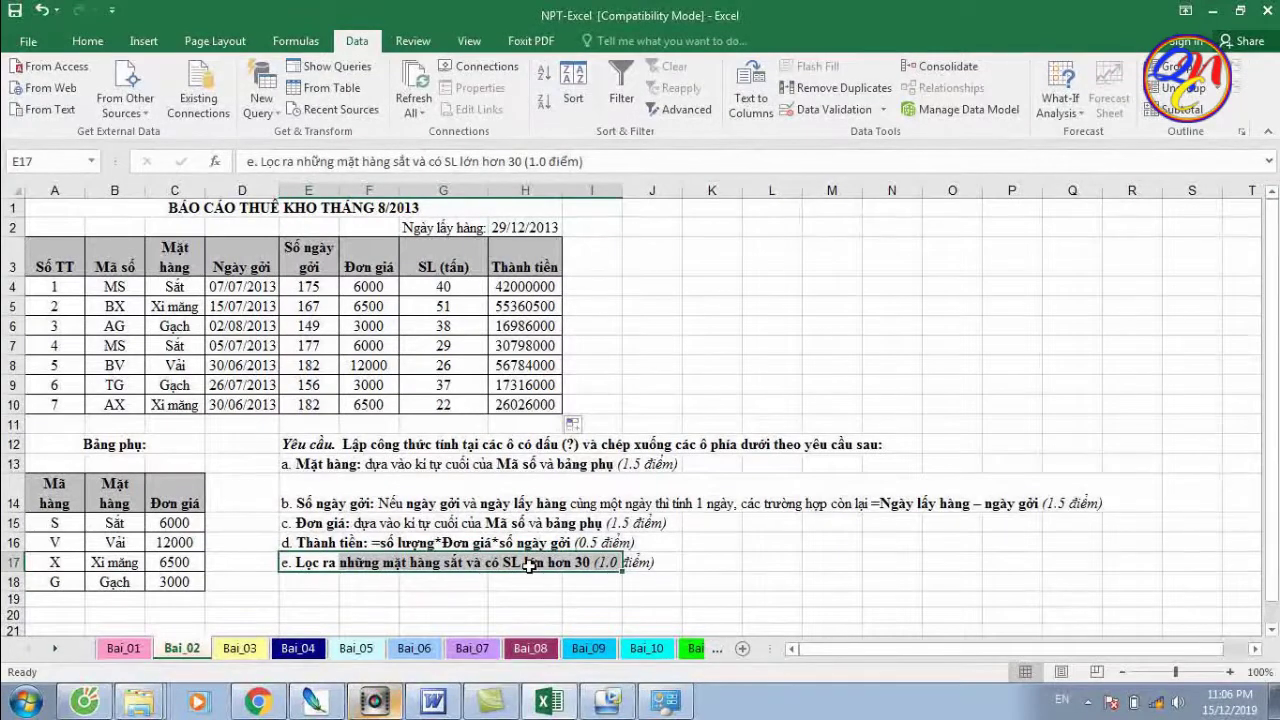
{"action": "left_click", "coordinate": [528, 565]}
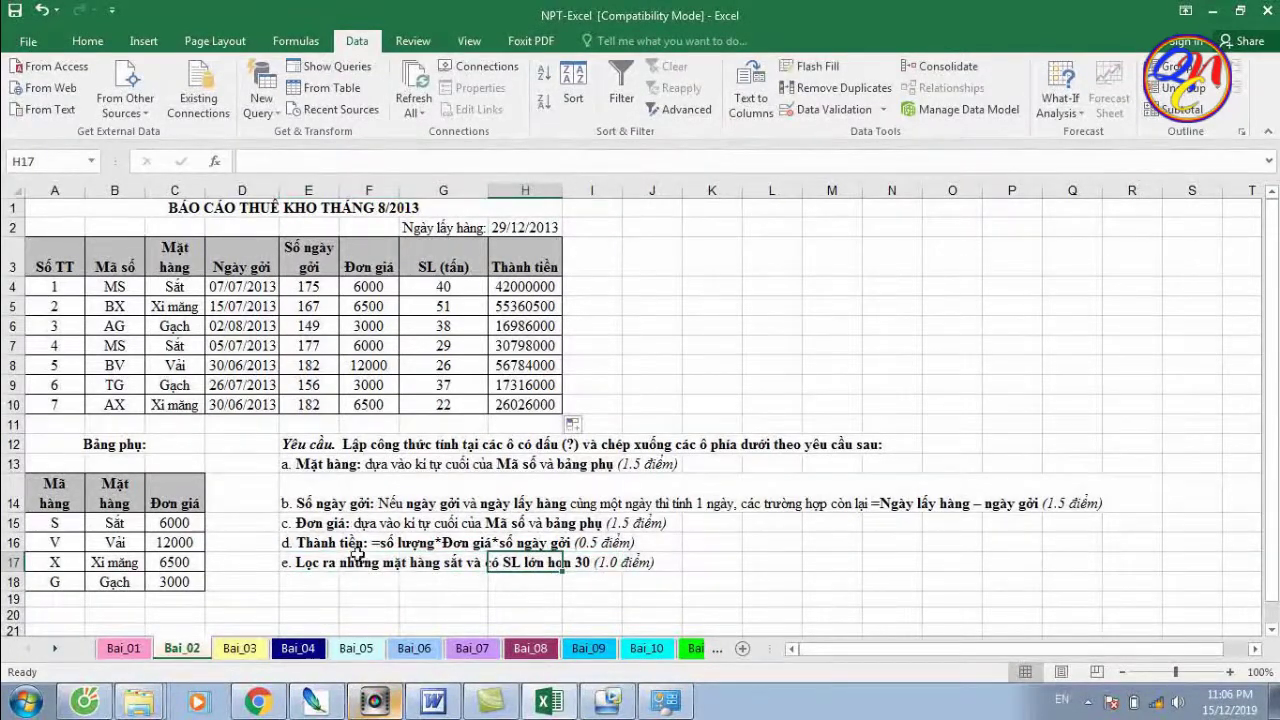
{"action": "left_click", "coordinate": [427, 566]}
{"action": "double_click", "coordinate": [296, 564]}
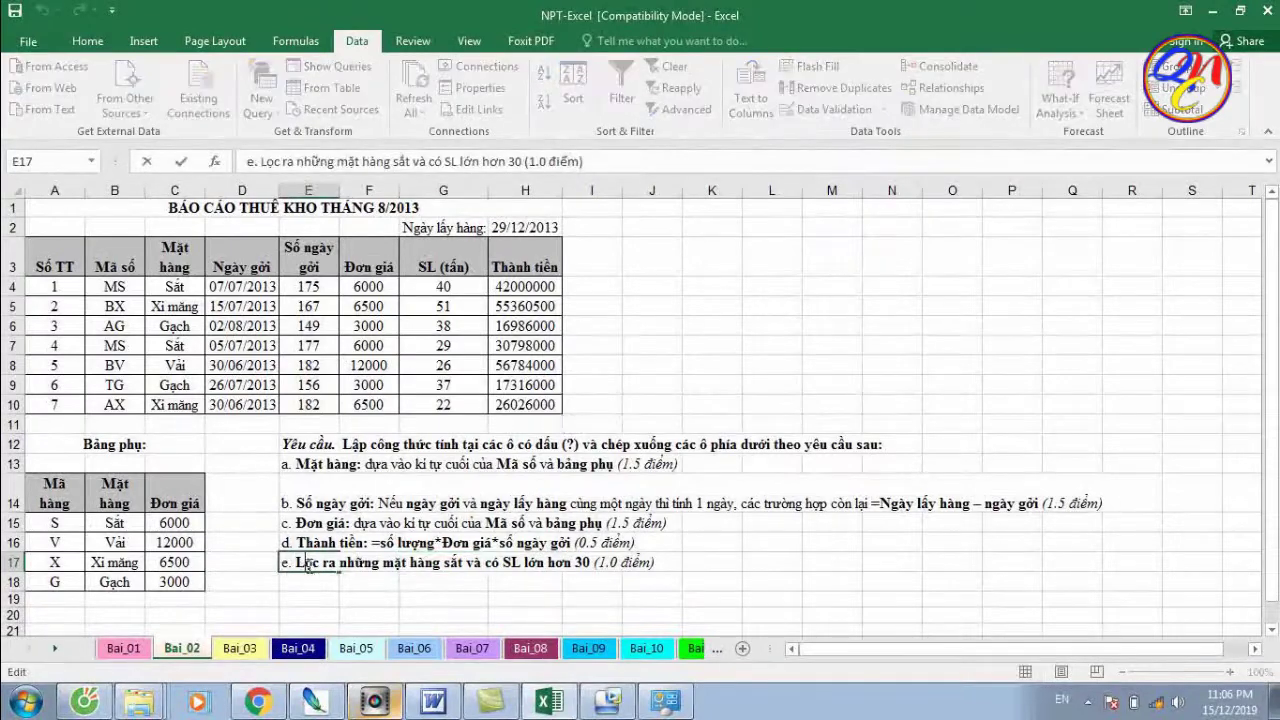
{"action": "left_click_drag", "start_coordinate": [463, 563], "coordinate": [587, 567]}
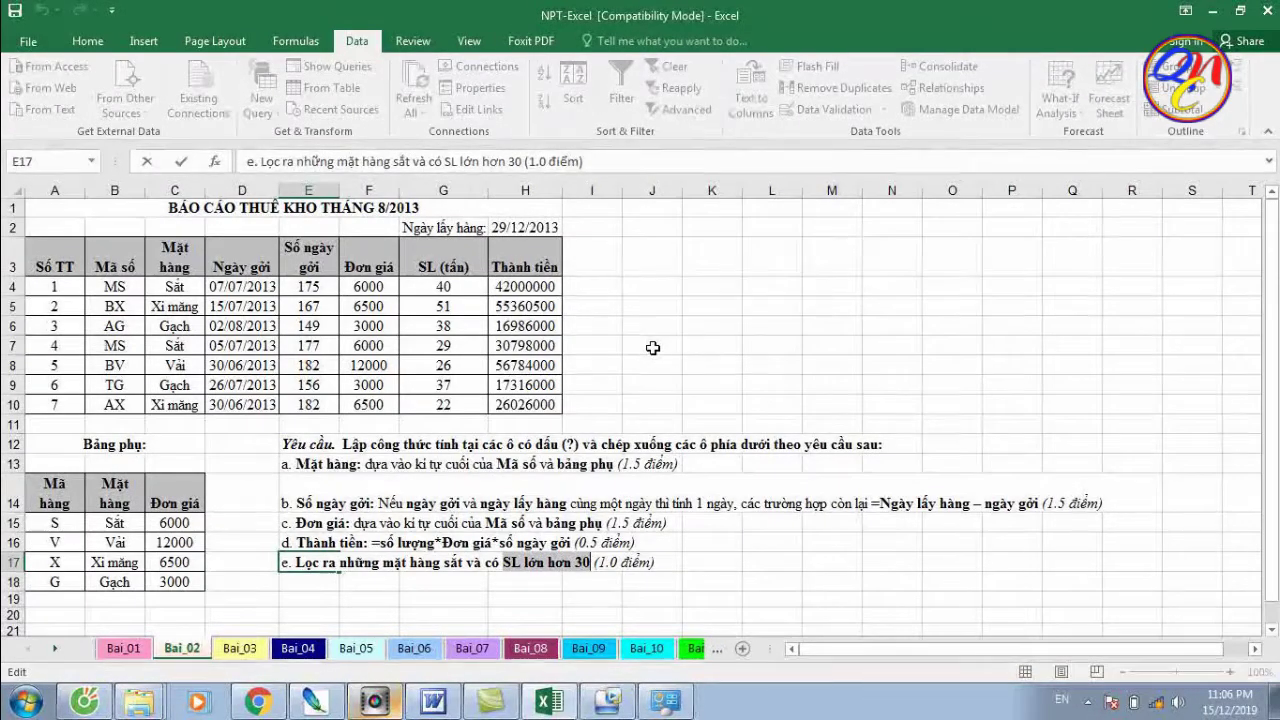
{"action": "left_click", "coordinate": [652, 347]}
{"action": "left_click", "coordinate": [398, 570]}
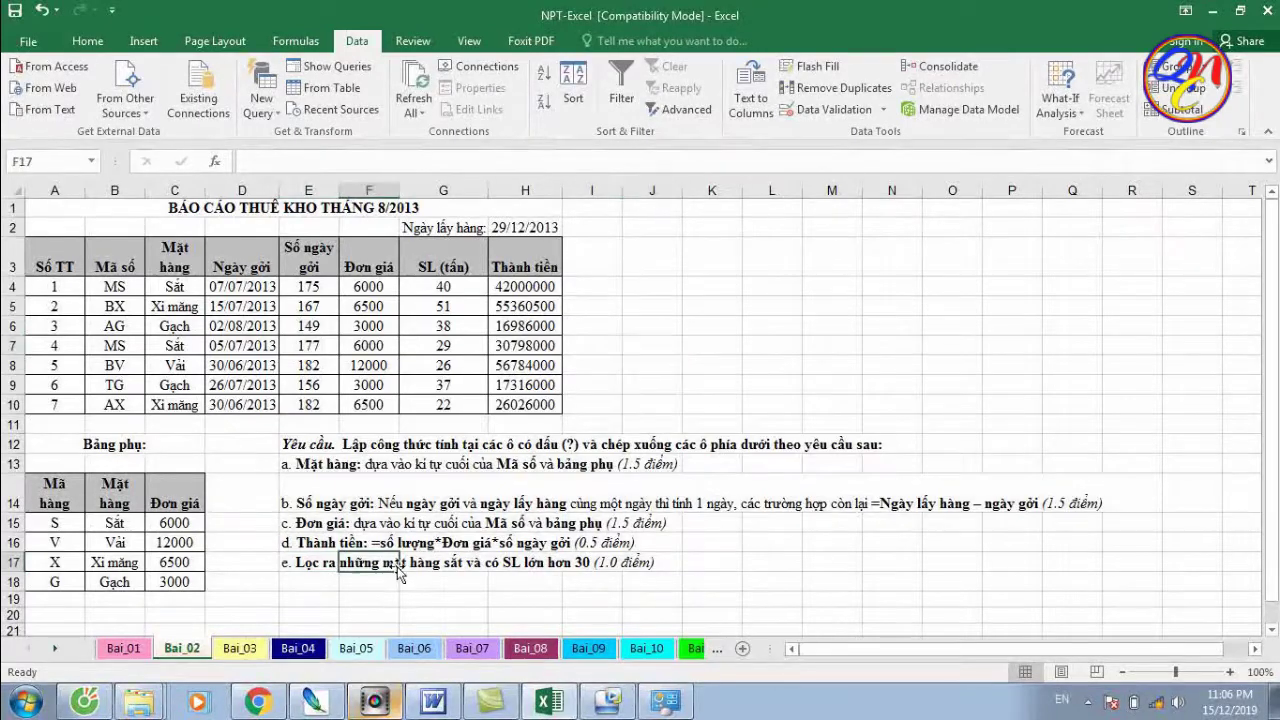
{"action": "double_click", "coordinate": [303, 564]}
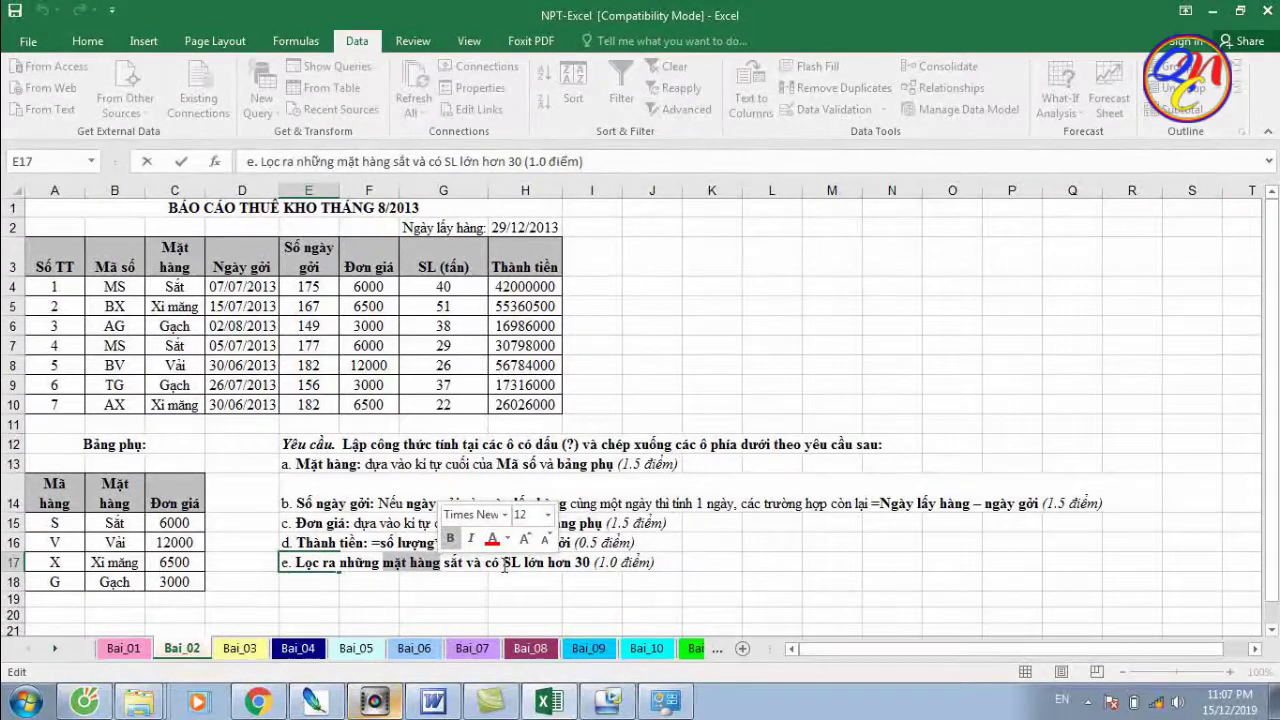
{"action": "left_click", "coordinate": [511, 562]}
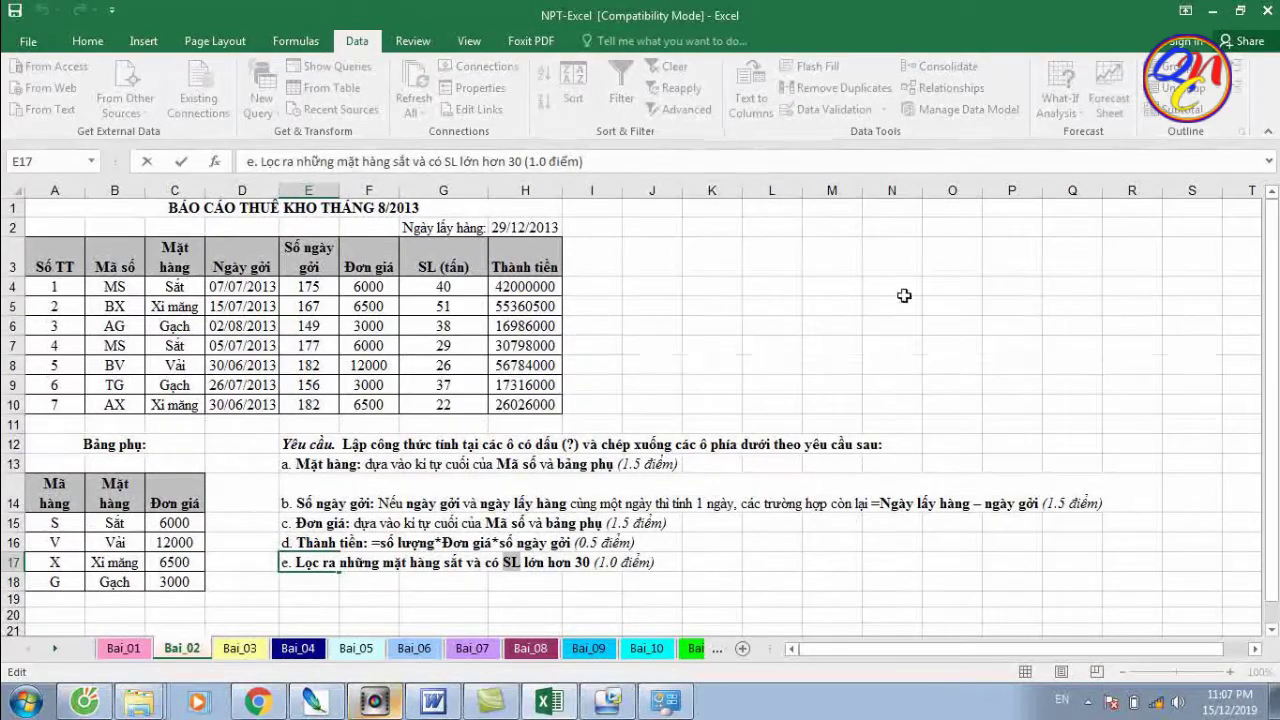
{"action": "left_click", "coordinate": [162, 254]}
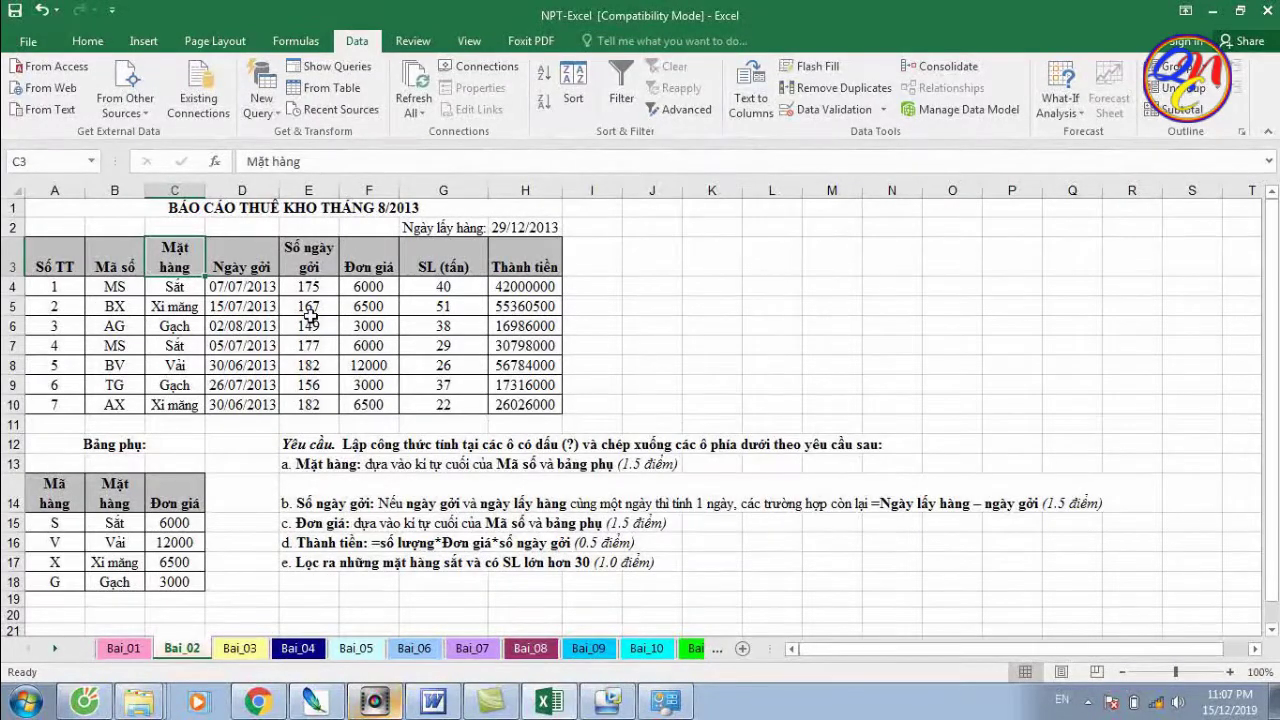
Copy the Mặt hàng and SL (tấn) headers into K3:L3 as criteria headers
{"action": "key", "text": "ctrl+c"}
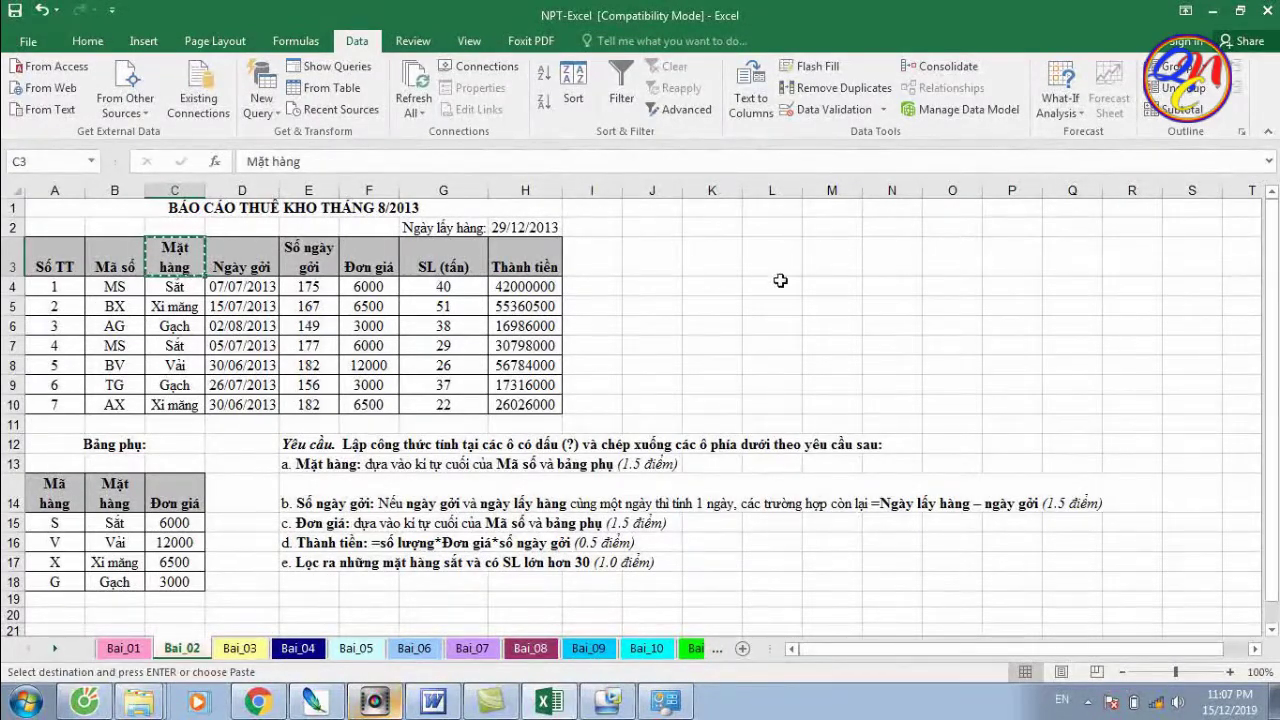
{"action": "left_click", "coordinate": [703, 256]}
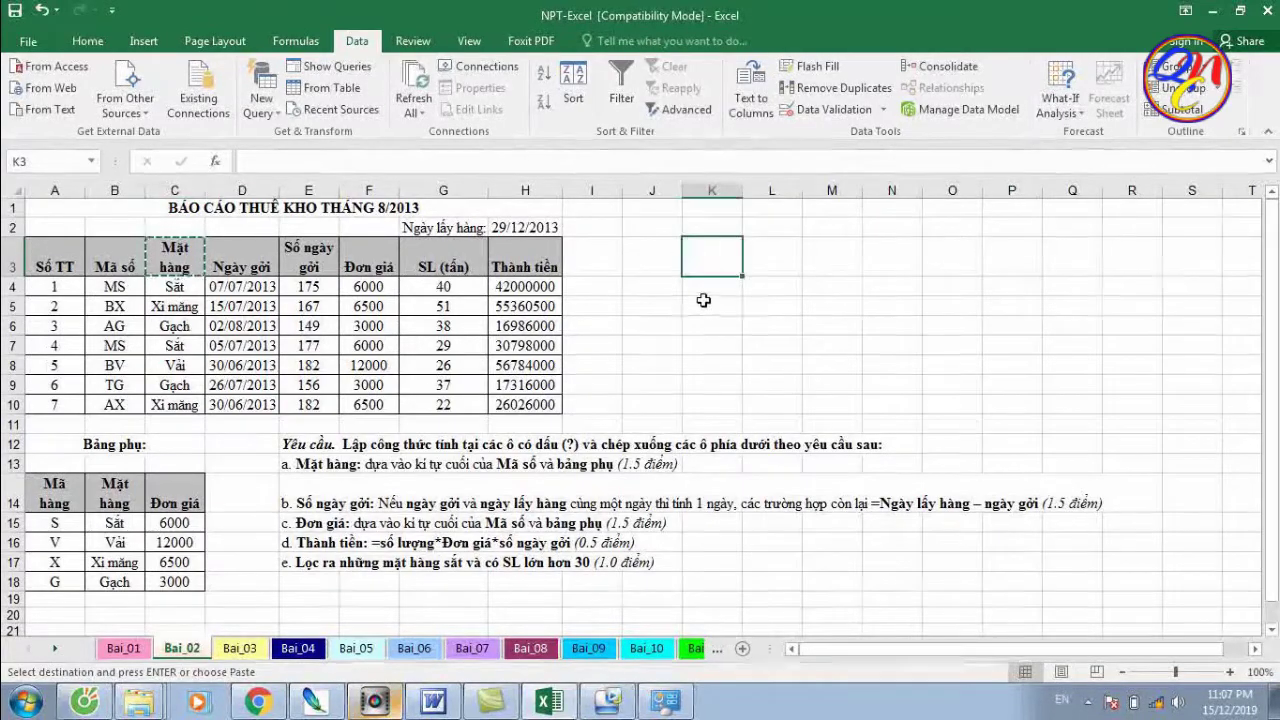
{"action": "key", "text": "ctrl+v"}
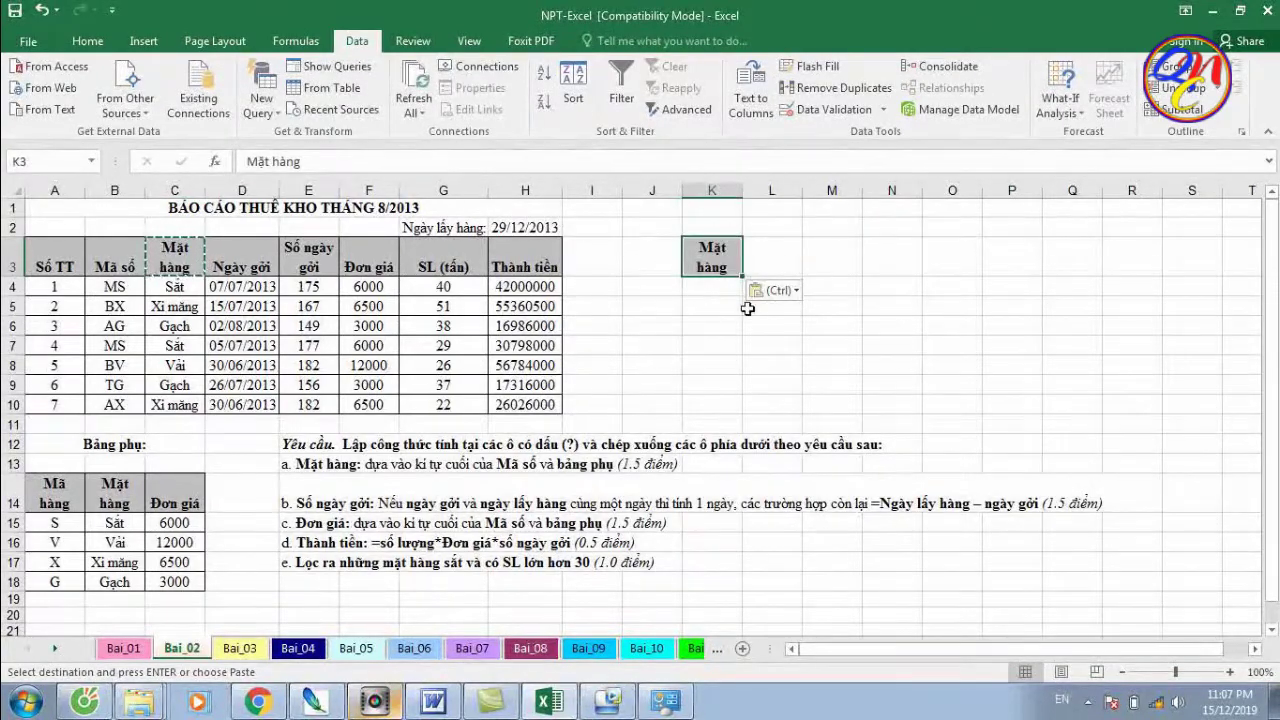
{"action": "double_click", "coordinate": [509, 563]}
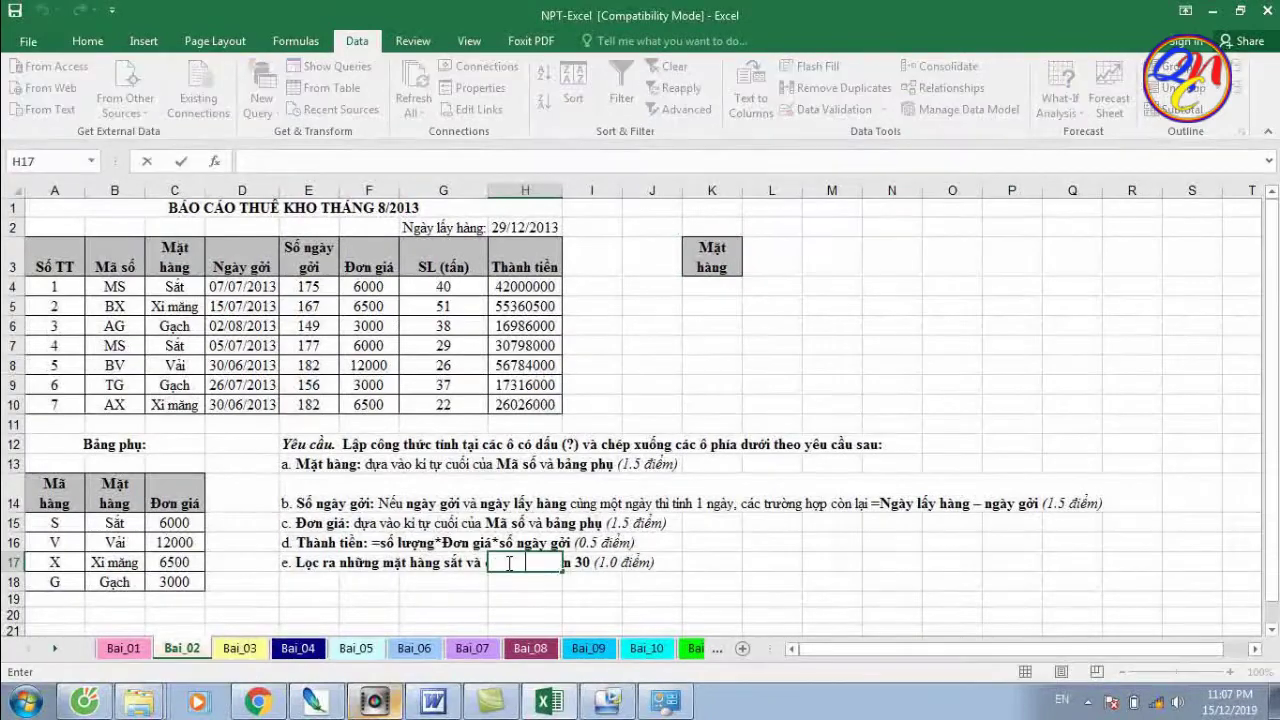
{"action": "double_click", "coordinate": [311, 563]}
{"action": "double_click", "coordinate": [505, 561]}
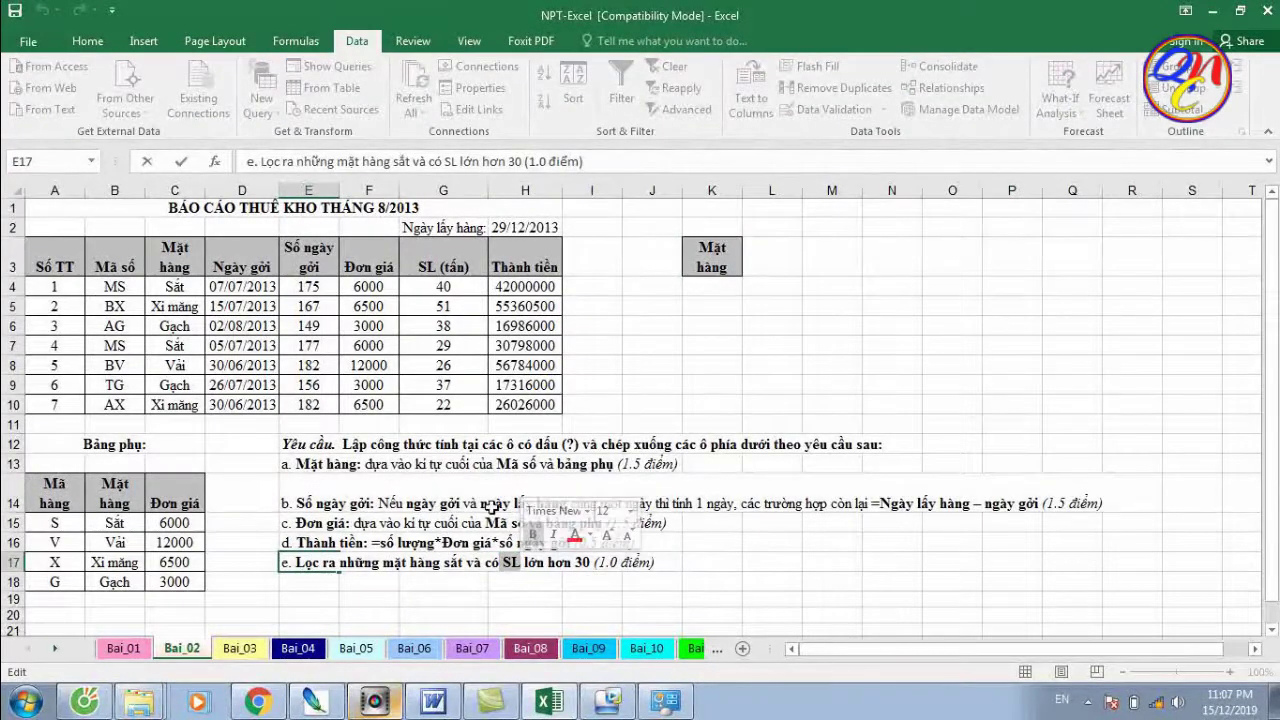
{"action": "key", "text": "Return"}
{"action": "left_click", "coordinate": [443, 263]}
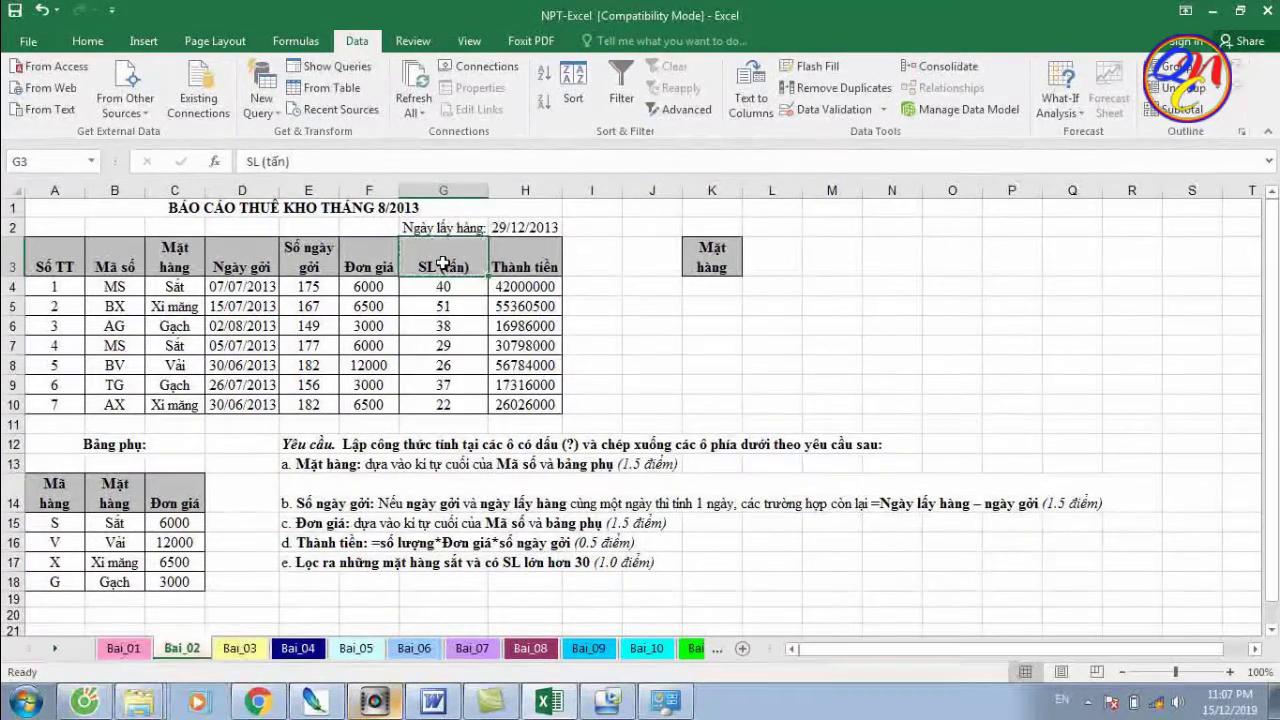
{"action": "key", "text": "ctrl+c"}
{"action": "left_click", "coordinate": [776, 263]}
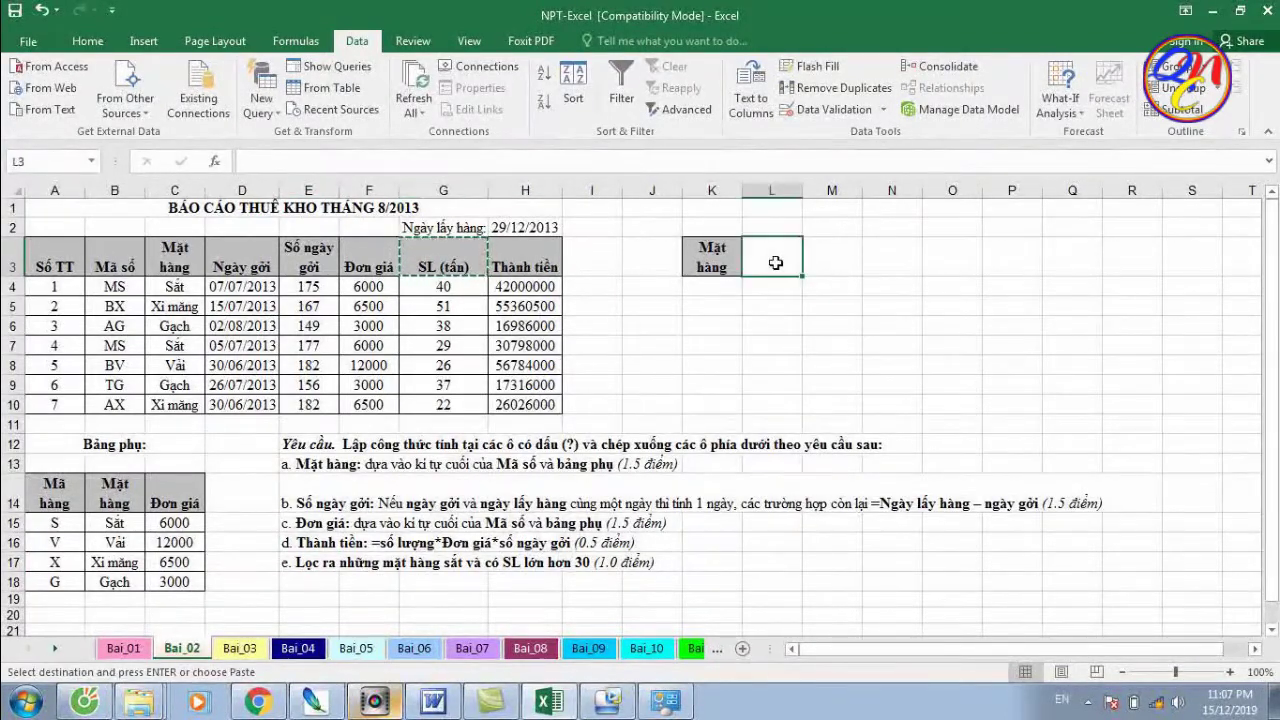
{"action": "key", "text": "ctrl+v"}
{"action": "left_click", "coordinate": [738, 258]}
{"action": "left_click_drag", "start_coordinate": [738, 258], "coordinate": [775, 262]}
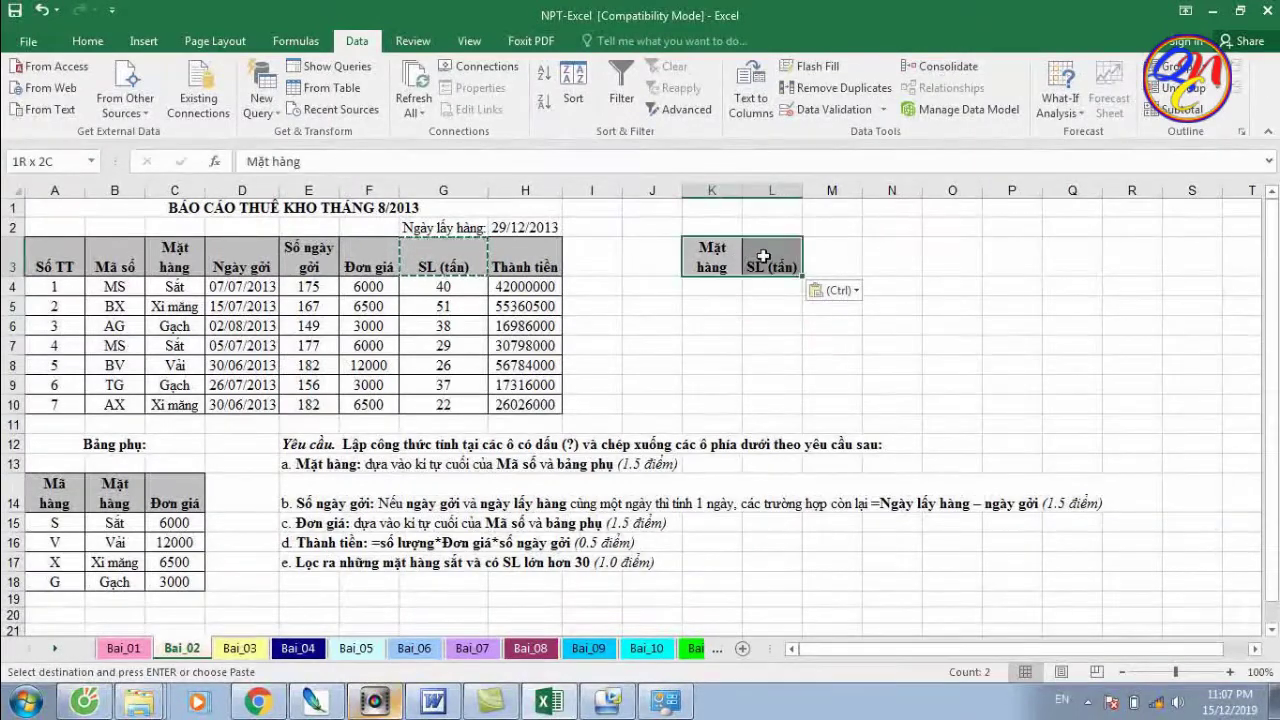
Enter the criteria Sắt in K4 and >30 in L4
{"action": "left_click", "coordinate": [721, 286]}
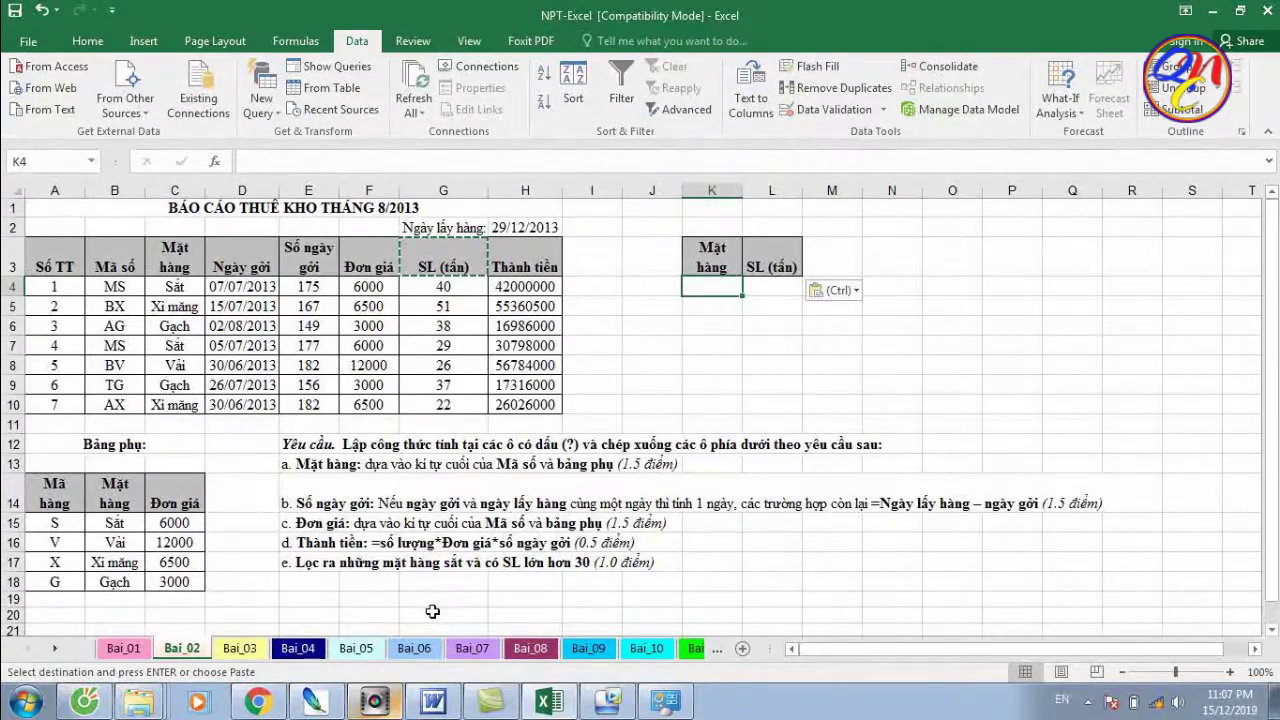
{"action": "type", "text": "Sa"}
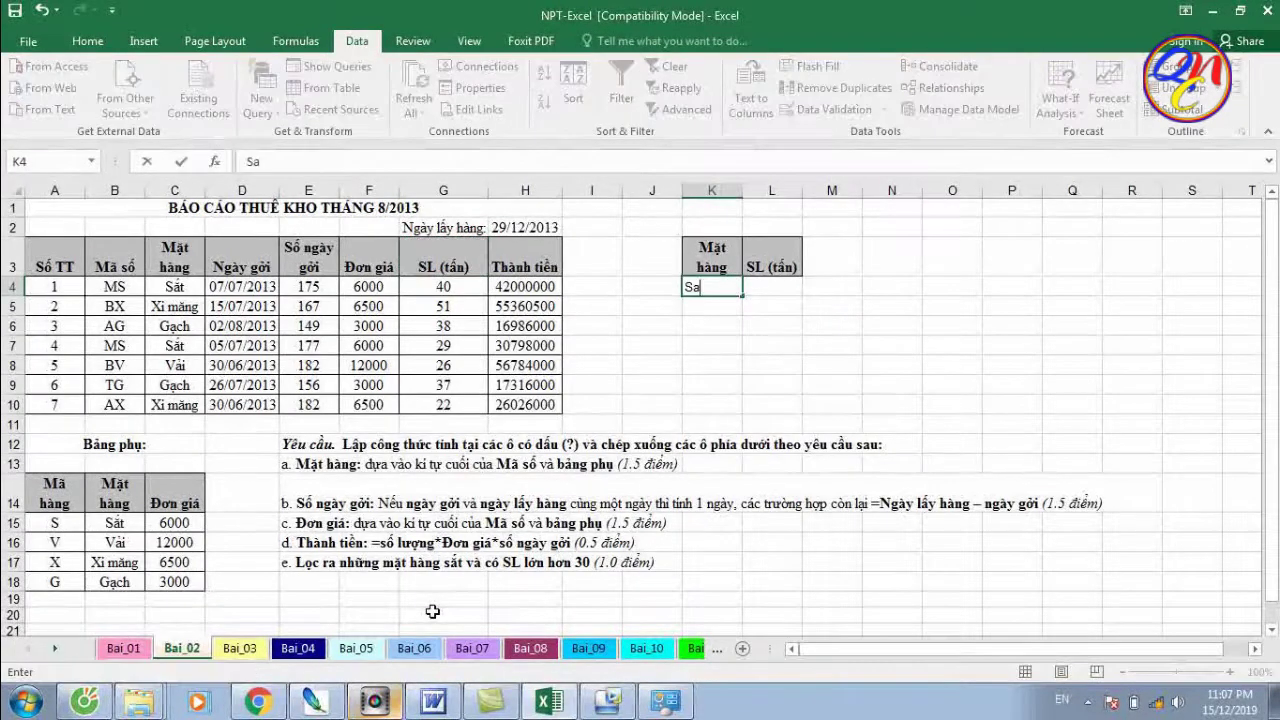
{"action": "type", "text": "w"}
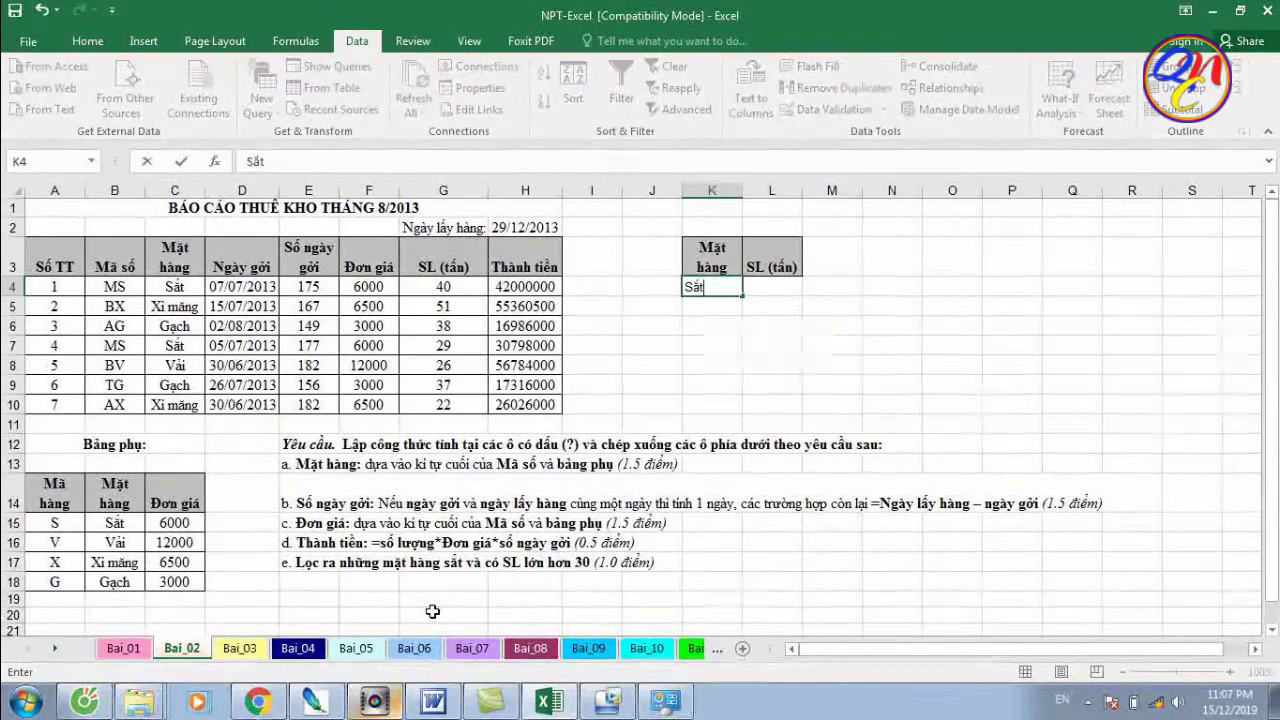
{"action": "left_click", "coordinate": [770, 314]}
{"action": "left_click", "coordinate": [724, 288]}
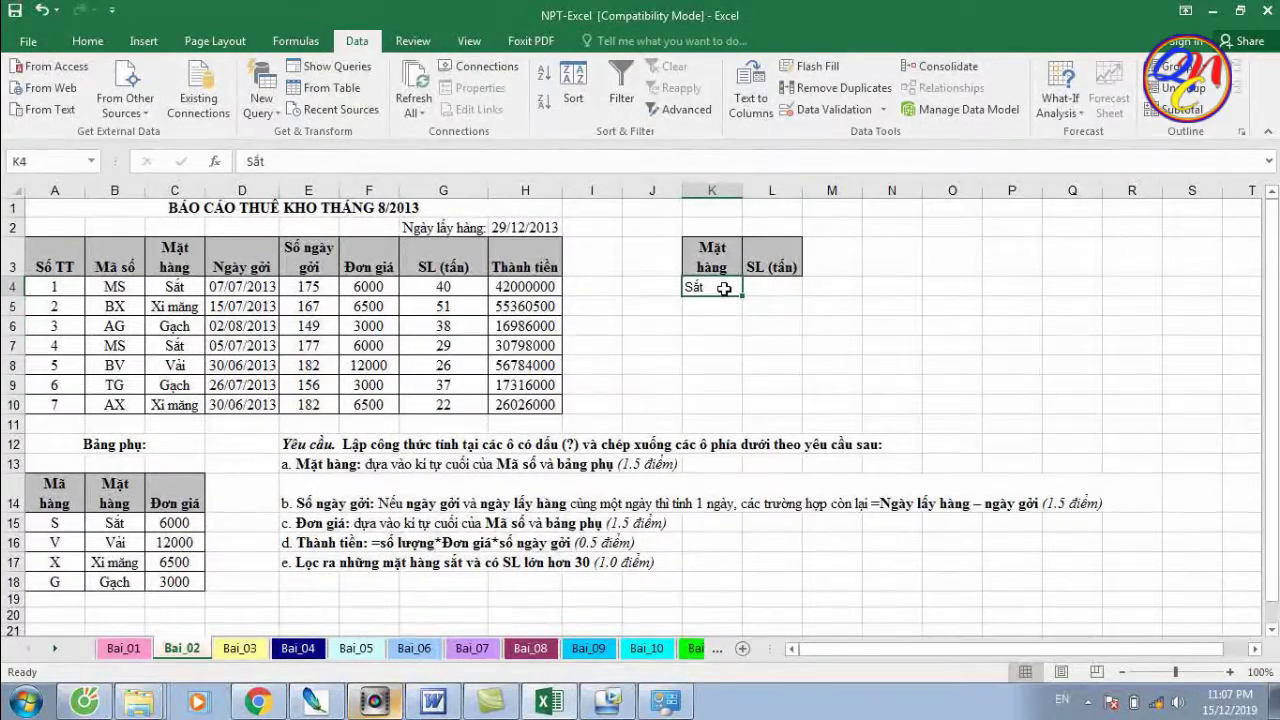
{"action": "left_click", "coordinate": [779, 286]}
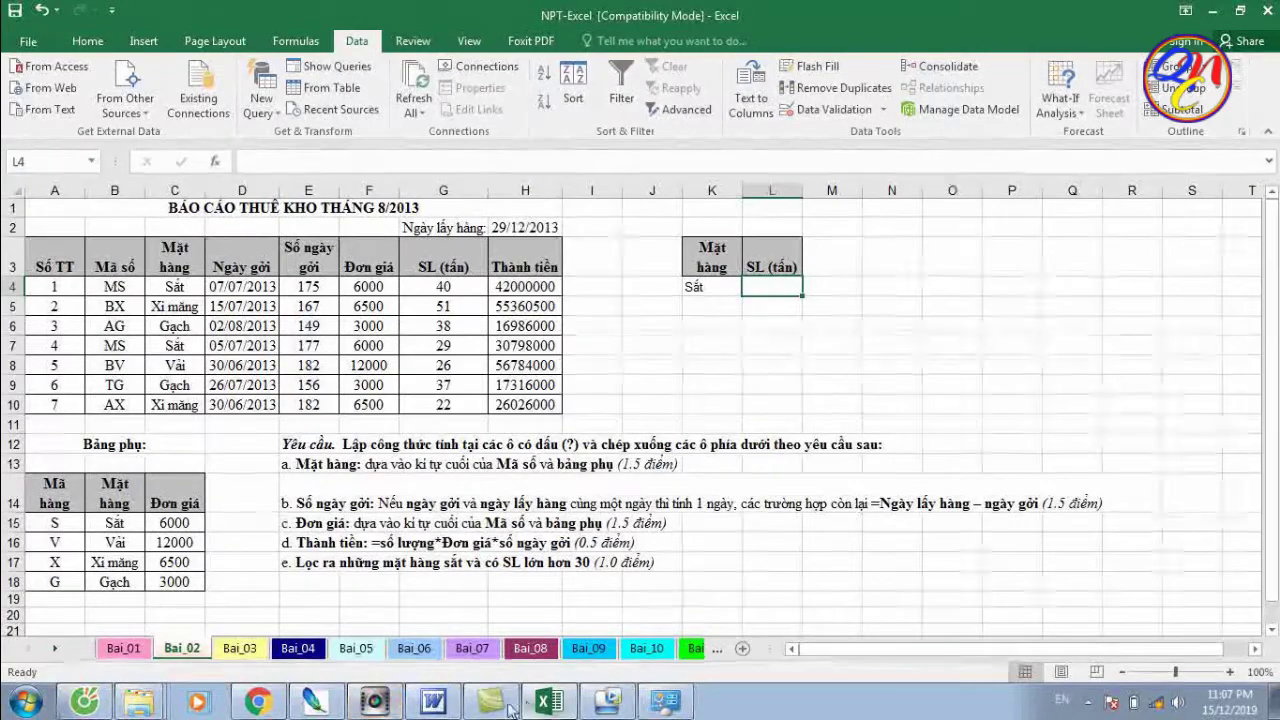
{"action": "type", "text": ">"}
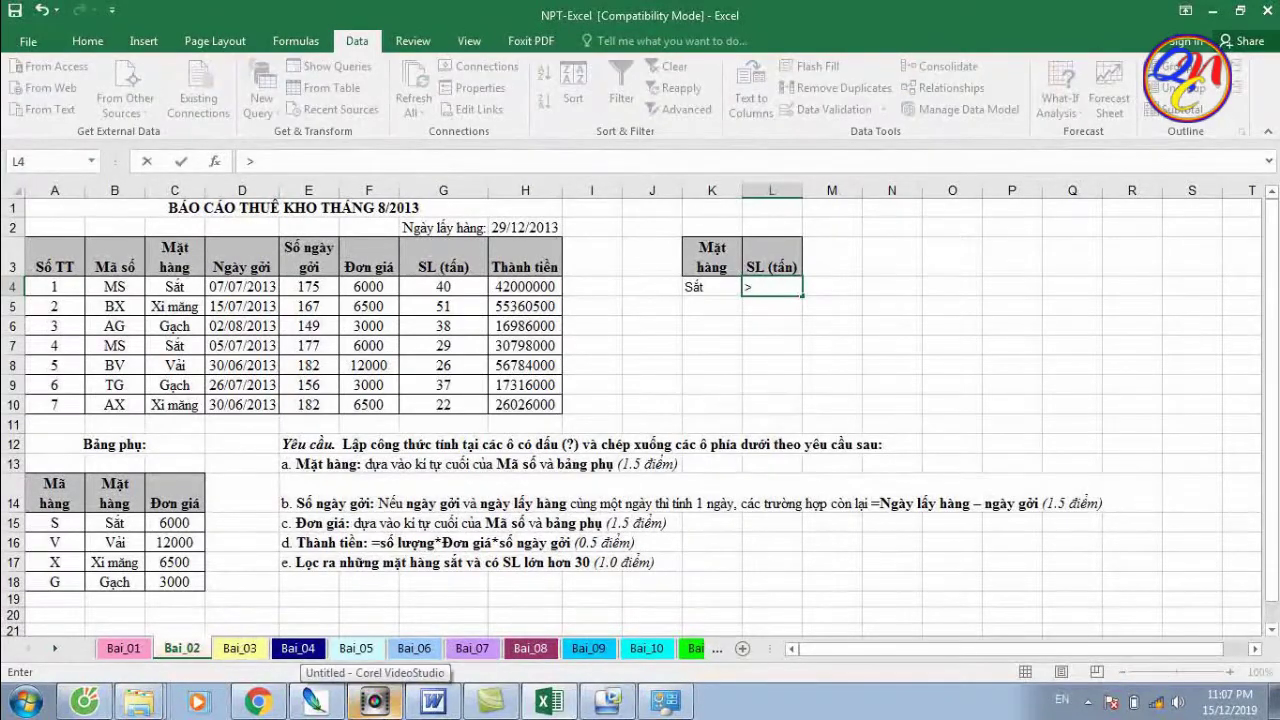
{"action": "type", "text": "30"}
{"action": "left_click", "coordinate": [712, 350]}
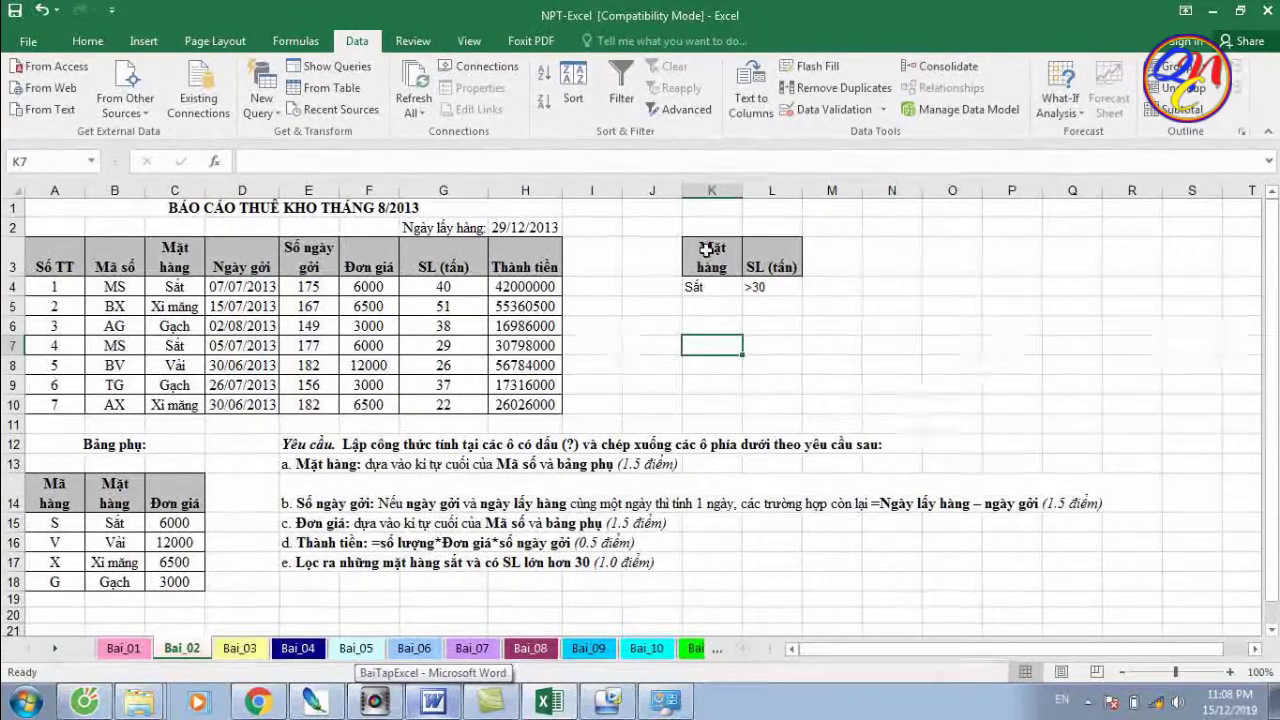
{"action": "key", "text": "Right"}
{"action": "left_click_drag", "start_coordinate": [721, 264], "coordinate": [792, 289]}
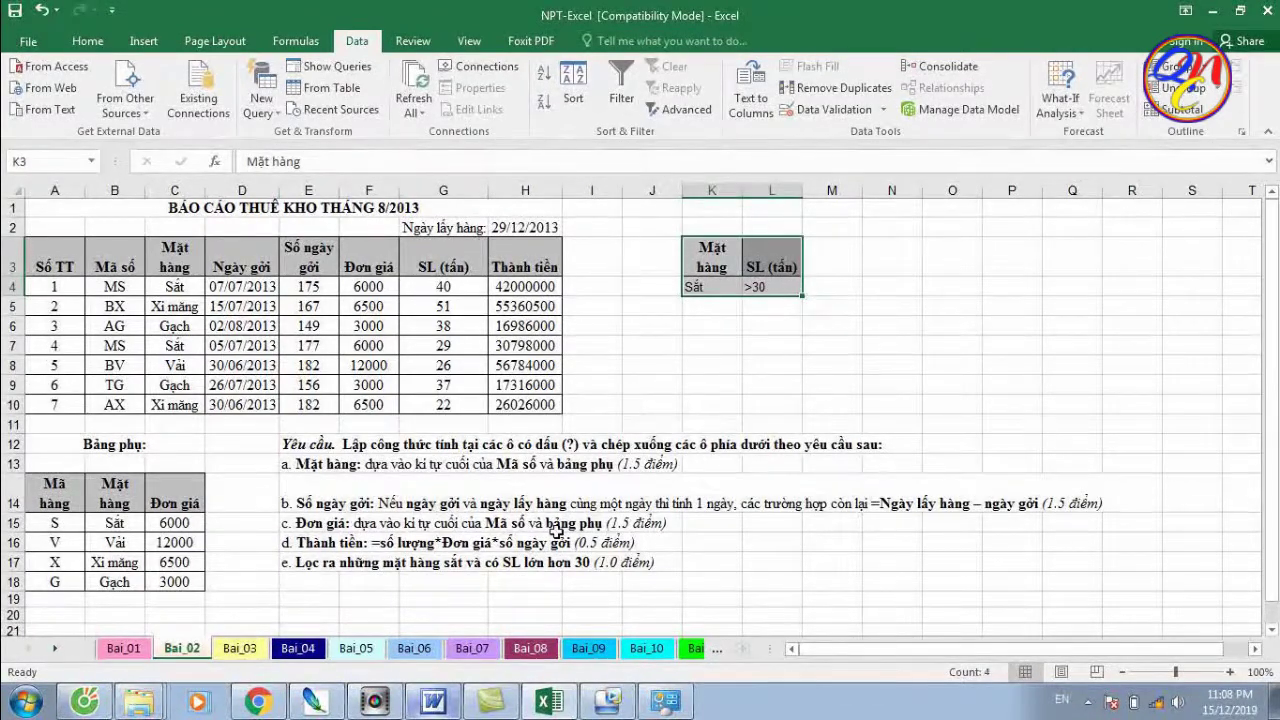
Open the Data tab's Advanced filter dialog with cell E17 selected
{"action": "left_click", "coordinate": [325, 562]}
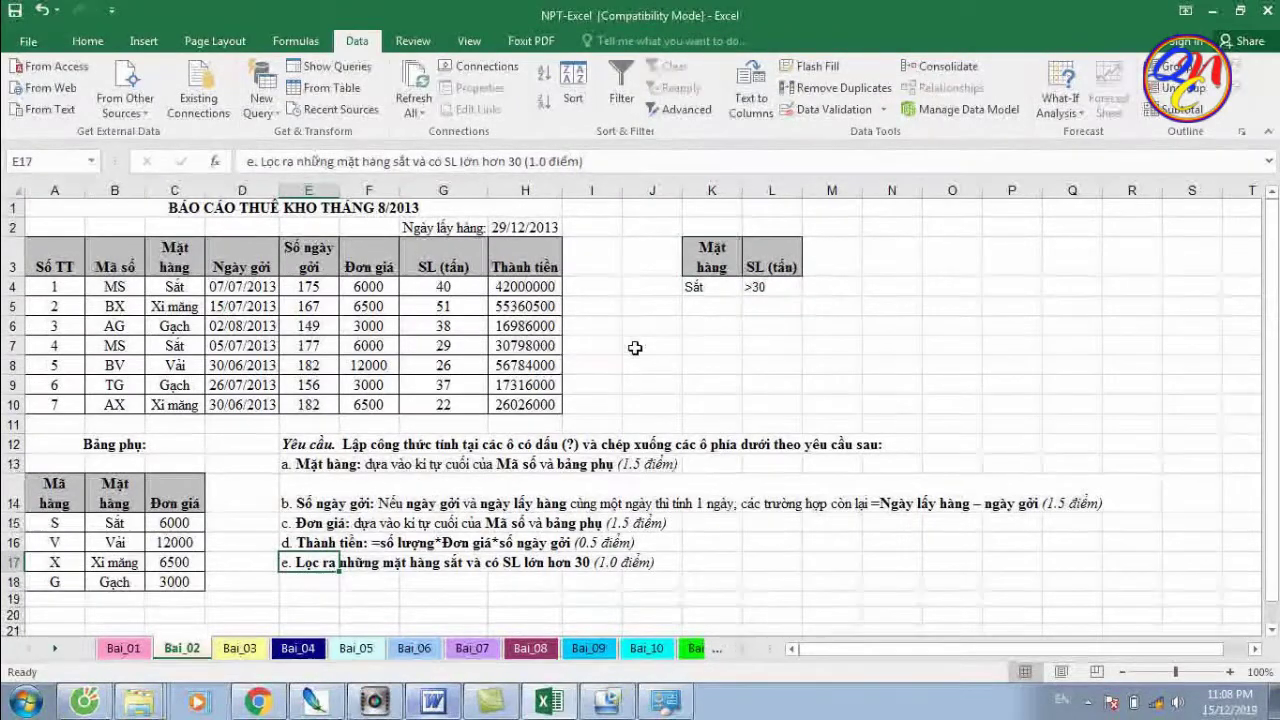
{"action": "left_click", "coordinate": [684, 112]}
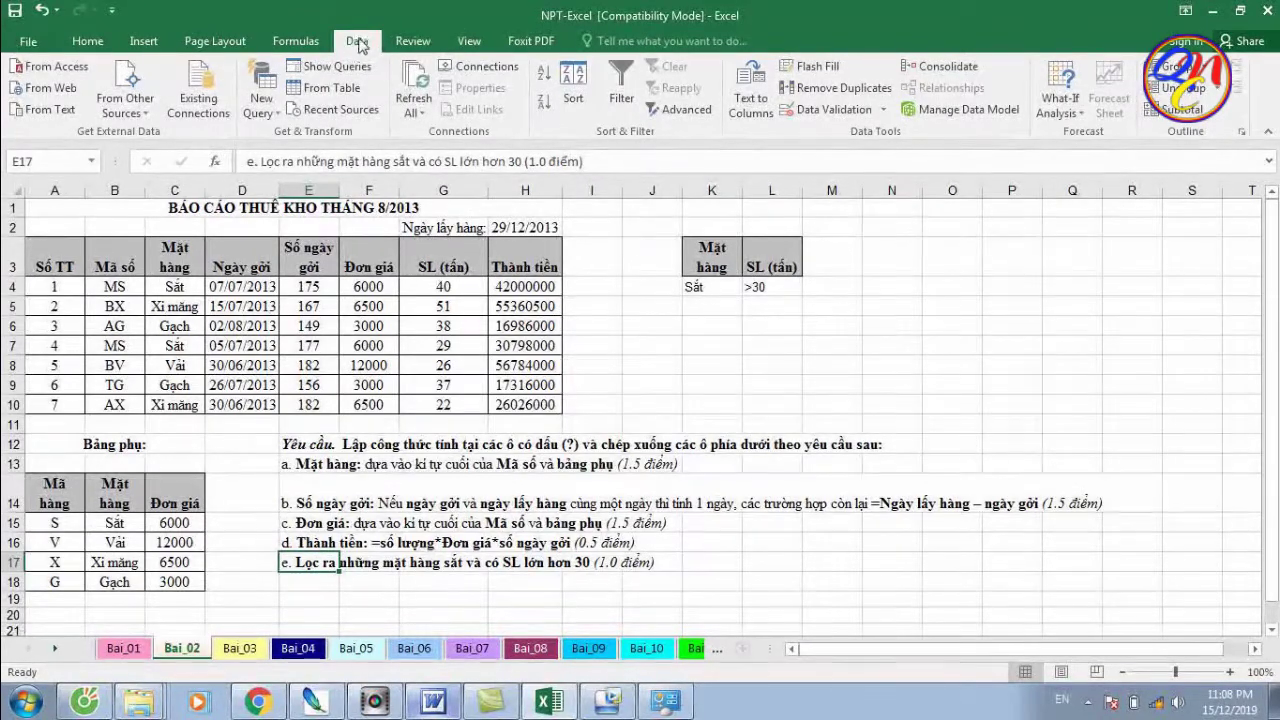
{"action": "left_click", "coordinate": [145, 45]}
{"action": "left_click", "coordinate": [212, 44]}
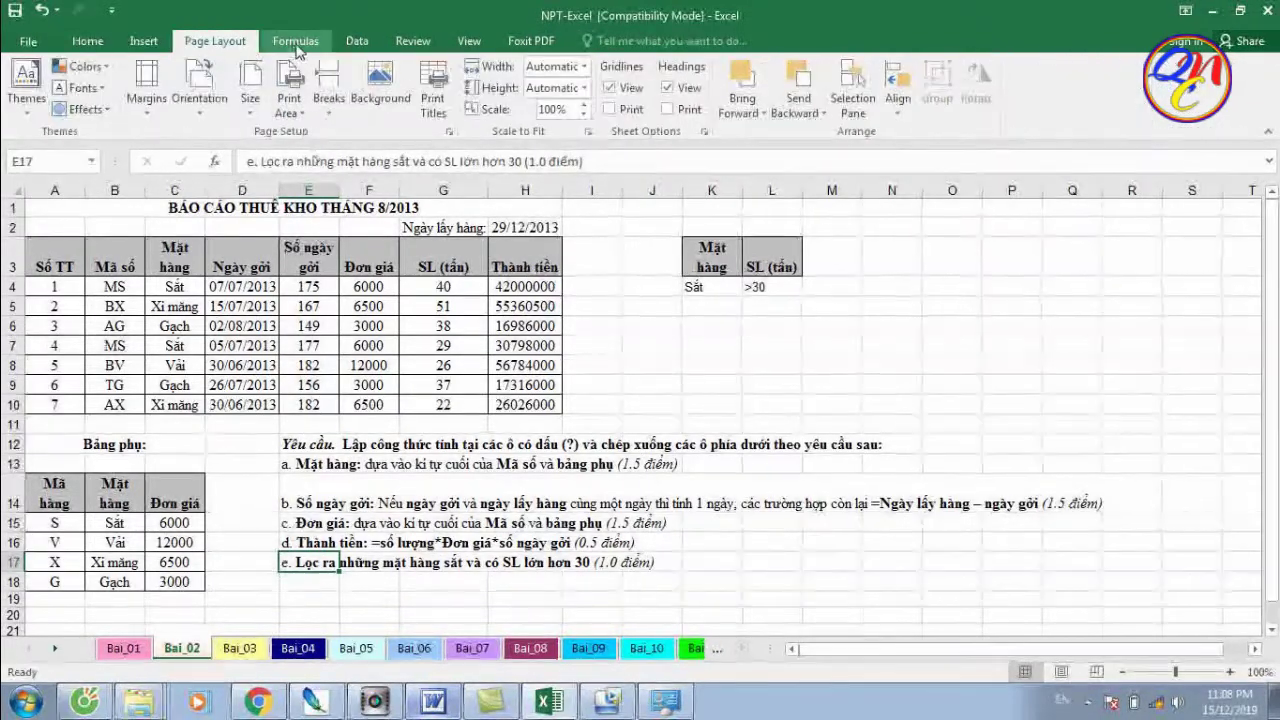
{"action": "left_click", "coordinate": [296, 44]}
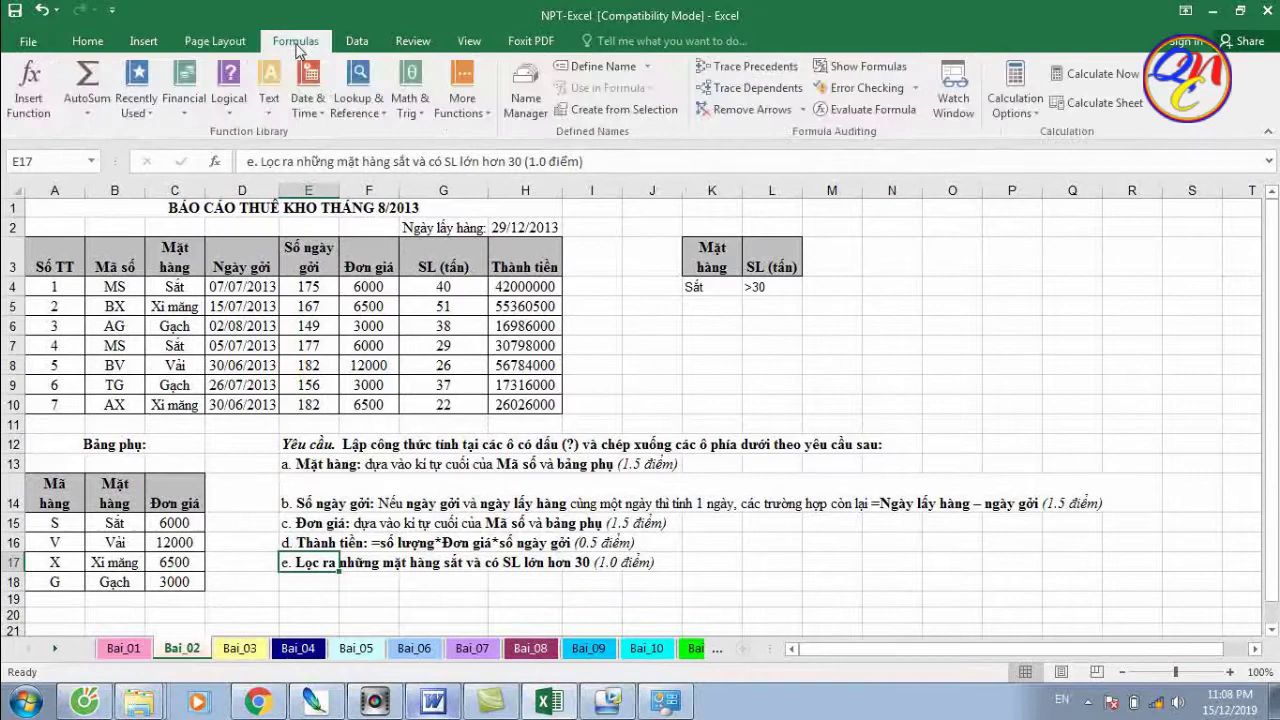
{"action": "left_click", "coordinate": [372, 44]}
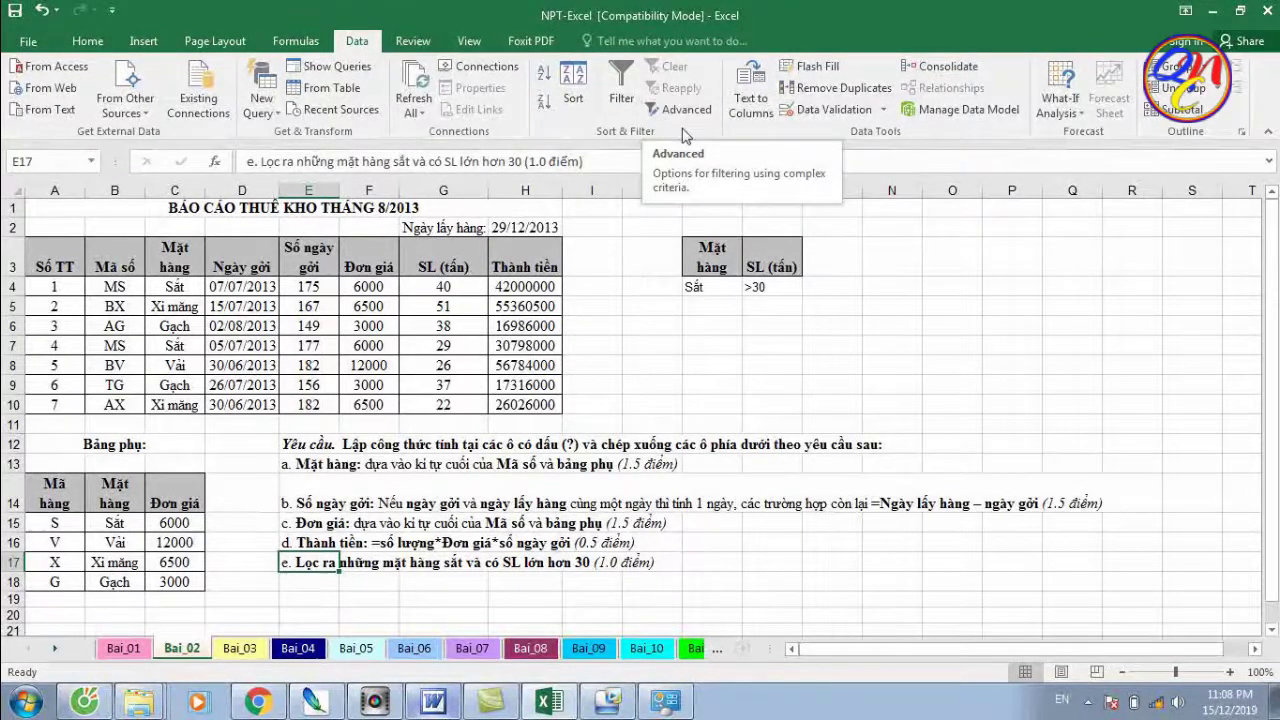
{"action": "left_click", "coordinate": [703, 110]}
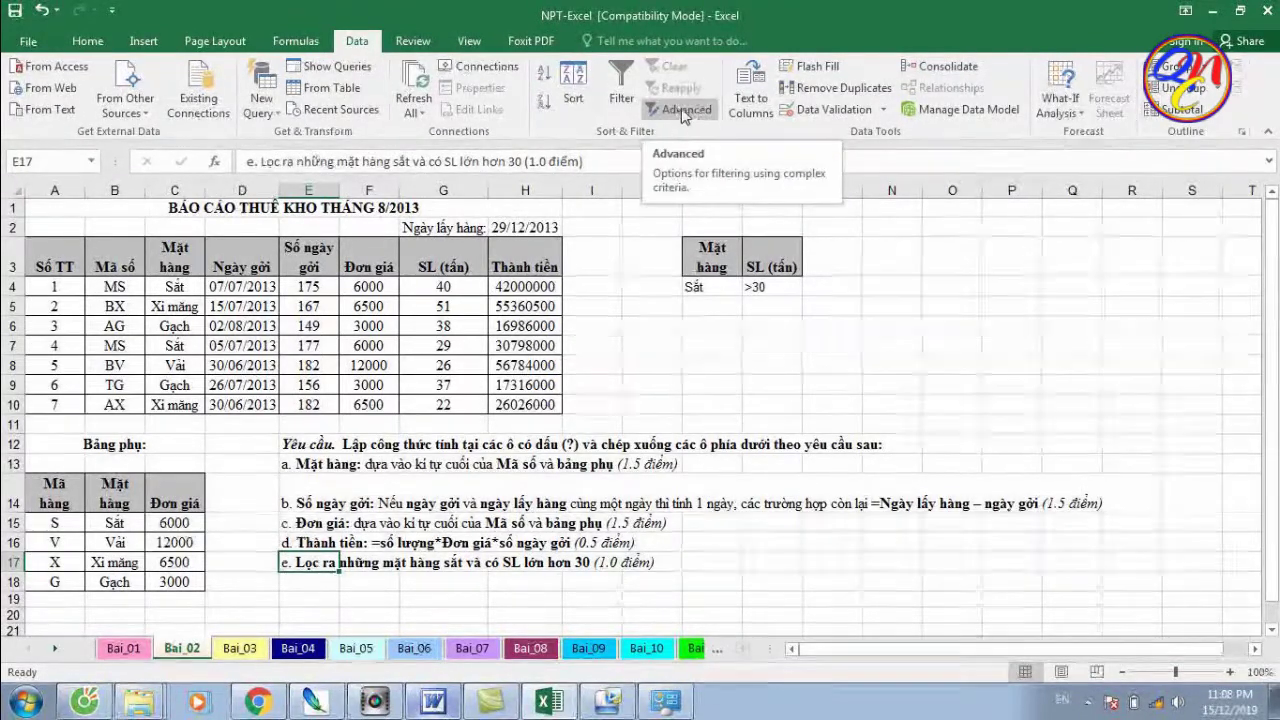
{"action": "left_click", "coordinate": [689, 113]}
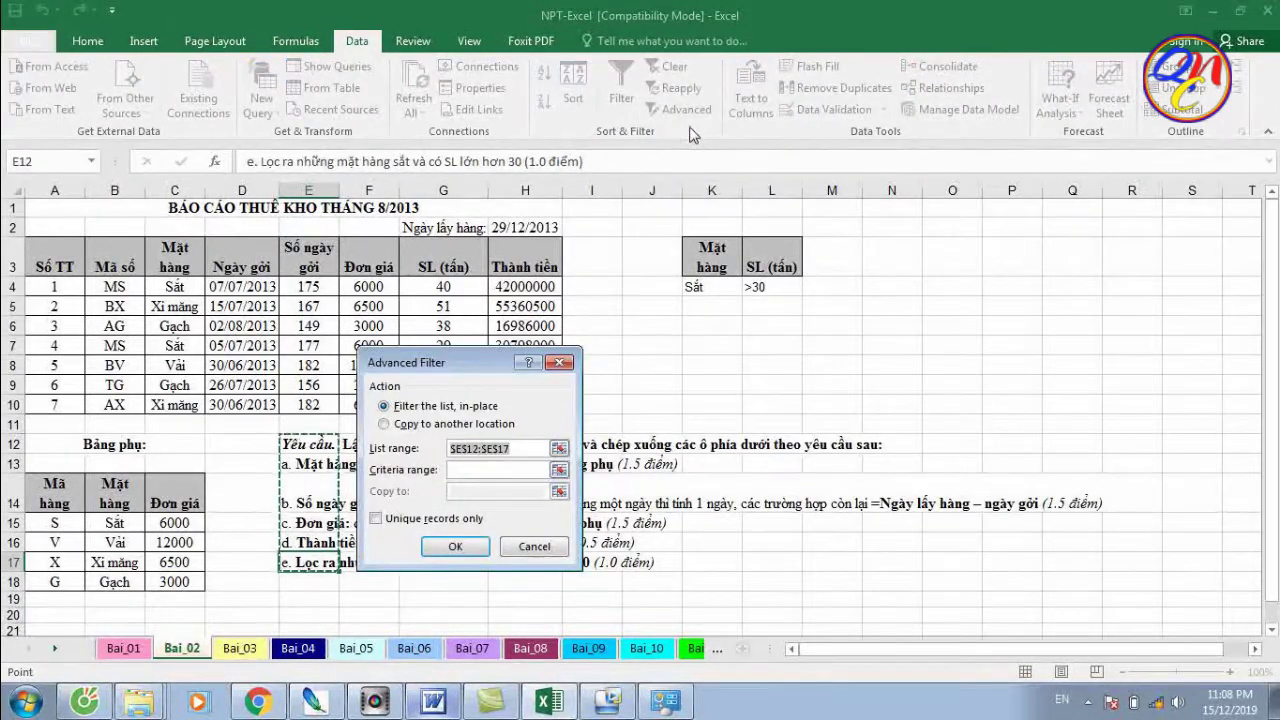
Choose Copy to another location and set the list range to A3:H10
{"action": "left_click_drag", "start_coordinate": [460, 367], "coordinate": [937, 207]}
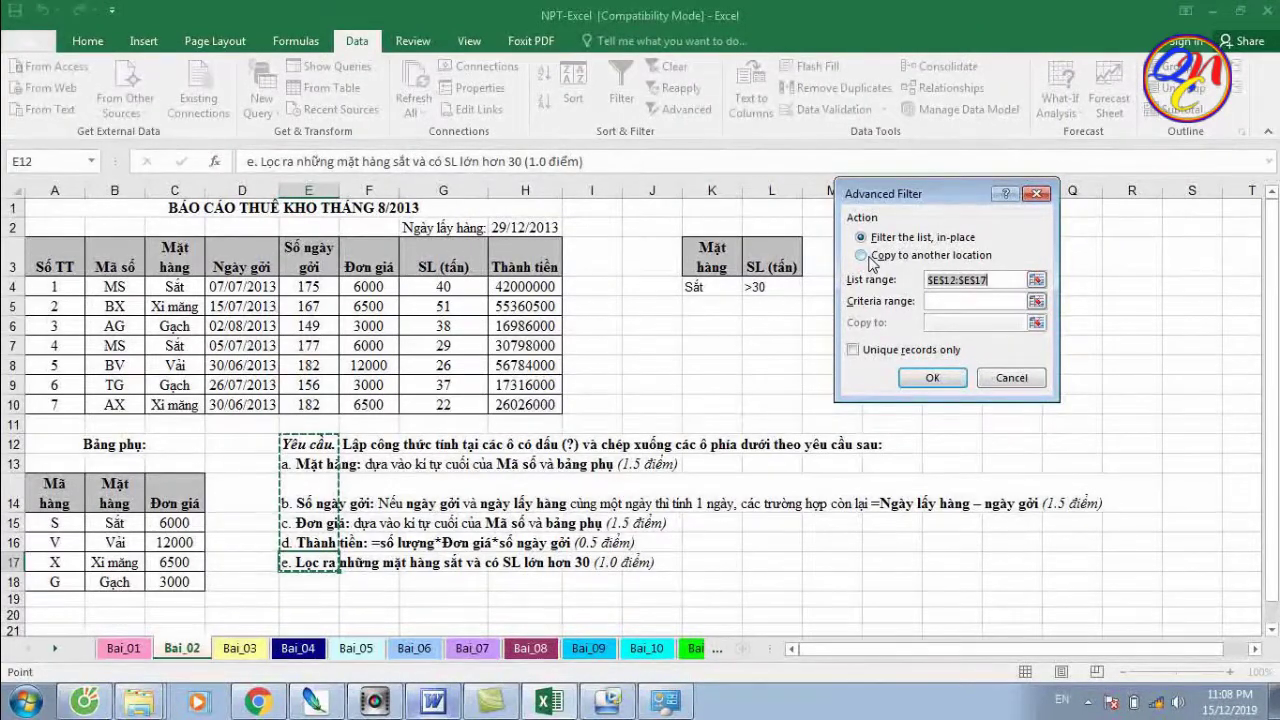
{"action": "left_click", "coordinate": [866, 257]}
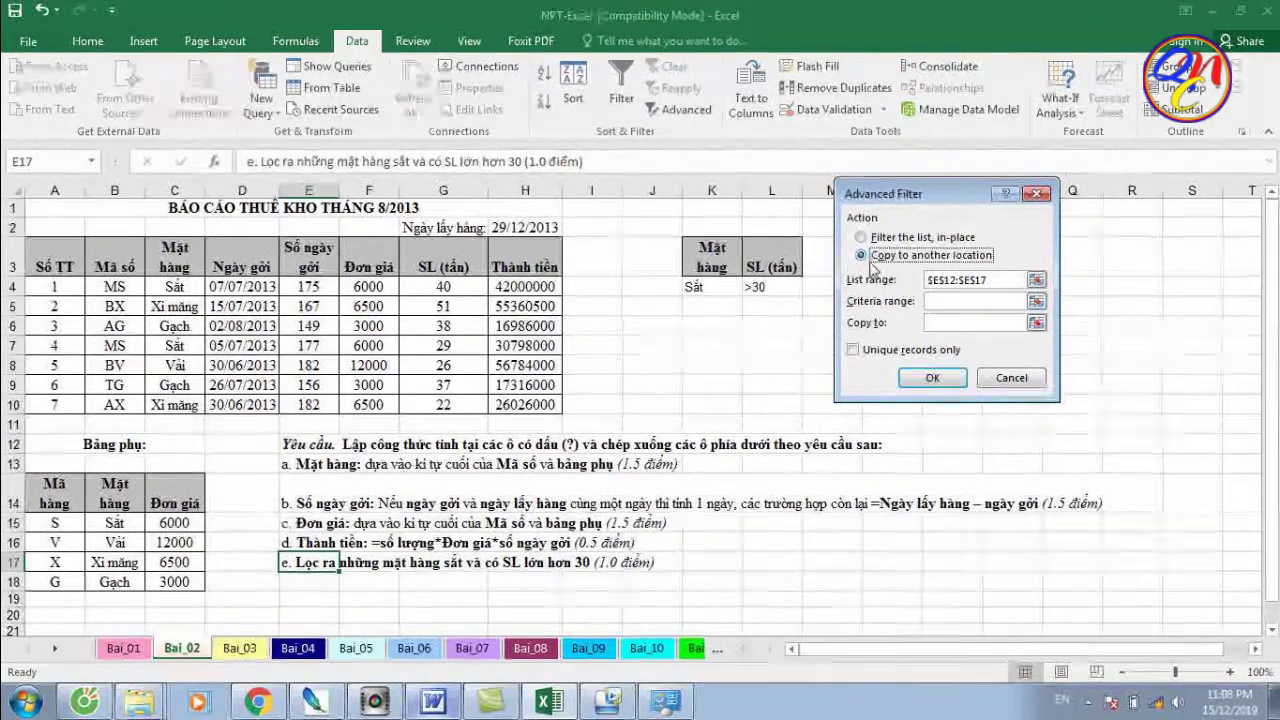
{"action": "left_click", "coordinate": [987, 281]}
{"action": "left_click_drag", "start_coordinate": [987, 281], "coordinate": [929, 279]}
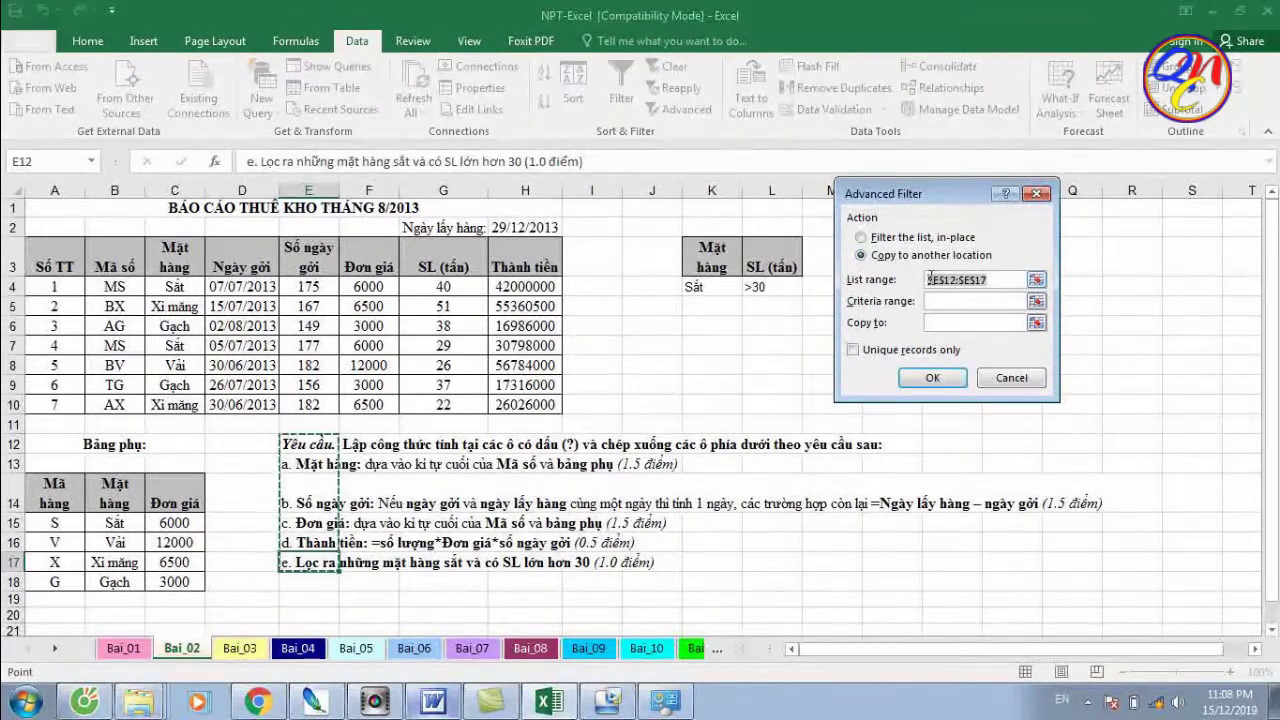
{"action": "key", "text": "BackSpace"}
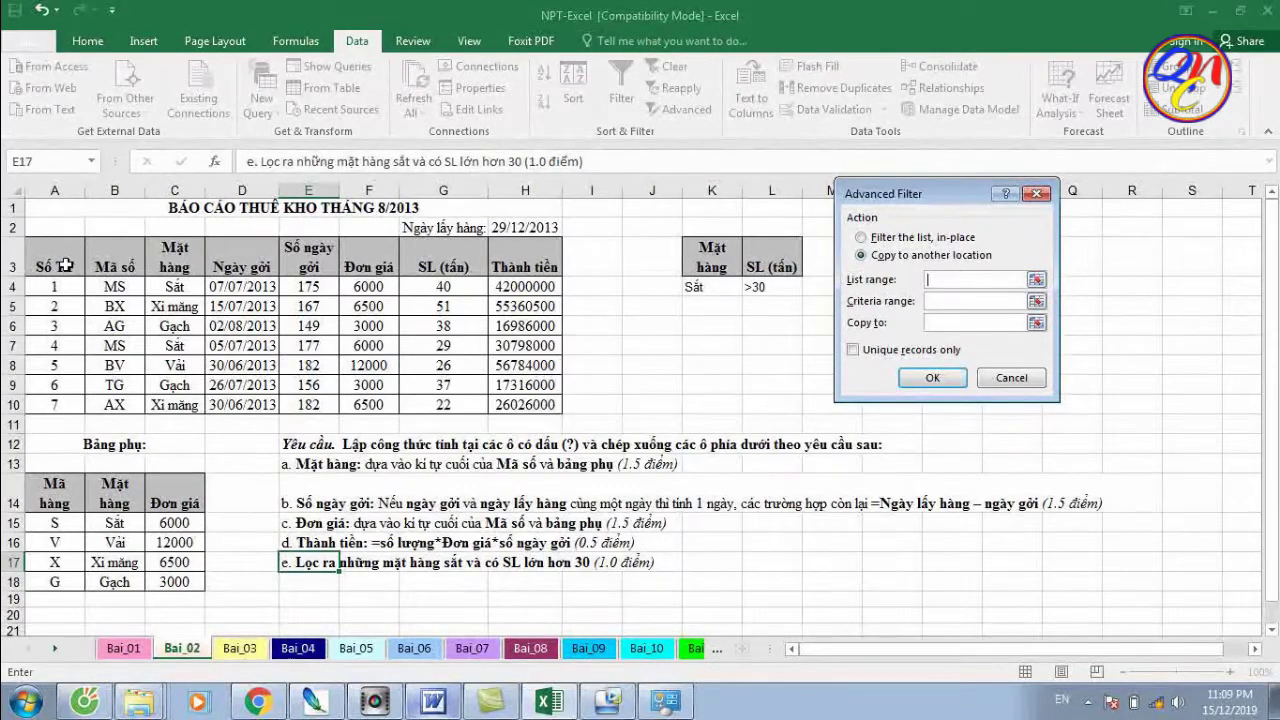
{"action": "mouse_move", "coordinate": [64, 265]}
{"action": "left_mouse_down"}
{"action": "mouse_move", "coordinate": [537, 352]}
{"action": "mouse_move", "coordinate": [548, 404]}
{"action": "left_mouse_up"}
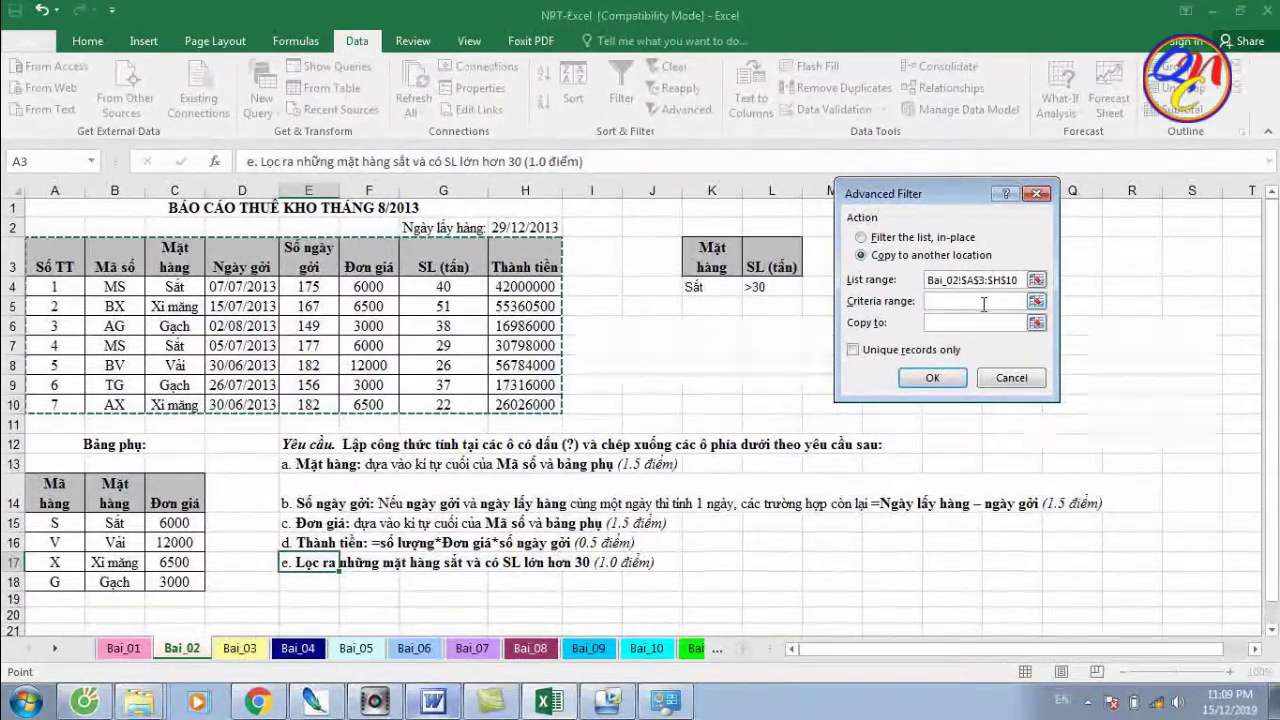
Set criteria range K3:L4 and output cell A20, then run the filter
{"action": "left_click", "coordinate": [985, 303]}
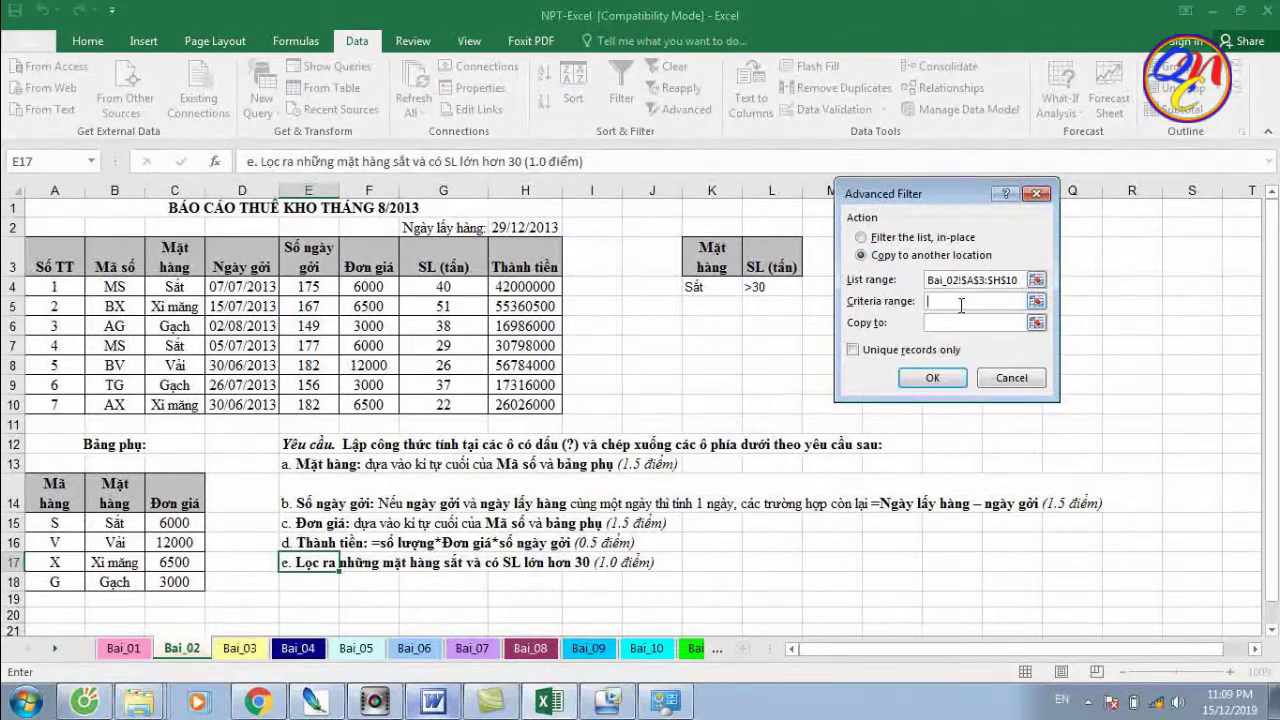
{"action": "mouse_move", "coordinate": [712, 260]}
{"action": "left_mouse_down"}
{"action": "mouse_move", "coordinate": [785, 287]}
{"action": "mouse_move", "coordinate": [788, 266]}
{"action": "mouse_move", "coordinate": [780, 288]}
{"action": "left_mouse_up"}
{"action": "scroll", "coordinate": [799, 487], "scroll_direction": "down", "scroll_amount": 1}
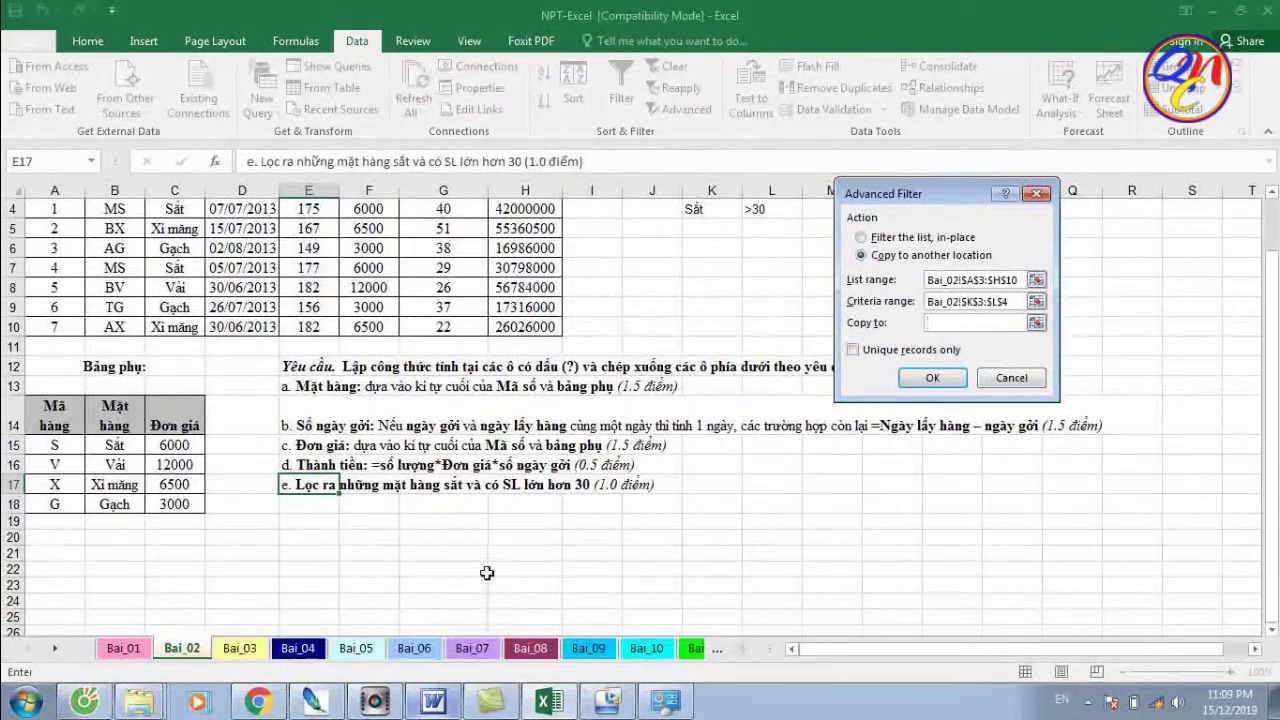
{"action": "scroll", "coordinate": [180, 556], "scroll_direction": "down", "scroll_amount": 1}
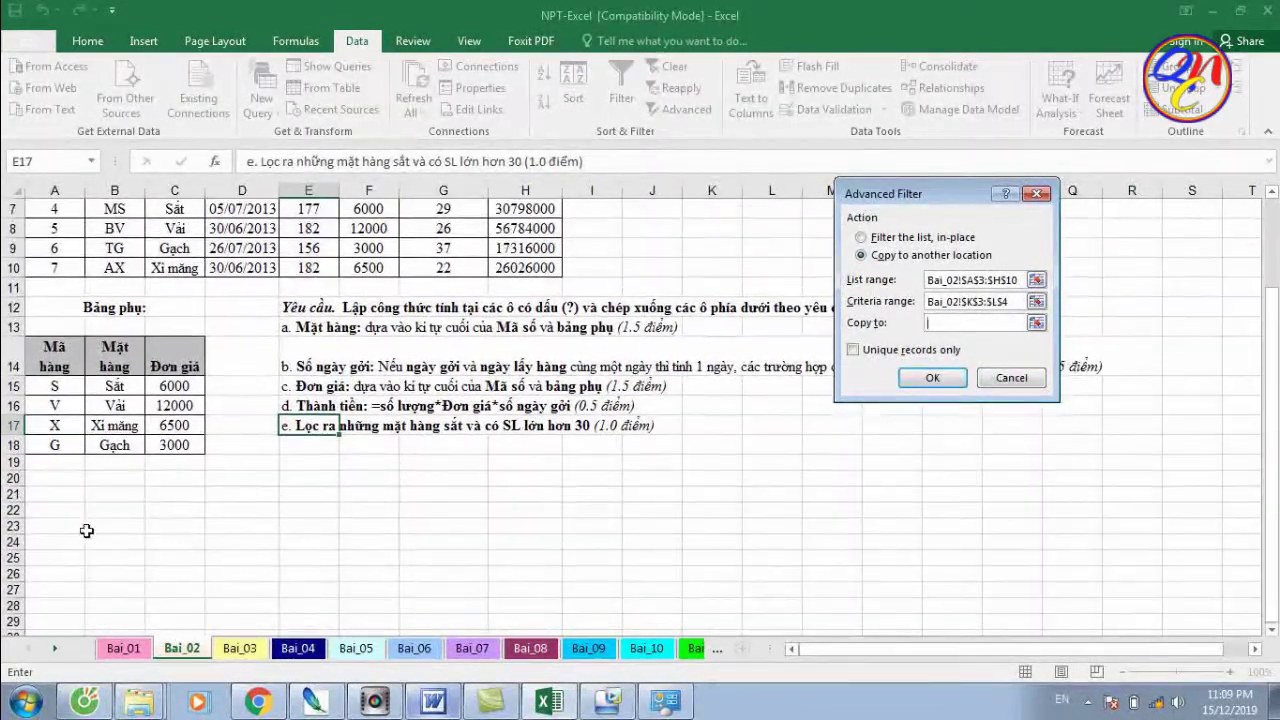
{"action": "left_click", "coordinate": [60, 481]}
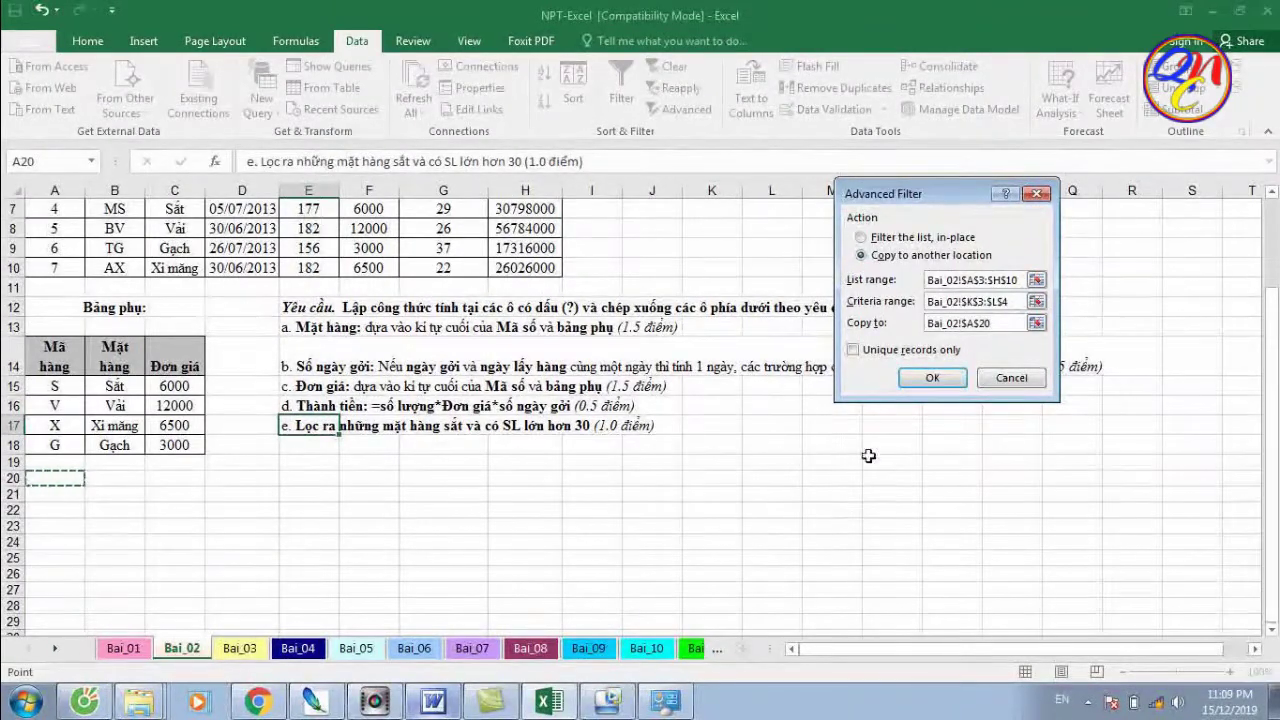
{"action": "left_click", "coordinate": [932, 379]}
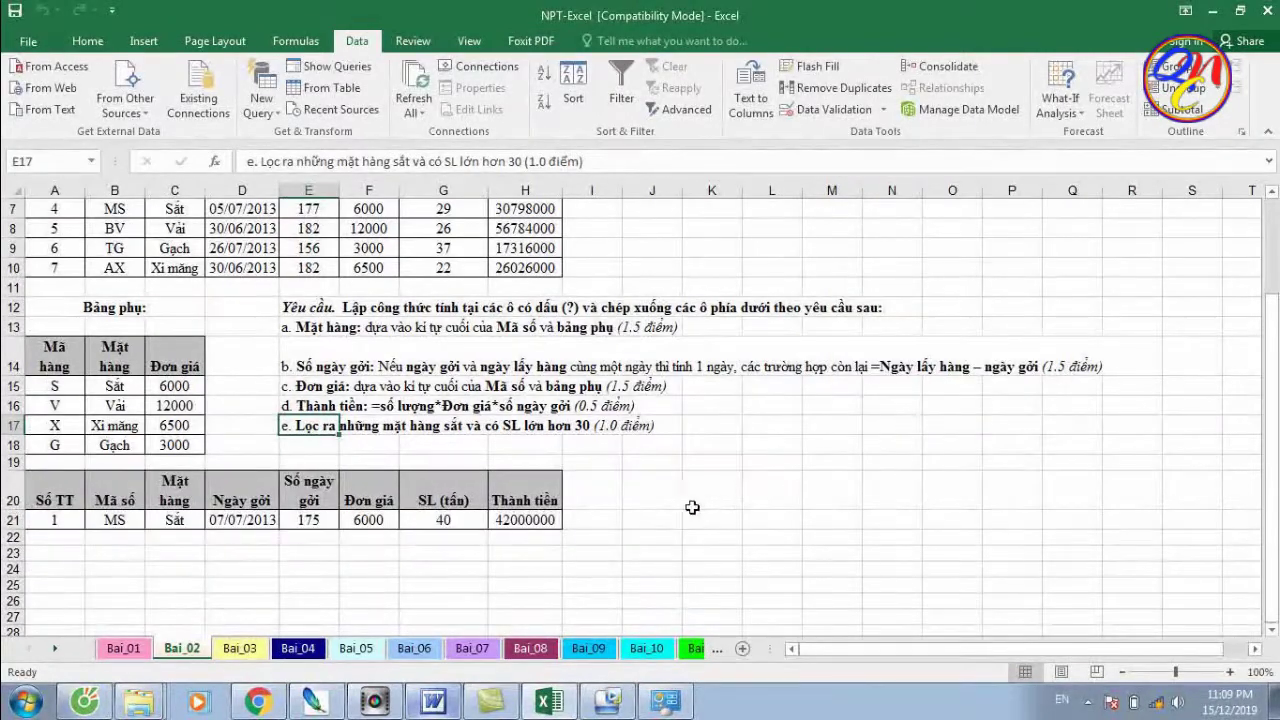
Compare the filtered Sắt row with source rows 4 and 7, confirming only SL over 30 qualified
{"action": "left_click_drag", "start_coordinate": [28, 478], "coordinate": [538, 519]}
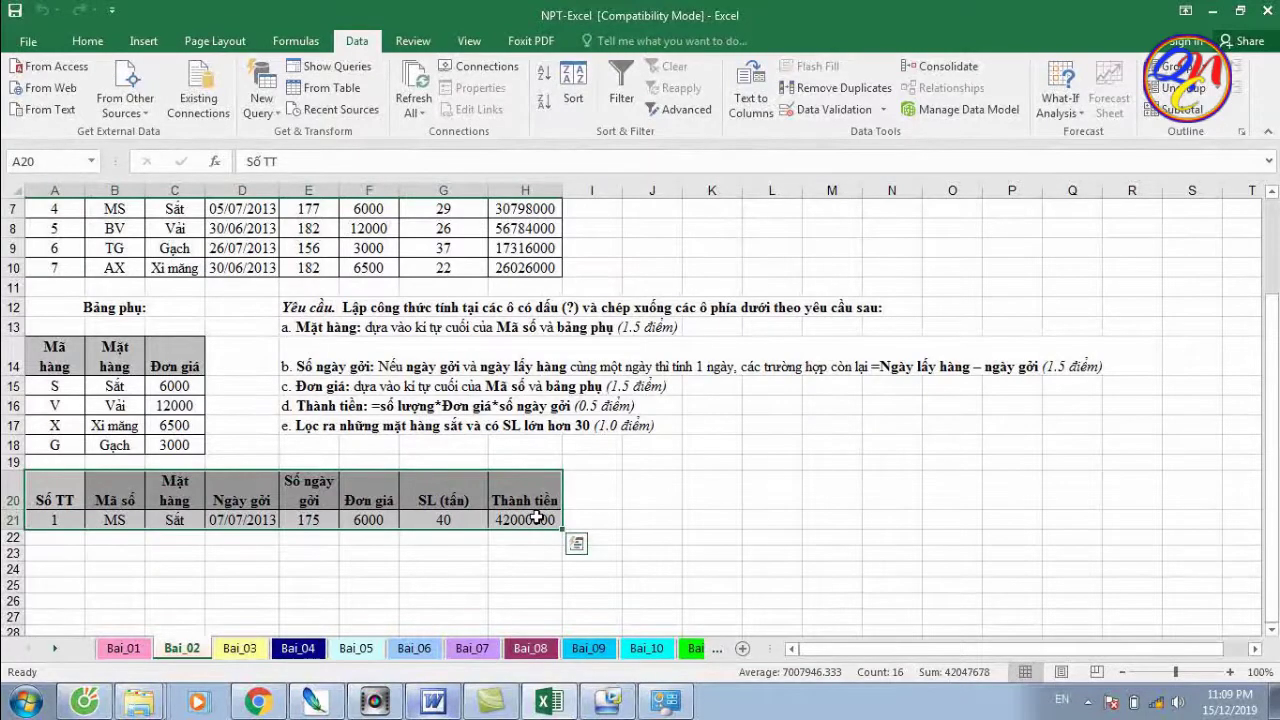
{"action": "left_click", "coordinate": [181, 519]}
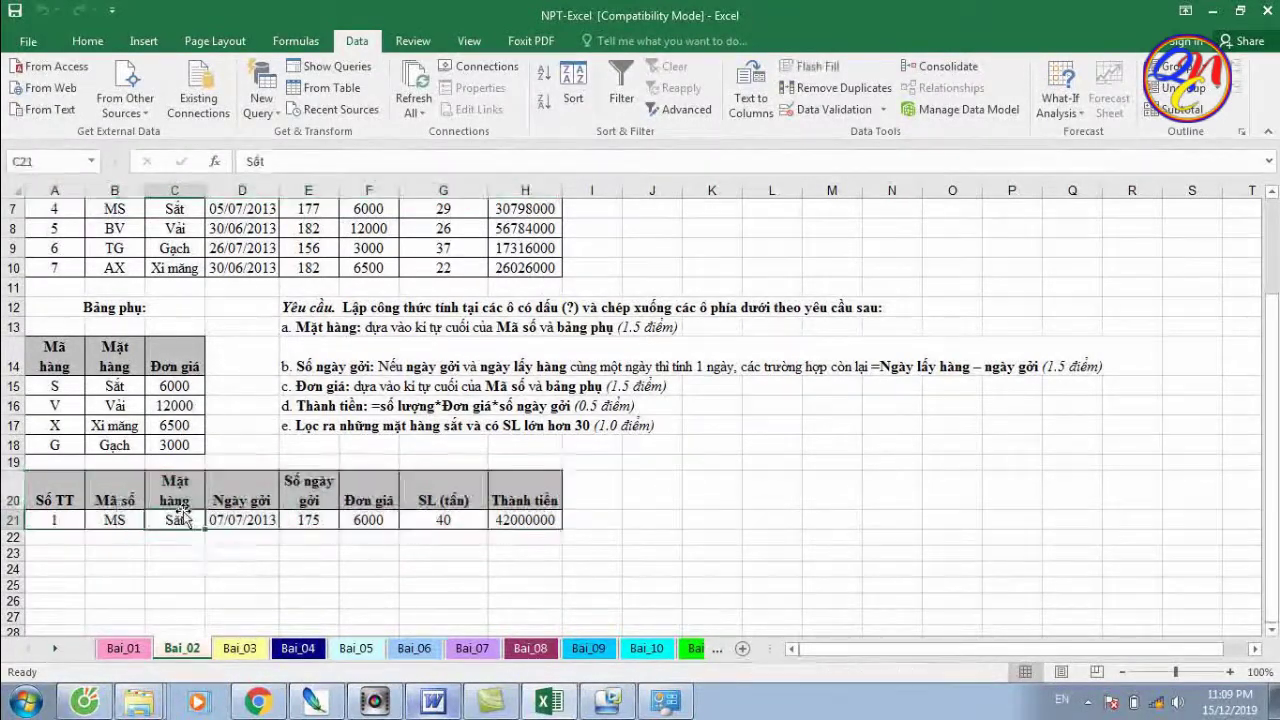
{"action": "left_click", "coordinate": [475, 524]}
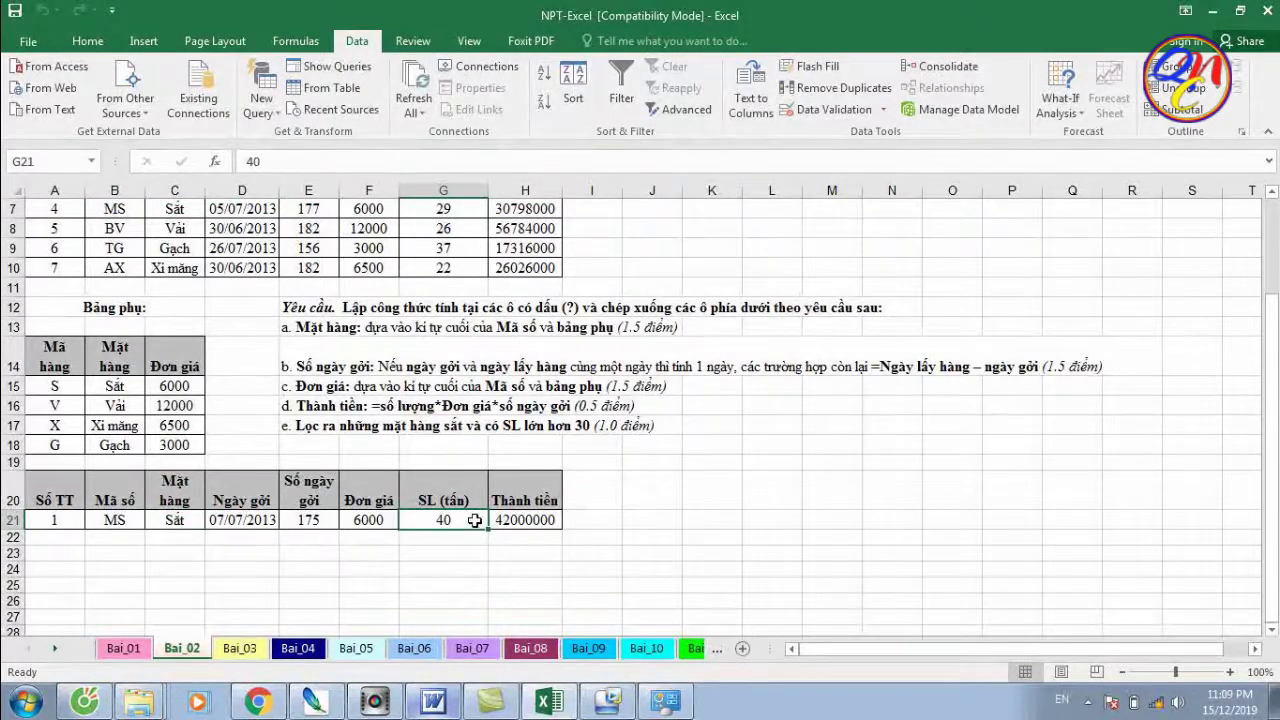
{"action": "scroll", "coordinate": [575, 415], "scroll_direction": "up", "scroll_amount": 2}
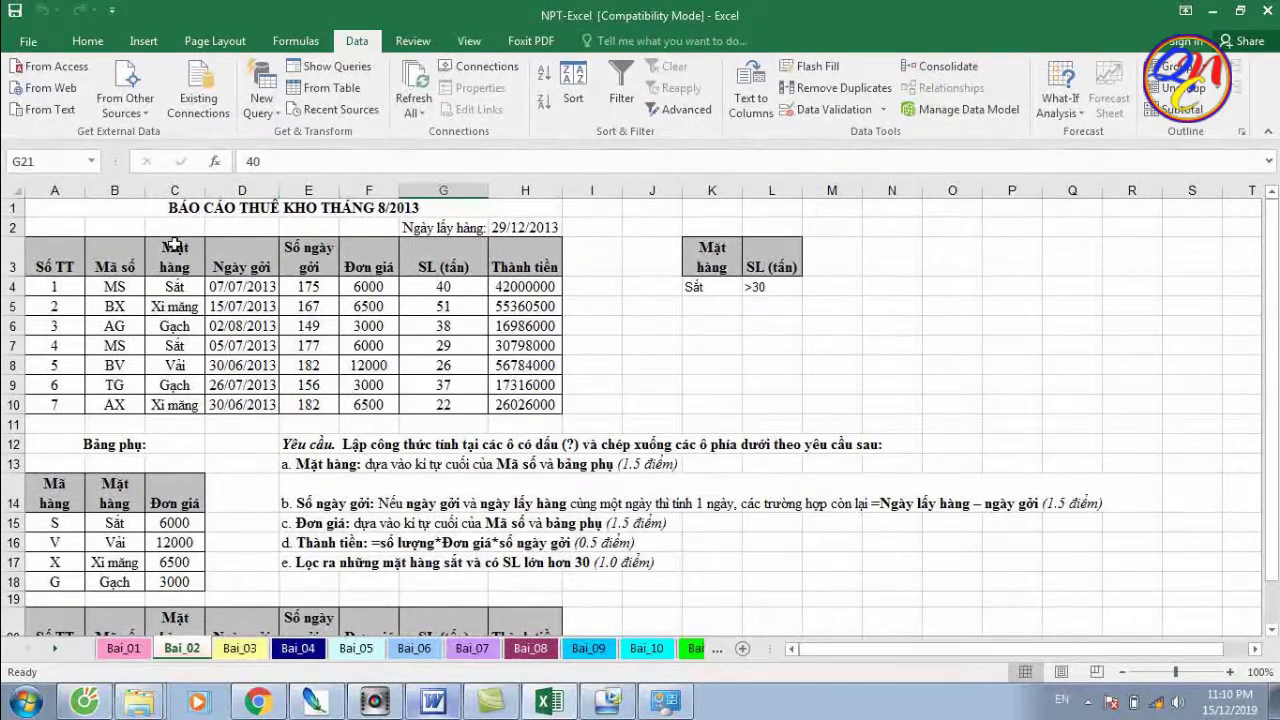
{"action": "left_click", "coordinate": [173, 285]}
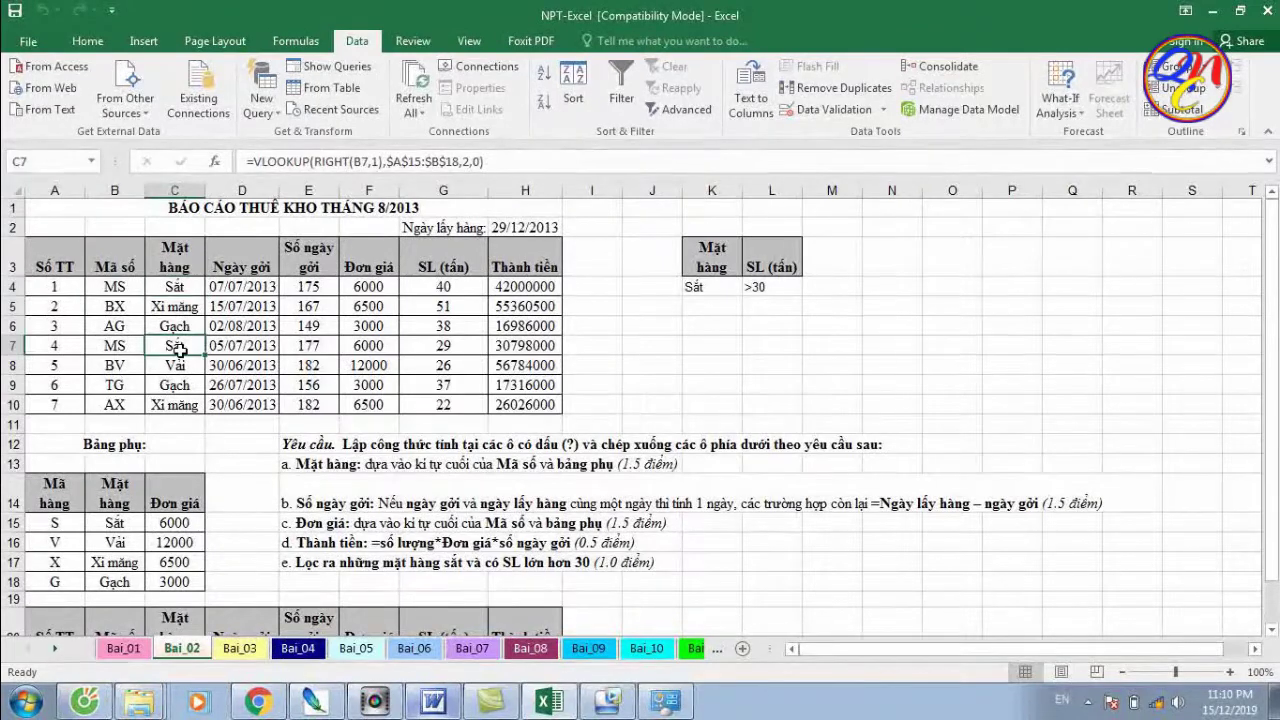
{"action": "left_click", "coordinate": [12, 287]}
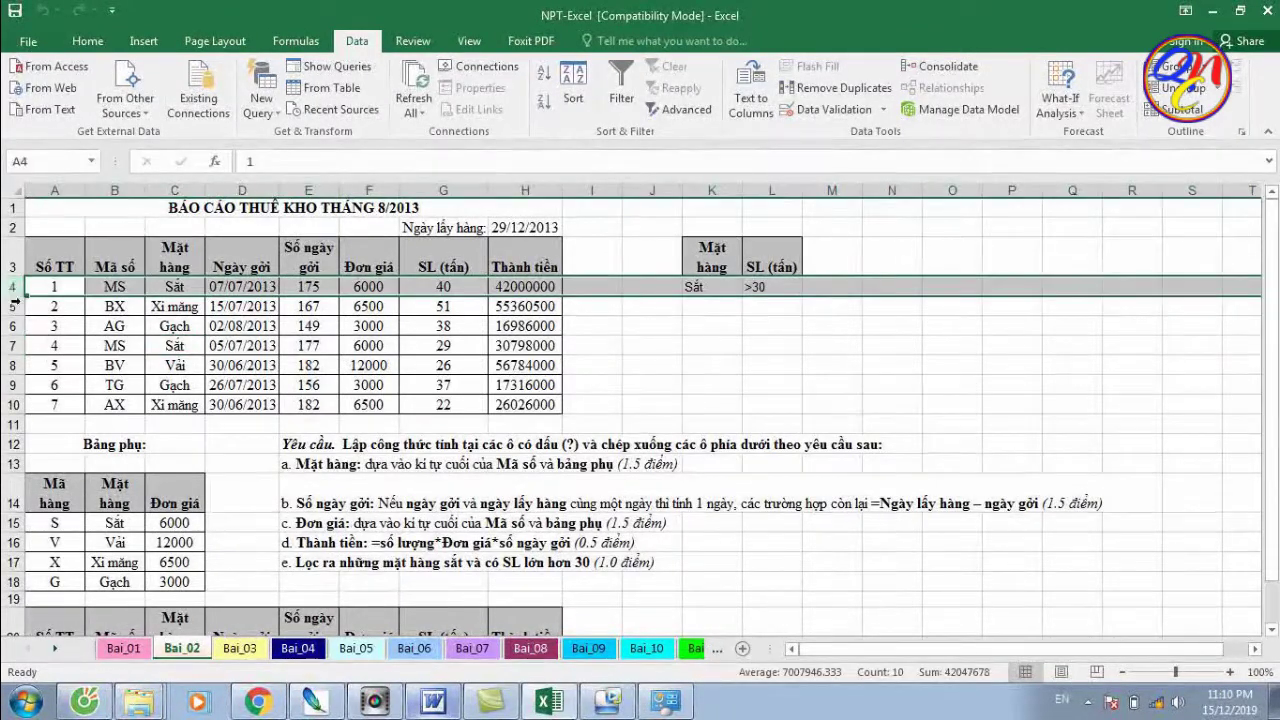
{"action": "left_click", "coordinate": [24, 346]}
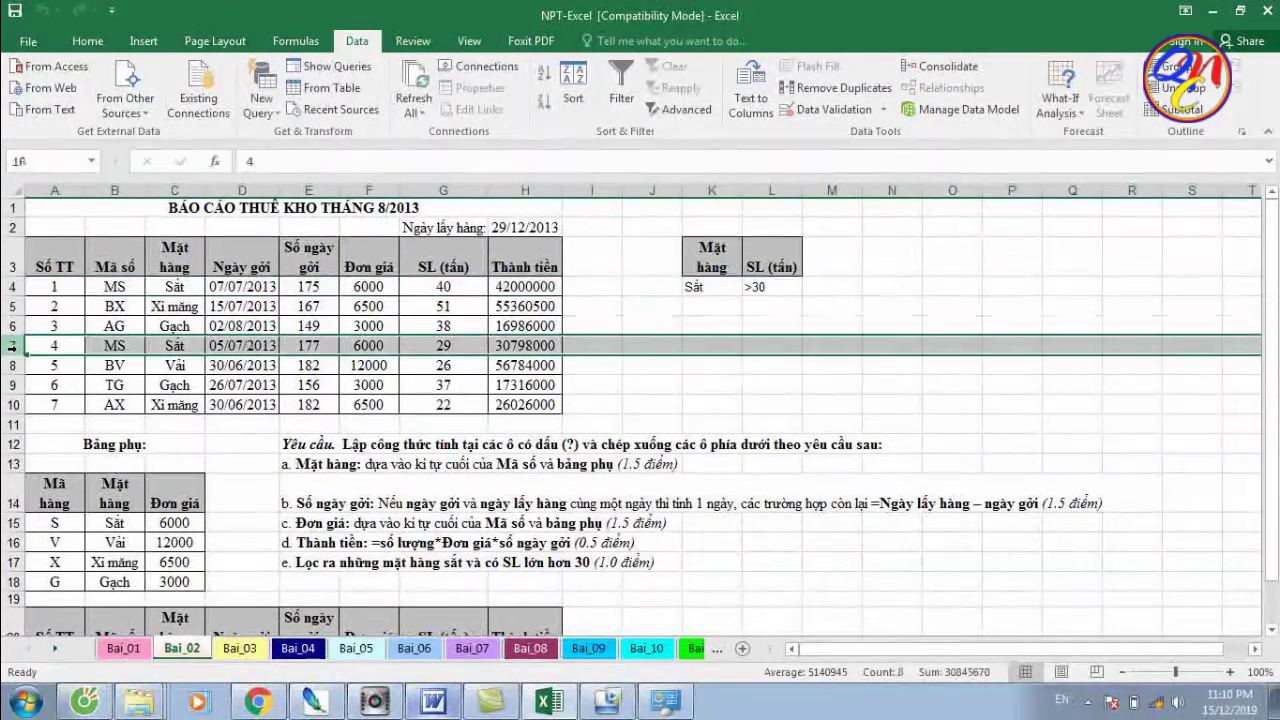
{"action": "left_click", "coordinate": [24, 289]}
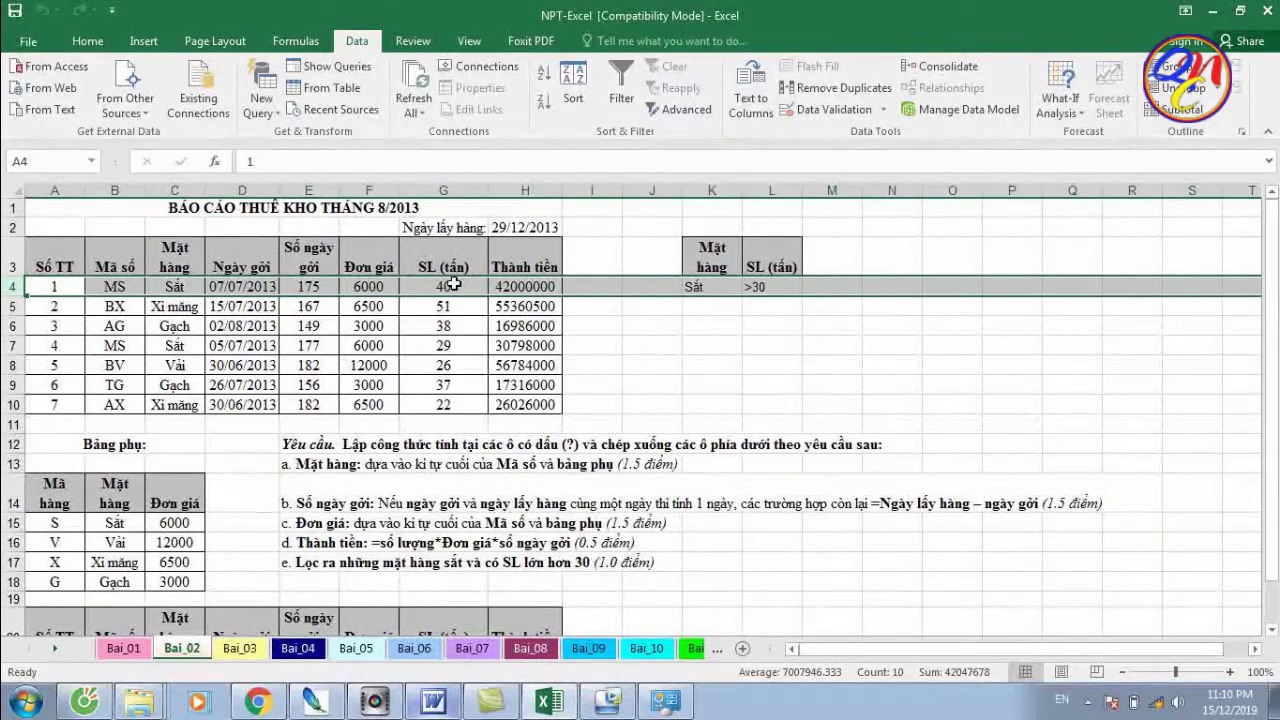
{"action": "left_click", "coordinate": [5, 346]}
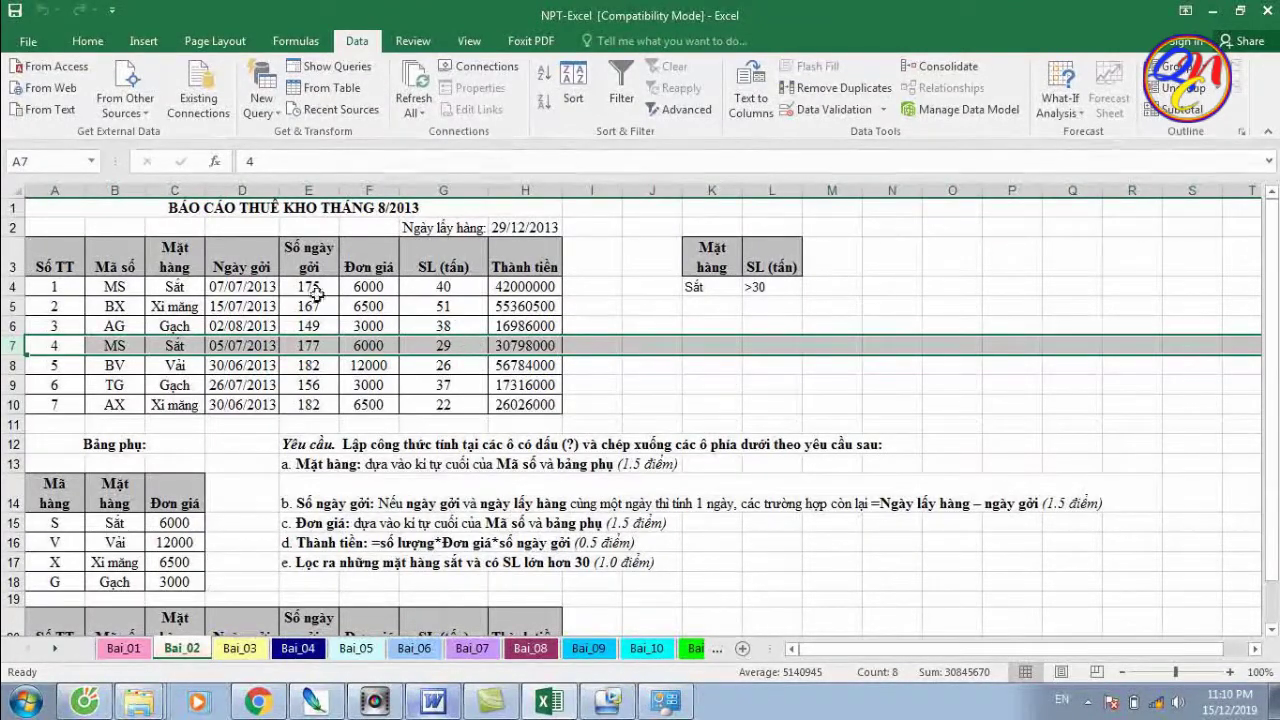
{"action": "left_click", "coordinate": [12, 286]}
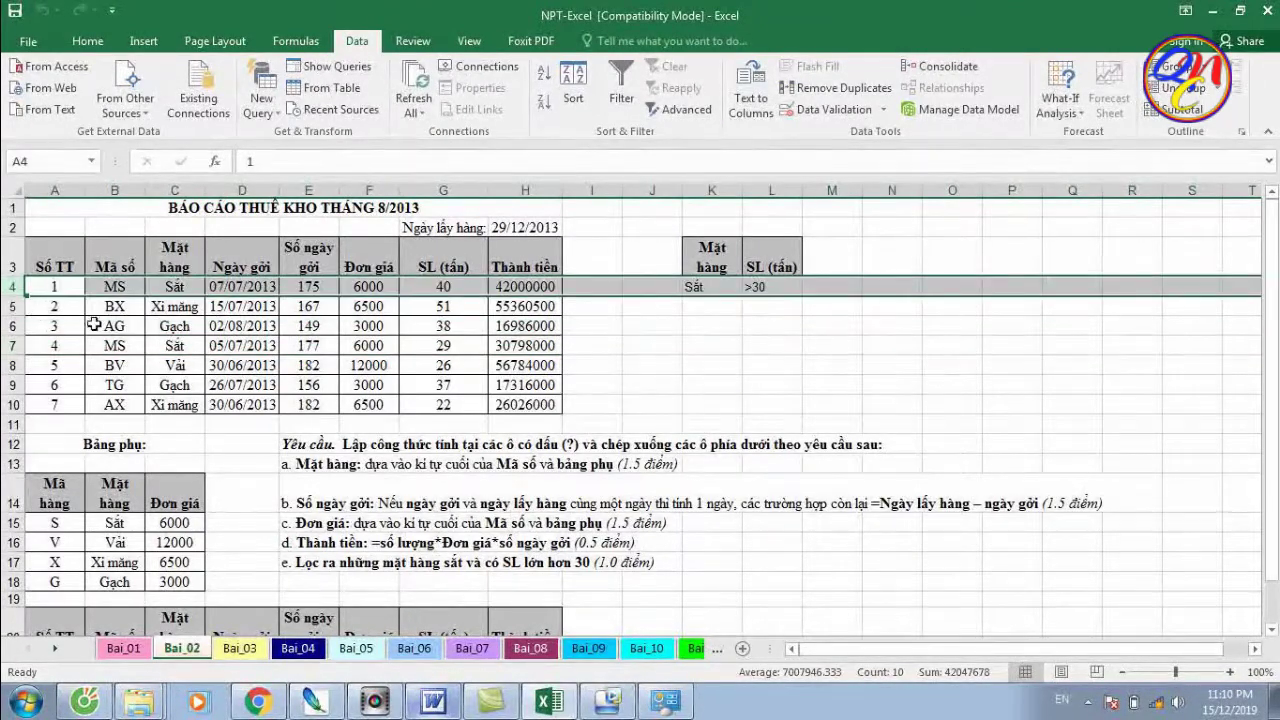
Recheck copied result row 21, then scroll back to the top of the sheet
{"action": "scroll", "coordinate": [93, 324], "scroll_direction": "down", "scroll_amount": 1}
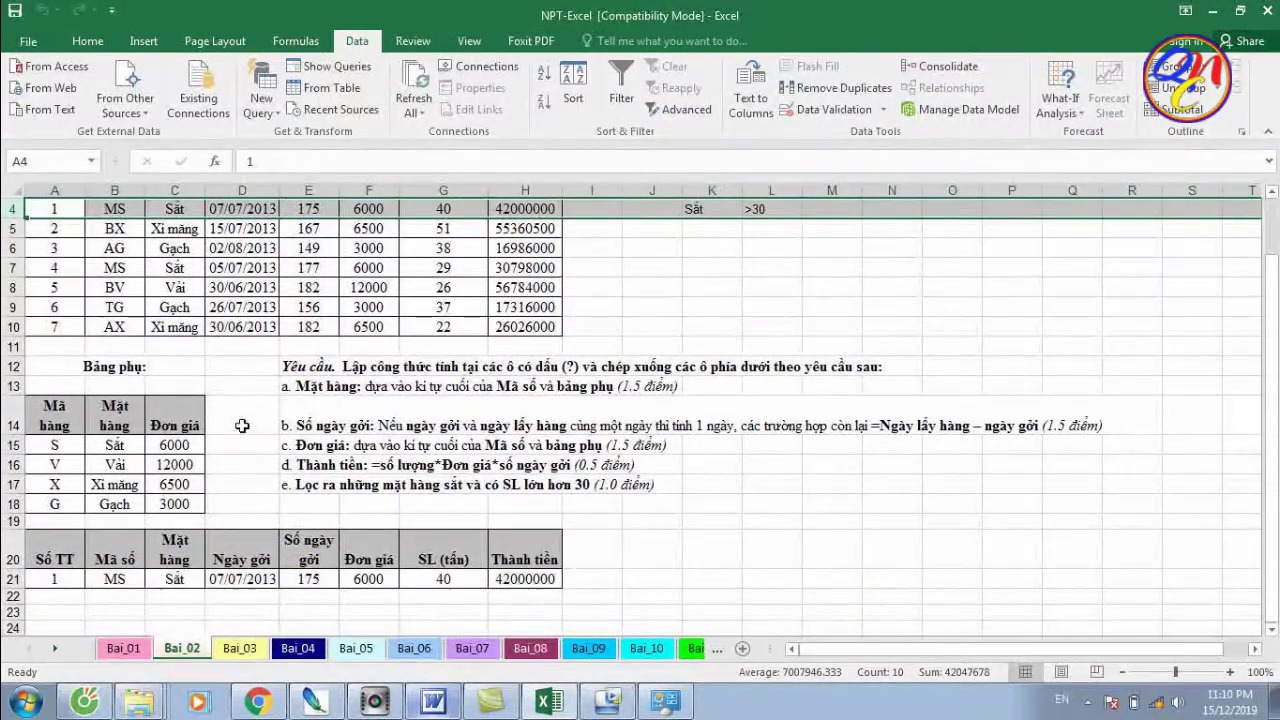
{"action": "left_click", "coordinate": [12, 580]}
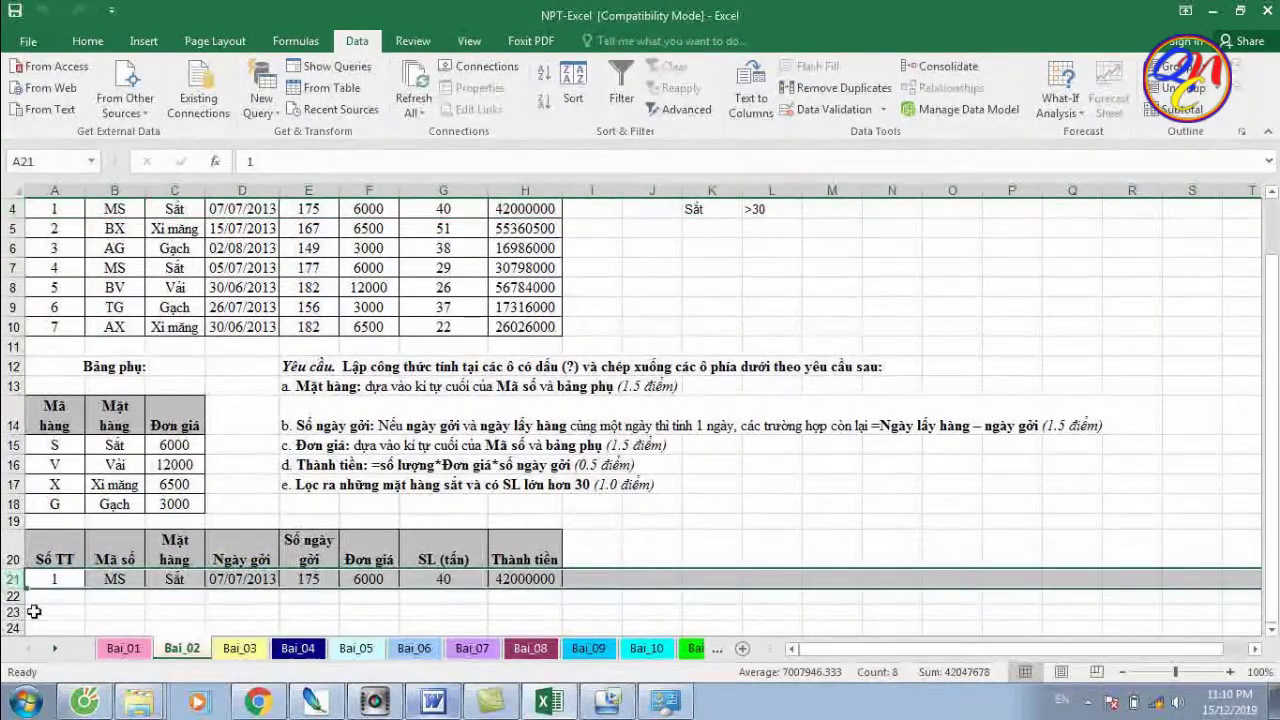
{"action": "scroll", "coordinate": [224, 597], "scroll_direction": "down", "scroll_amount": 2}
{"action": "left_click", "coordinate": [525, 509]}
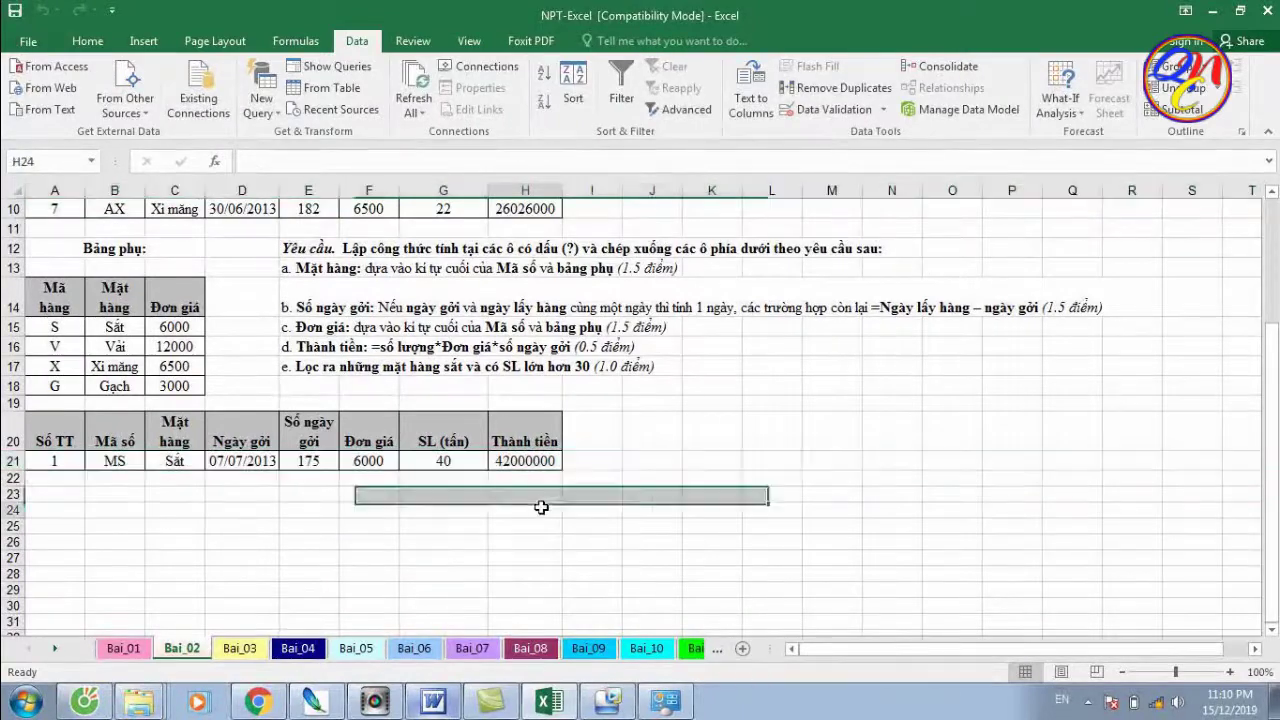
{"action": "scroll", "coordinate": [571, 514], "scroll_direction": "up", "scroll_amount": 1}
{"action": "scroll", "coordinate": [603, 523], "scroll_direction": "up", "scroll_amount": 1}
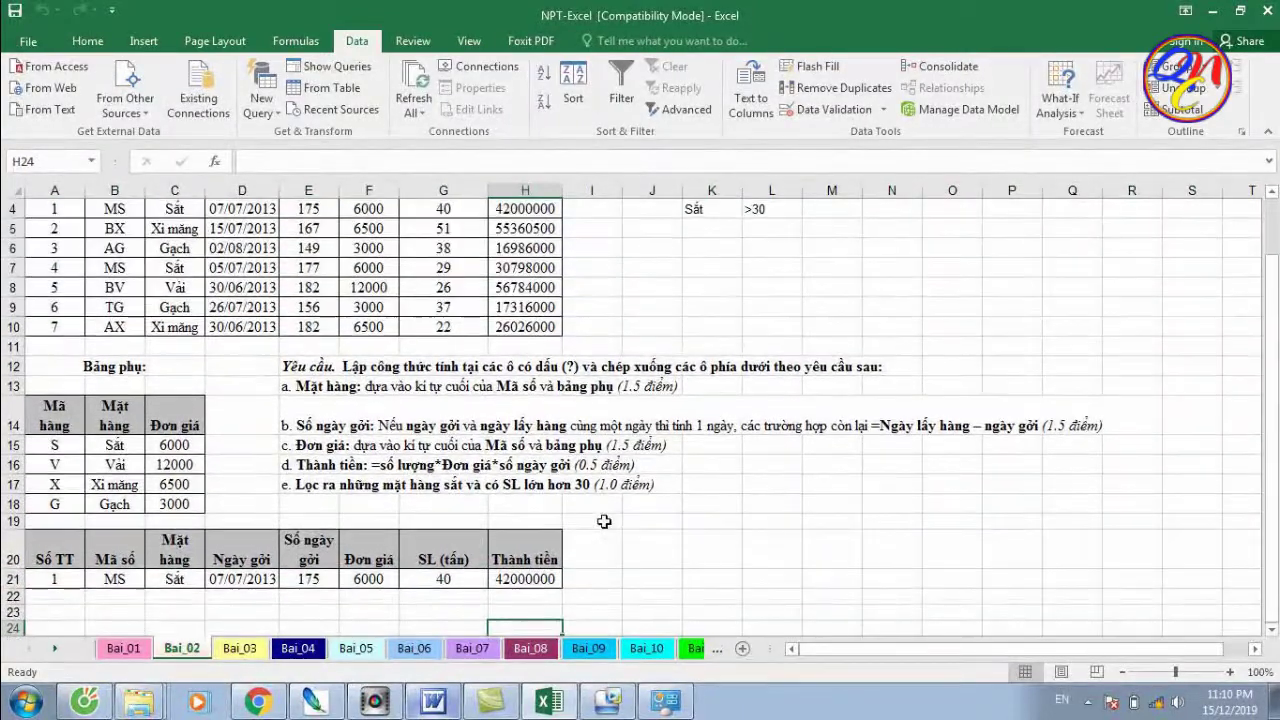
{"action": "scroll", "coordinate": [603, 523], "scroll_direction": "up", "scroll_amount": 1}
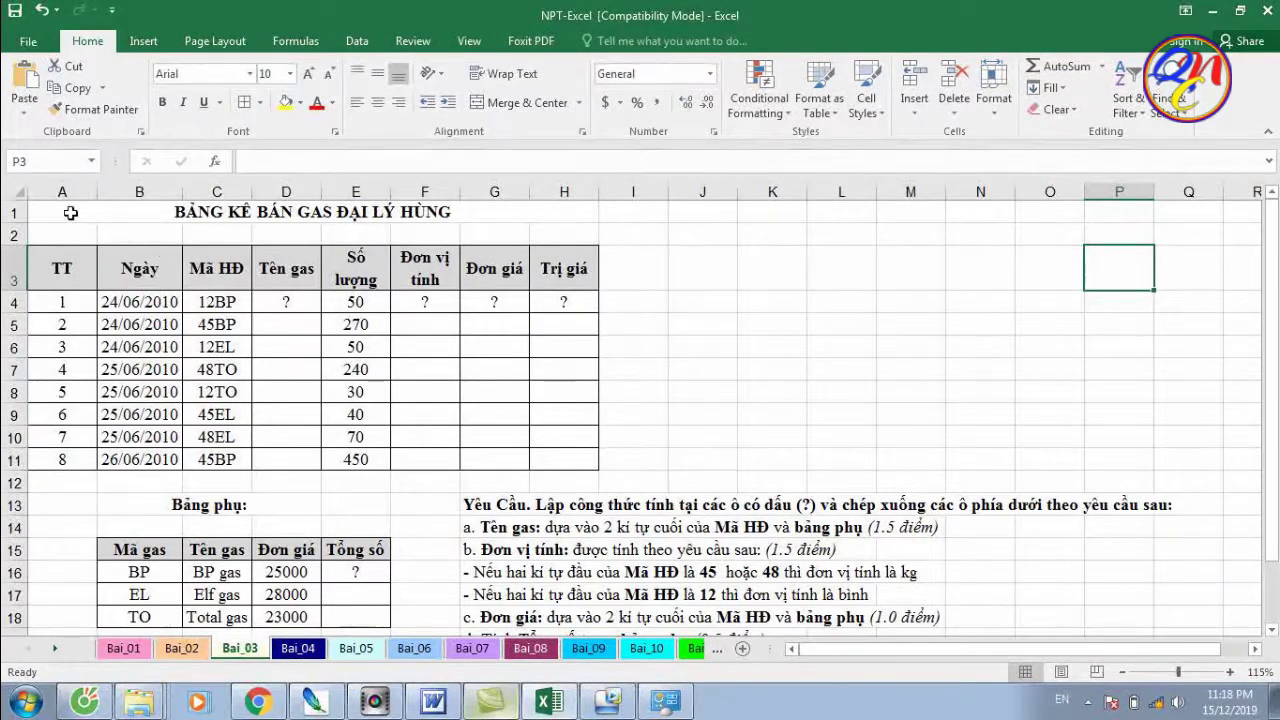
{"action": "left_click_drag", "start_coordinate": [168, 212], "coordinate": [315, 460]}
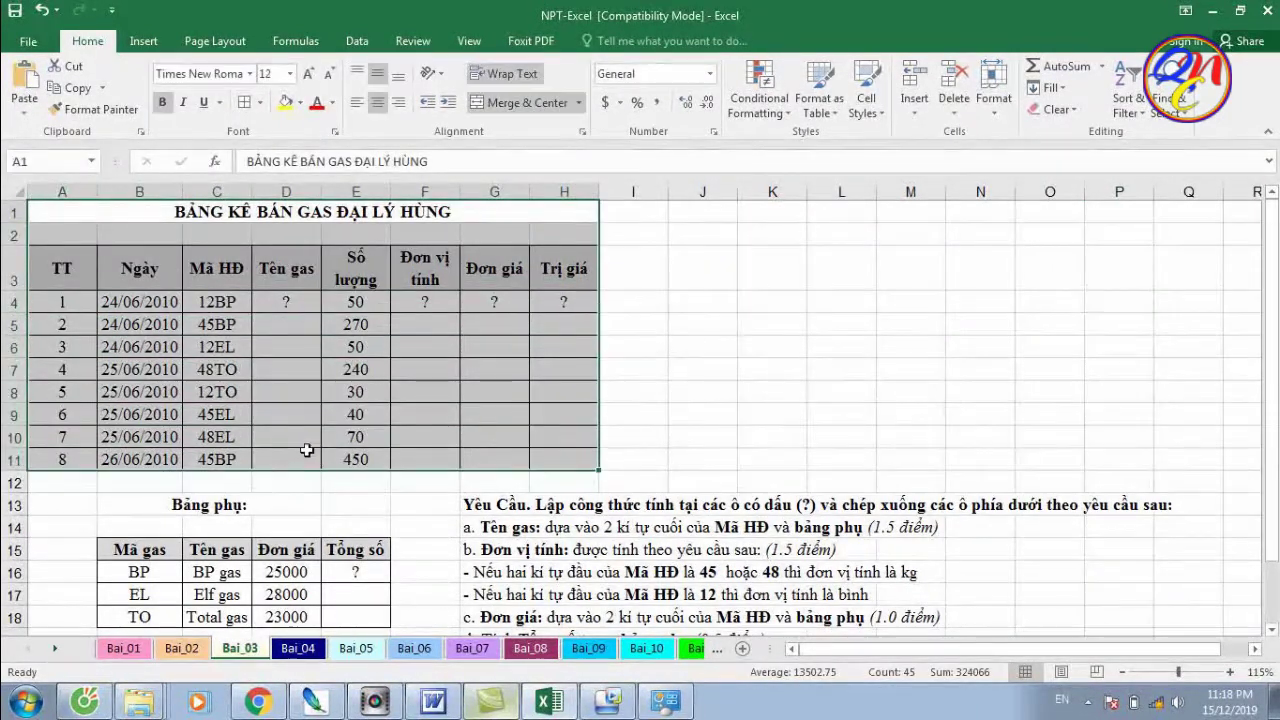
{"action": "scroll", "coordinate": [310, 450], "scroll_direction": "down", "scroll_amount": 1}
{"action": "left_click_drag", "start_coordinate": [139, 459], "coordinate": [372, 526]}
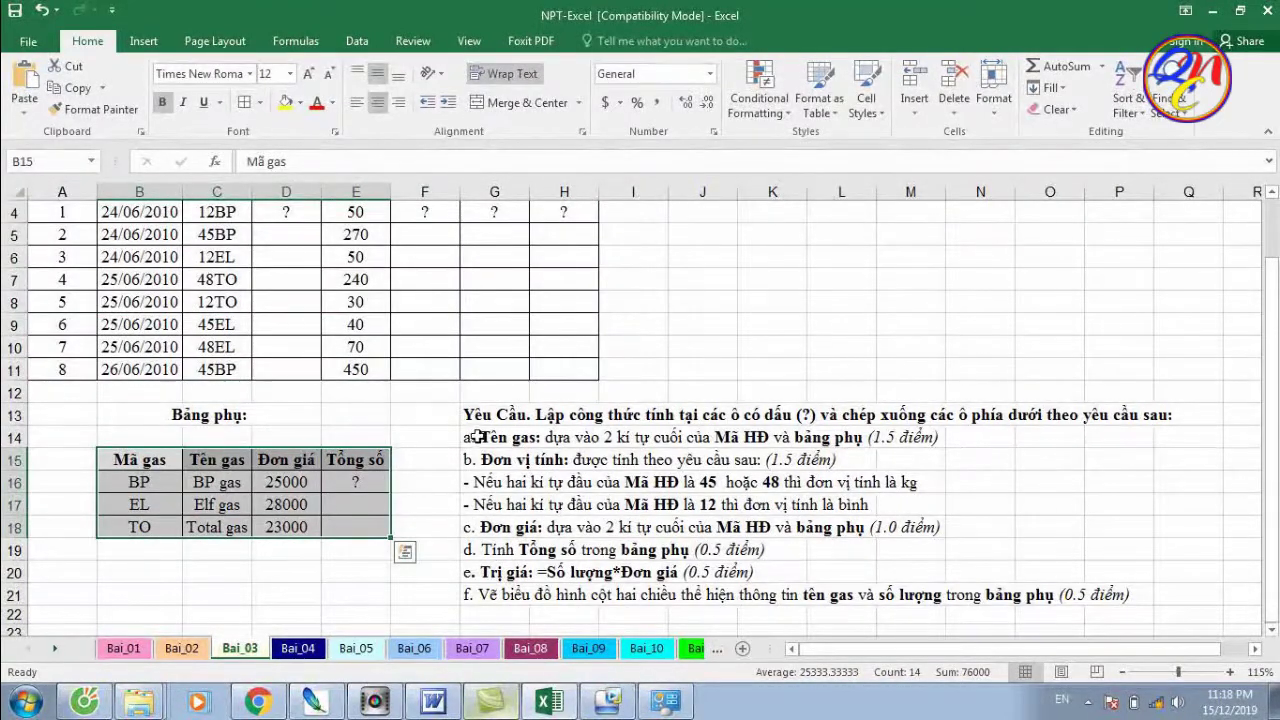
{"action": "left_click_drag", "start_coordinate": [483, 414], "coordinate": [1117, 592]}
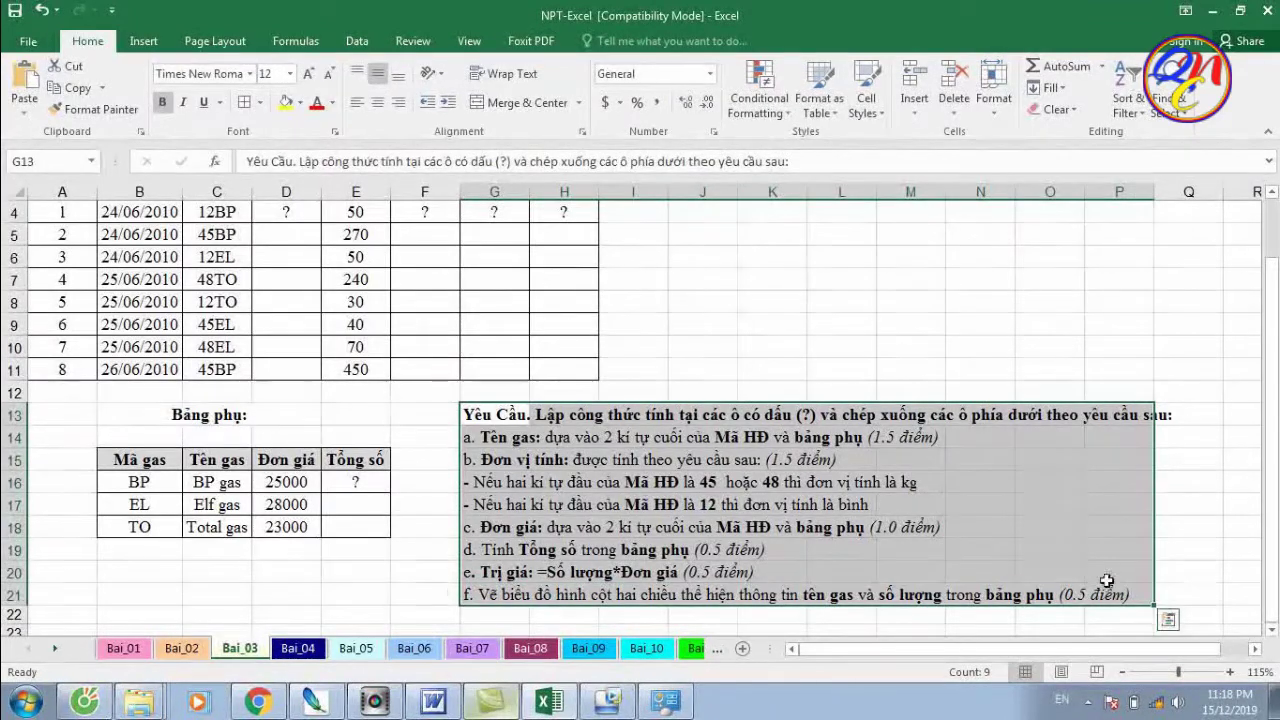
{"action": "left_click_drag", "start_coordinate": [1117, 592], "coordinate": [1110, 585]}
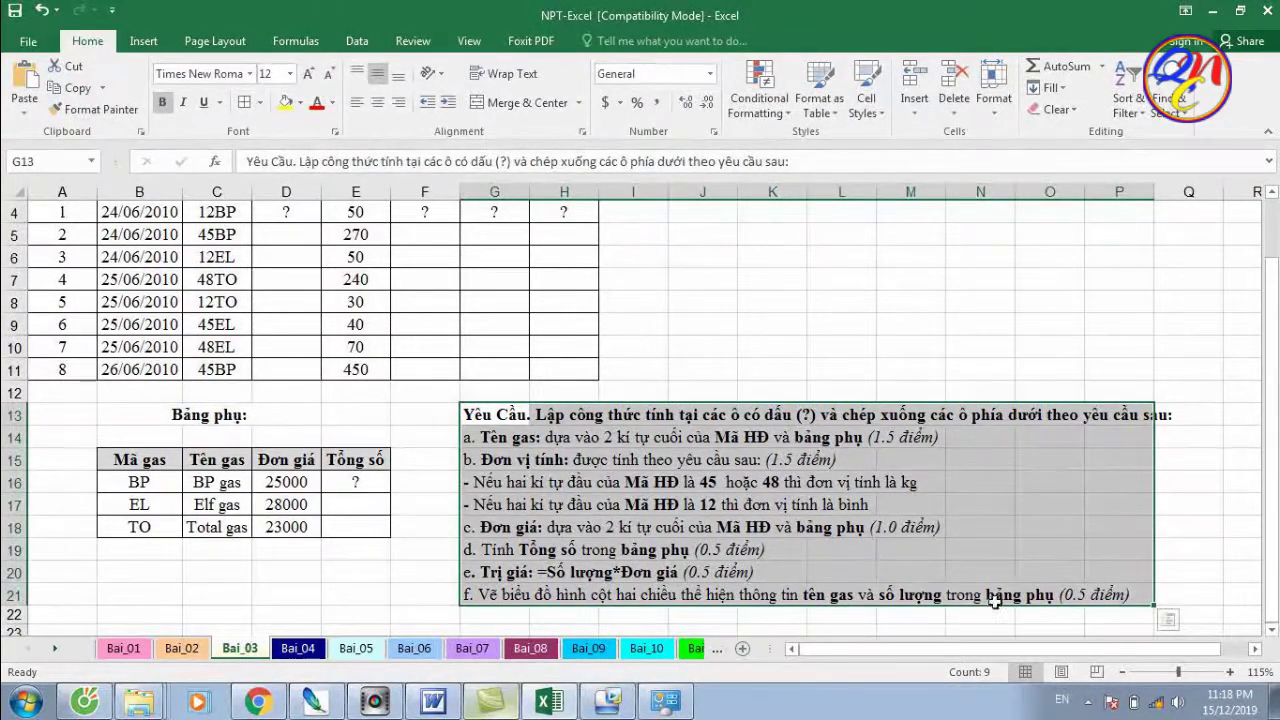
{"action": "left_click", "coordinate": [490, 596]}
{"action": "left_click_drag", "start_coordinate": [490, 596], "coordinate": [1104, 596]}
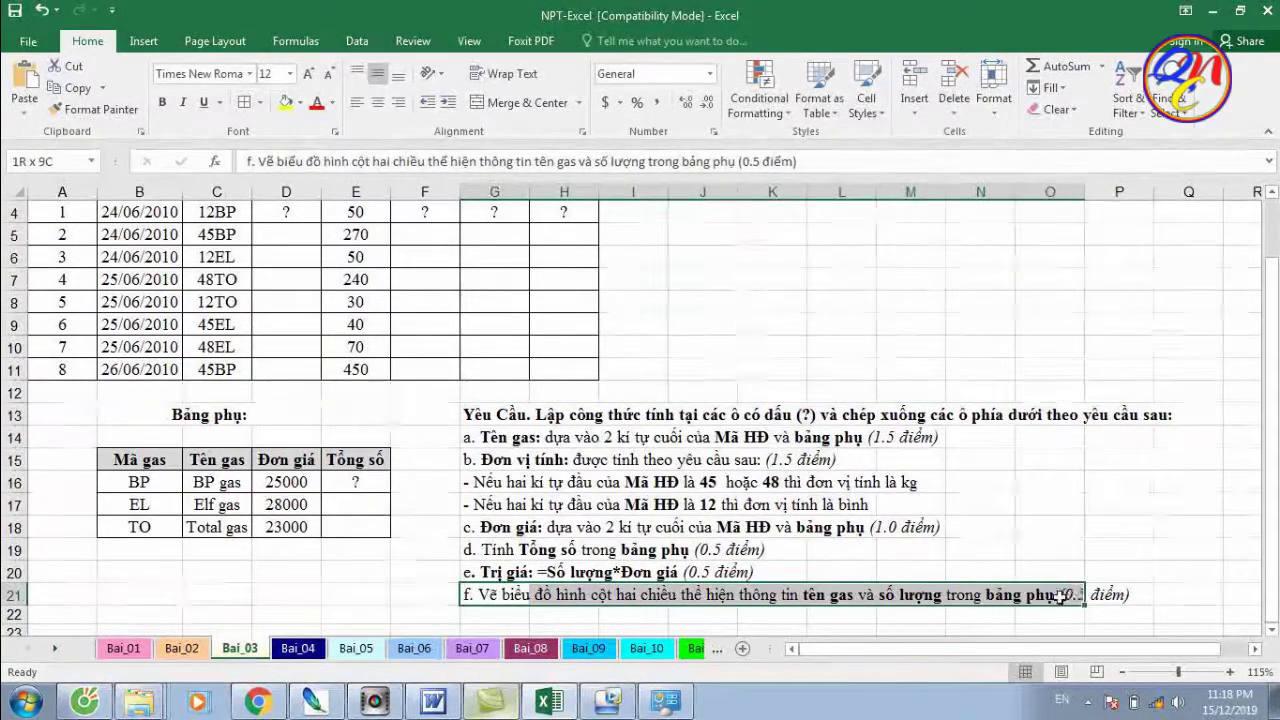
{"action": "left_click_drag", "start_coordinate": [1108, 604], "coordinate": [1089, 607]}
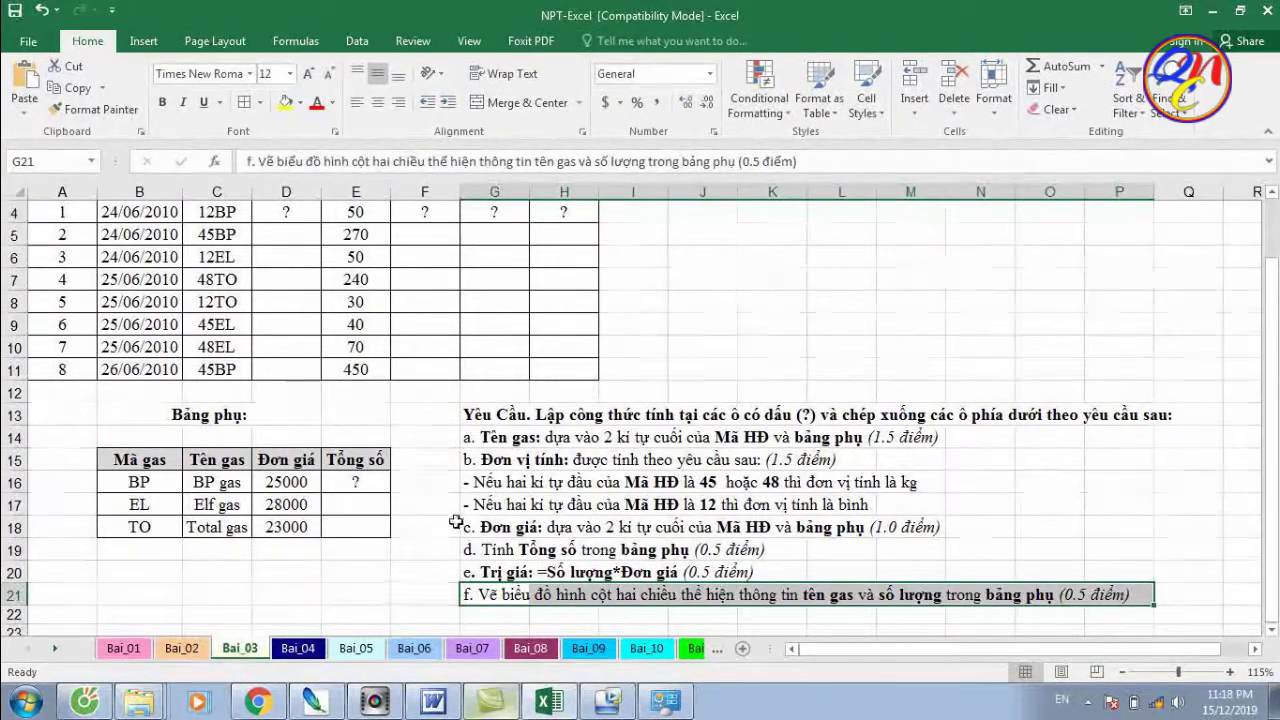
{"action": "scroll", "coordinate": [390, 458], "scroll_direction": "up", "scroll_amount": 1}
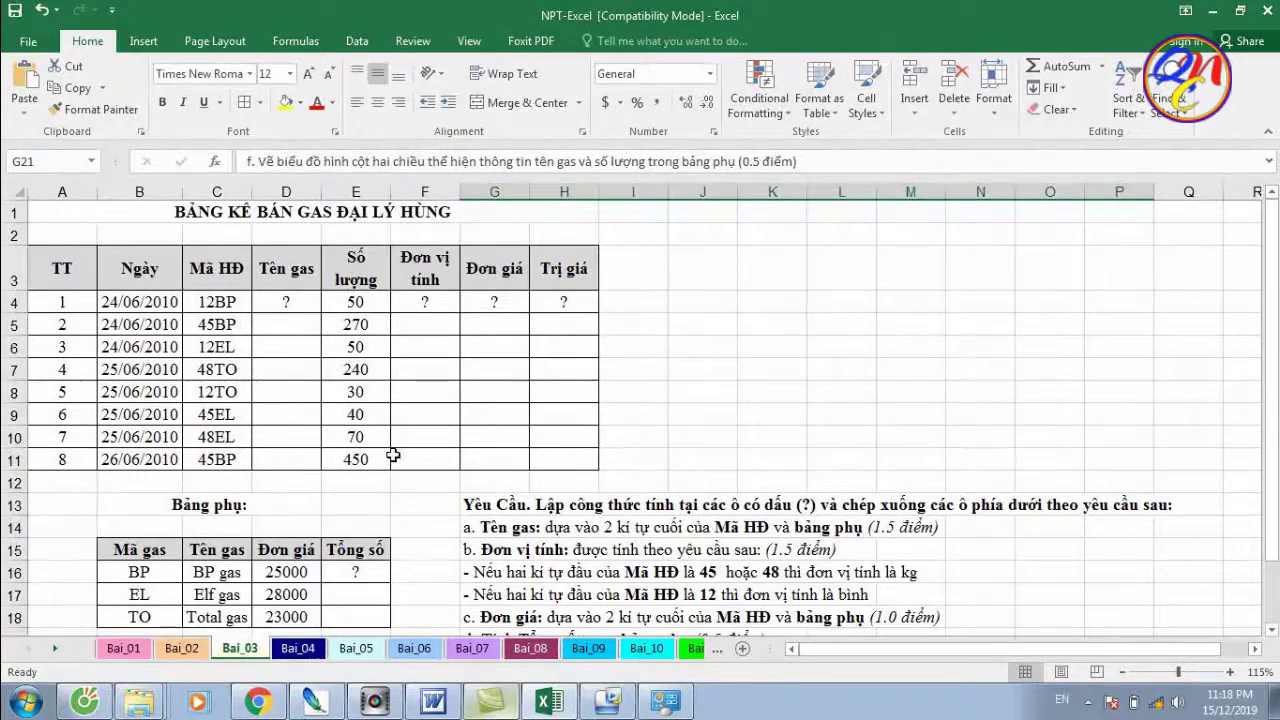
{"action": "left_click", "coordinate": [485, 528]}
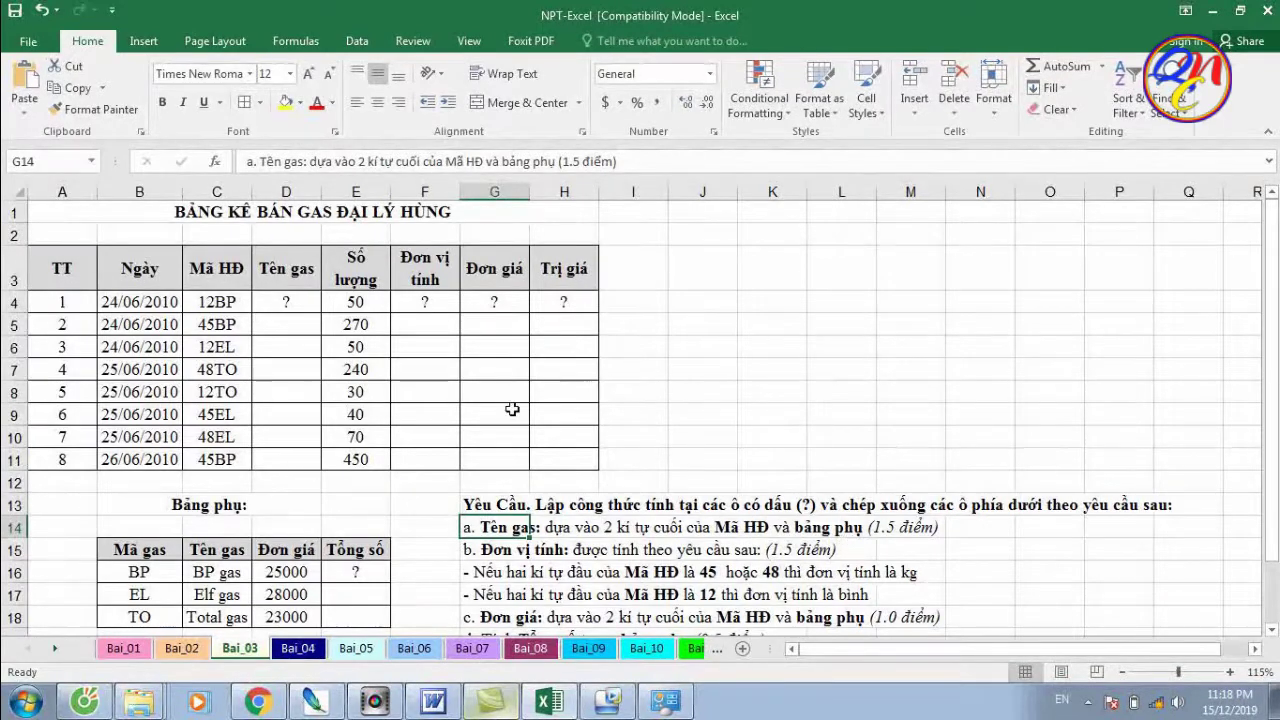
{"action": "left_click", "coordinate": [290, 282]}
Fill D4:D11 with =VLOOKUP(RIGHT(C4,2),$B$16:$C$18,2,0) to show each gas name
{"action": "left_click", "coordinate": [295, 297]}
{"action": "type", "text": "="}
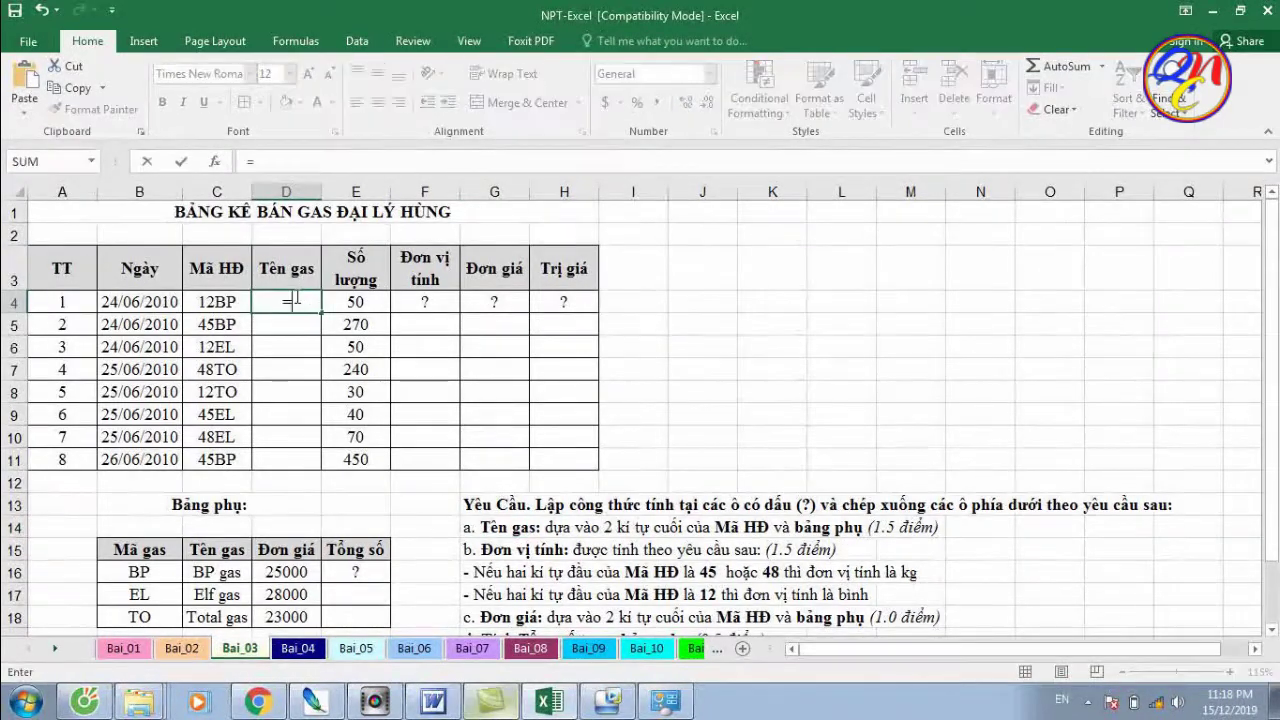
{"action": "type", "text": "vloo"}
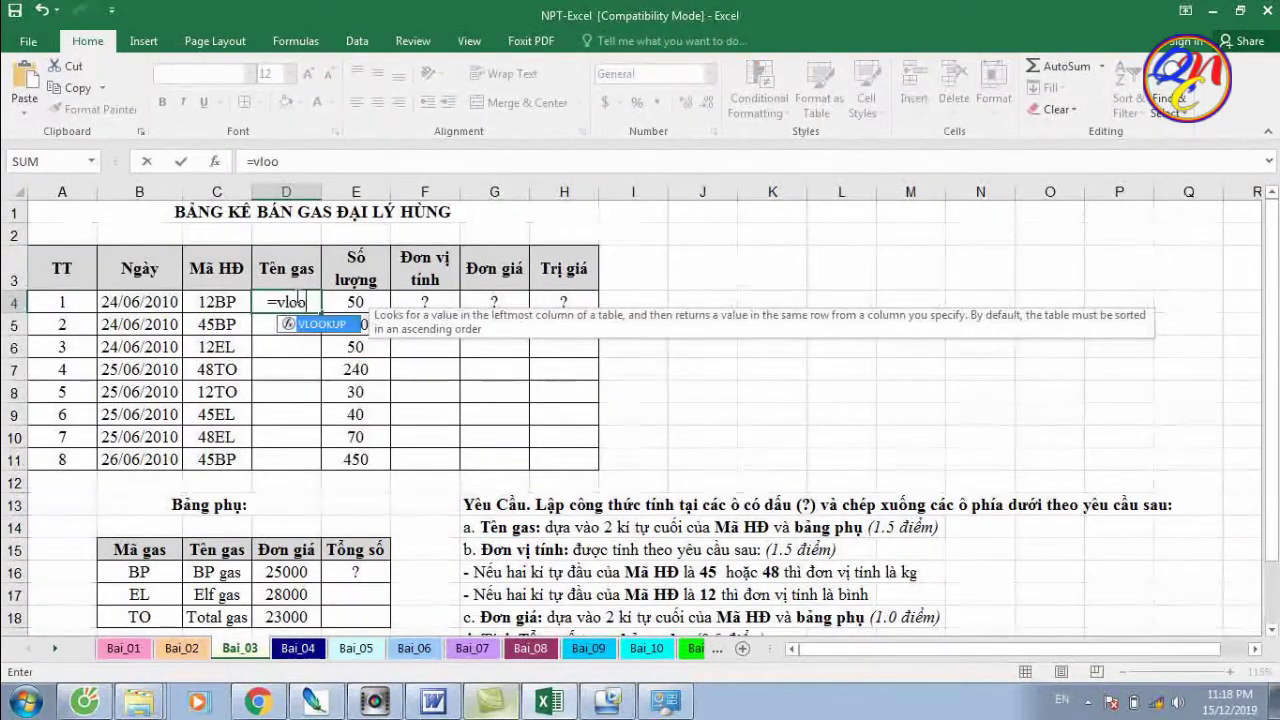
{"action": "type", "text": "kup"}
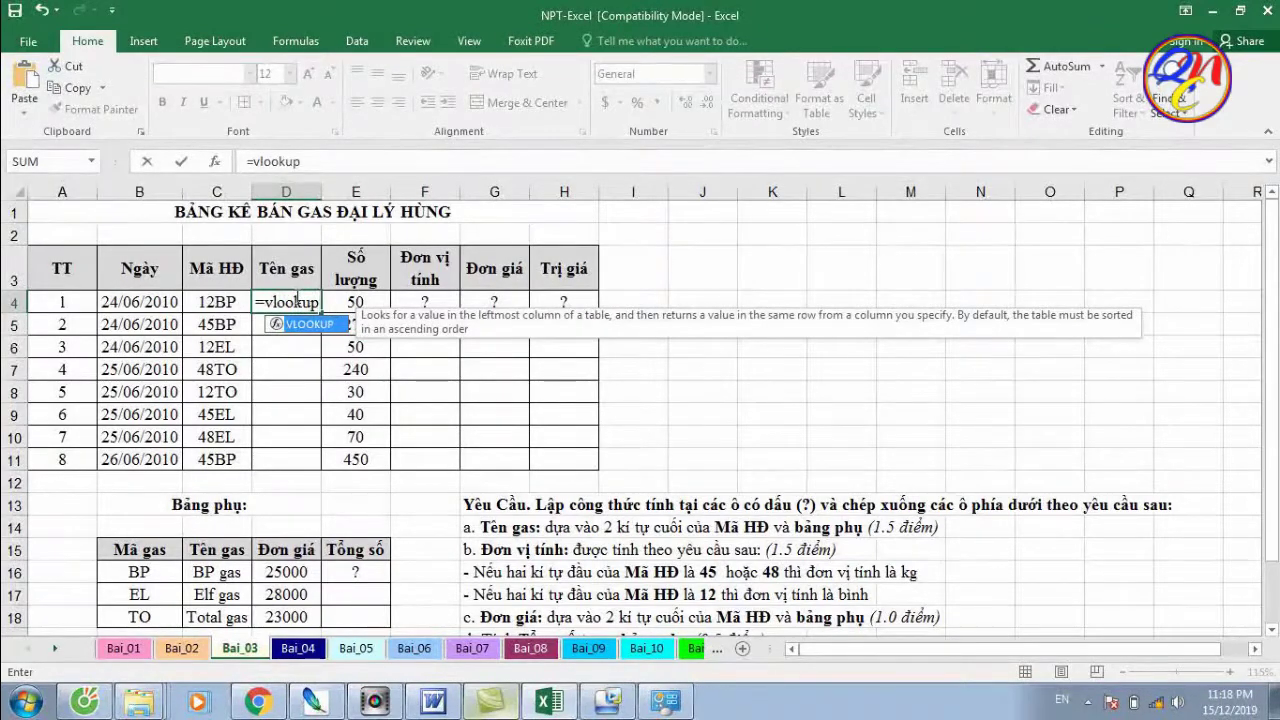
{"action": "type", "text": "(r"}
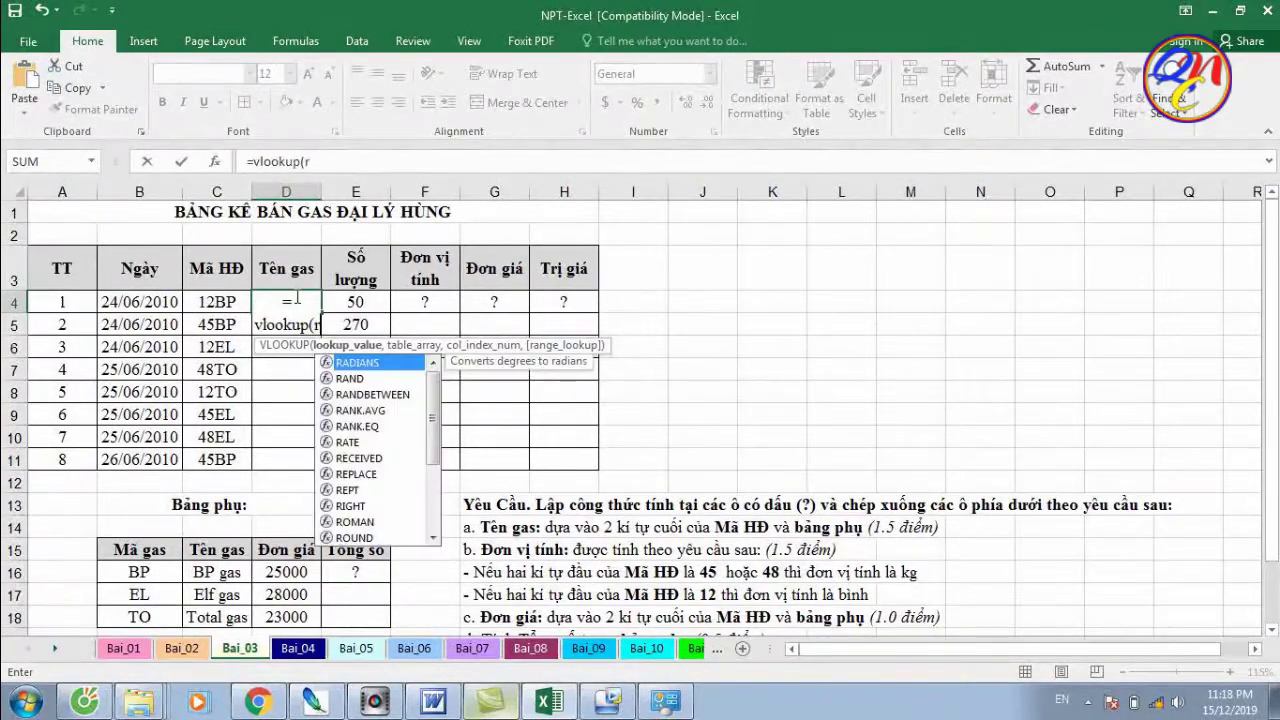
{"action": "type", "text": "ight"}
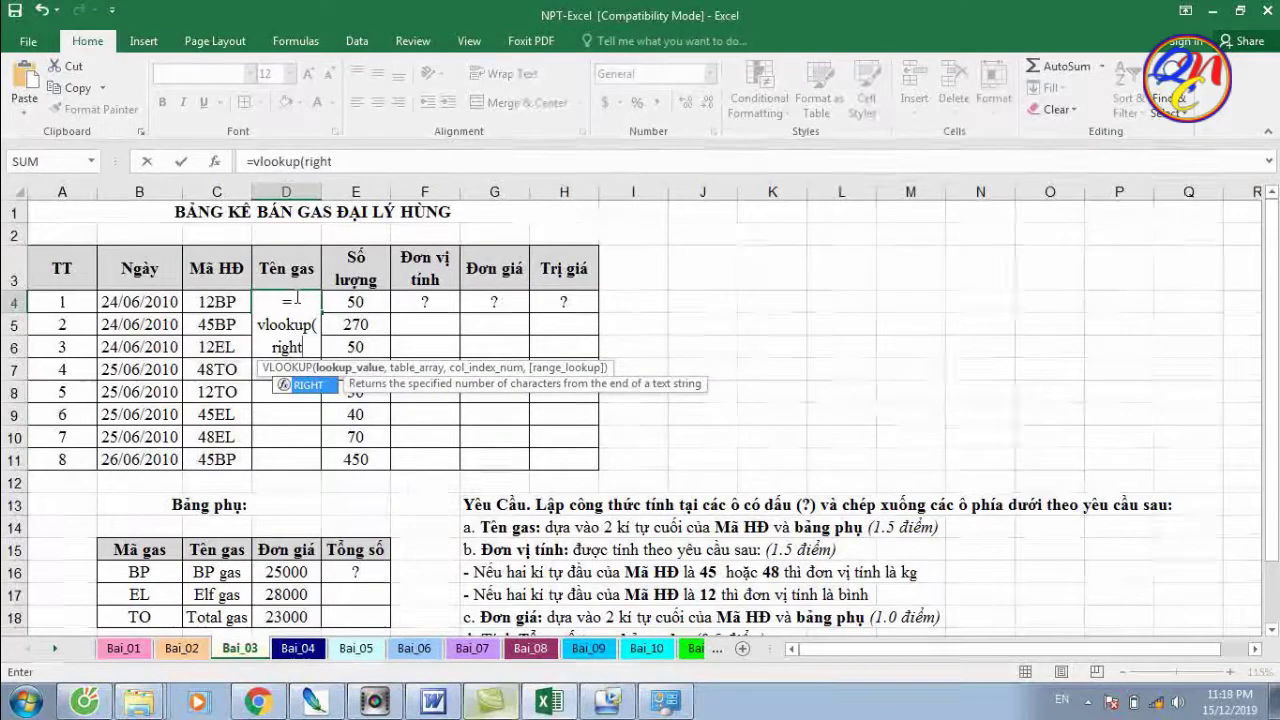
{"action": "type", "text": "("}
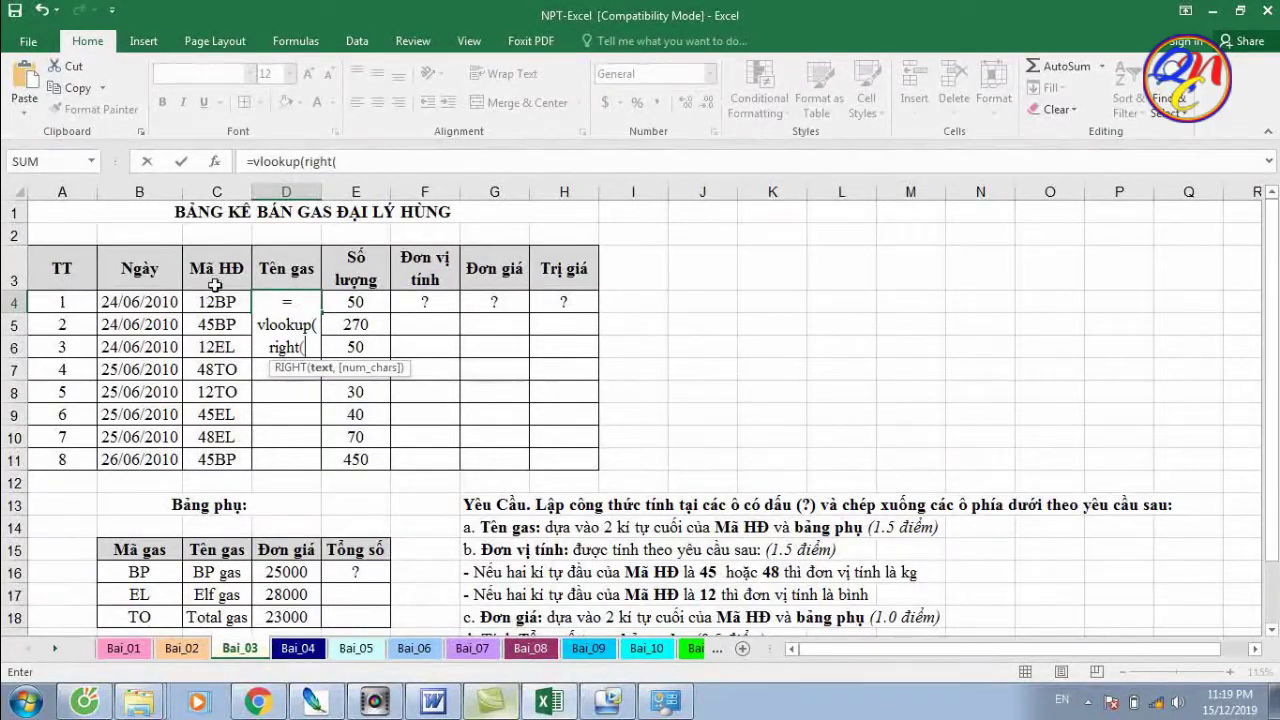
{"action": "type", "text": "C4,"}
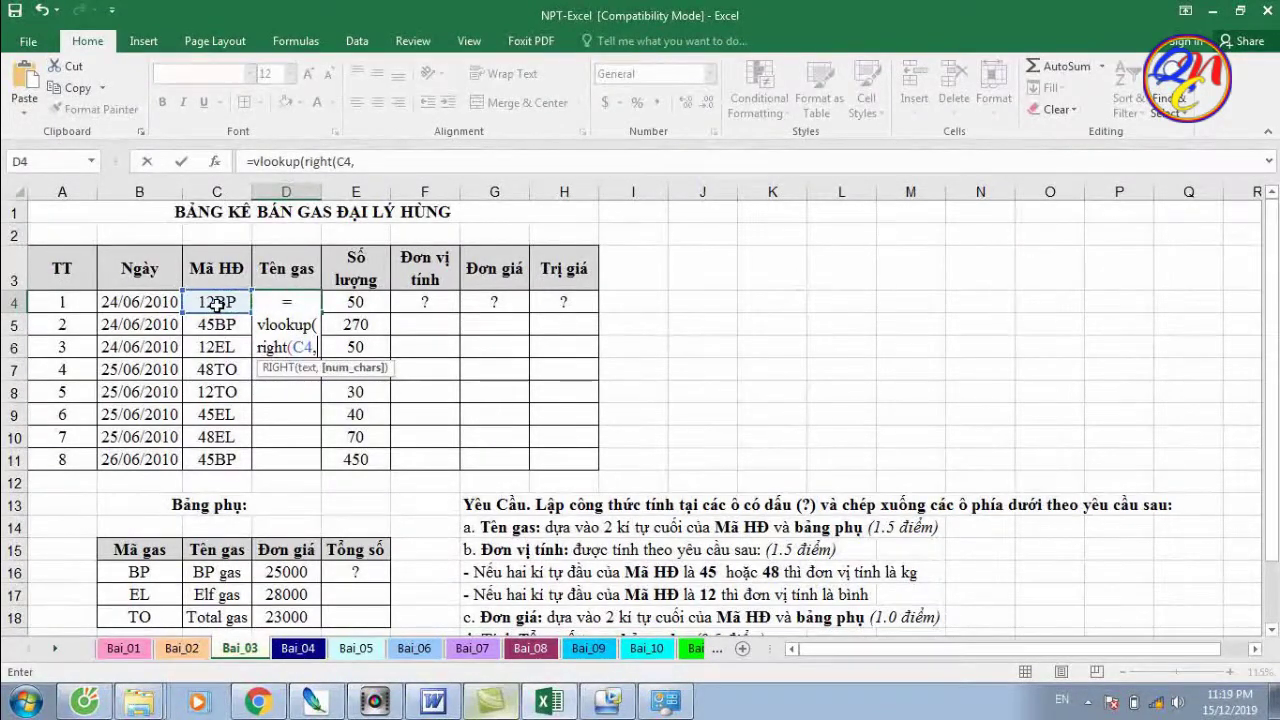
{"action": "type", "text": "2),"}
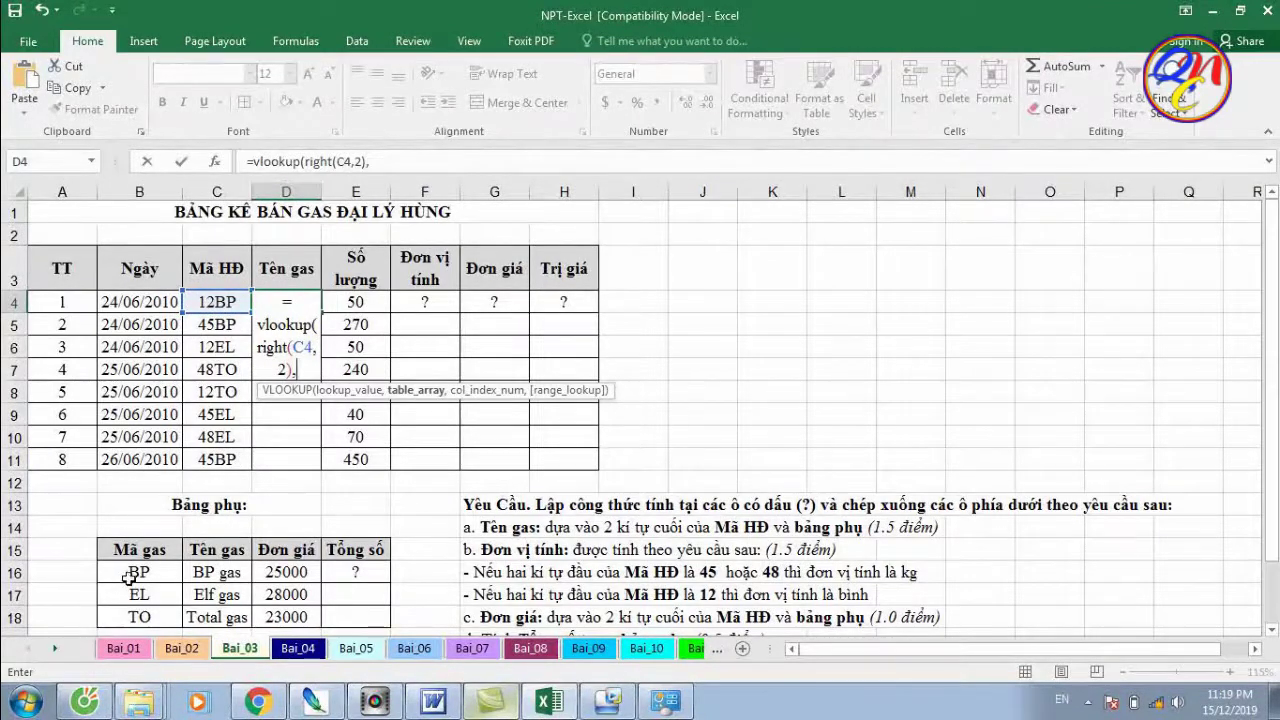
{"action": "mouse_move", "coordinate": [140, 572]}
{"action": "left_mouse_down"}
{"action": "mouse_move", "coordinate": [240, 606]}
{"action": "mouse_move", "coordinate": [253, 633]}
{"action": "left_mouse_up"}
{"action": "key", "text": "F4"}
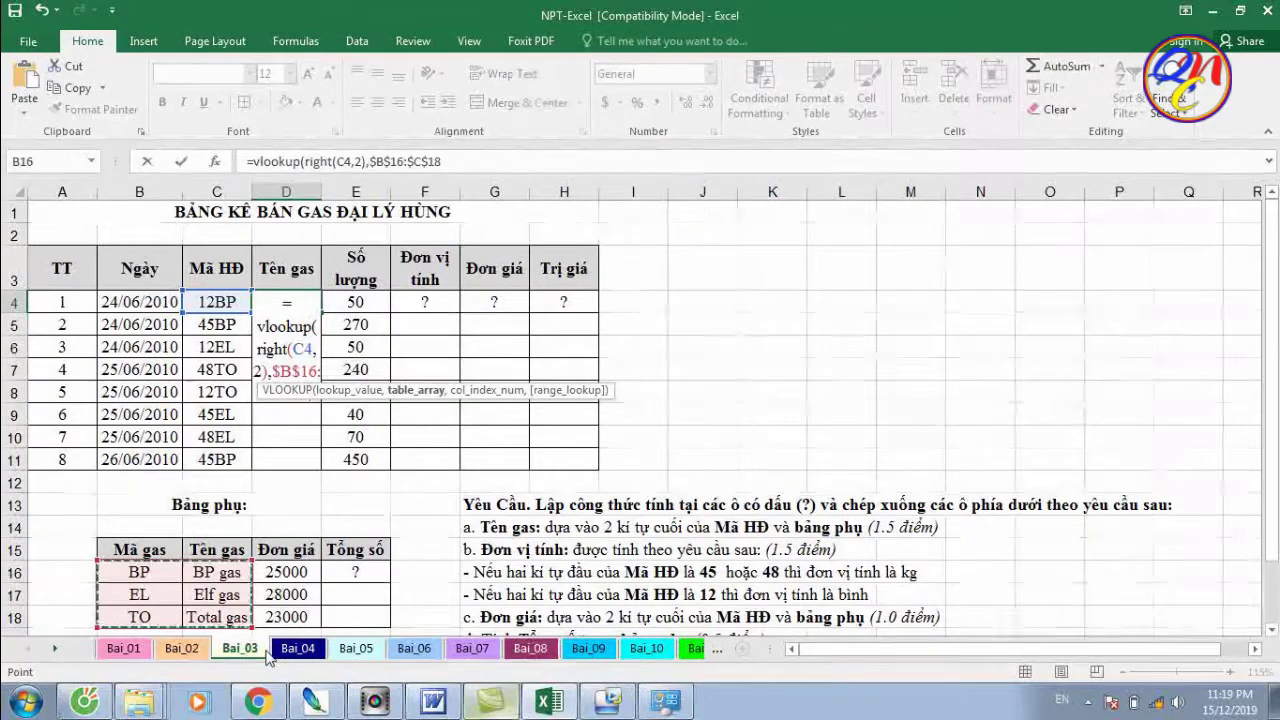
{"action": "type", "text": ",2"}
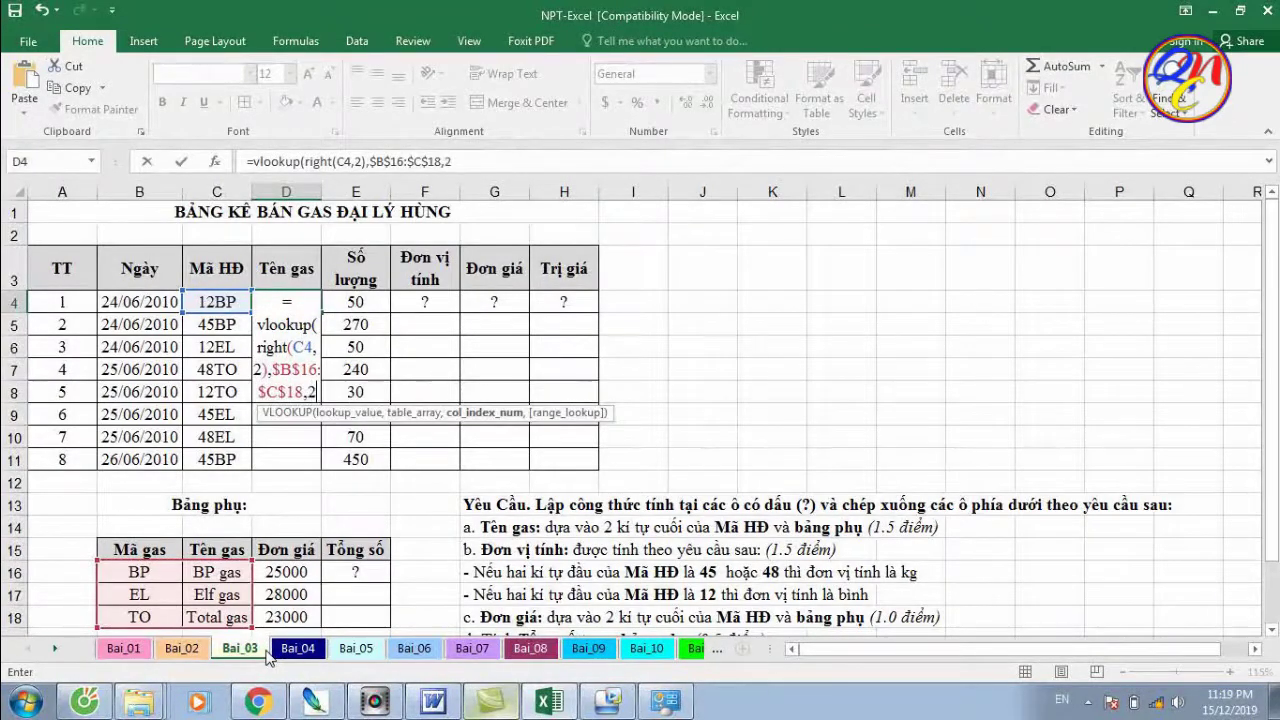
{"action": "type", "text": ",0)"}
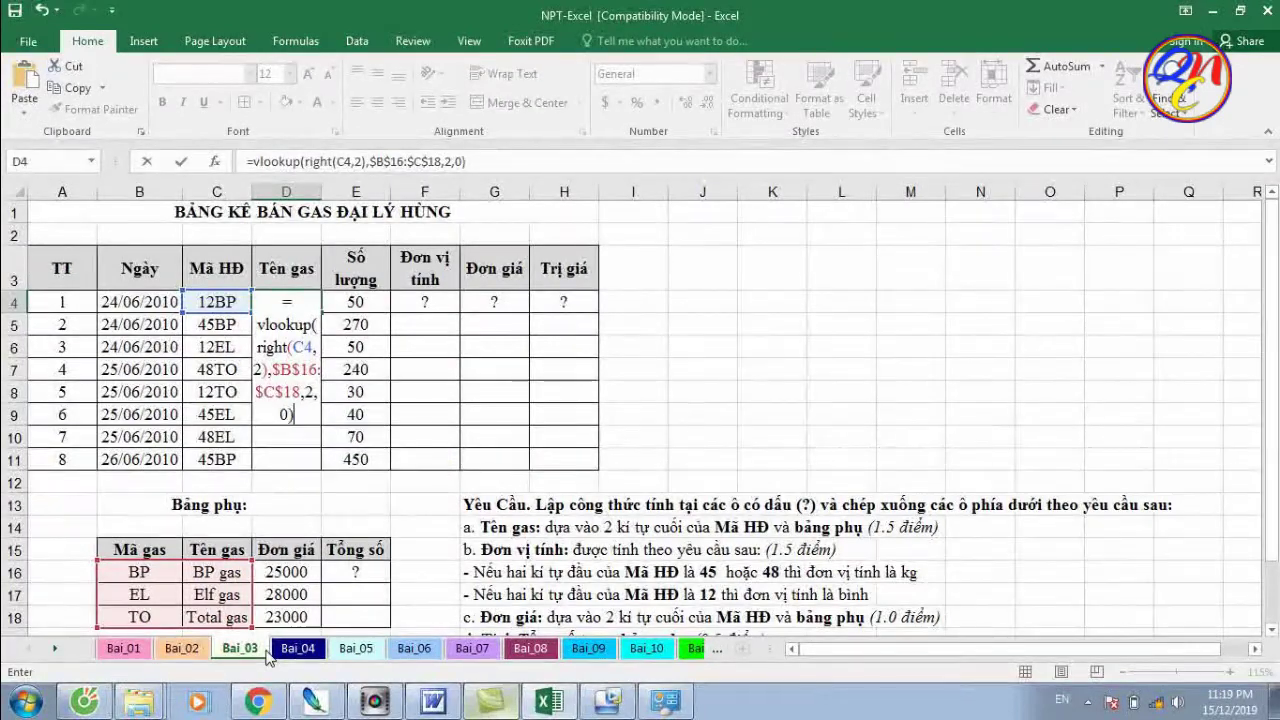
{"action": "key", "text": "Return"}
{"action": "left_click", "coordinate": [298, 302]}
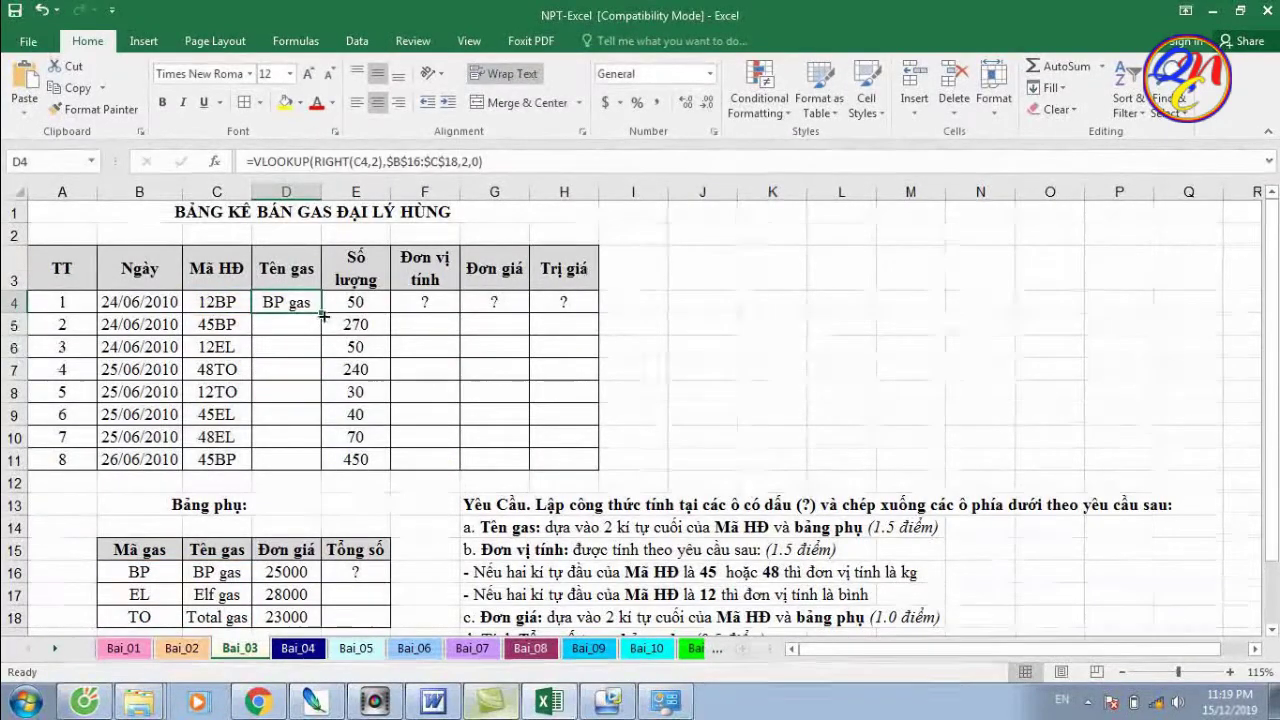
{"action": "left_click_drag", "start_coordinate": [320, 394], "coordinate": [324, 478]}
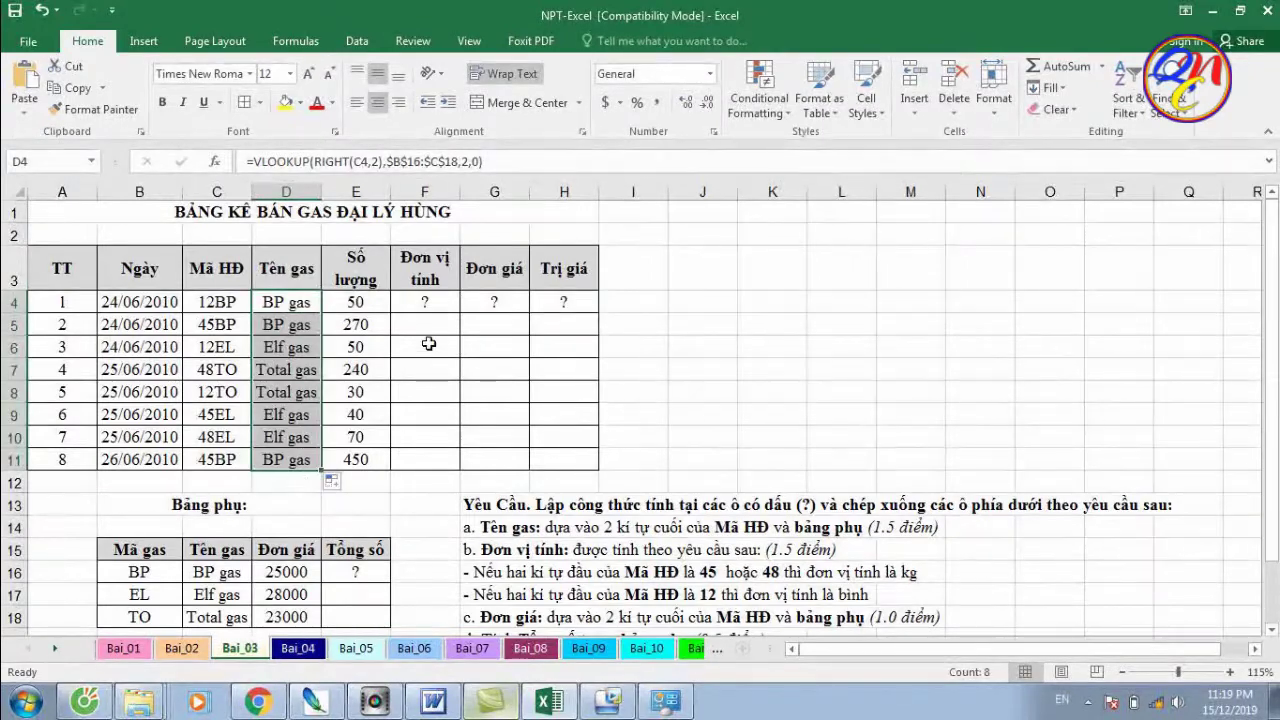
{"action": "left_click", "coordinate": [426, 302]}
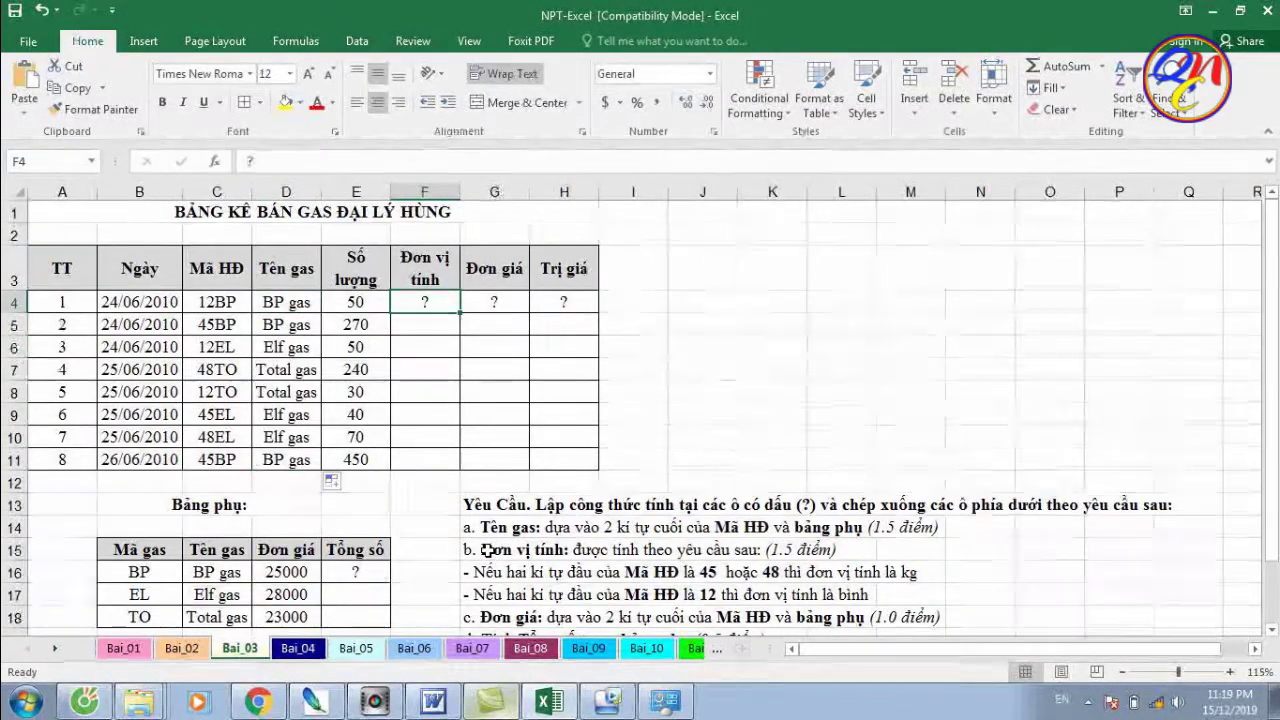
{"action": "left_click", "coordinate": [487, 549]}
{"action": "scroll", "coordinate": [666, 549], "scroll_direction": "down", "scroll_amount": 1}
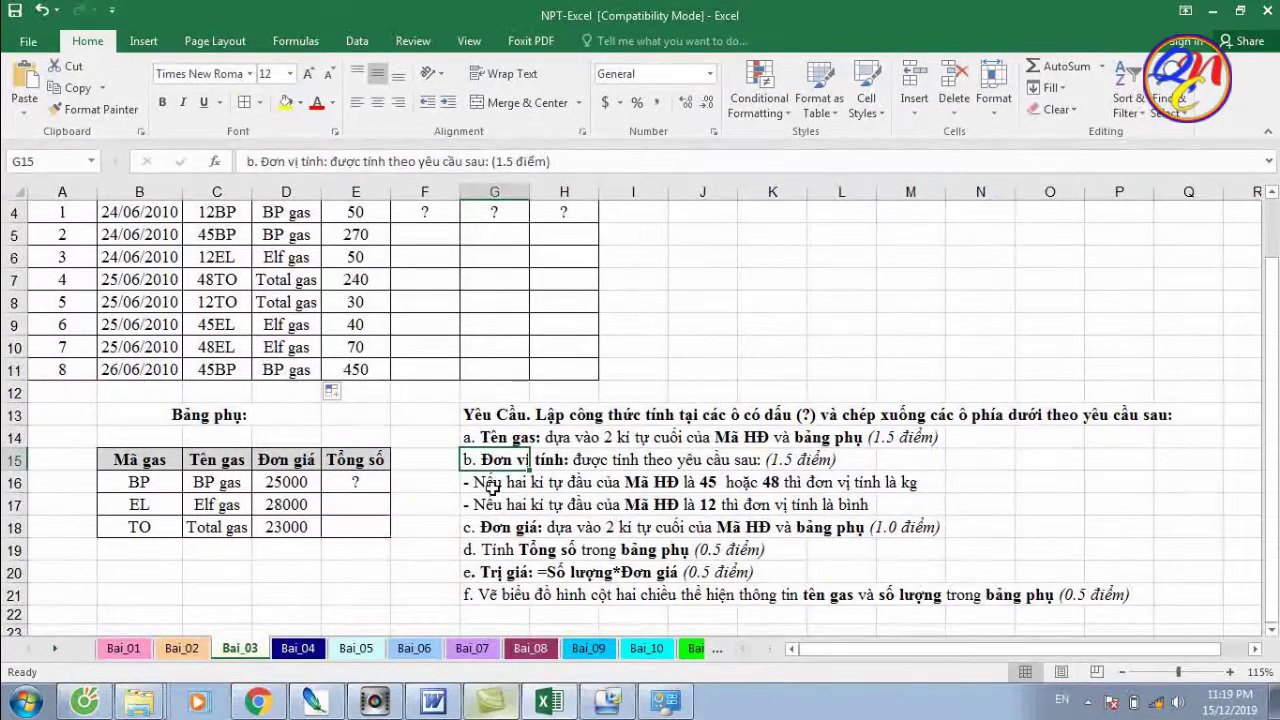
{"action": "left_click_drag", "start_coordinate": [492, 483], "coordinate": [628, 482]}
{"action": "left_click_drag", "start_coordinate": [733, 483], "coordinate": [773, 483]}
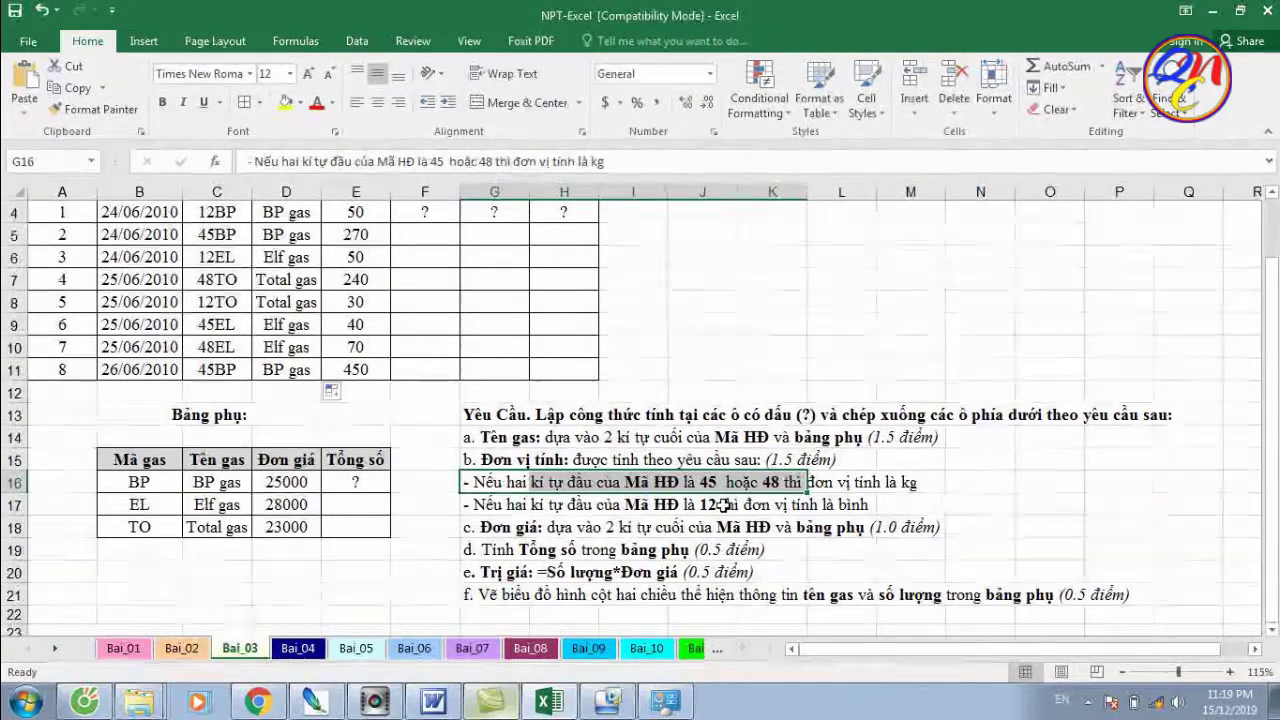
{"action": "left_click", "coordinate": [735, 497]}
{"action": "scroll", "coordinate": [760, 524], "scroll_direction": "up", "scroll_amount": 1}
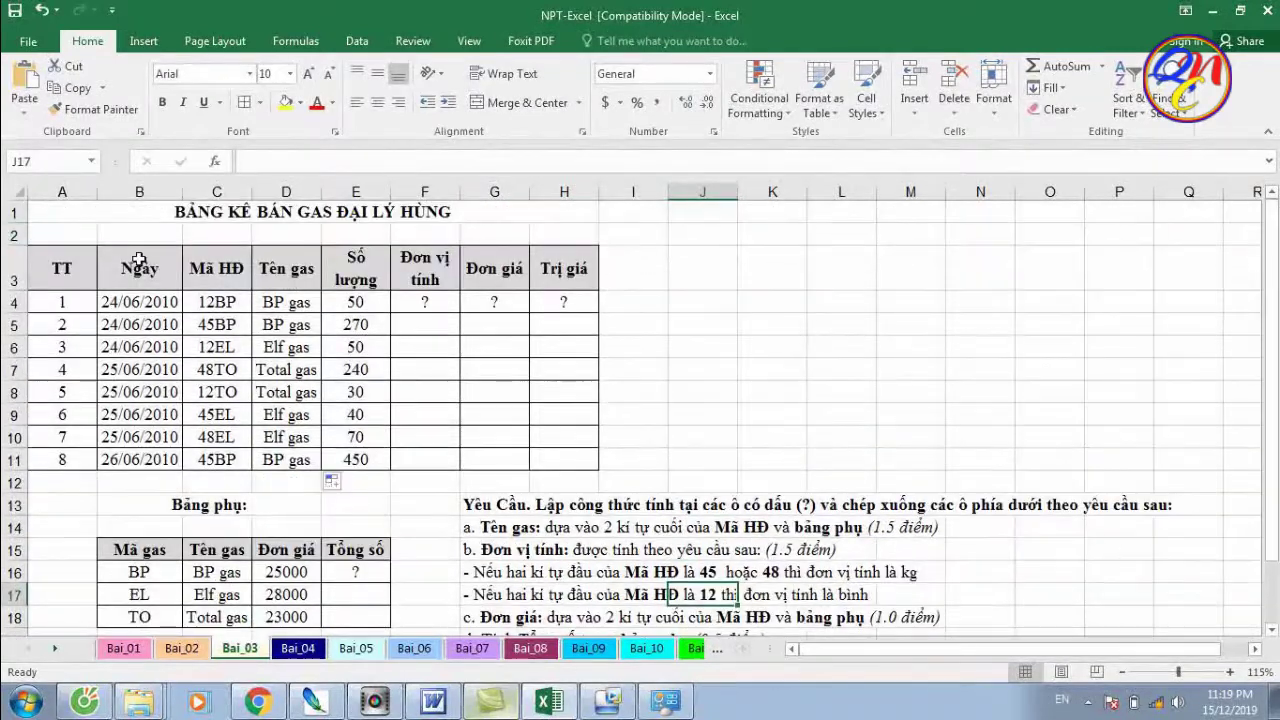
{"action": "left_click", "coordinate": [241, 303]}
{"action": "double_click", "coordinate": [216, 302]}
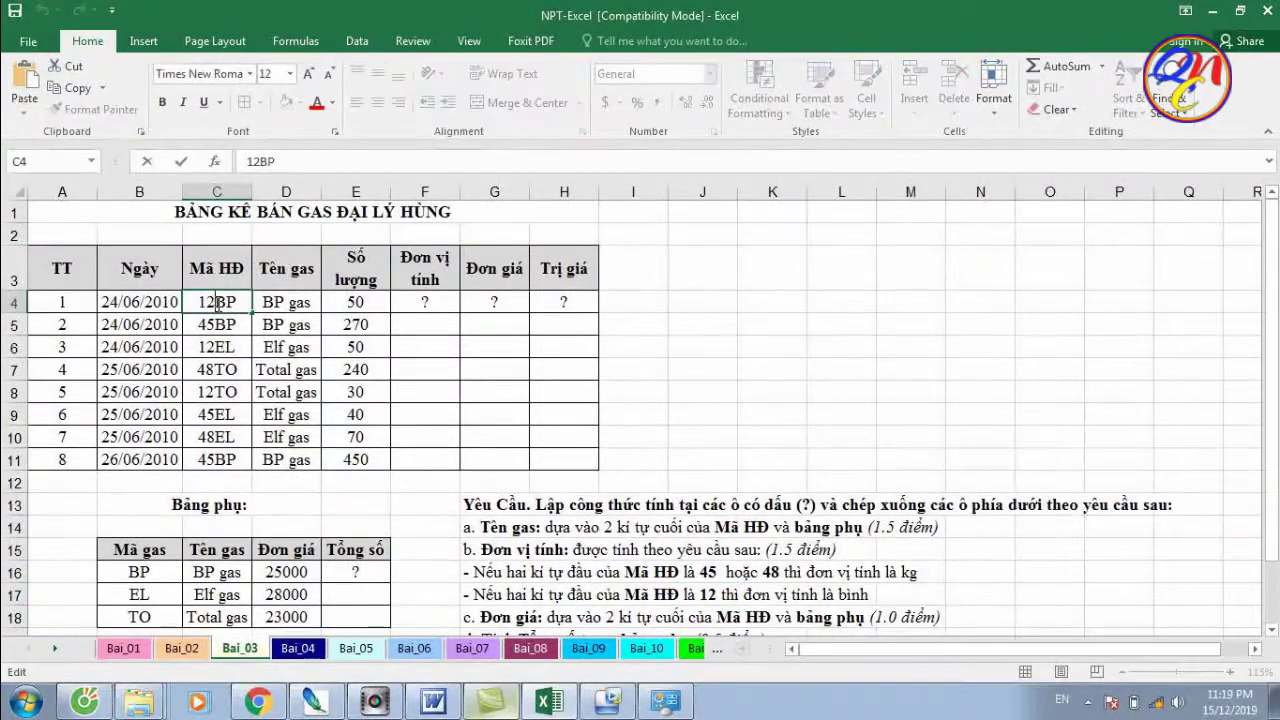
{"action": "left_click_drag", "start_coordinate": [216, 302], "coordinate": [197, 302]}
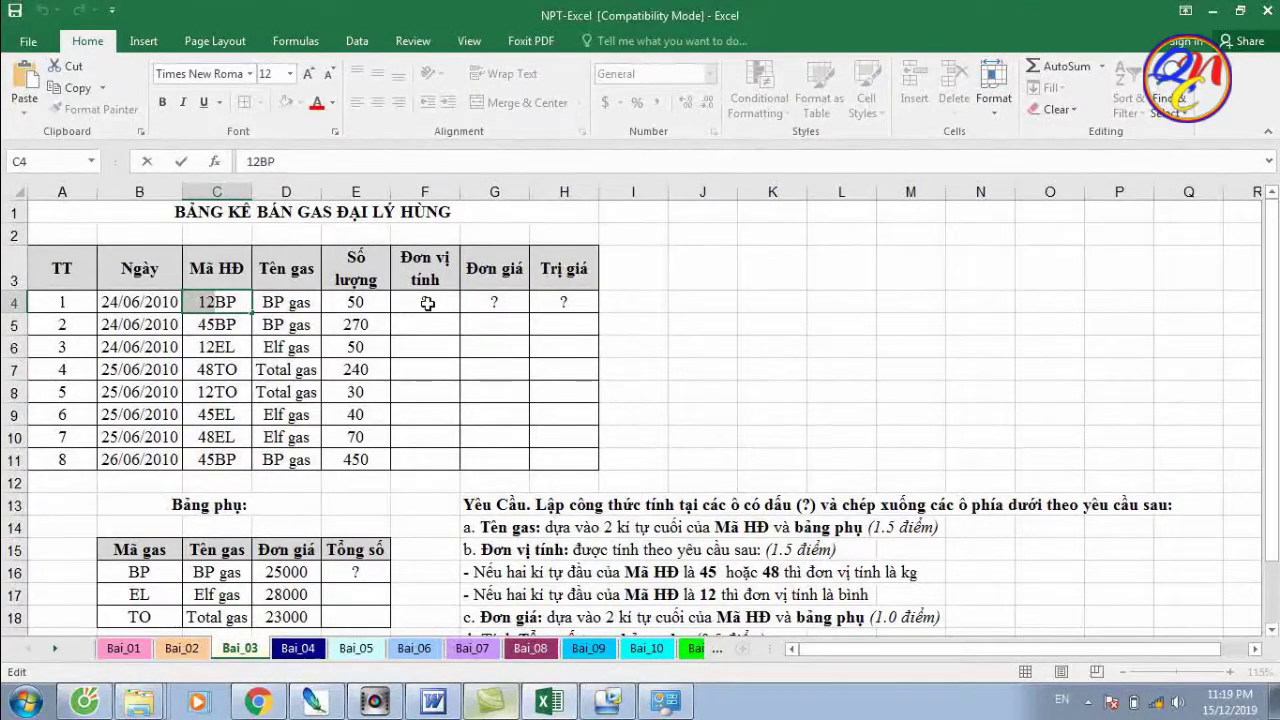
{"action": "left_click", "coordinate": [214, 344]}
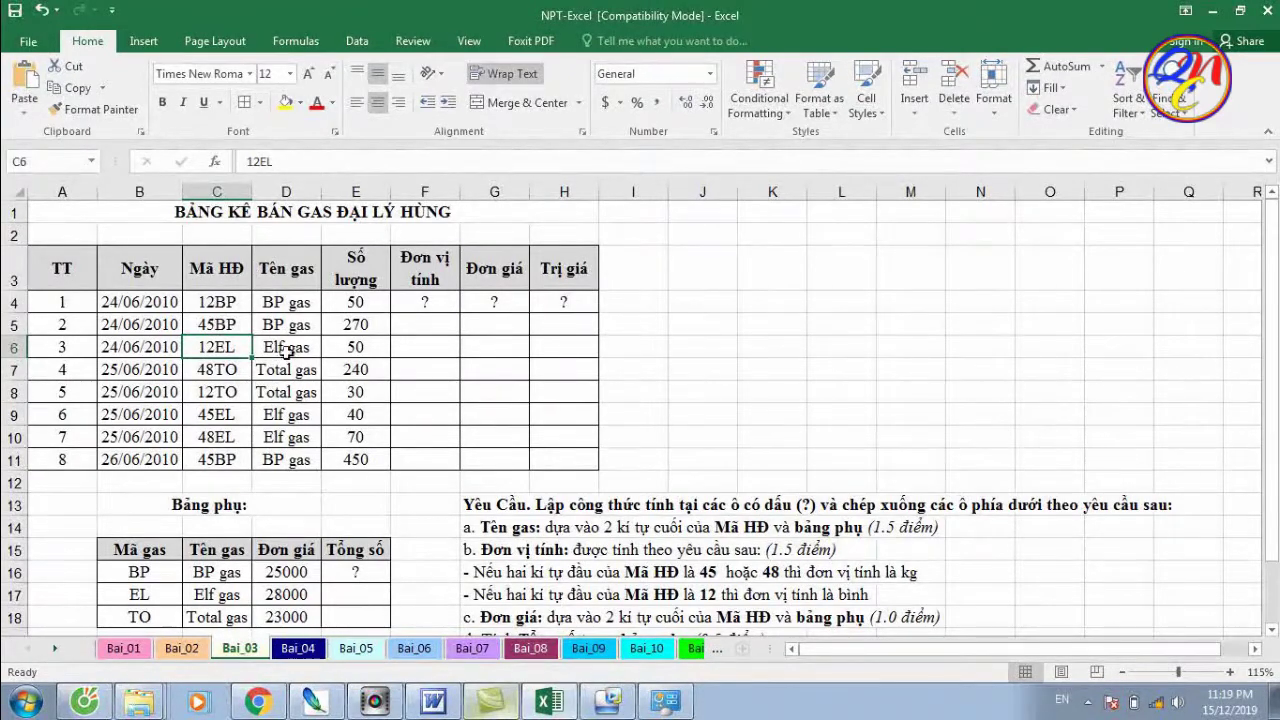
{"action": "left_click", "coordinate": [423, 299]}
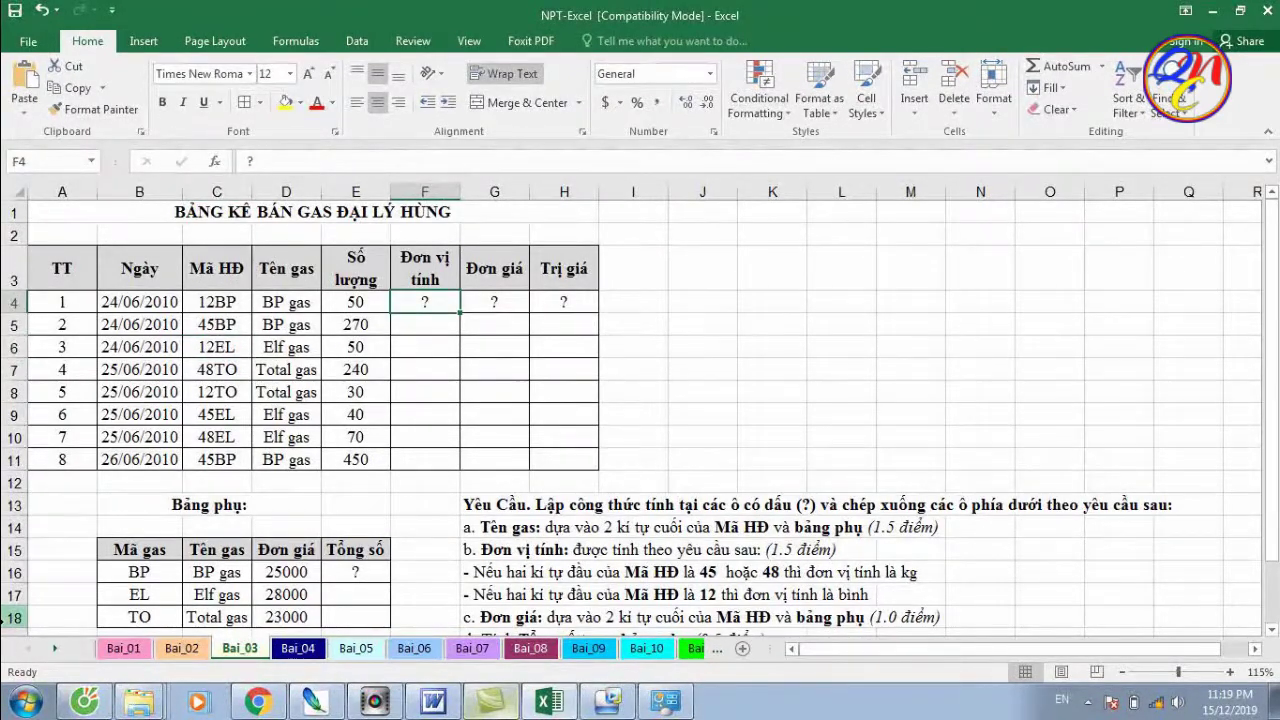
Enter =IF(LEFT(C4,2)="12","Binh","Kg") in F4 so it shows Binh for order 12BP
{"action": "type", "text": "=if"}
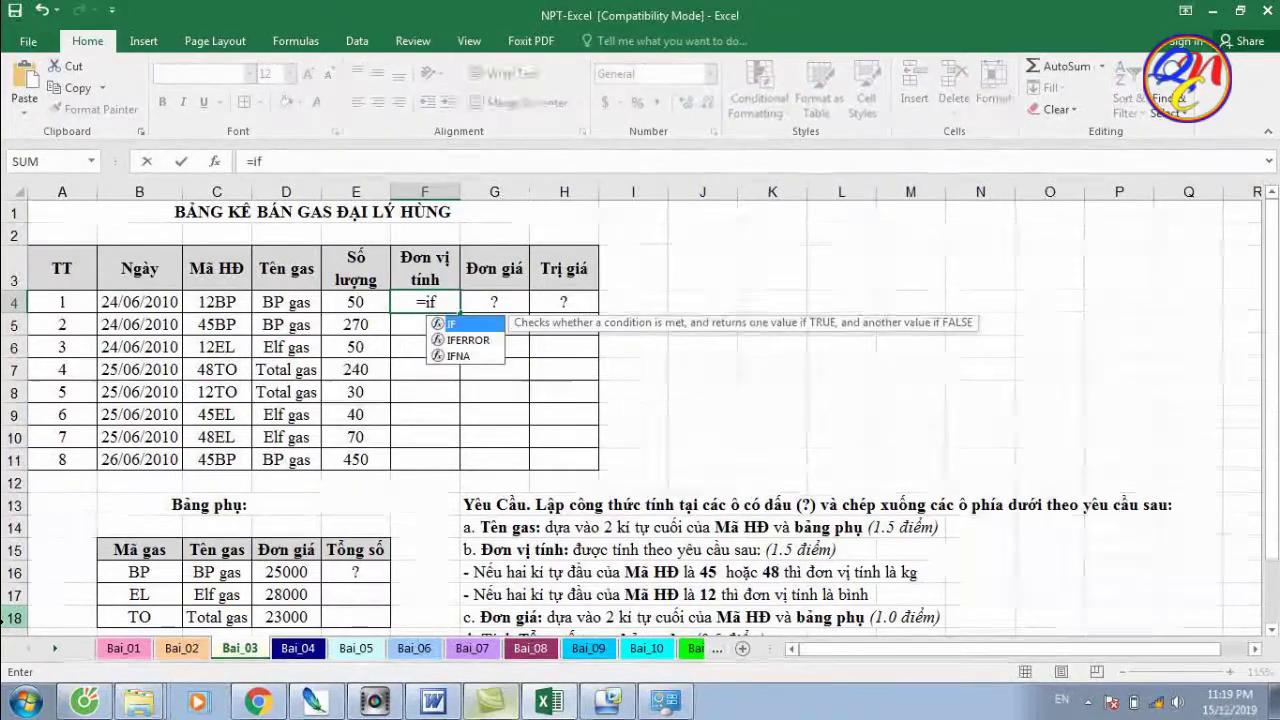
{"action": "type", "text": "("}
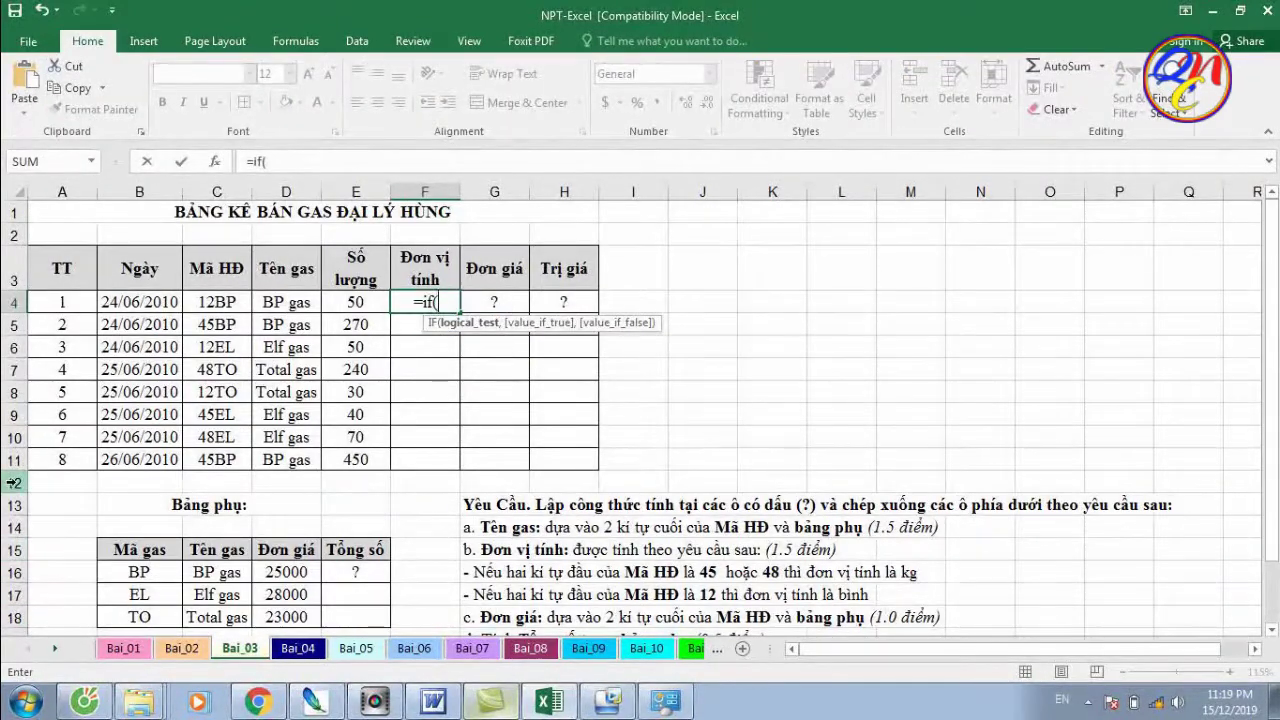
{"action": "type", "text": "left"}
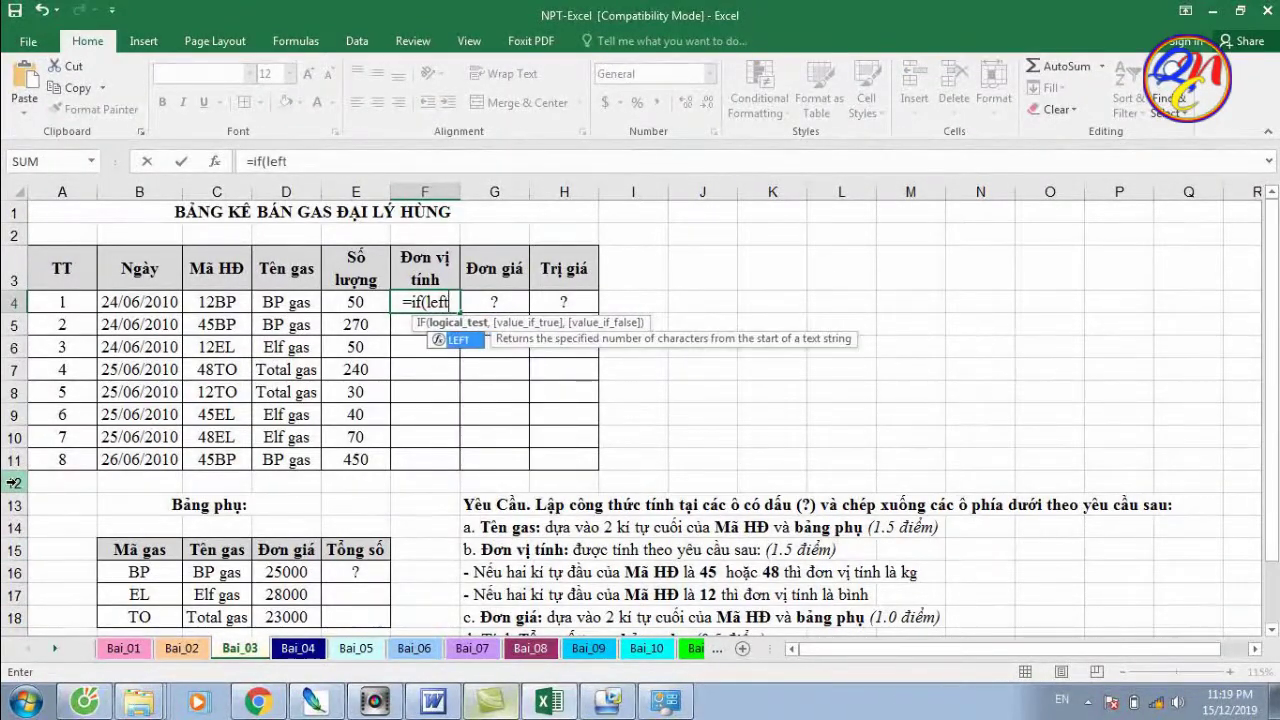
{"action": "type", "text": "("}
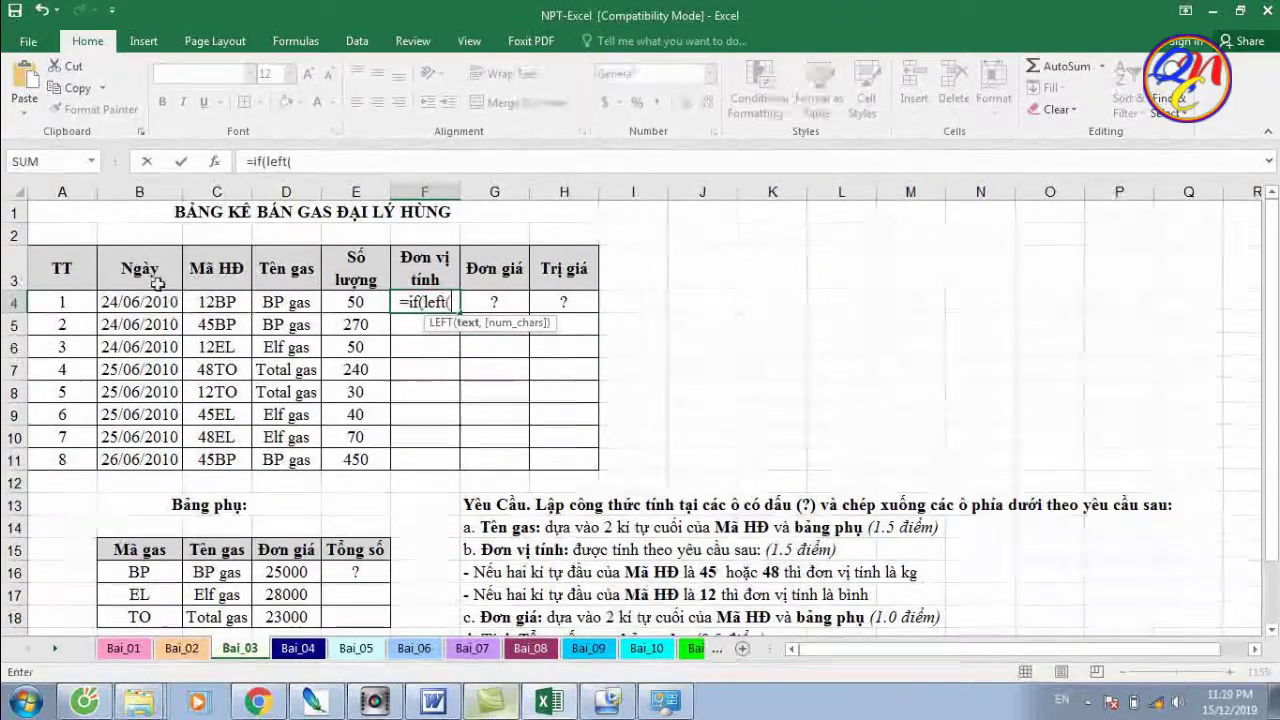
{"action": "left_click", "coordinate": [203, 304]}
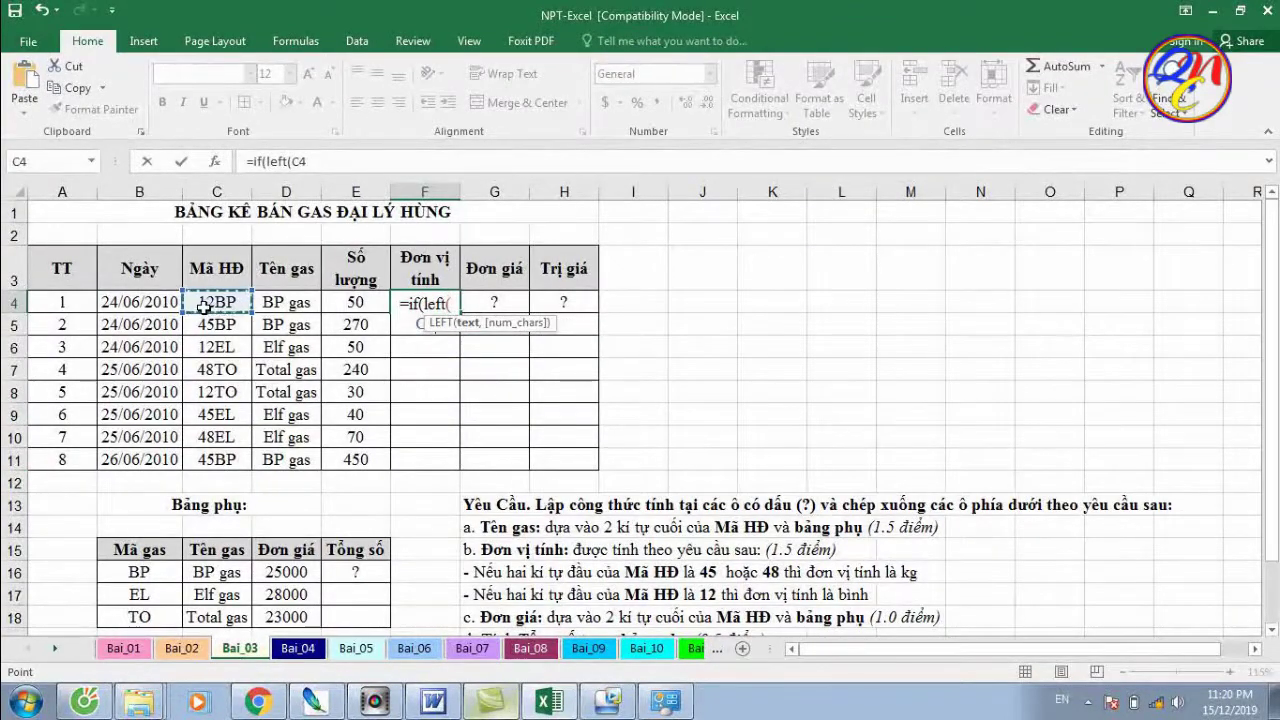
{"action": "type", "text": ","}
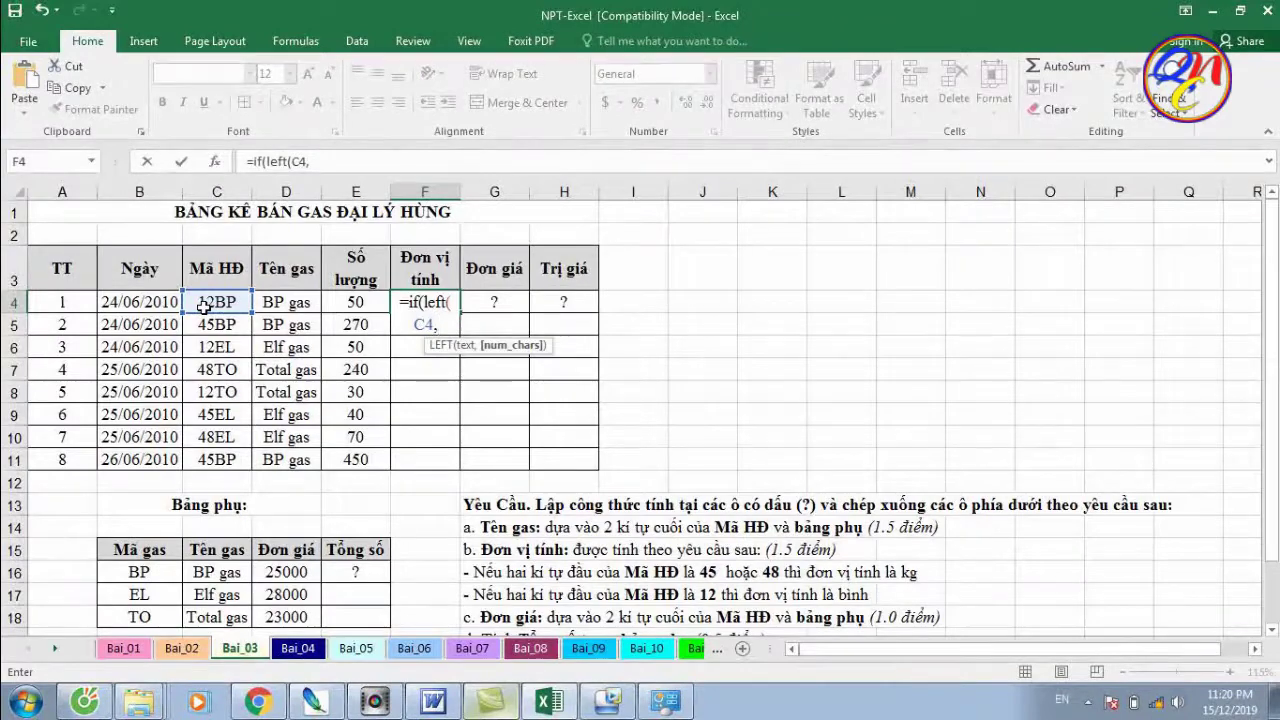
{"action": "type", "text": "2)"}
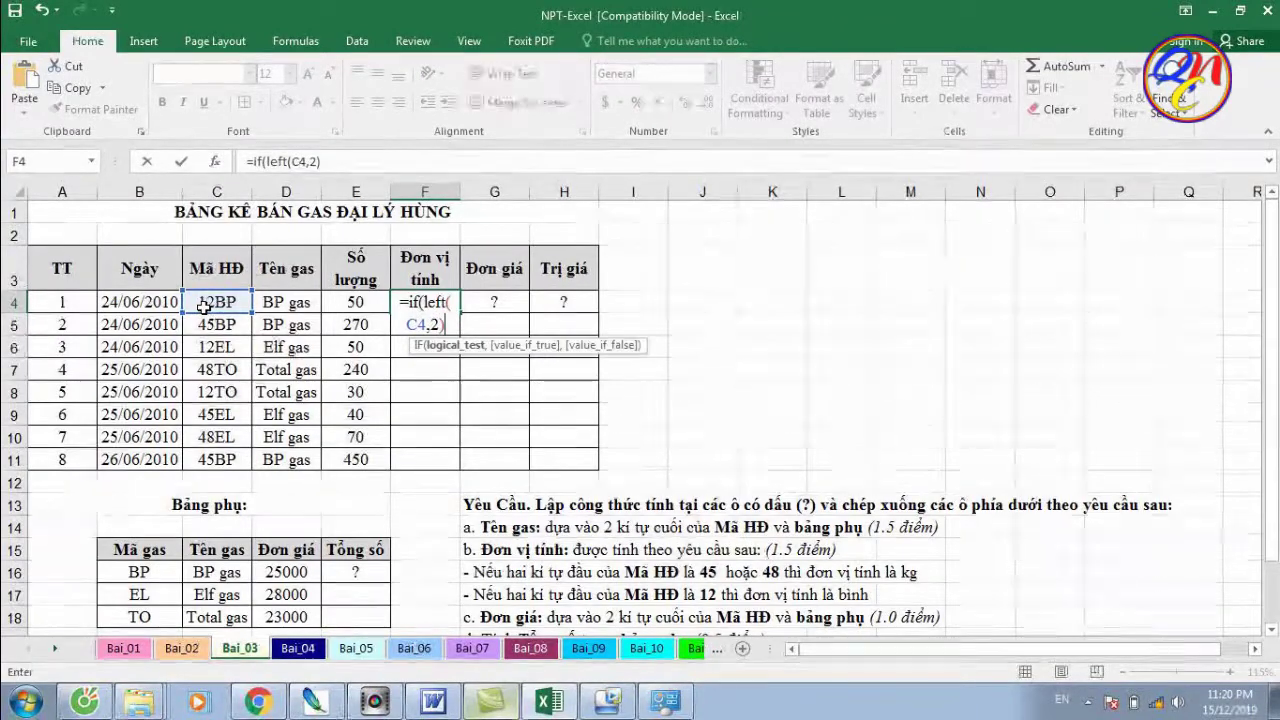
{"action": "type", "text": "="}
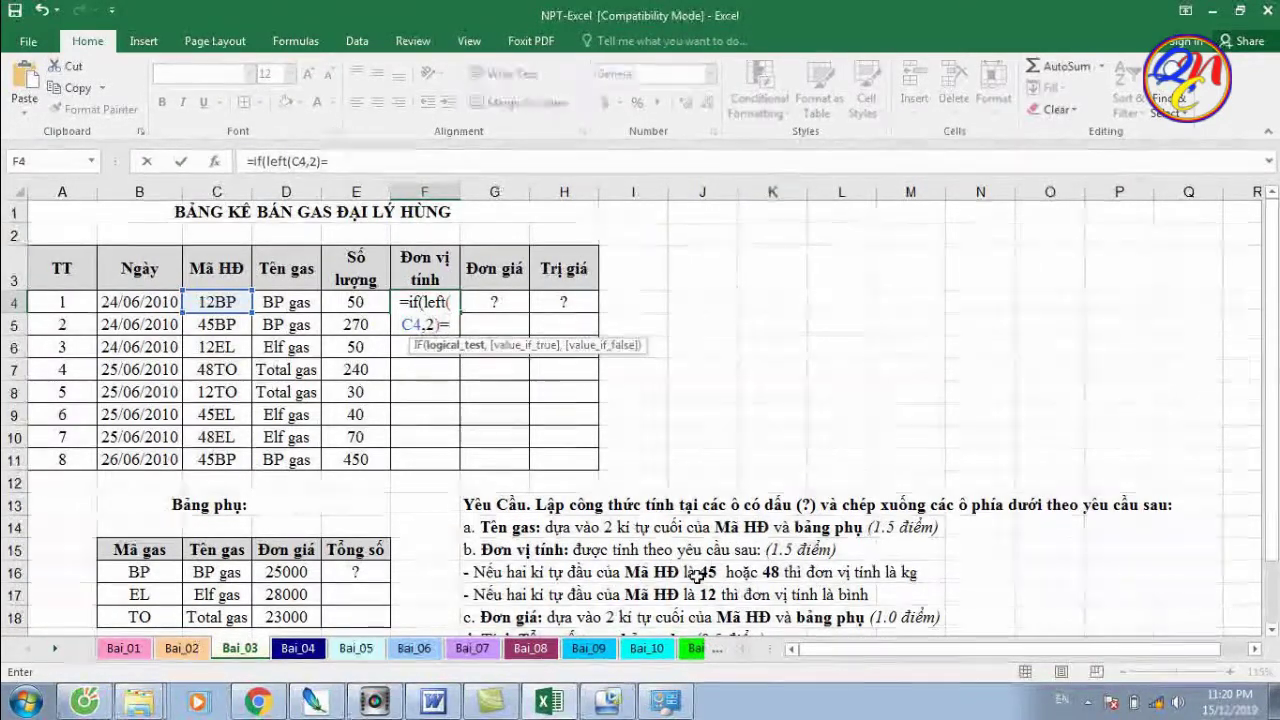
{"action": "type", "text": "\""}
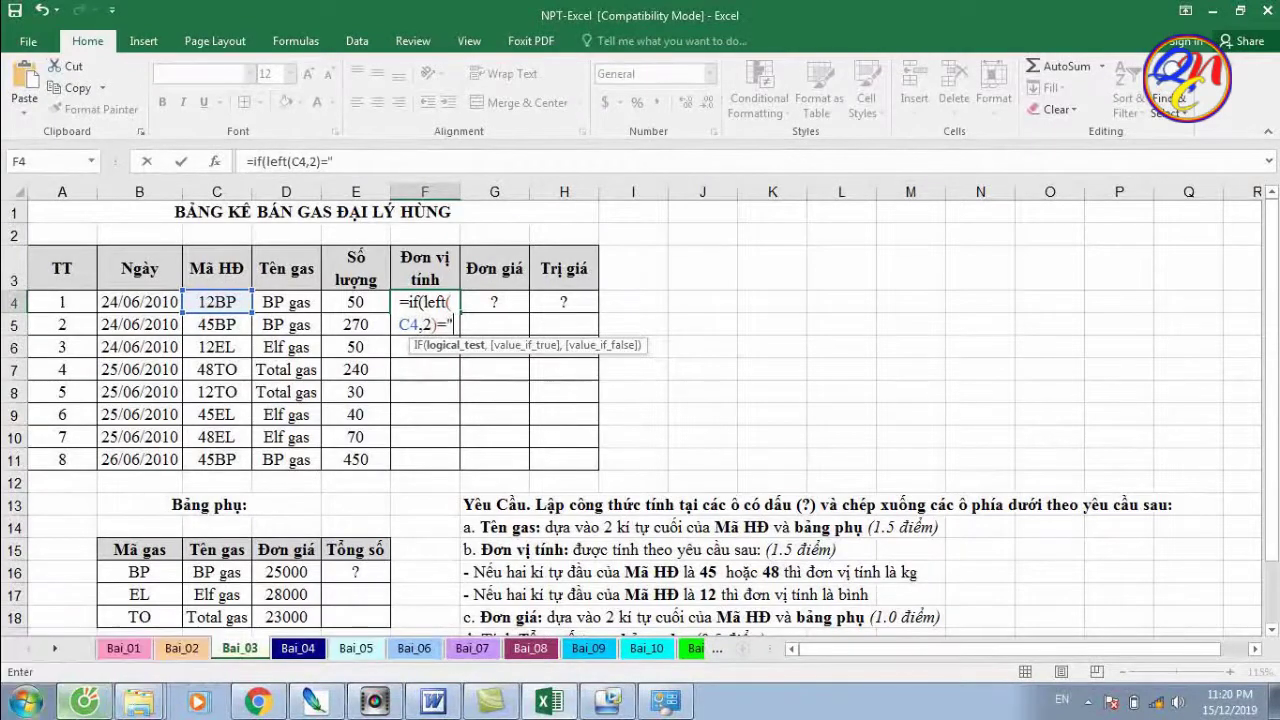
{"action": "type", "text": "12\","}
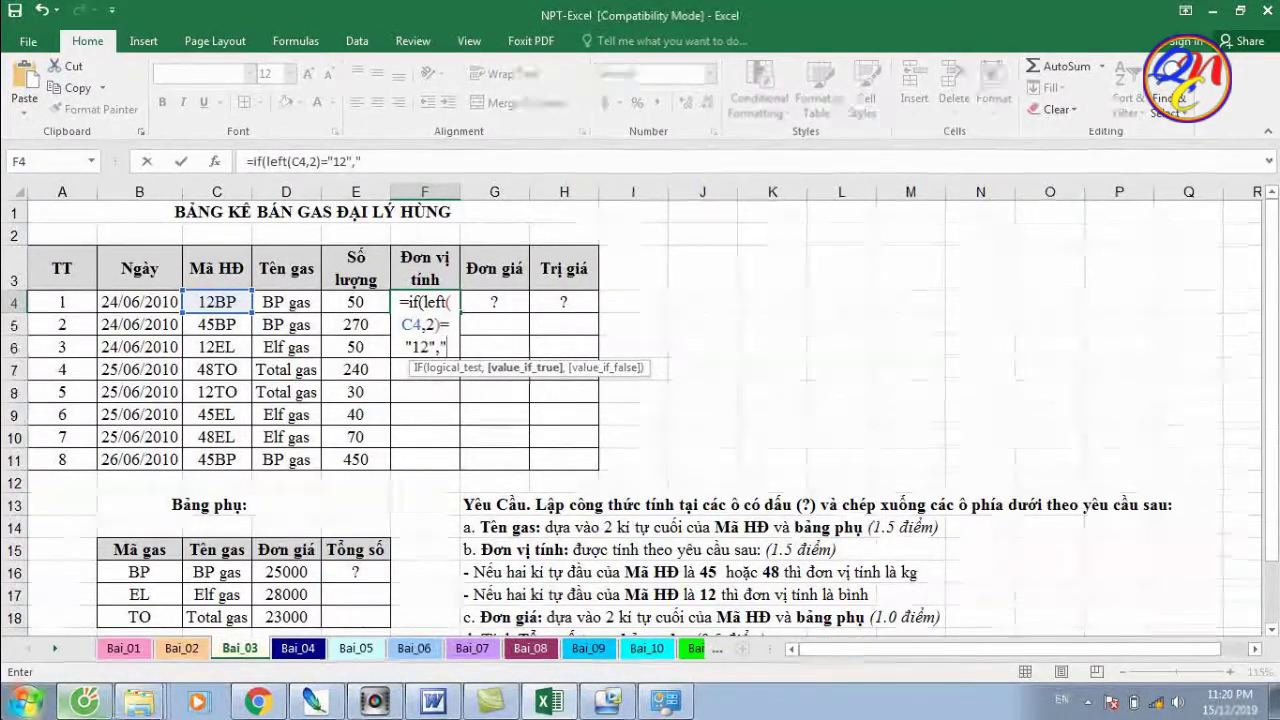
{"action": "type", "text": "\"Binh"}
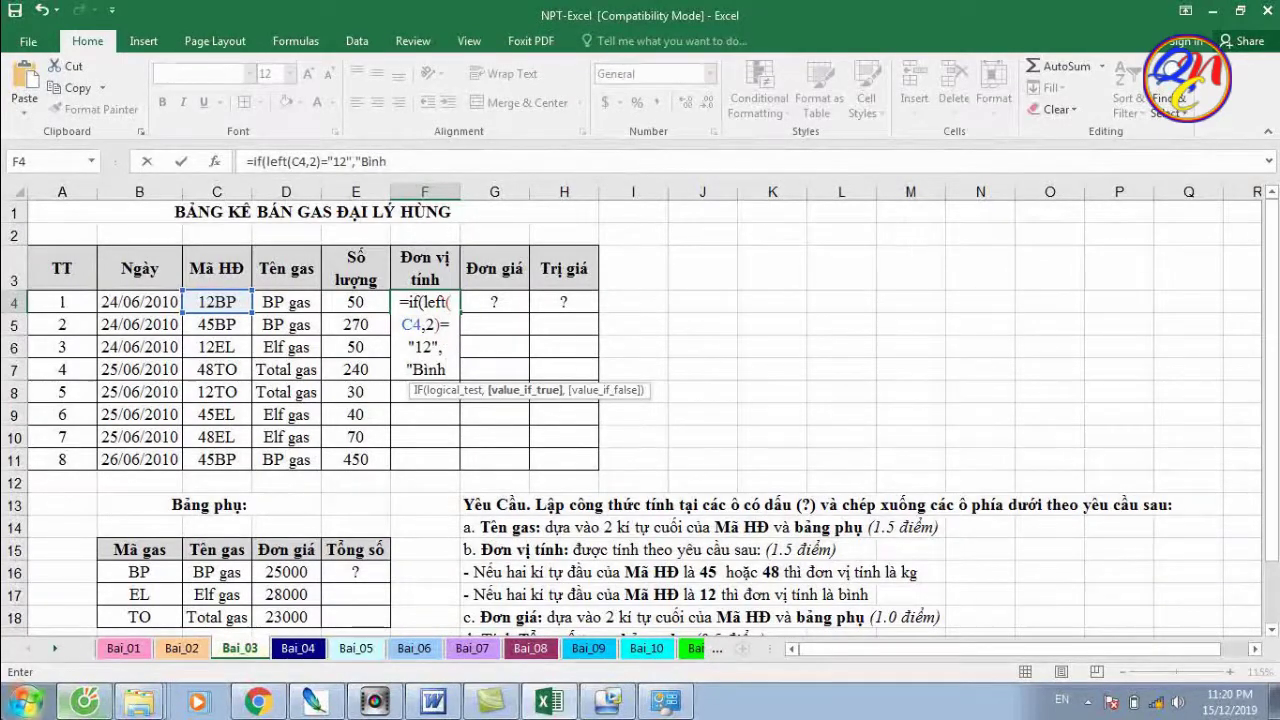
{"action": "type", "text": "\",\""}
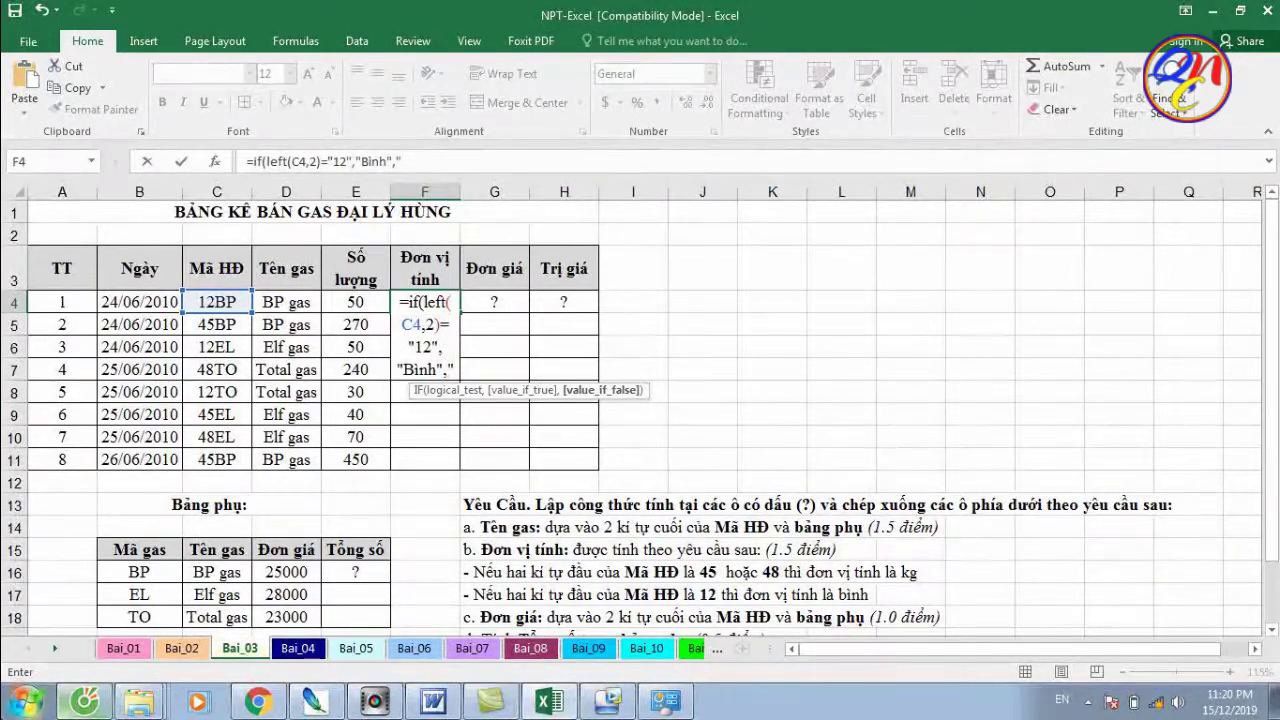
{"action": "type", "text": "Kg"}
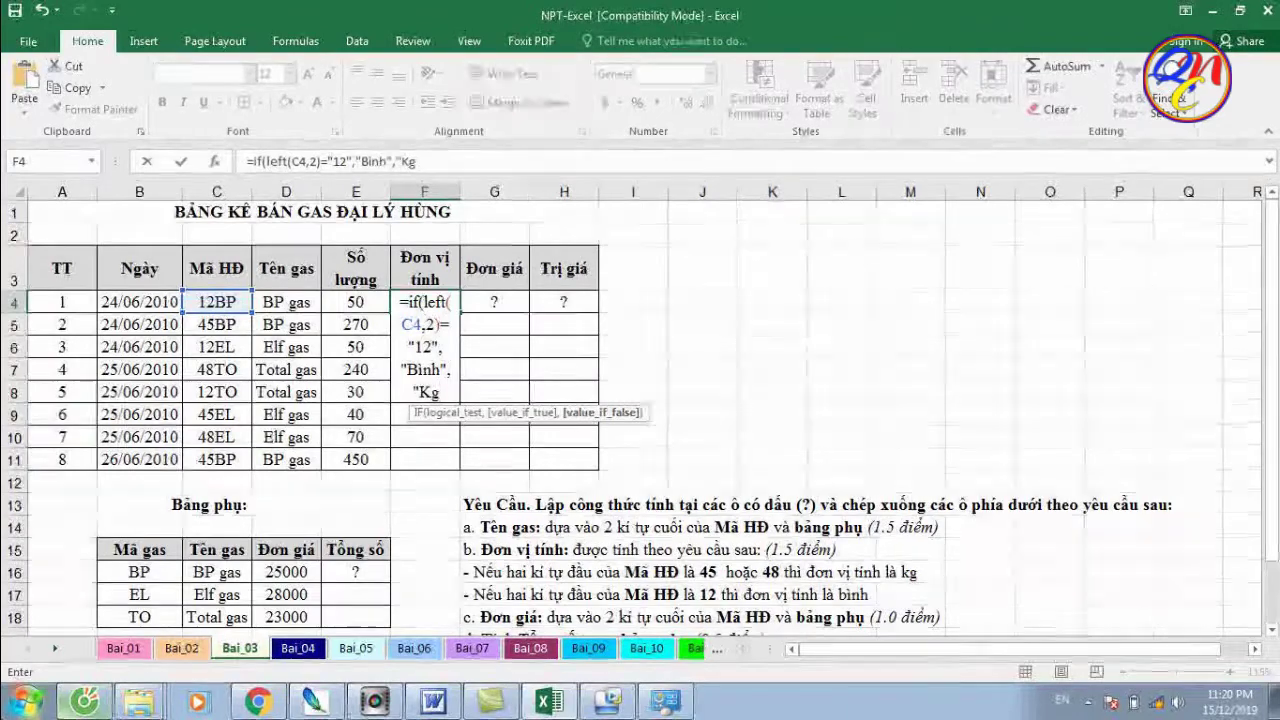
{"action": "type", "text": "\""}
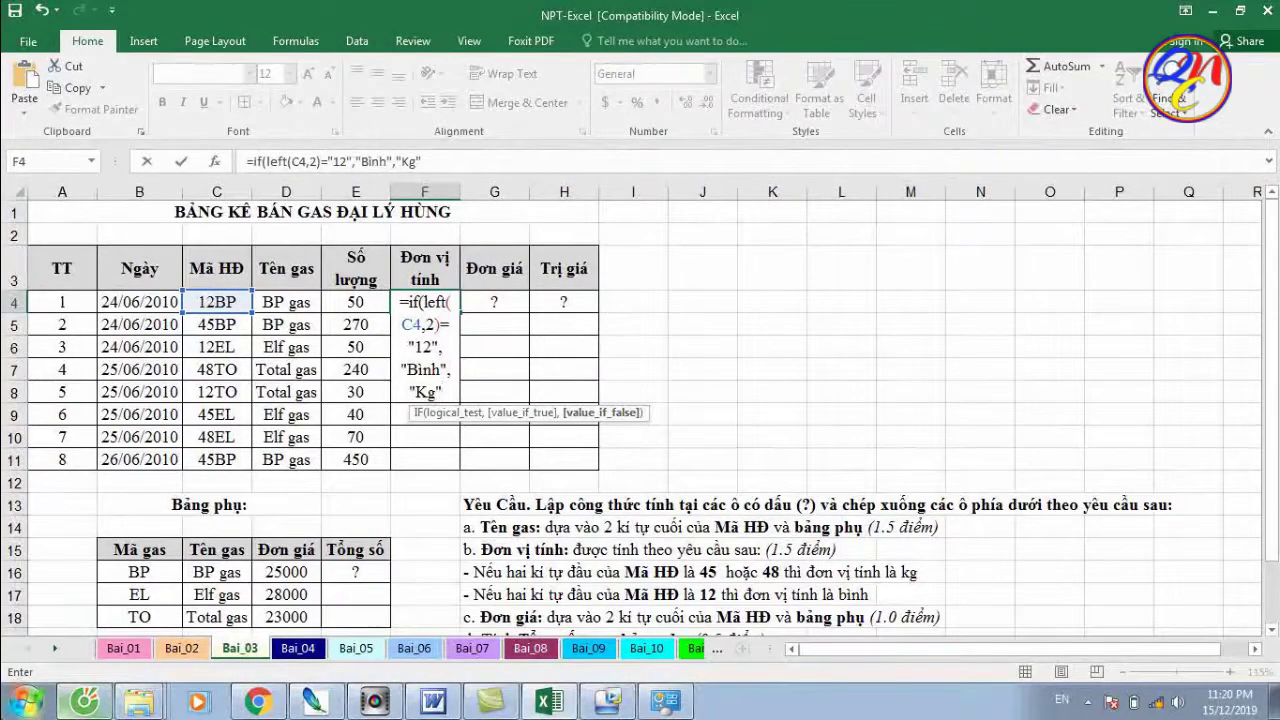
{"action": "type", "text": ")"}
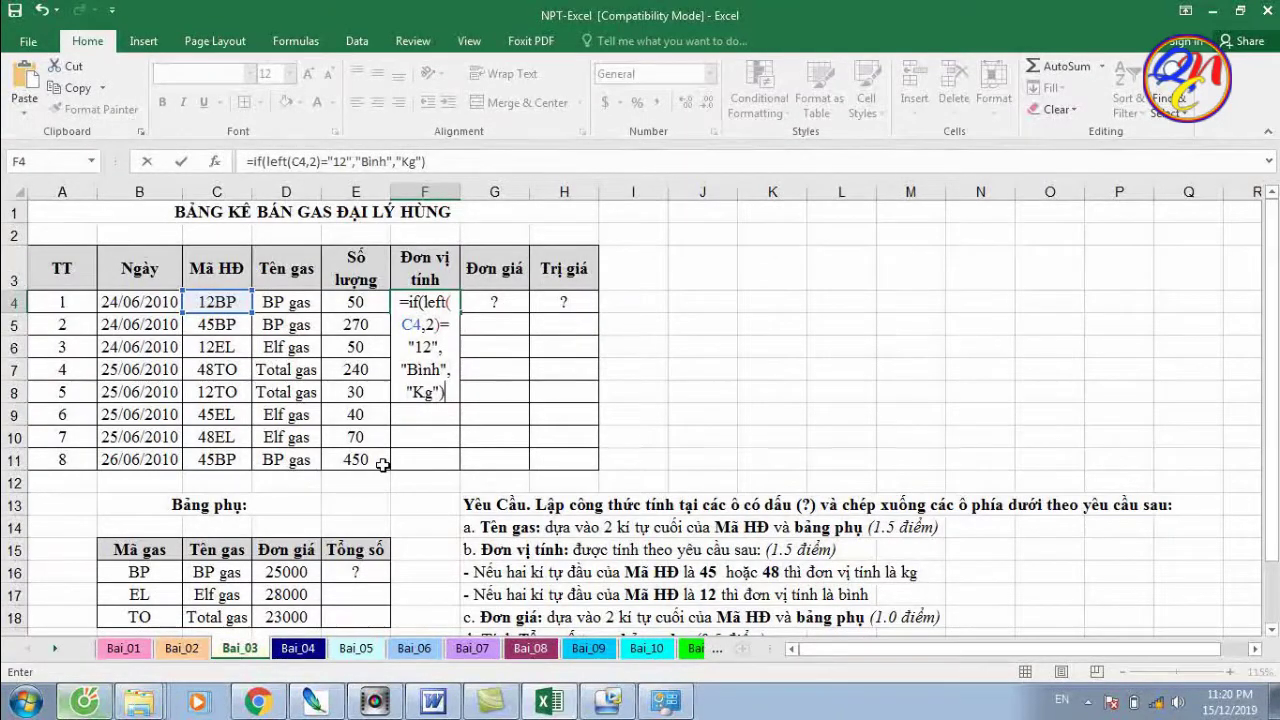
{"action": "key", "text": "Return"}
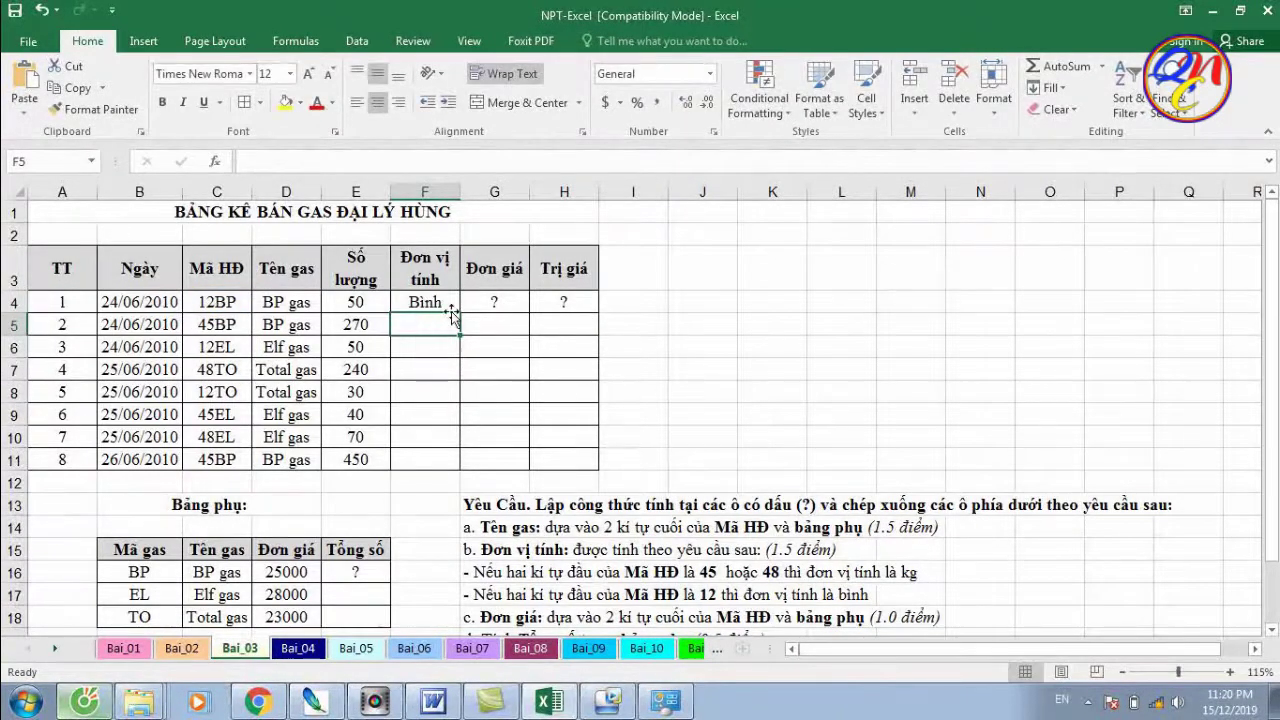
{"action": "double_click", "coordinate": [440, 301]}
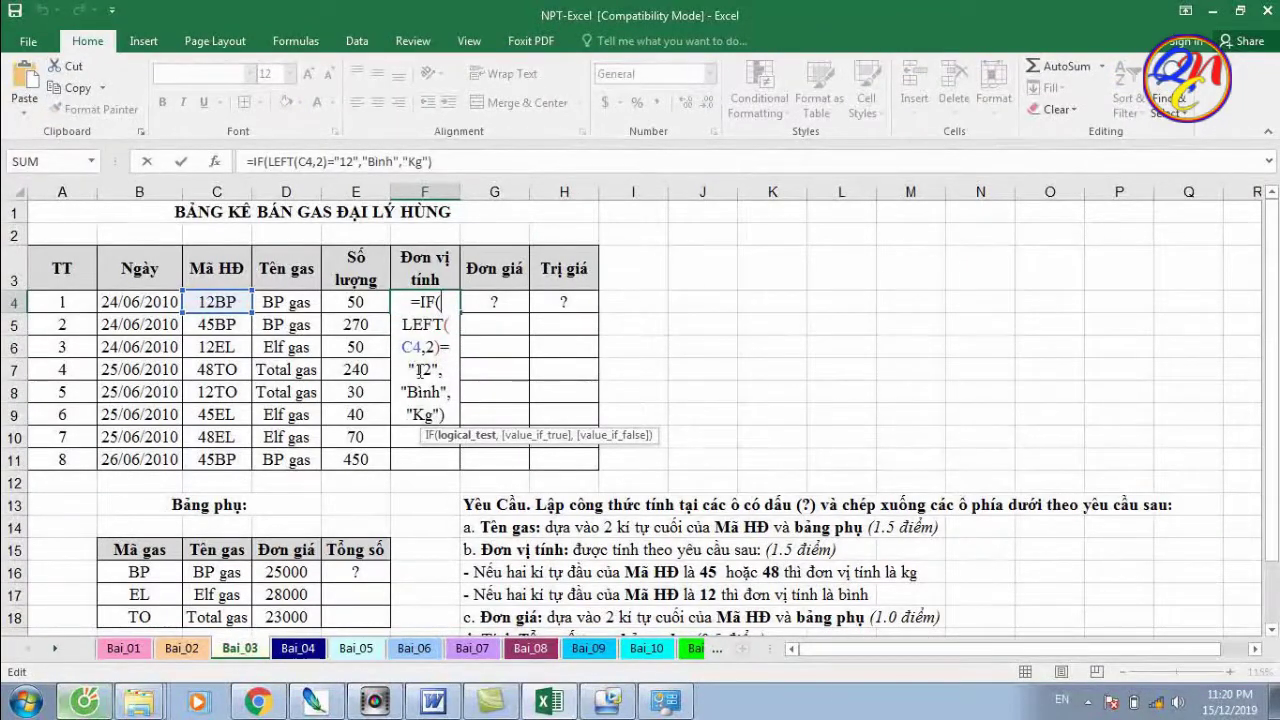
{"action": "left_click_drag", "start_coordinate": [408, 369], "coordinate": [441, 370]}
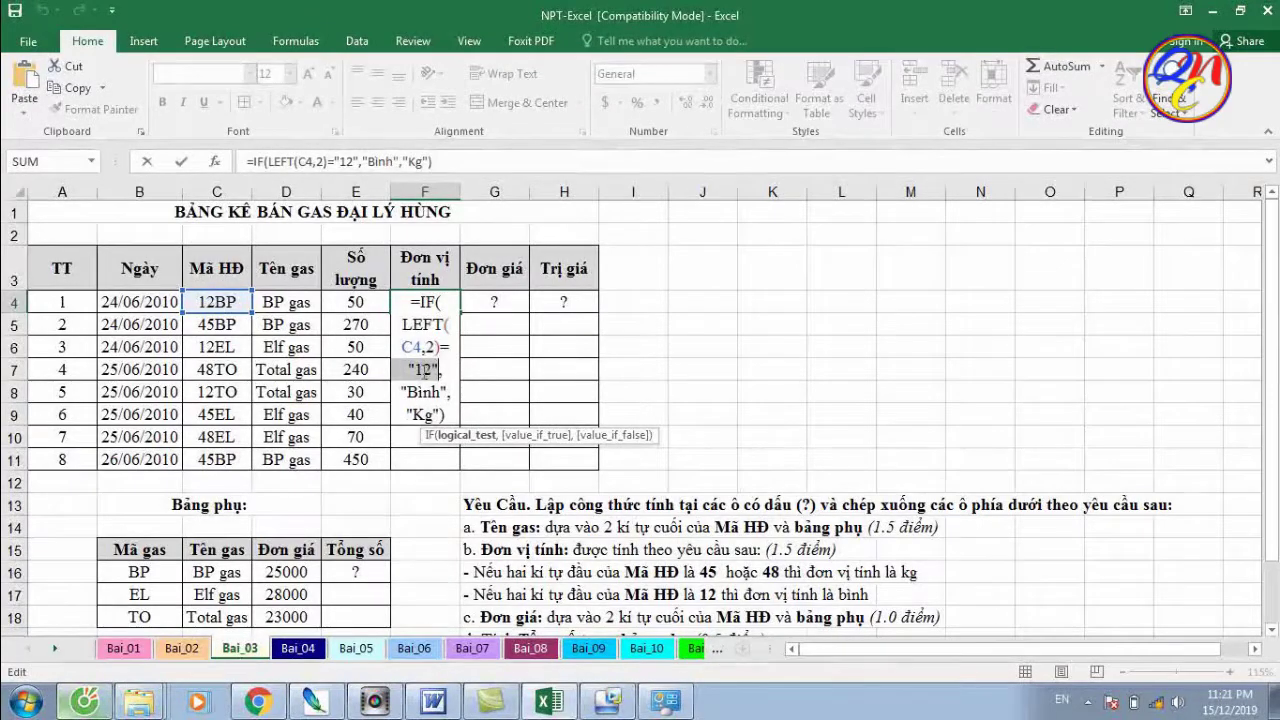
{"action": "left_click", "coordinate": [440, 369]}
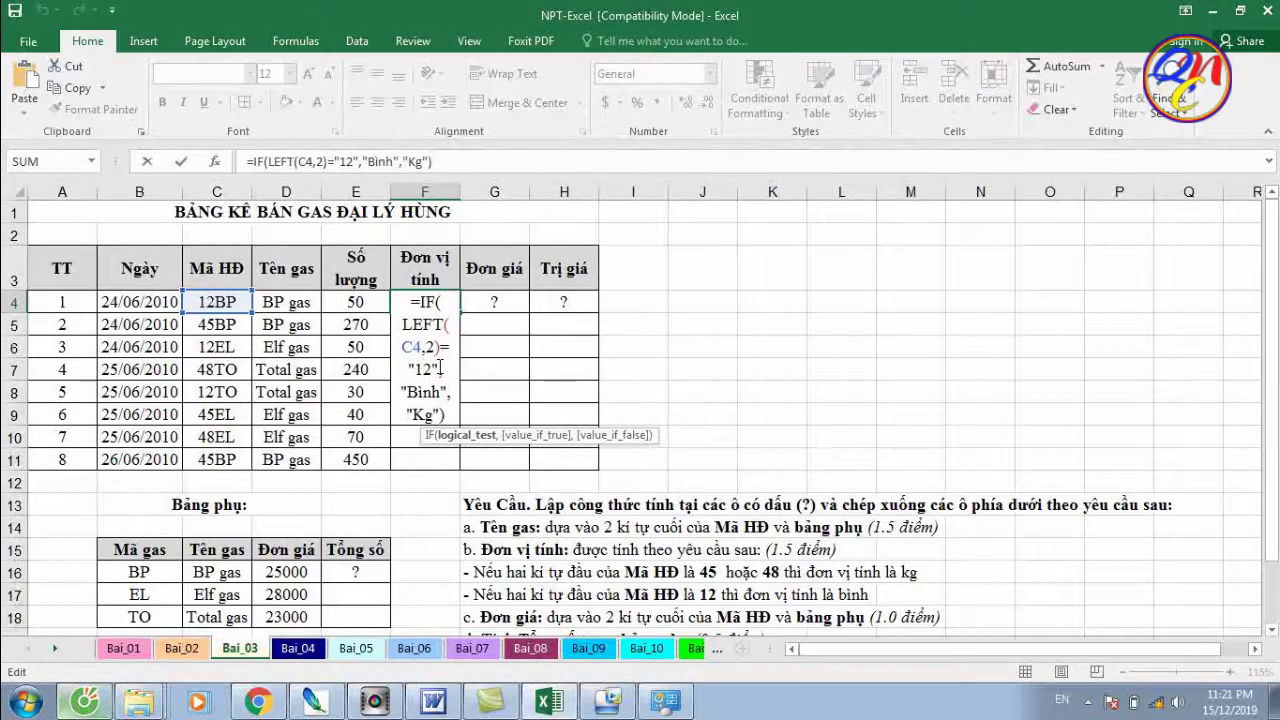
{"action": "left_click_drag", "start_coordinate": [403, 368], "coordinate": [415, 368]}
{"action": "double_click", "coordinate": [417, 372]}
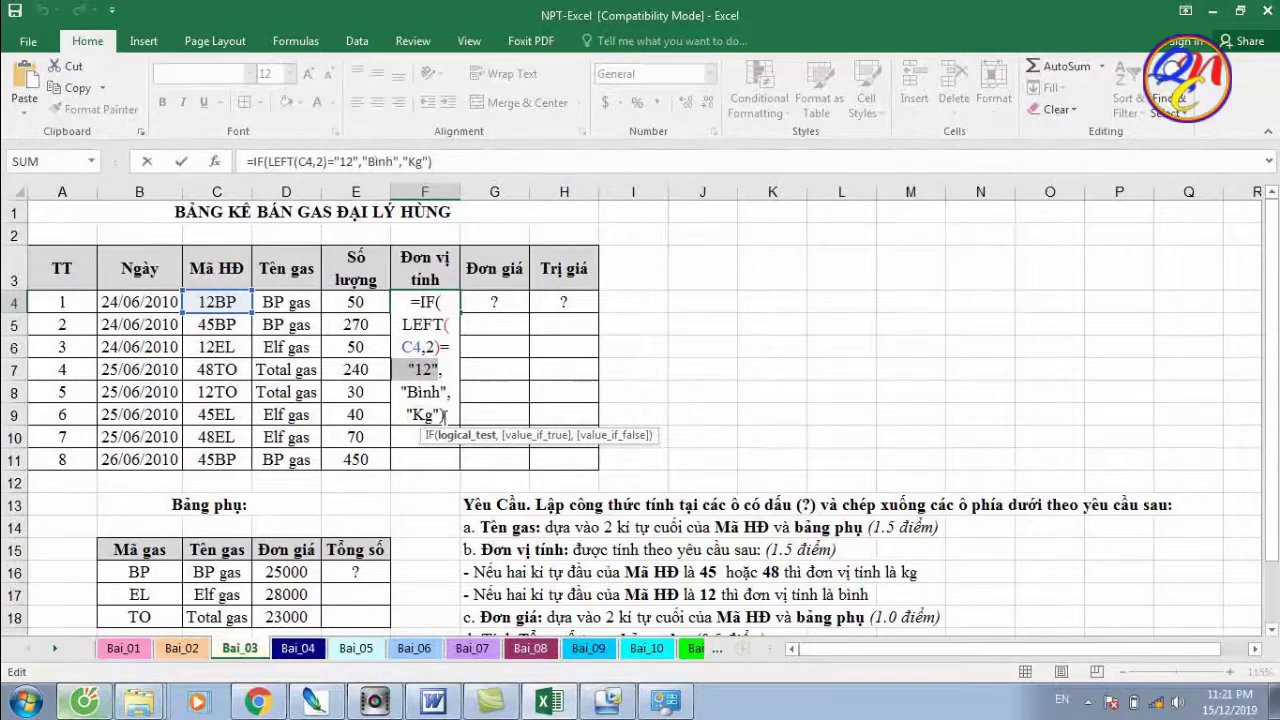
{"action": "key", "text": "Return"}
Leave F4 unchanged and review the Đơn giá requirement below the table
{"action": "left_click", "coordinate": [445, 303]}
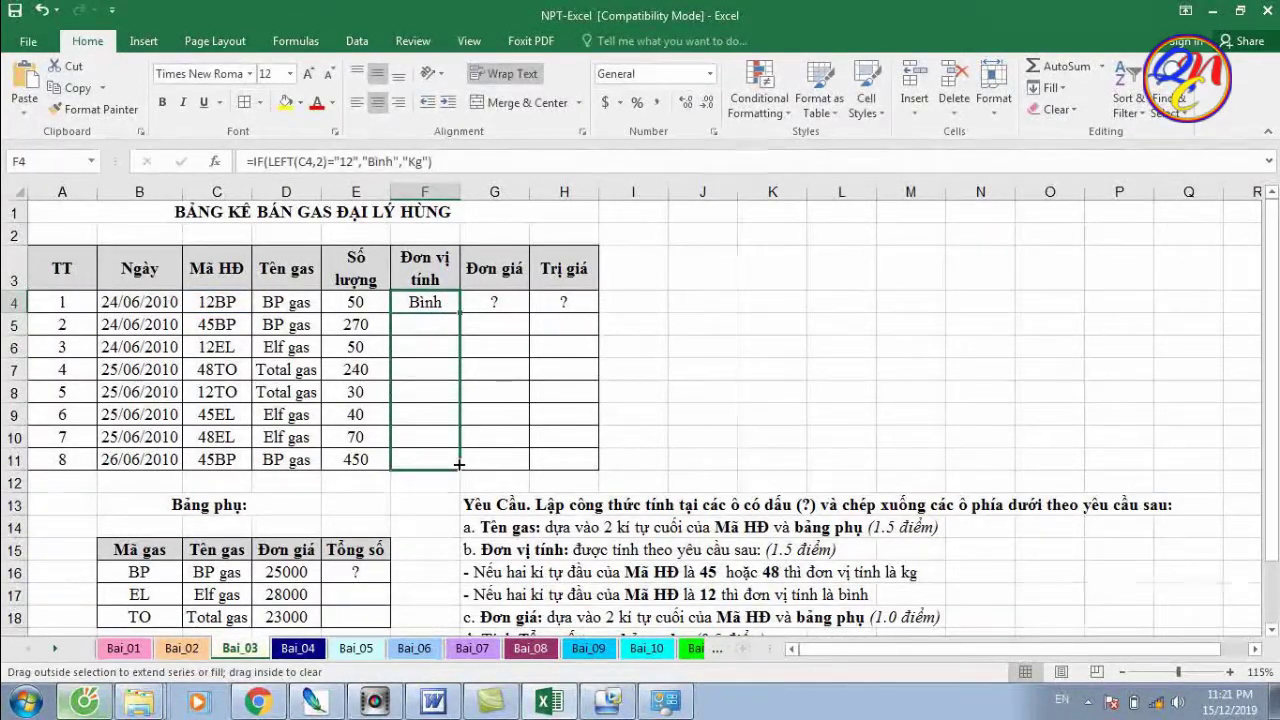
{"action": "left_click_drag", "start_coordinate": [458, 464], "coordinate": [458, 465]}
{"action": "scroll", "coordinate": [475, 437], "scroll_direction": "down", "scroll_amount": 1}
{"action": "scroll", "coordinate": [475, 437], "scroll_direction": "up", "scroll_amount": 1}
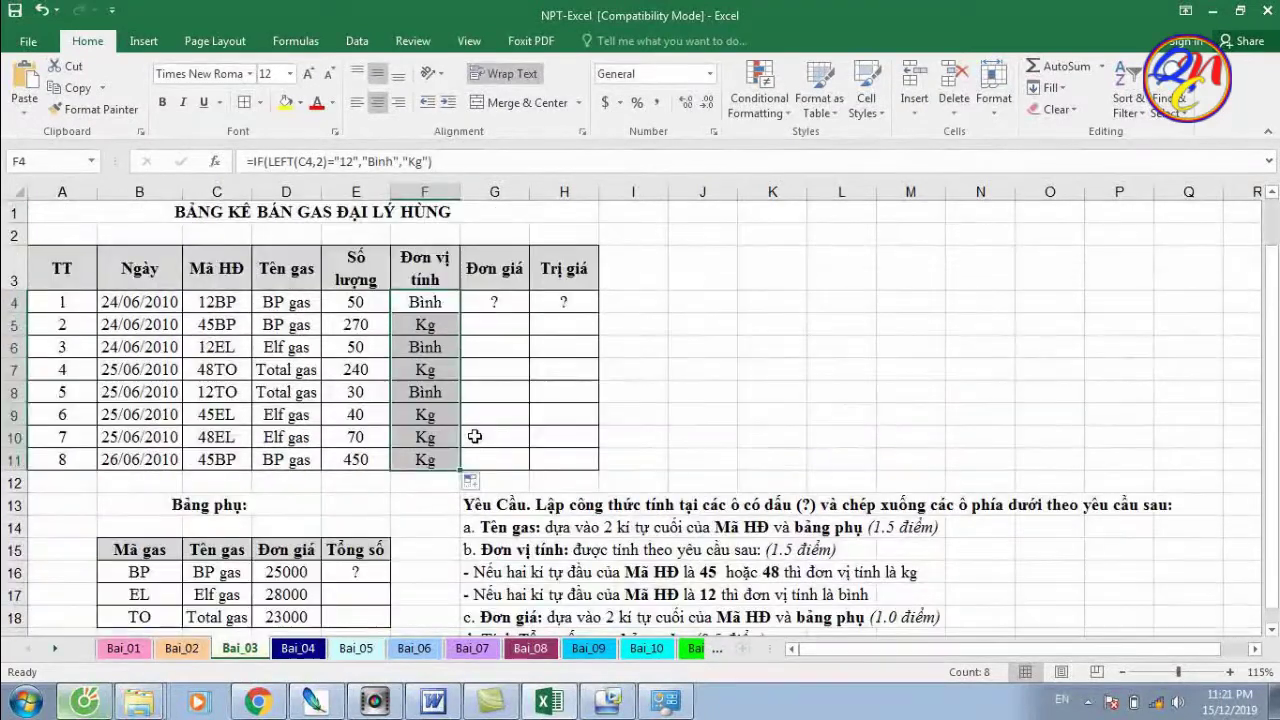
{"action": "scroll", "coordinate": [480, 430], "scroll_direction": "down", "scroll_amount": 2}
{"action": "left_click", "coordinate": [510, 459]}
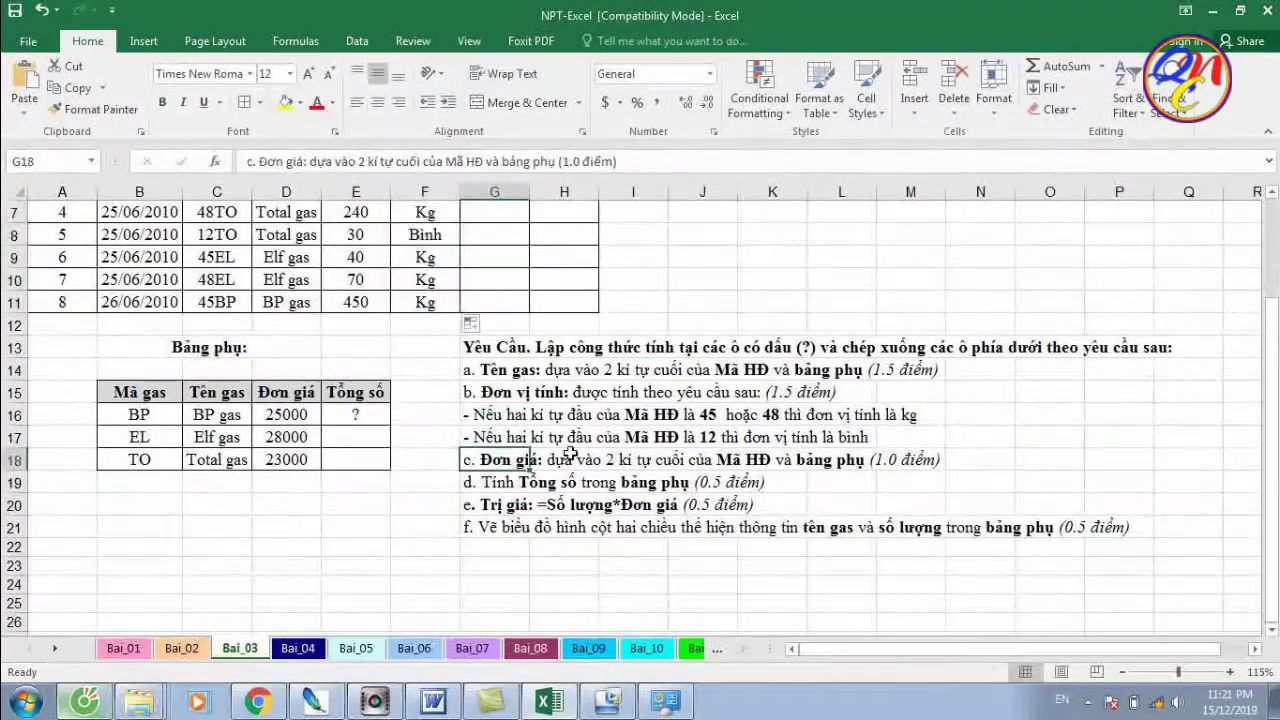
{"action": "scroll", "coordinate": [798, 484], "scroll_direction": "up", "scroll_amount": 1}
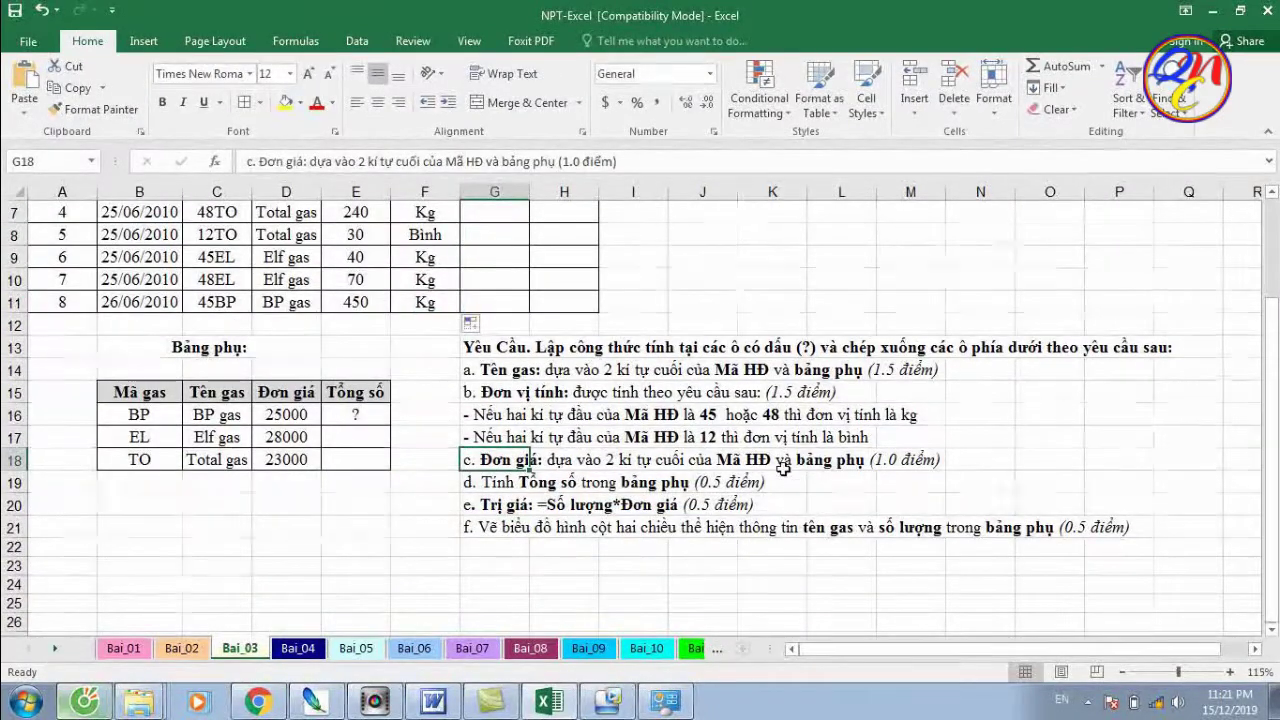
{"action": "scroll", "coordinate": [642, 370], "scroll_direction": "up", "scroll_amount": 1}
Enter =VLOOKUP(RIGHT(C4,2),$B$16:$D$18,3,0) in G4 to look up the unit price
{"action": "left_click", "coordinate": [490, 310]}
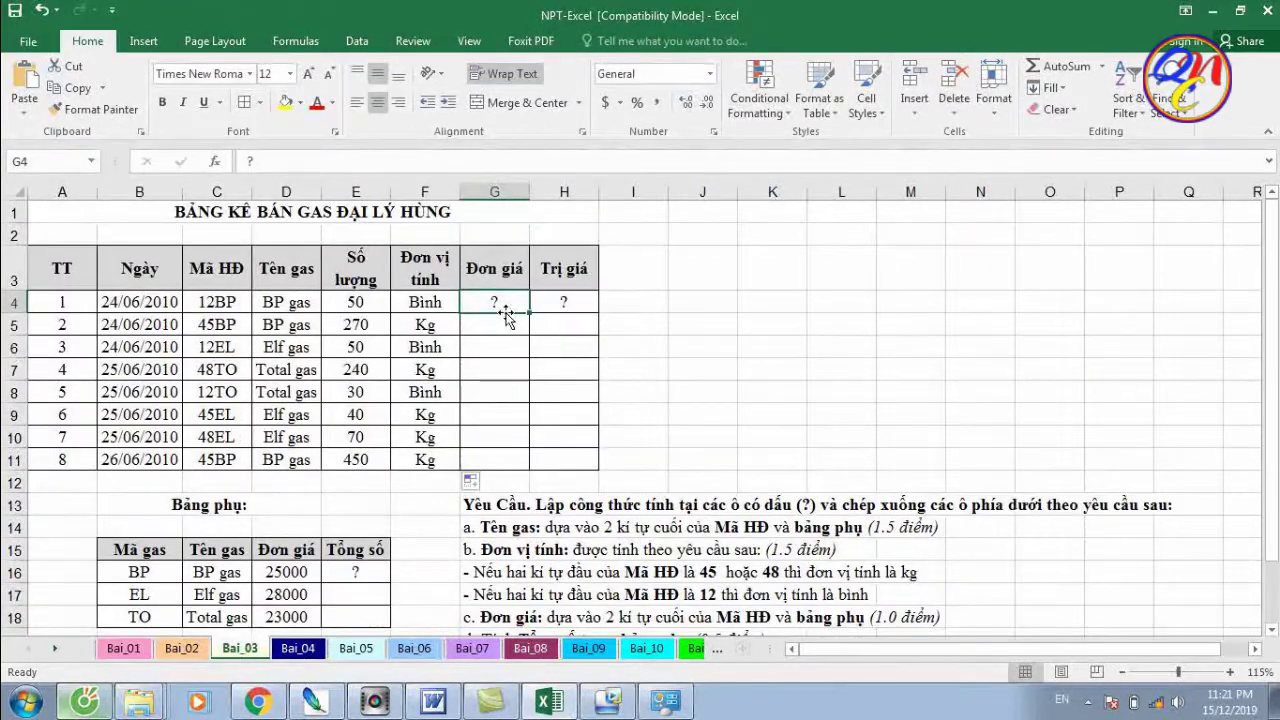
{"action": "type", "text": "=v"}
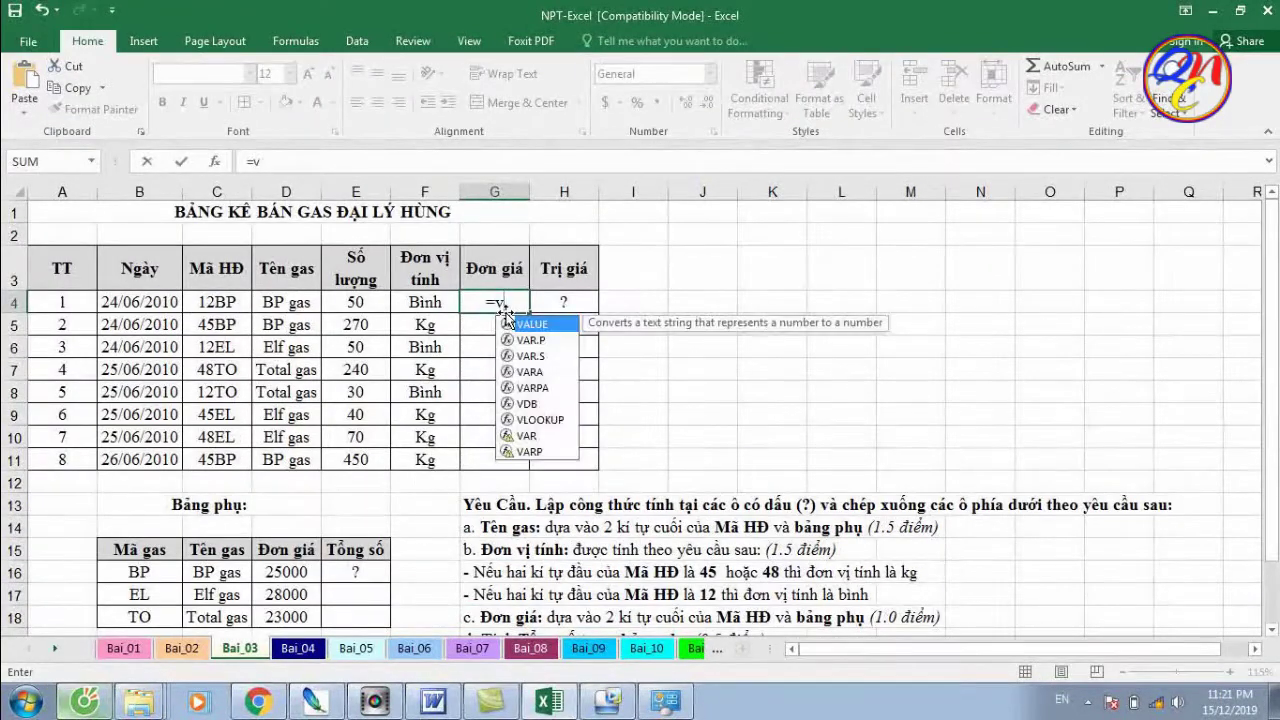
{"action": "type", "text": "look"}
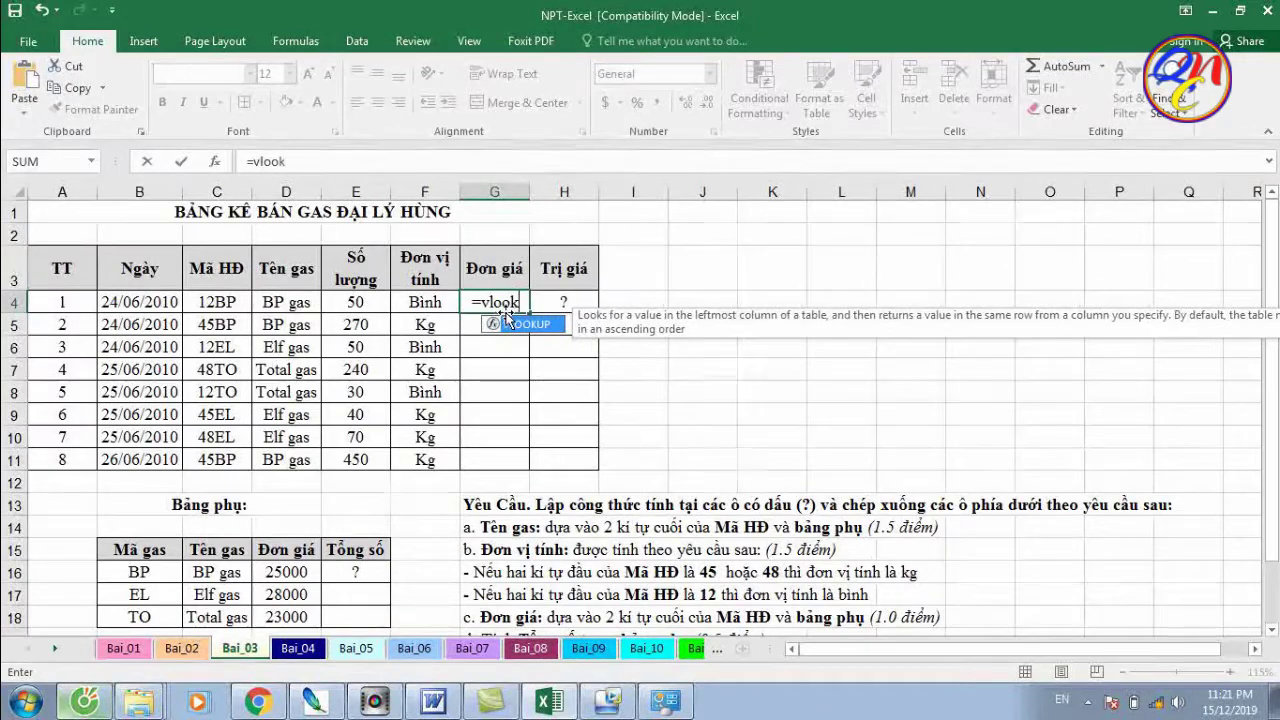
{"action": "type", "text": "up"}
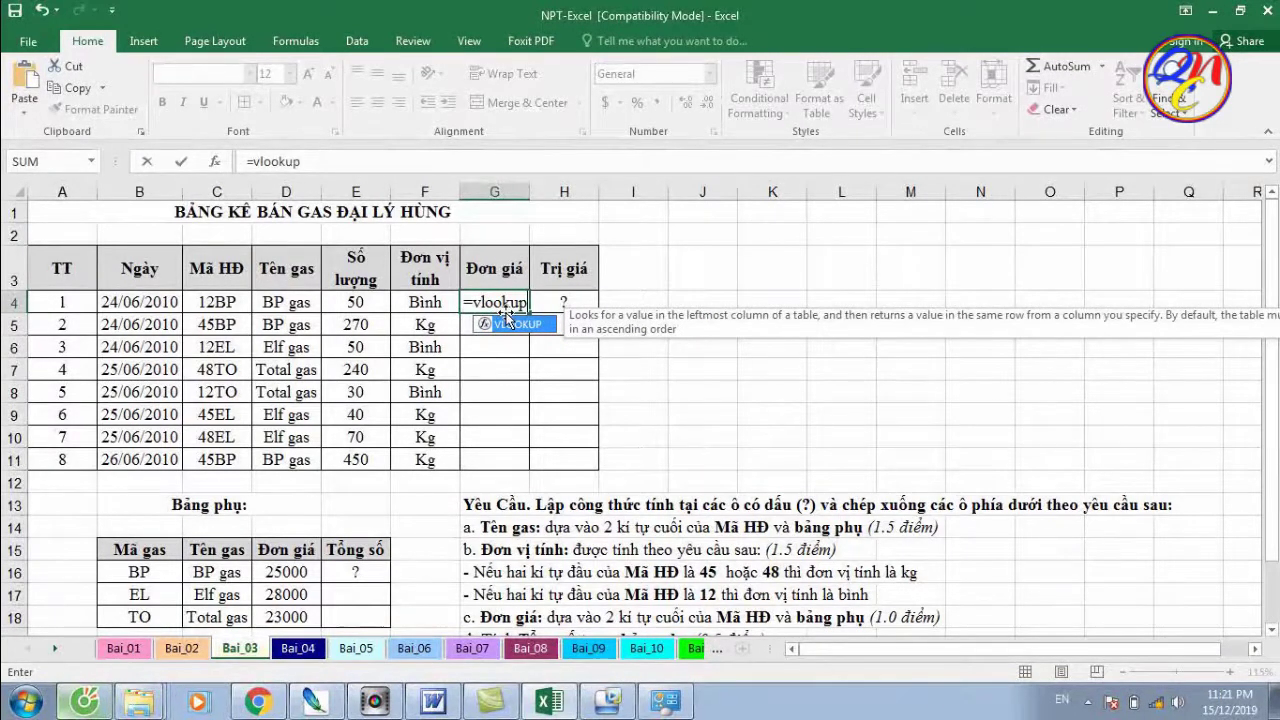
{"action": "type", "text": "("}
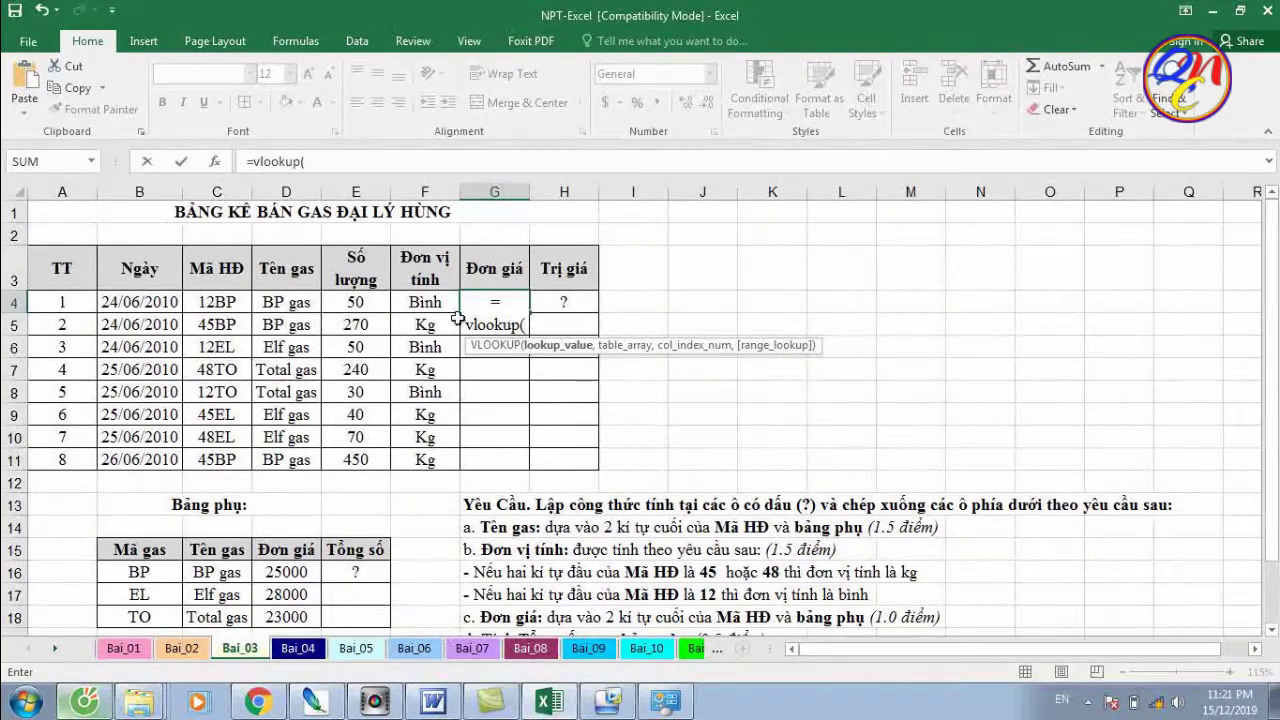
{"action": "type", "text": "ri"}
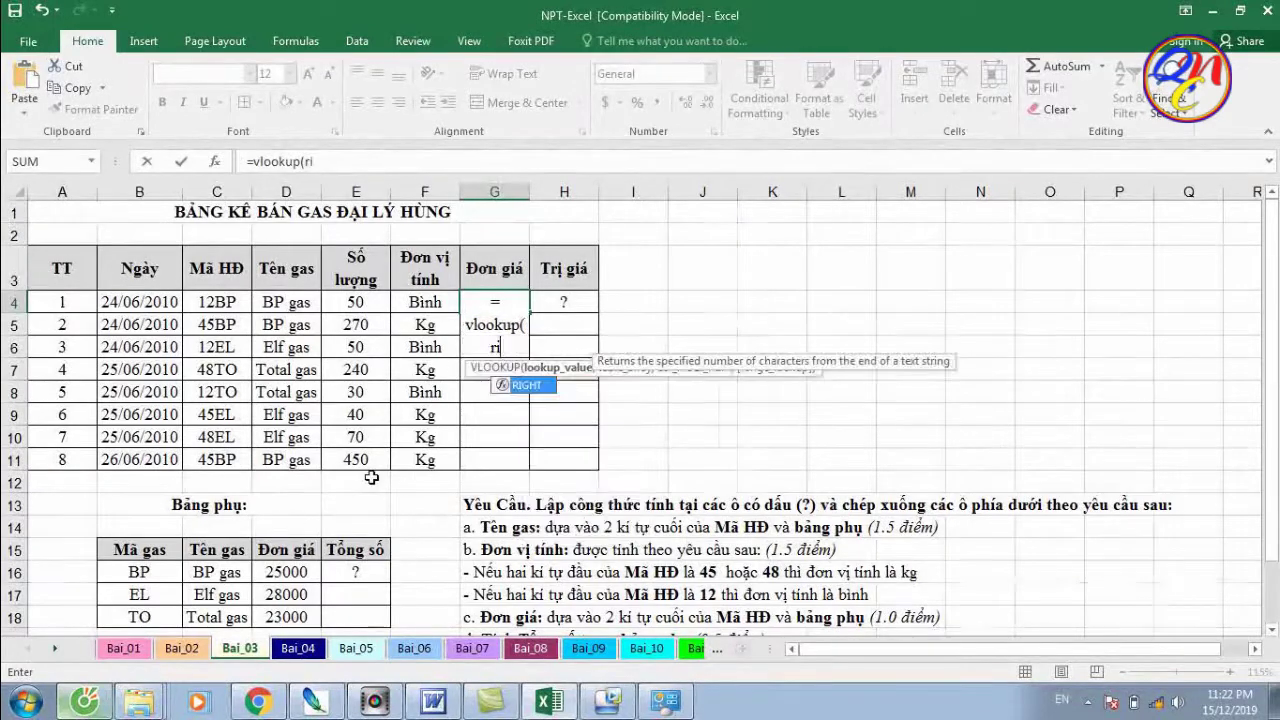
{"action": "type", "text": "f"}
{"action": "key", "text": "BackSpace"}
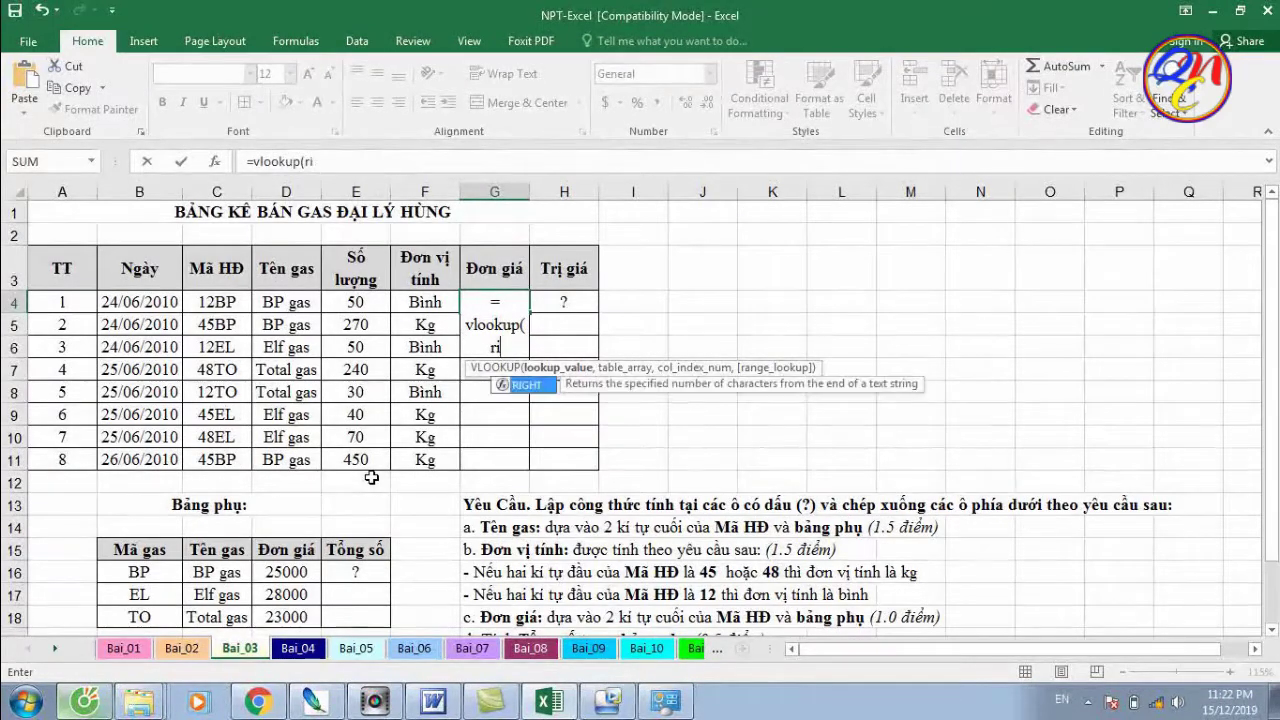
{"action": "type", "text": "ght"}
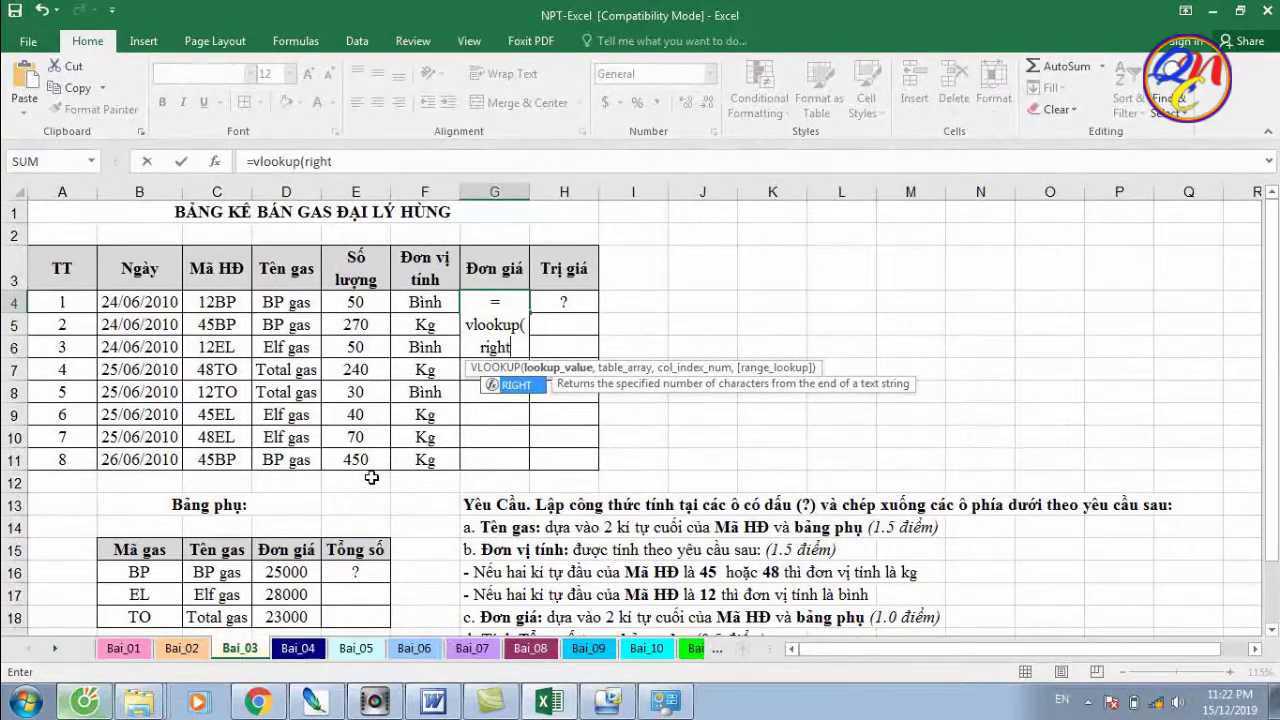
{"action": "type", "text": "("}
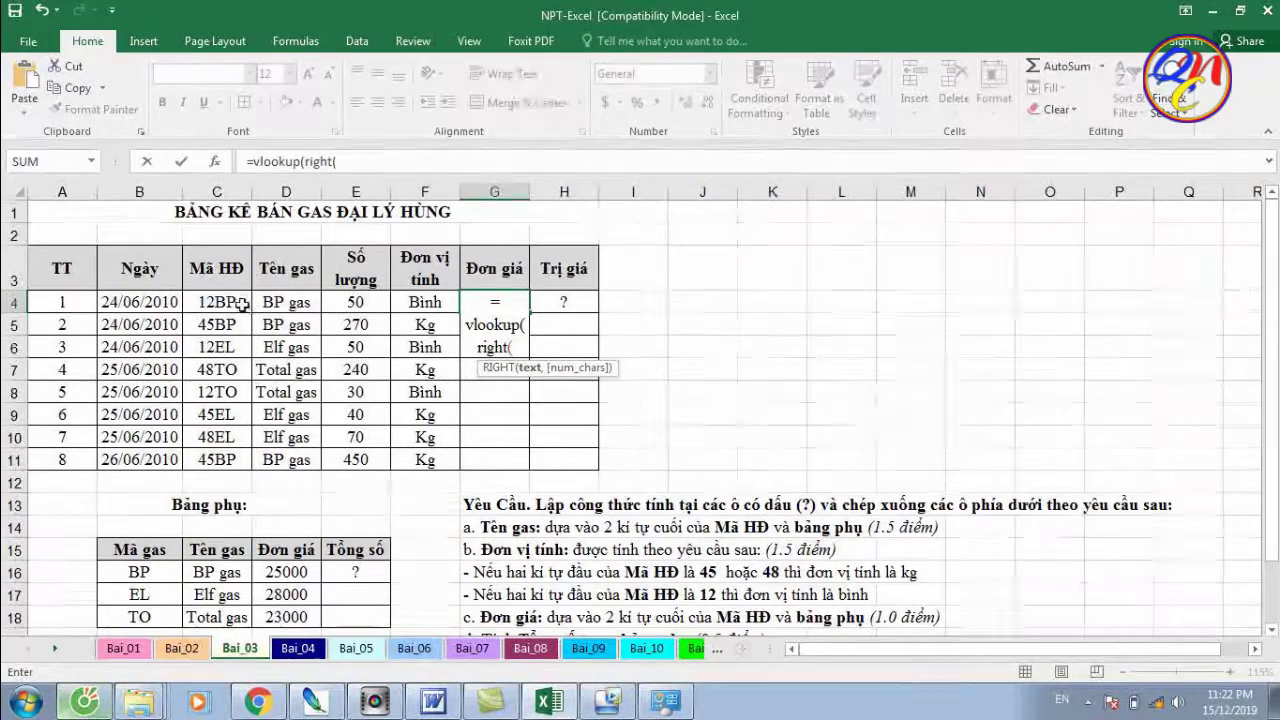
{"action": "left_click", "coordinate": [242, 304]}
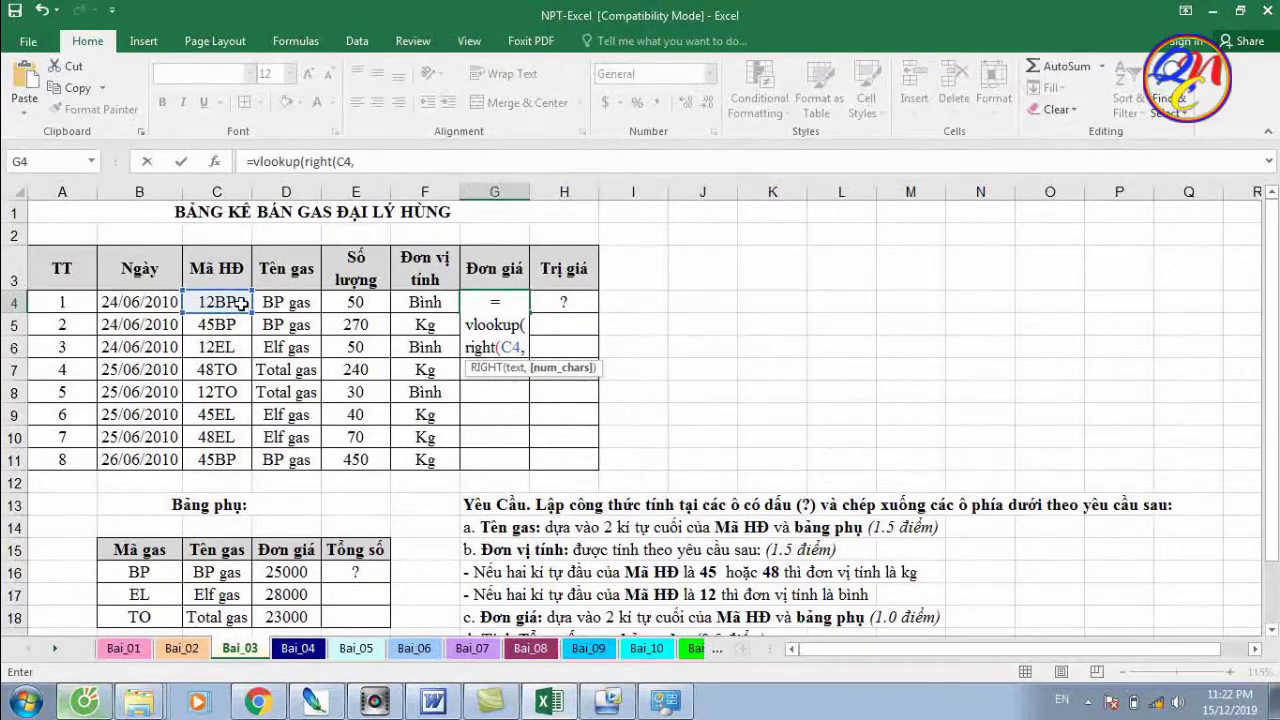
{"action": "type", "text": "2),B16"}
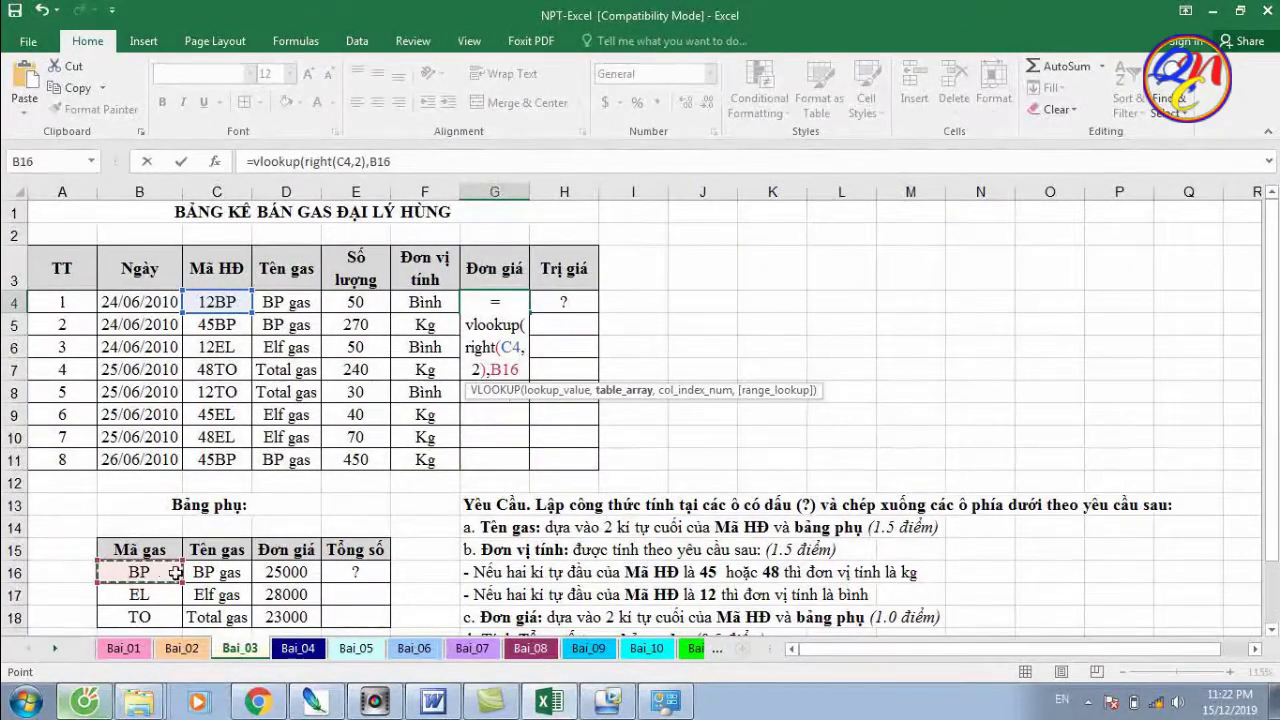
{"action": "mouse_move", "coordinate": [136, 571]}
{"action": "left_mouse_down"}
{"action": "mouse_move", "coordinate": [265, 588]}
{"action": "mouse_move", "coordinate": [270, 617]}
{"action": "left_mouse_up"}
{"action": "key", "text": "F4"}
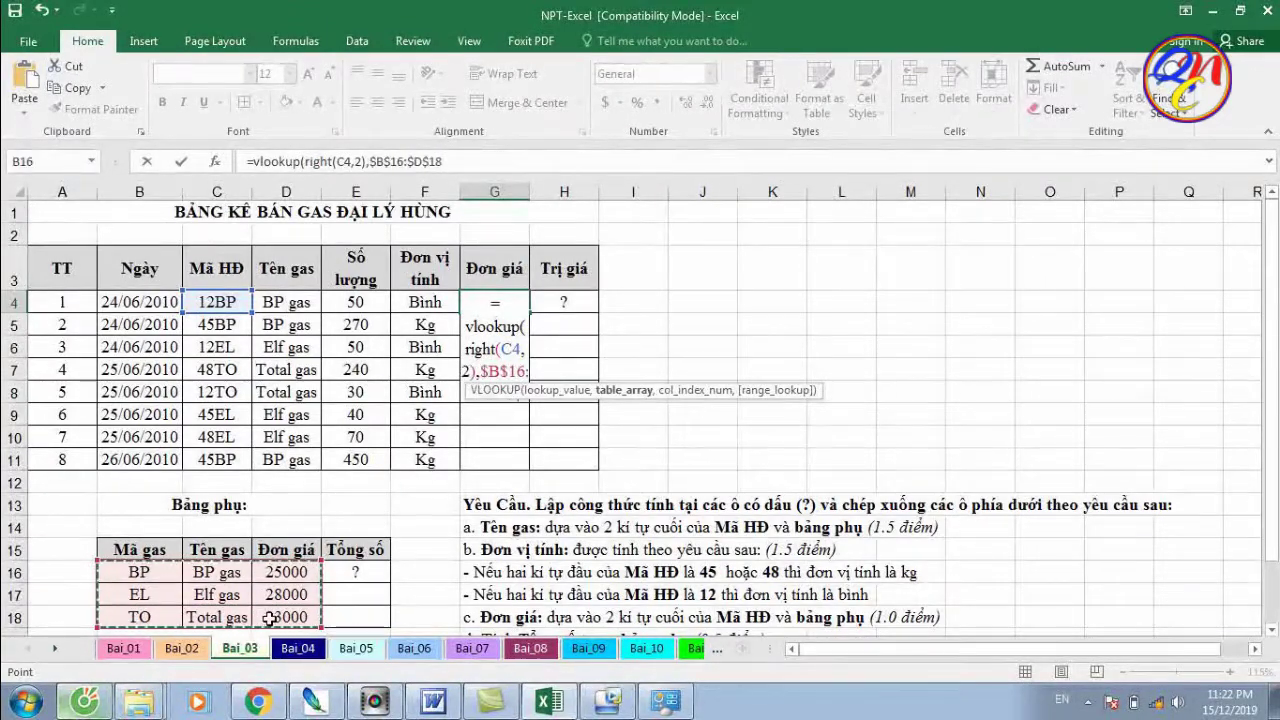
{"action": "type", "text": ","}
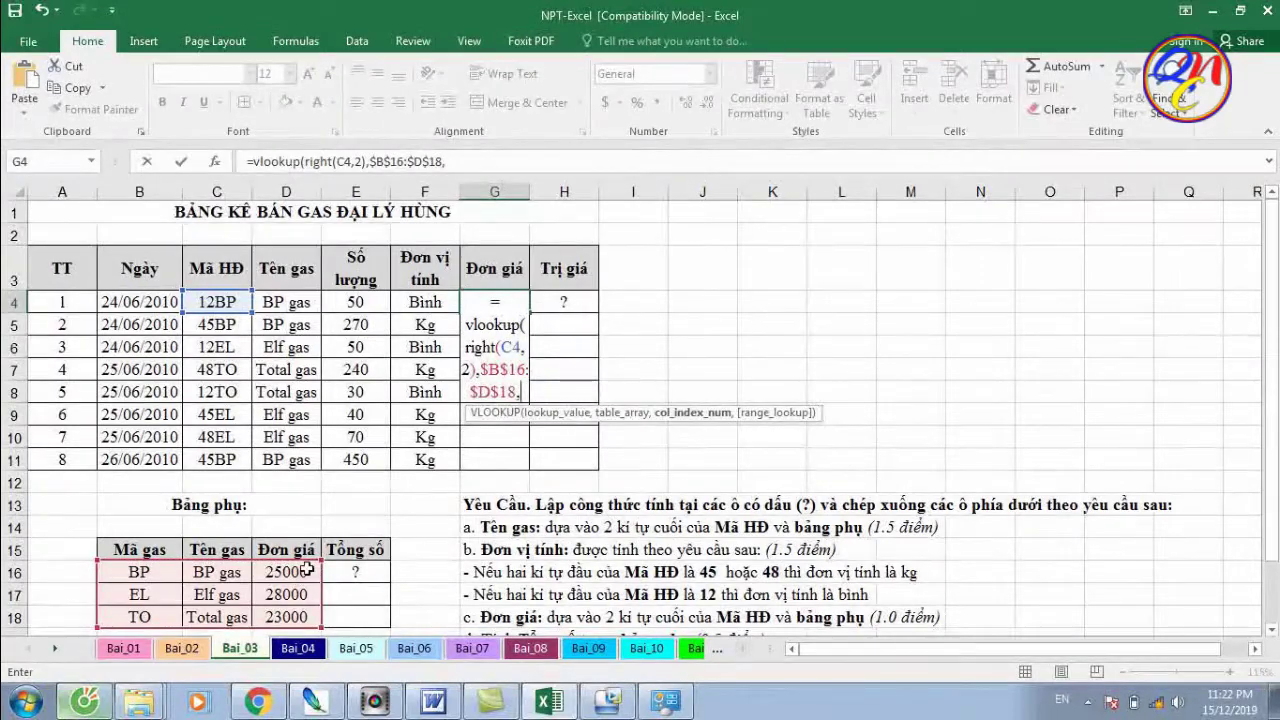
{"action": "type", "text": "3,"}
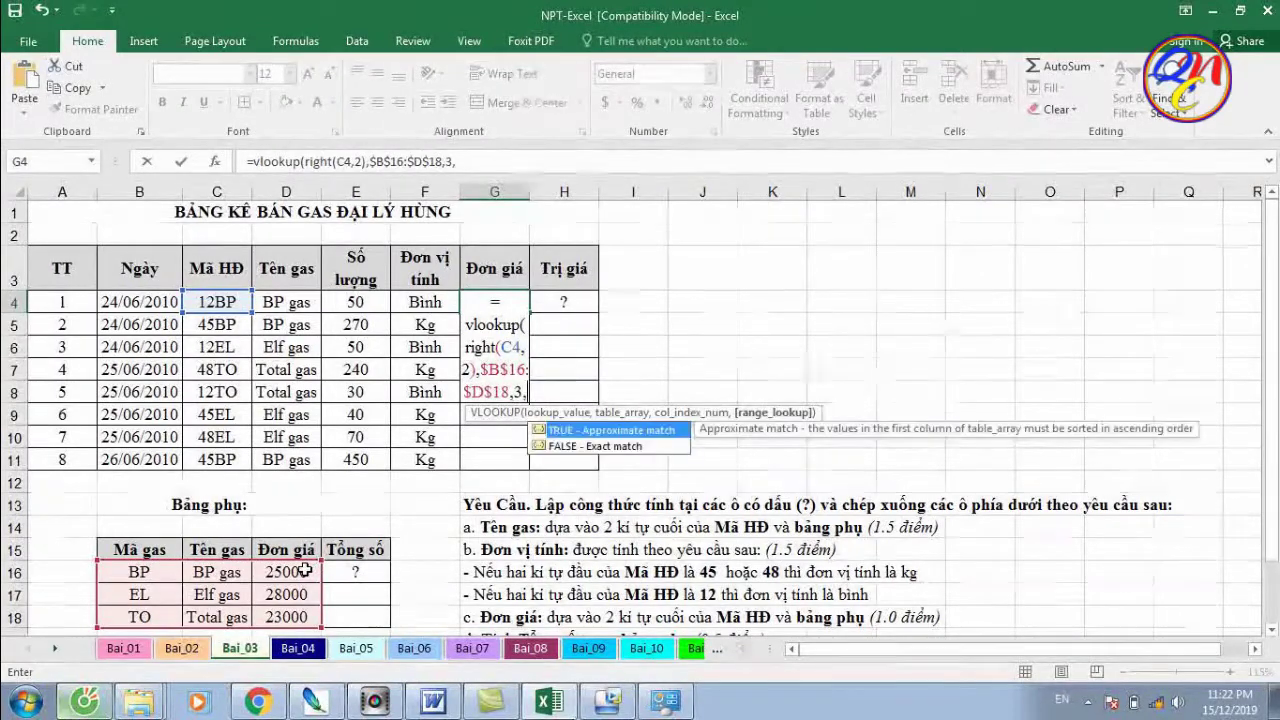
{"action": "type", "text": "0"}
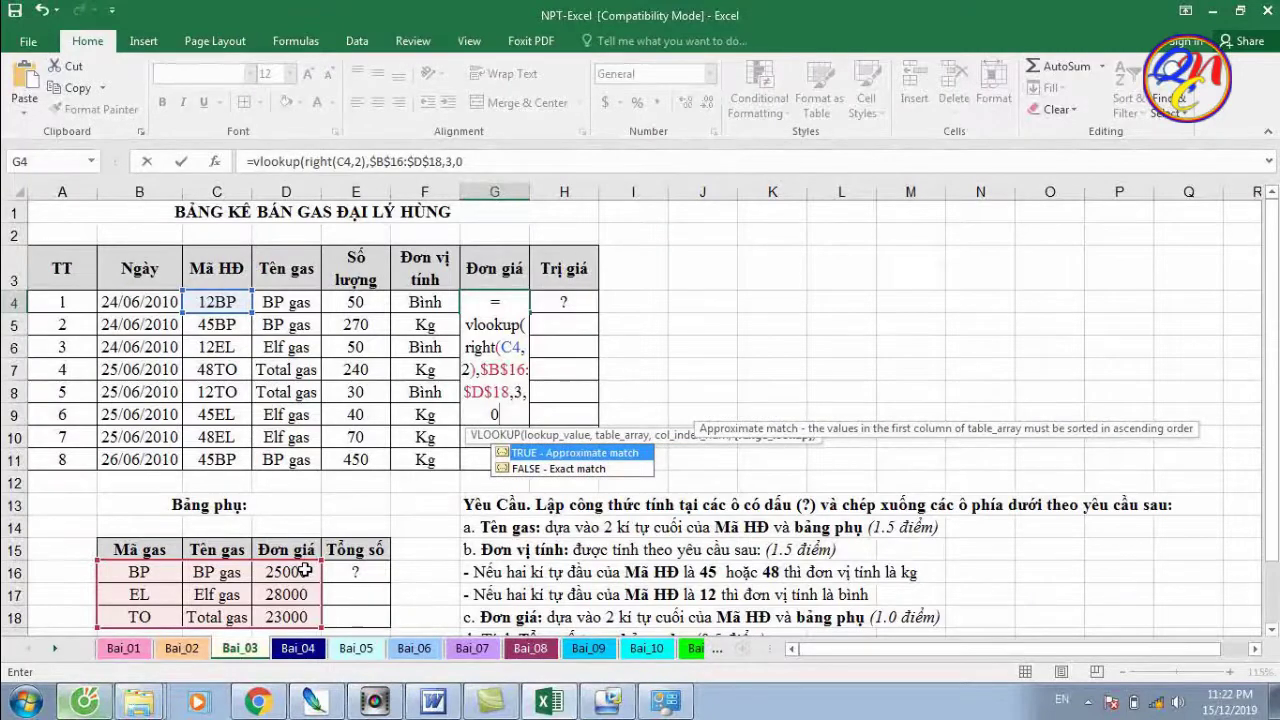
{"action": "type", "text": ")"}
{"action": "key", "text": "Return"}
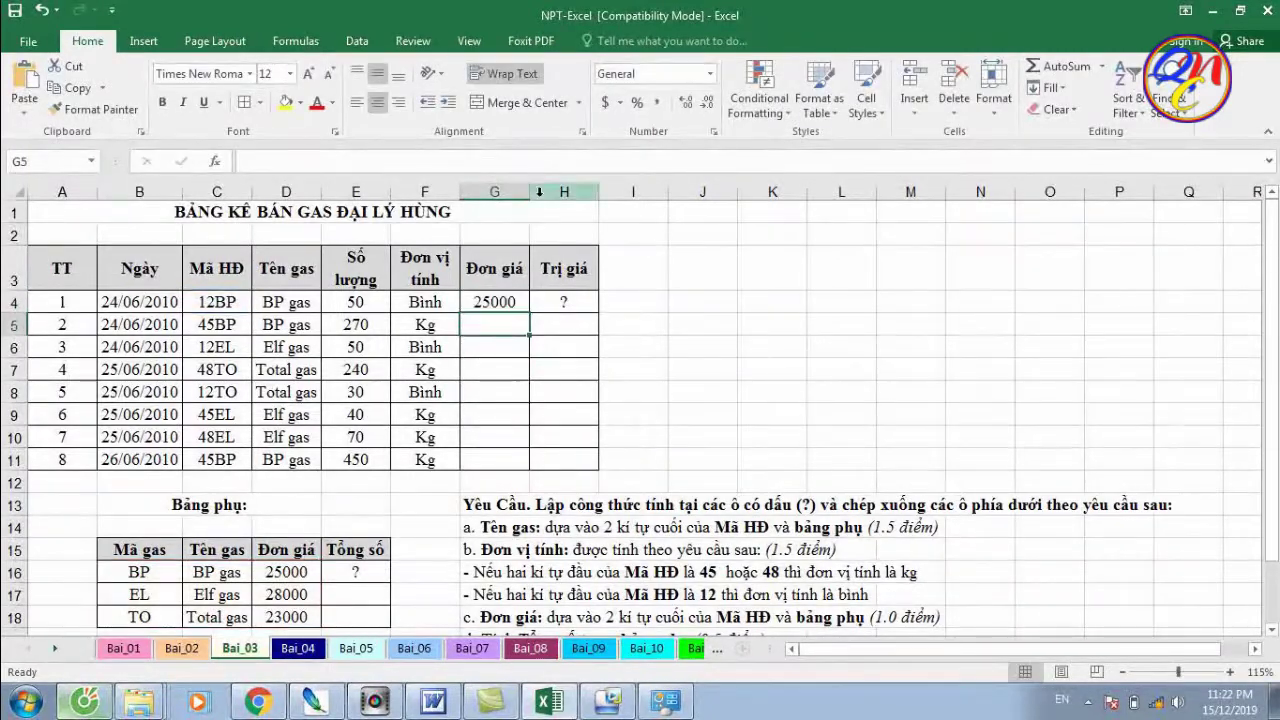
Copy the G4 price formula down to G11, showing 25000, 28000 or 23000
{"action": "left_click", "coordinate": [512, 300]}
{"action": "left_click_drag", "start_coordinate": [530, 313], "coordinate": [531, 460]}
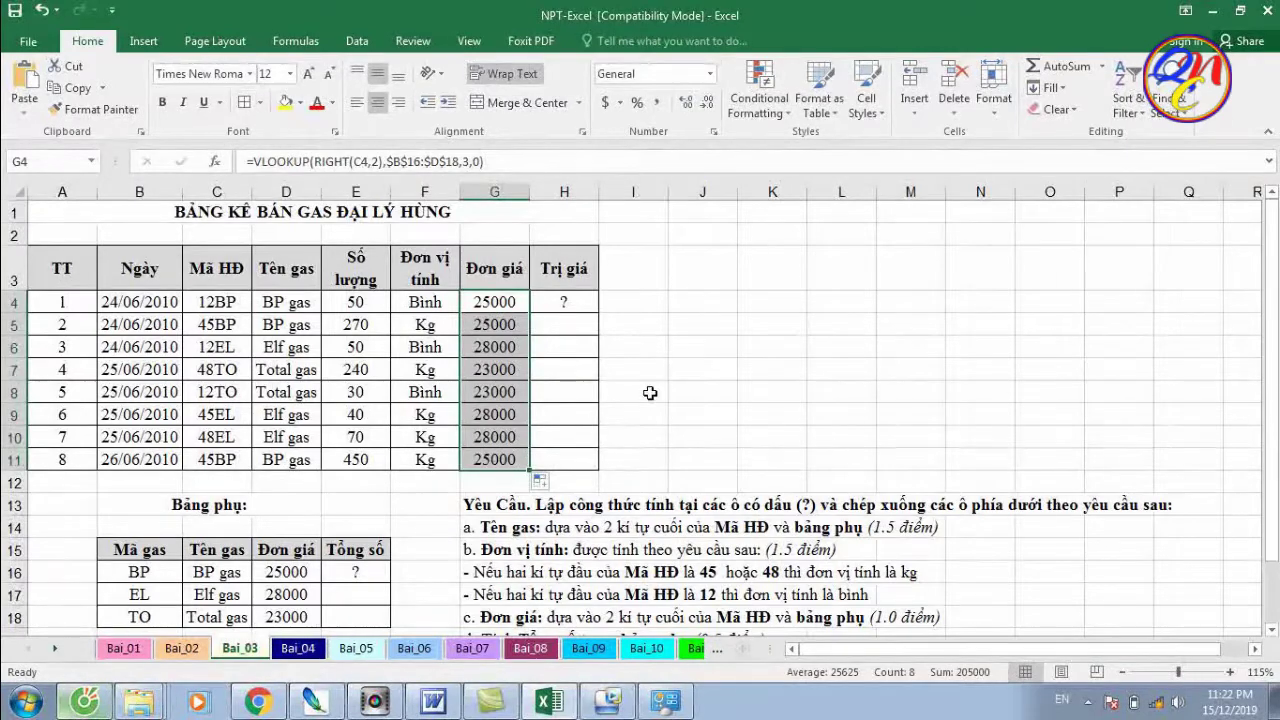
{"action": "scroll", "coordinate": [651, 394], "scroll_direction": "down", "scroll_amount": 1}
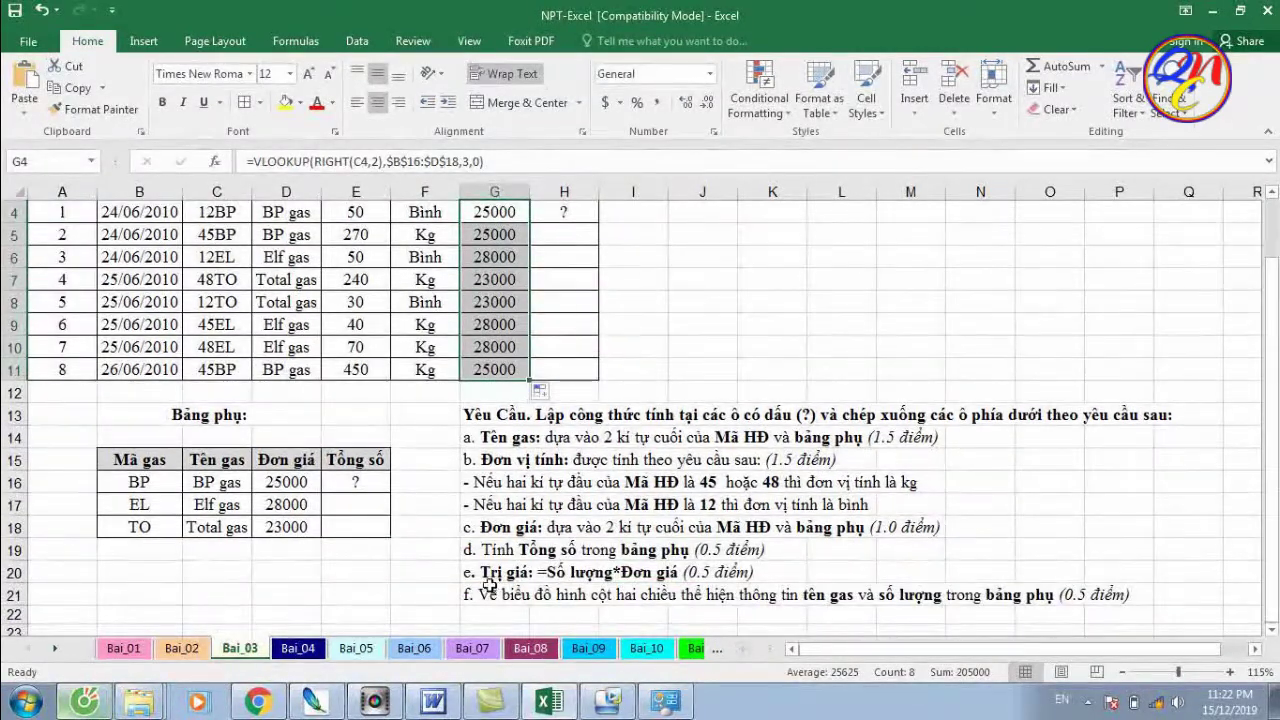
Compute Trị giá as =E4*G4 in H4 and fill it down to H11
{"action": "left_click", "coordinate": [484, 576]}
{"action": "left_click_drag", "start_coordinate": [484, 572], "coordinate": [683, 571]}
{"action": "scroll", "coordinate": [620, 450], "scroll_direction": "up", "scroll_amount": 1}
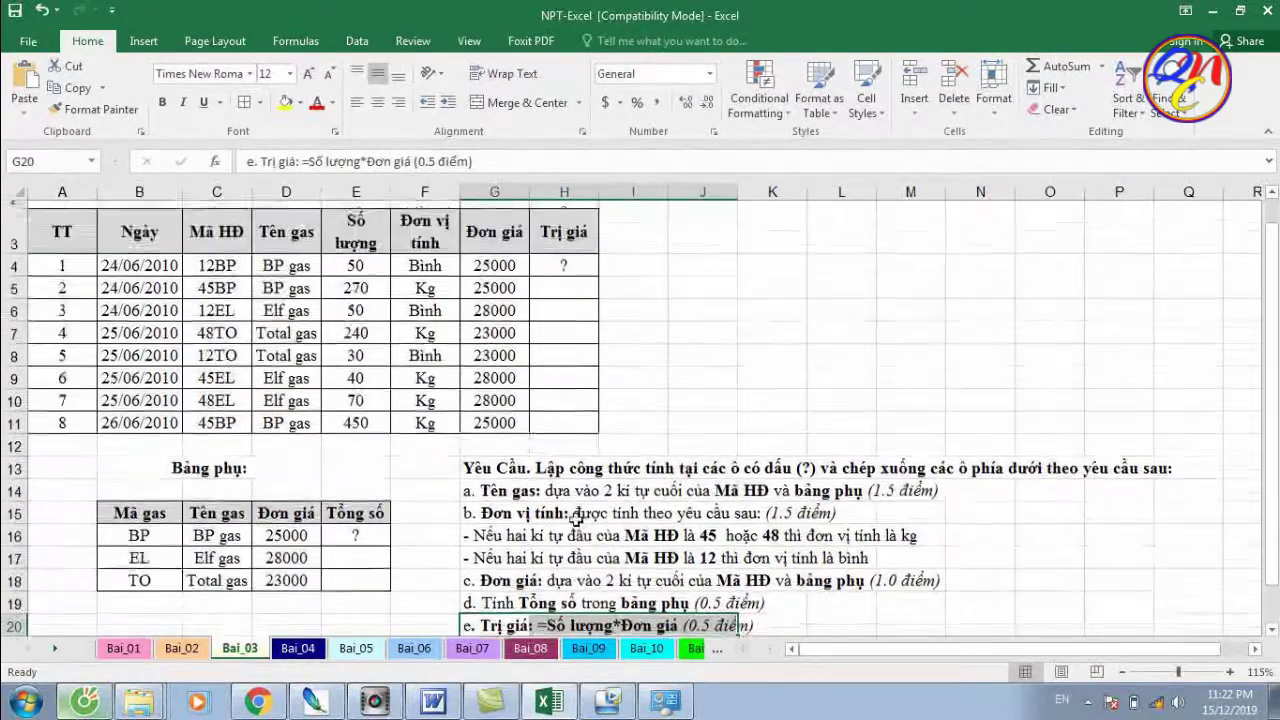
{"action": "left_click", "coordinate": [568, 299]}
{"action": "type", "text": "="}
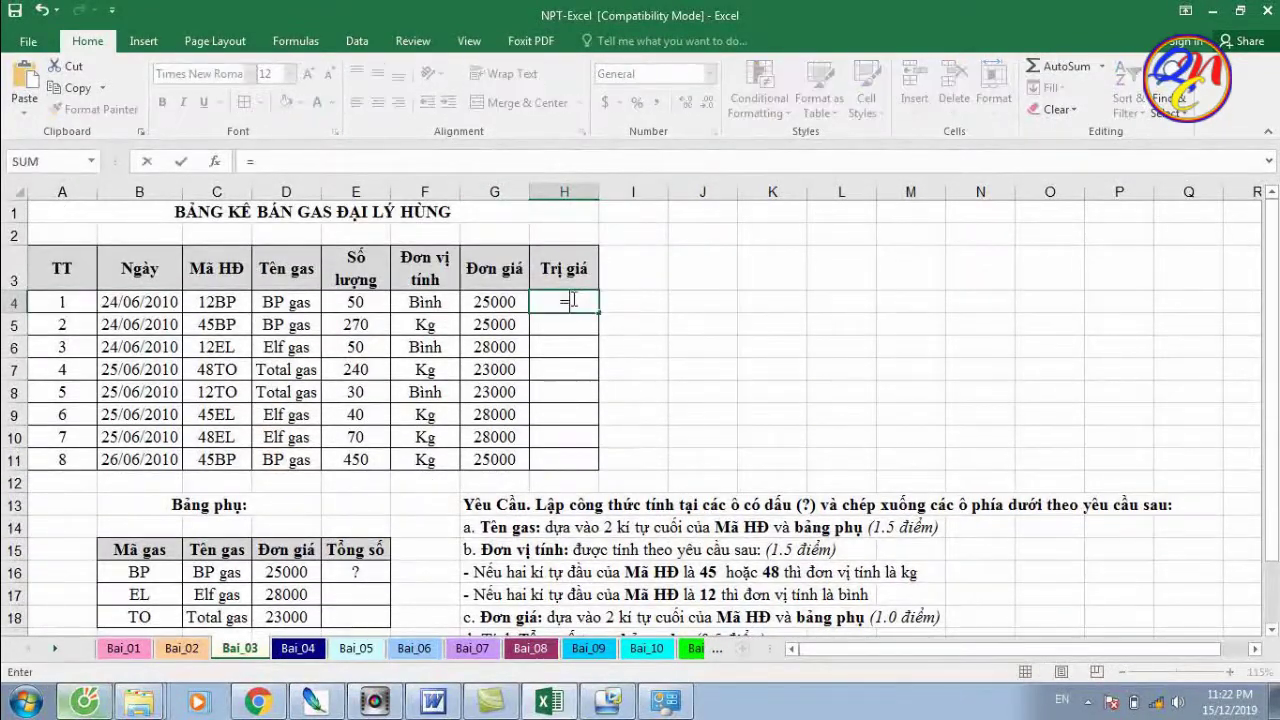
{"action": "left_click", "coordinate": [355, 298]}
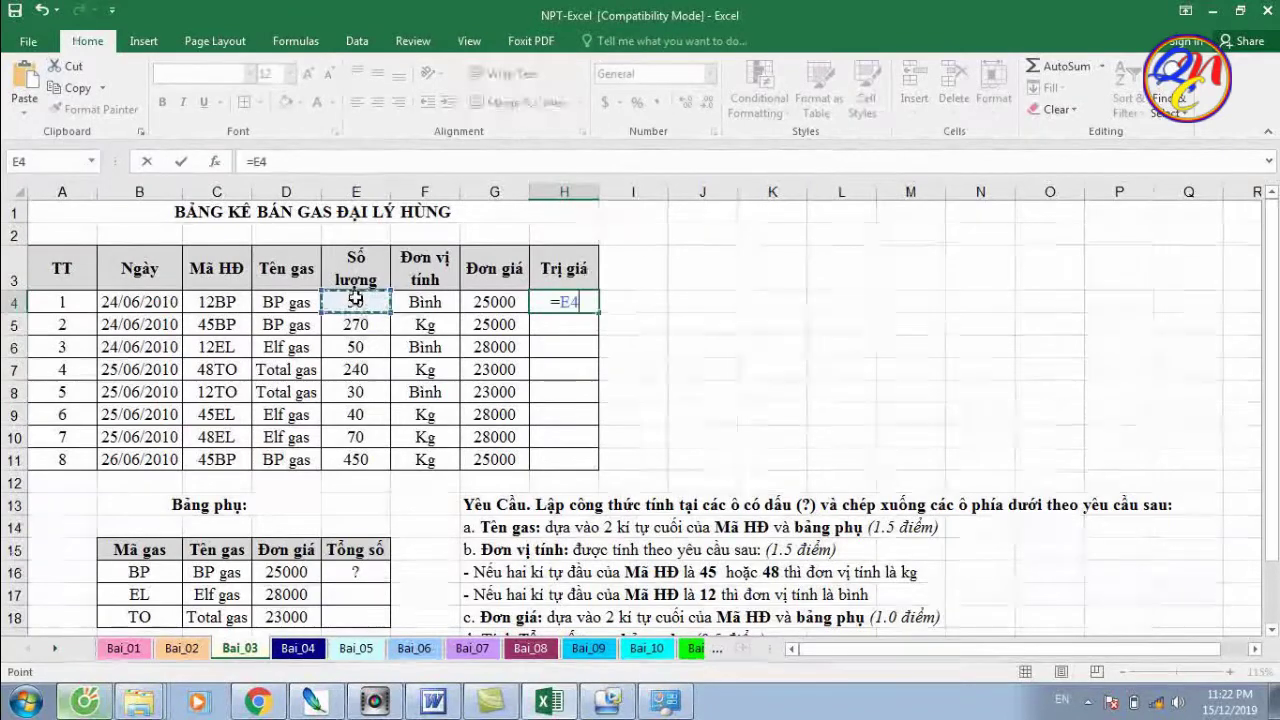
{"action": "type", "text": "*"}
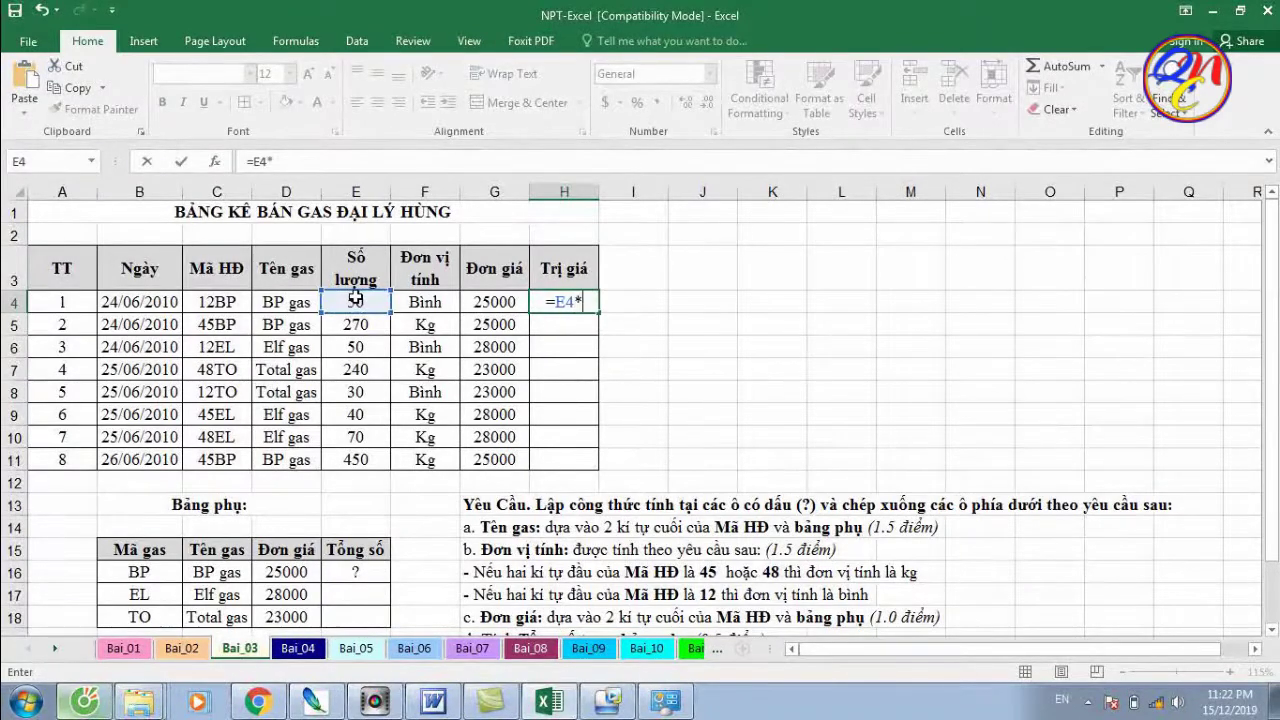
{"action": "left_click", "coordinate": [488, 303]}
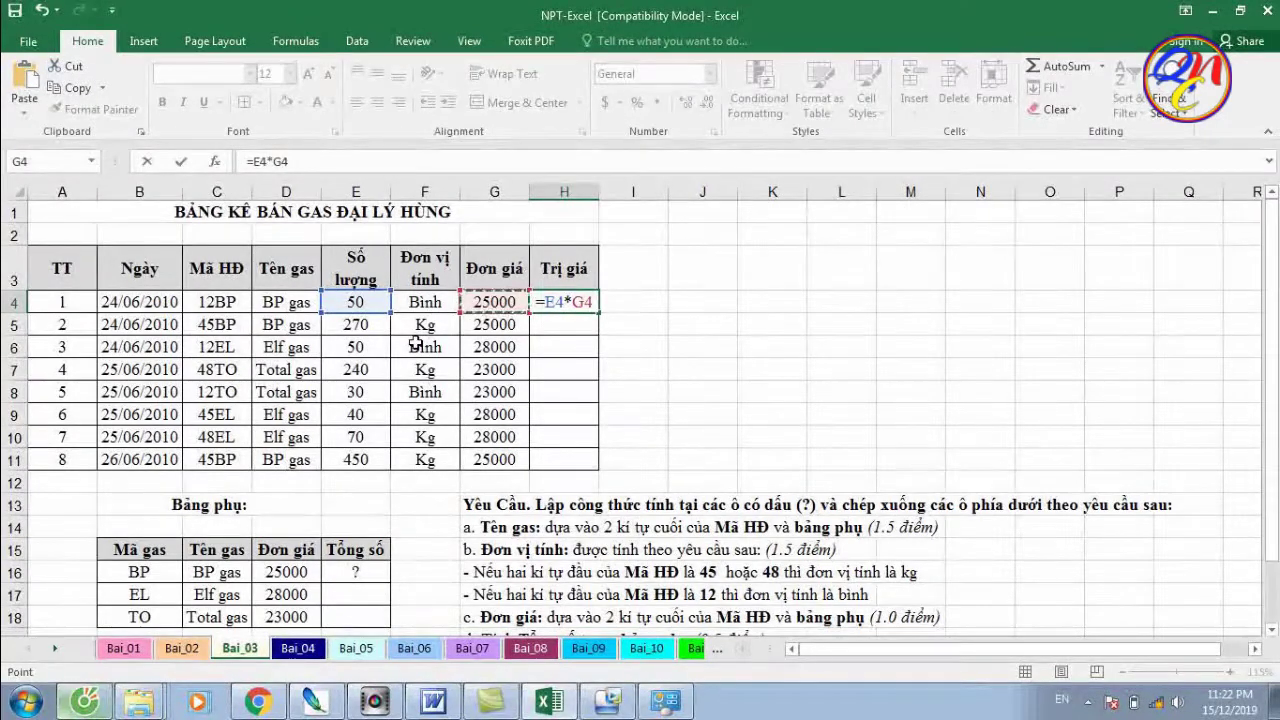
{"action": "key", "text": "Return"}
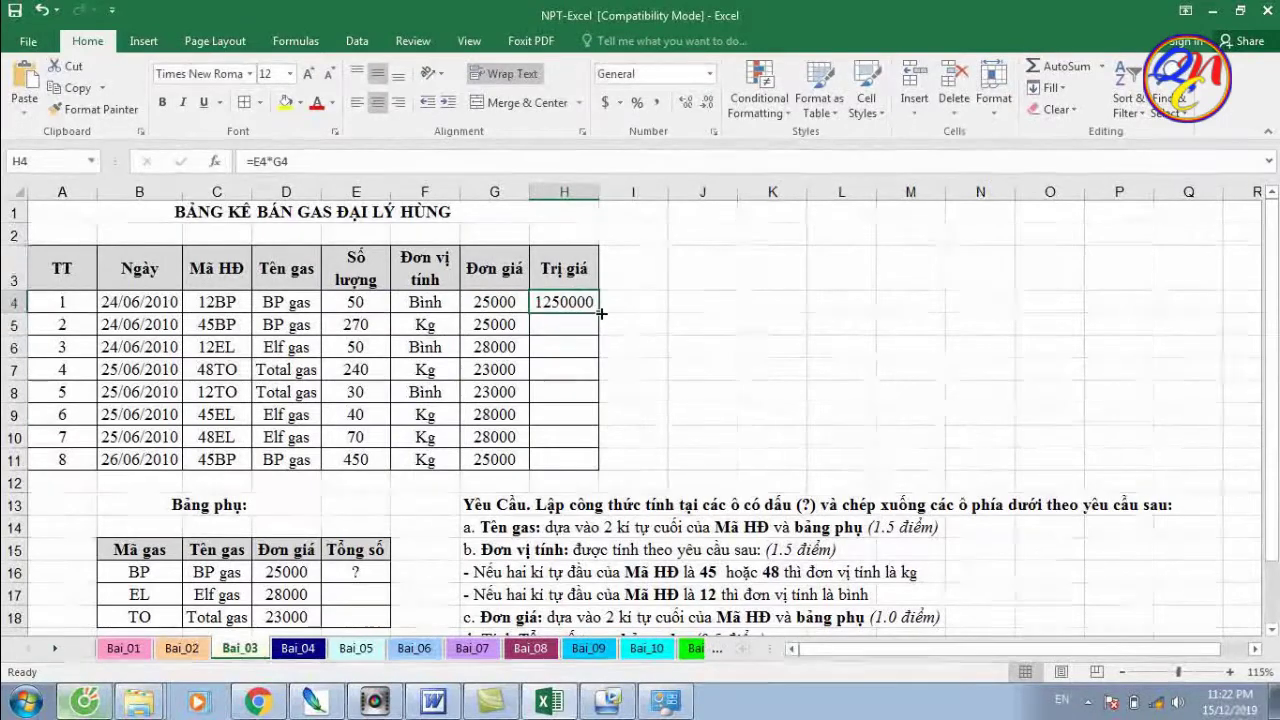
{"action": "left_click_drag", "start_coordinate": [597, 311], "coordinate": [604, 466]}
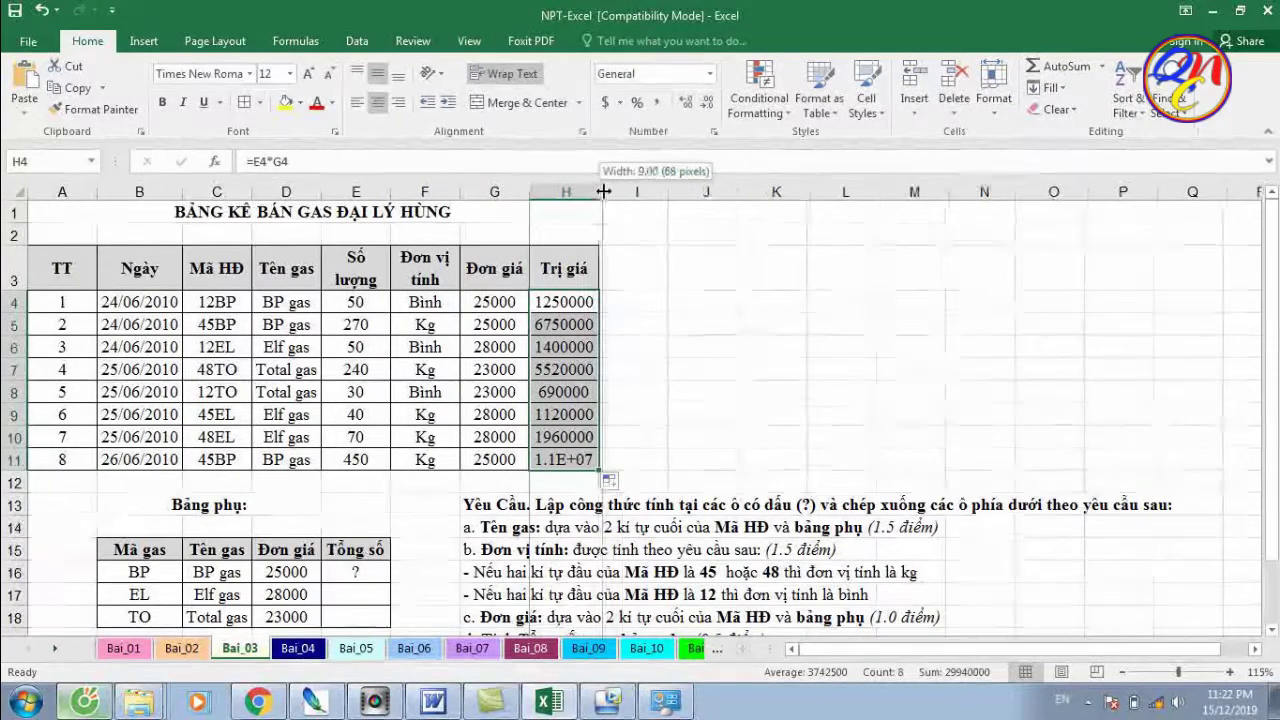
Widen column H so 11250000 displays in full
{"action": "left_click_drag", "start_coordinate": [598, 193], "coordinate": [622, 193]}
{"action": "left_click", "coordinate": [595, 459]}
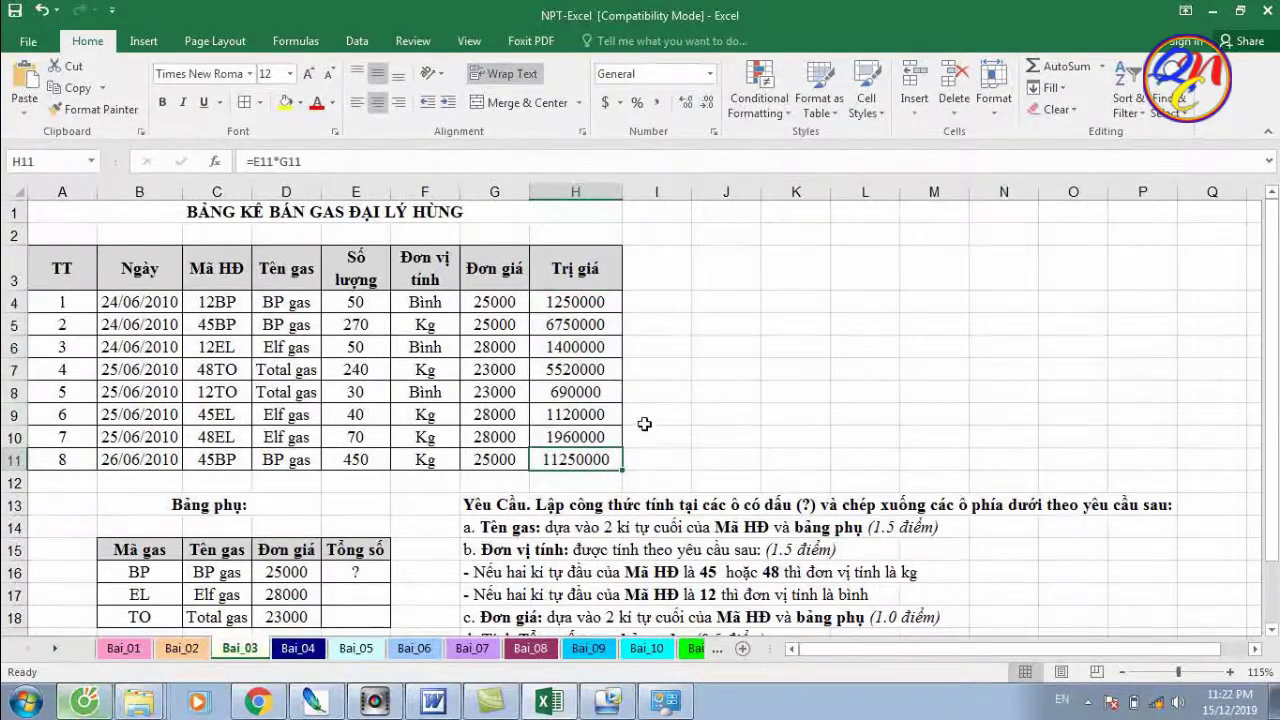
{"action": "scroll", "coordinate": [732, 371], "scroll_direction": "down", "scroll_amount": 1}
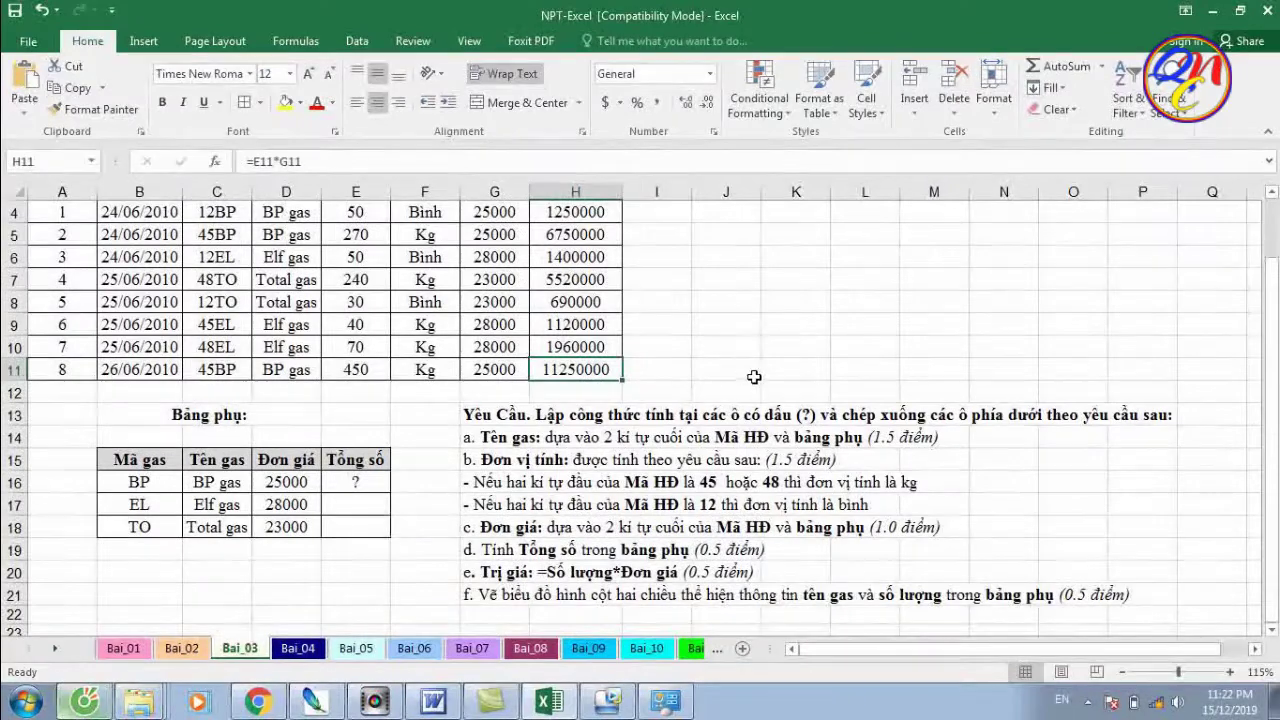
{"action": "left_click", "coordinate": [484, 594]}
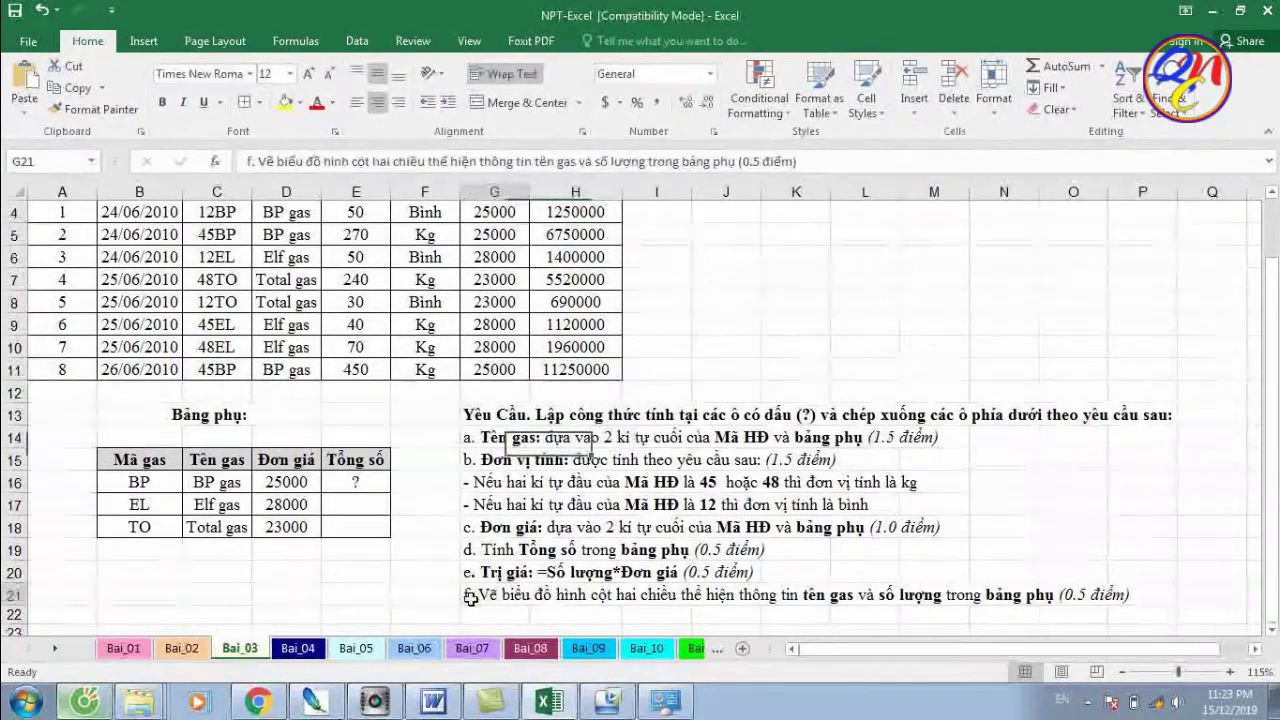
{"action": "mouse_move", "coordinate": [490, 592]}
{"action": "left_mouse_down"}
{"action": "mouse_move", "coordinate": [877, 583]}
{"action": "mouse_move", "coordinate": [1060, 606]}
{"action": "left_mouse_up"}
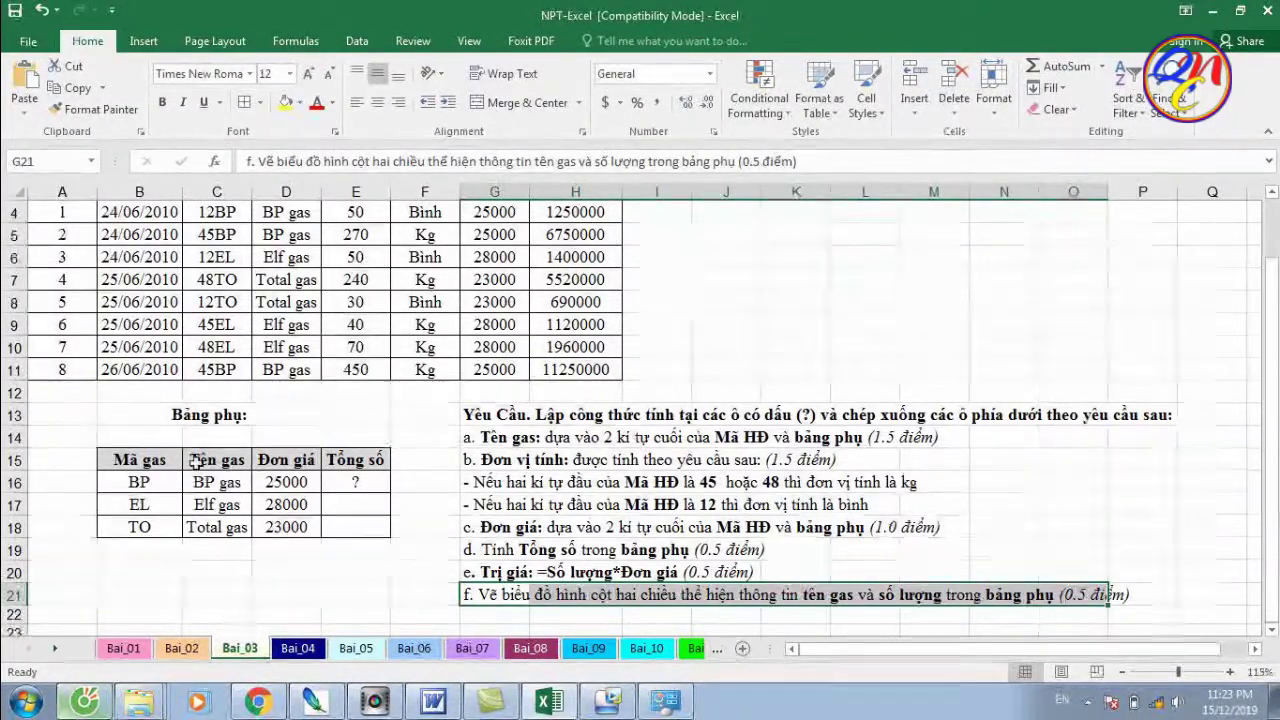
{"action": "left_click_drag", "start_coordinate": [116, 460], "coordinate": [140, 505]}
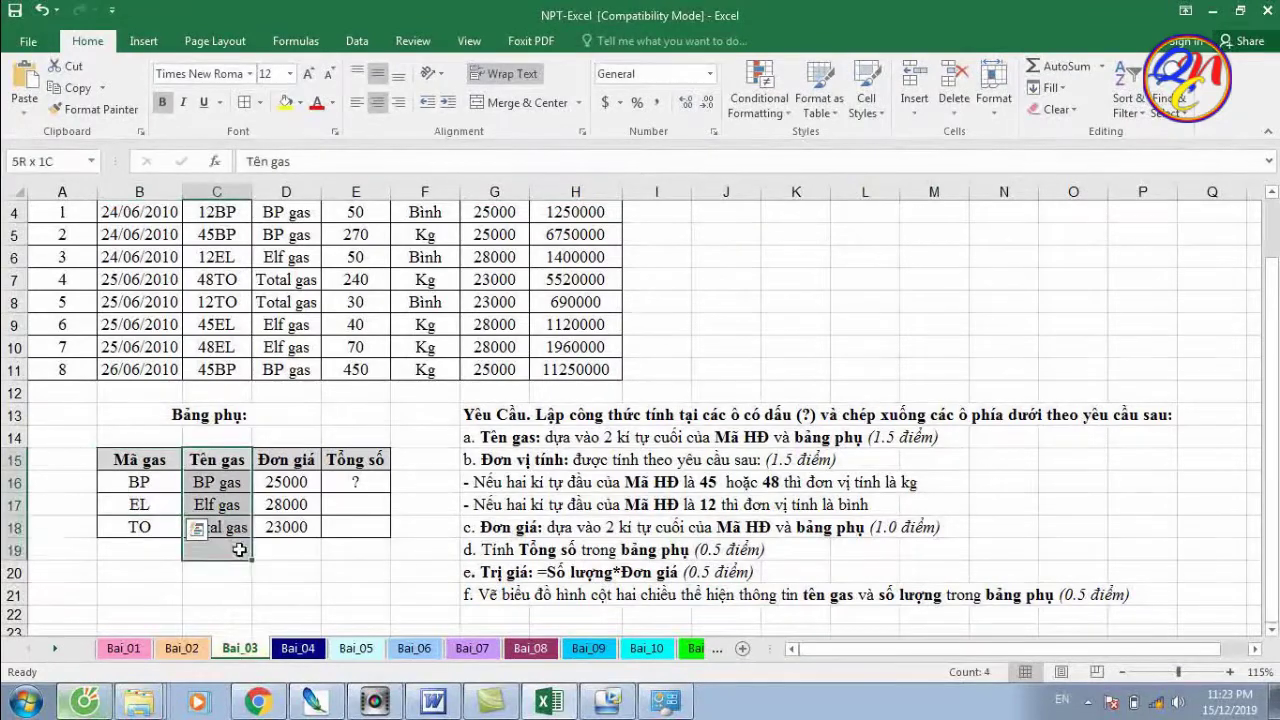
{"action": "left_click_drag", "start_coordinate": [350, 460], "coordinate": [369, 519]}
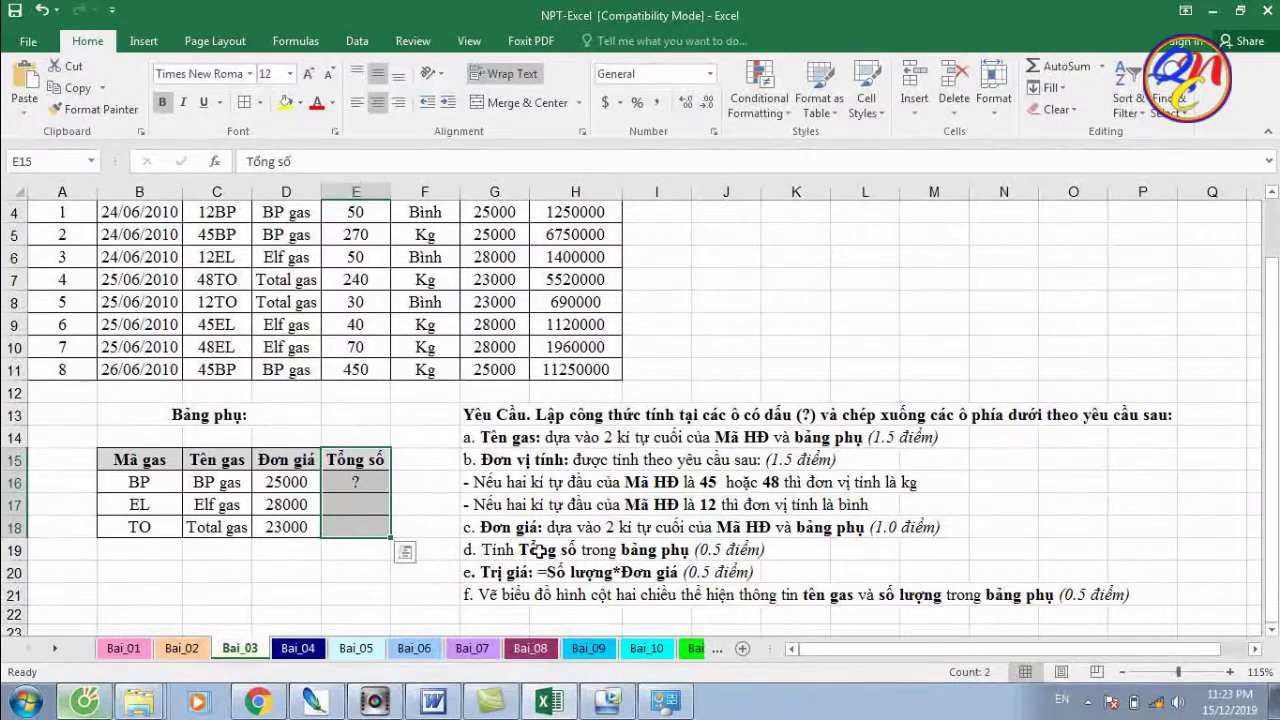
{"action": "left_click", "coordinate": [353, 452]}
{"action": "left_click_drag", "start_coordinate": [483, 547], "coordinate": [760, 560]}
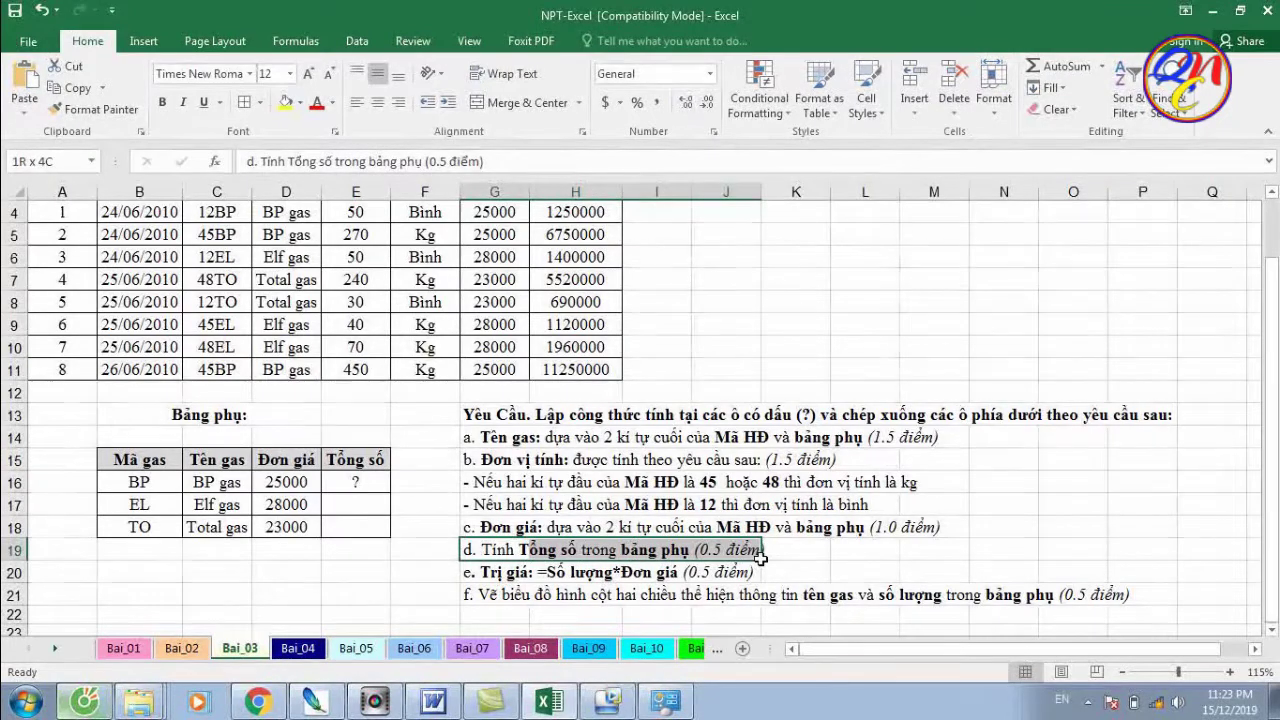
{"action": "left_click_drag", "start_coordinate": [760, 557], "coordinate": [762, 563]}
{"action": "left_click", "coordinate": [361, 481]}
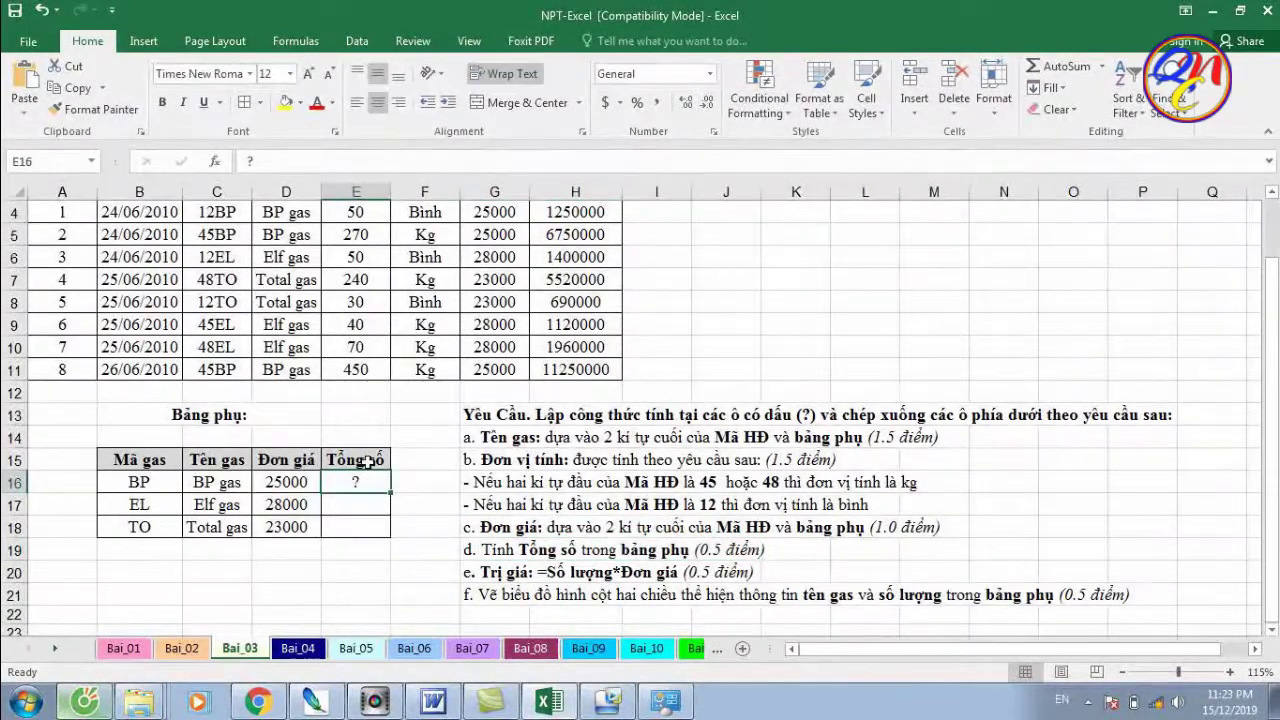
Start a SUMIF in E16 with the absolute criteria range $D$4:$D$11
{"action": "type", "text": "="}
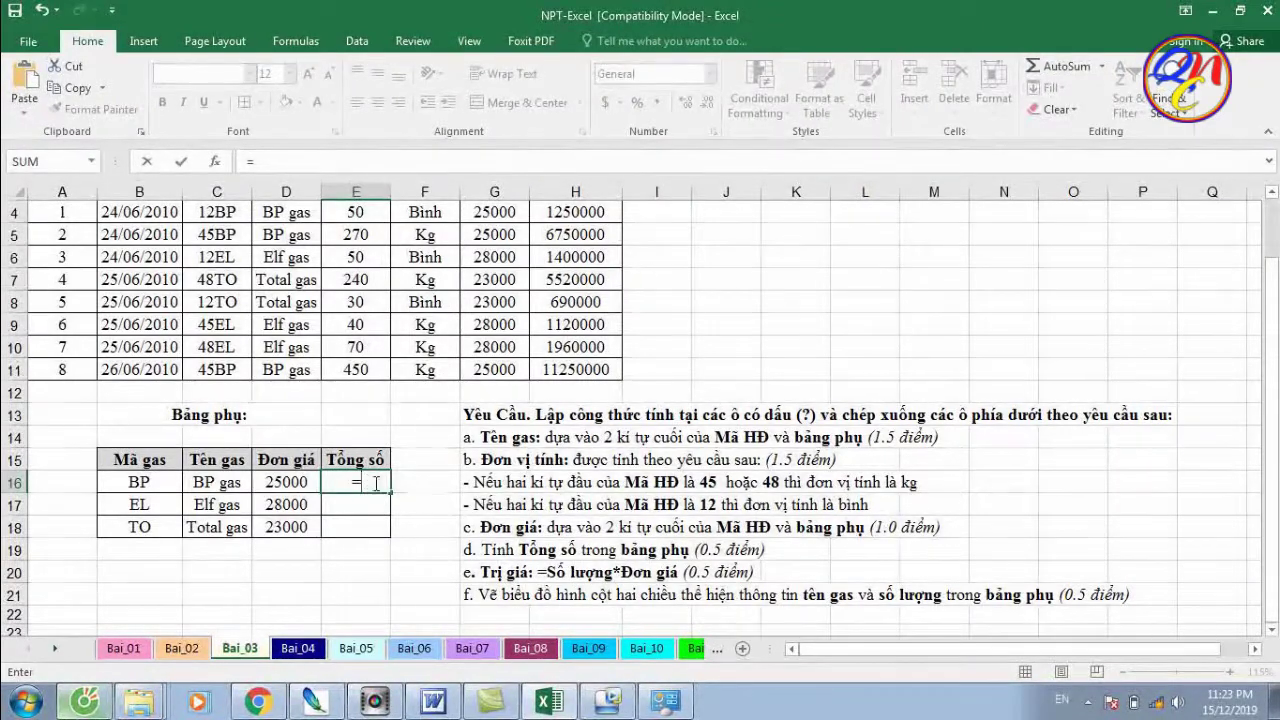
{"action": "scroll", "coordinate": [376, 484], "scroll_direction": "up", "scroll_amount": 1}
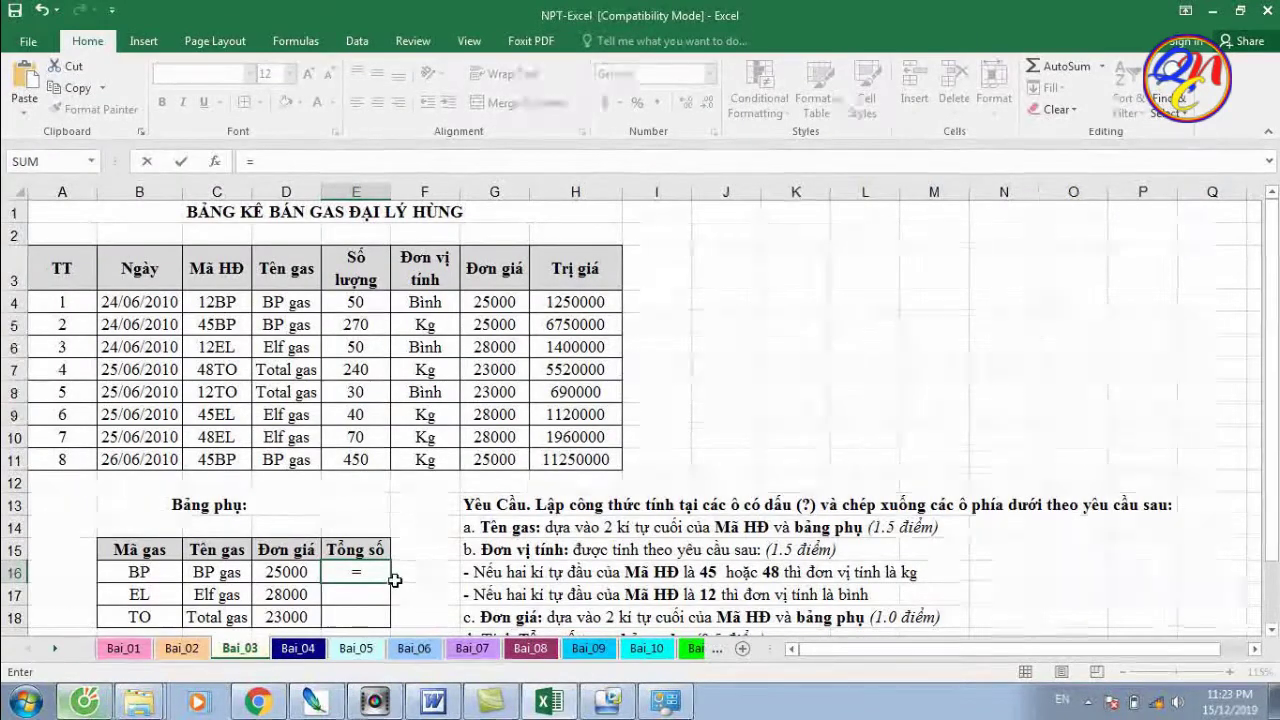
{"action": "right_click", "coordinate": [139, 702]}
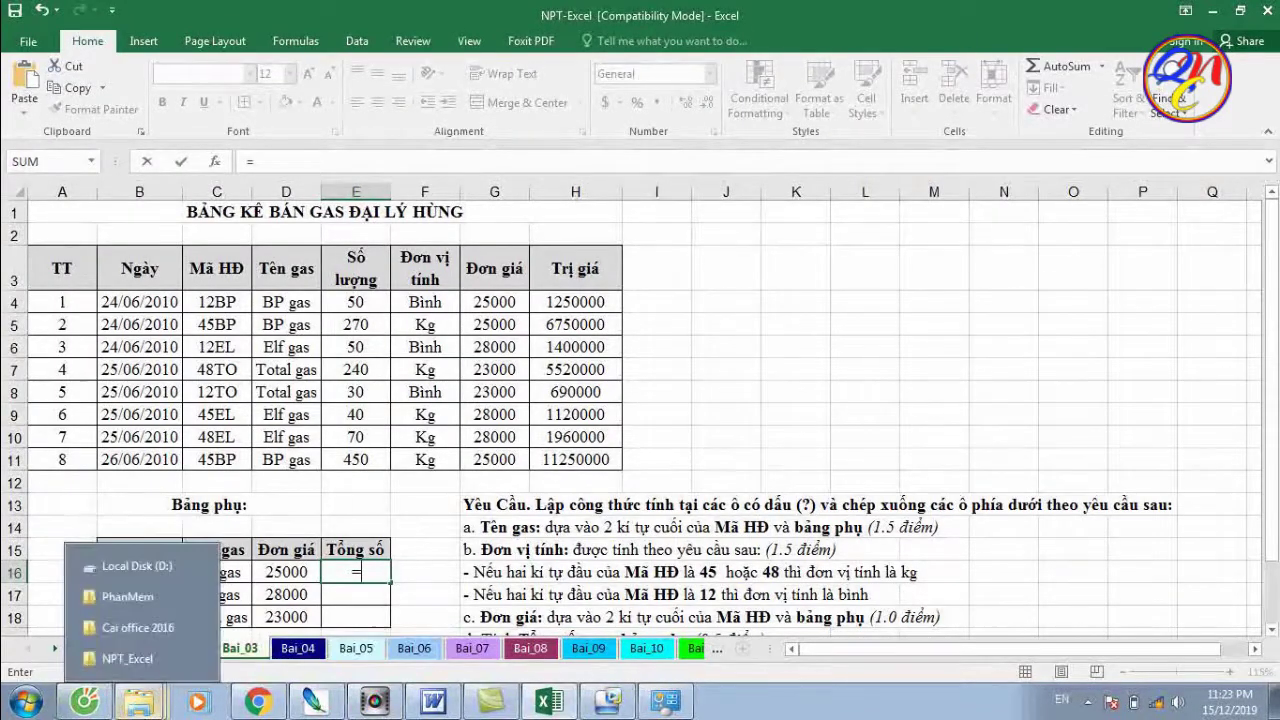
{"action": "left_click", "coordinate": [237, 675]}
{"action": "type", "text": "su"}
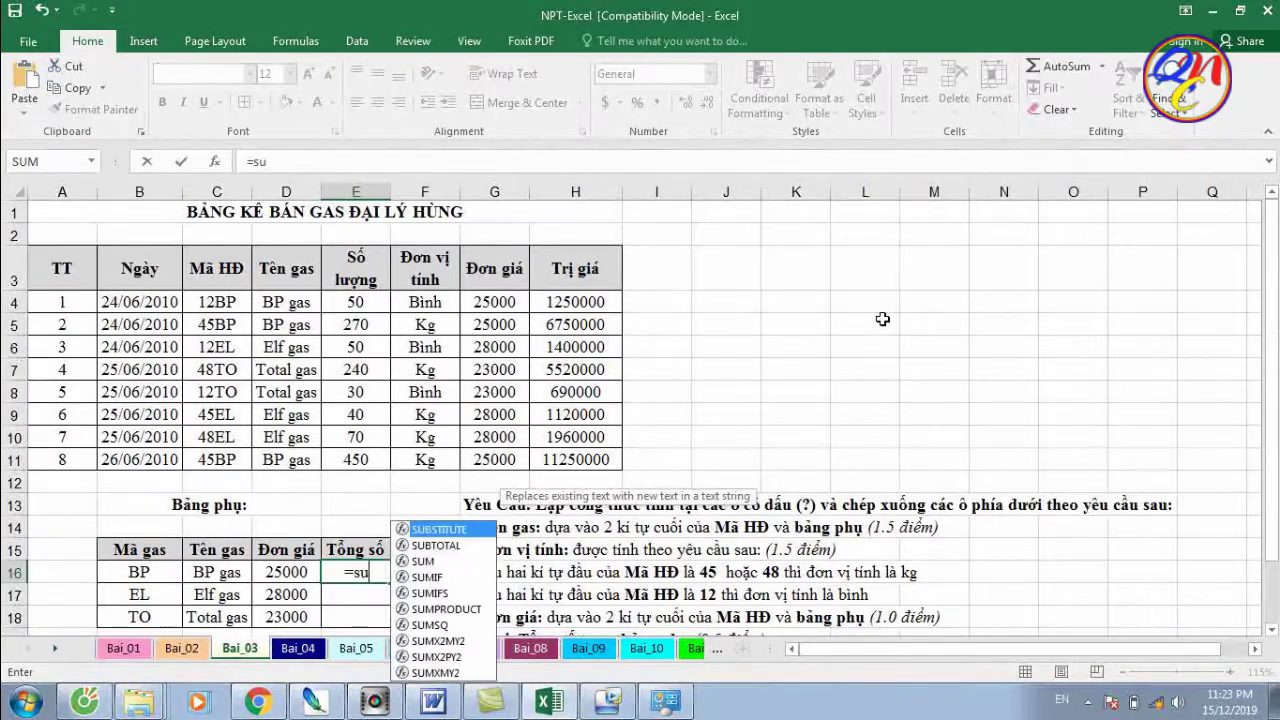
{"action": "type", "text": "m"}
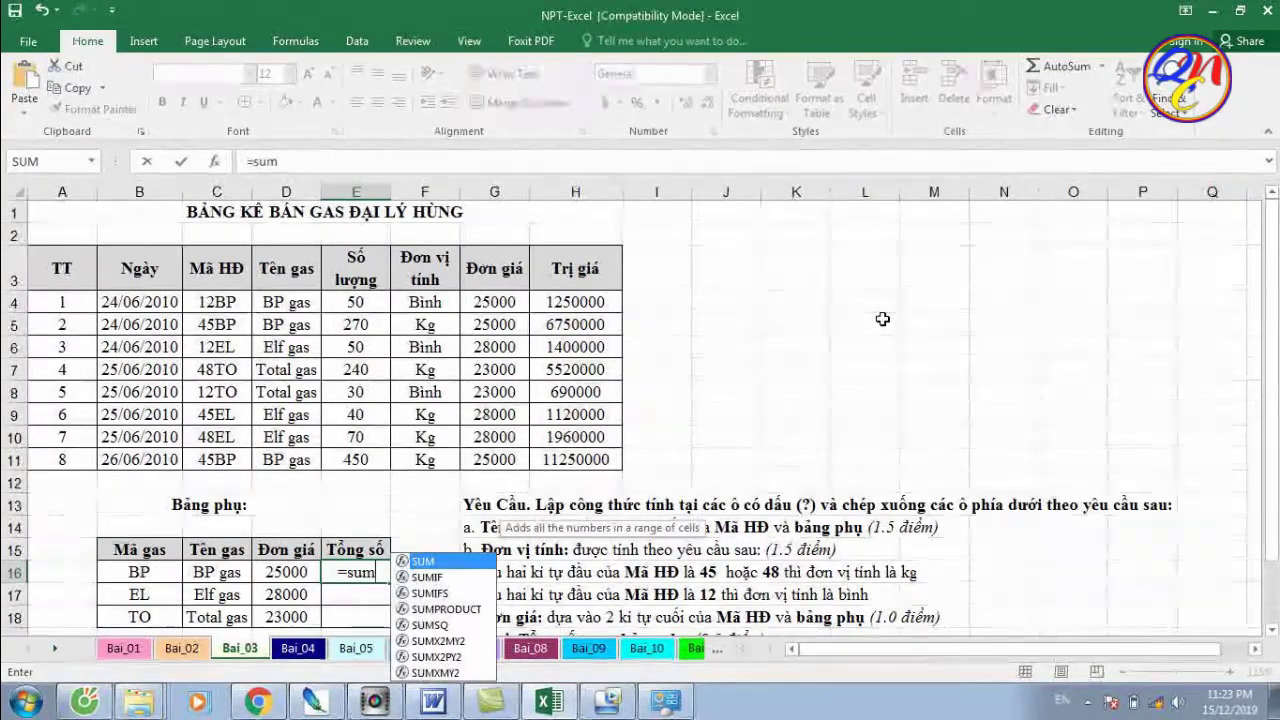
{"action": "type", "text": "if"}
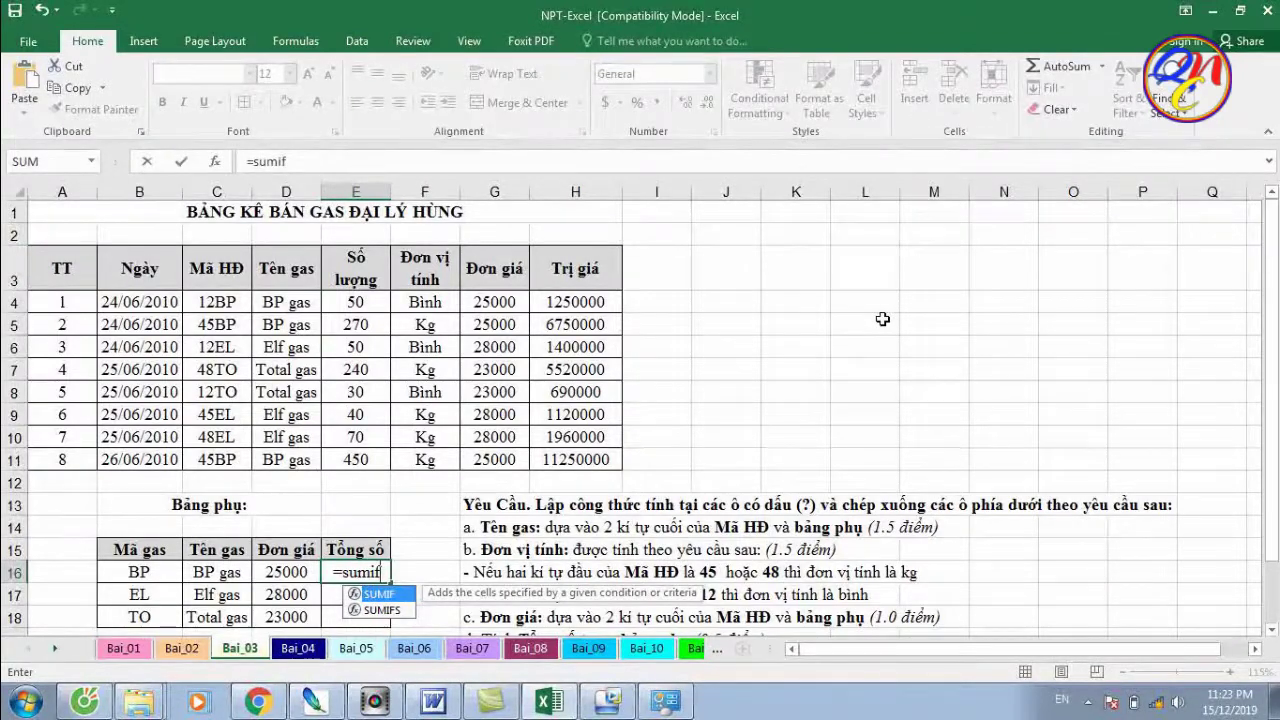
{"action": "type", "text": "("}
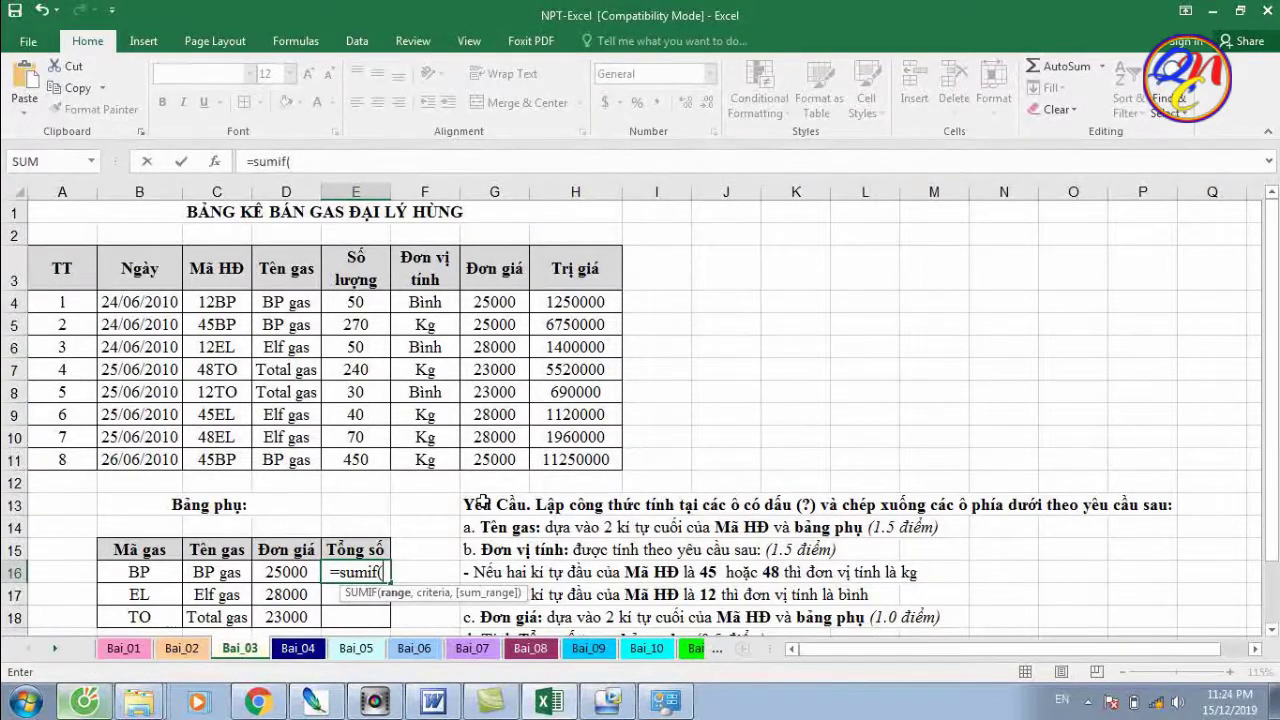
{"action": "left_click", "coordinate": [305, 299]}
{"action": "left_click_drag", "start_coordinate": [303, 310], "coordinate": [307, 421]}
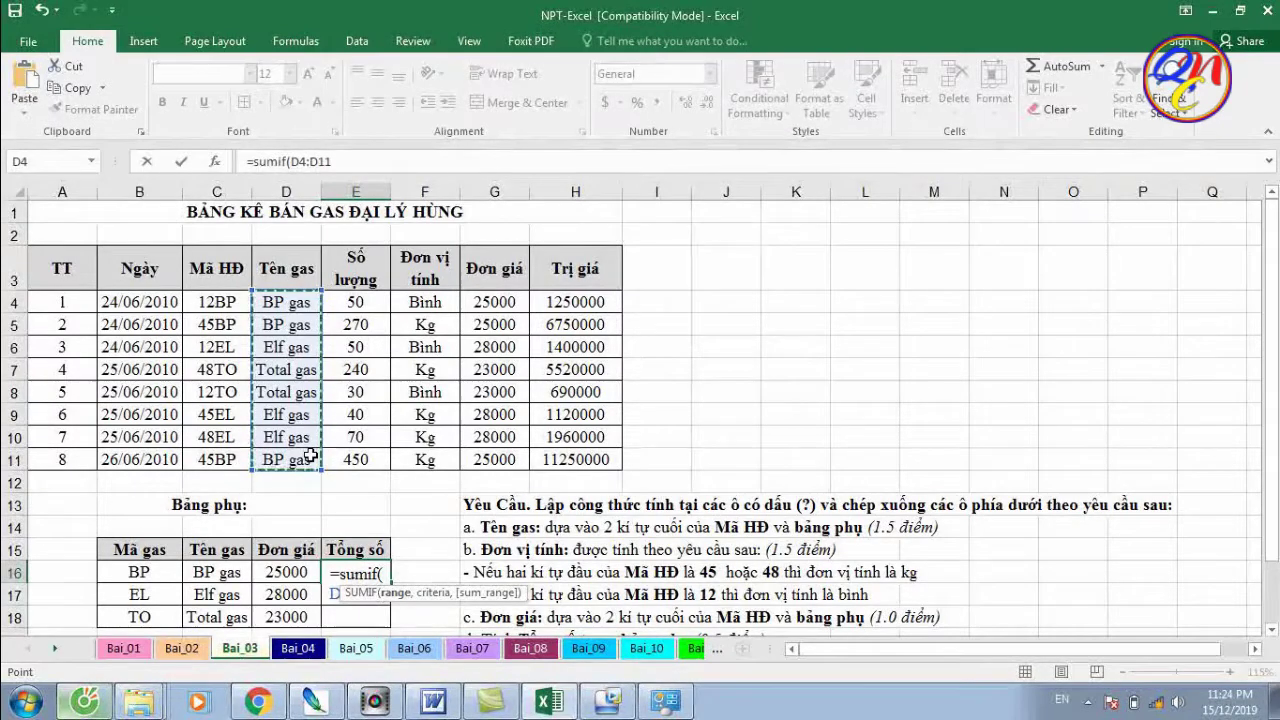
{"action": "key", "text": "F4"}
Complete =SUMIF($D$4:$D$11,C16,$E$4:$E$11) in E16, totalling 770 for BP gas
{"action": "type", "text": "$D$11,"}
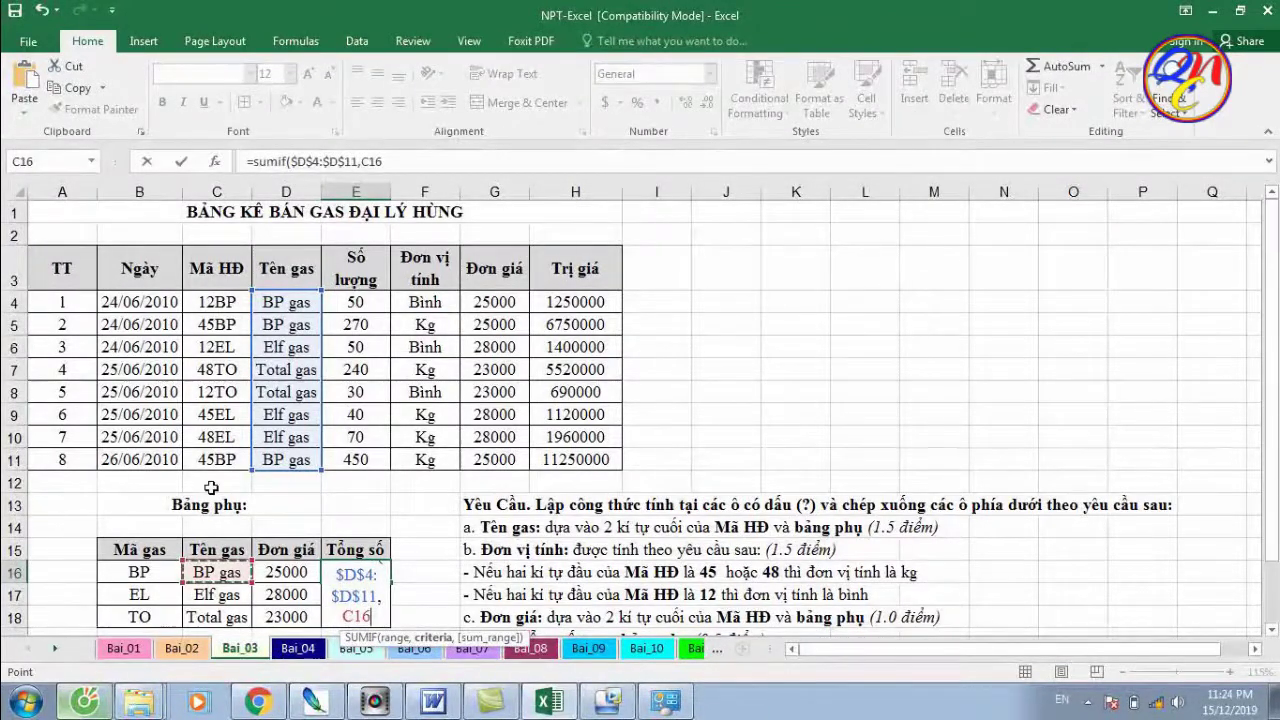
{"action": "type", "text": ","}
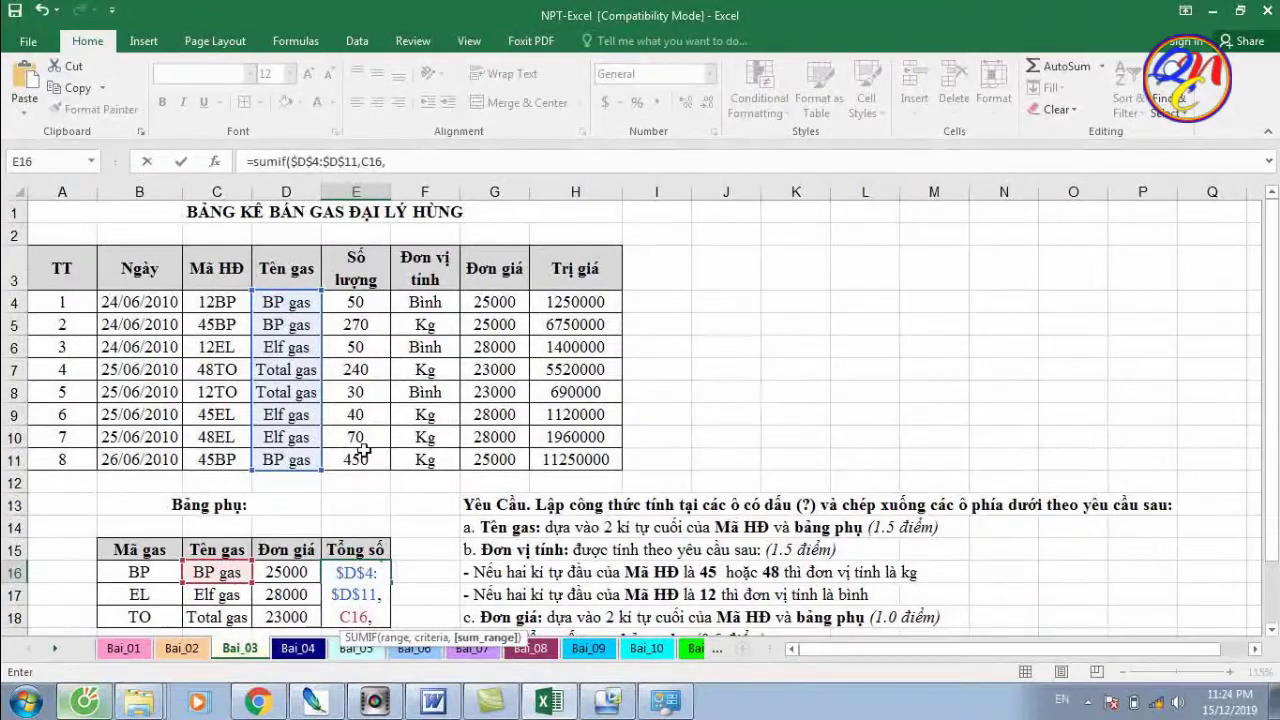
{"action": "scroll", "coordinate": [364, 444], "scroll_direction": "down", "scroll_amount": 2}
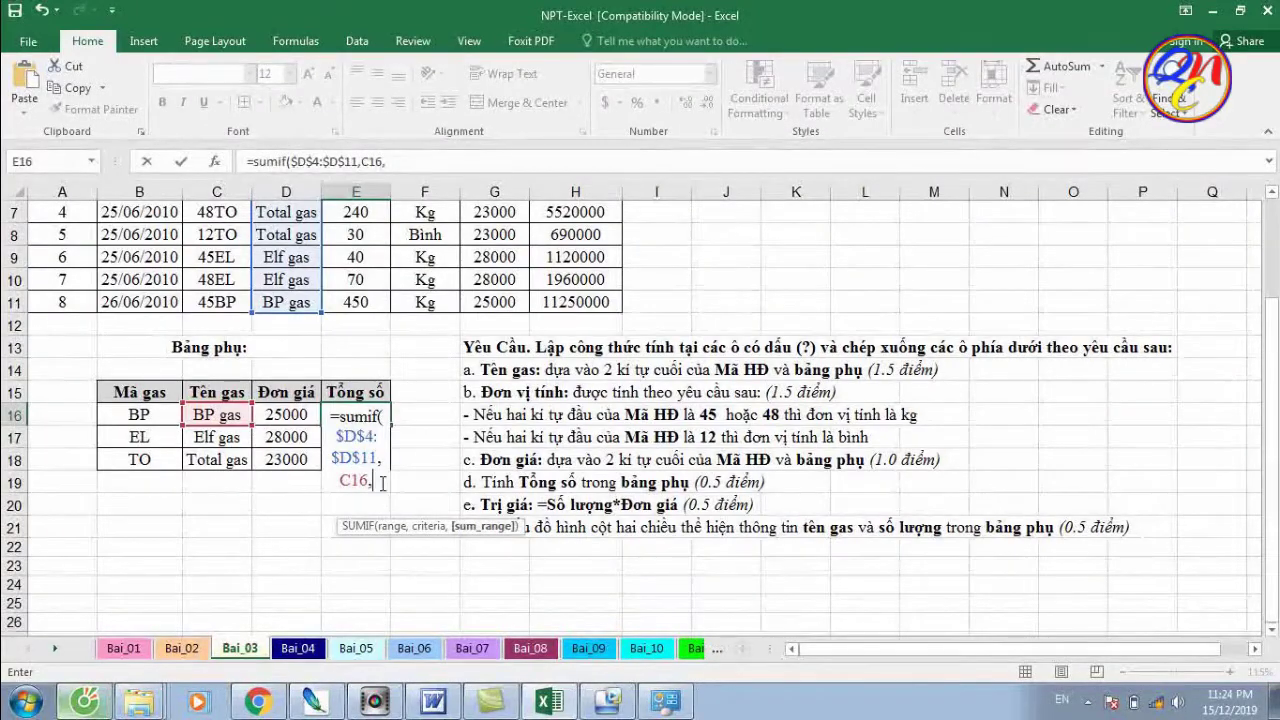
{"action": "scroll", "coordinate": [410, 469], "scroll_direction": "up", "scroll_amount": 2}
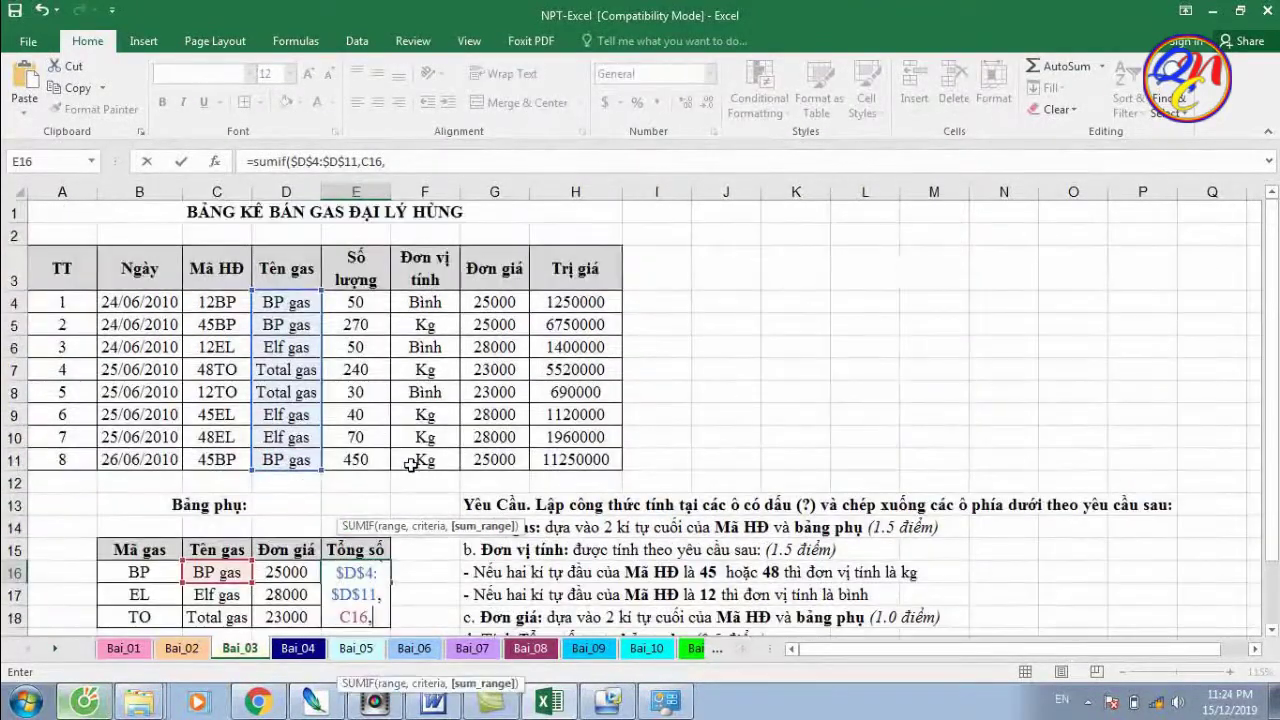
{"action": "scroll", "coordinate": [396, 437], "scroll_direction": "down", "scroll_amount": 2}
{"action": "scroll", "coordinate": [373, 392], "scroll_direction": "up", "scroll_amount": 2}
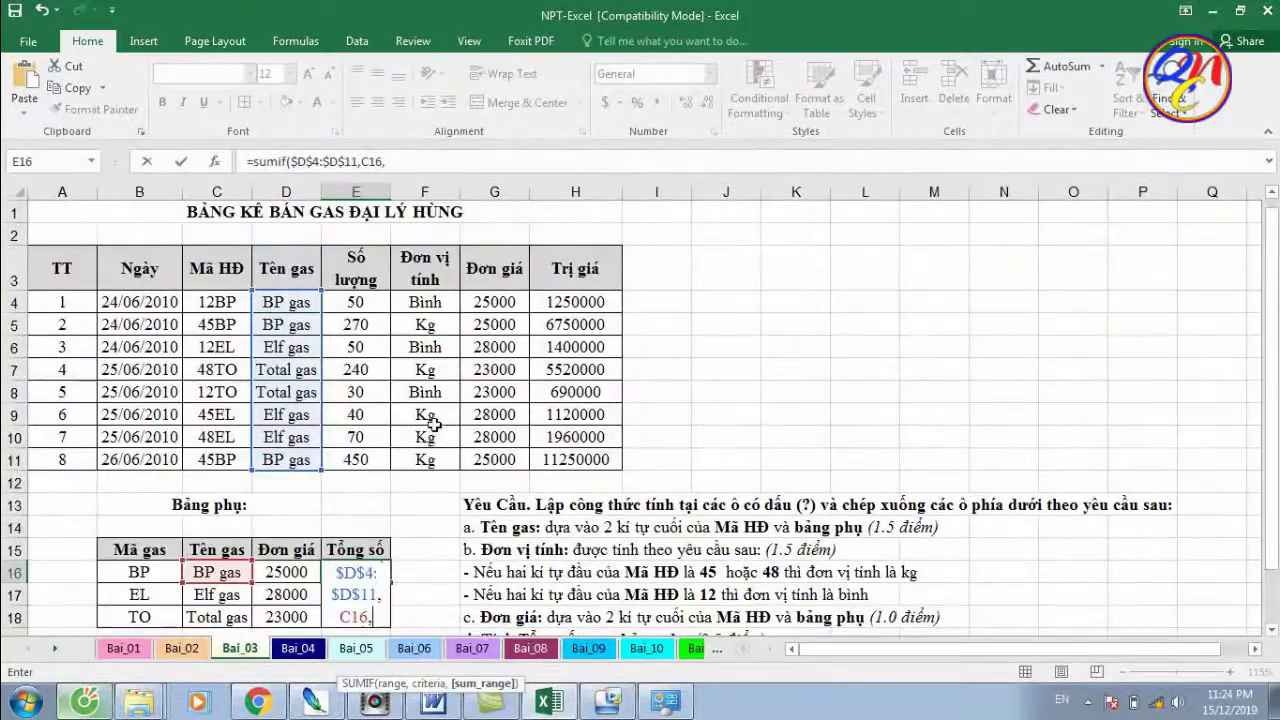
{"action": "left_click_drag", "start_coordinate": [358, 302], "coordinate": [360, 453]}
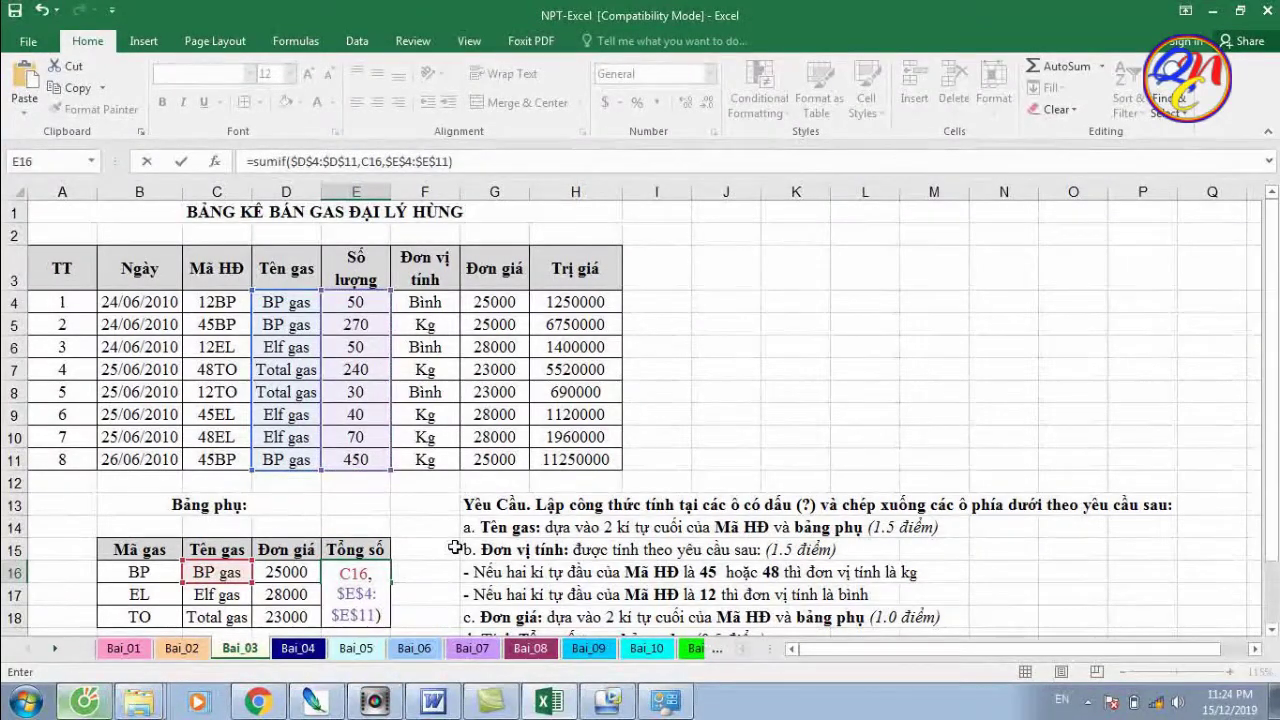
{"action": "key", "text": "Return"}
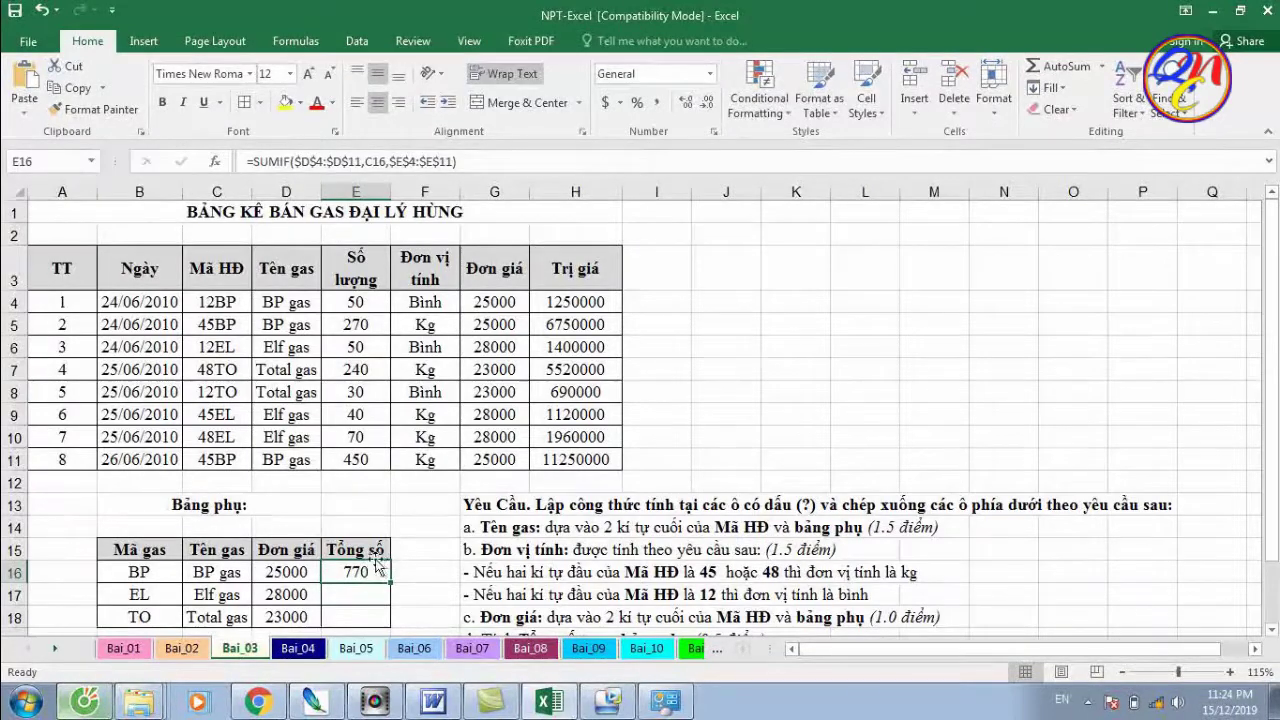
{"action": "left_click_drag", "start_coordinate": [355, 302], "coordinate": [355, 459]}
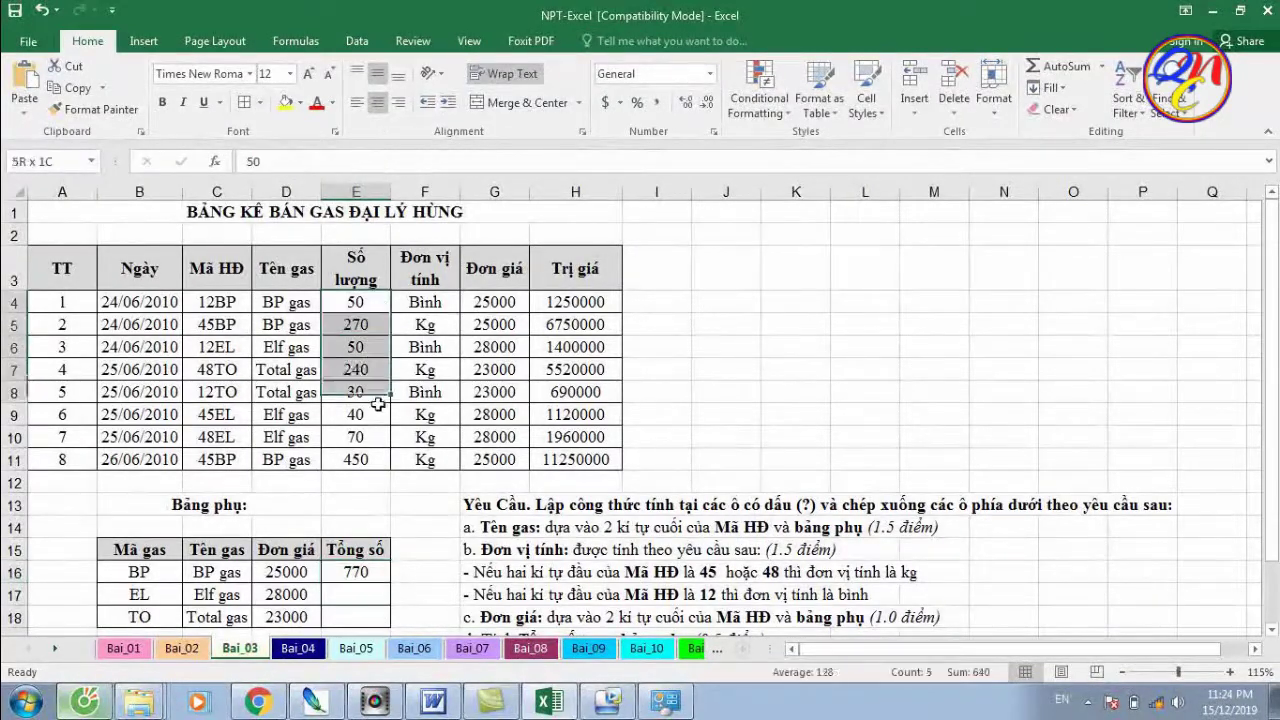
{"action": "left_click", "coordinate": [359, 572]}
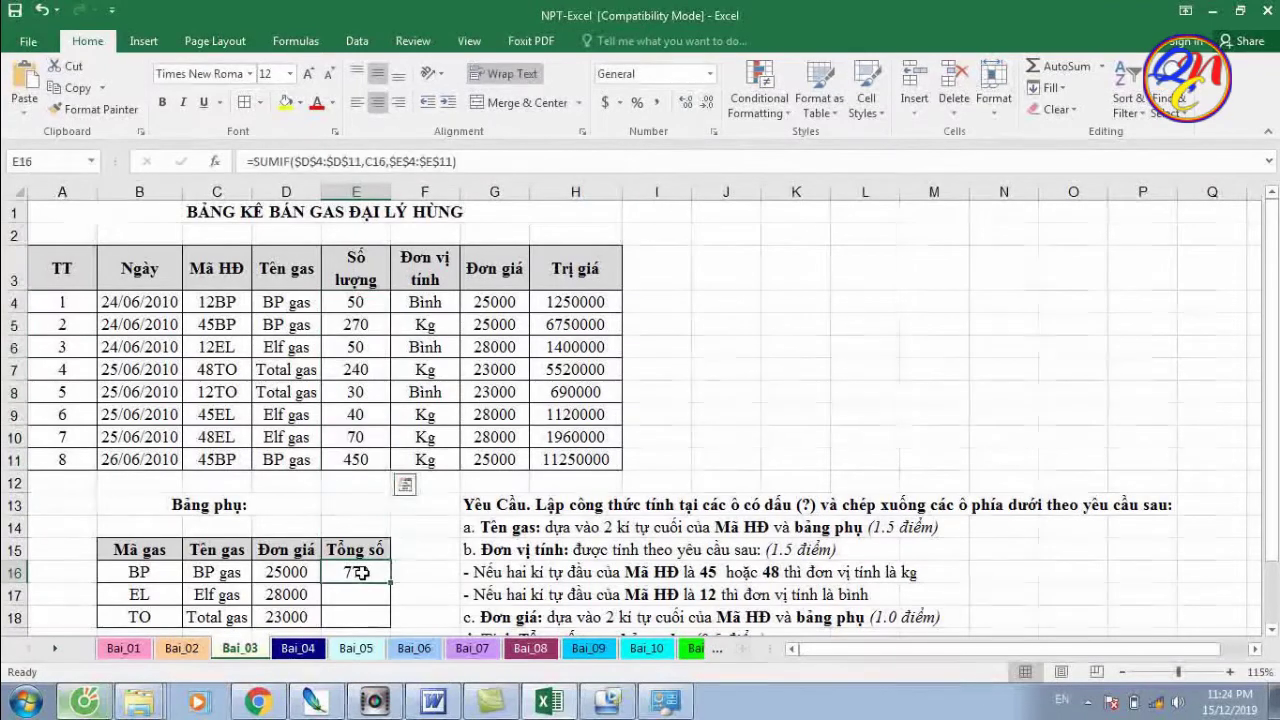
{"action": "left_click", "coordinate": [232, 573]}
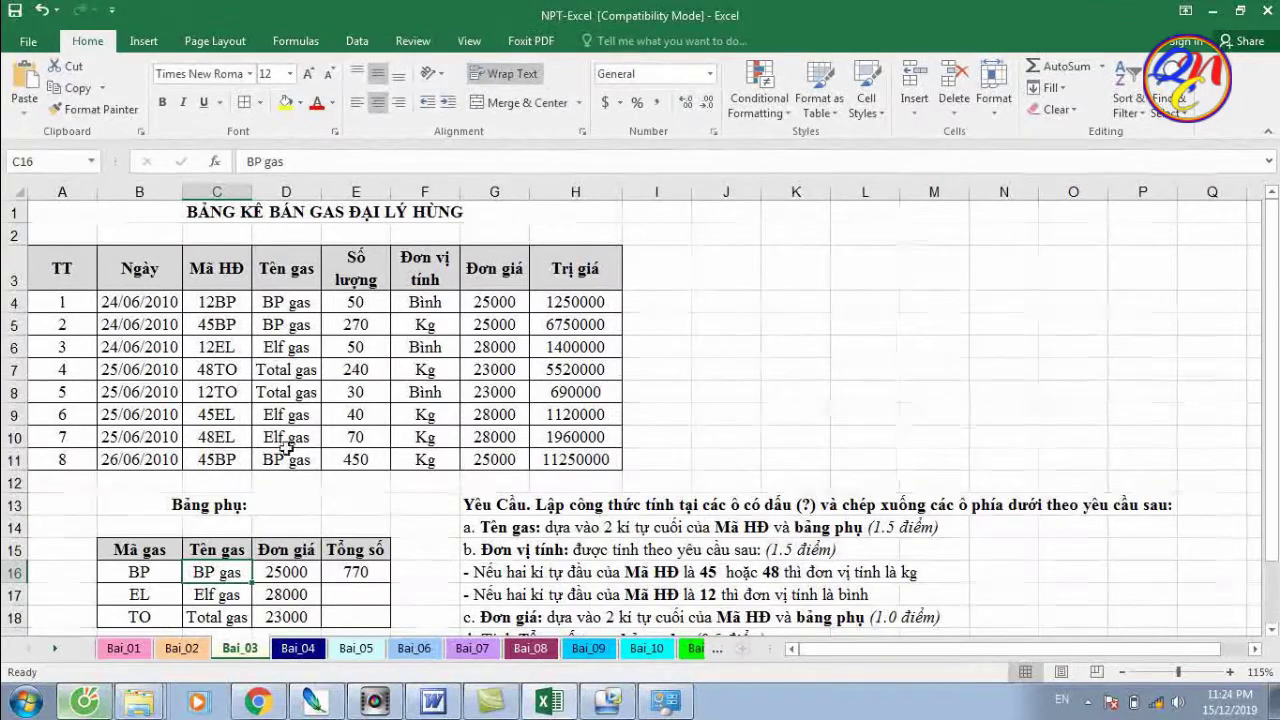
{"action": "left_click", "coordinate": [308, 320]}
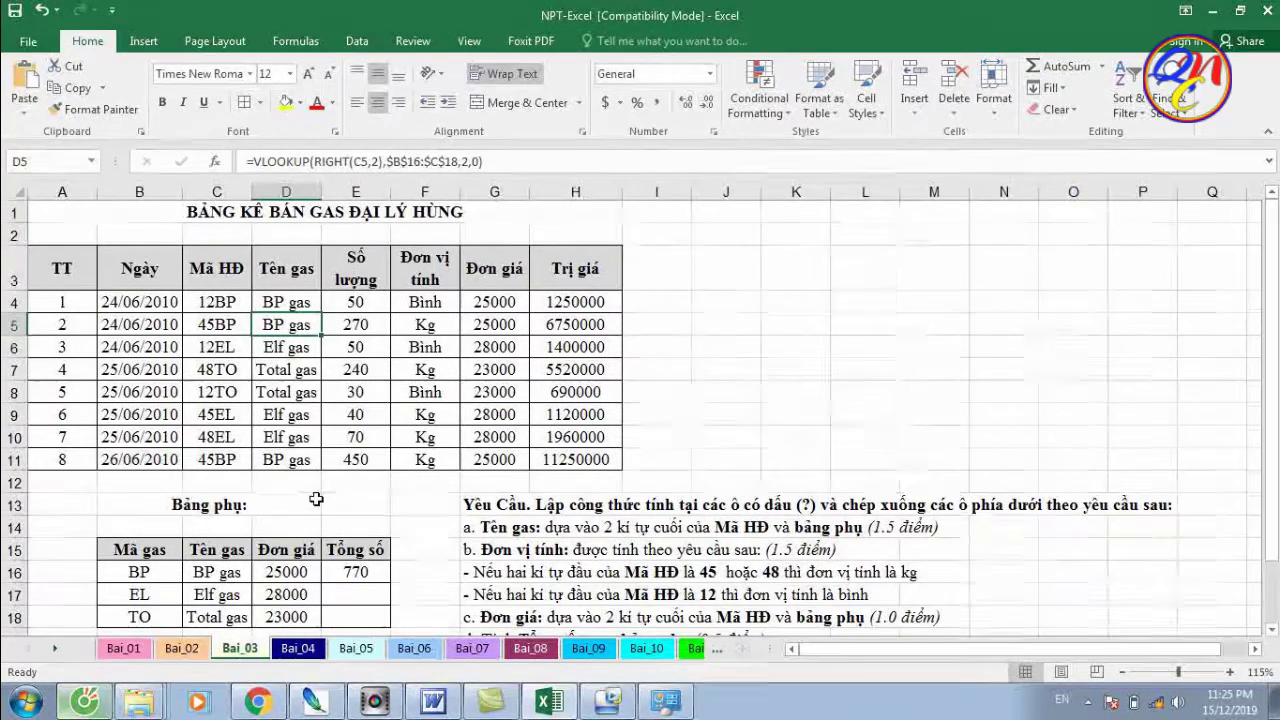
Copy the E16 SUMIF down to E17:E18 (160, 270) and review its arguments unchanged
{"action": "left_click", "coordinate": [375, 571]}
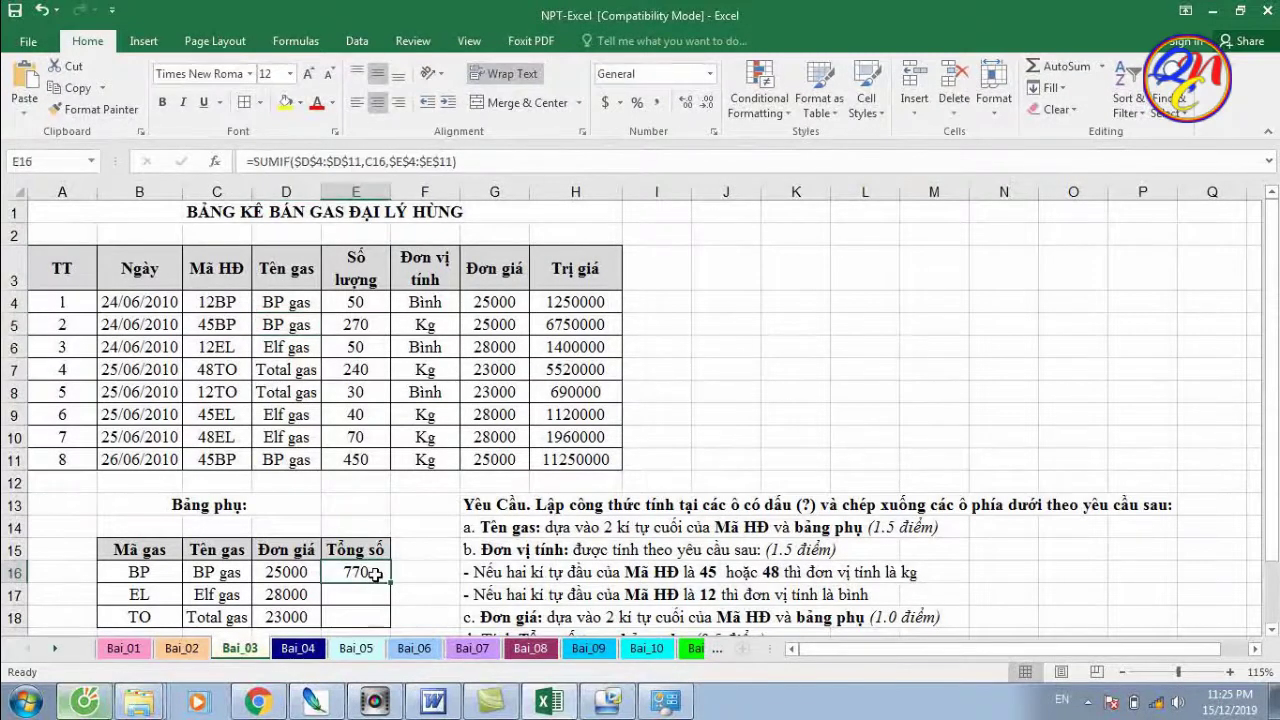
{"action": "left_click_drag", "start_coordinate": [382, 580], "coordinate": [378, 618]}
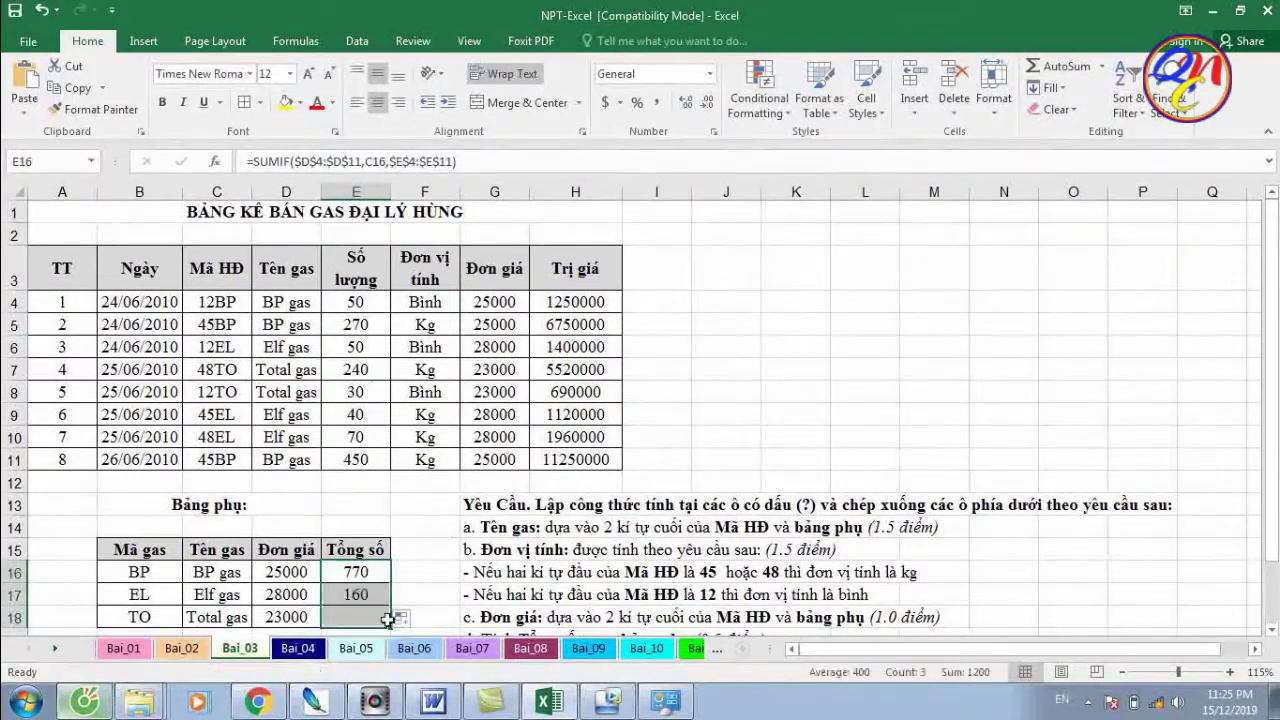
{"action": "double_click", "coordinate": [372, 580]}
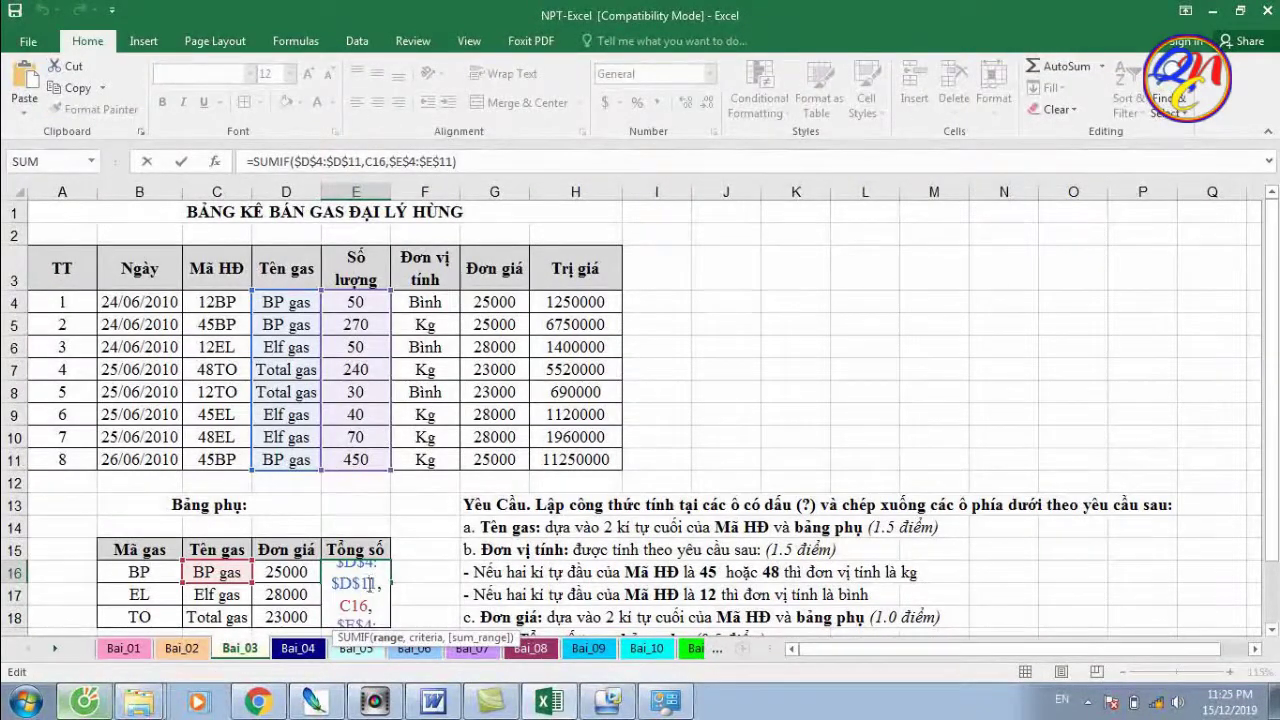
{"action": "scroll", "coordinate": [378, 537], "scroll_direction": "down", "scroll_amount": 1}
{"action": "left_click_drag", "start_coordinate": [348, 507], "coordinate": [368, 522]}
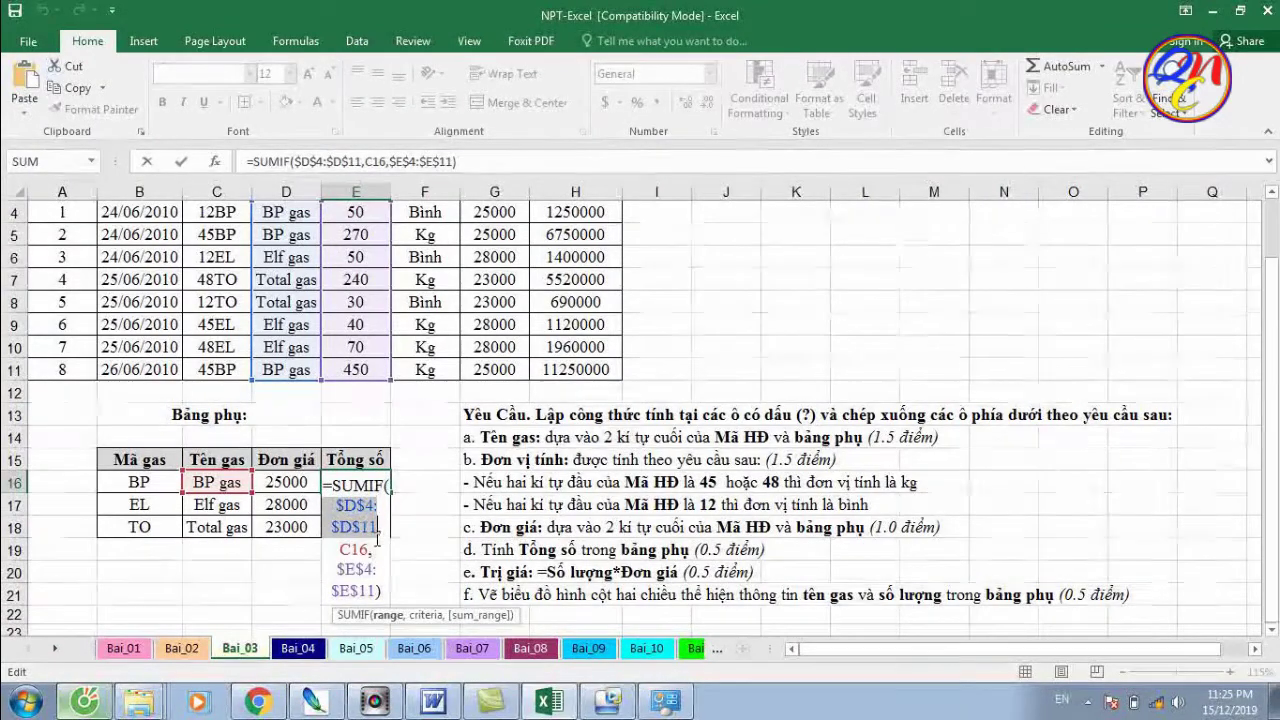
{"action": "scroll", "coordinate": [378, 530], "scroll_direction": "up", "scroll_amount": 1}
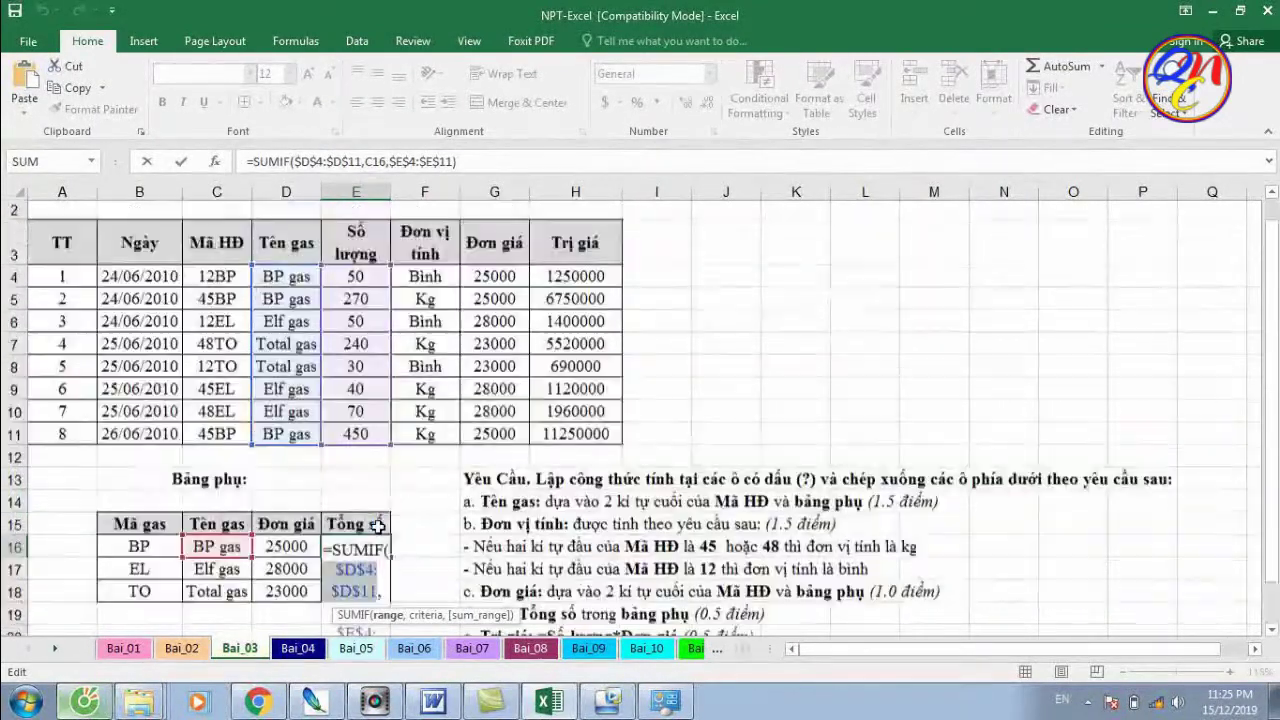
{"action": "scroll", "coordinate": [383, 505], "scroll_direction": "down", "scroll_amount": 1}
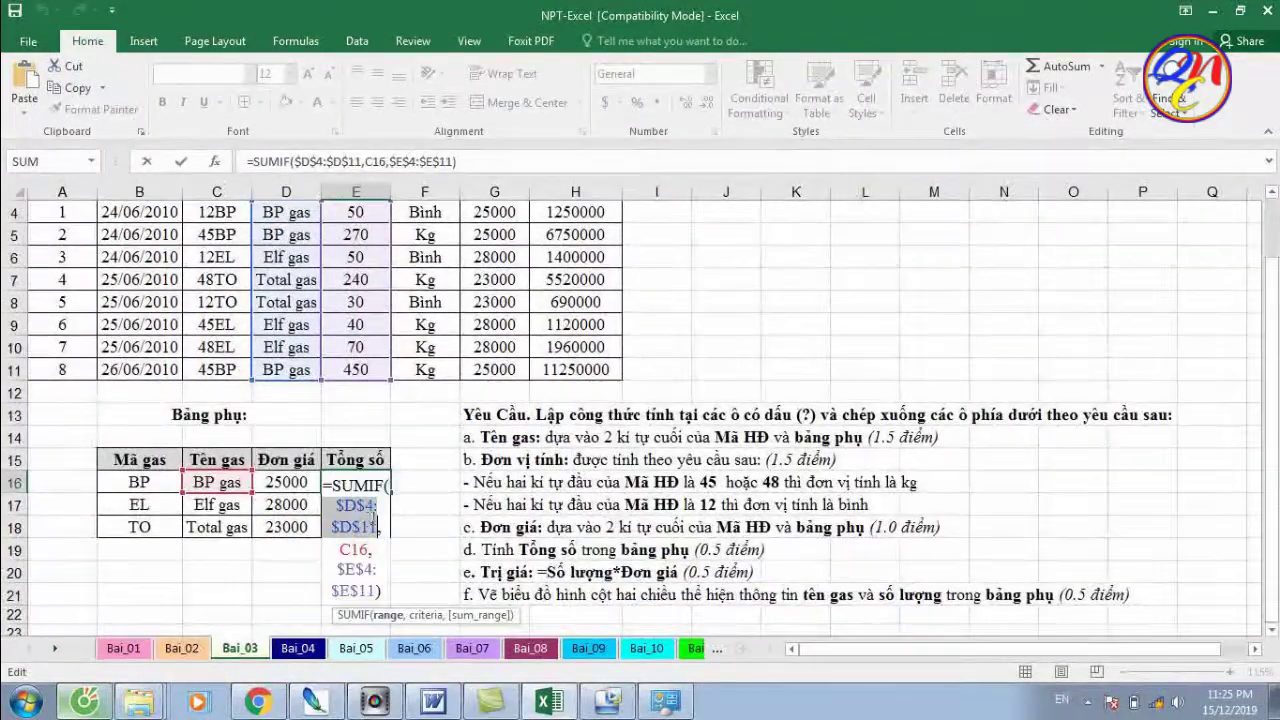
{"action": "scroll", "coordinate": [410, 480], "scroll_direction": "up", "scroll_amount": 1}
{"action": "scroll", "coordinate": [306, 297], "scroll_direction": "down", "scroll_amount": 1}
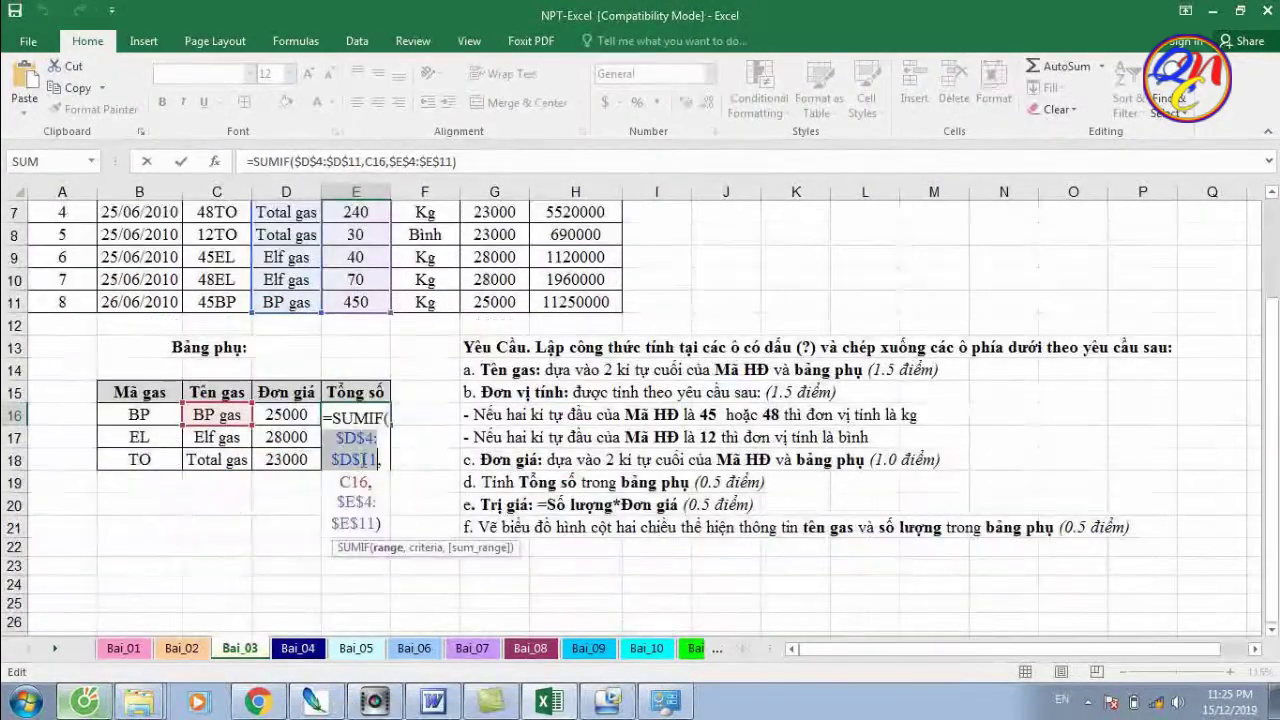
{"action": "left_click_drag", "start_coordinate": [336, 504], "coordinate": [355, 515]}
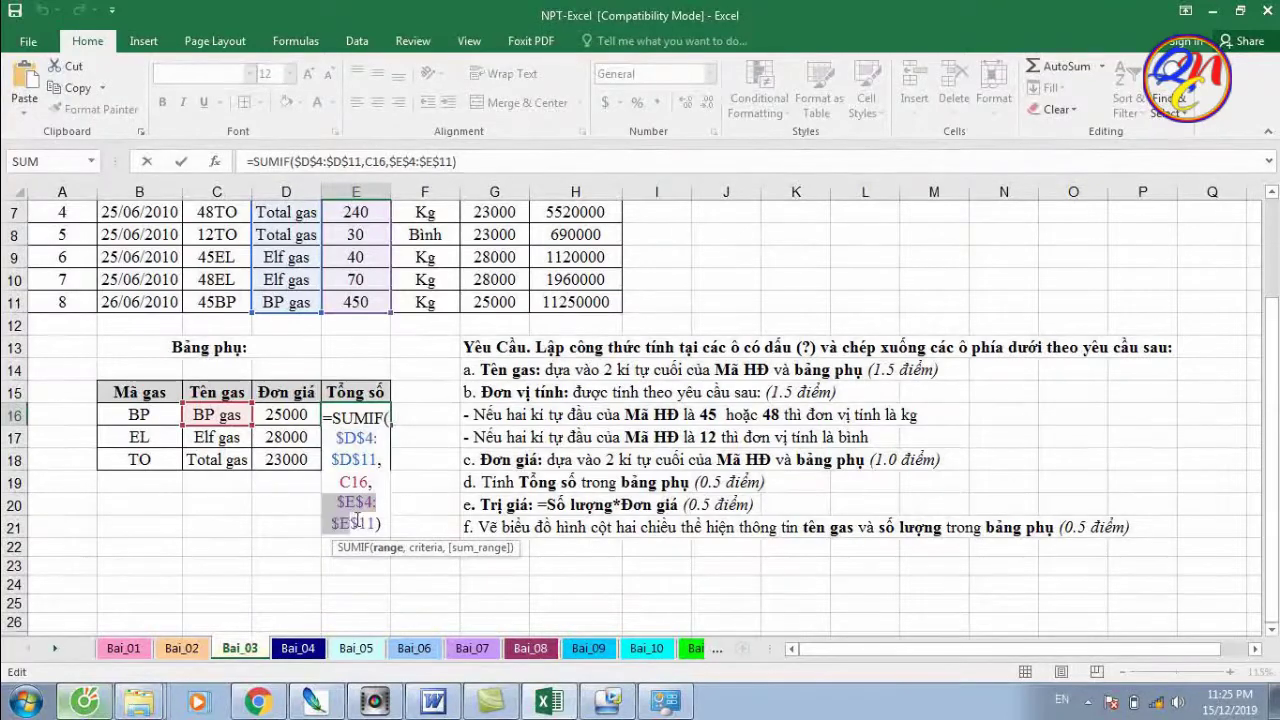
{"action": "scroll", "coordinate": [375, 521], "scroll_direction": "up", "scroll_amount": 2}
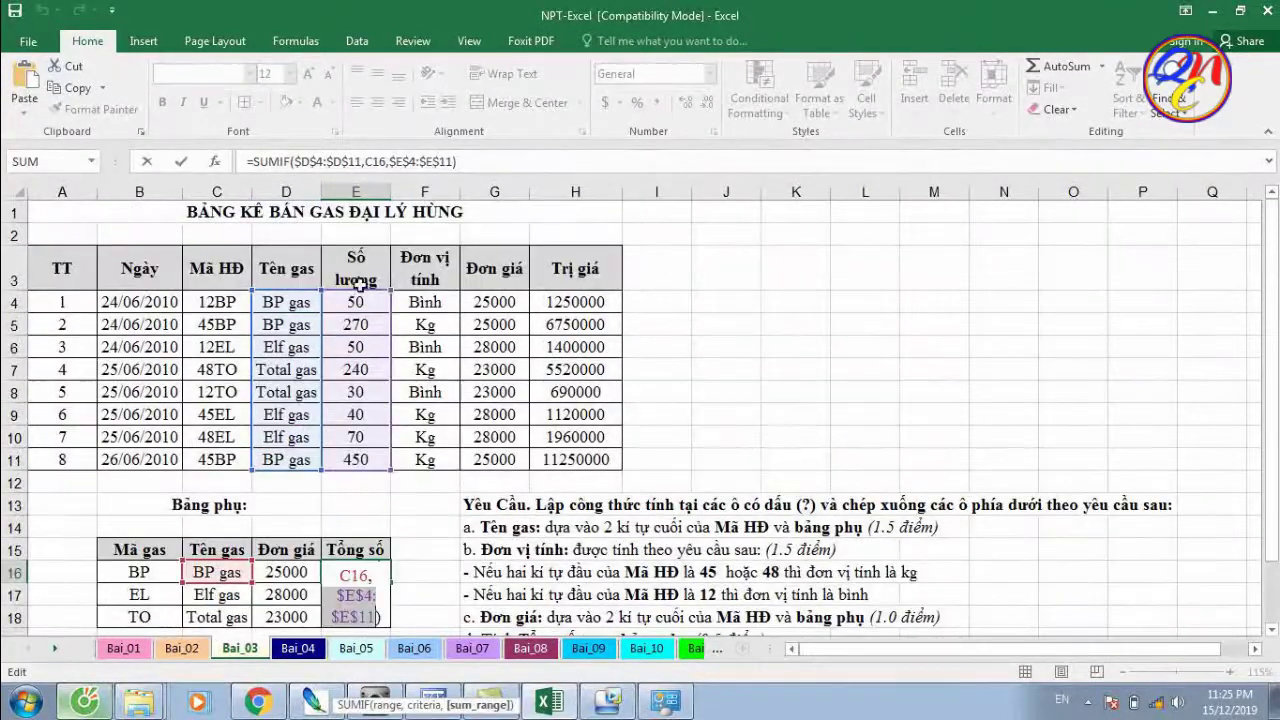
{"action": "scroll", "coordinate": [368, 349], "scroll_direction": "down", "scroll_amount": 2}
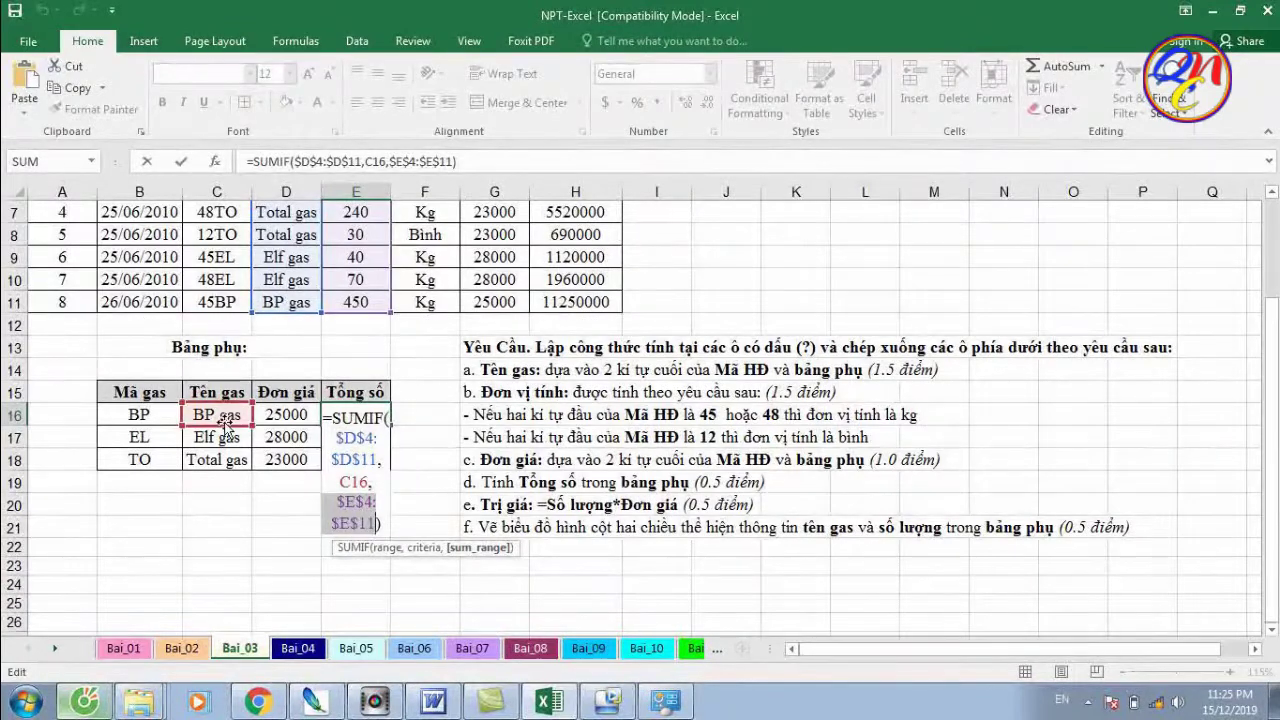
{"action": "double_click", "coordinate": [360, 482]}
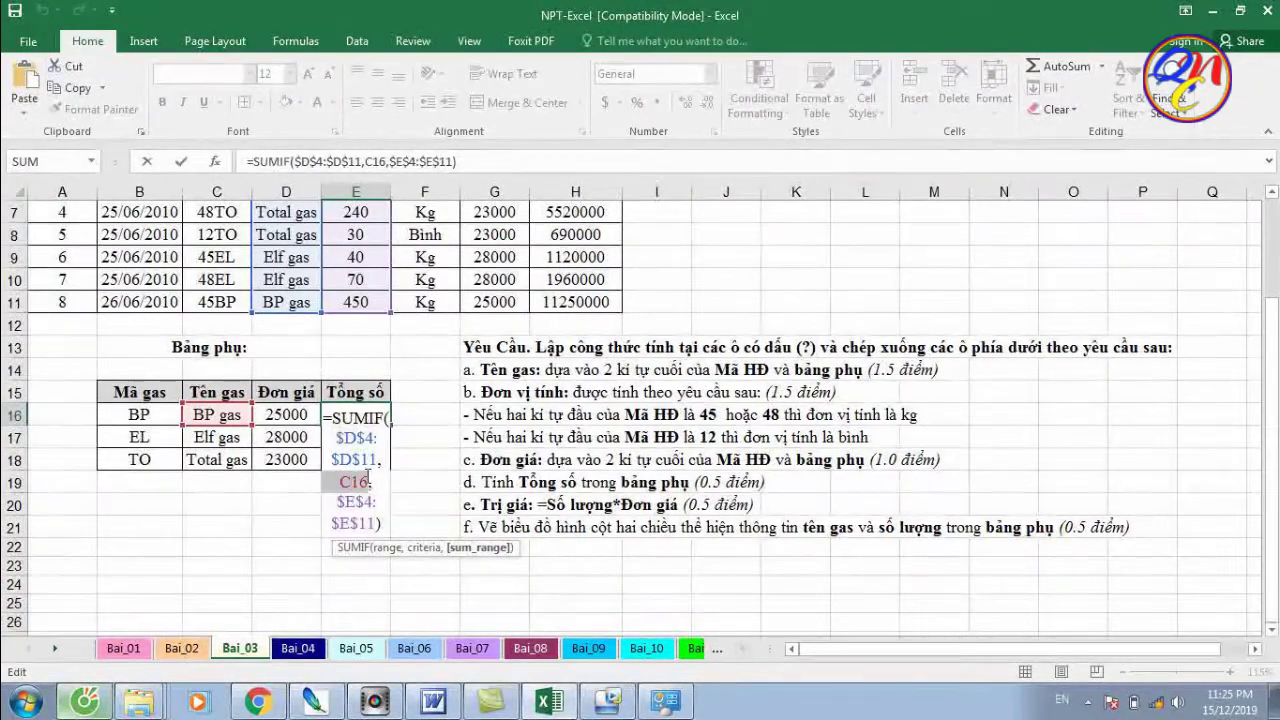
{"action": "key", "text": "Return"}
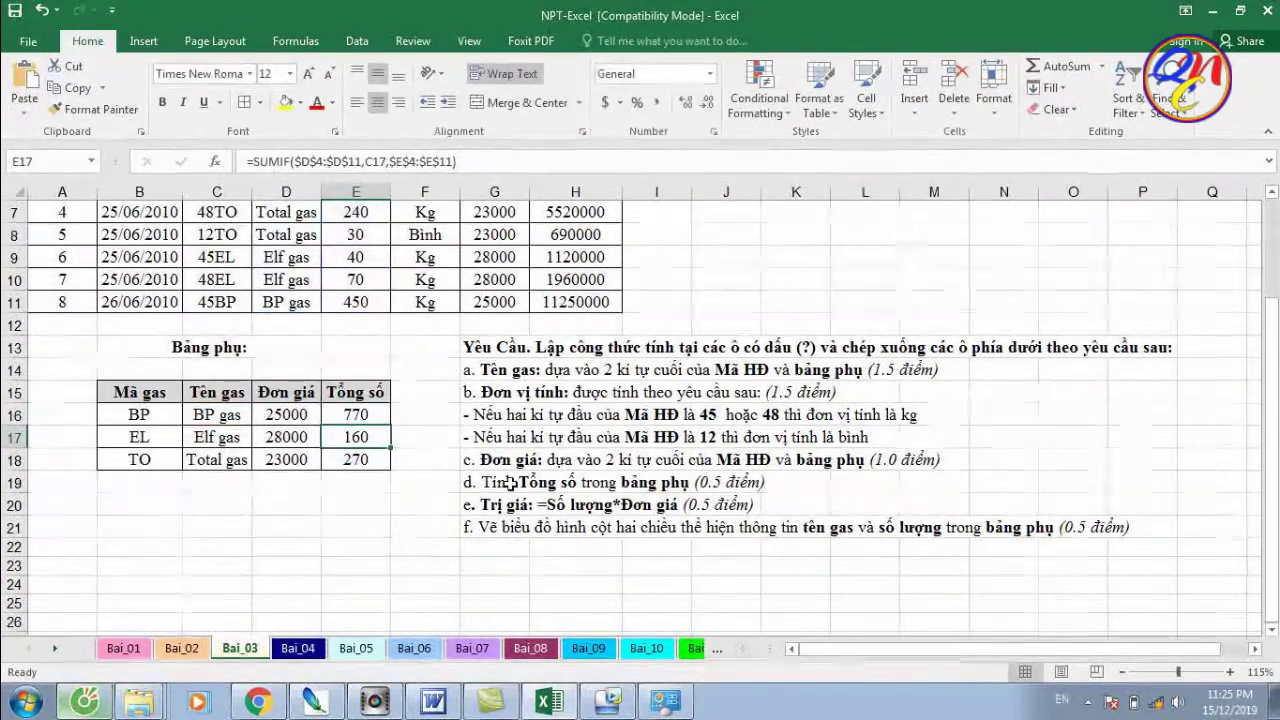
Select Tên gas C15:C18 and Tổng số E15:E18 as the chart data
{"action": "left_click", "coordinate": [520, 528]}
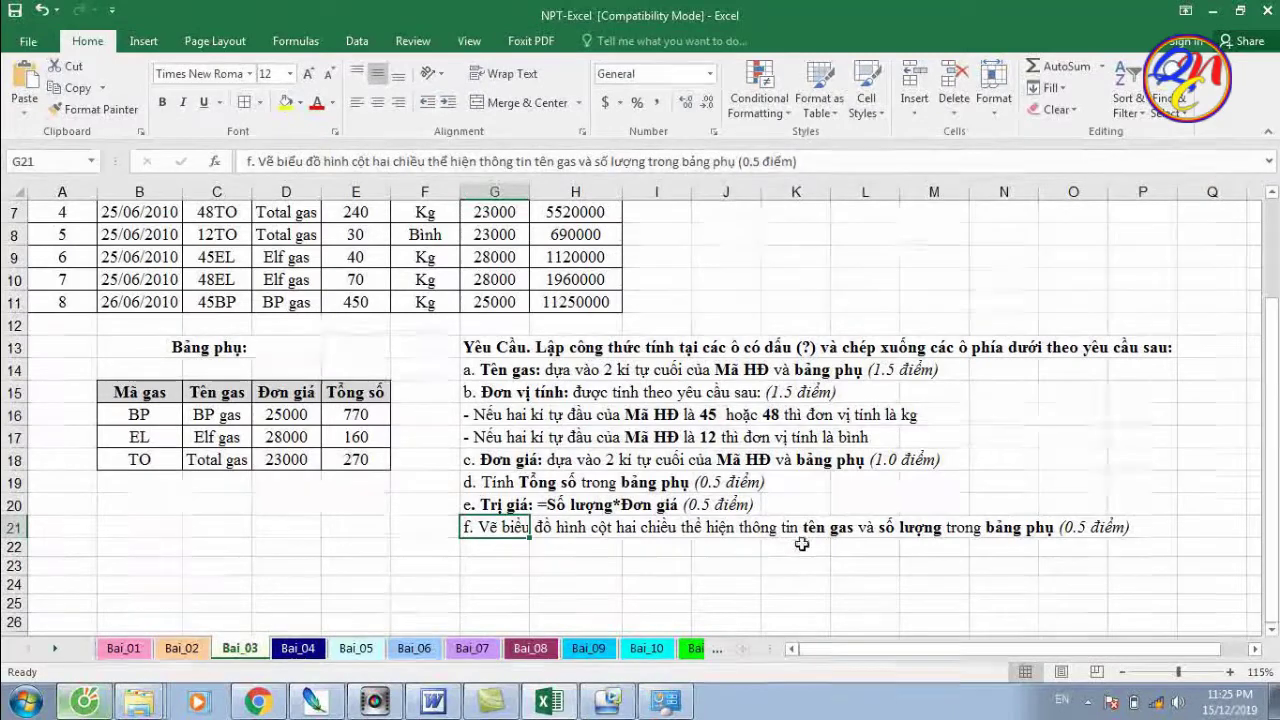
{"action": "scroll", "coordinate": [800, 550], "scroll_direction": "up", "scroll_amount": 1}
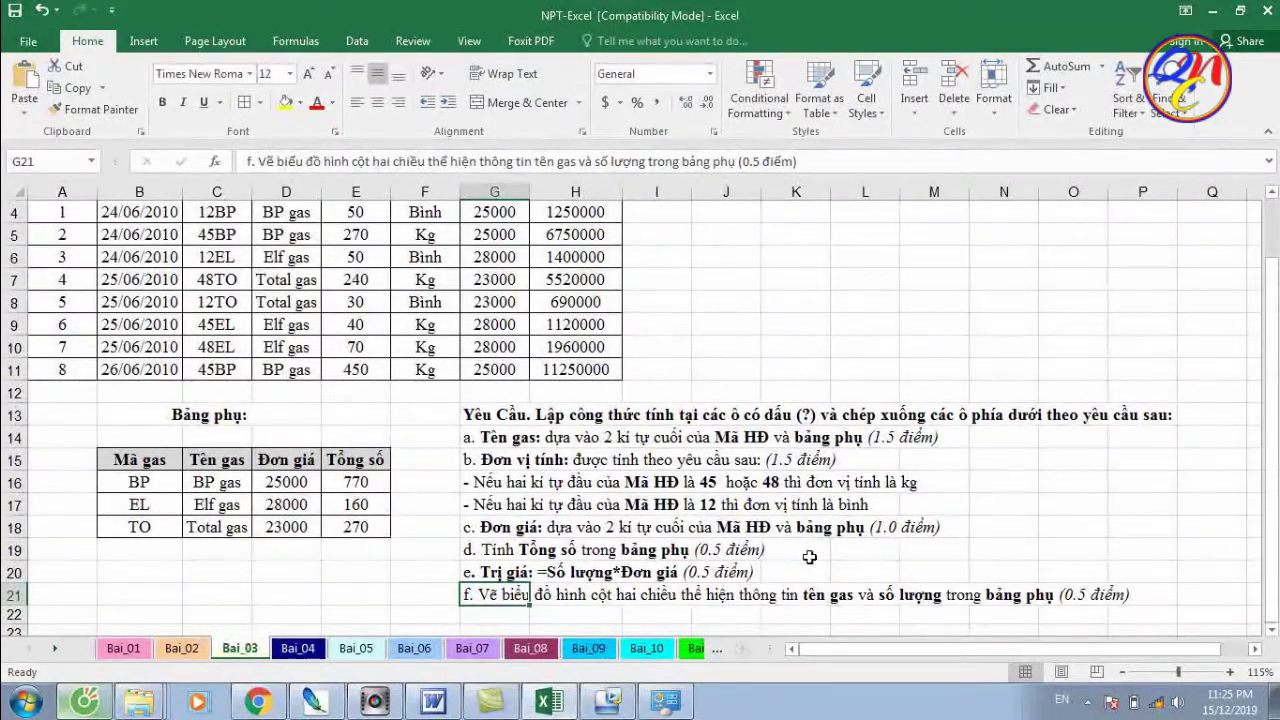
{"action": "left_click", "coordinate": [147, 42]}
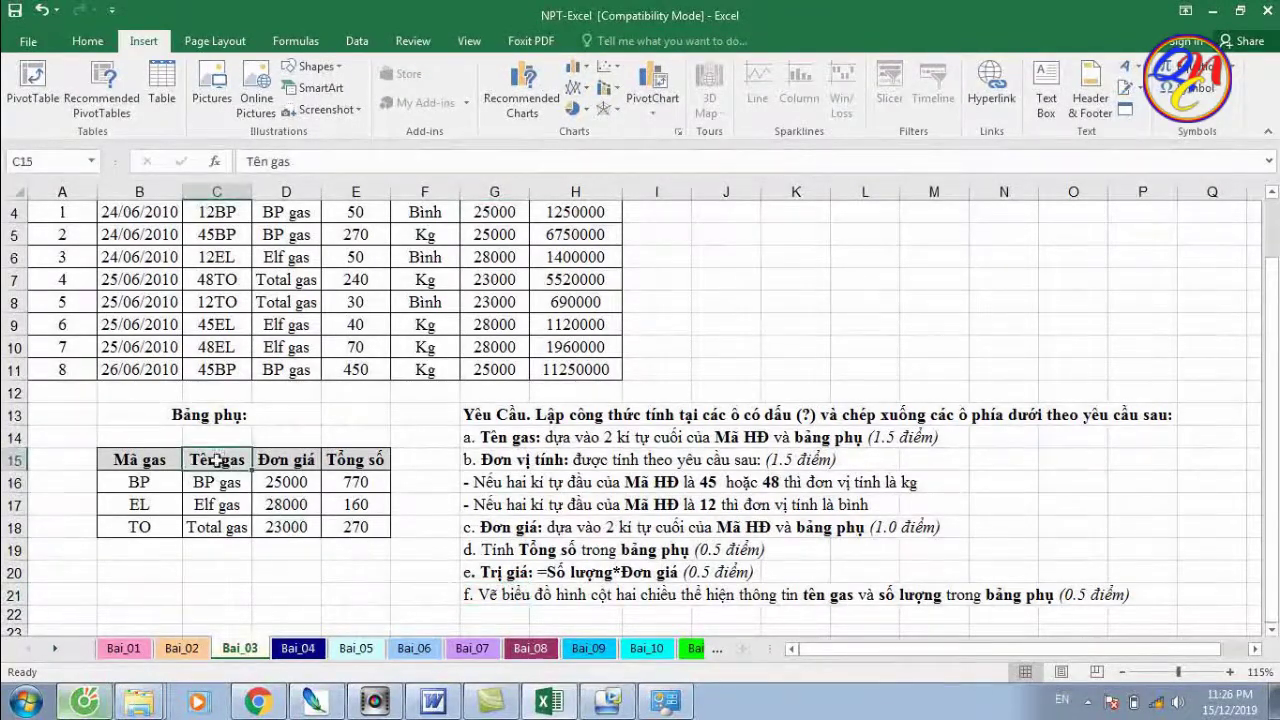
{"action": "left_click_drag", "start_coordinate": [245, 467], "coordinate": [228, 531]}
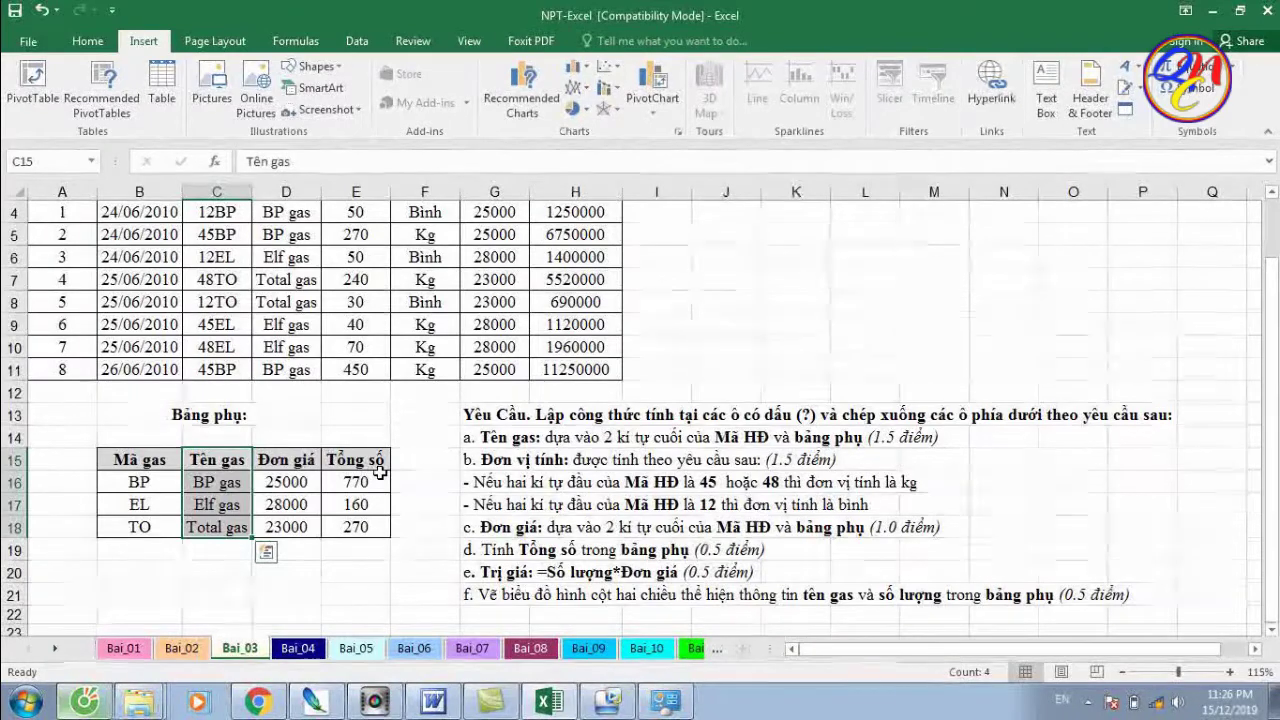
{"action": "left_click_drag", "start_coordinate": [379, 465], "coordinate": [358, 530], "text": "ctrl"}
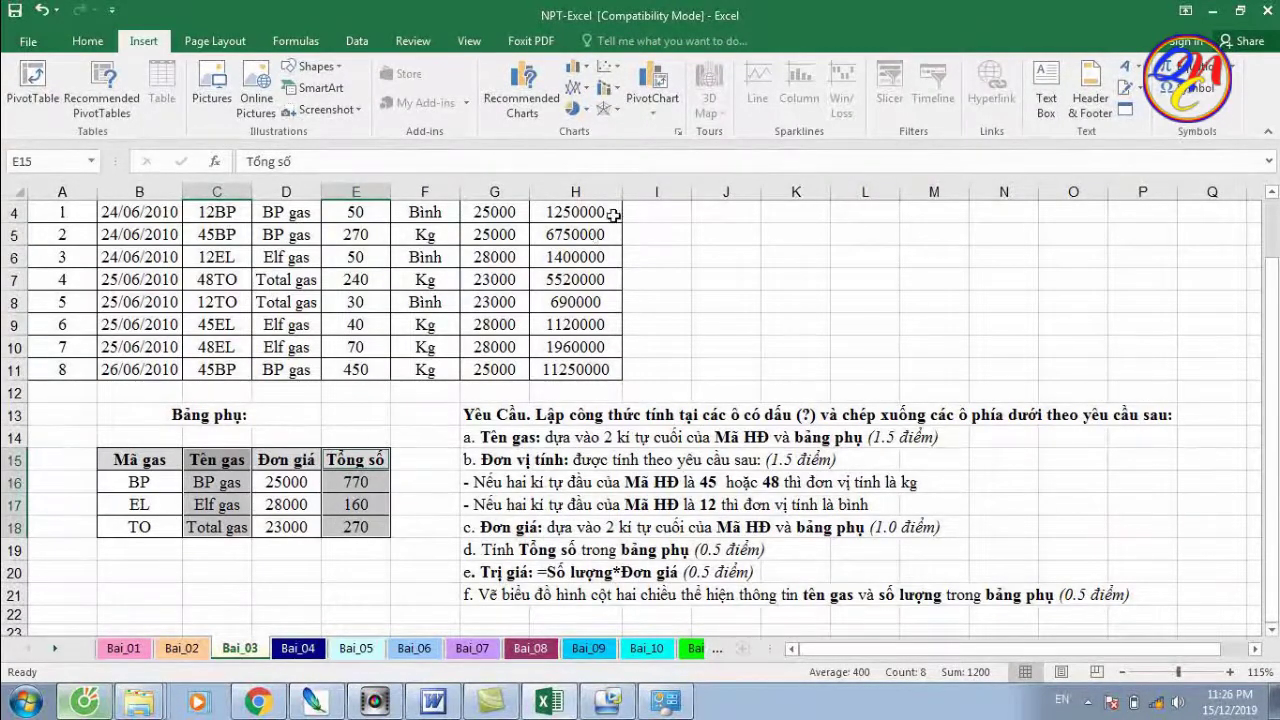
Insert a 2-D clustered column chart of Tổng số and move it up and right
{"action": "left_click", "coordinate": [577, 72]}
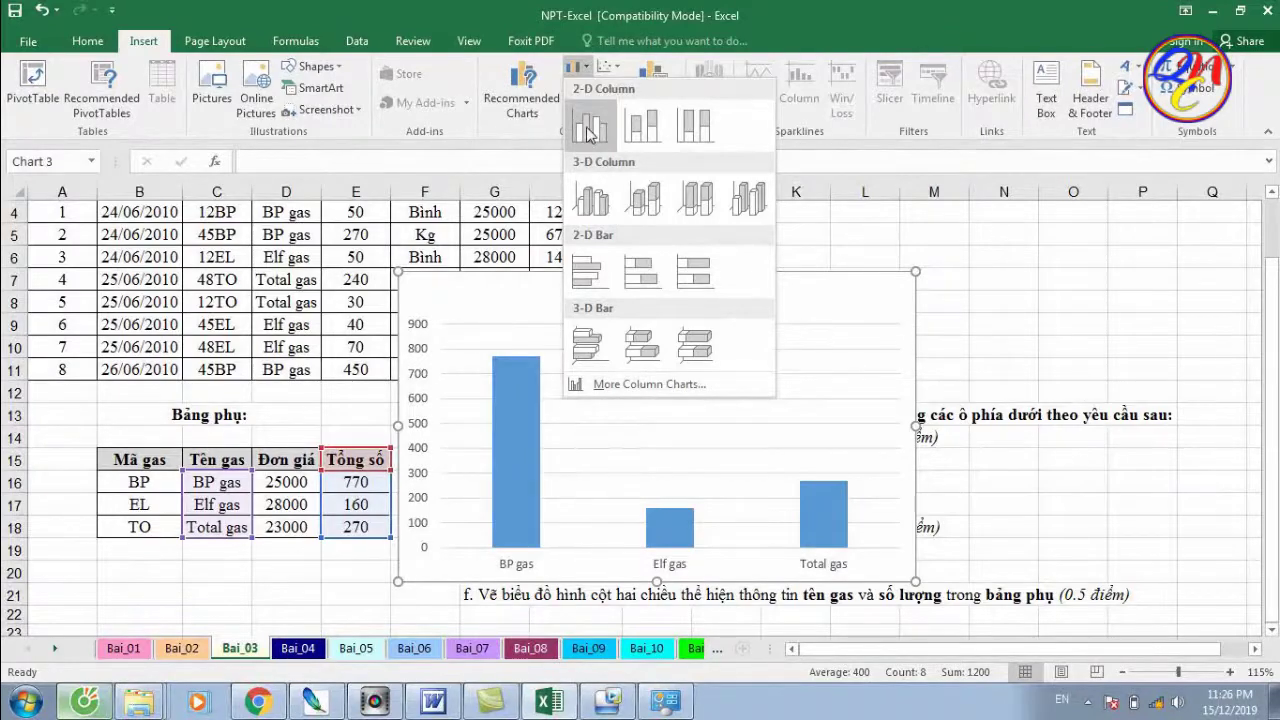
{"action": "left_click", "coordinate": [588, 128]}
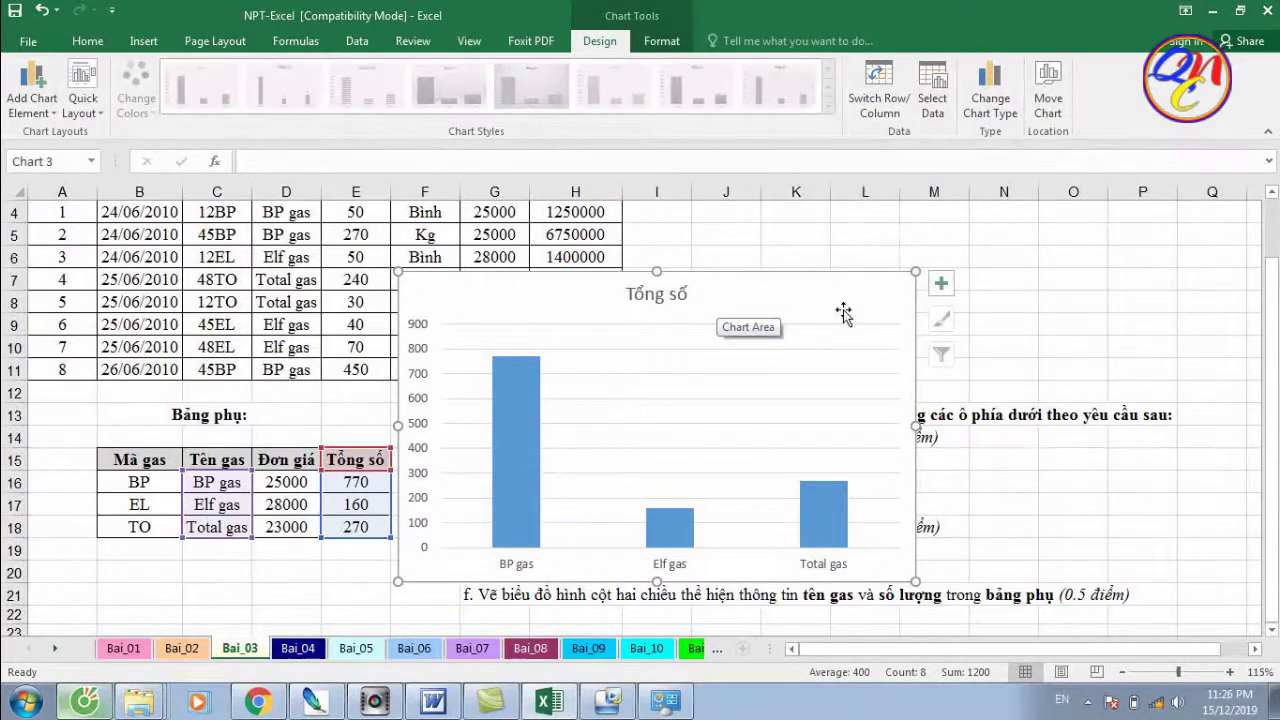
{"action": "left_click_drag", "start_coordinate": [848, 313], "coordinate": [902, 262]}
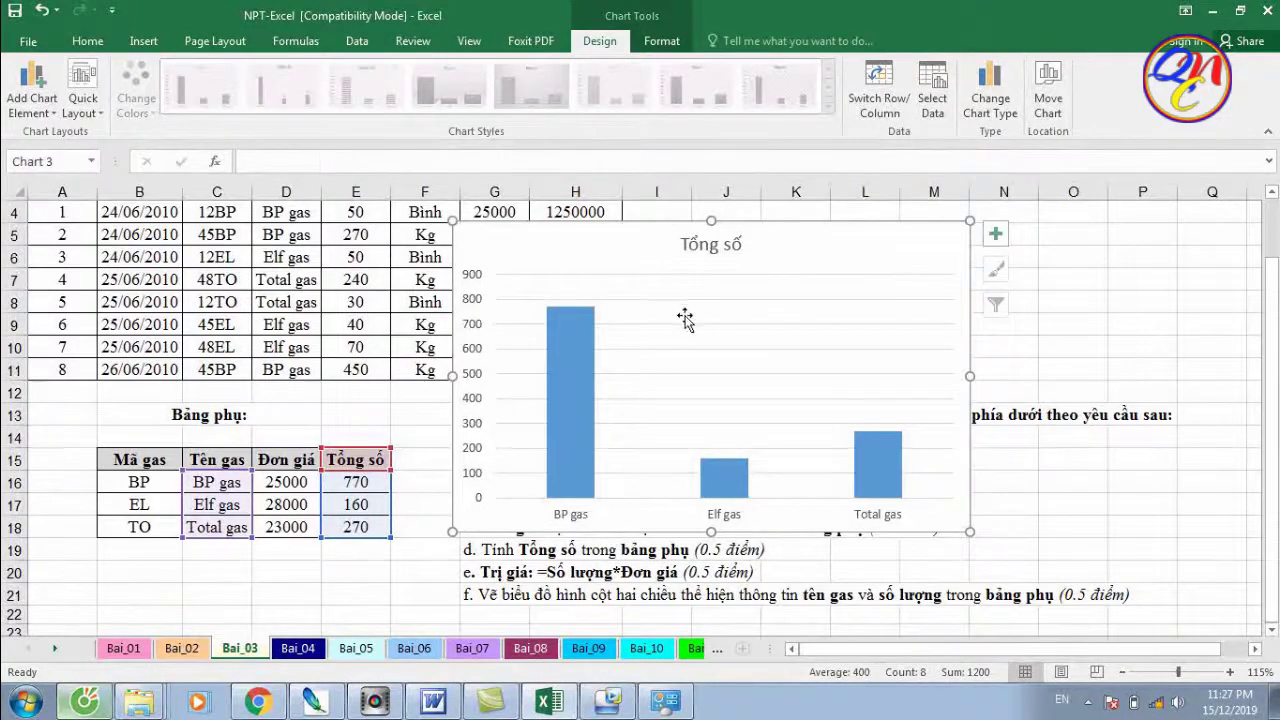
{"action": "left_click", "coordinate": [143, 41]}
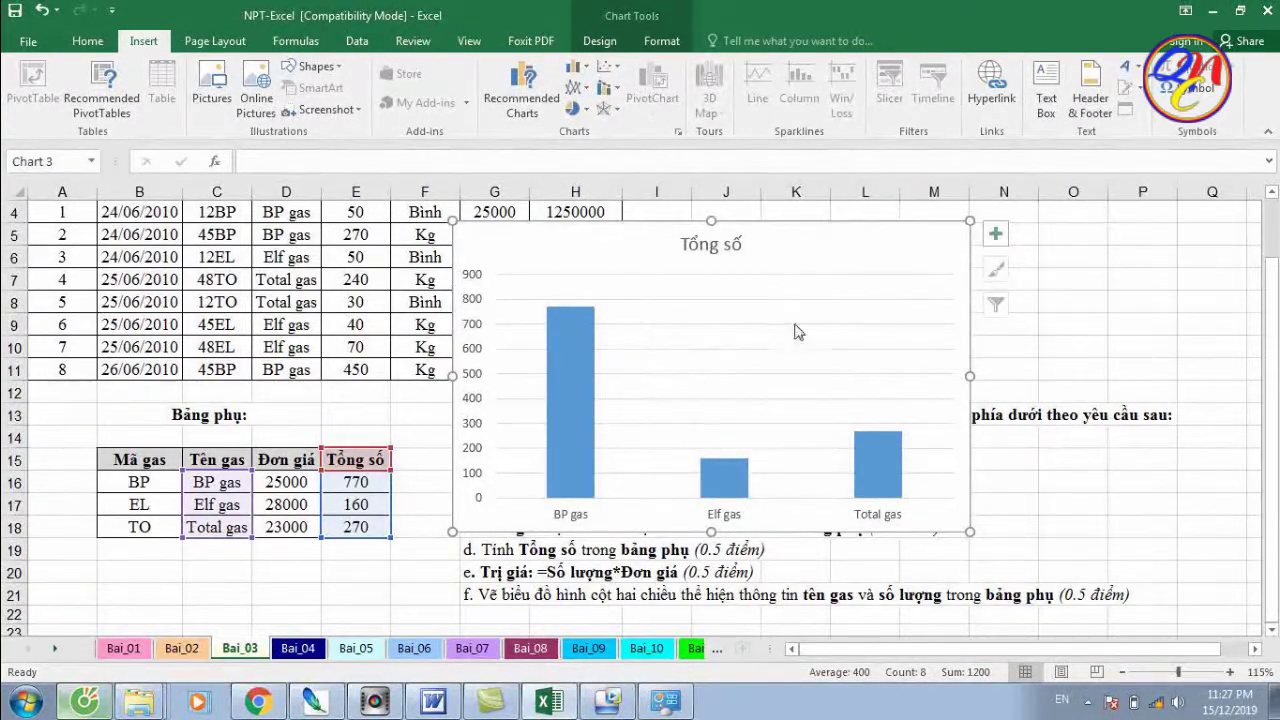
Reposition the chart beside the sales table's top right and shrink it to a smaller size
{"action": "scroll", "coordinate": [797, 335], "scroll_direction": "down", "scroll_amount": 1, "text": "ctrl"}
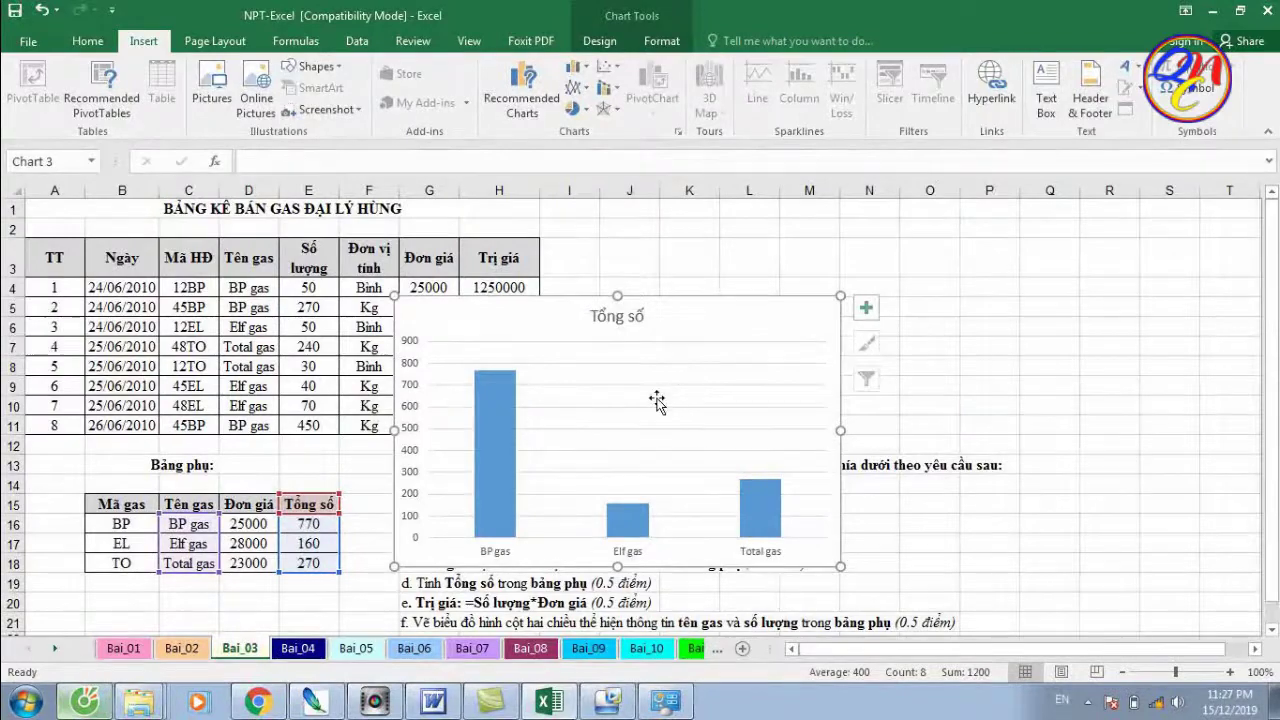
{"action": "left_click_drag", "start_coordinate": [656, 400], "coordinate": [920, 301]}
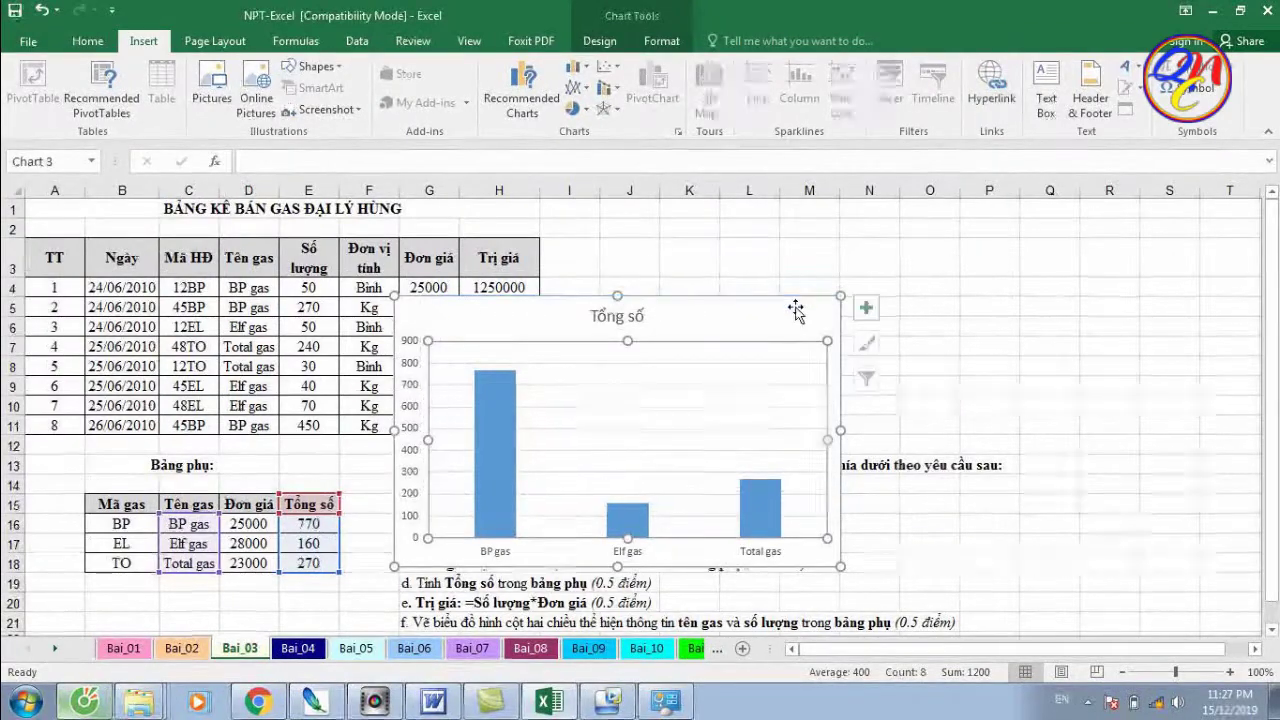
{"action": "left_click_drag", "start_coordinate": [804, 295], "coordinate": [826, 306]}
{"action": "left_click_drag", "start_coordinate": [768, 387], "coordinate": [737, 420]}
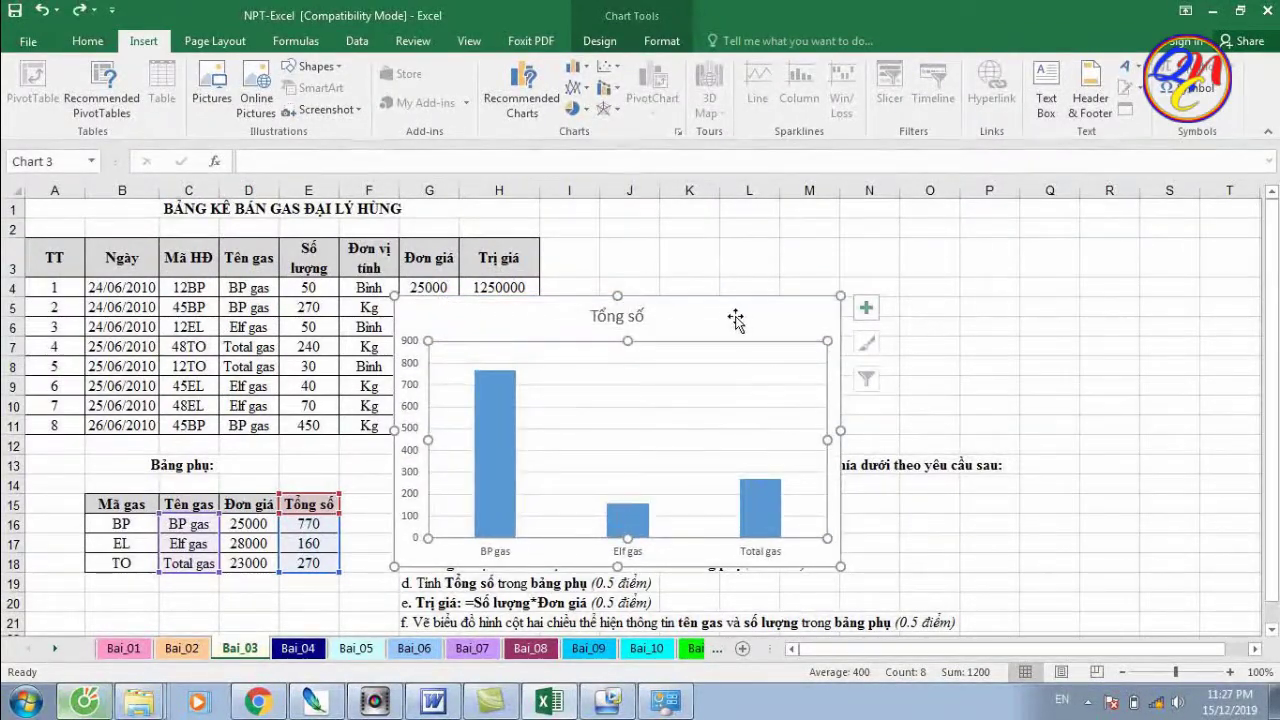
{"action": "left_click_drag", "start_coordinate": [735, 318], "coordinate": [1034, 184]}
{"action": "left_click_drag", "start_coordinate": [745, 342], "coordinate": [986, 248]}
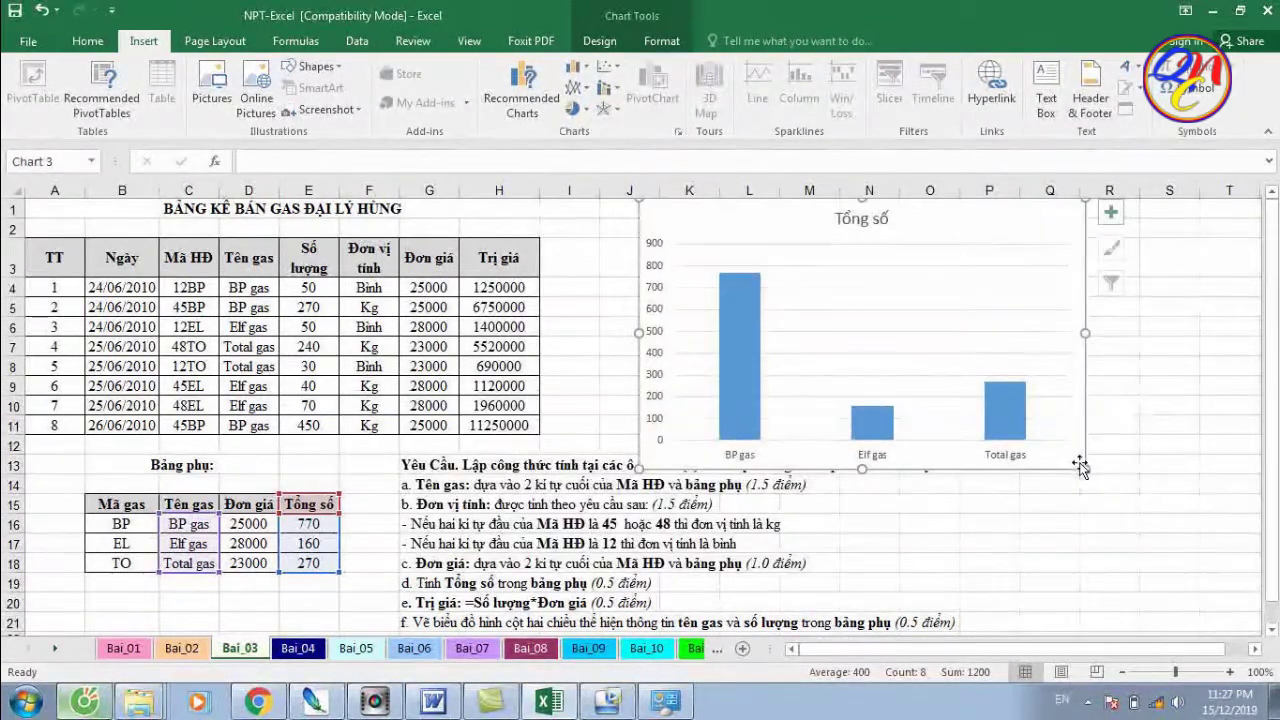
{"action": "left_click_drag", "start_coordinate": [1080, 465], "coordinate": [1024, 383]}
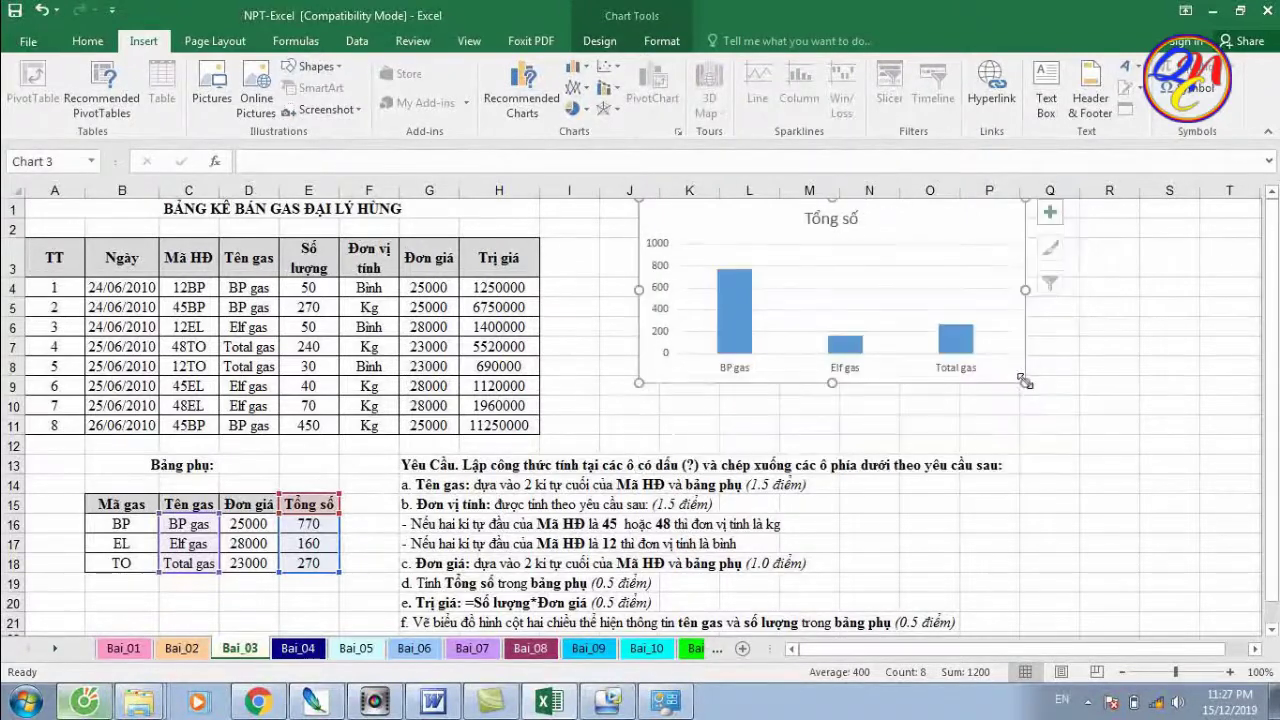
{"action": "left_click", "coordinate": [943, 274]}
{"action": "left_click", "coordinate": [952, 224]}
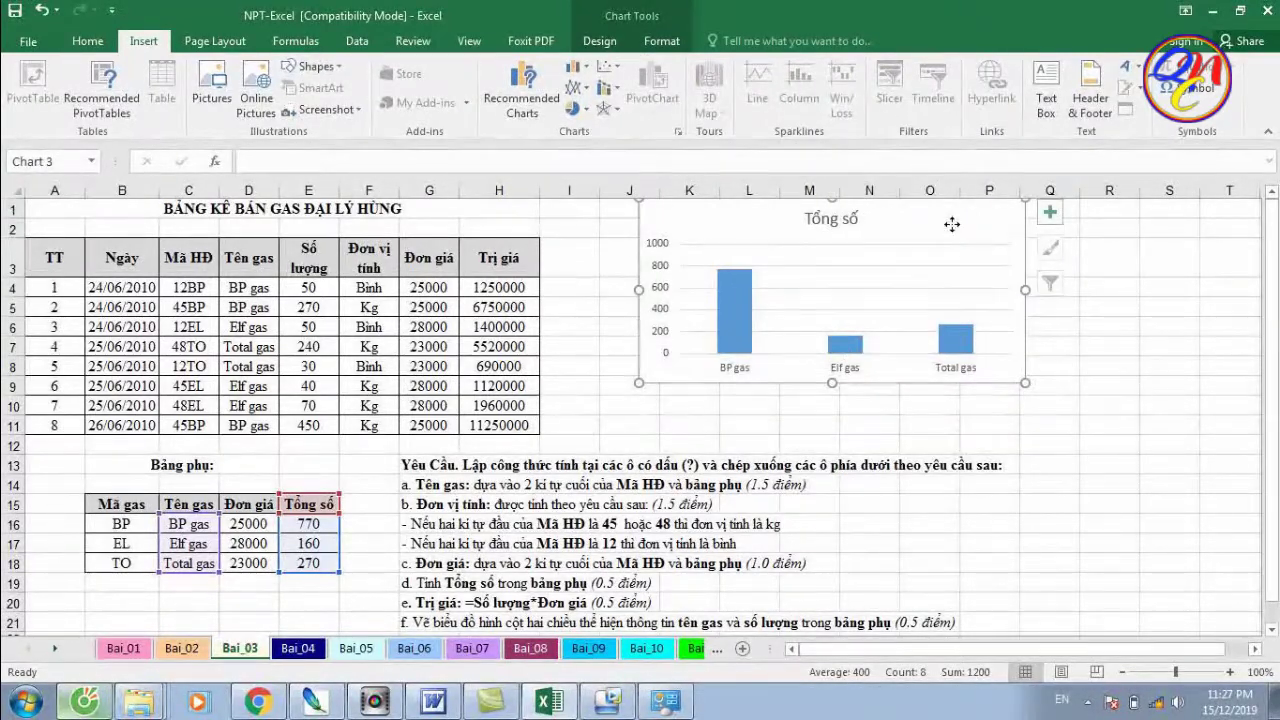
{"action": "left_click_drag", "start_coordinate": [952, 224], "coordinate": [920, 259]}
{"action": "left_click", "coordinate": [1043, 383]}
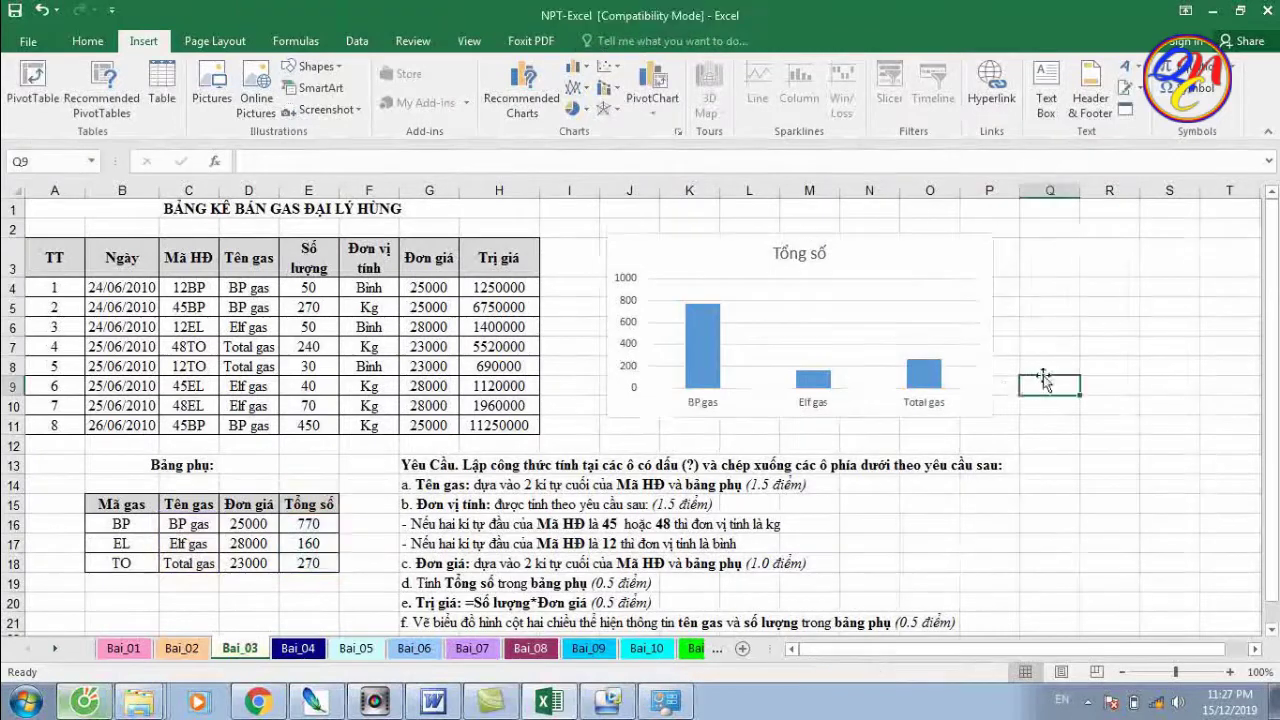
{"action": "left_click", "coordinate": [825, 280]}
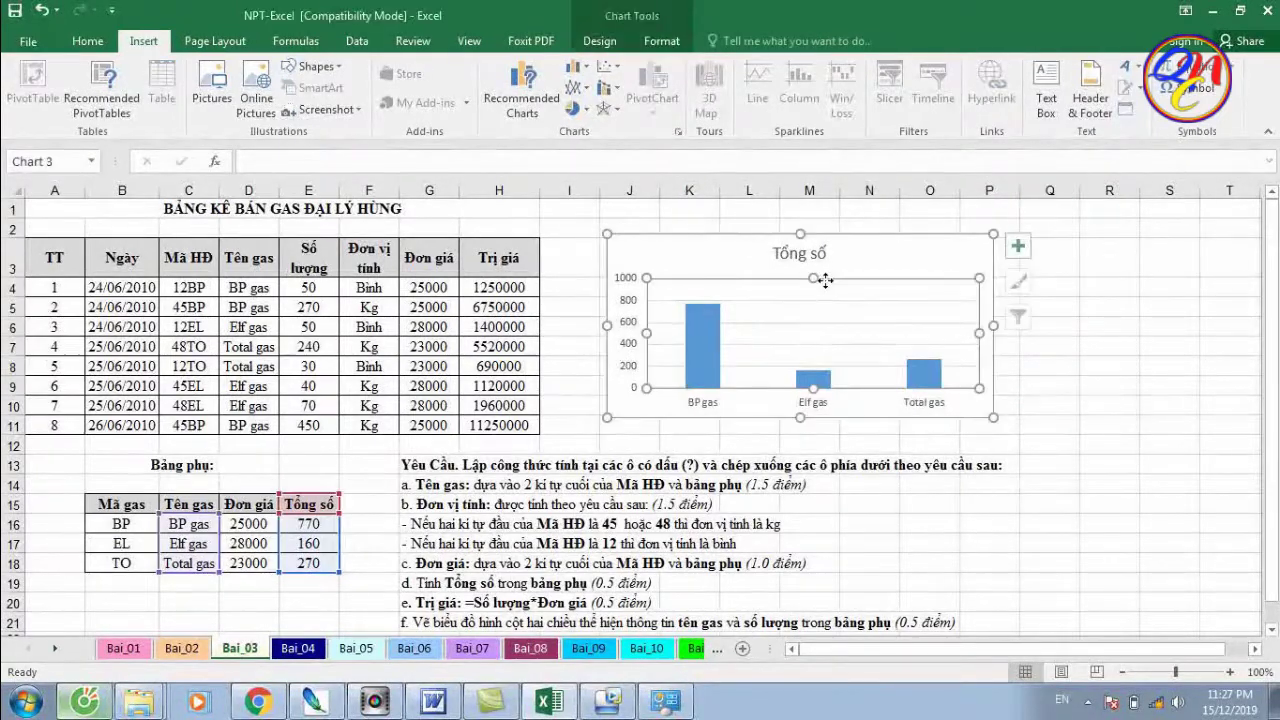
{"action": "left_click", "coordinate": [868, 245]}
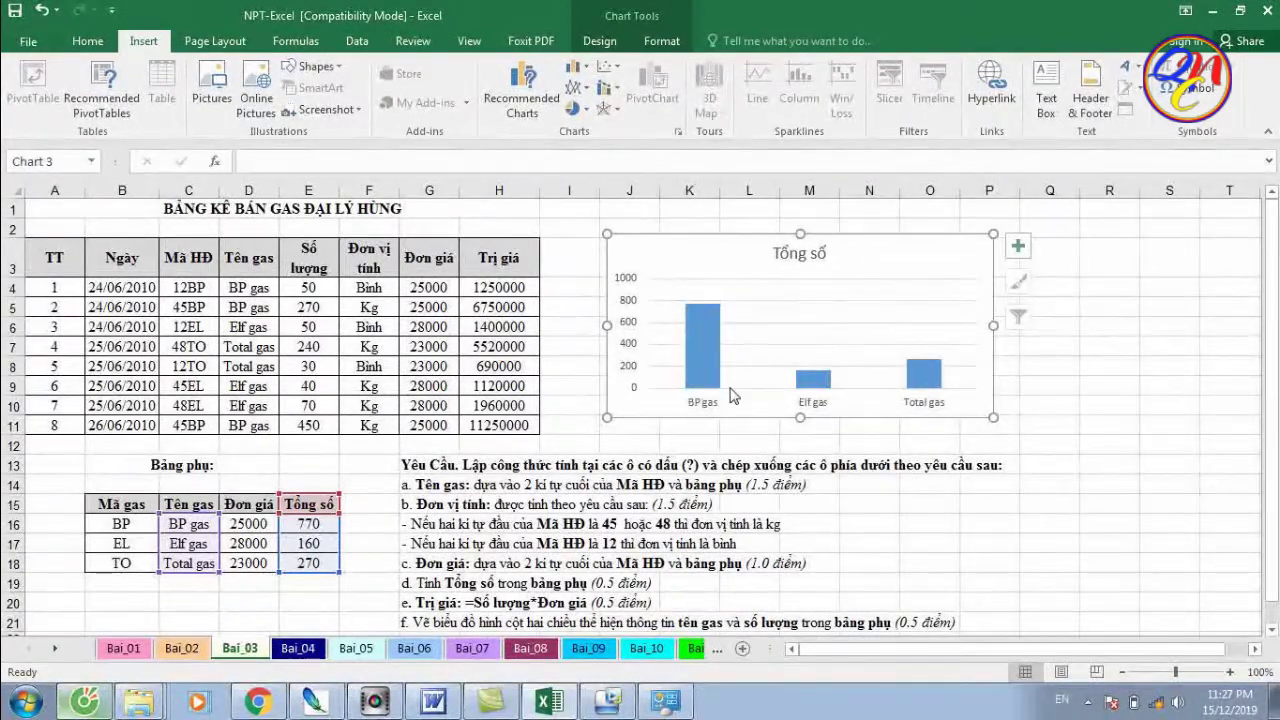
Add axis titles, naming the vertical axis Số lượng and the horizontal axis Tên gas
{"action": "left_click", "coordinate": [1027, 252]}
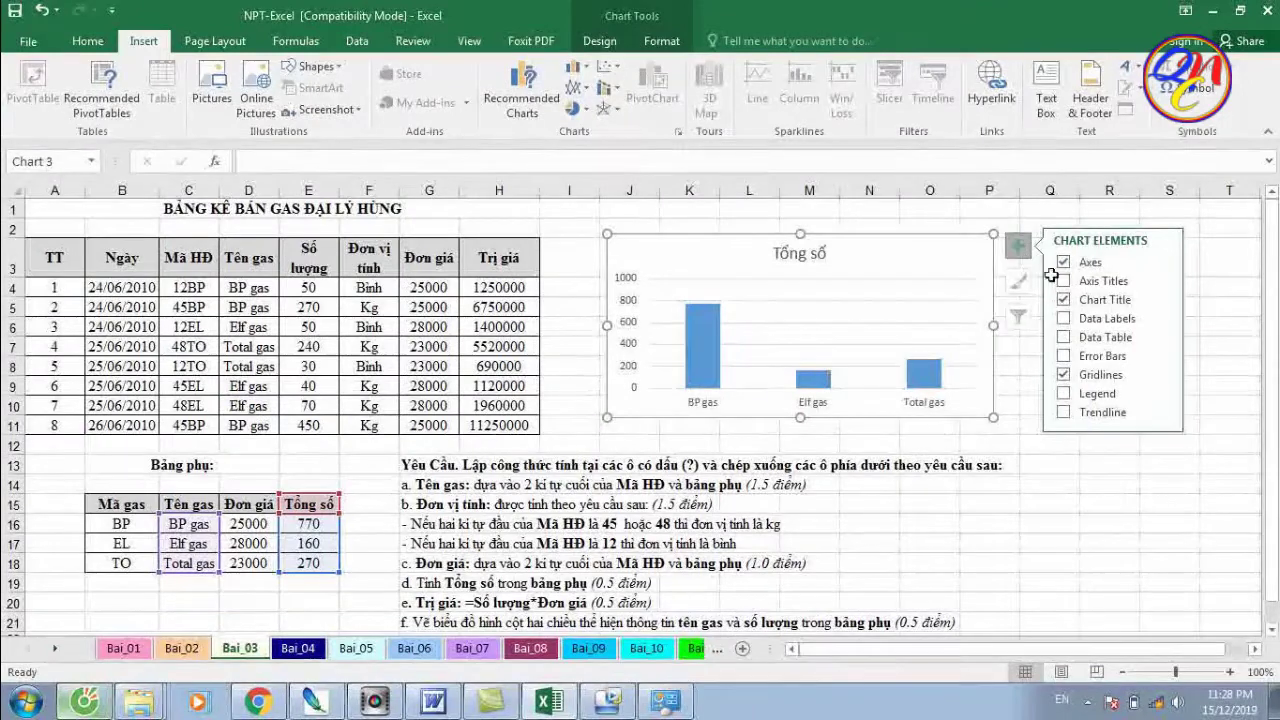
{"action": "left_click", "coordinate": [1064, 282]}
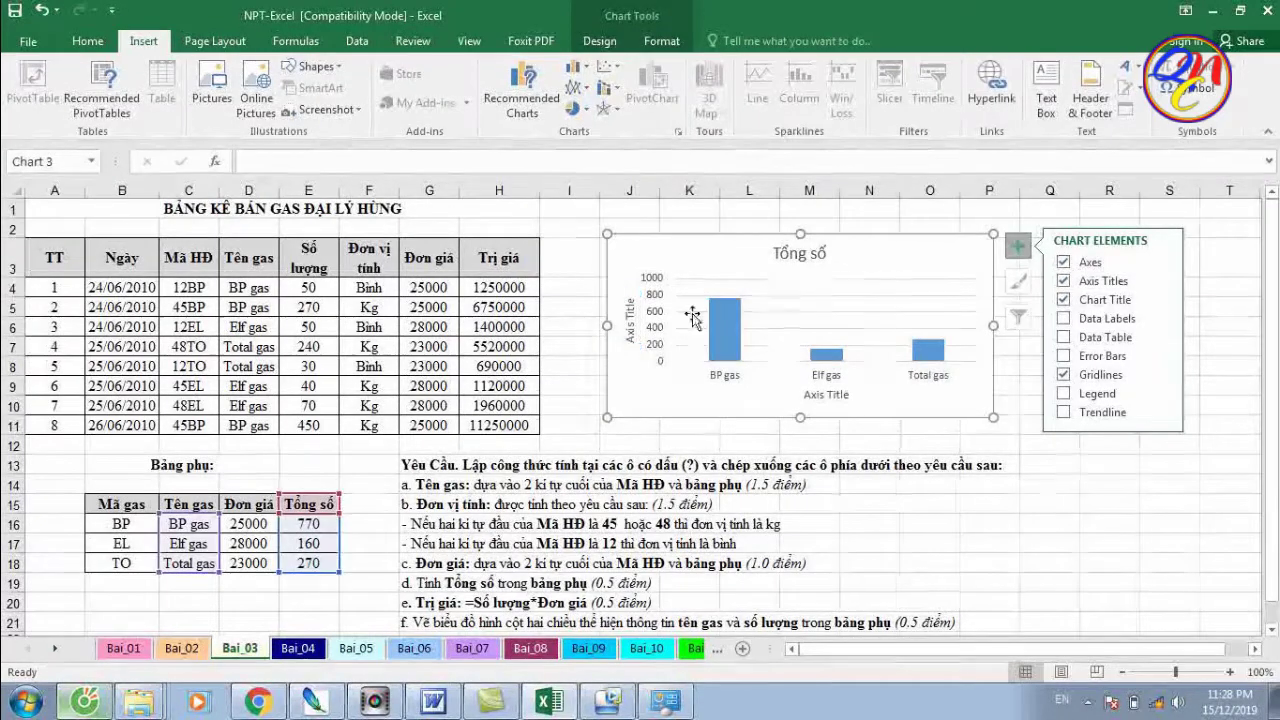
{"action": "triple_click", "coordinate": [633, 325]}
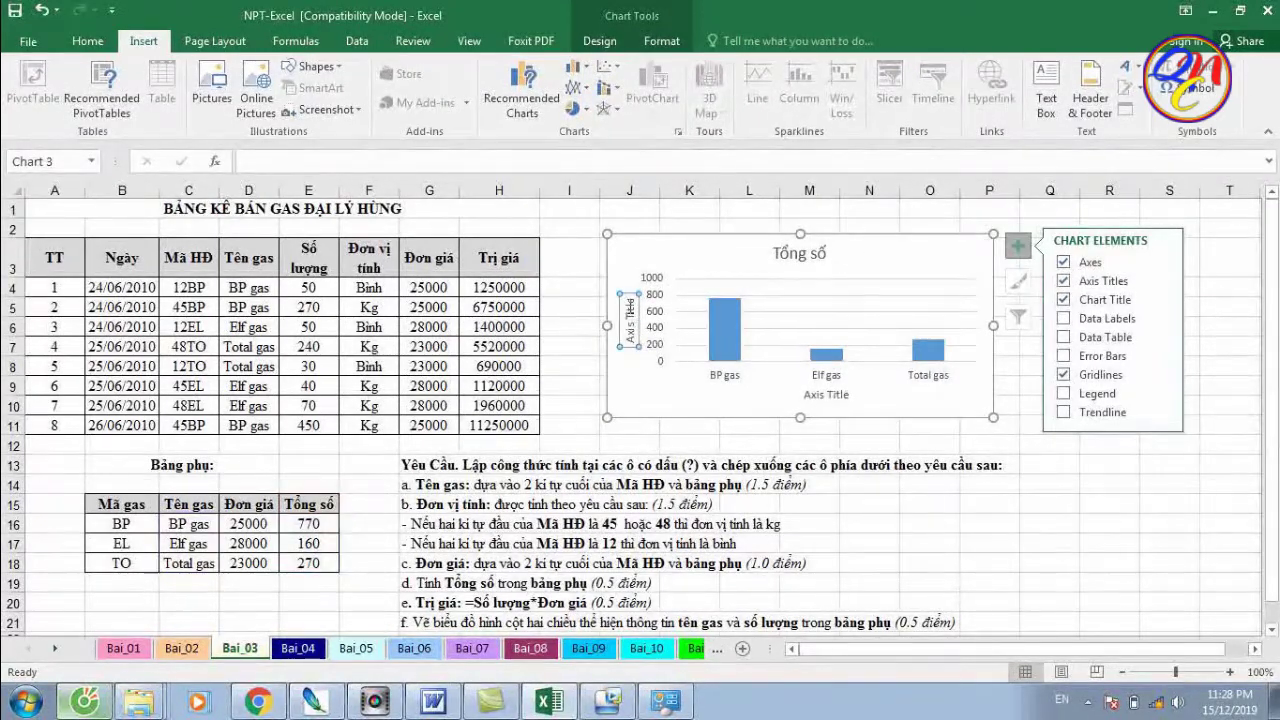
{"action": "left_click_drag", "start_coordinate": [625, 303], "coordinate": [631, 338]}
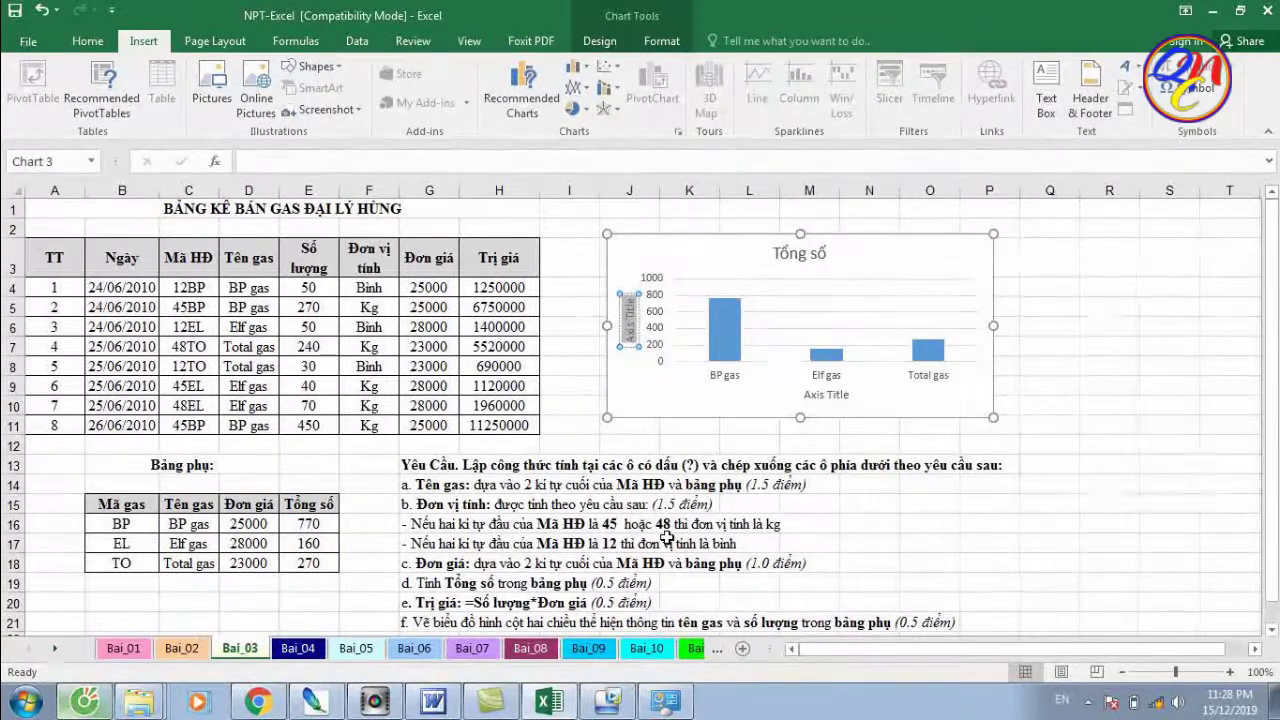
{"action": "type", "text": "S"}
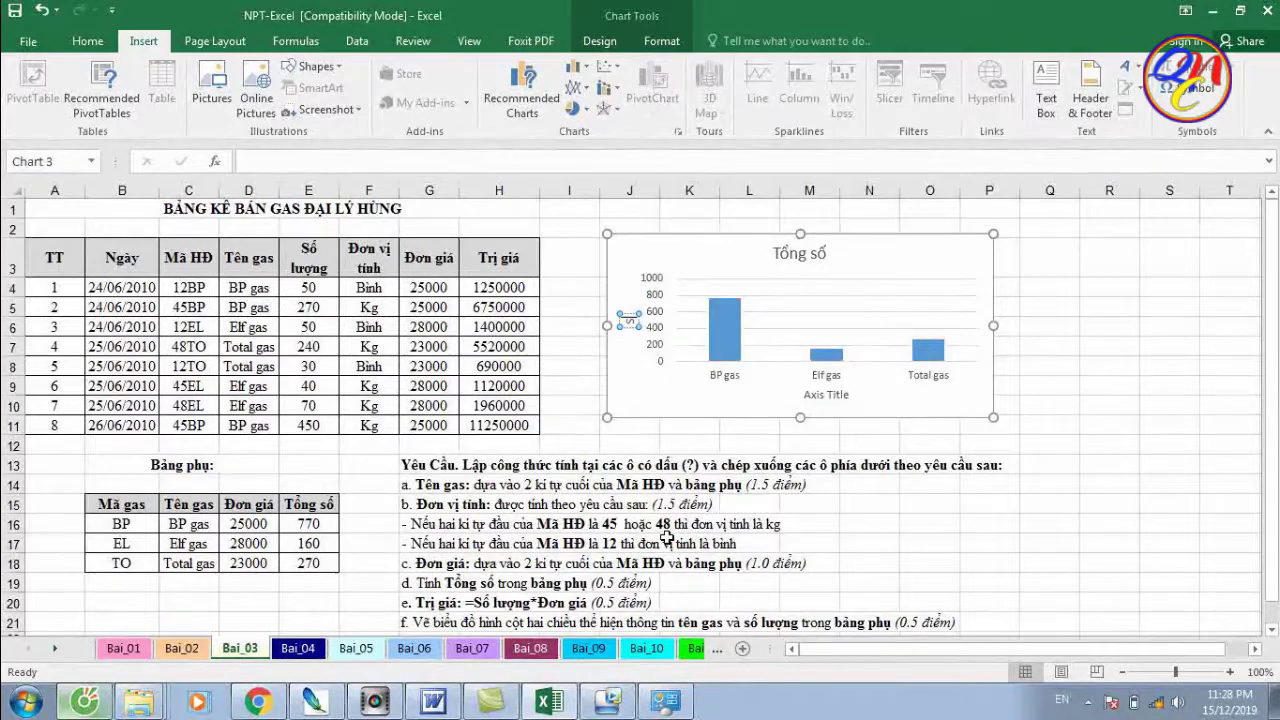
{"action": "type", "text": "ố lượ"}
{"action": "type", "text": "ng"}
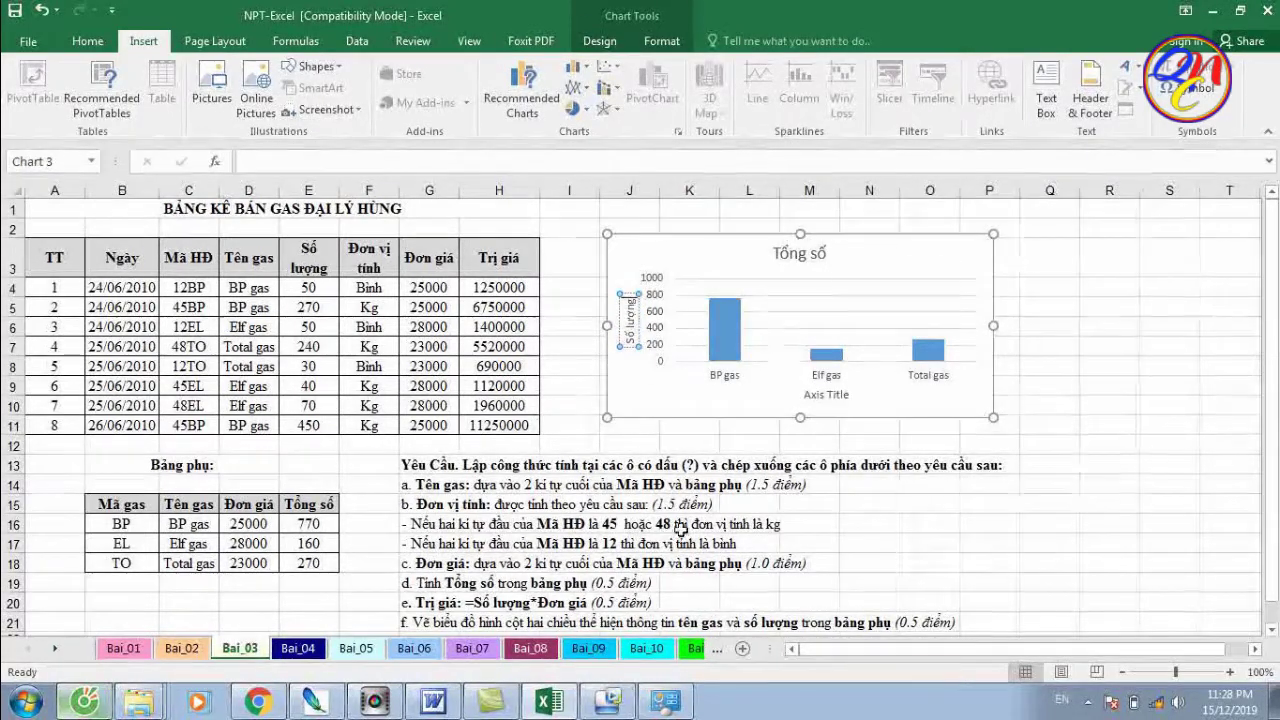
{"action": "left_click", "coordinate": [843, 395]}
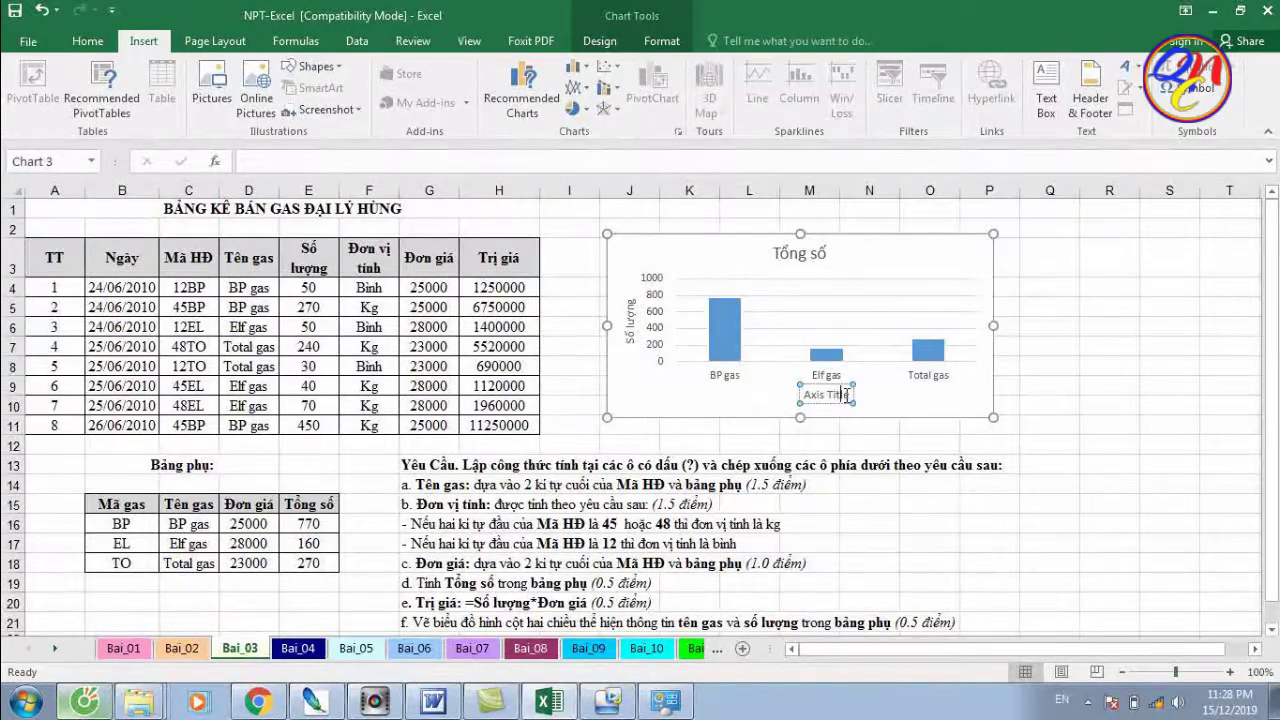
{"action": "left_click_drag", "start_coordinate": [808, 394], "coordinate": [812, 400]}
{"action": "type", "text": "T"}
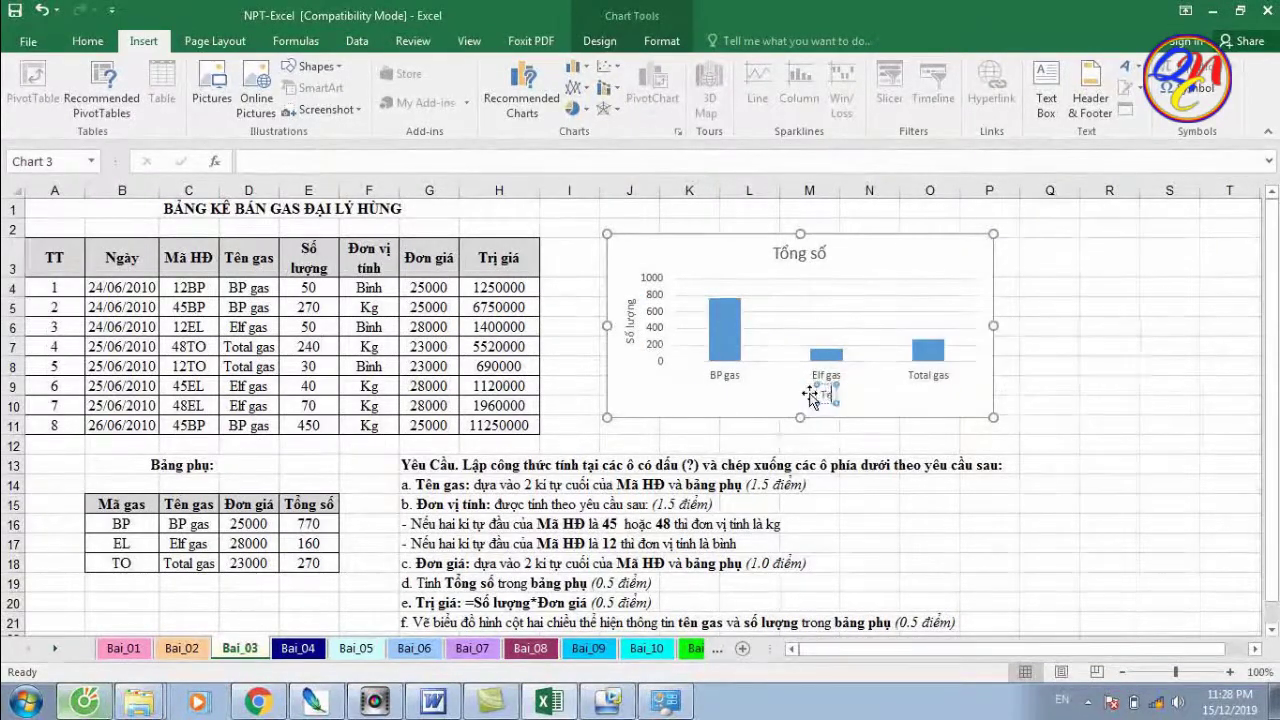
{"action": "type", "text": "e gas"}
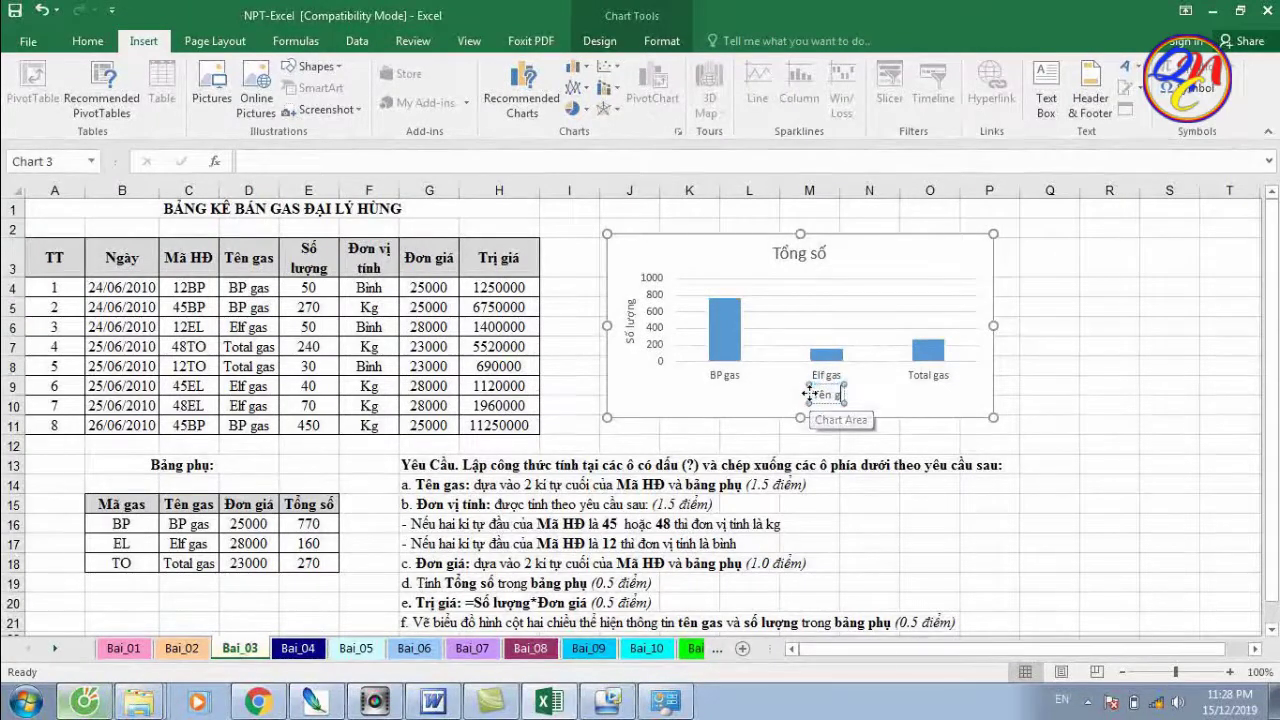
{"action": "left_click", "coordinate": [973, 256]}
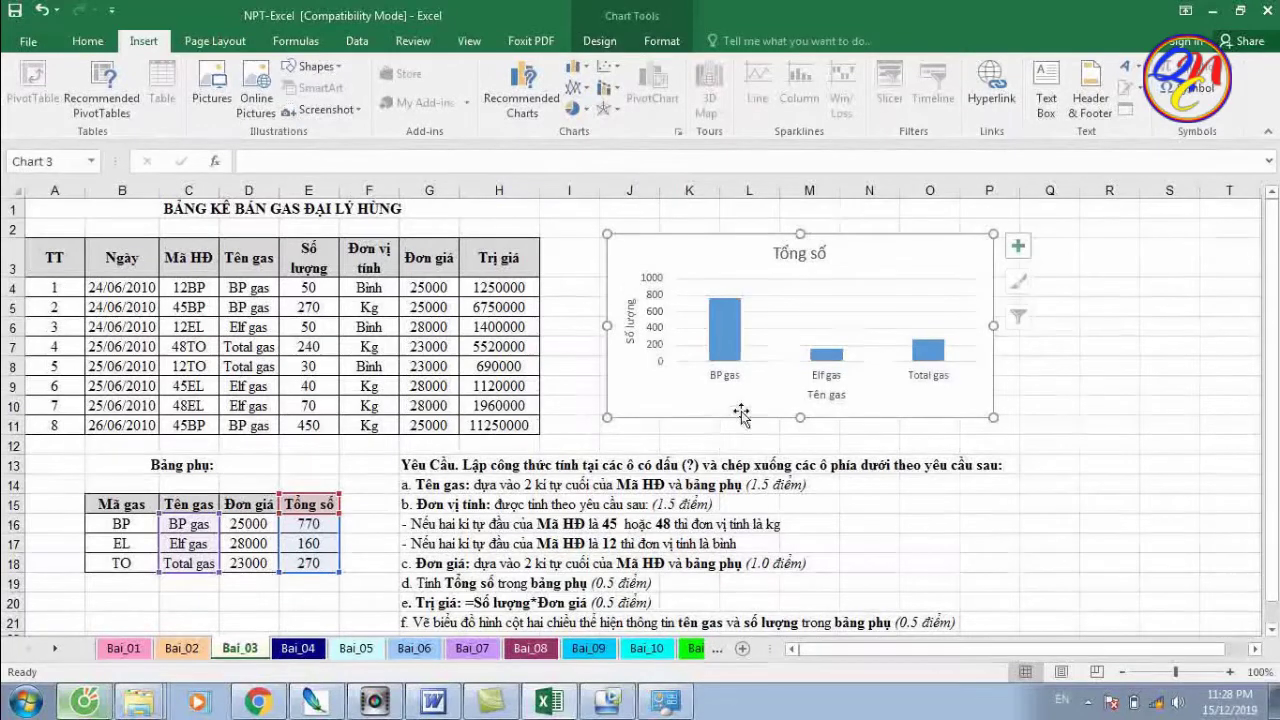
Turn on Data Labels so the Tổng số columns show 770, 160 and 270
{"action": "left_click", "coordinate": [1018, 245]}
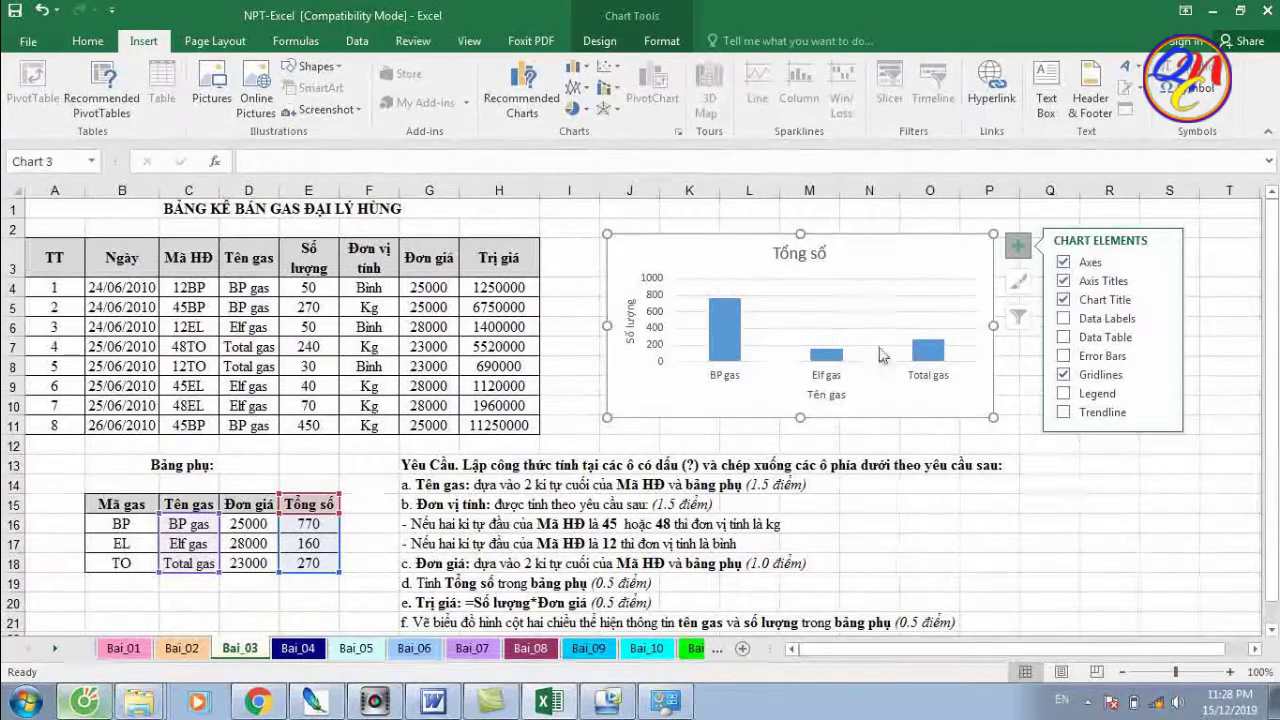
{"action": "left_click", "coordinate": [1064, 320]}
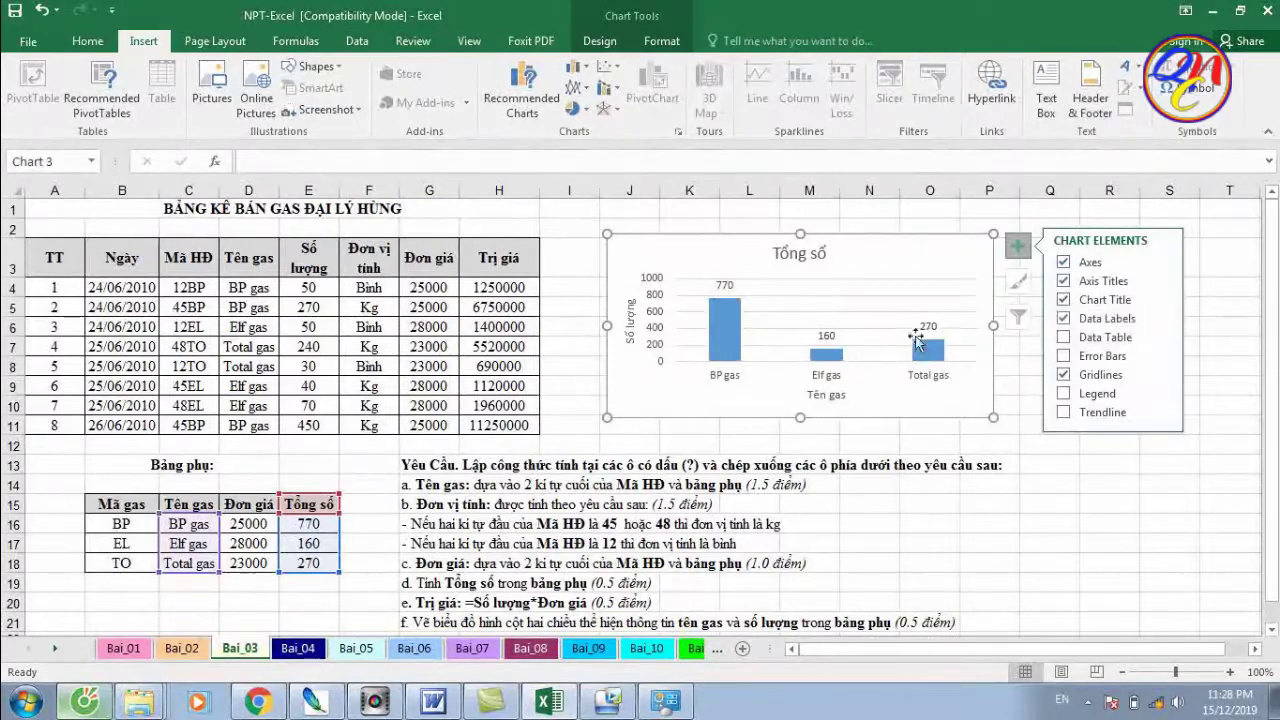
{"action": "left_click_drag", "start_coordinate": [721, 290], "coordinate": [955, 340]}
{"action": "left_click", "coordinate": [868, 218]}
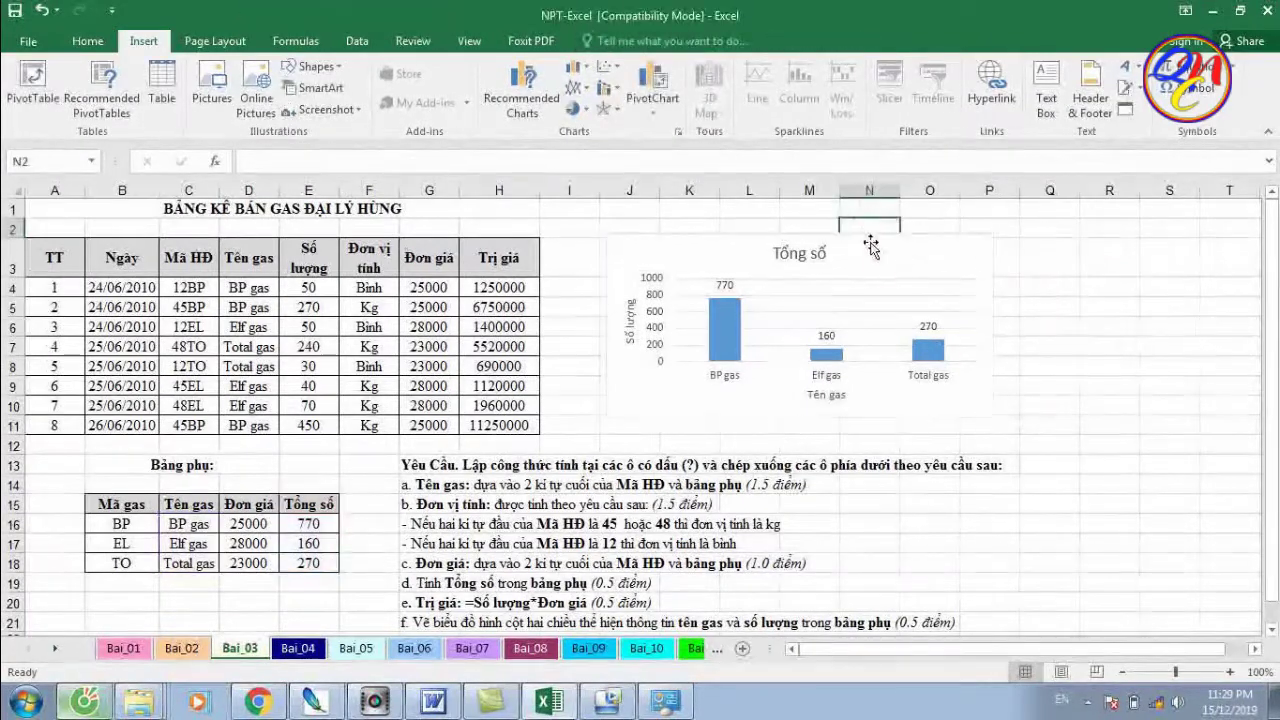
{"action": "left_click", "coordinate": [880, 254]}
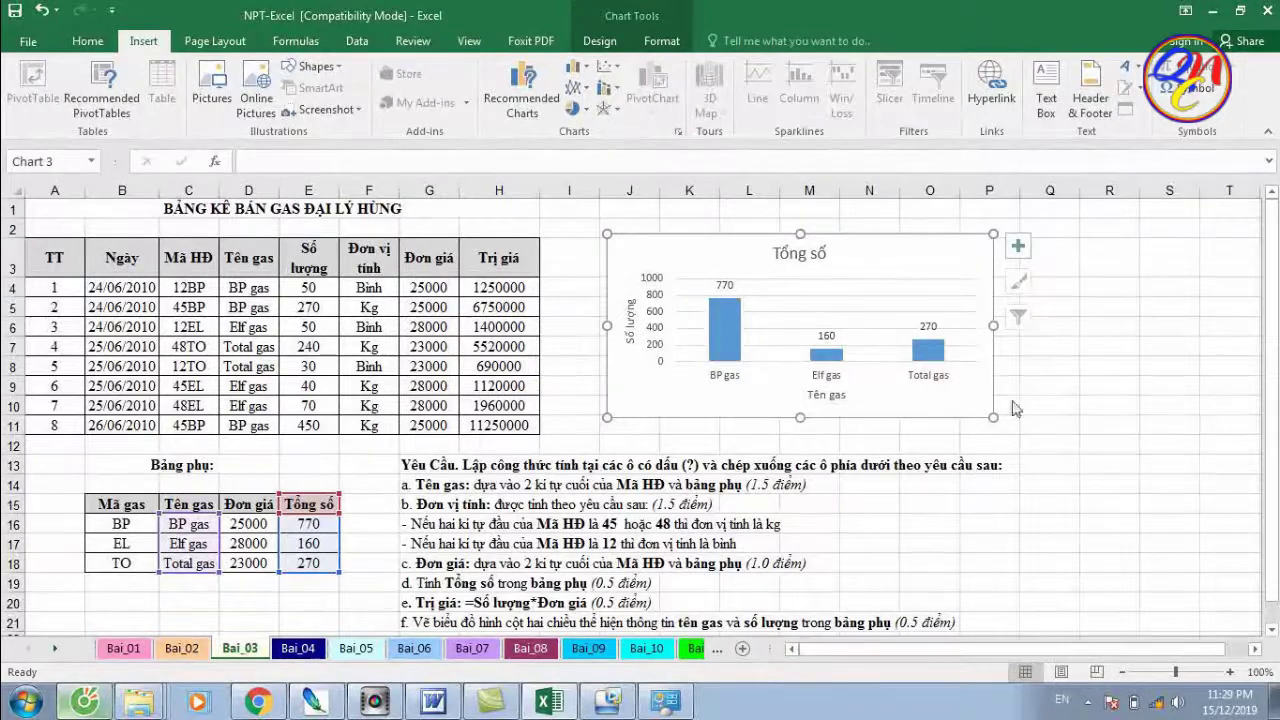
{"action": "scroll", "coordinate": [1022, 408], "scroll_direction": "down", "scroll_amount": 1}
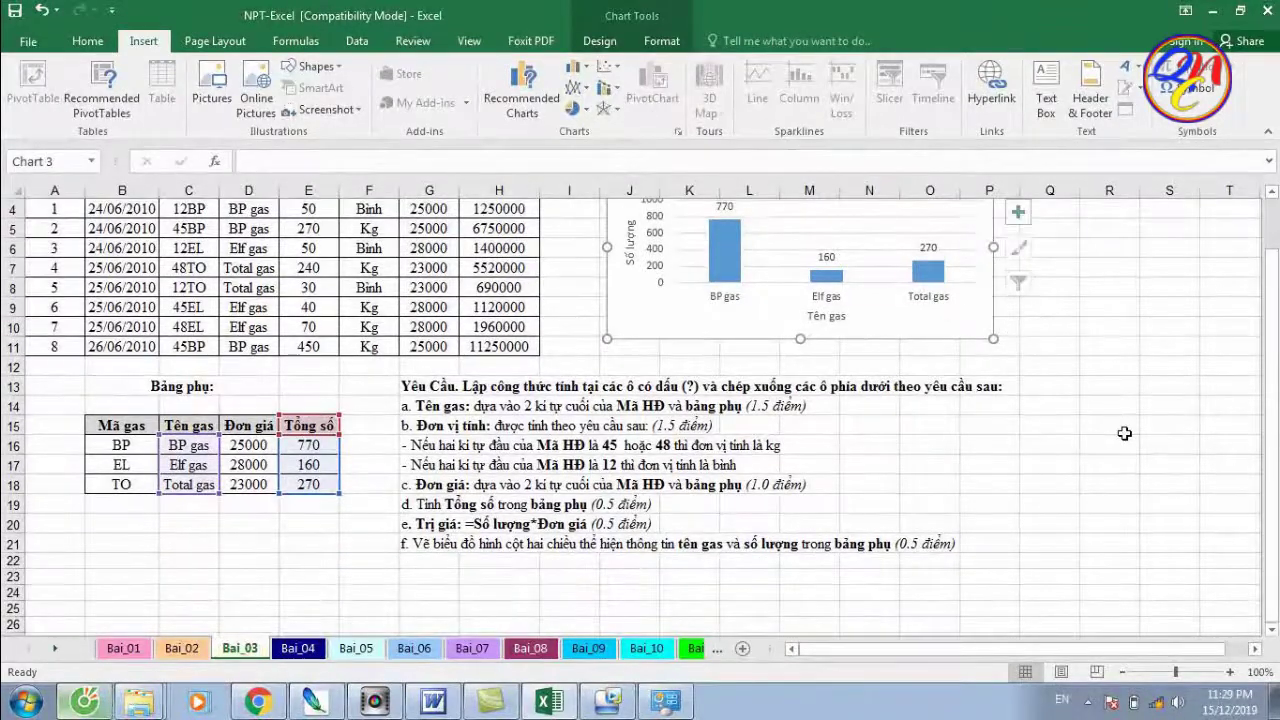